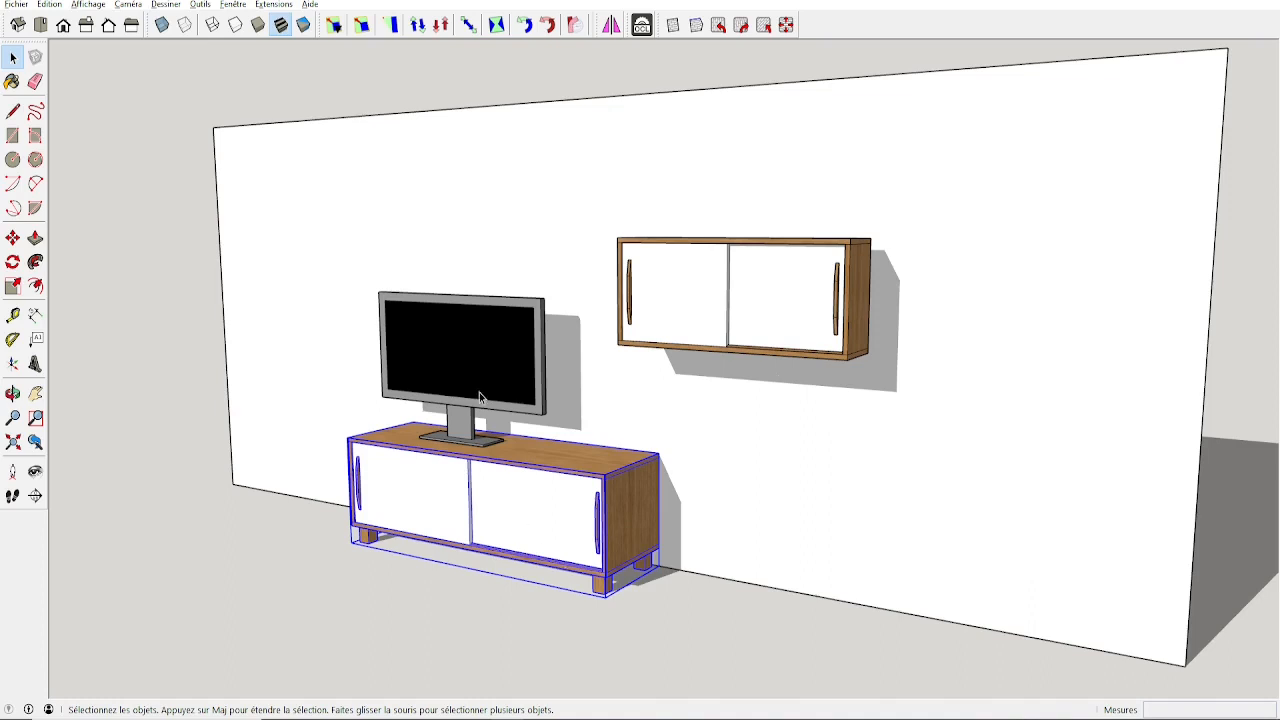
scroll(789, 480, "down", 2)
left_click(773, 510)
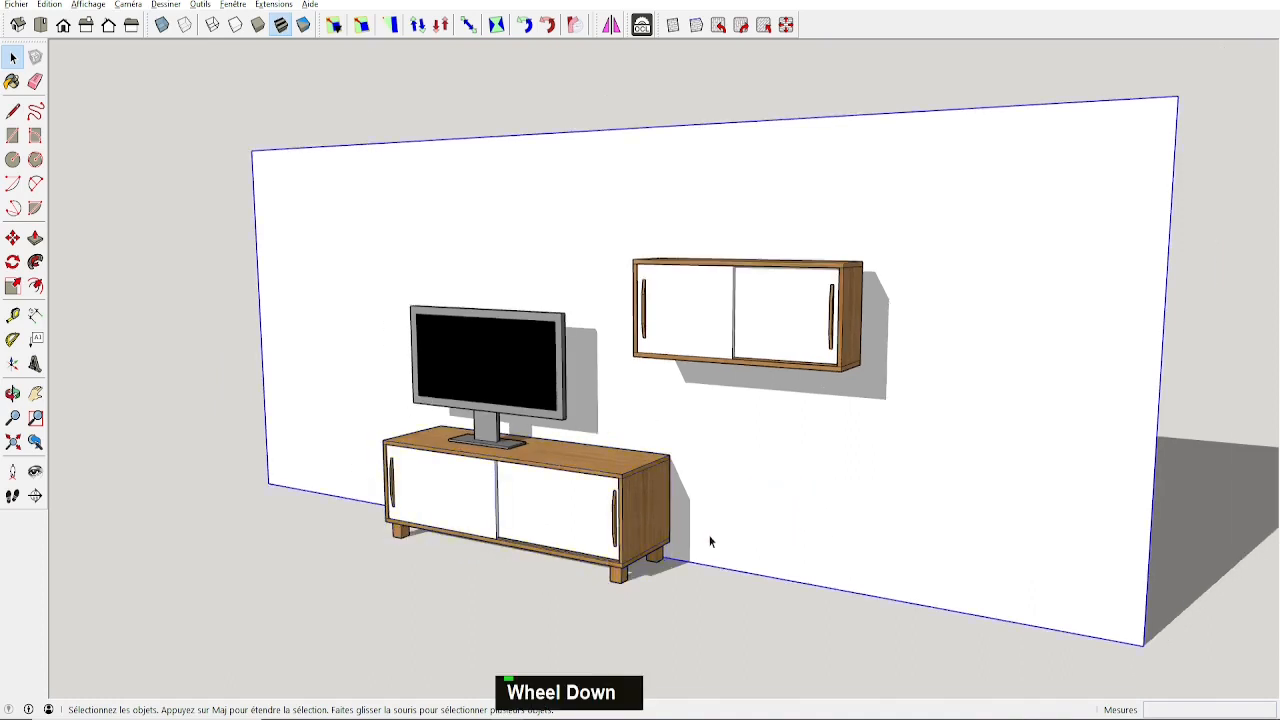
scroll(527, 588, "up", 4)
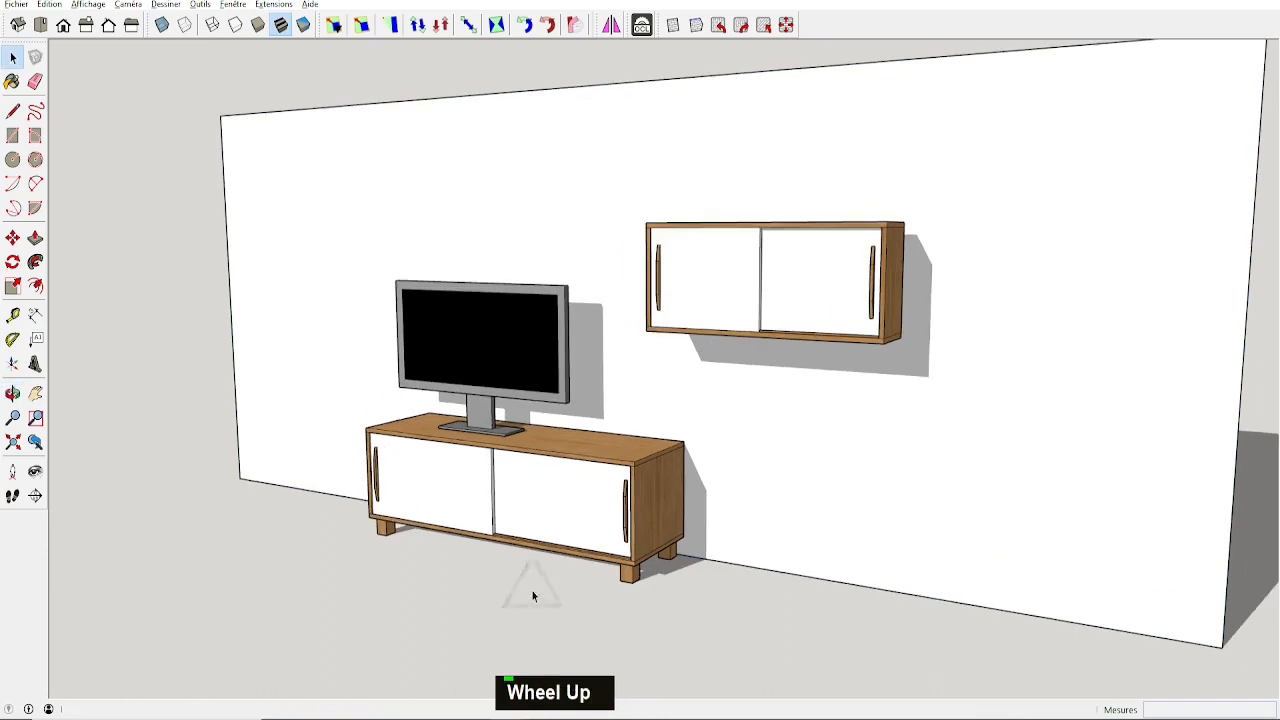
middle_click_drag(509, 563, 546, 555)
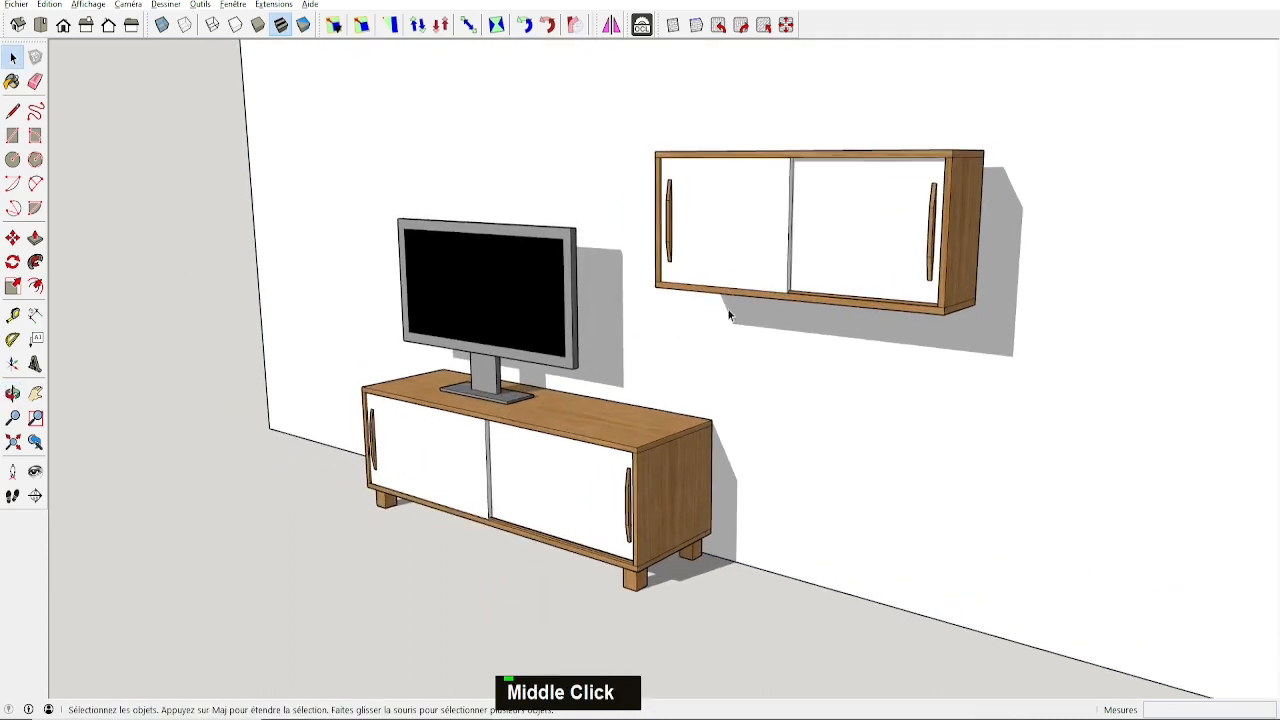
scroll(709, 445, "down", 2)
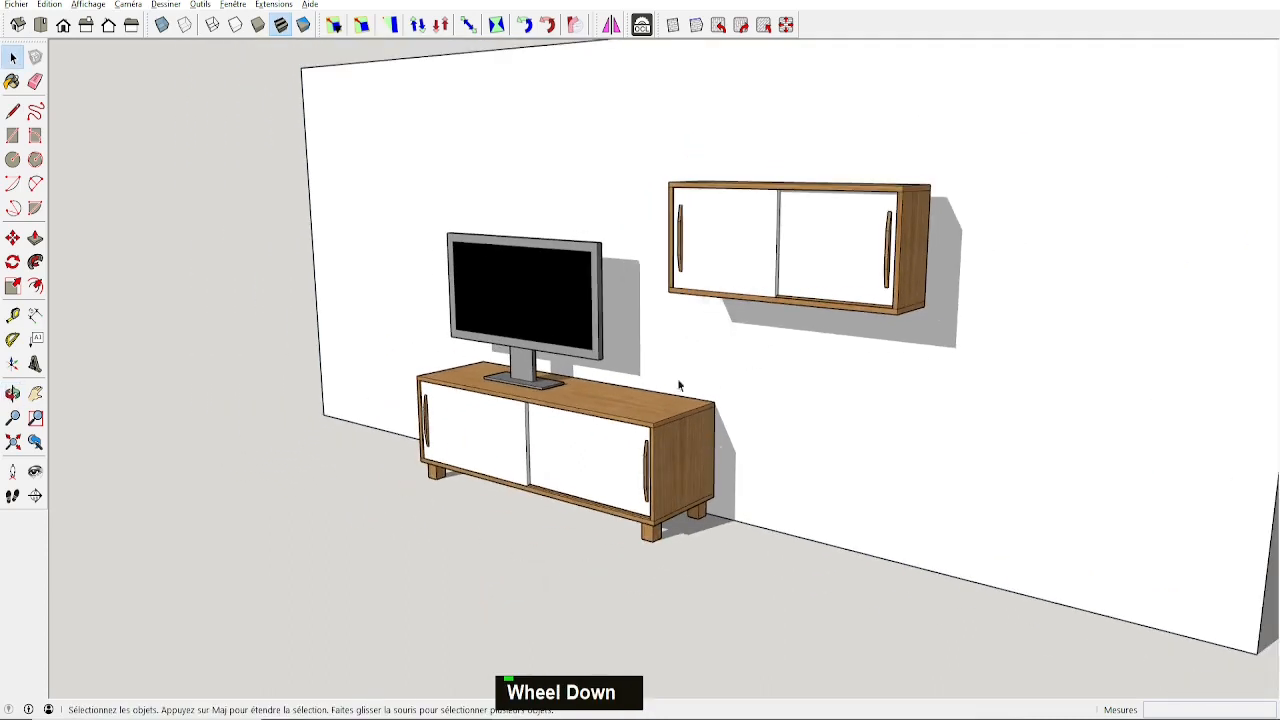
Delete the television and the large wall panel behind the furniture.
left_click(537, 296)
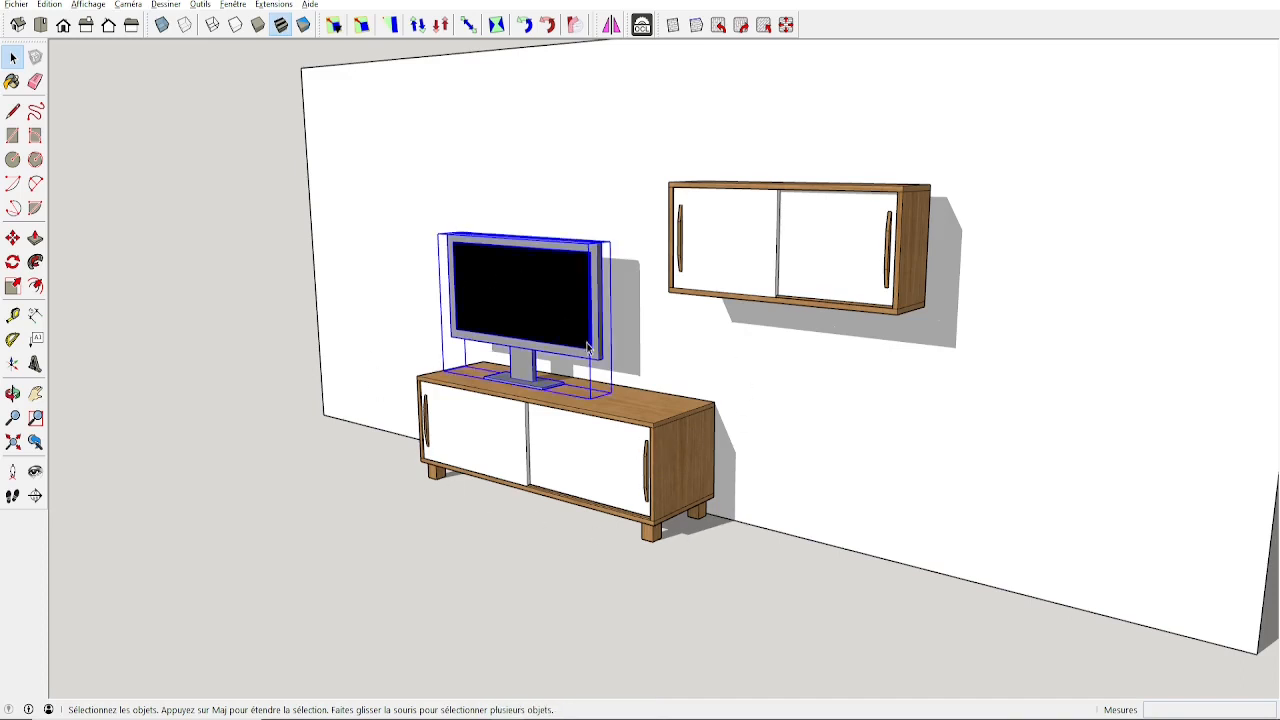
key("Delete")
scroll(870, 310, "down", 2)
left_click(1068, 353)
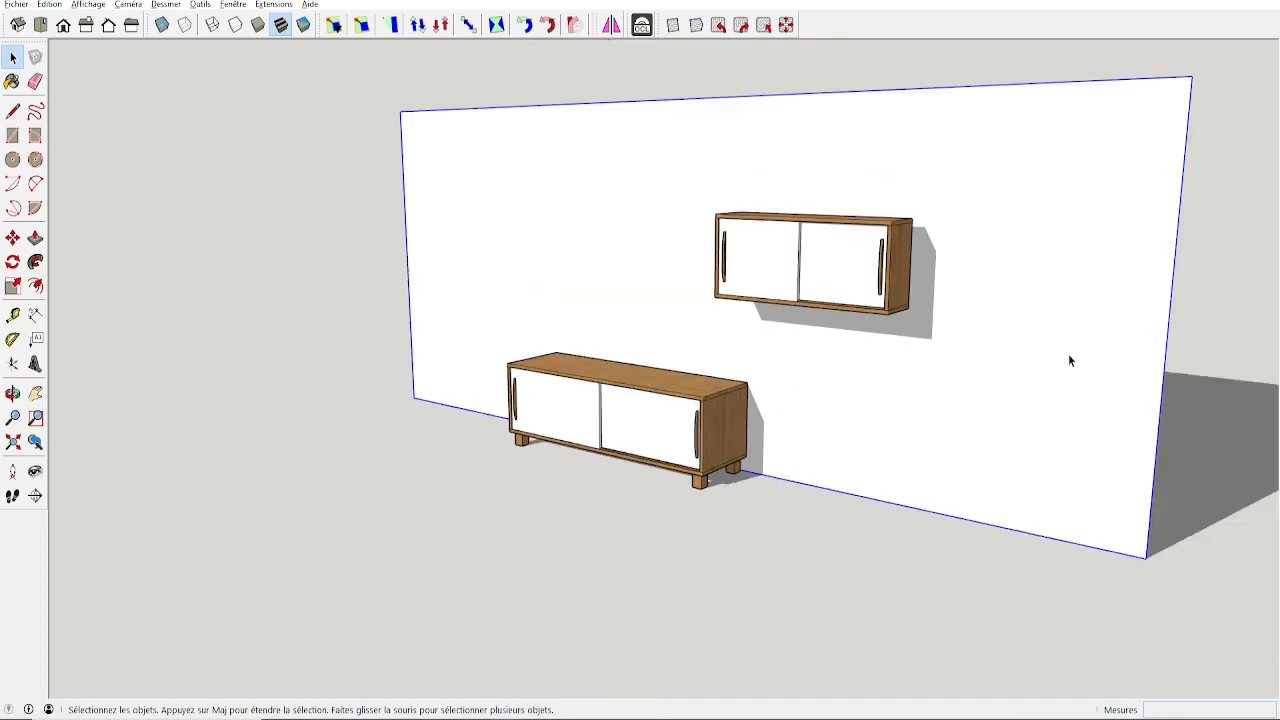
key("Delete")
Open the low TV cabinet for editing and delete the back panel's face.
middle_click_drag(779, 368, 689, 420)
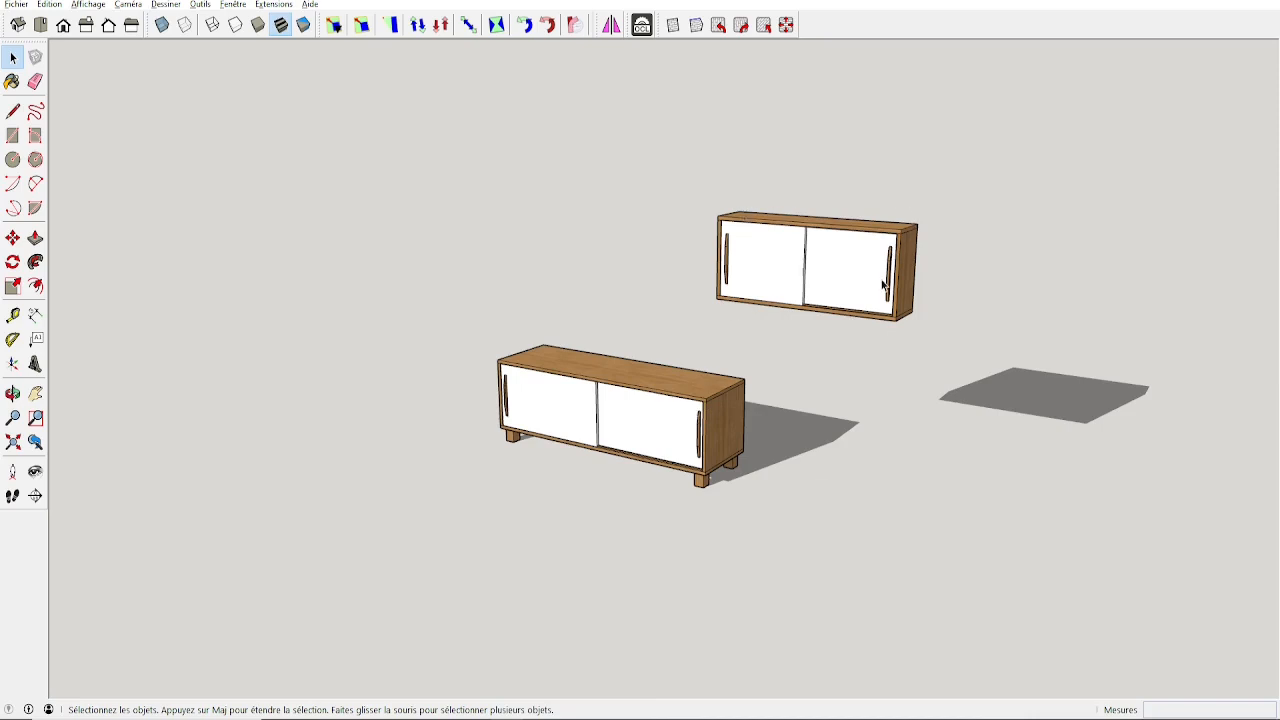
middle_click_drag(895, 250, 742, 226)
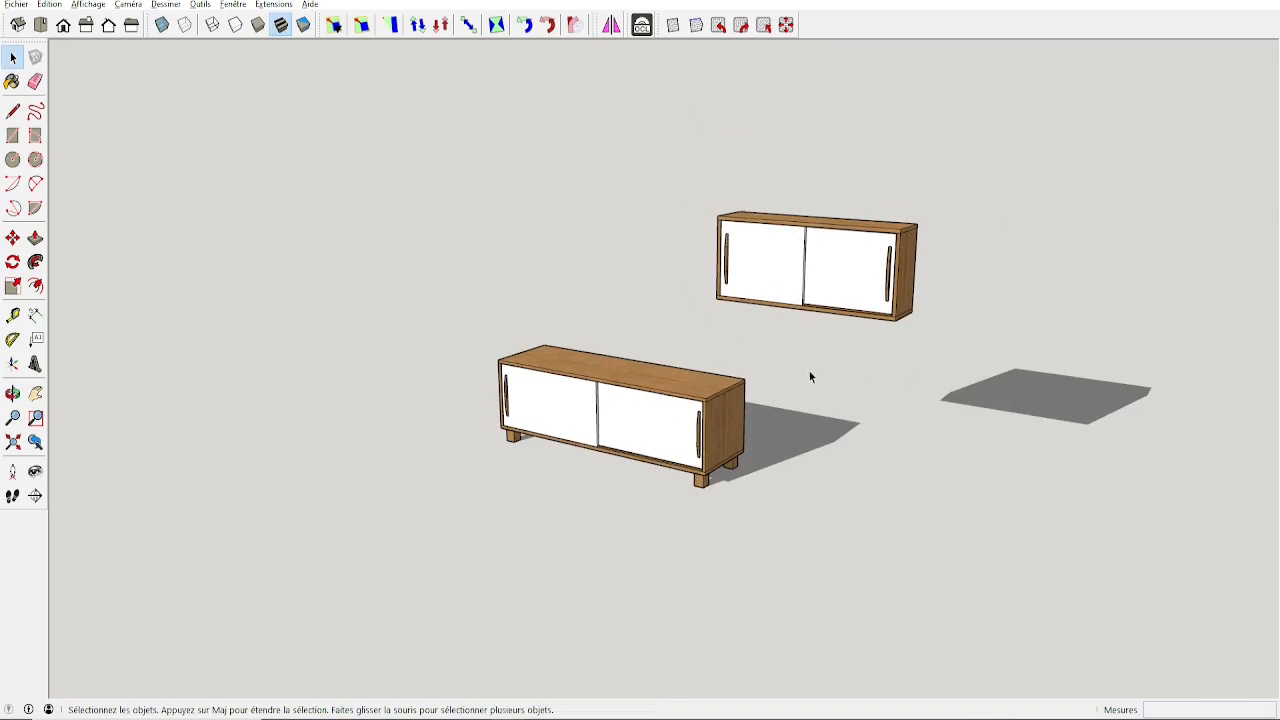
scroll(727, 393, "up", 3)
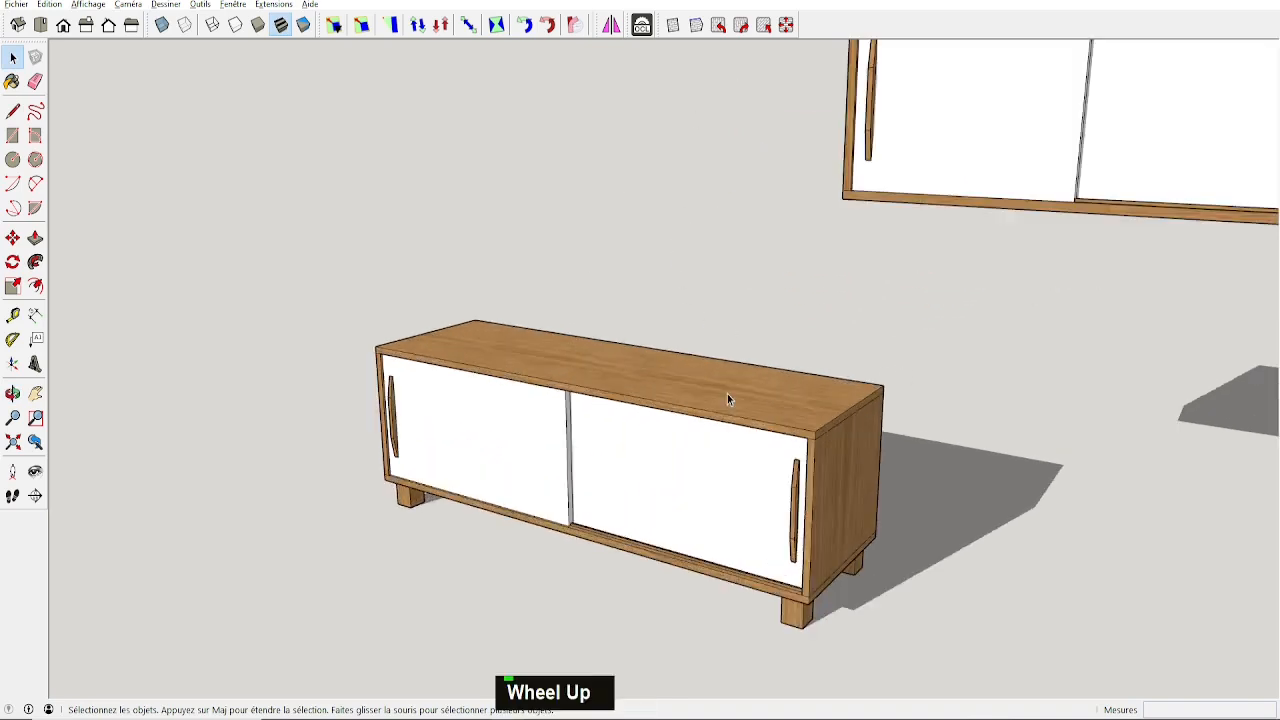
left_click(728, 392)
middle_click_drag(795, 385, 997, 340)
scroll(739, 488, "up", 3)
middle_click_drag(739, 489, 505, 327)
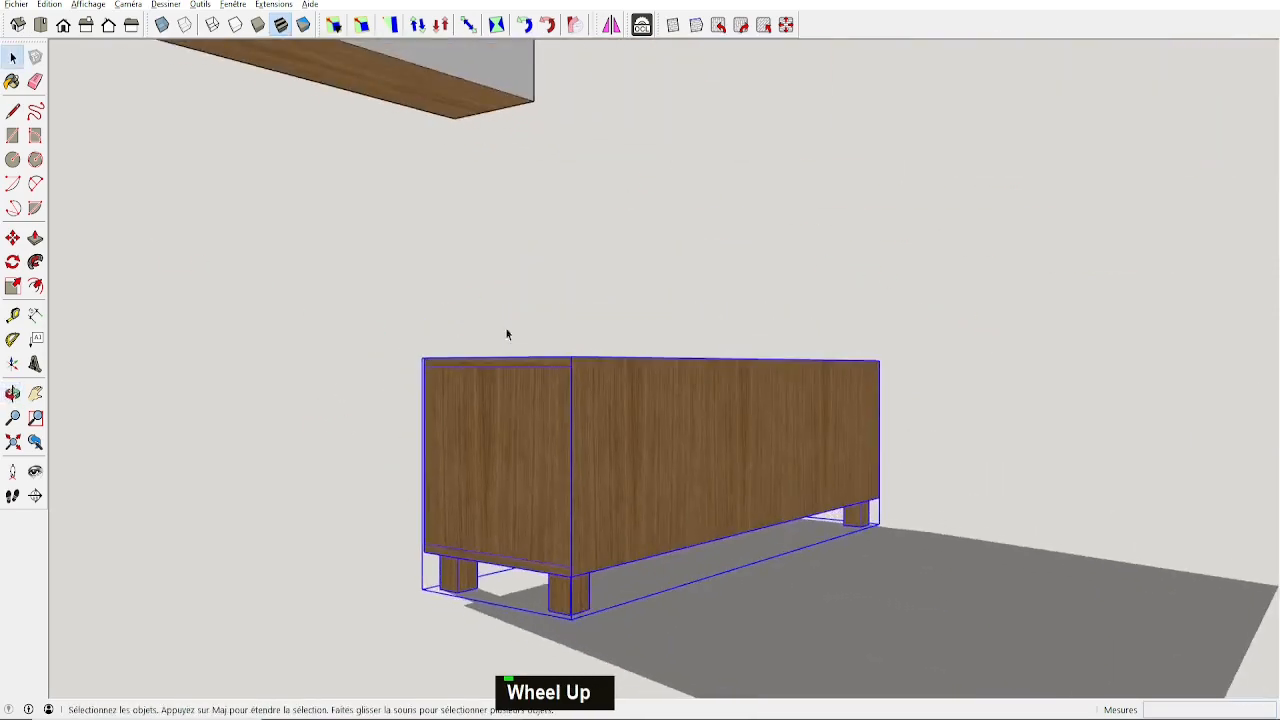
scroll(621, 313, "down", 3)
middle_click_drag(621, 313, 663, 422)
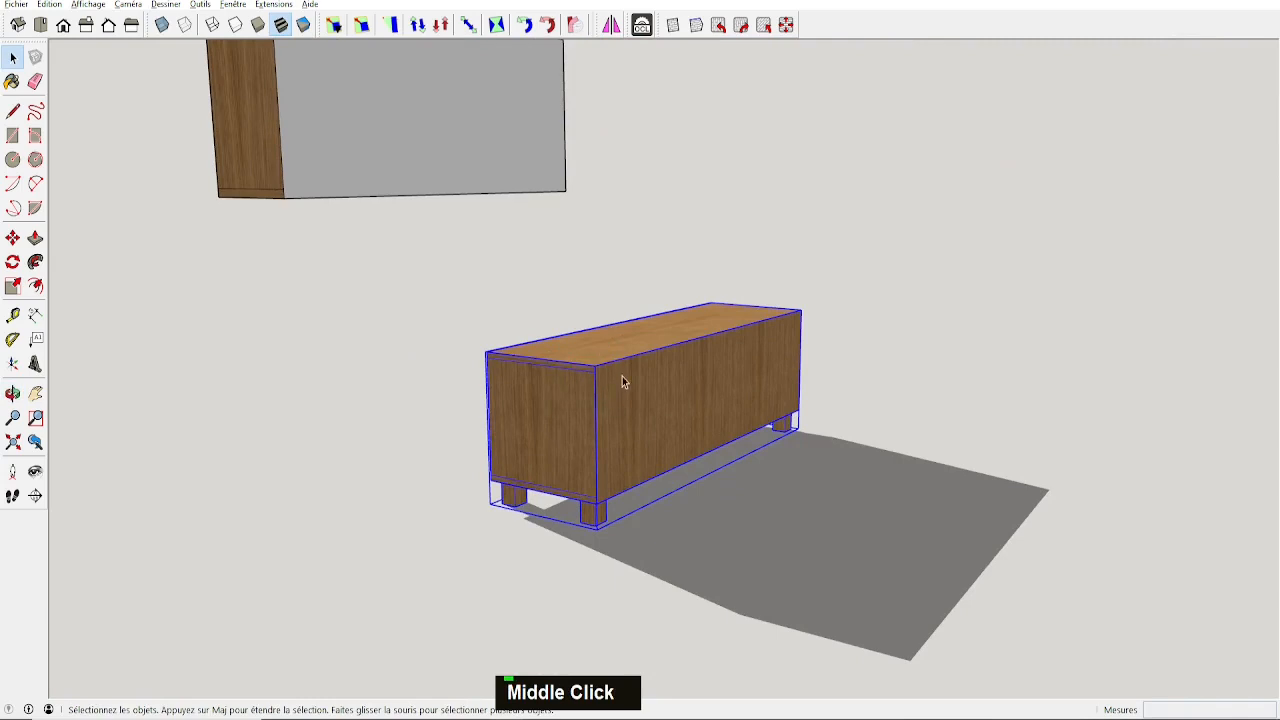
key("space")
double_click(664, 380)
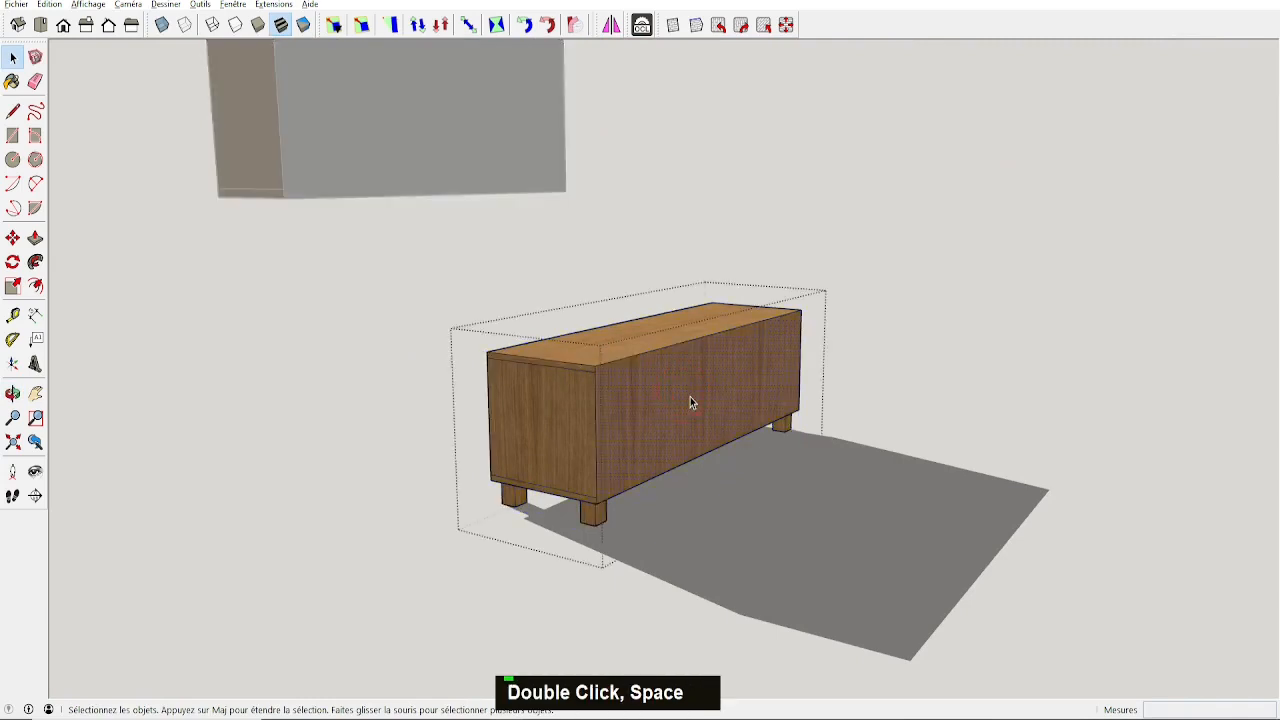
key("Delete")
Turn all the geometry of the cabinet's top panel into a component named Dessus-Dessous.
middle_click_drag(702, 406, 620, 400)
mouse_move(504, 432)
middle_mouse_down()
mouse_move(451, 451)
mouse_move(451, 400)
mouse_move(492, 438)
middle_mouse_up()
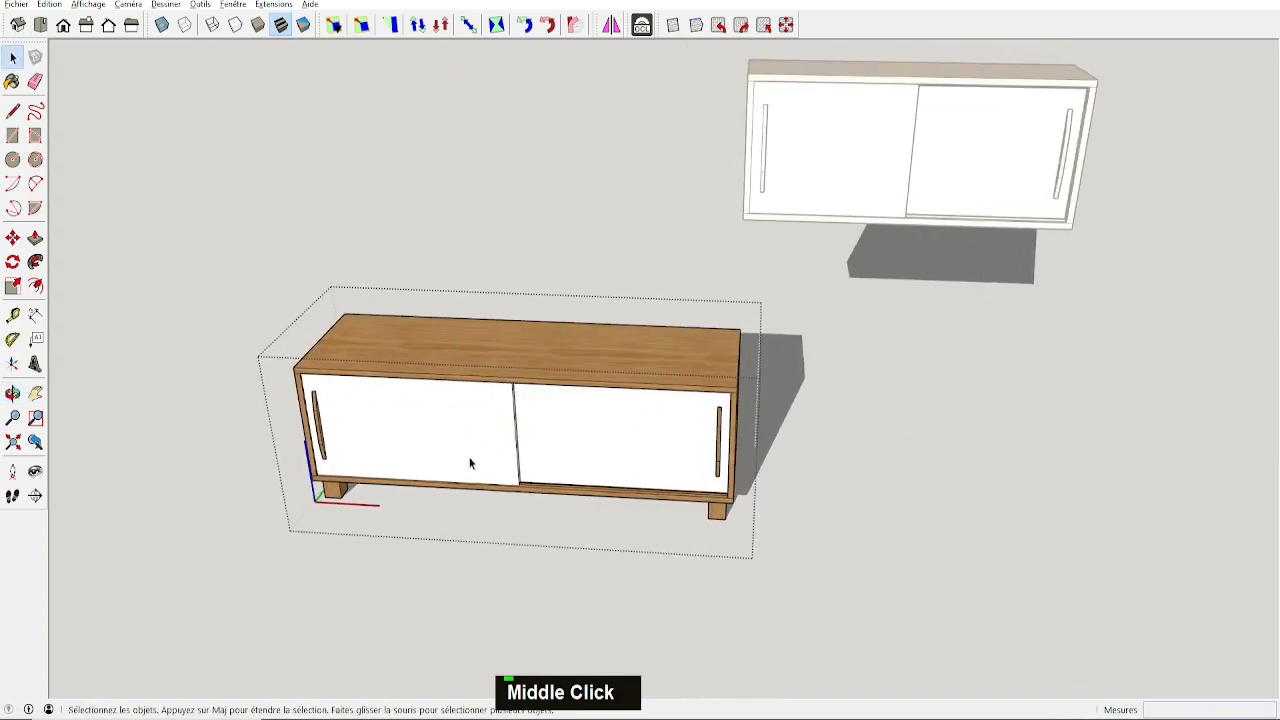
scroll(470, 463, "up", 2)
scroll(470, 463, "up", 1)
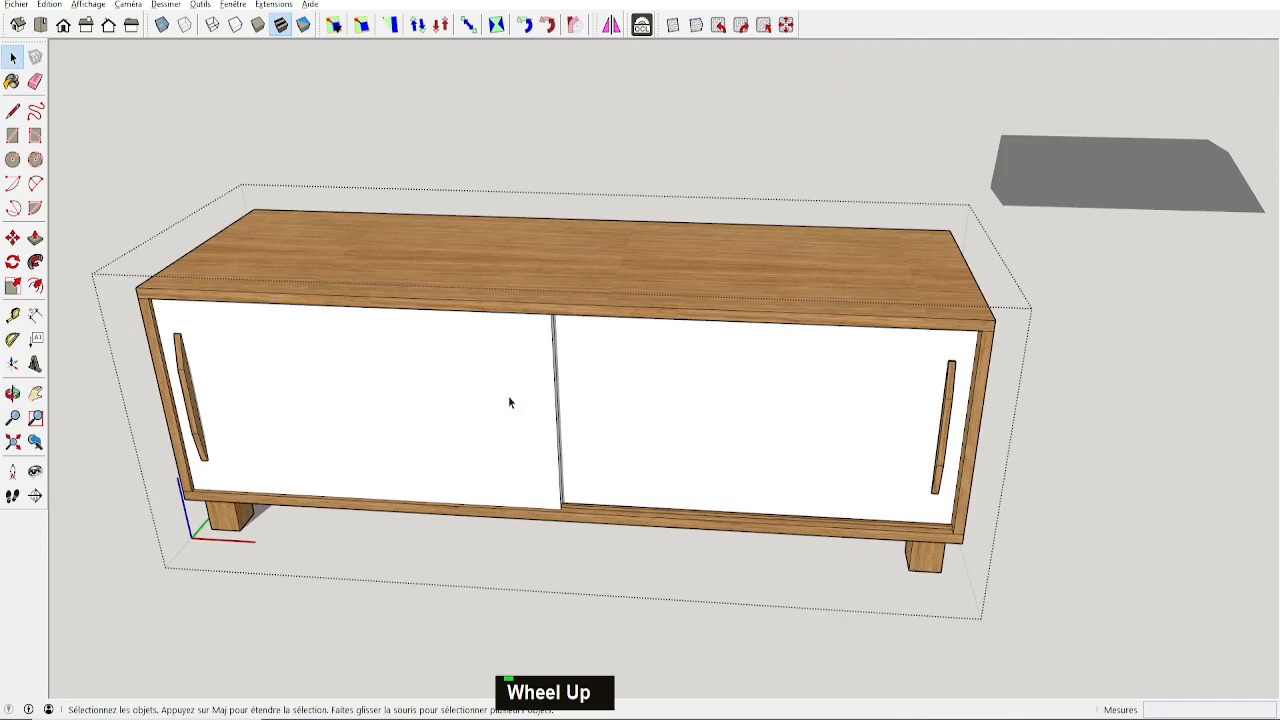
scroll(508, 400, "down", 1)
middle_click_drag(508, 400, 534, 327)
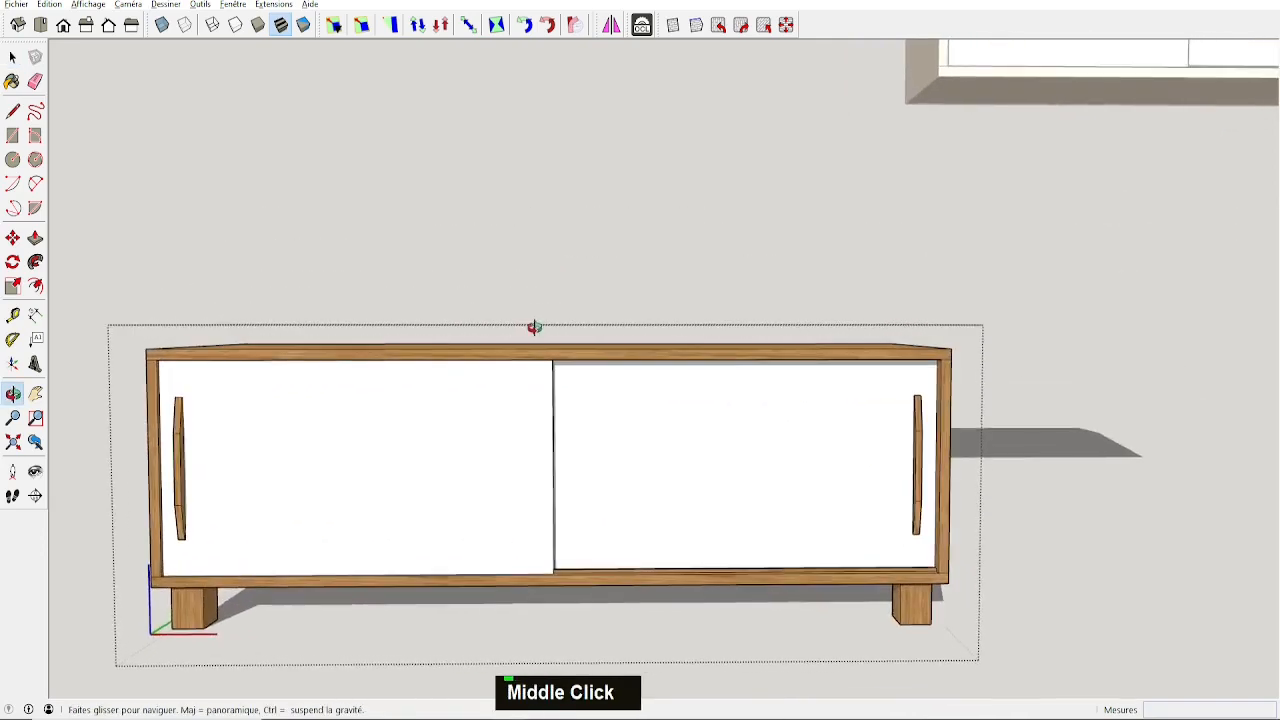
key("space")
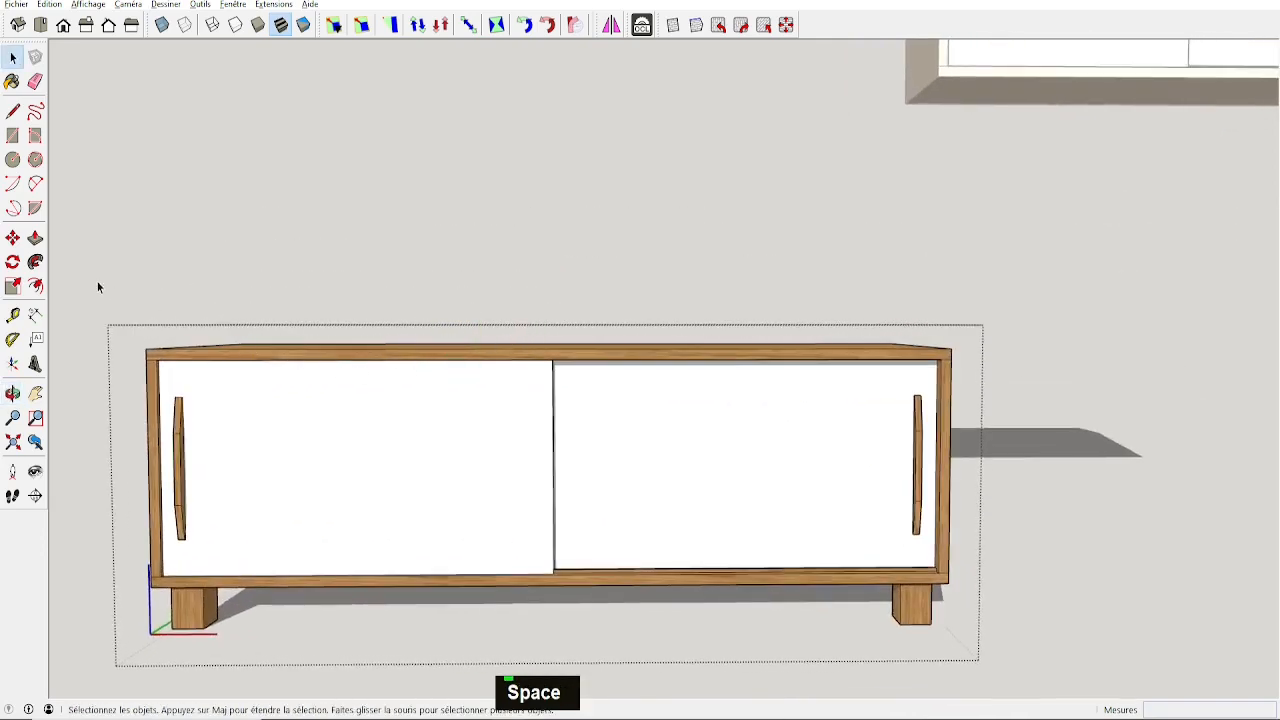
left_click_drag(98, 287, 975, 376)
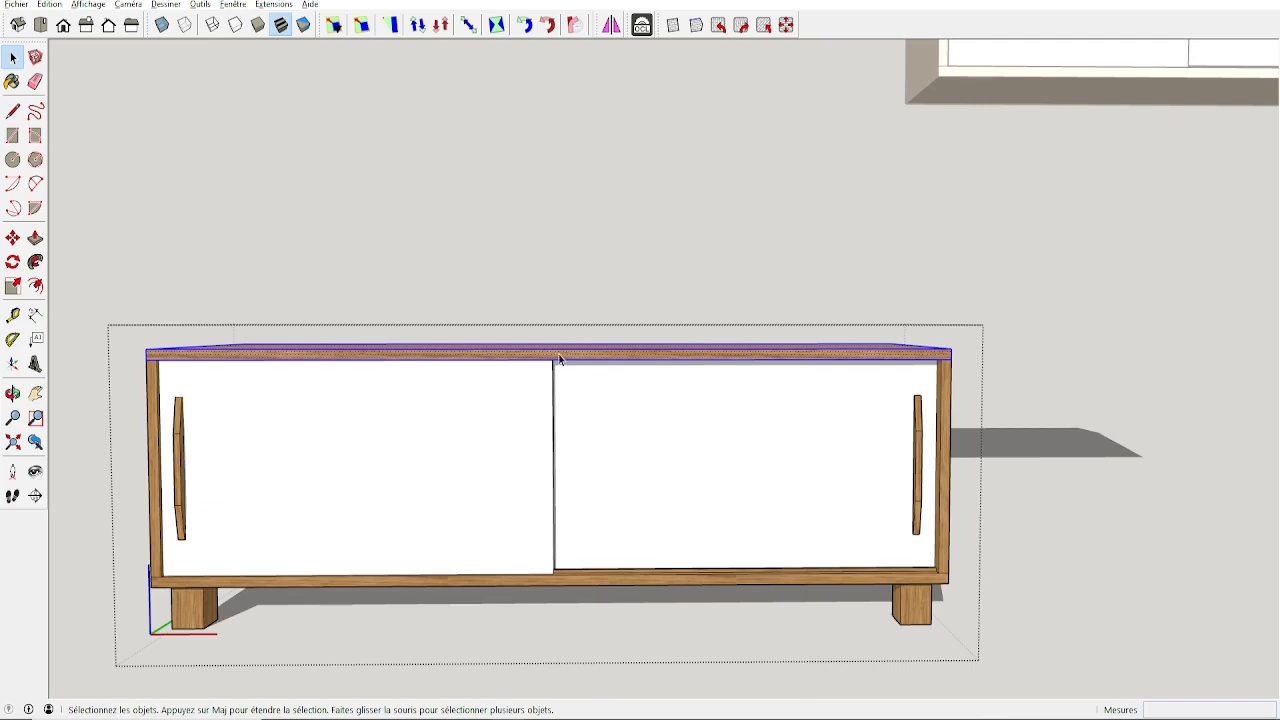
key("g")
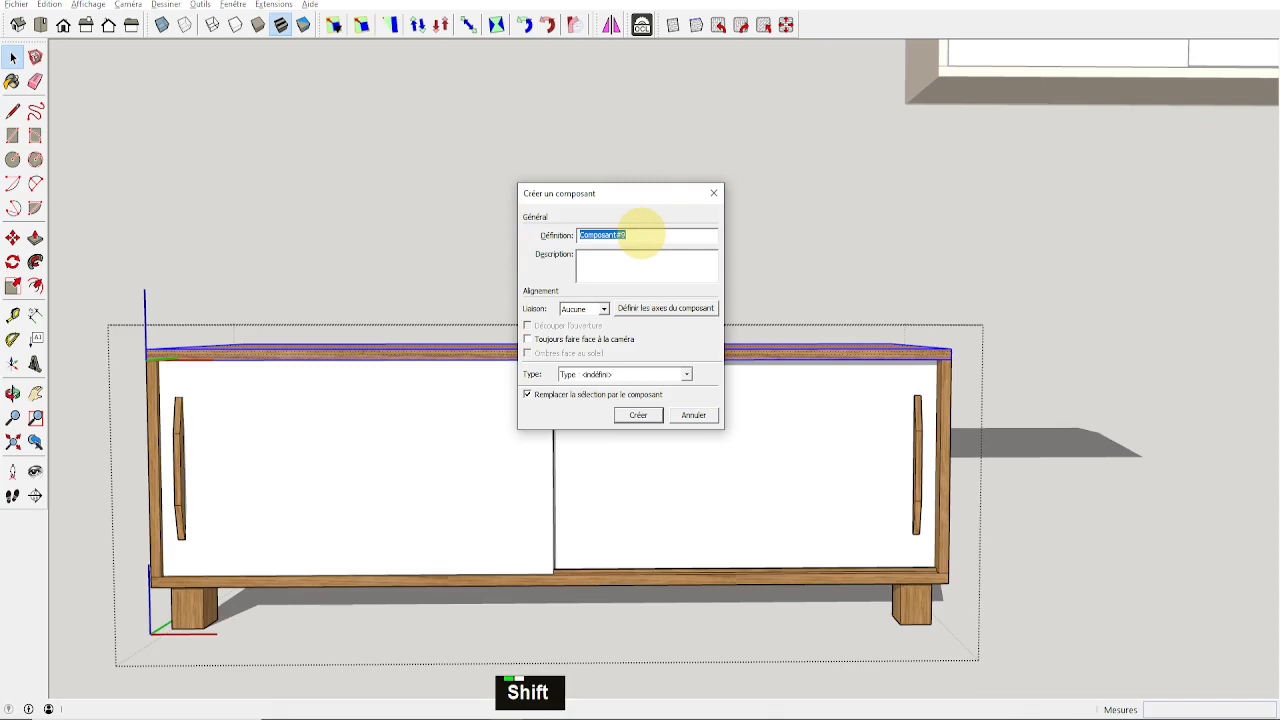
type("Dessus-Dessous")
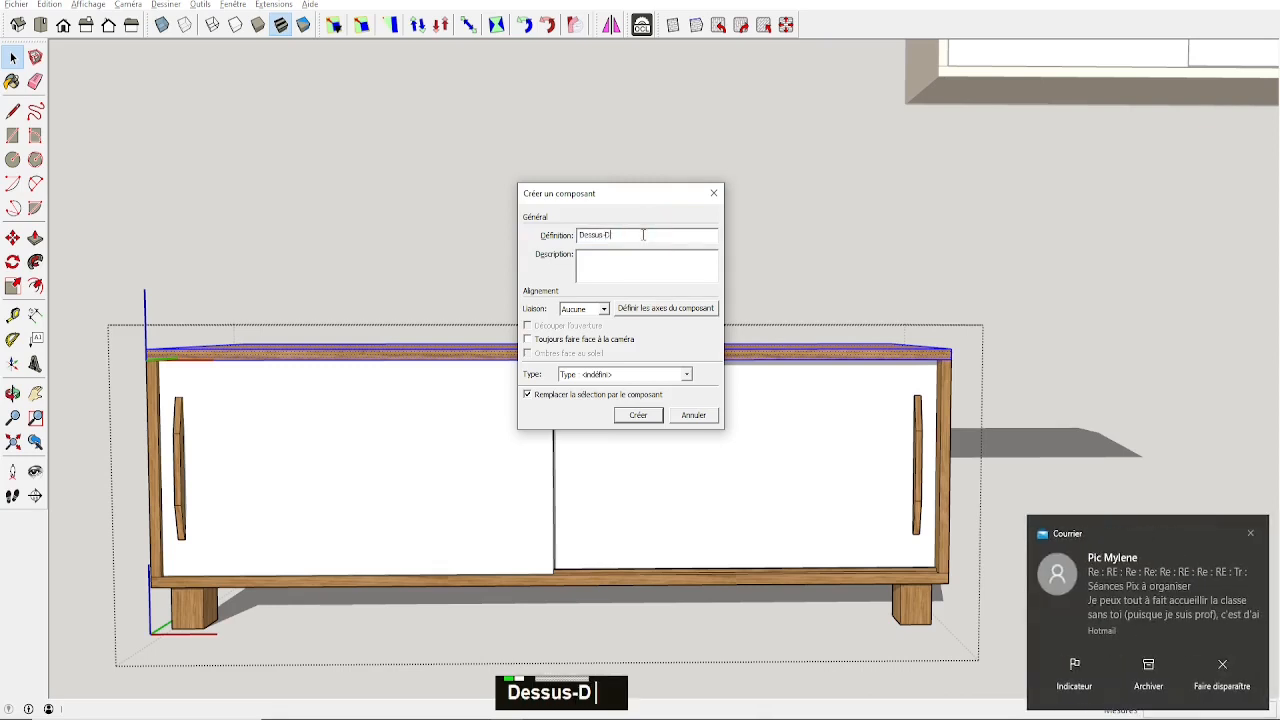
key("Return")
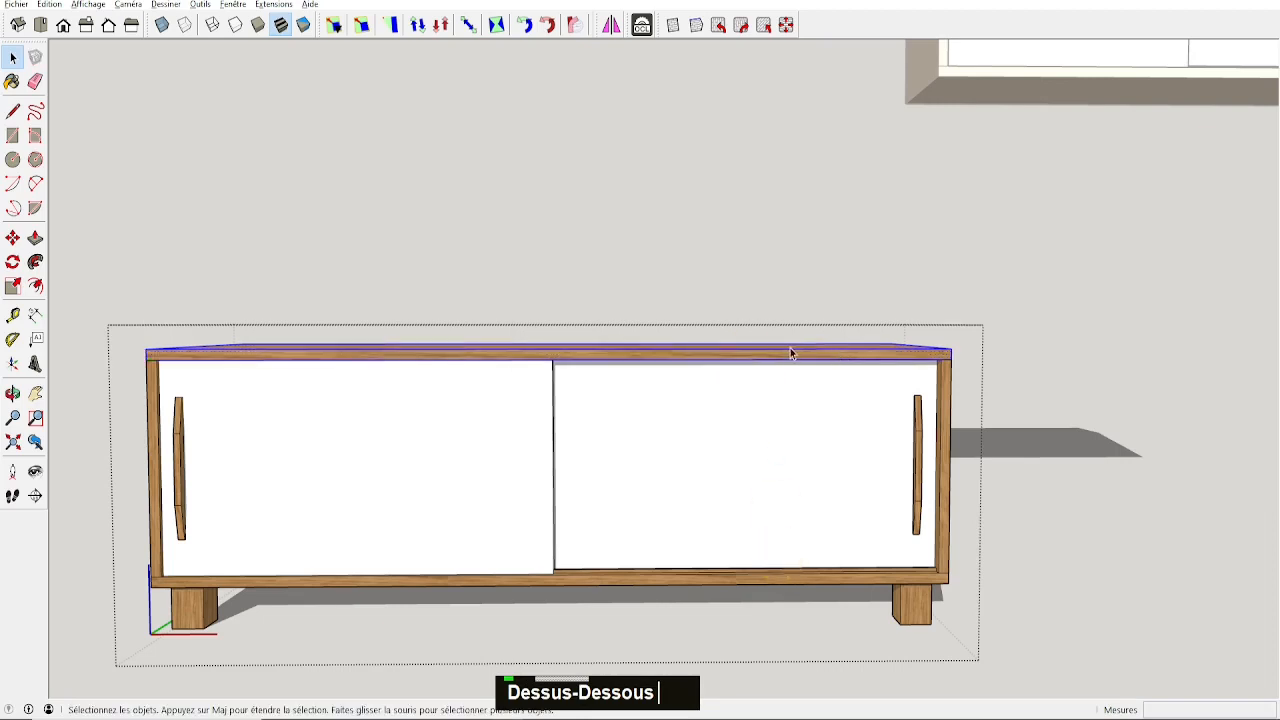
Hide the cabinet's top panel component.
middle_click_drag(789, 352, 733, 369)
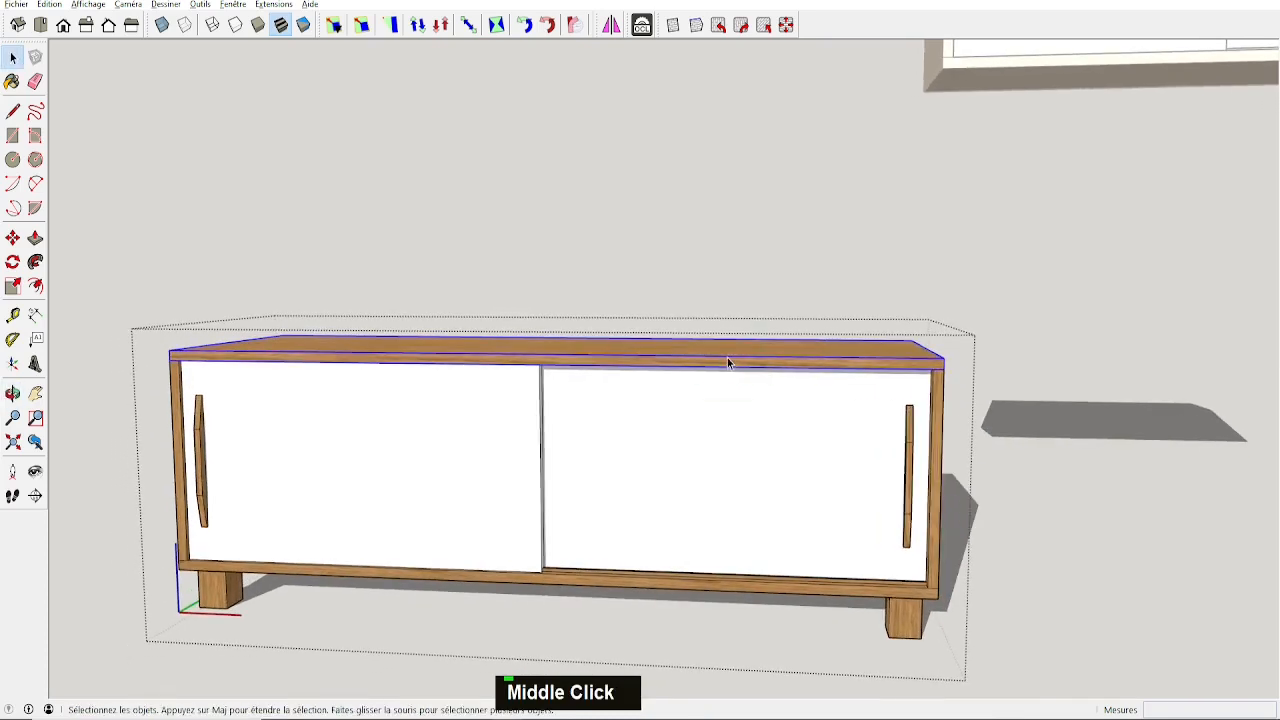
right_click(727, 357)
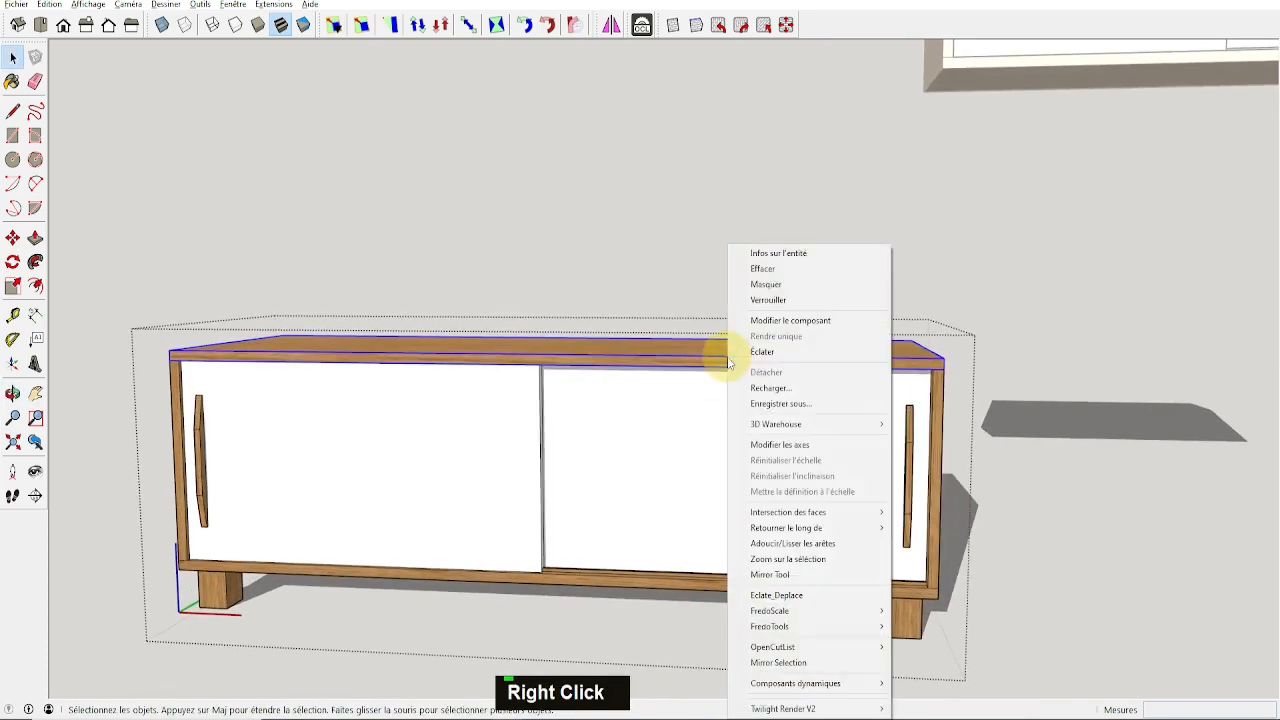
left_click(766, 285)
Make the cabinet's right side panel a separate named component and hide it.
mouse_move(905, 418)
middle_mouse_down()
mouse_move(871, 428)
mouse_move(905, 422)
middle_mouse_up()
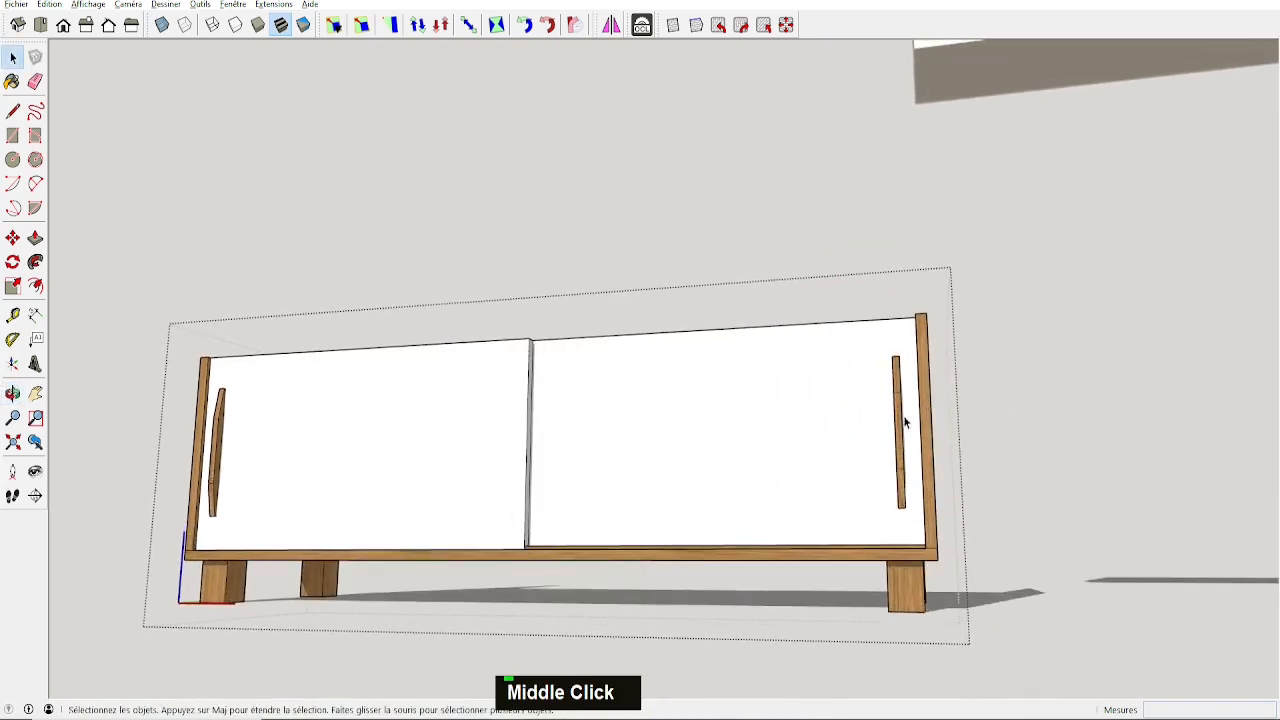
left_click_drag(908, 303, 955, 572)
key("g")
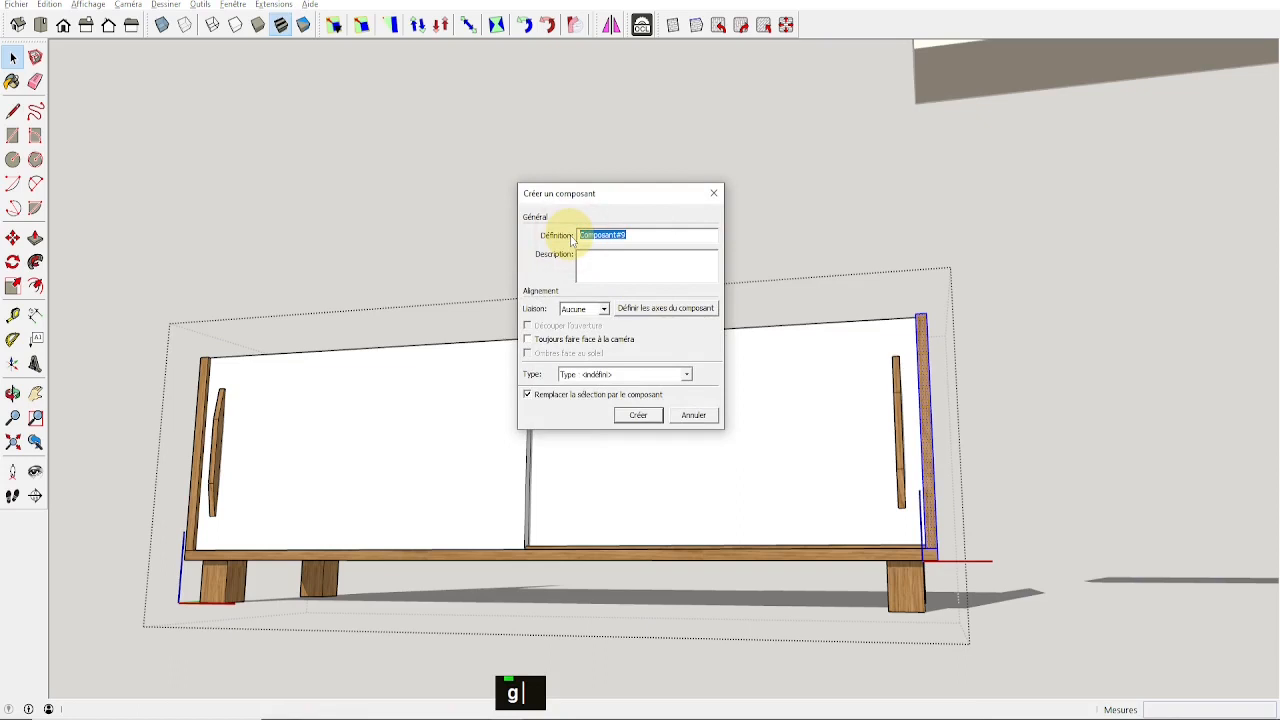
type("Co")
key("Return")
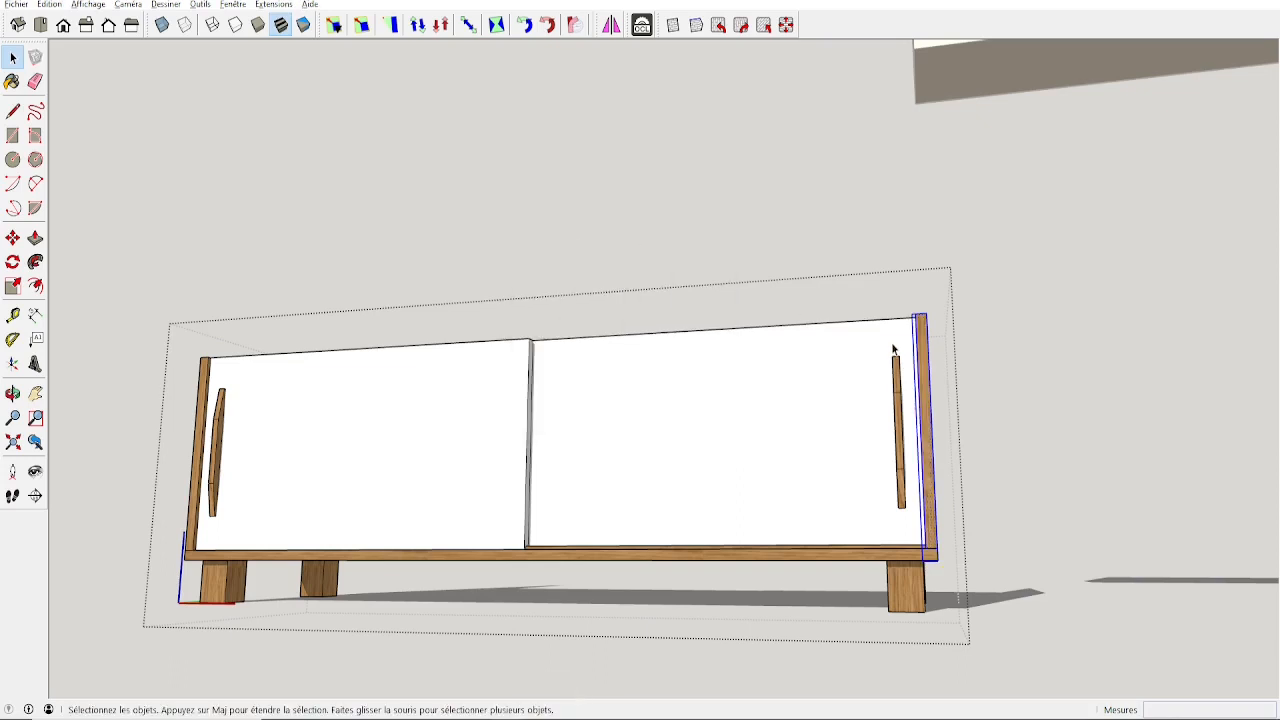
key("ctrl+alt+m")
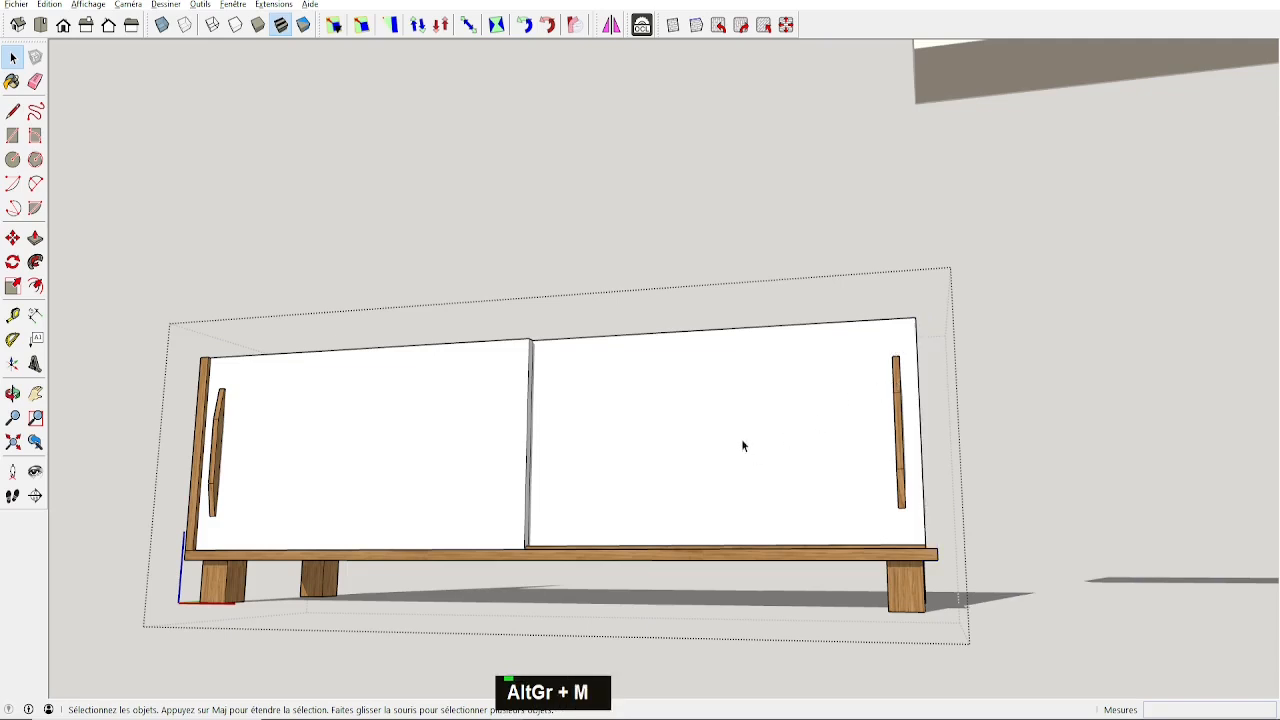
Turn the right door's handle into a component named Poignée and hide it.
middle_click_drag(915, 375, 860, 344)
left_click_drag(860, 344, 912, 528)
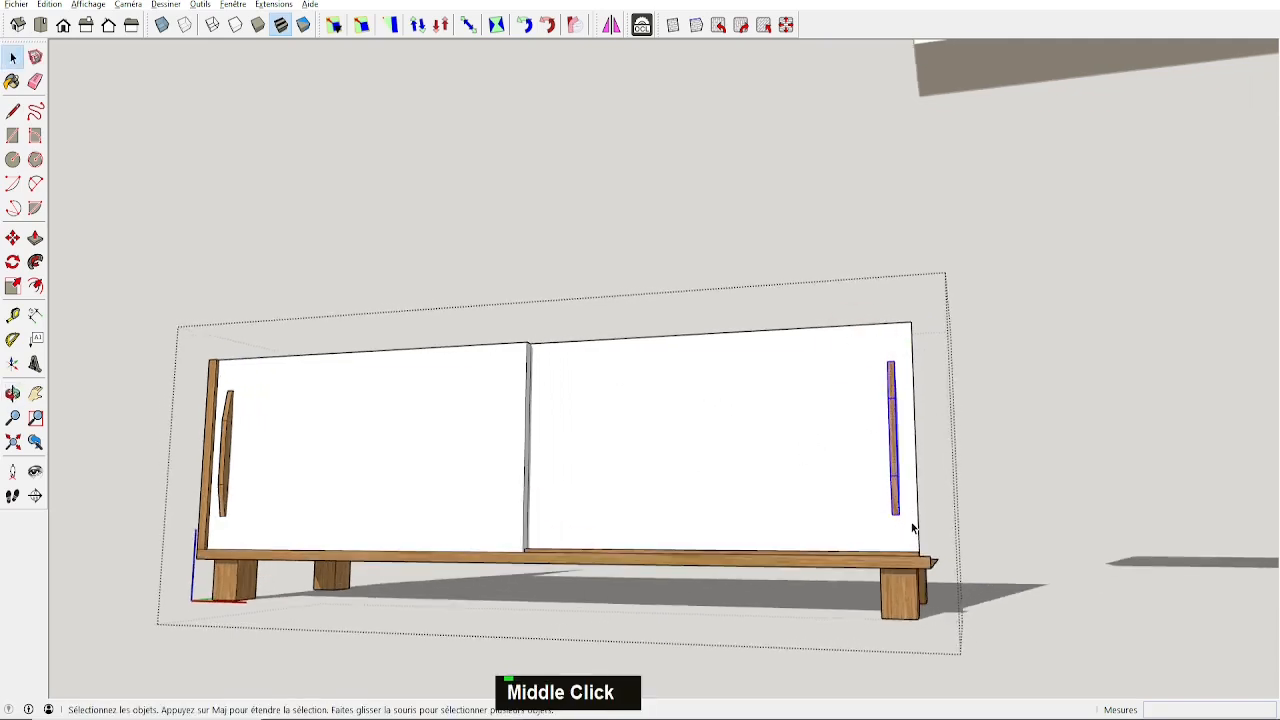
type("gPoignée")
key("Return")
key("ctrl+alt+m")
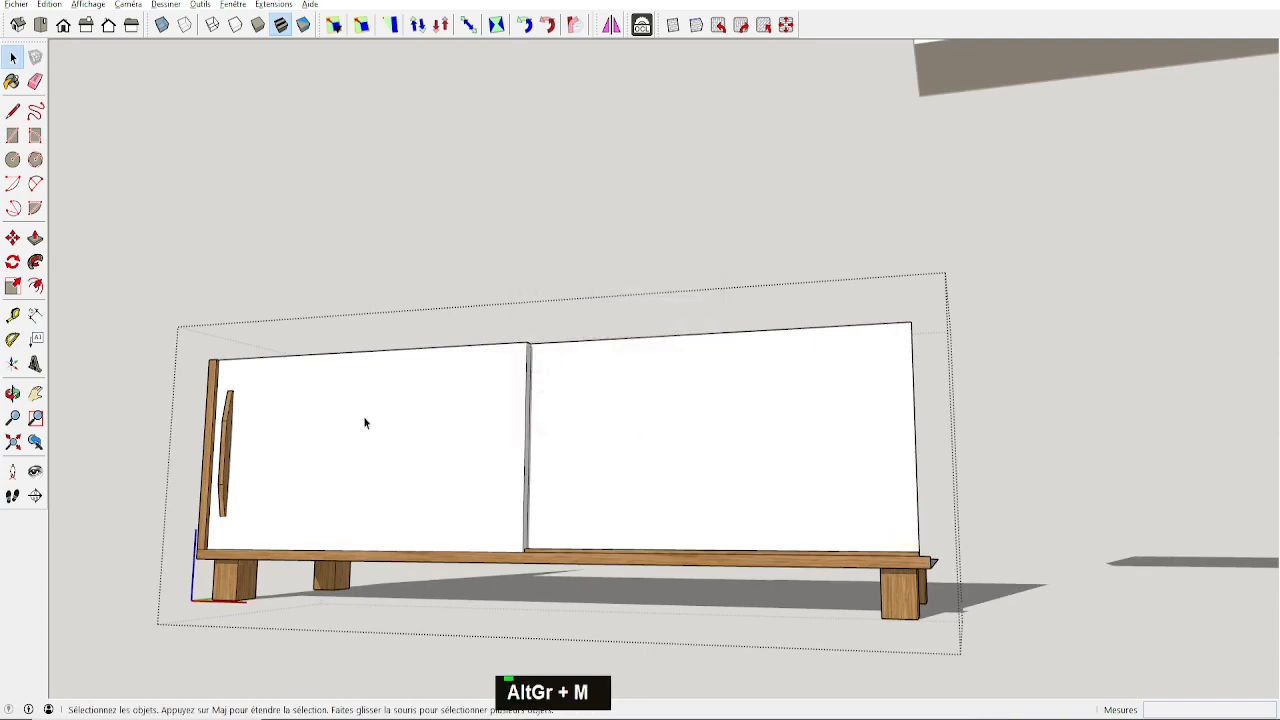
Make the left sliding door a component named PorteCoulissante and hide it.
left_click(403, 433)
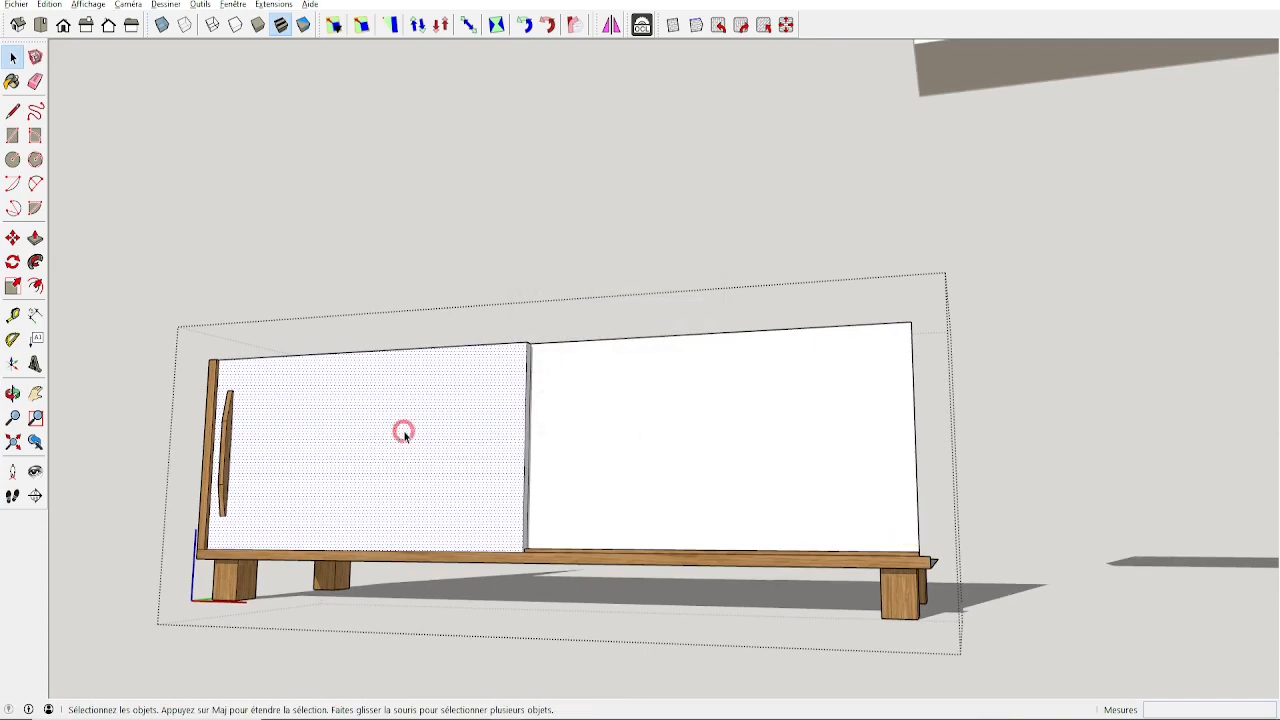
middle_click_drag(489, 437, 449, 497)
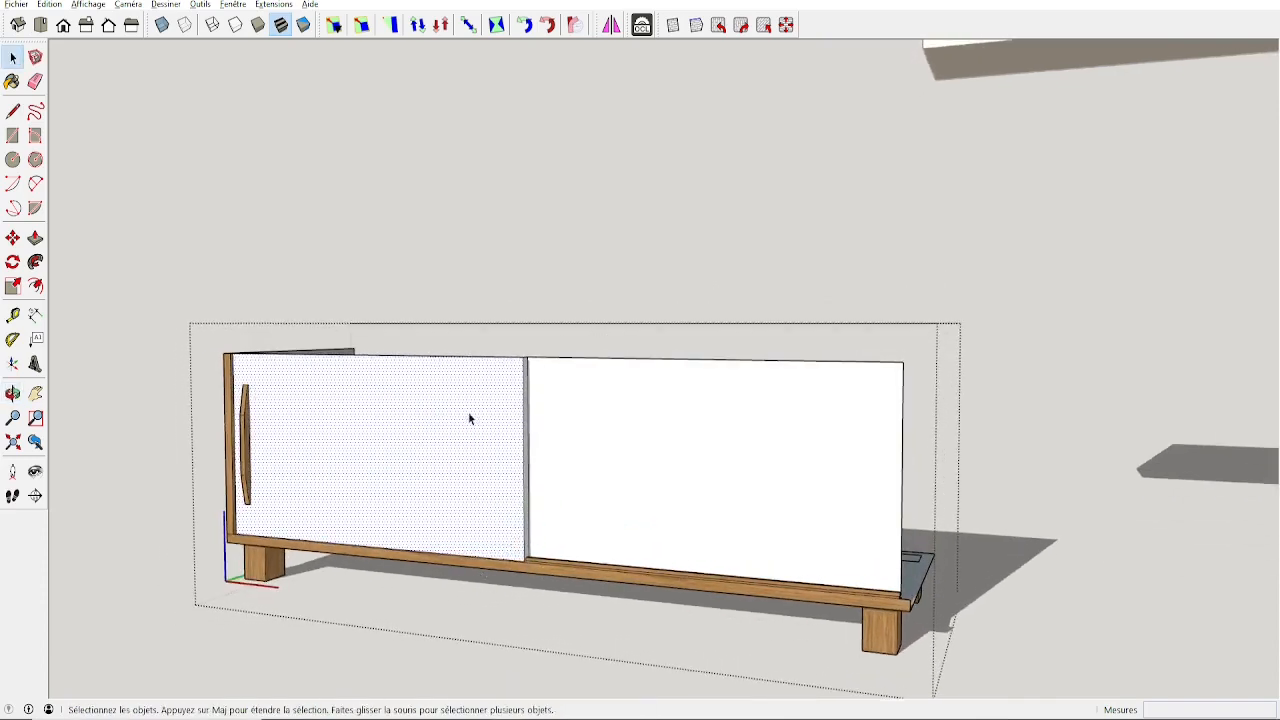
middle_click_drag(469, 418, 500, 432)
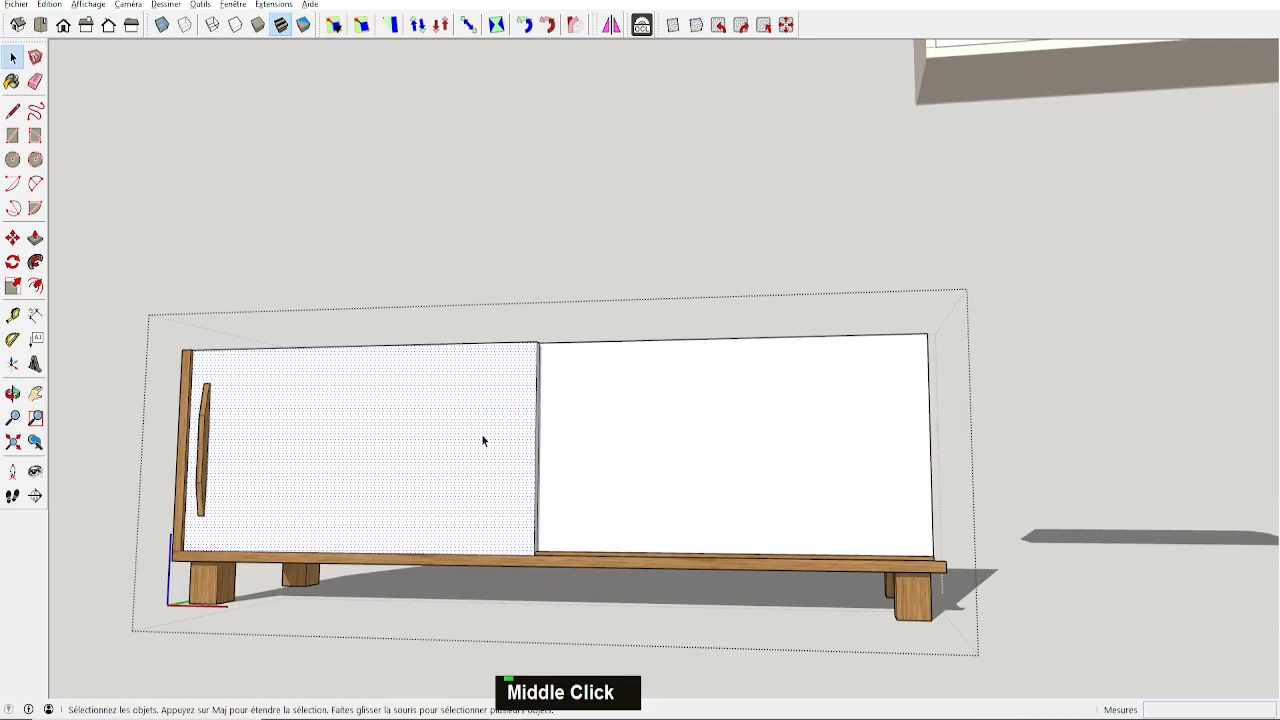
key("g")
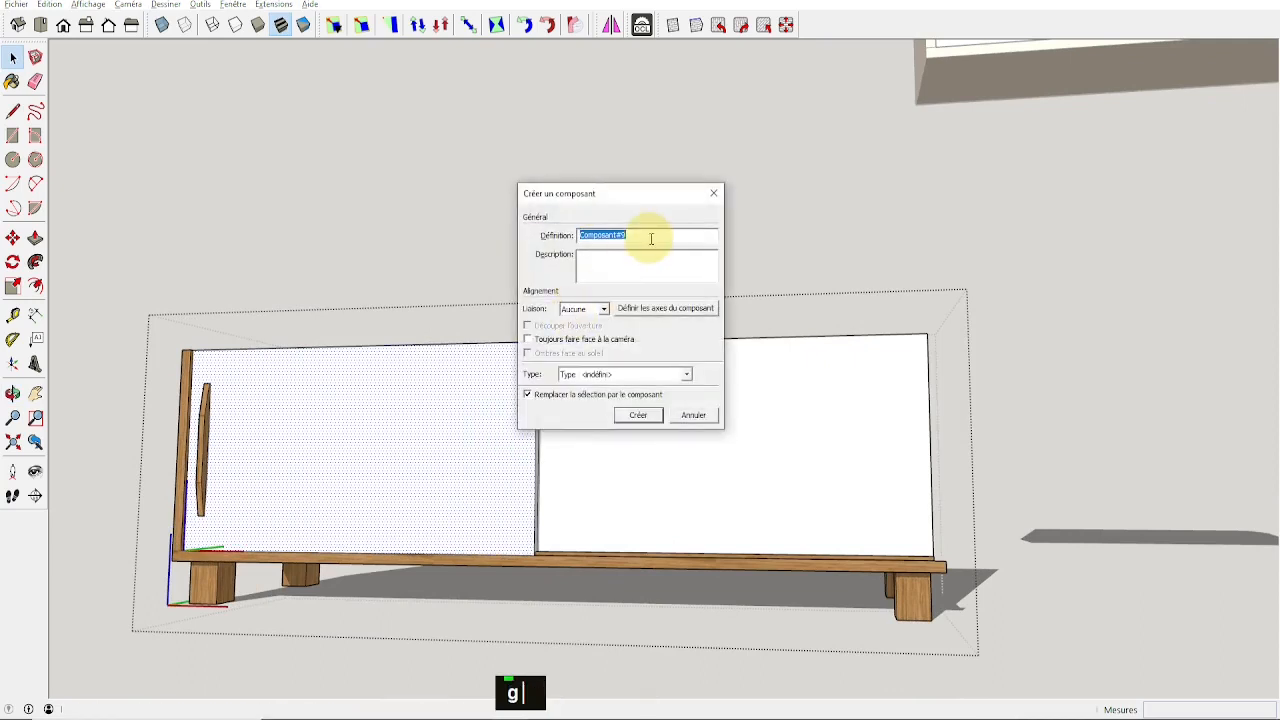
type("PorteCoulissante")
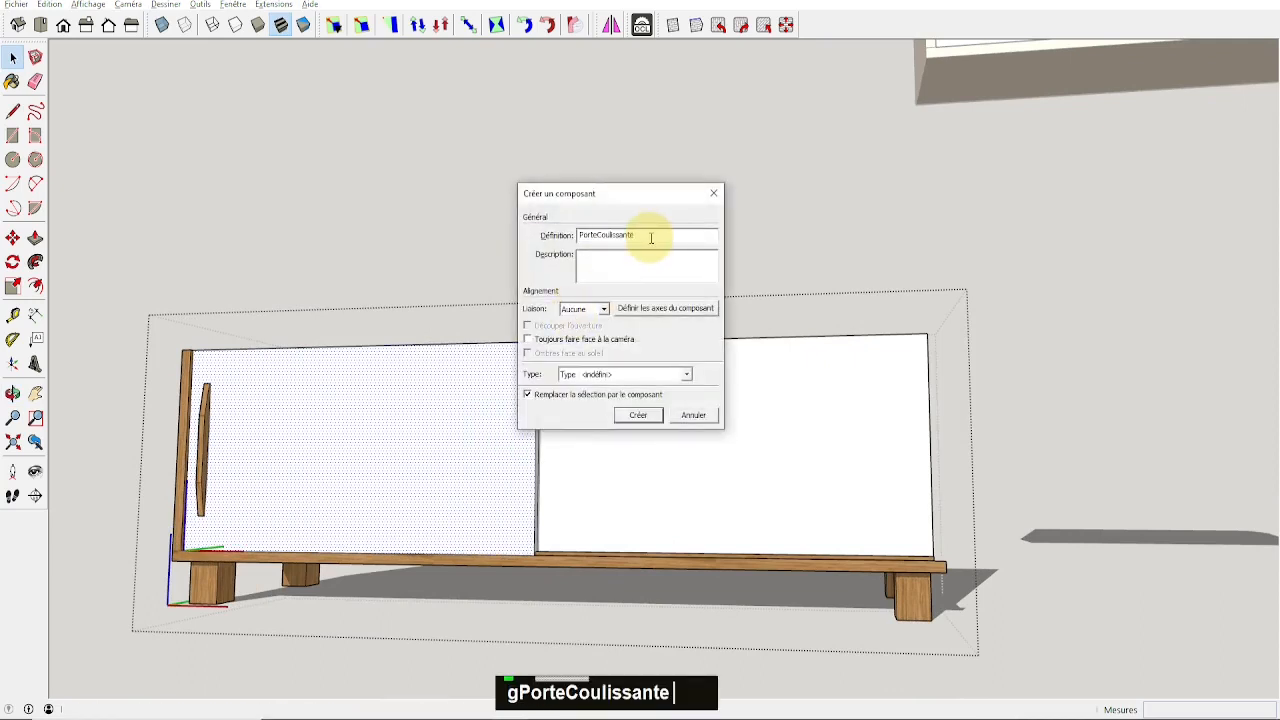
key("Return")
Turn the cabinet's front right leg into a component named Pied and hide it.
middle_click_drag(649, 237, 955, 578)
left_click(900, 600)
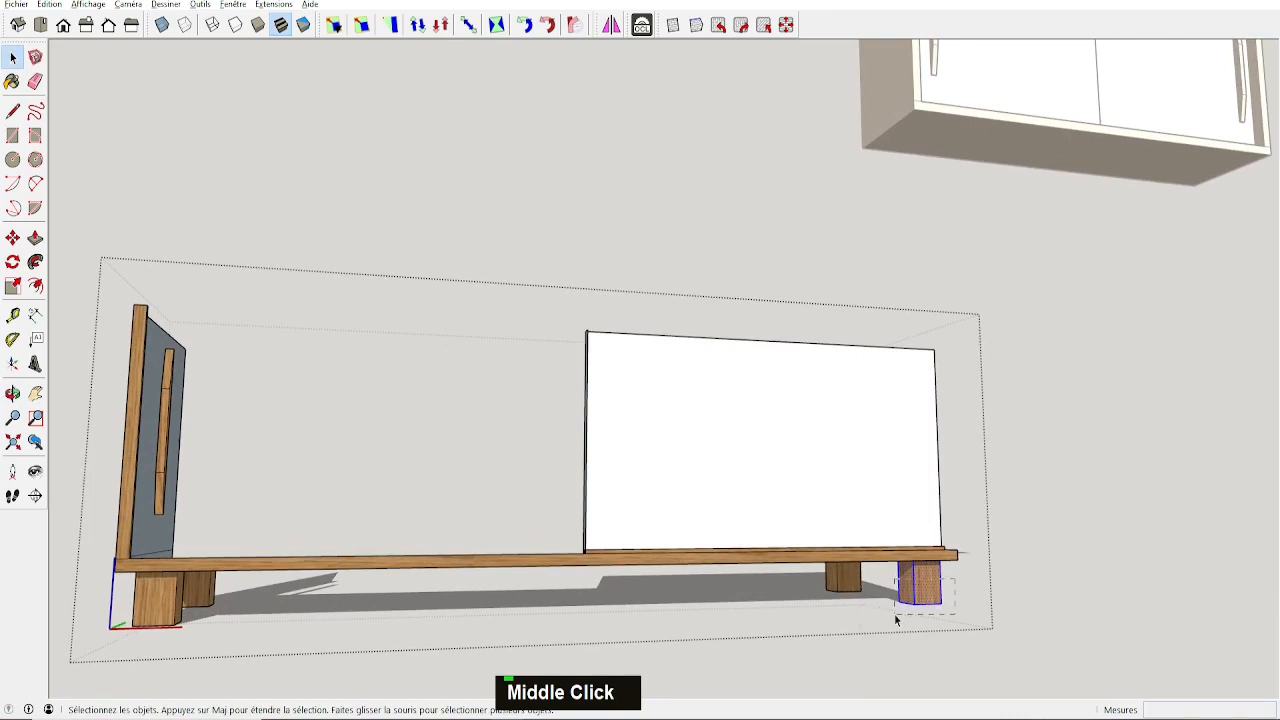
left_click(953, 619)
mouse_move(957, 617)
middle_mouse_down()
mouse_move(905, 510)
mouse_move(917, 576)
mouse_move(950, 600)
middle_mouse_up()
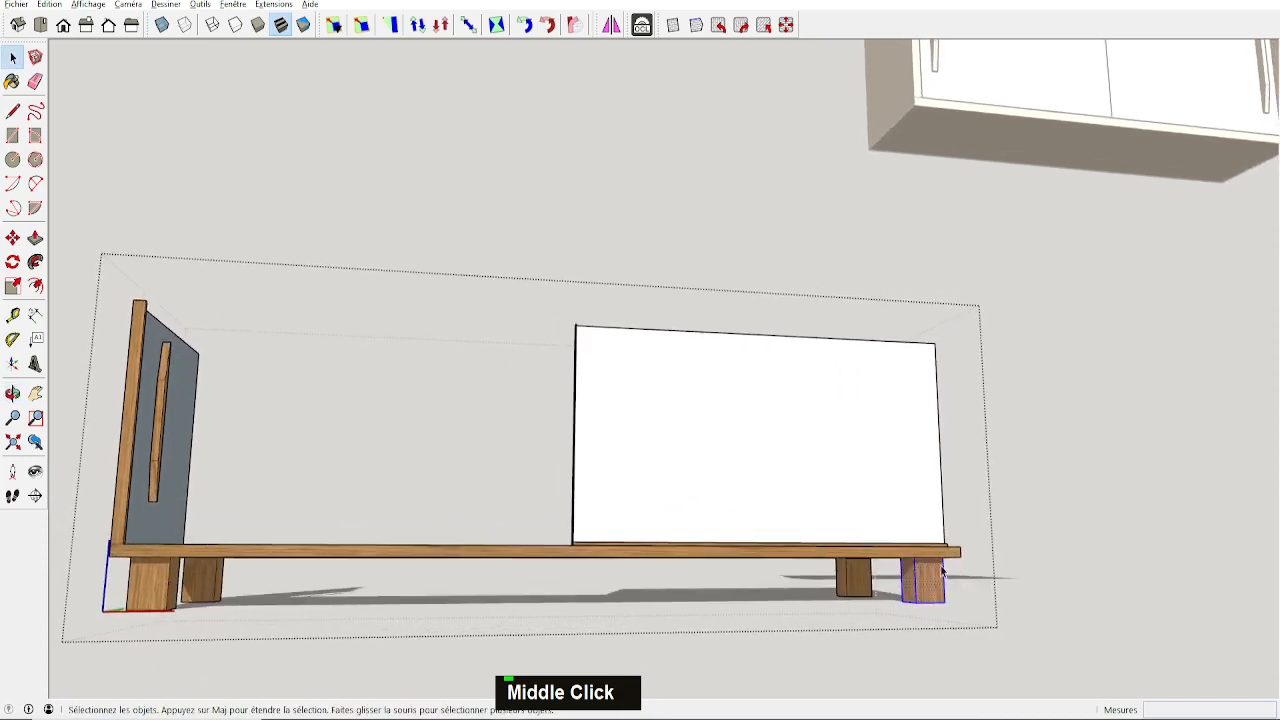
middle_click_drag(918, 582, 930, 568)
type("g")
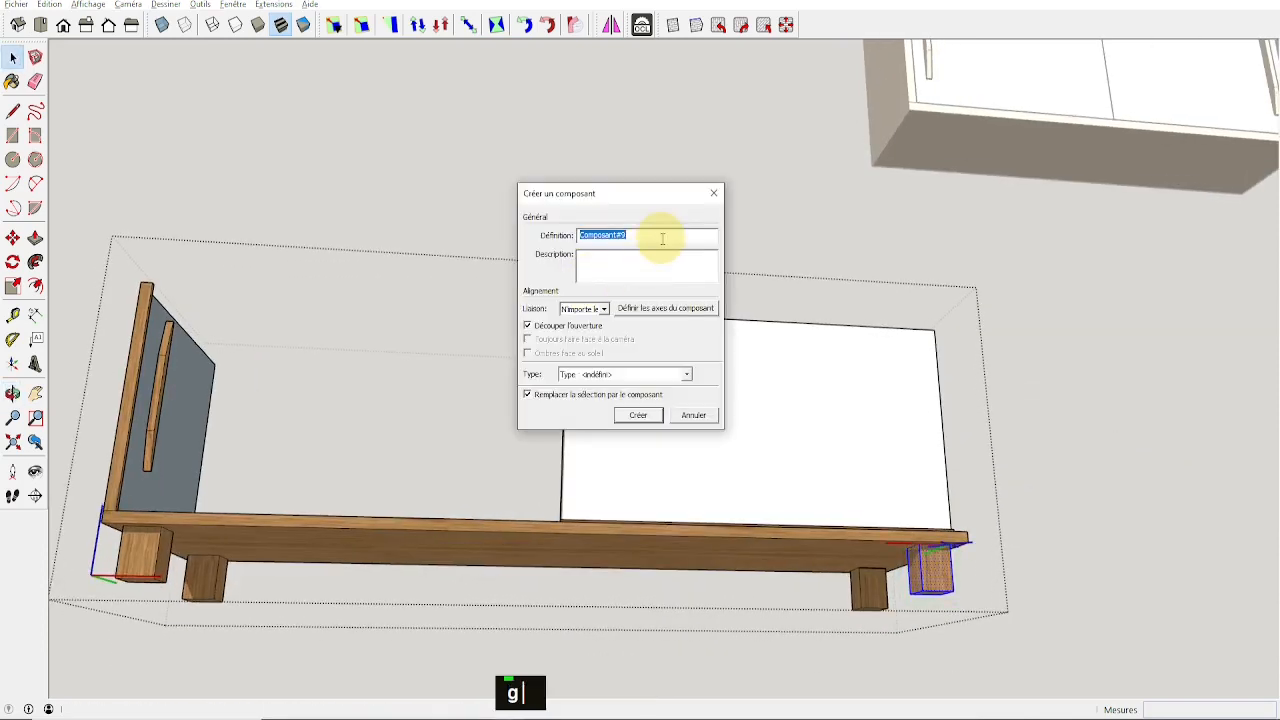
type("Pied")
key("Return")
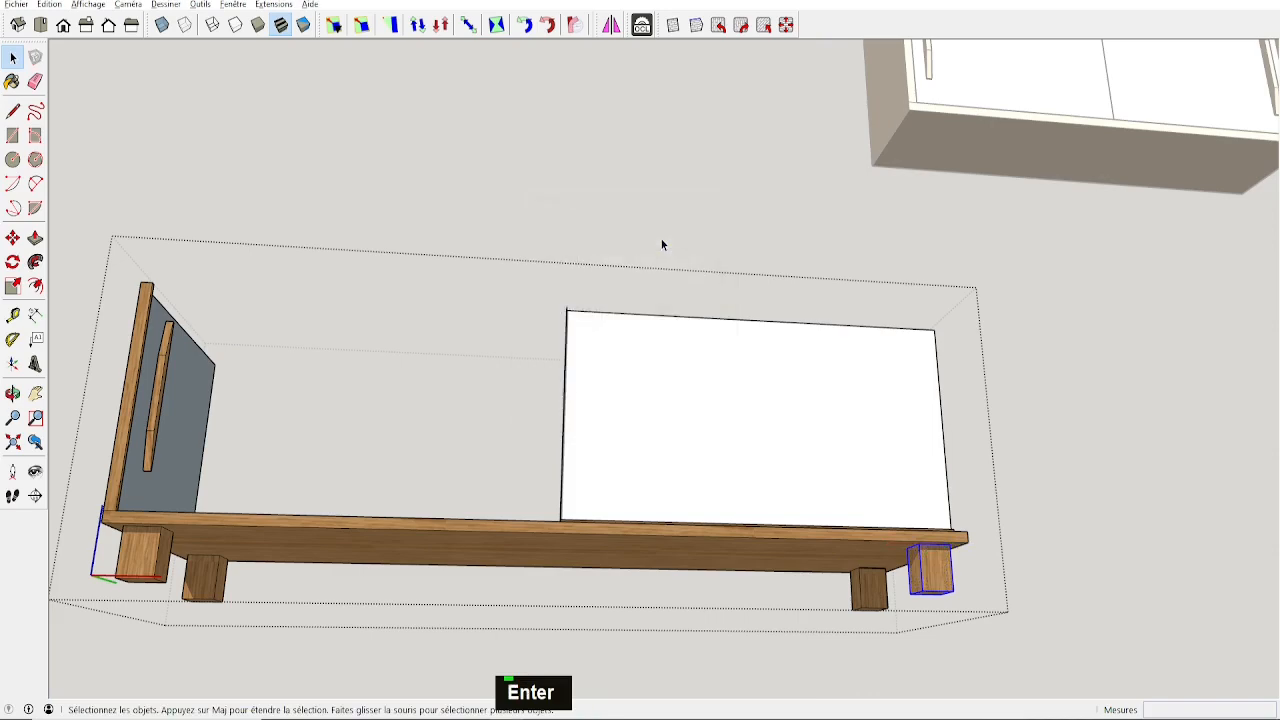
key("ctrl+alt+m")
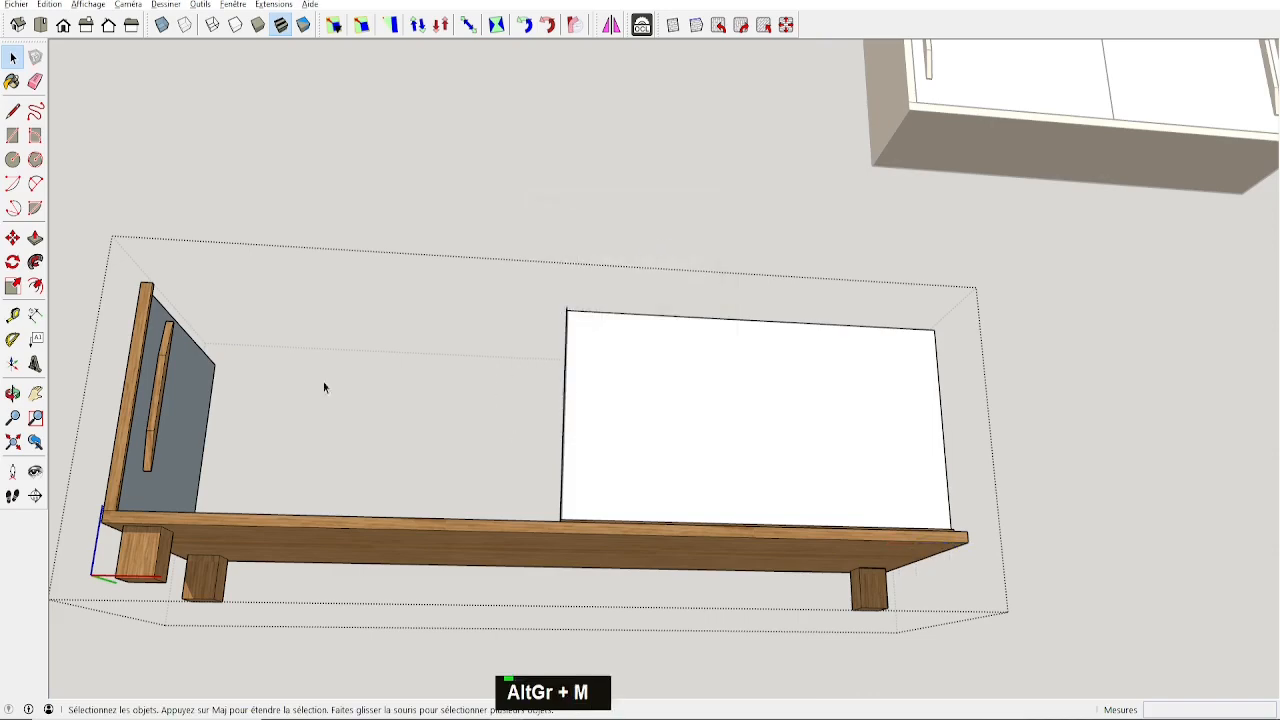
Cut the narrow grooved side face and its edges from the remaining right door to the clipboard.
middle_click_drag(252, 443, 540, 610)
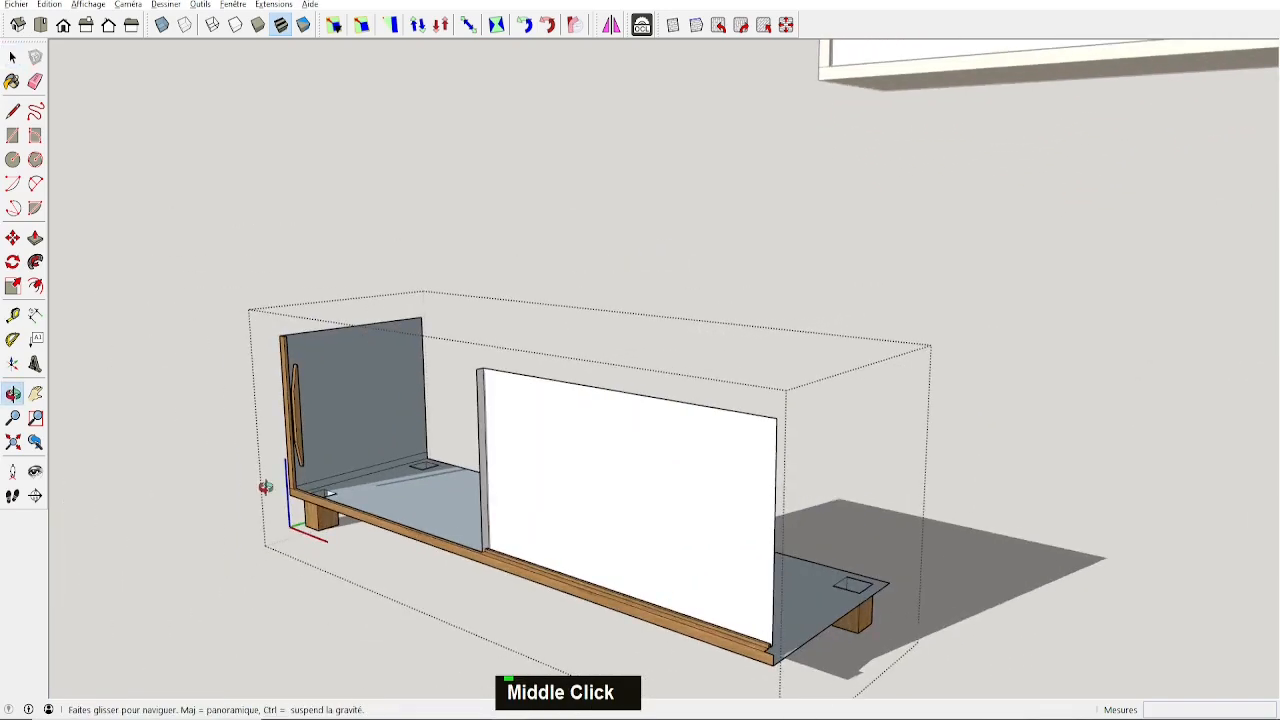
scroll(379, 469, "up", 5)
key("space")
scroll(378, 425, "down", 3)
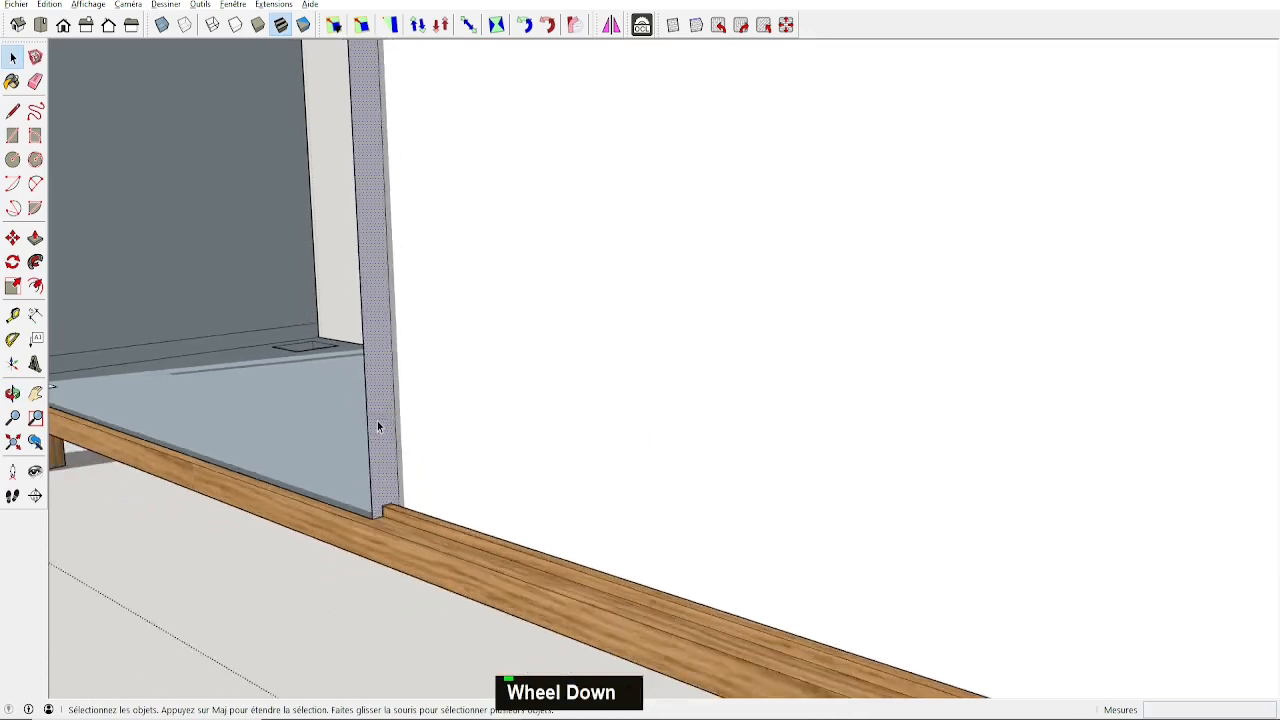
scroll(376, 414, "down", 6)
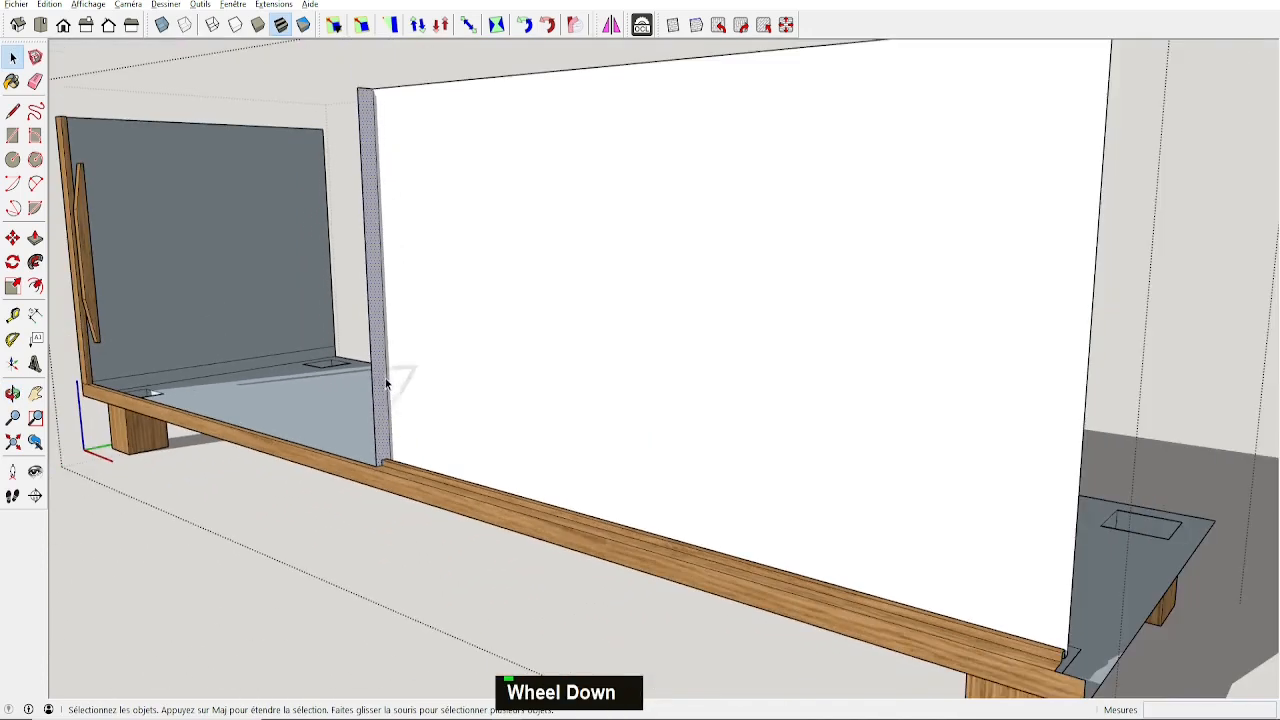
scroll(311, 106, "down", 2)
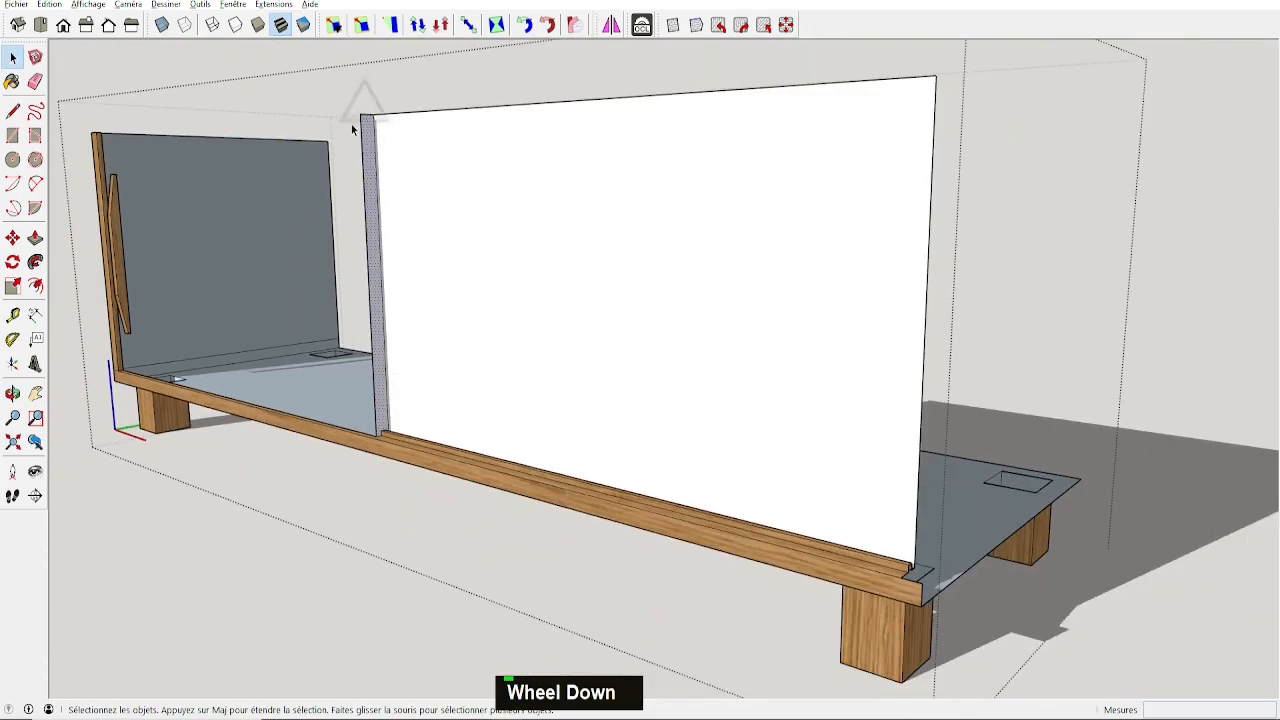
double_click(370, 213)
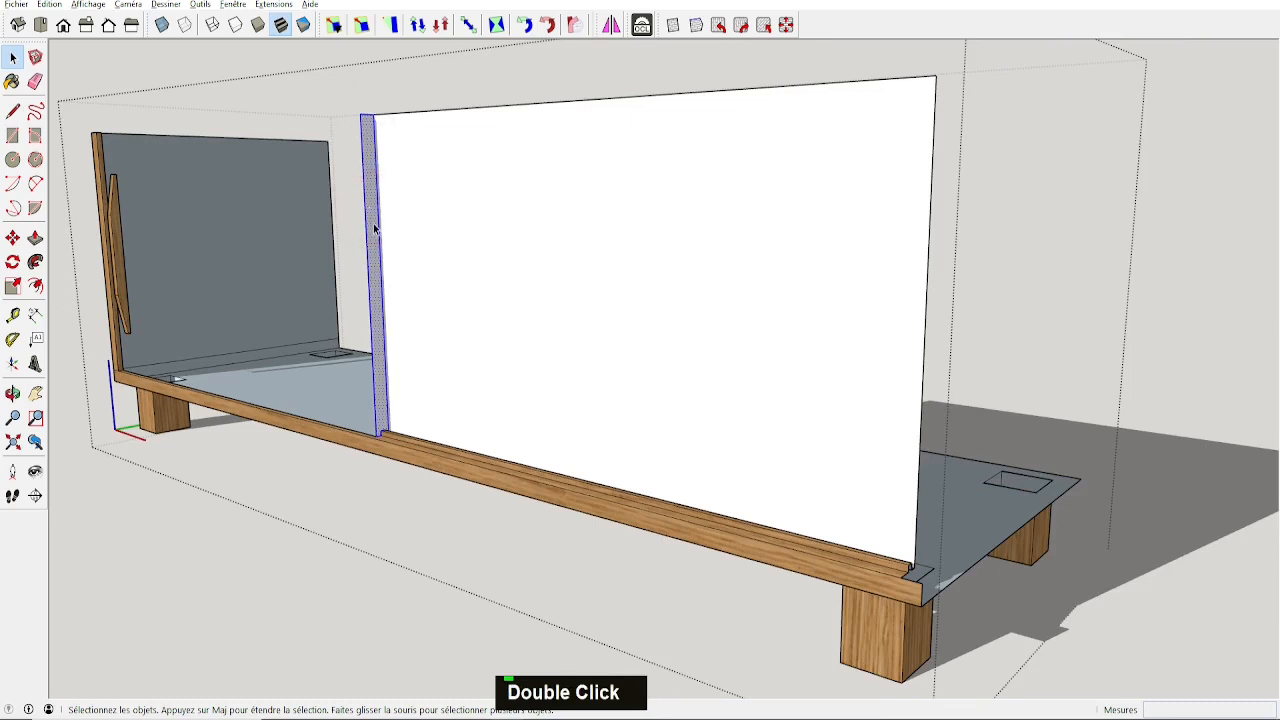
key("ctrl")
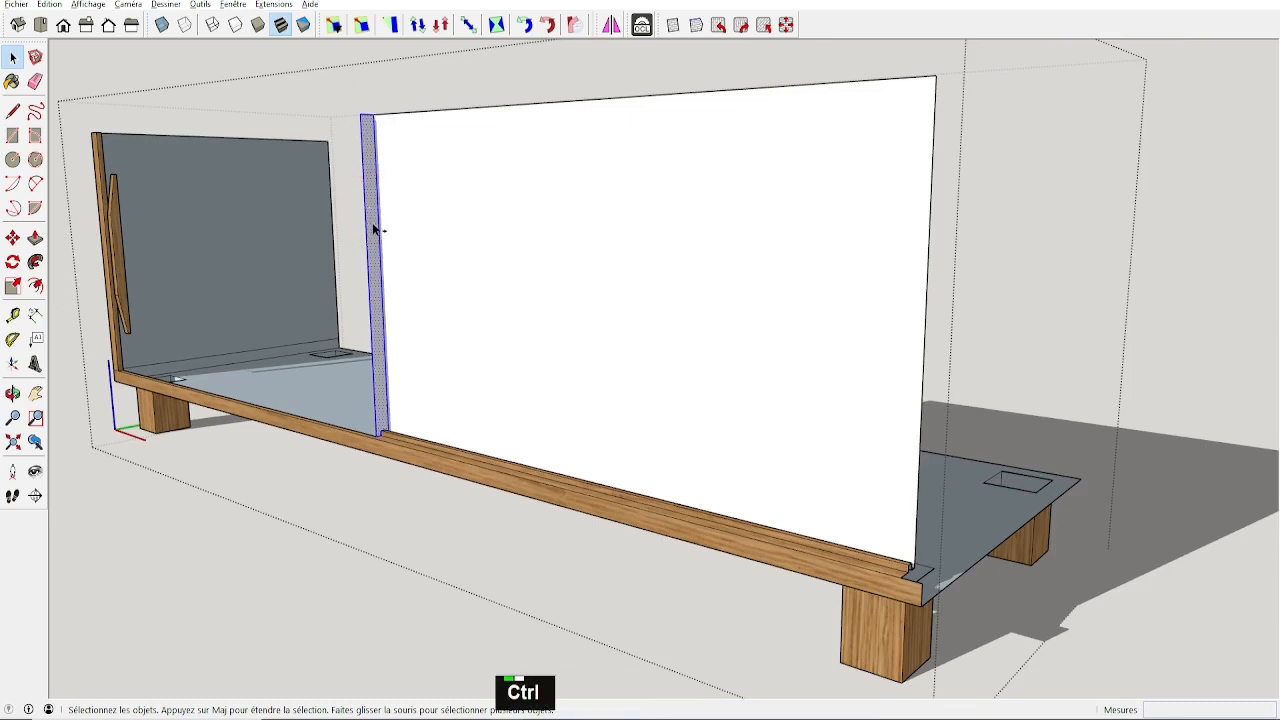
left_click(375, 228, "ctrl")
key("ctrl+x")
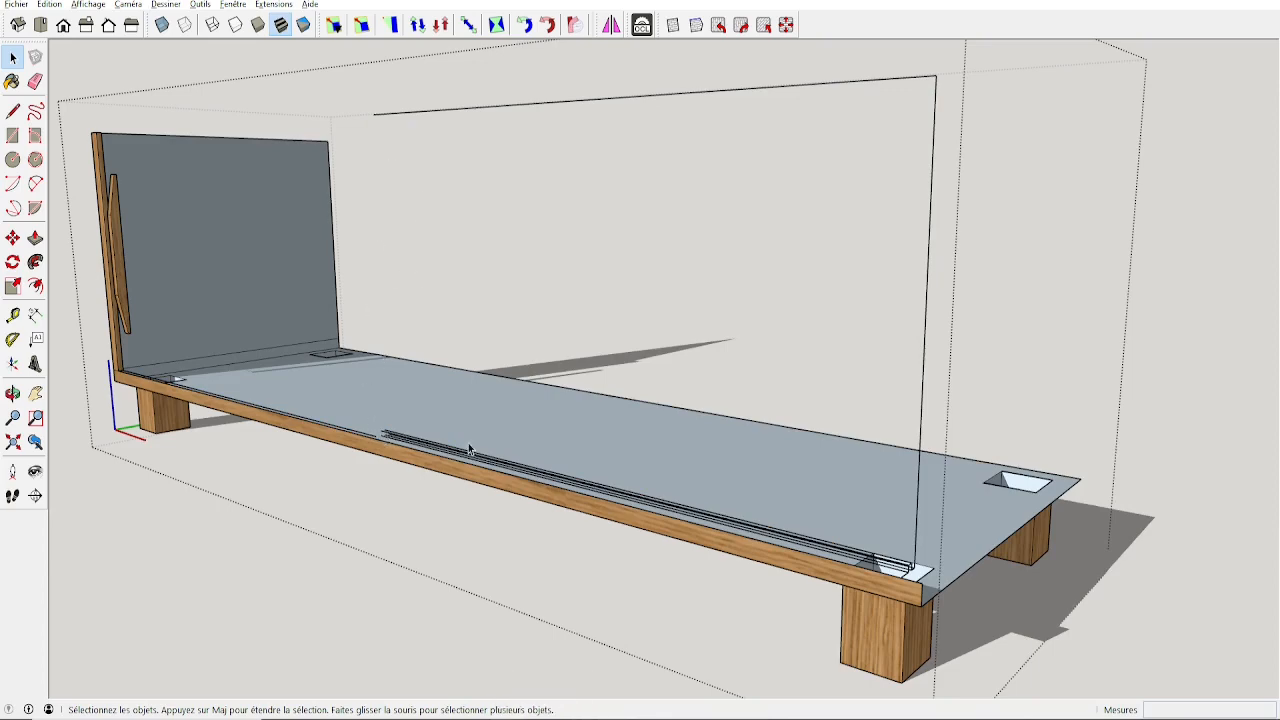
Delete all the leftover visible cabinet geometry inside the open component, including the bottom panel, left side and remaining legs.
scroll(309, 322, "down", 4)
middle_click_drag(309, 322, 538, 415)
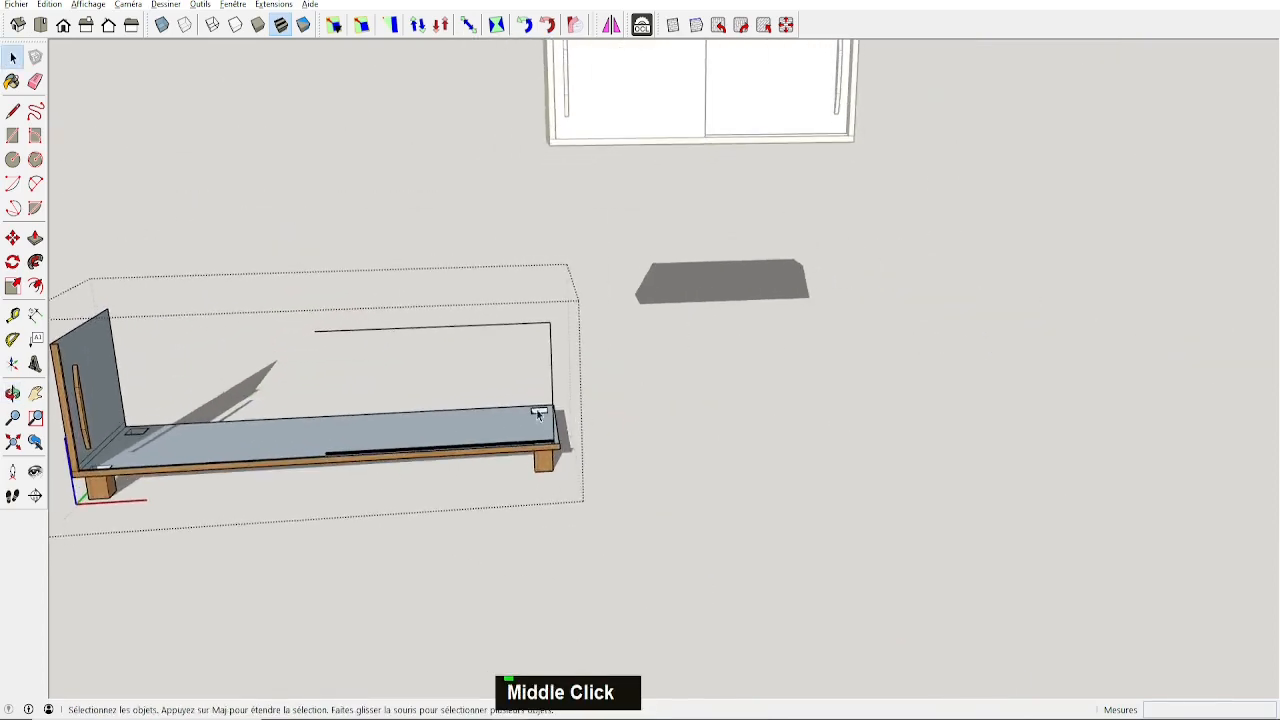
middle_click_drag(374, 398, 346, 334)
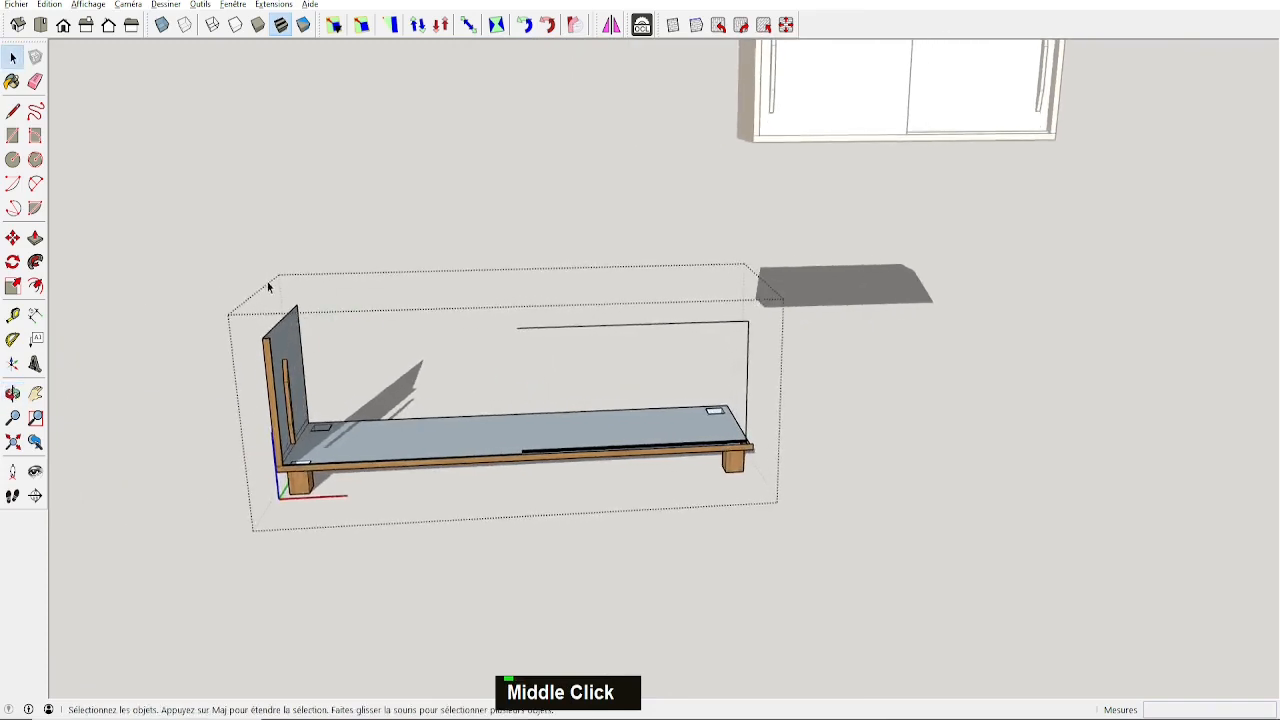
left_click_drag(240, 270, 769, 503)
key("Delete")
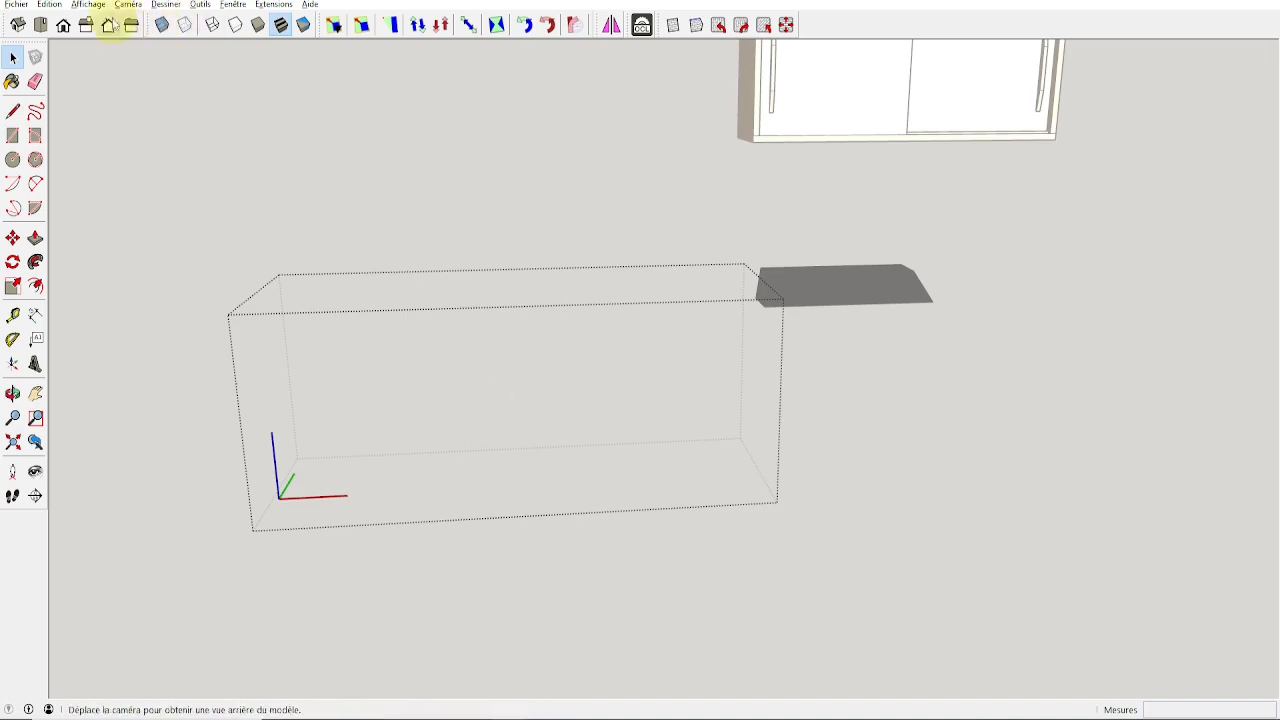
Unhide all the hidden cabinet components.
left_click(49, 4)
mouse_move(86, 206)
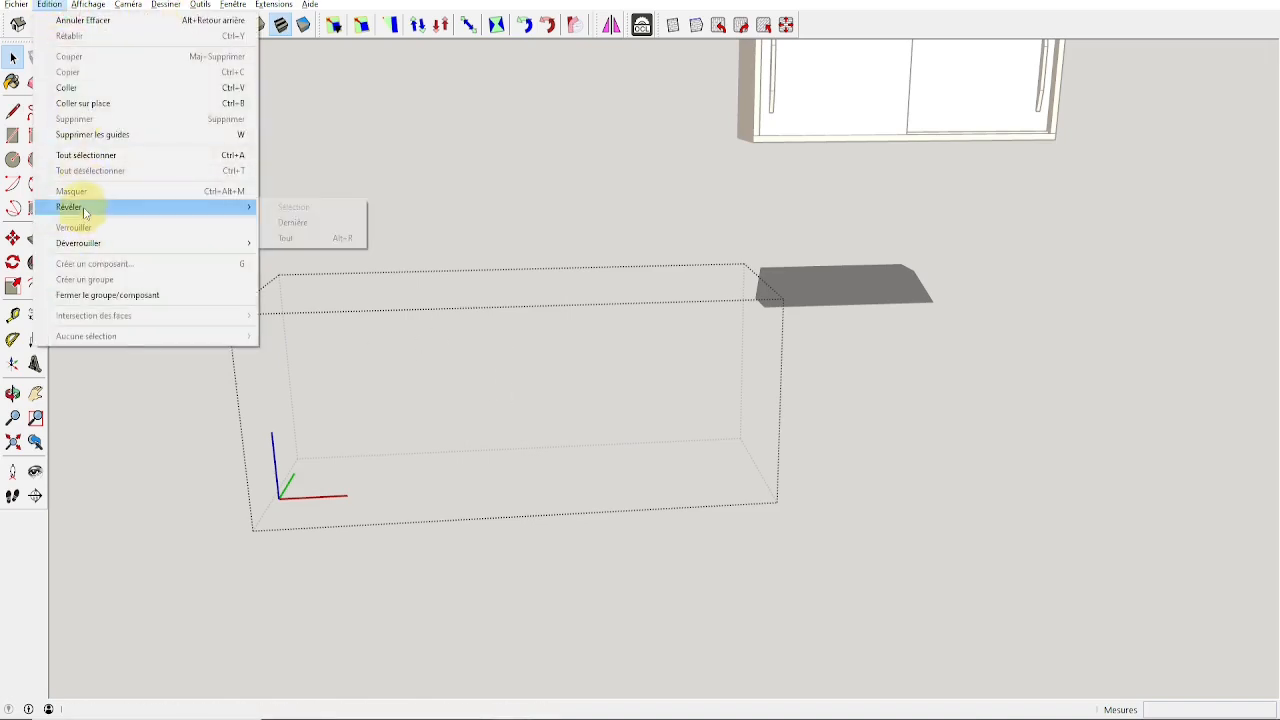
left_click(299, 240)
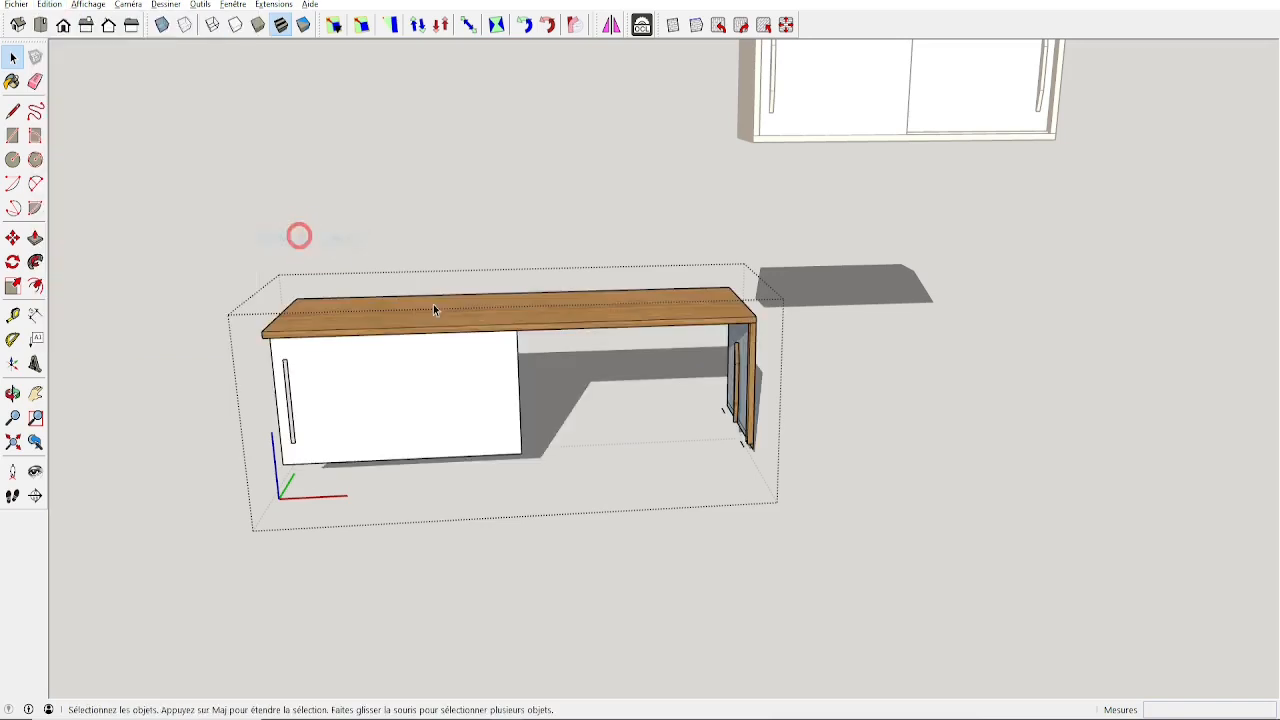
middle_click_drag(647, 410, 396, 421)
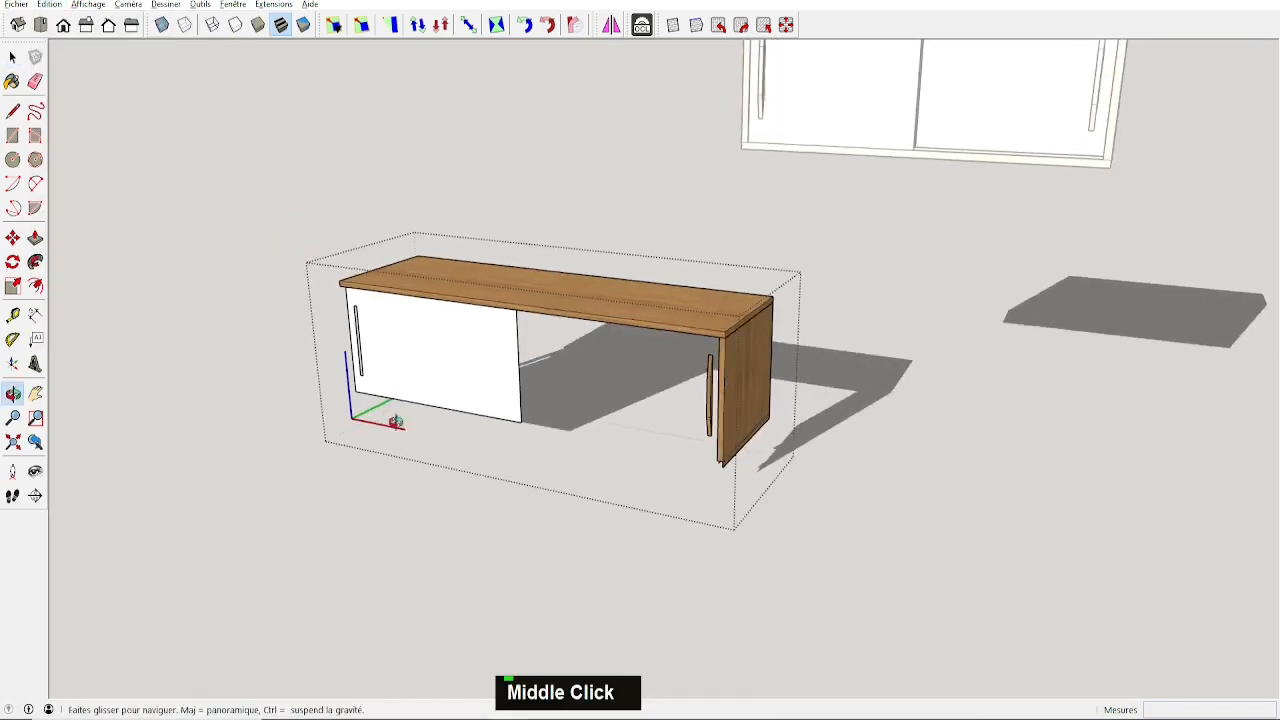
double_click(483, 340)
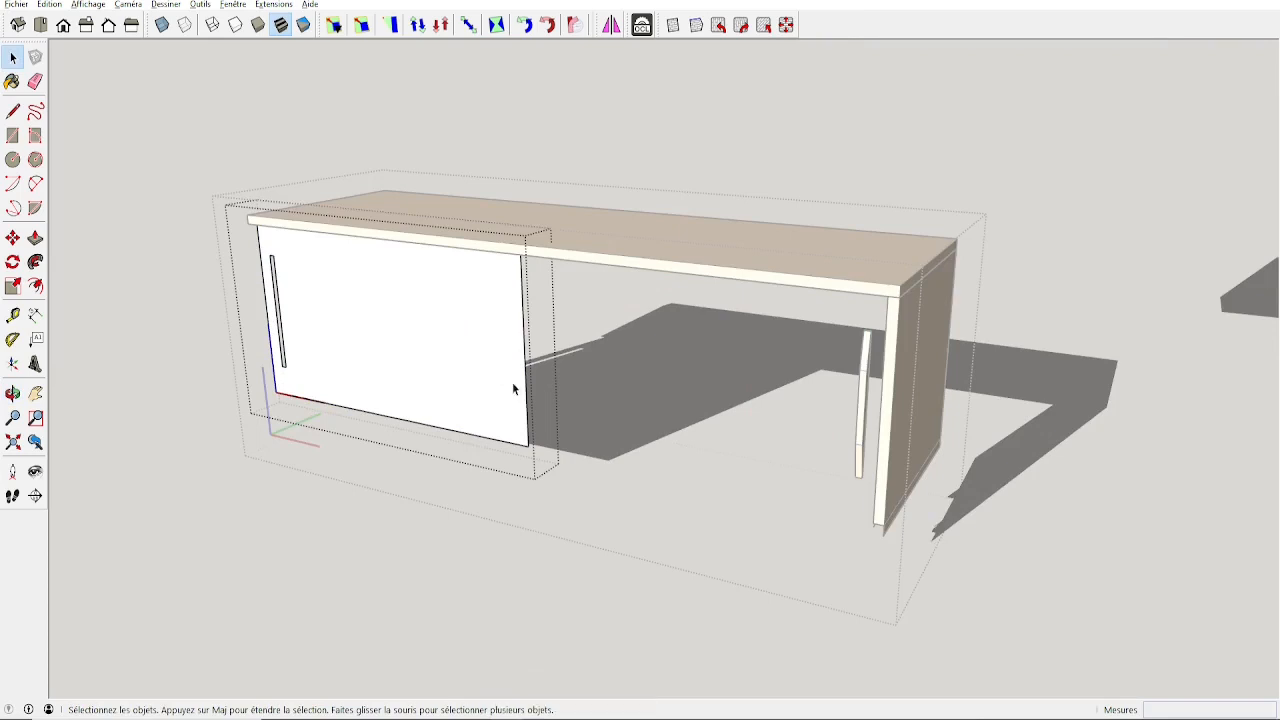
left_click(82, 5)
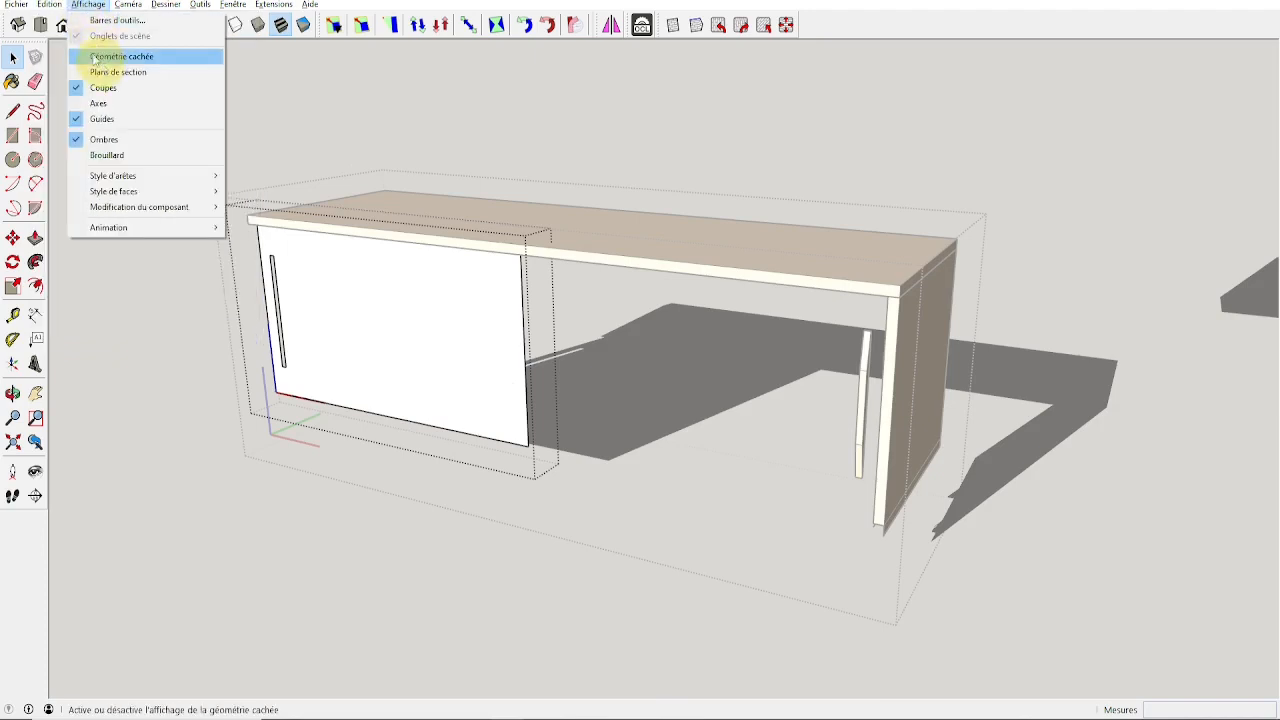
mouse_move(49, 5)
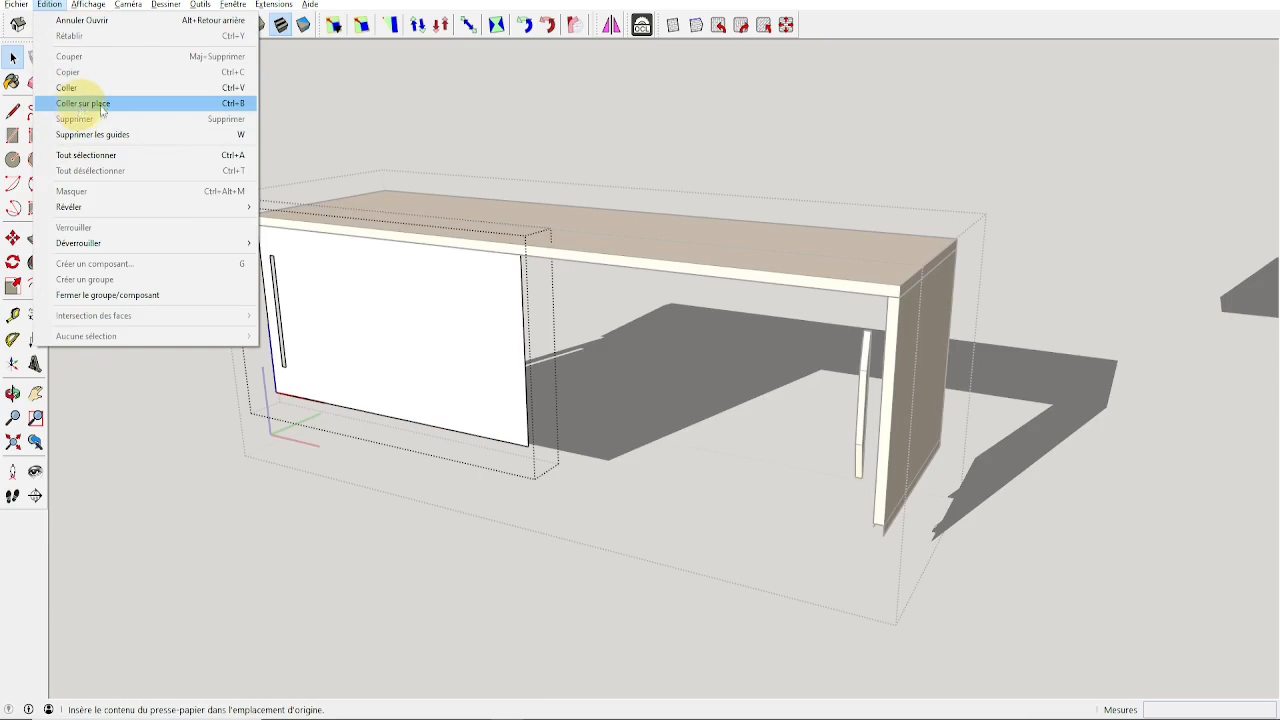
left_click(595, 442)
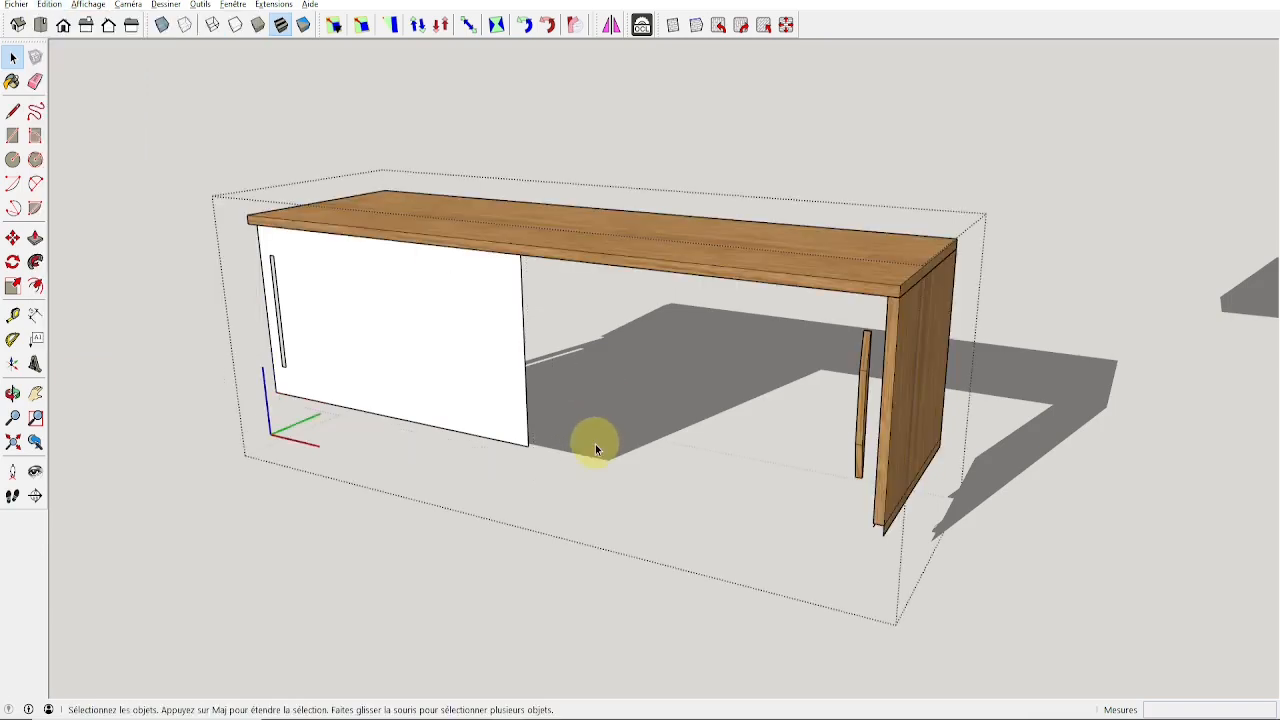
Open the left sliding door component for editing and paste the cut side face in place on its open end.
double_click(456, 378)
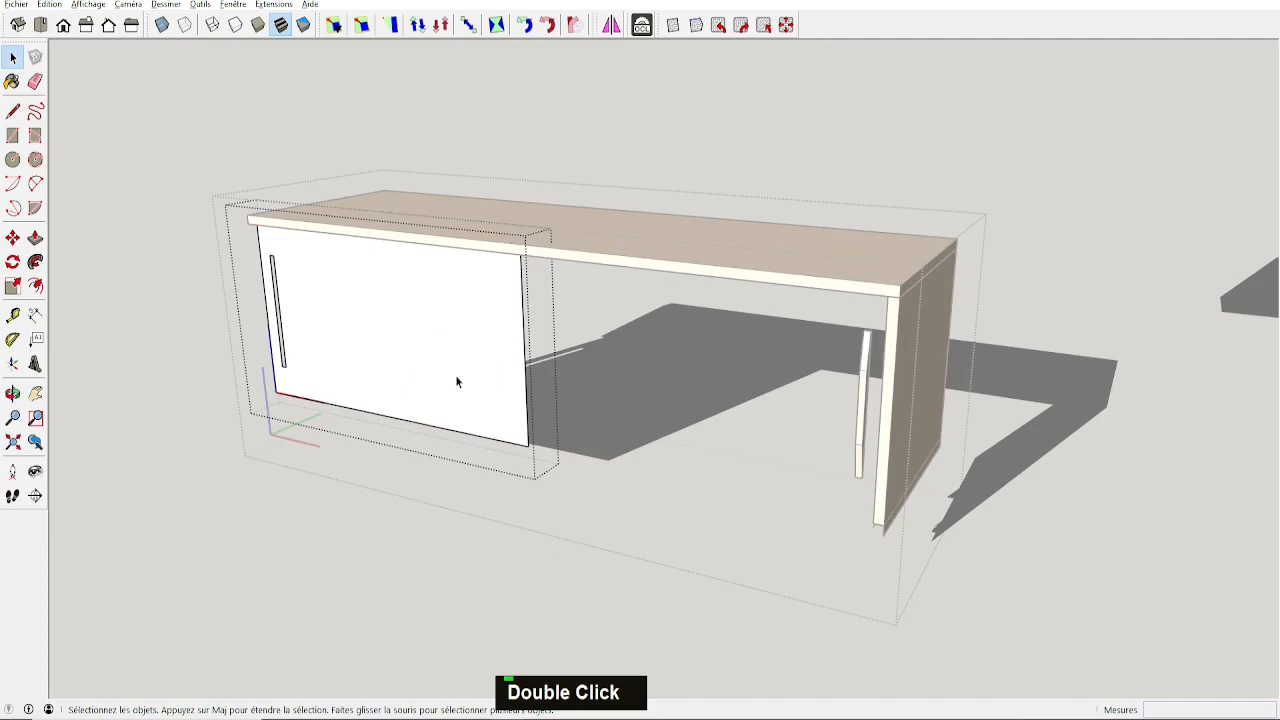
key("ctrl+b")
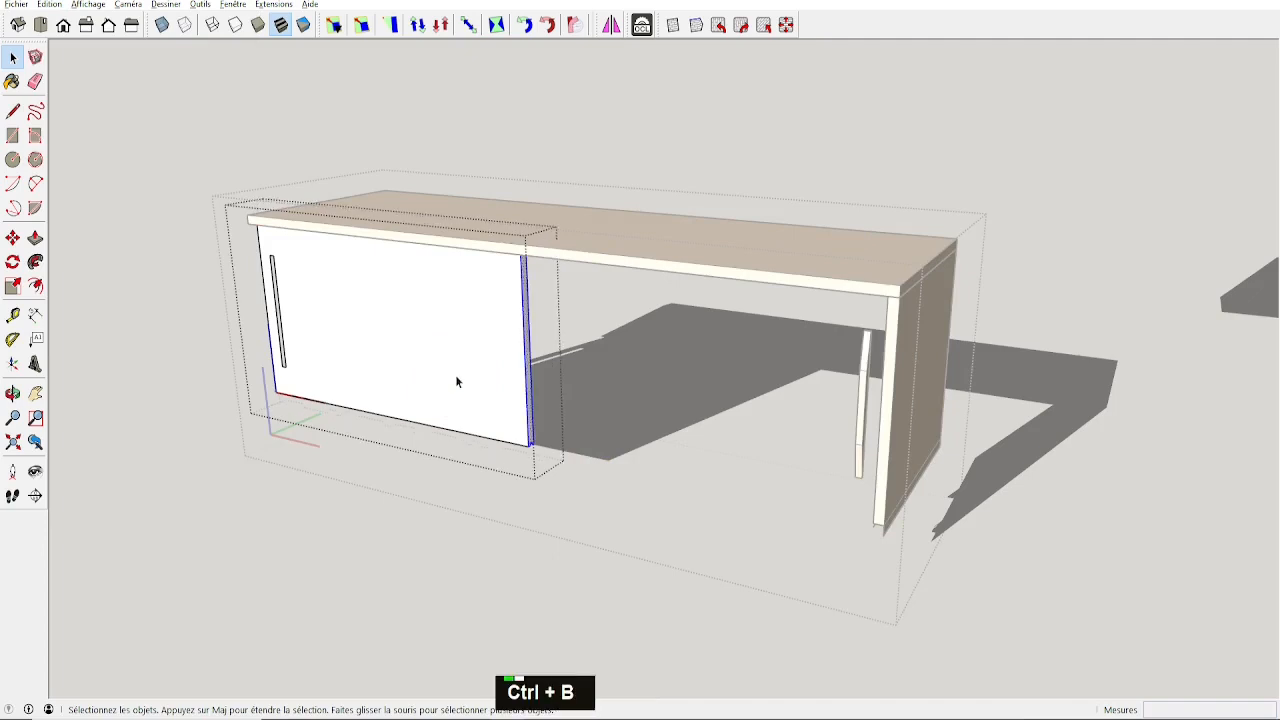
scroll(526, 420, "up", 4)
middle_click_drag(523, 418, 481, 398)
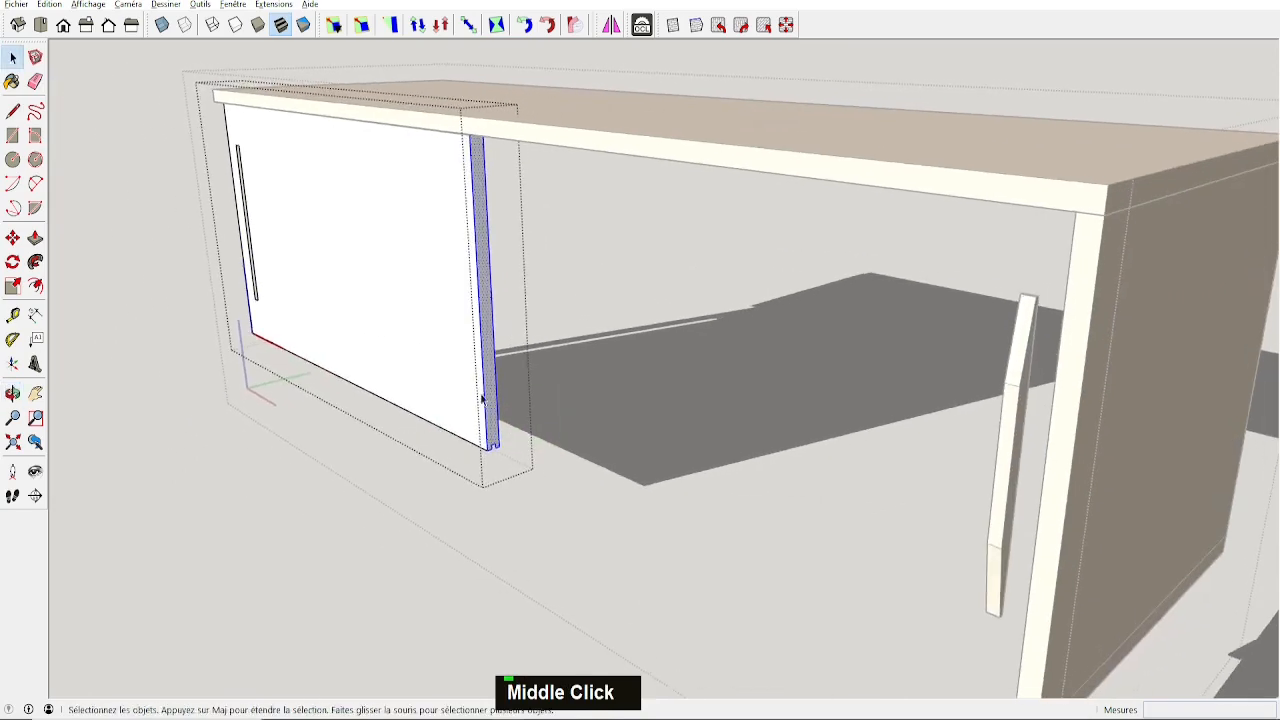
scroll(428, 345, "down", 5)
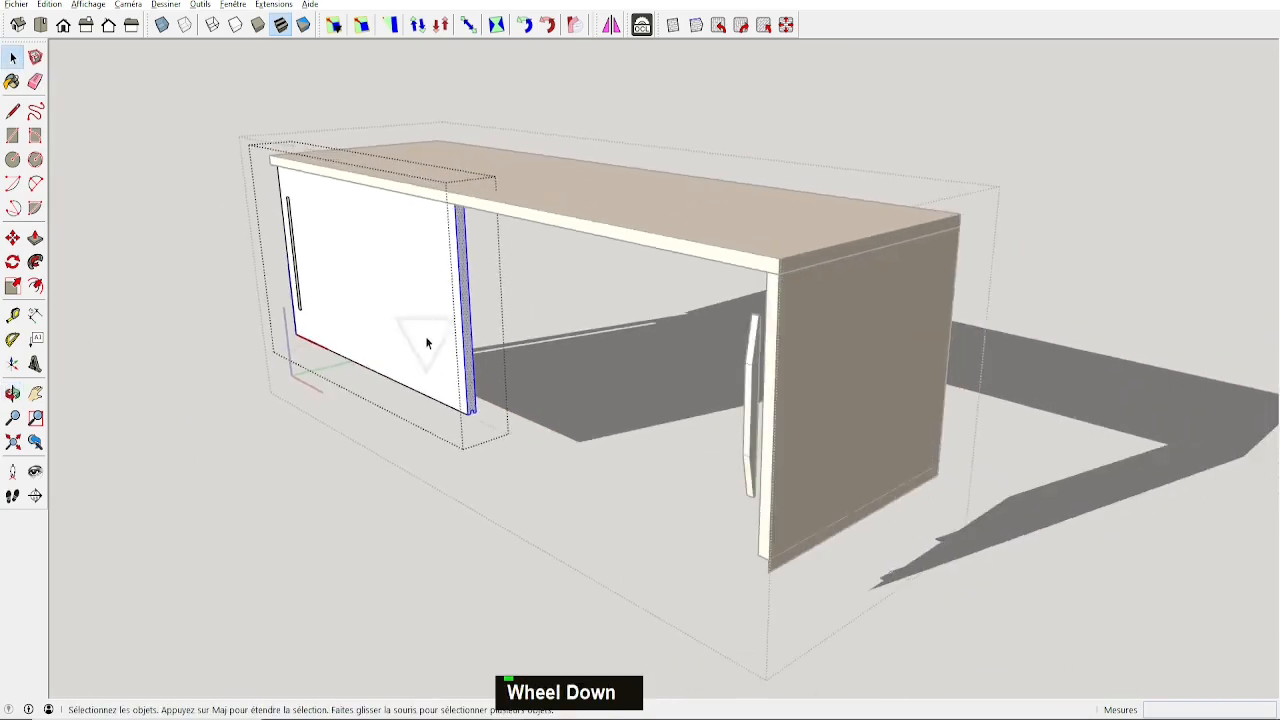
Open the top panel component for editing and hide the rest of the model.
middle_click_drag(505, 337, 784, 212)
double_click(774, 210)
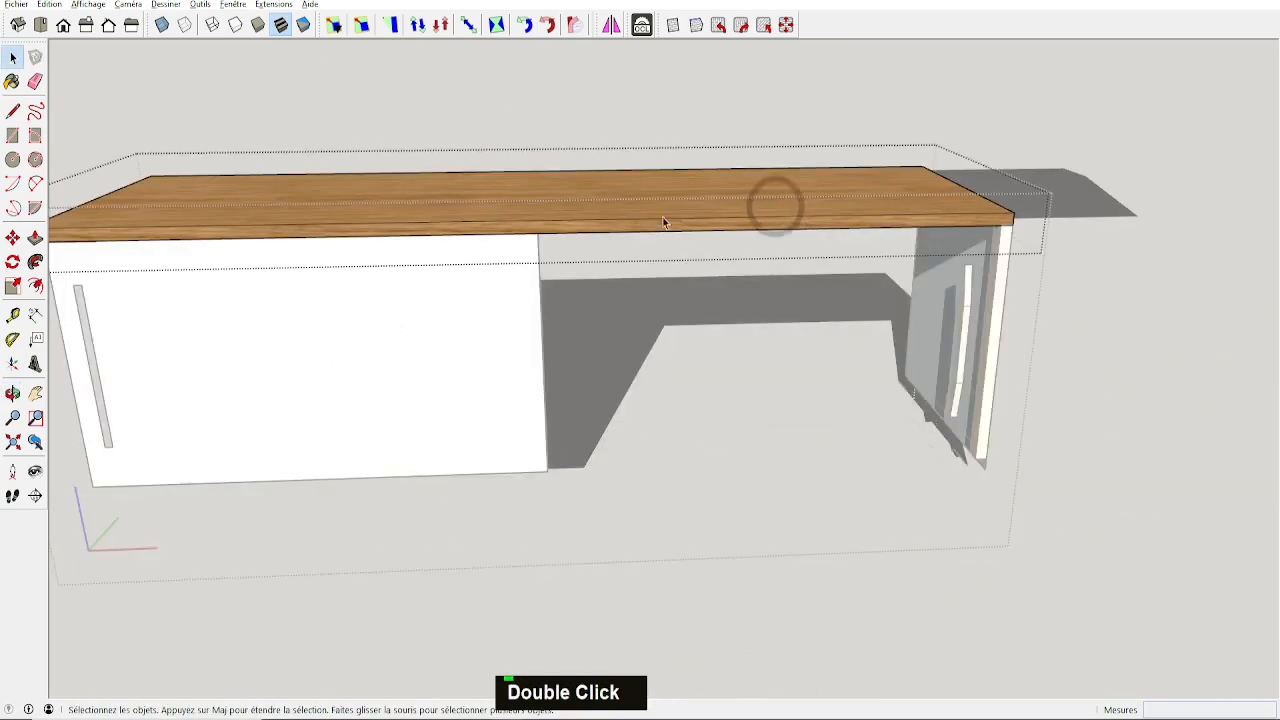
scroll(668, 242, "down", 1)
mouse_move(668, 242)
middle_mouse_down()
mouse_move(669, 229)
mouse_move(734, 226)
mouse_move(557, 229)
mouse_move(586, 254)
middle_mouse_up()
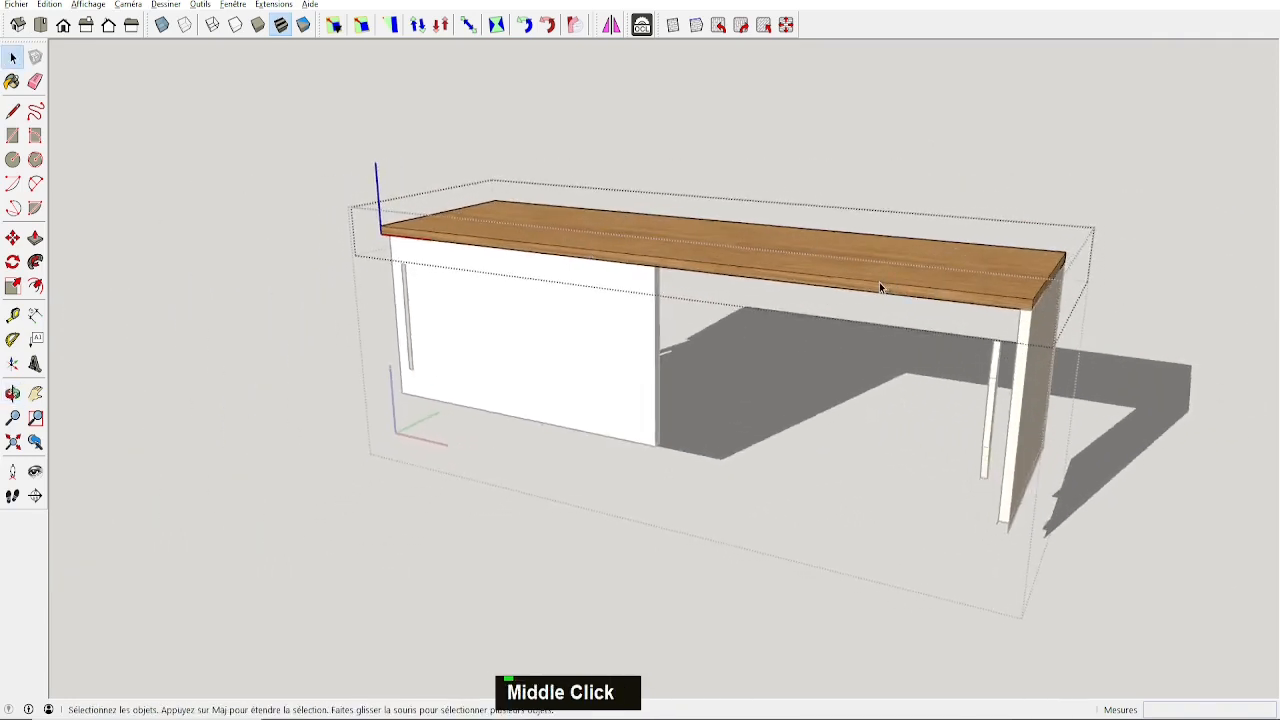
middle_click(952, 325)
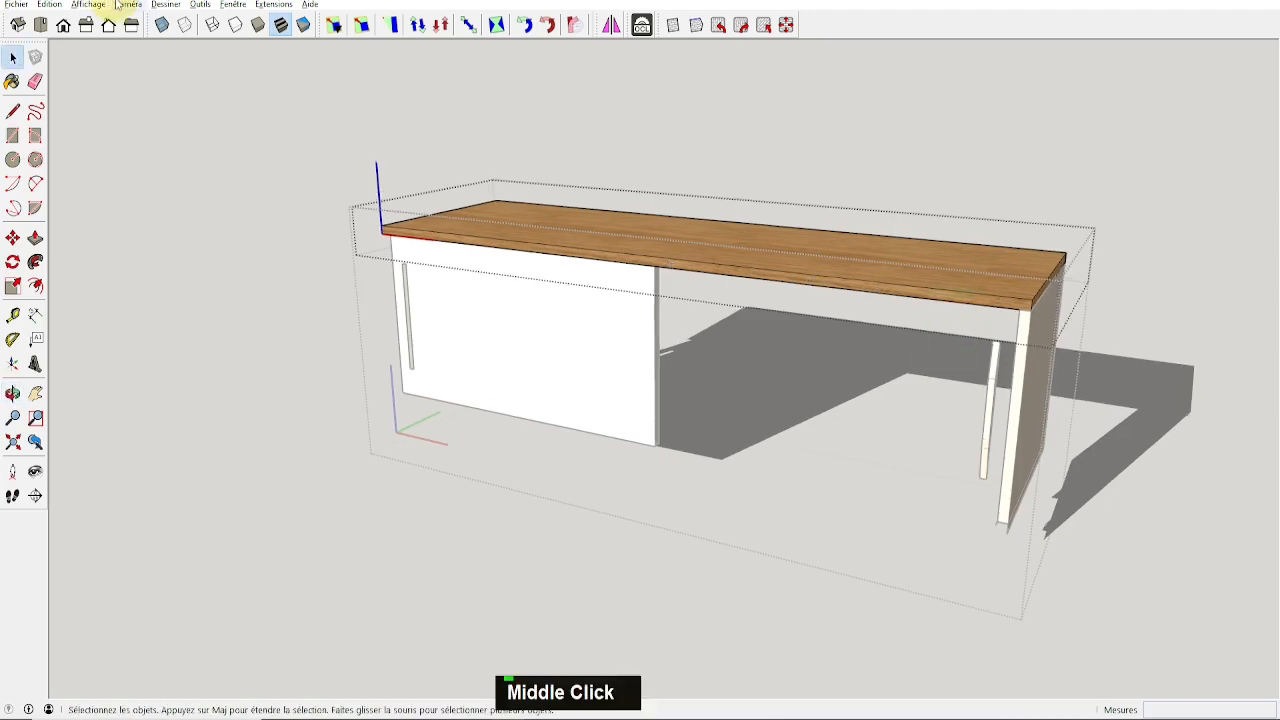
left_click(88, 4)
mouse_move(122, 208)
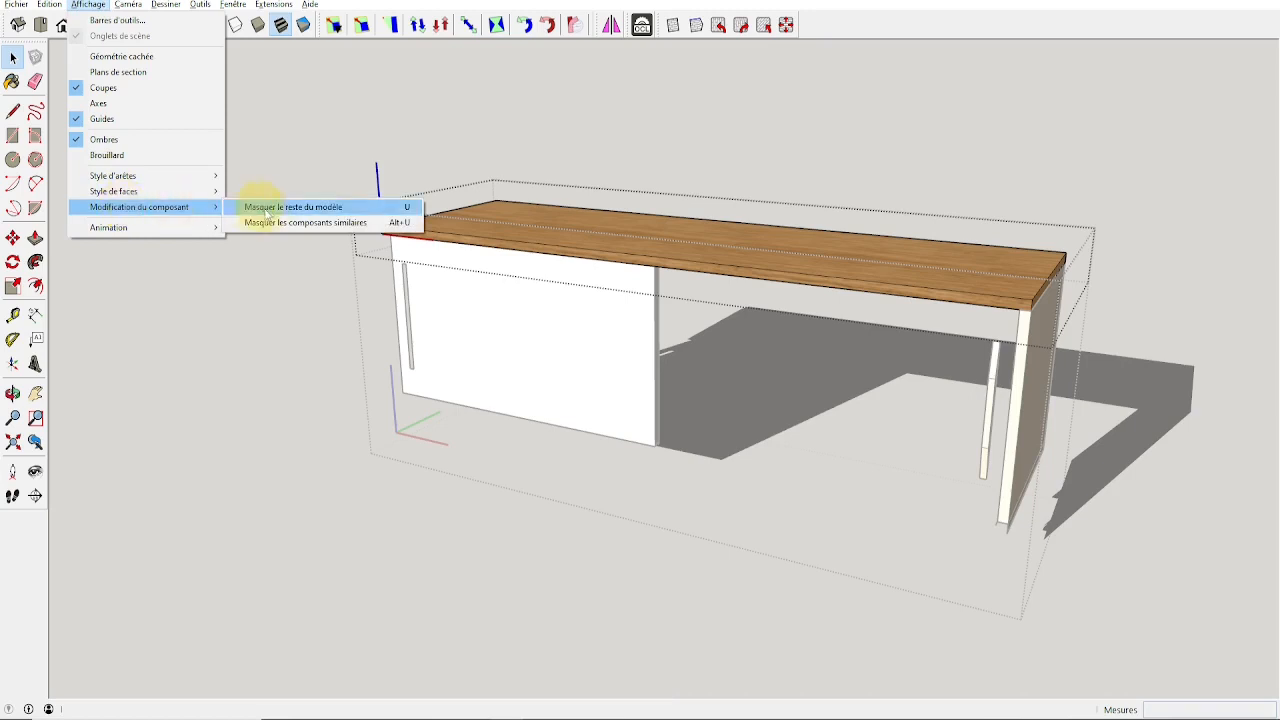
left_click(410, 206)
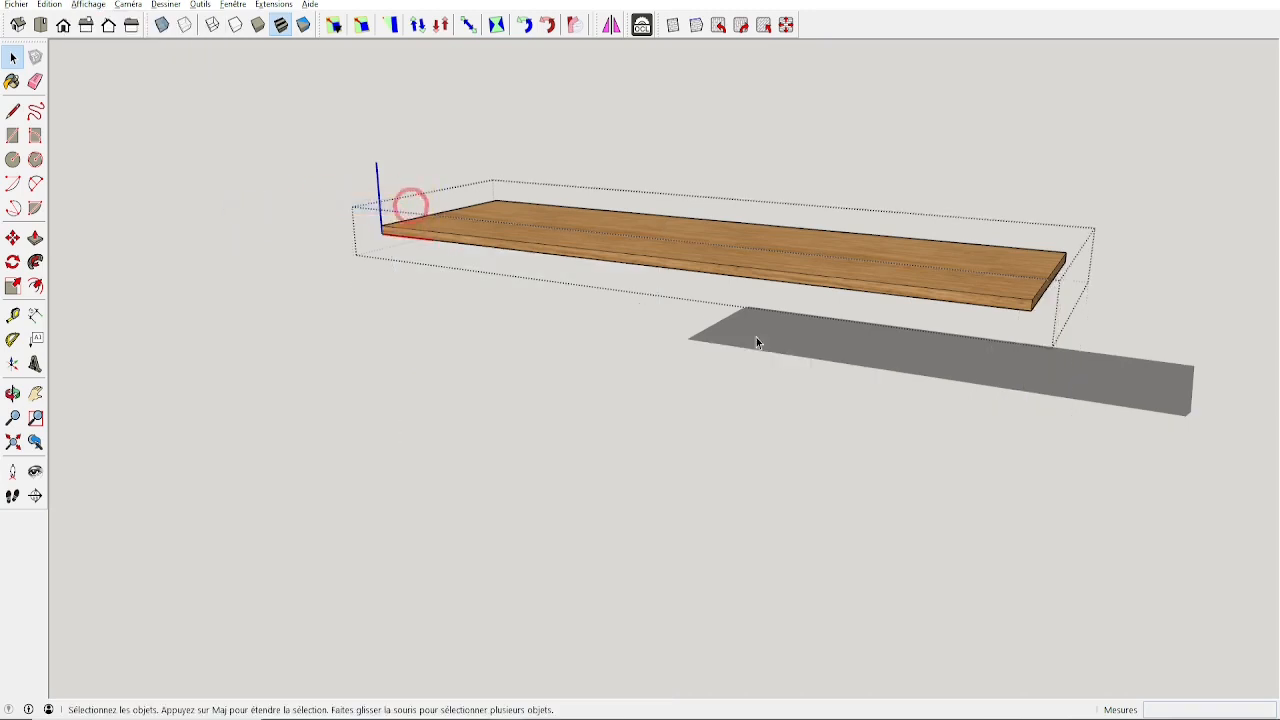
Draw a line 1500 long between the top panel's lower rear corners to close its underside with a face.
middle_click_drag(408, 206, 574, 89)
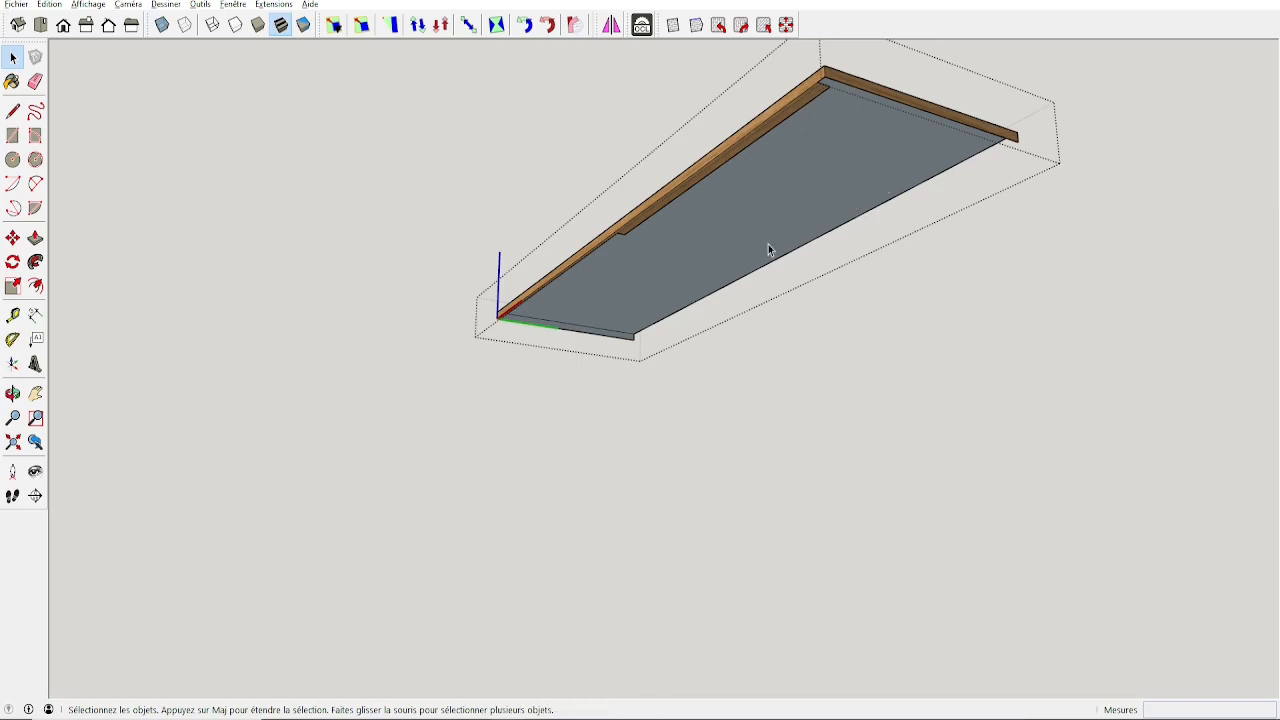
key("l")
left_click(1017, 141)
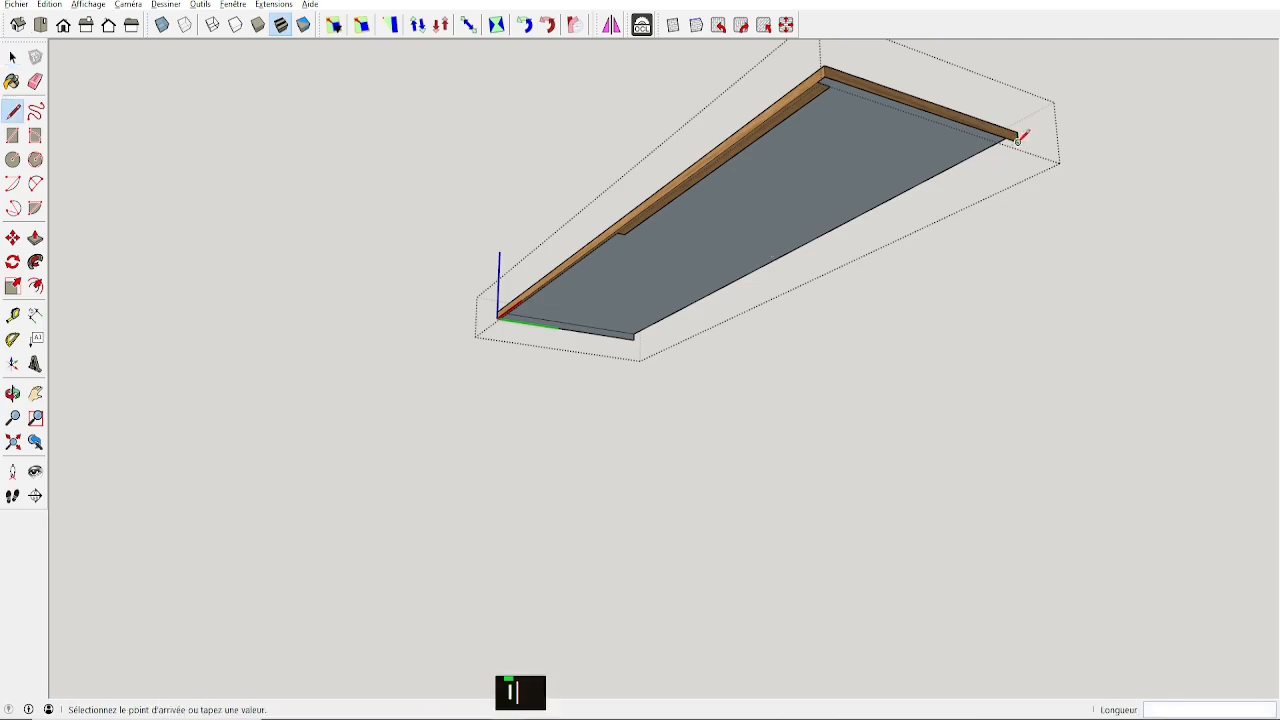
left_click(633, 339)
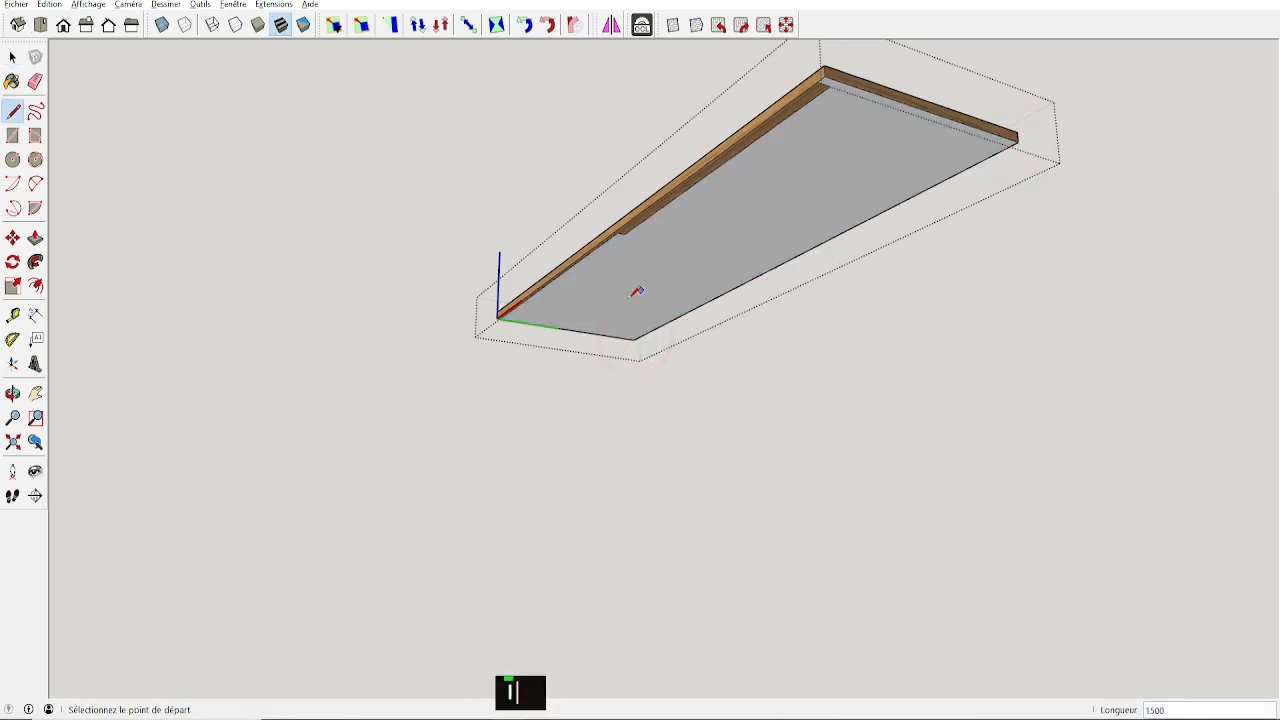
middle_click_drag(637, 289, 600, 226)
middle_click_drag(862, 166, 816, 246)
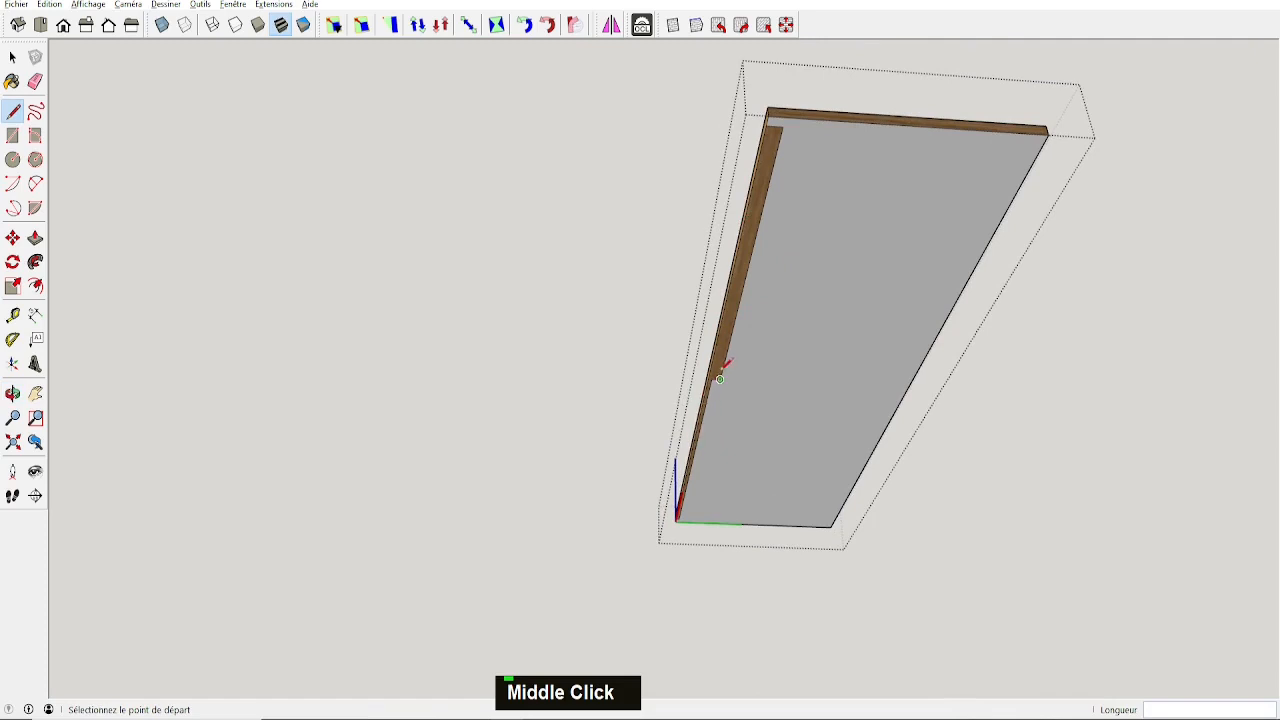
Erase the leftover notch edges along the rear of the top panel's underside.
key("e")
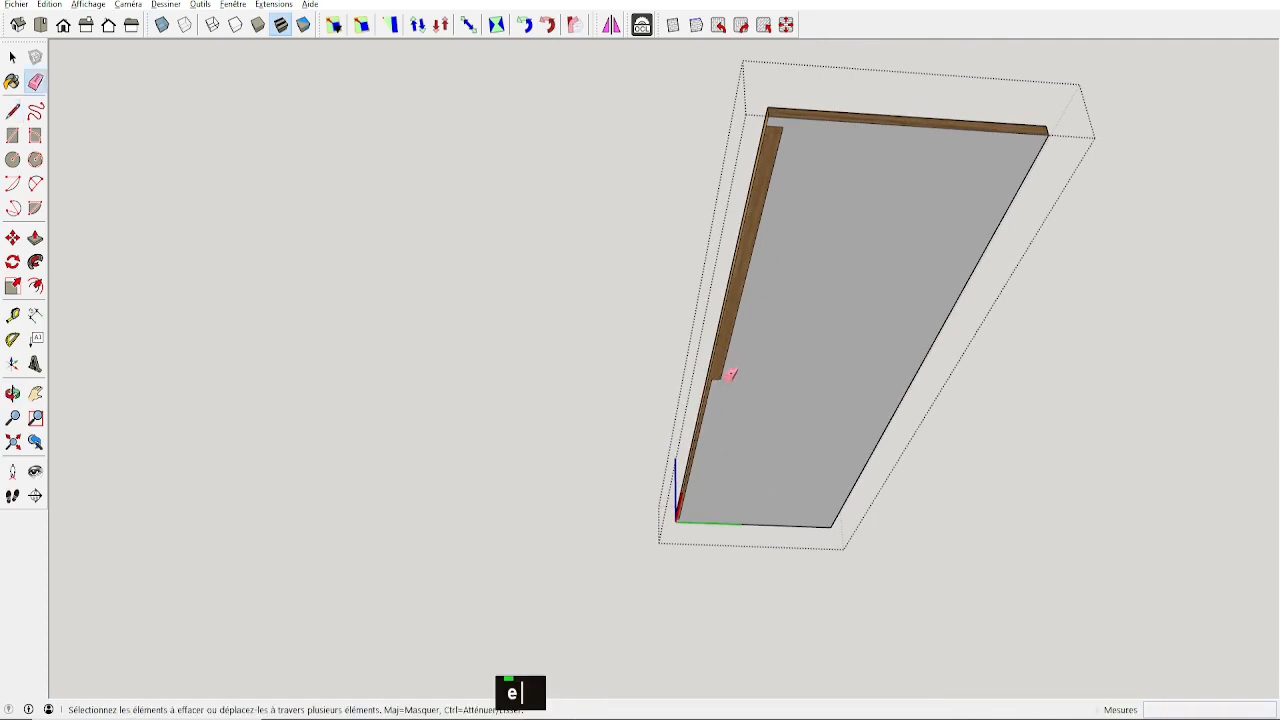
left_click_drag(731, 374, 714, 380)
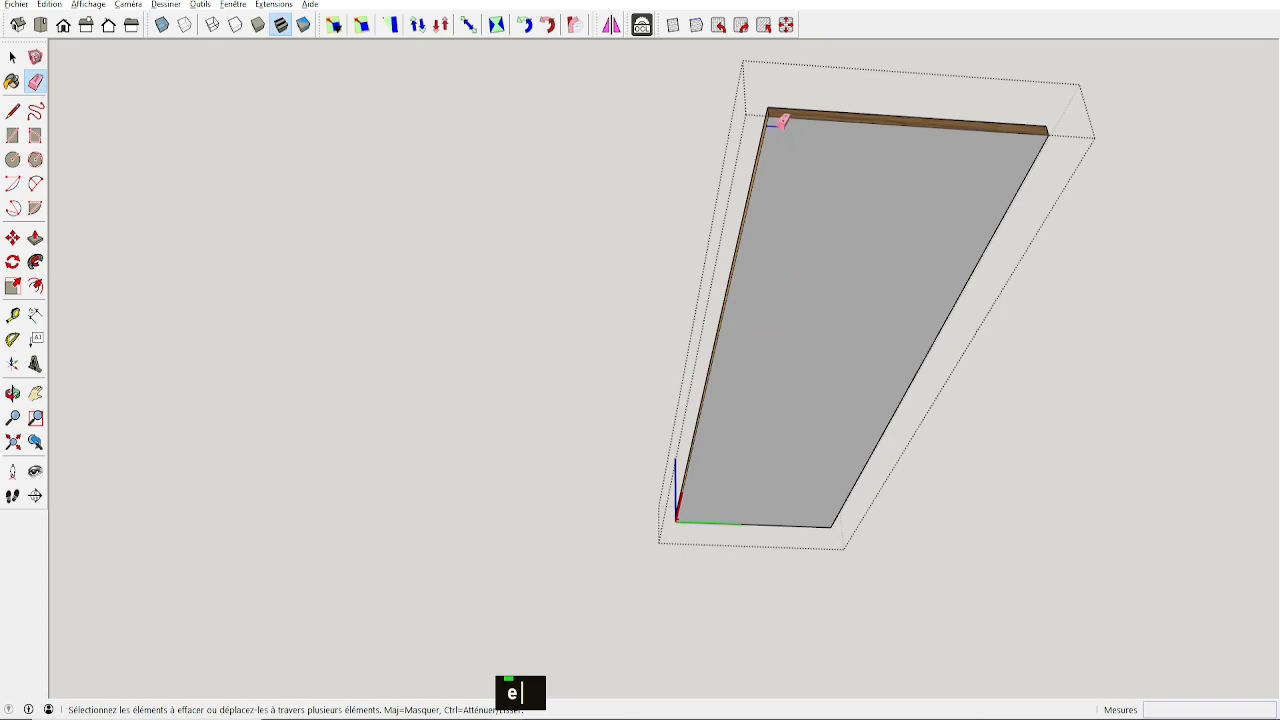
scroll(685, 517, "up", 5)
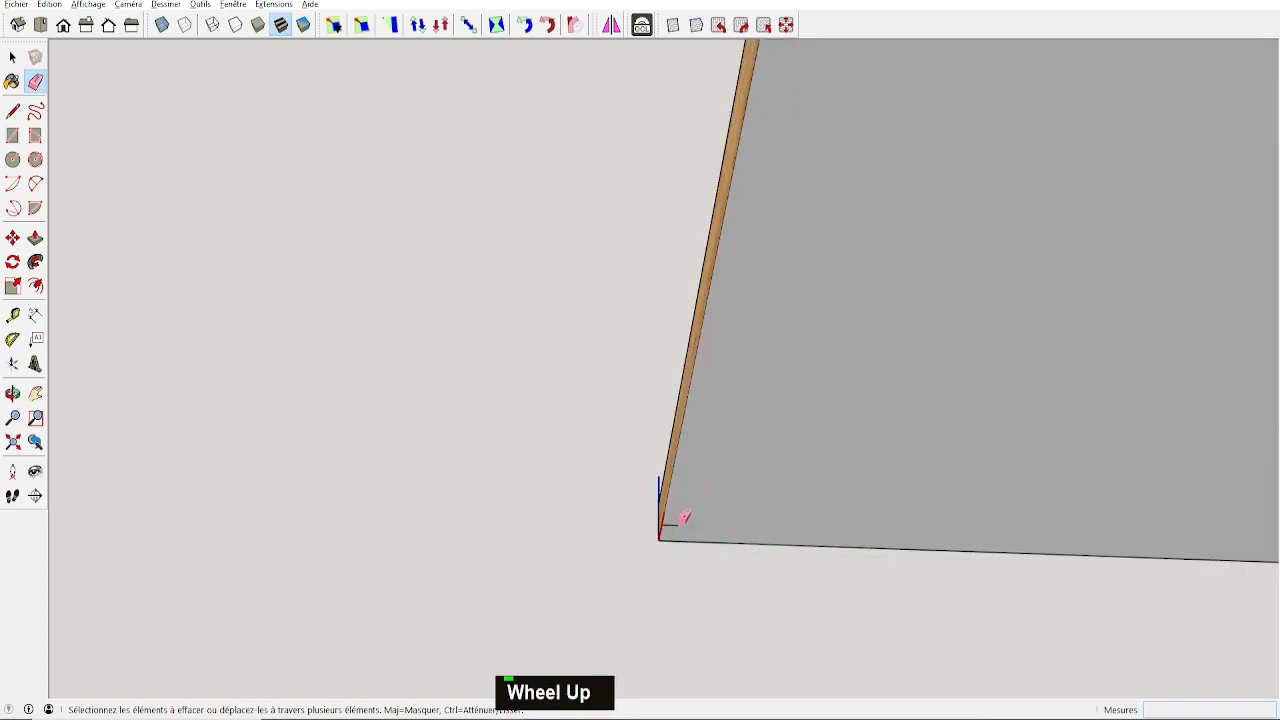
scroll(800, 466, "down", 5)
mouse_move(986, 437)
middle_mouse_down()
mouse_move(937, 547)
mouse_move(760, 500)
mouse_move(729, 451)
mouse_move(778, 453)
mouse_move(743, 434)
mouse_move(771, 300)
mouse_move(656, 434)
middle_mouse_up()
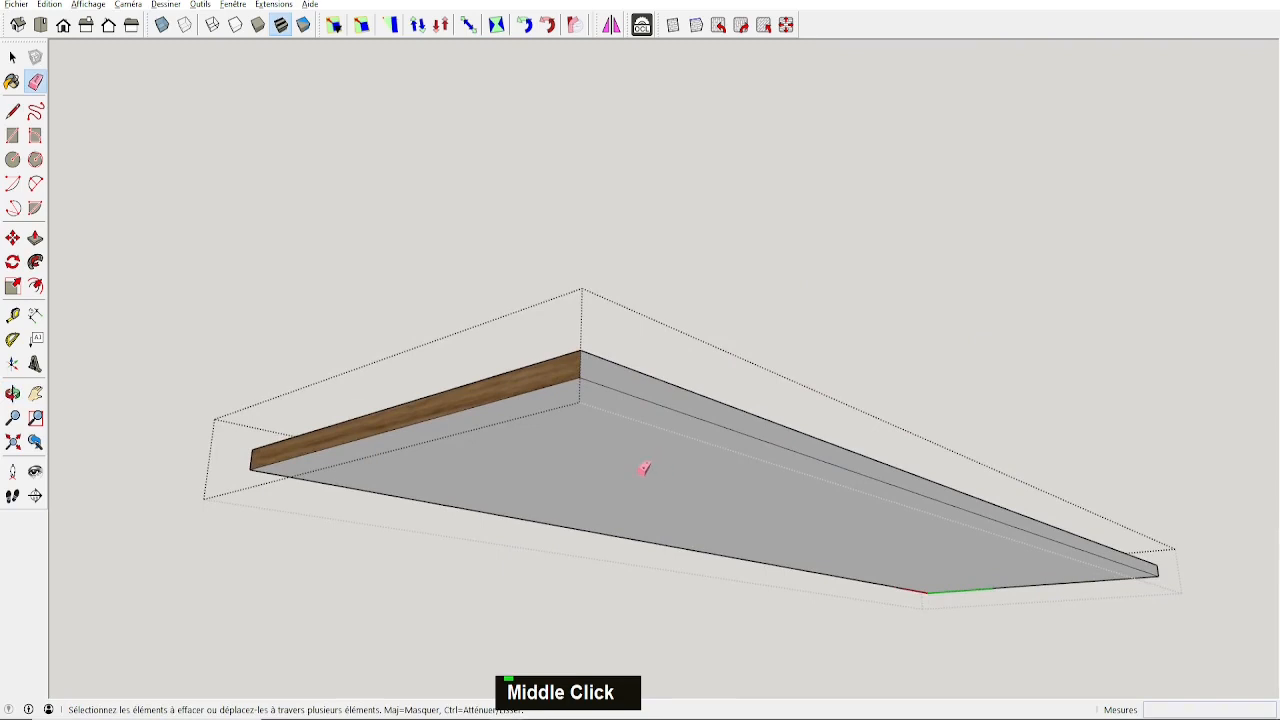
Sample the wood material from the top panel's end and paint its unpainted rear edge and underside.
key("b")
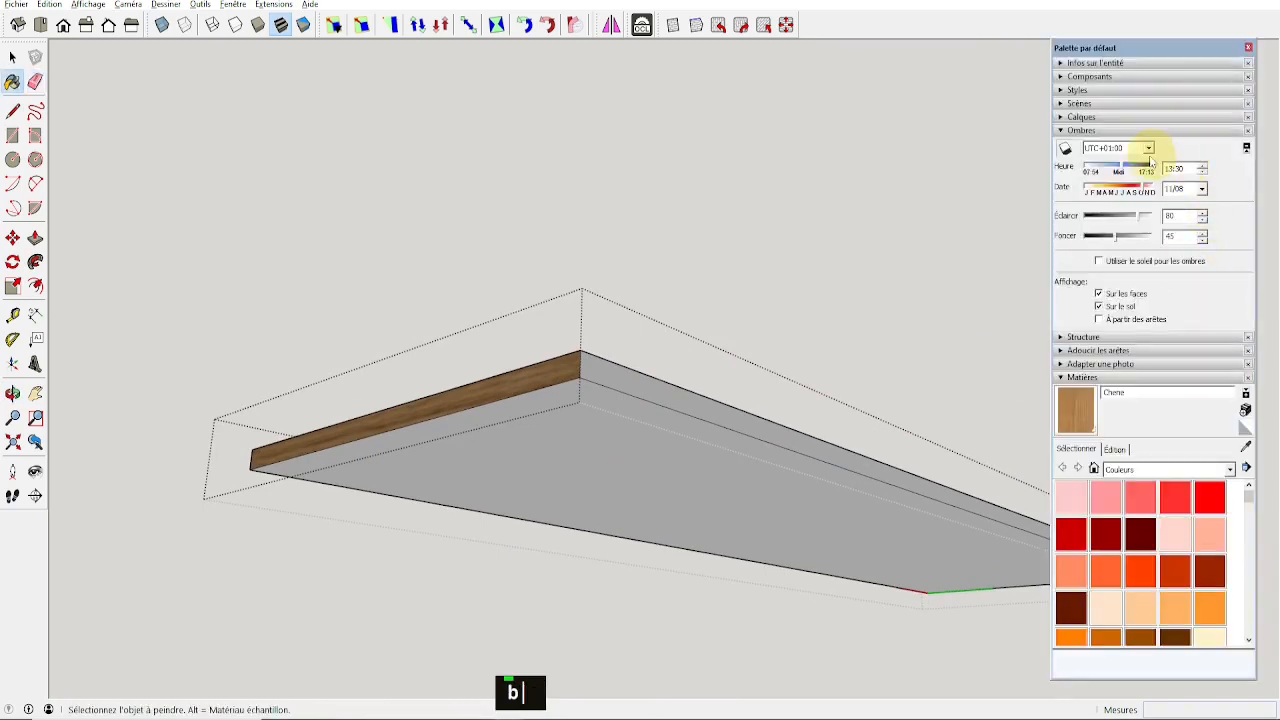
left_click(1064, 131)
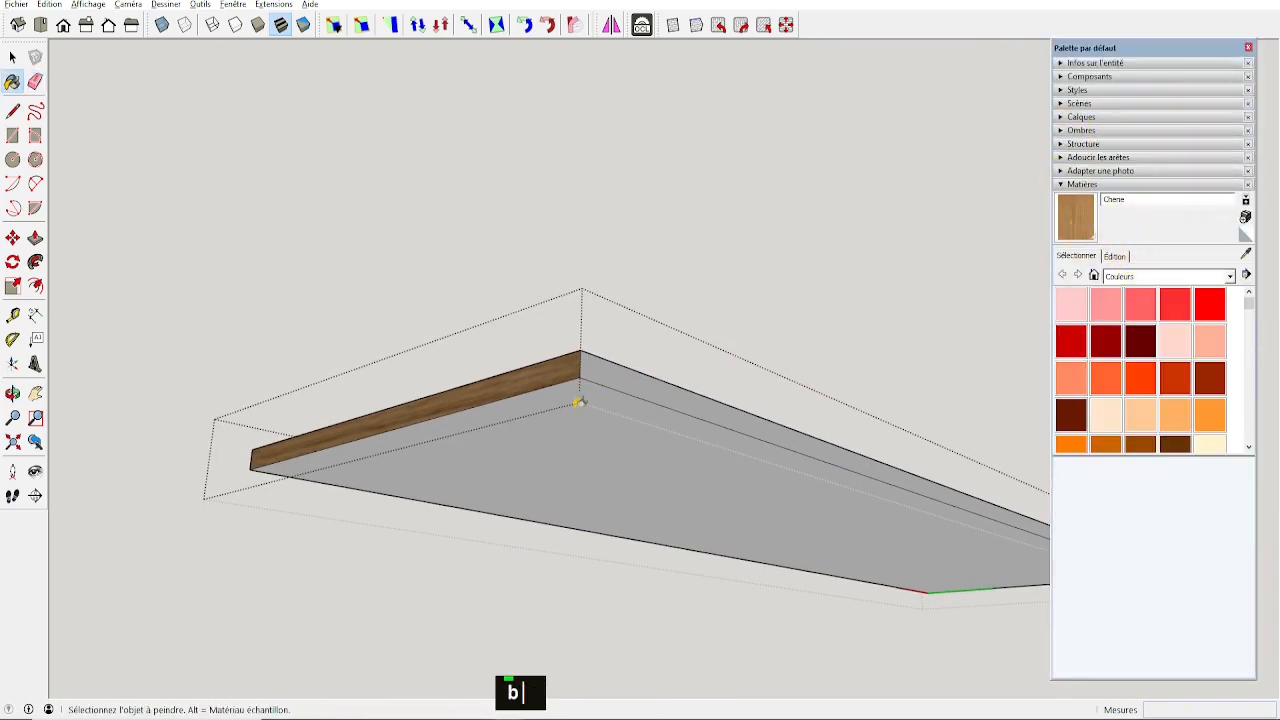
key("alt")
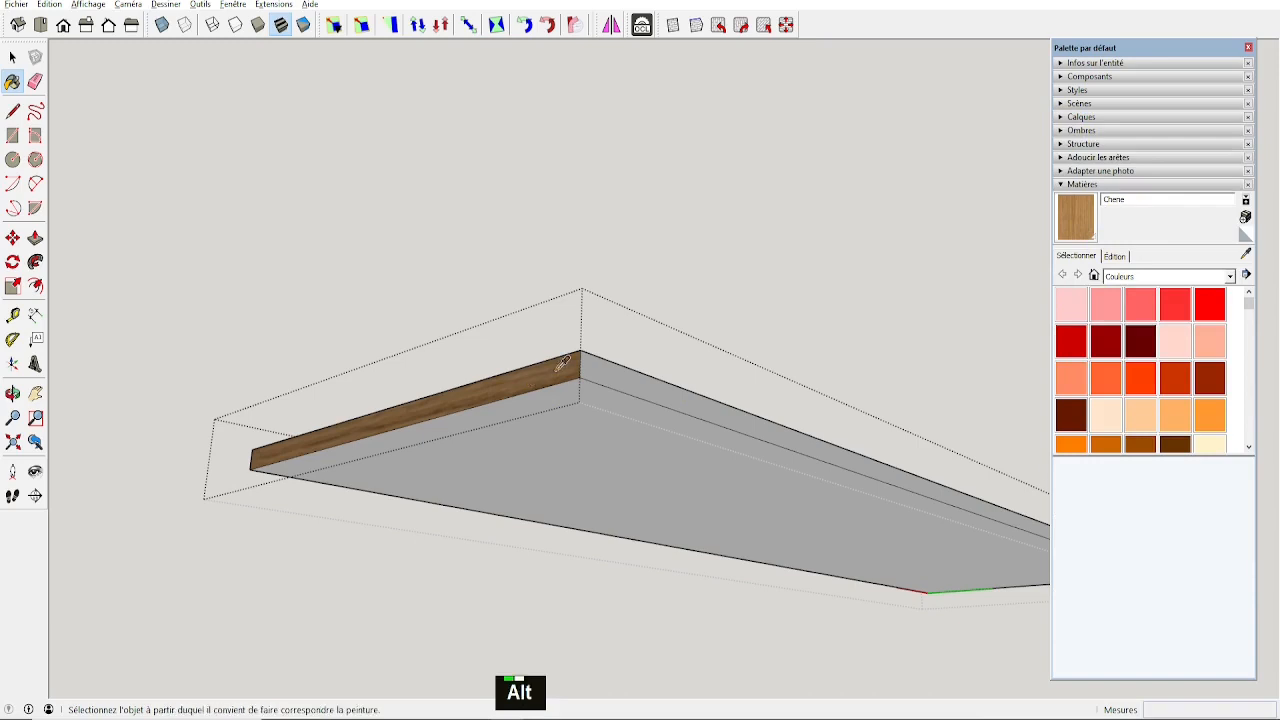
left_click(563, 362, "alt")
left_click(602, 366)
left_click(611, 414)
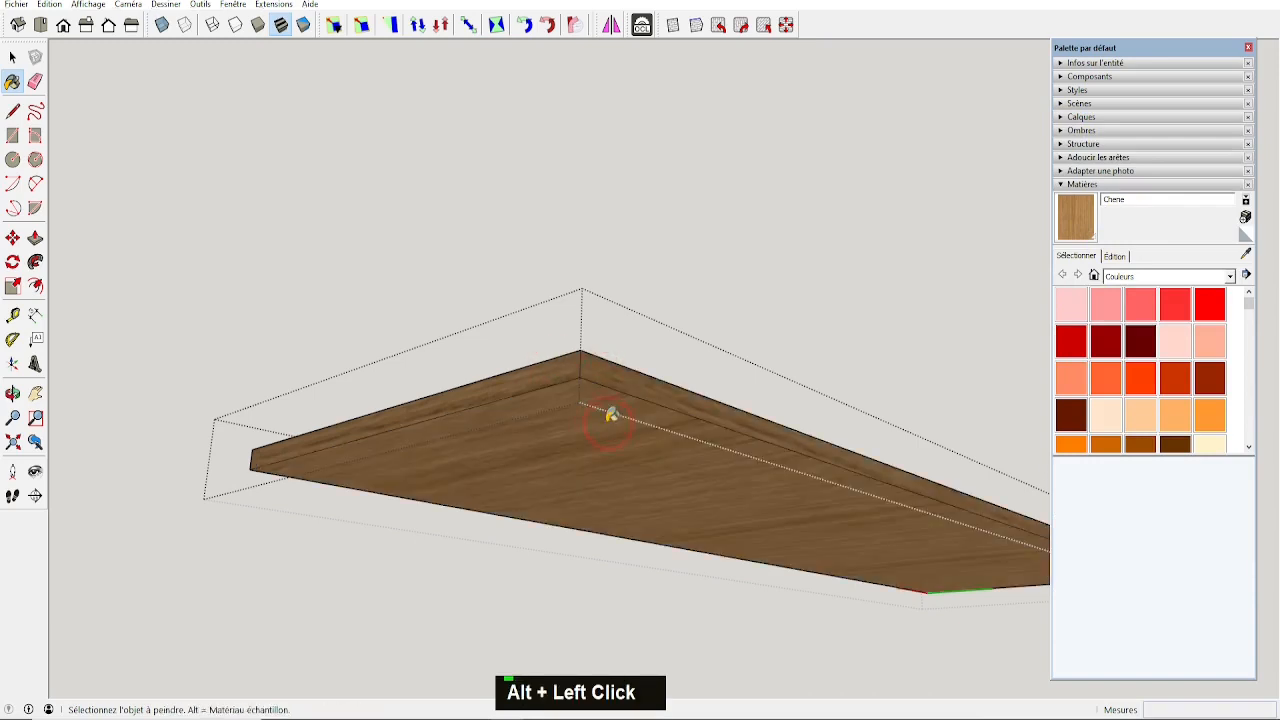
Sample the wood texture of the panel's upper face and repaint the underside with the matching lengthwise grain.
middle_click_drag(607, 446, 803, 251)
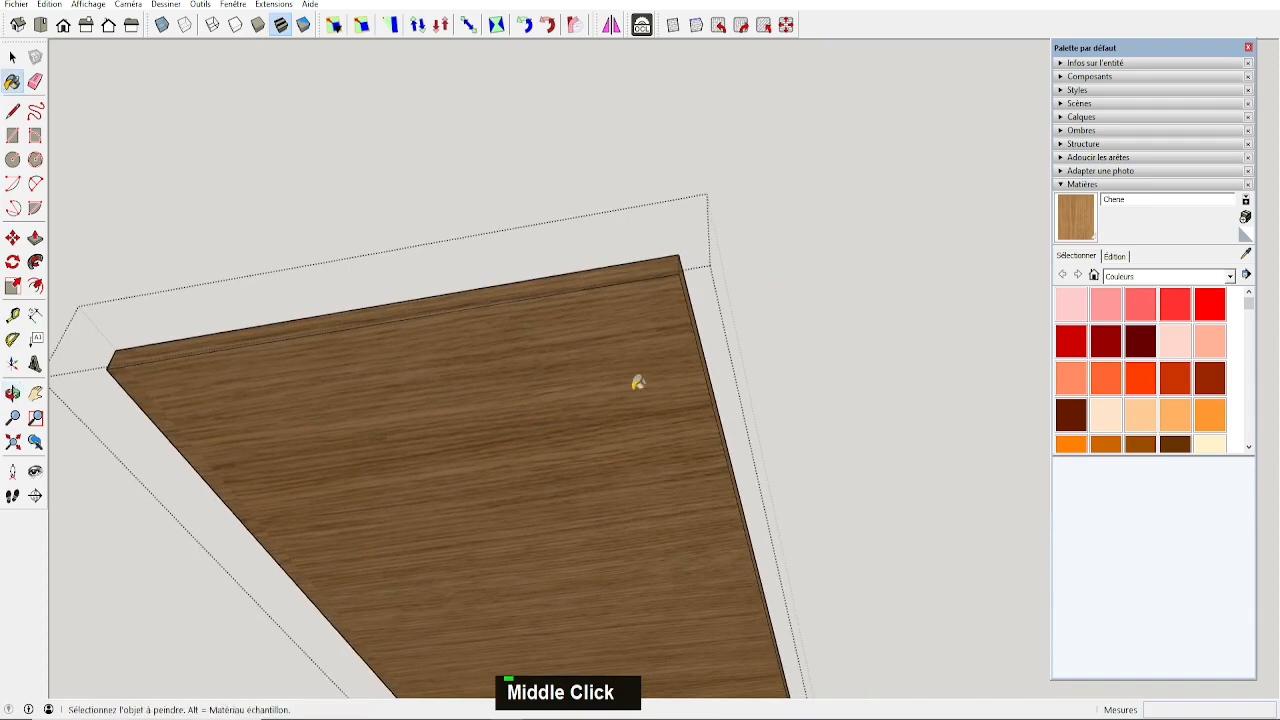
mouse_move(637, 380)
middle_mouse_down()
mouse_move(677, 324)
mouse_move(594, 491)
mouse_move(600, 414)
middle_mouse_up()
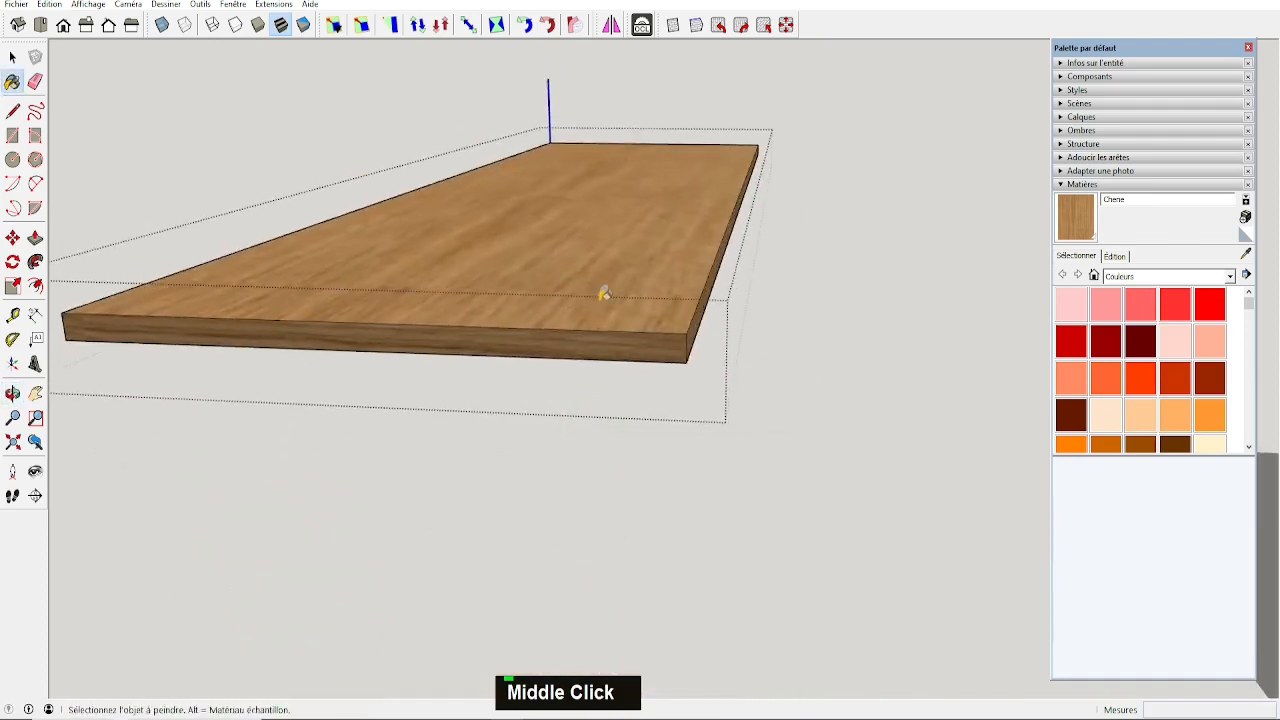
left_click(586, 264, "alt")
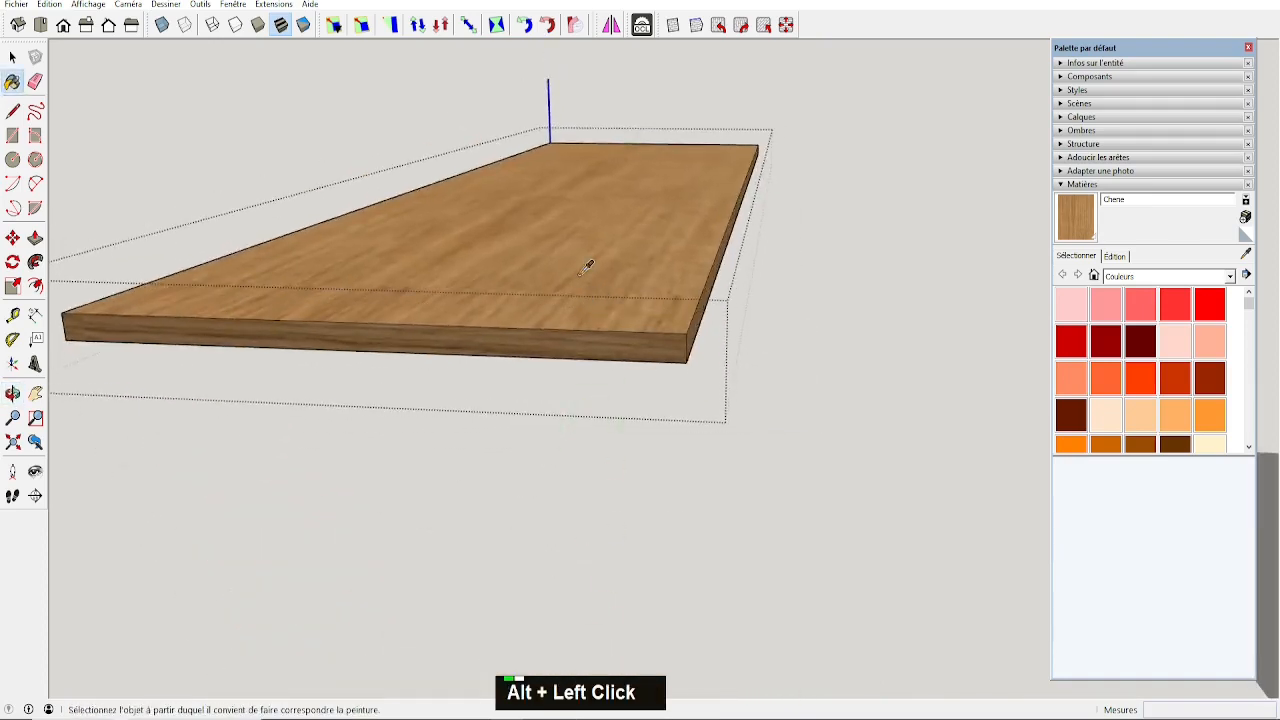
middle_click_drag(594, 403, 547, 170)
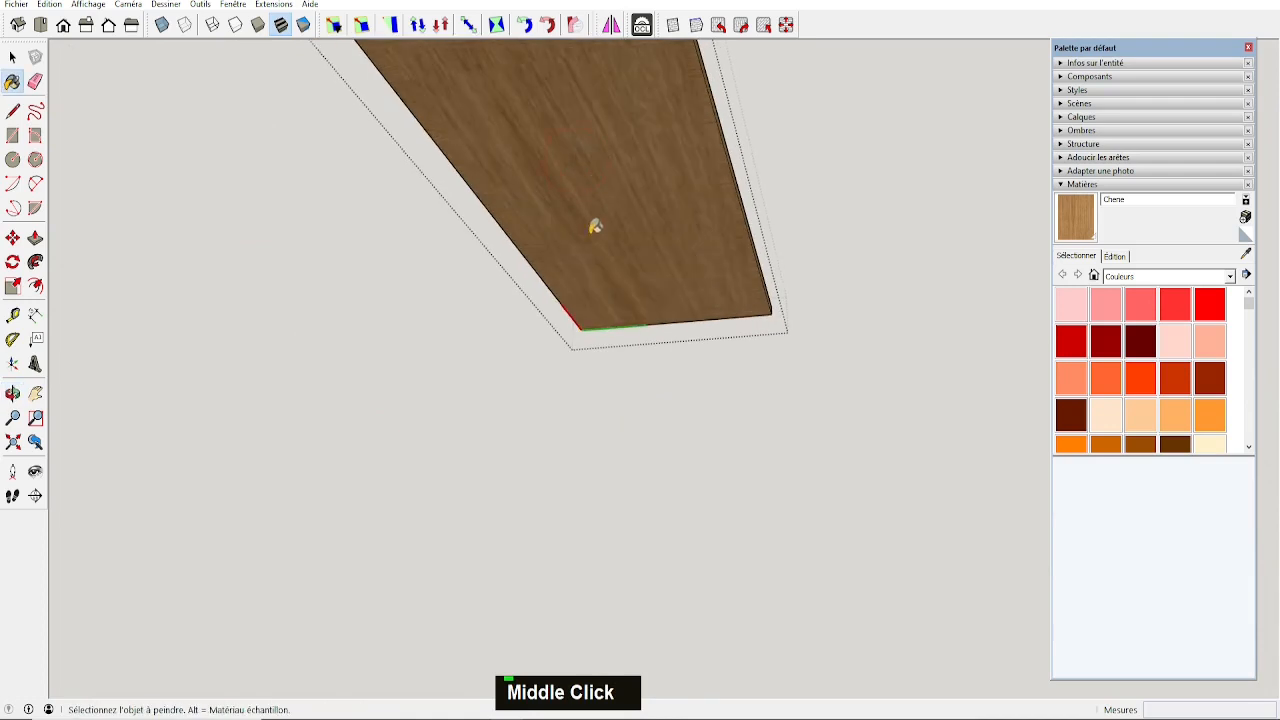
scroll(600, 237, "down", 4)
middle_click(597, 378)
middle_click_drag(598, 379, 834, 497)
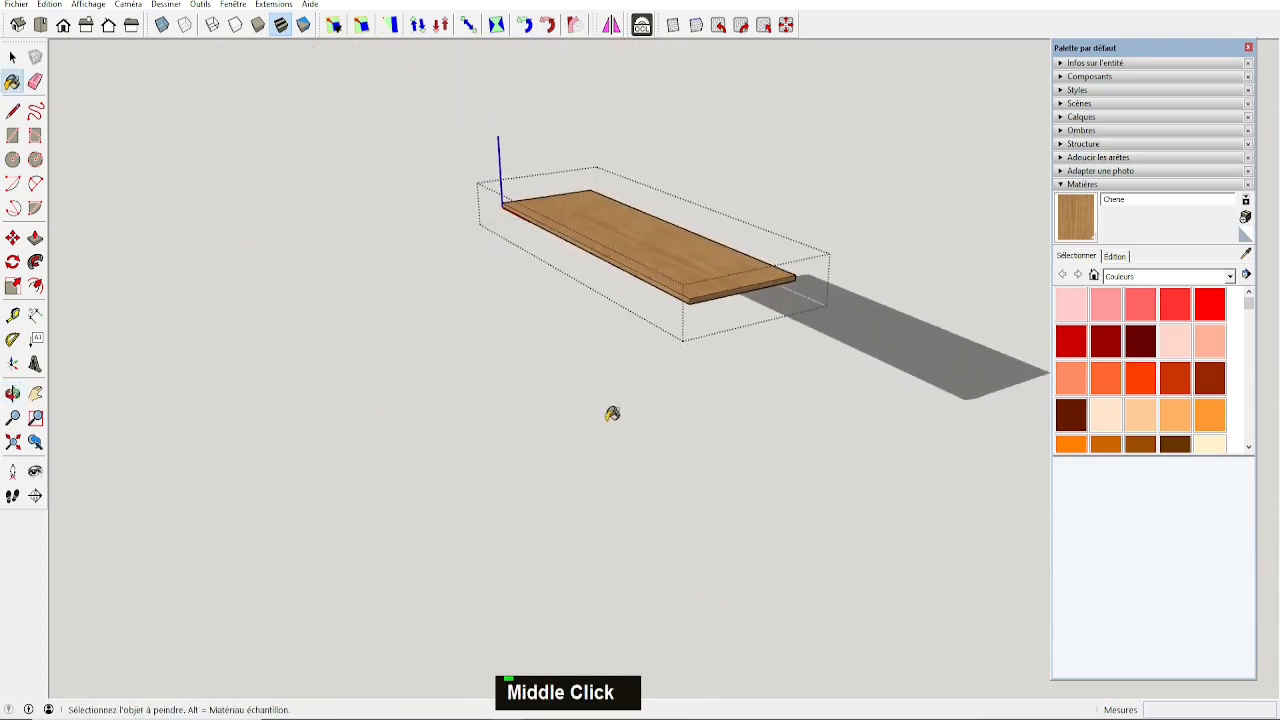
Leave the top panel, open the right side panel component for editing and erase the surplus strip along its bottom.
key("space")
left_click(542, 401)
middle_click_drag(611, 408, 811, 409)
scroll(819, 398, "up", 2)
scroll(648, 400, "up", 4)
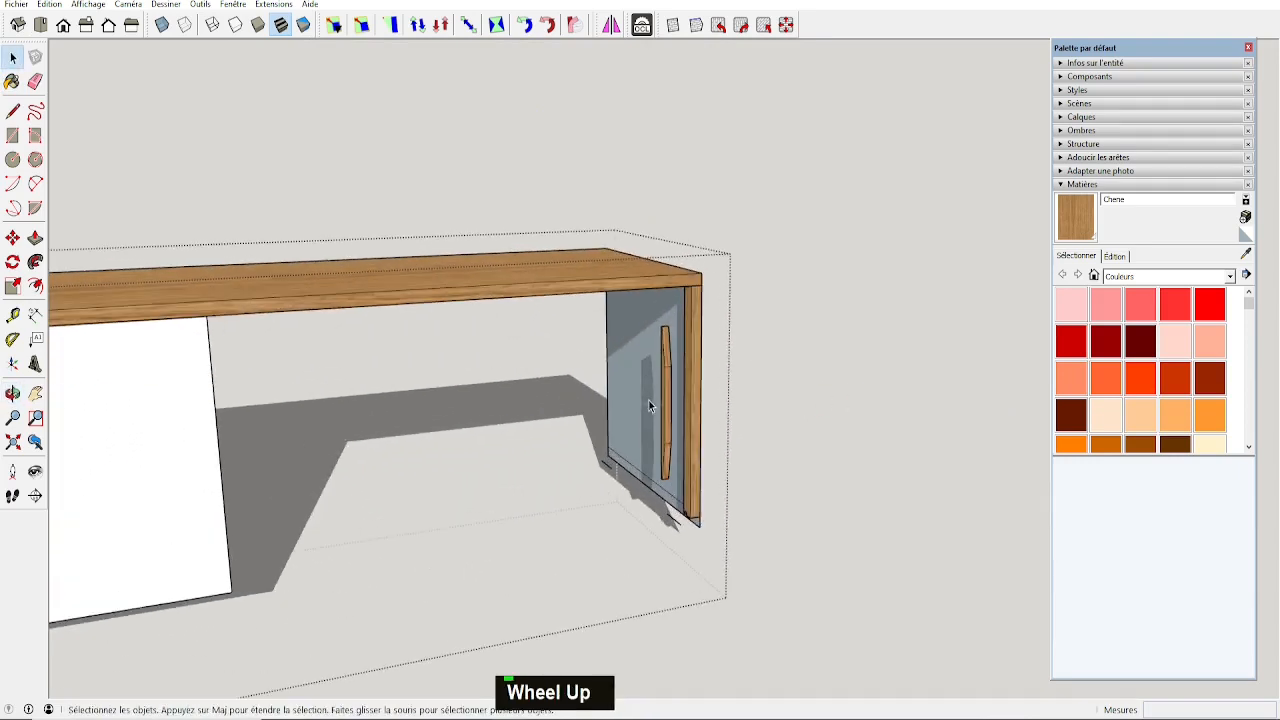
double_click(644, 392)
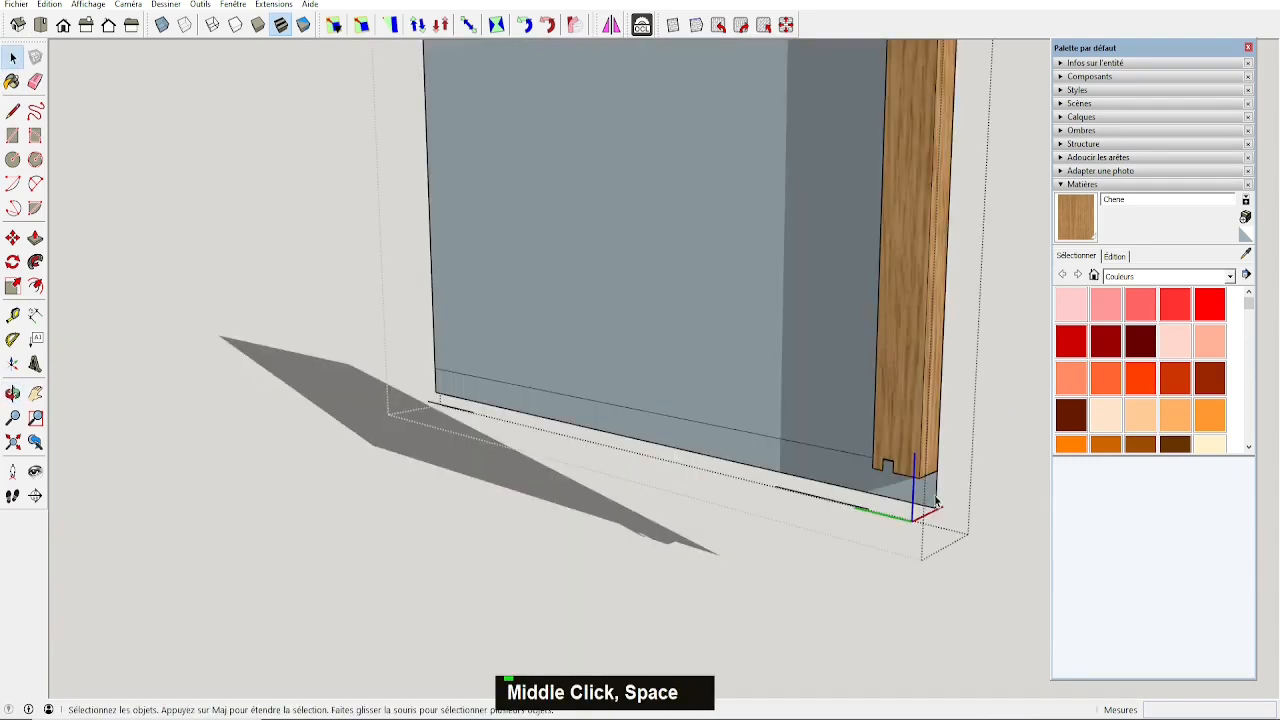
key("e")
left_click(445, 398)
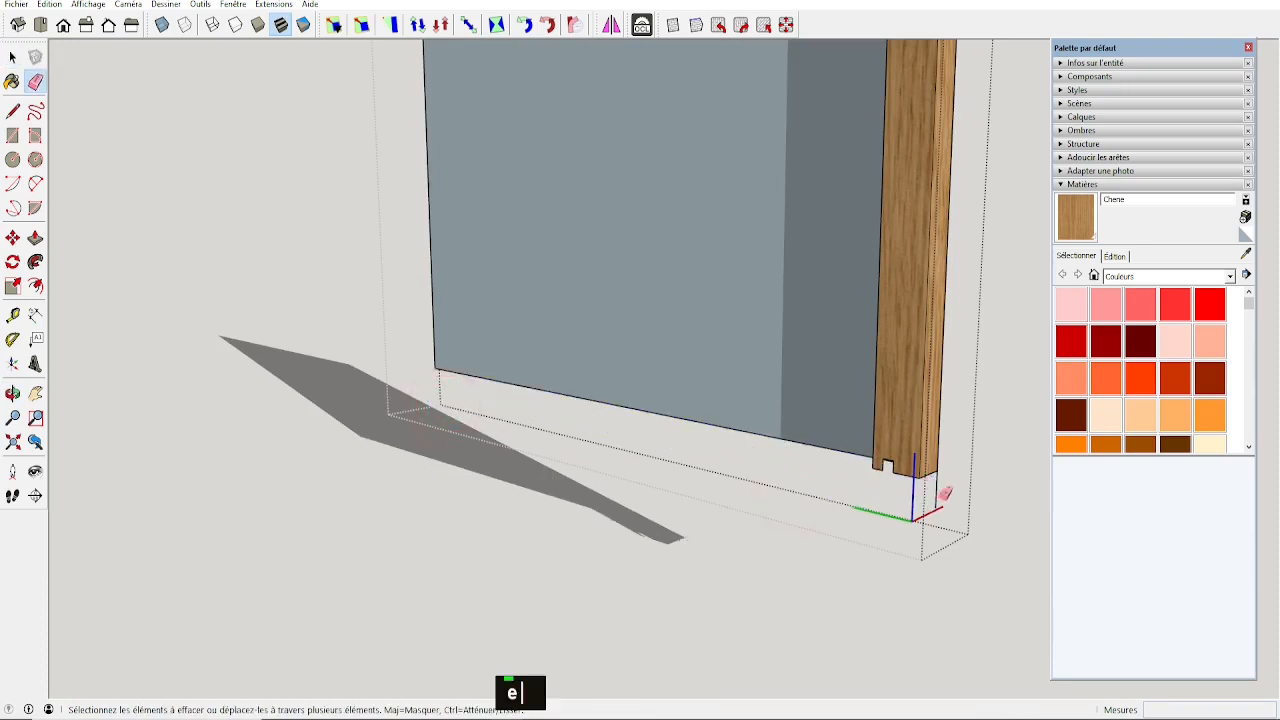
Move the vertical edge of the narrow inner wood face along the green axis to the side panel's rear edge.
middle_click_drag(945, 493, 592, 181)
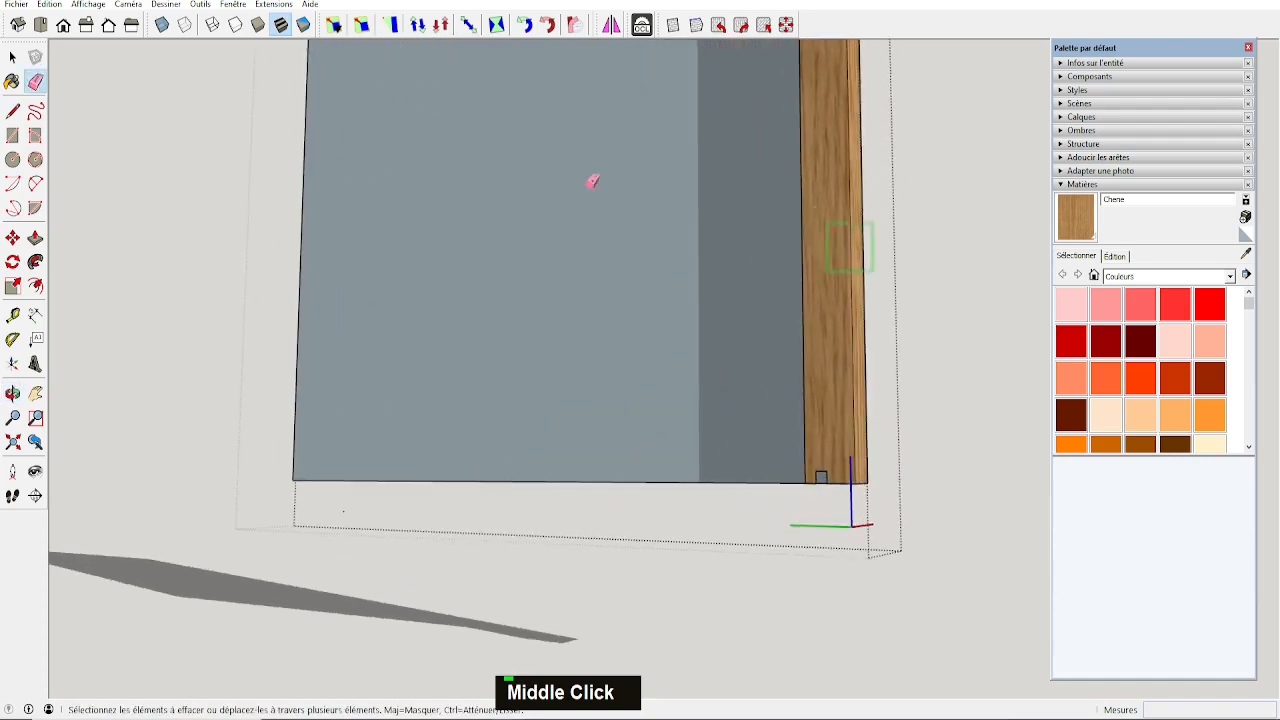
middle_click_drag(501, 302, 843, 540)
key("space")
left_click(813, 509)
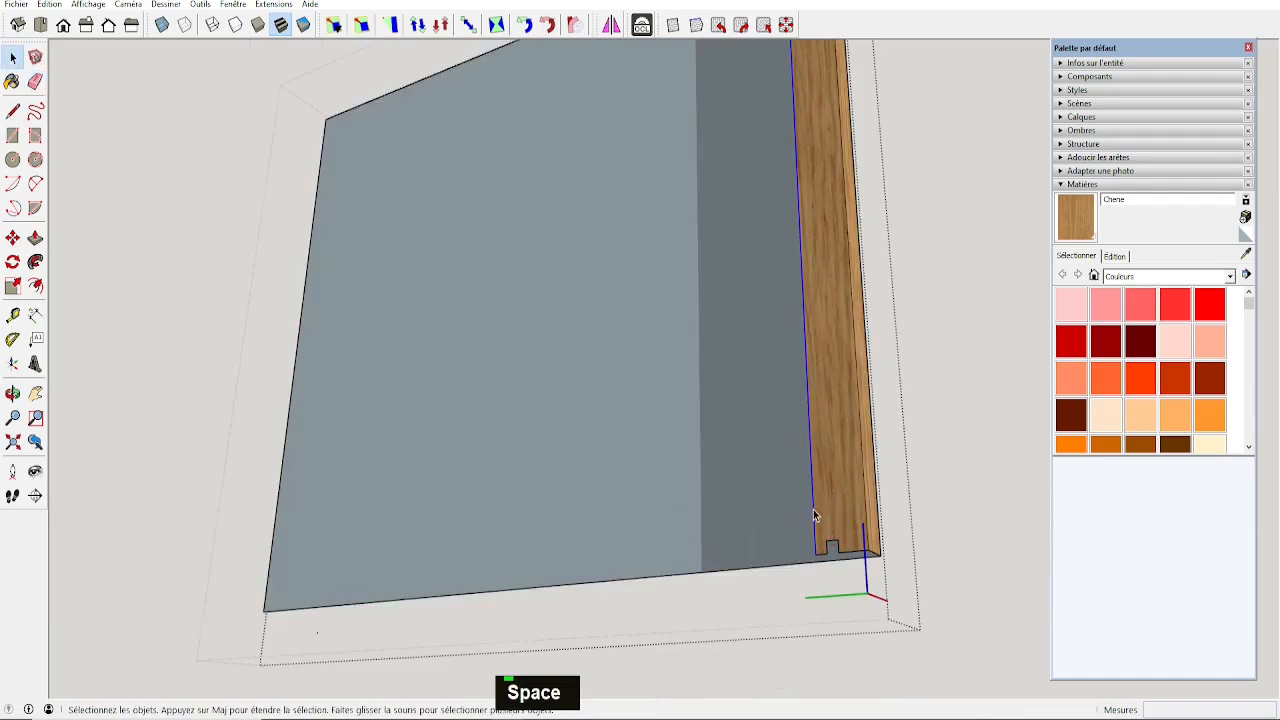
scroll(813, 515, "down", 2)
scroll(813, 515, "down", 4)
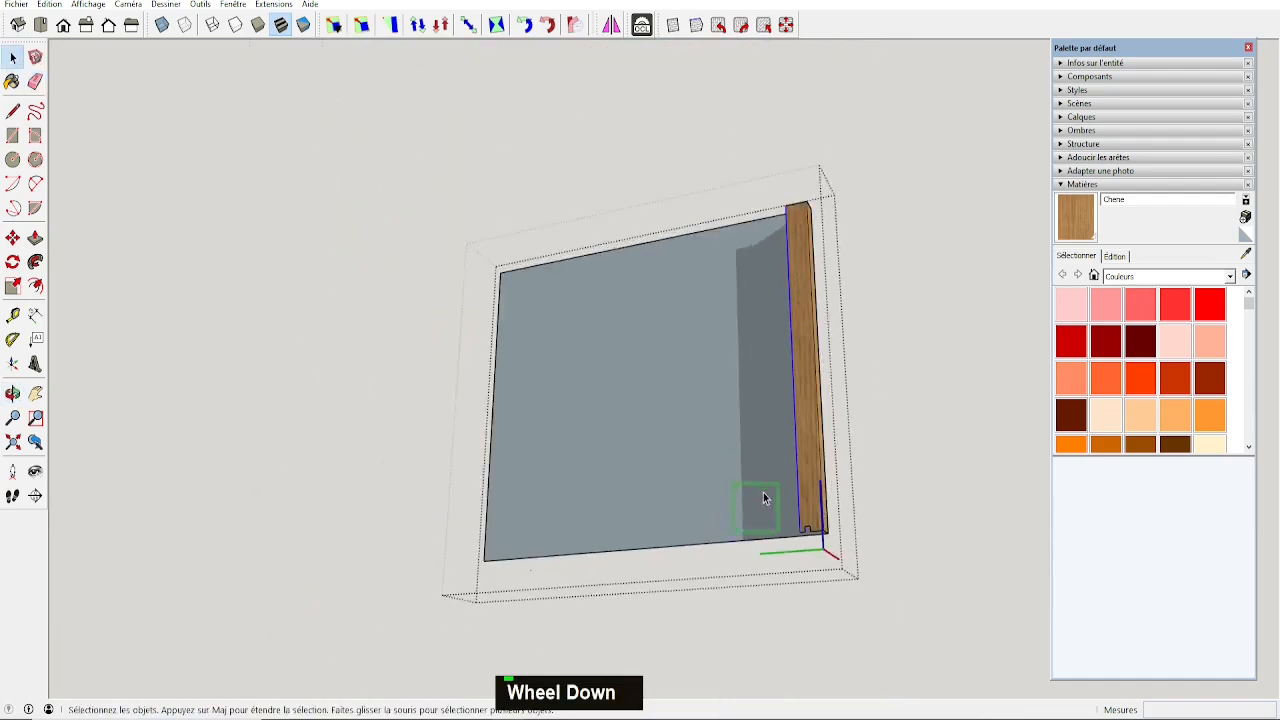
middle_click_drag(766, 500, 492, 468)
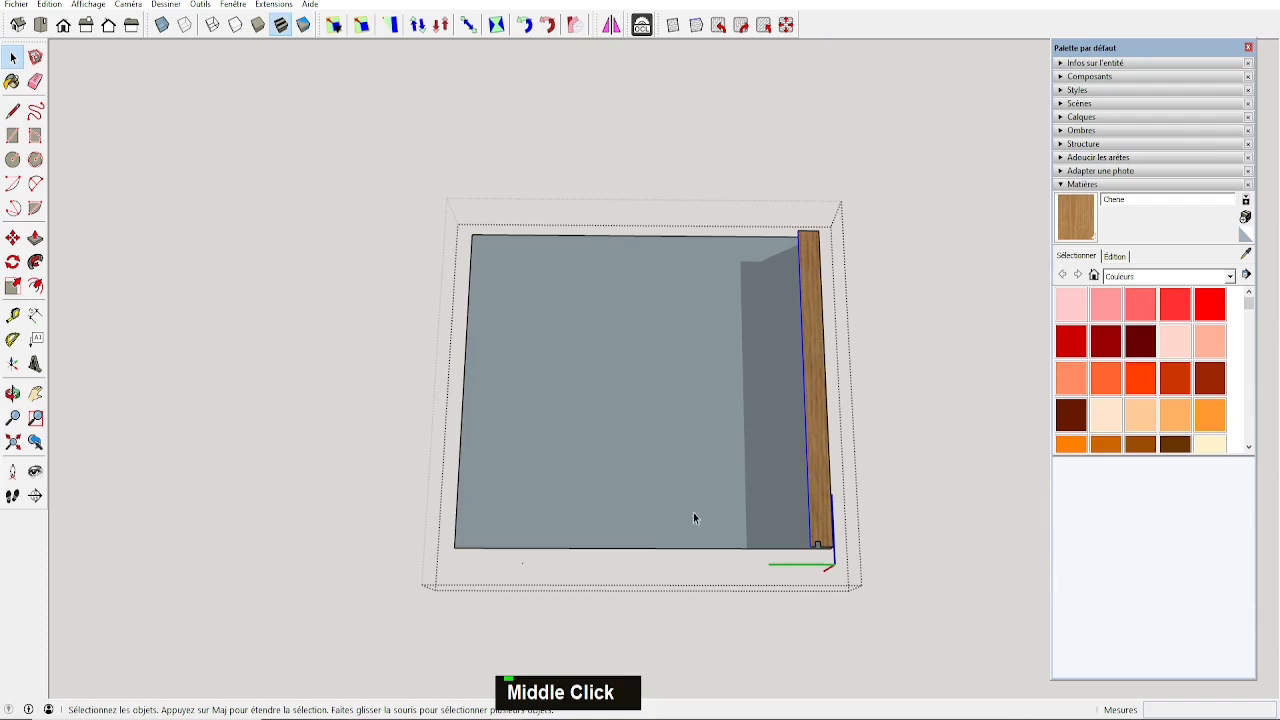
key("m")
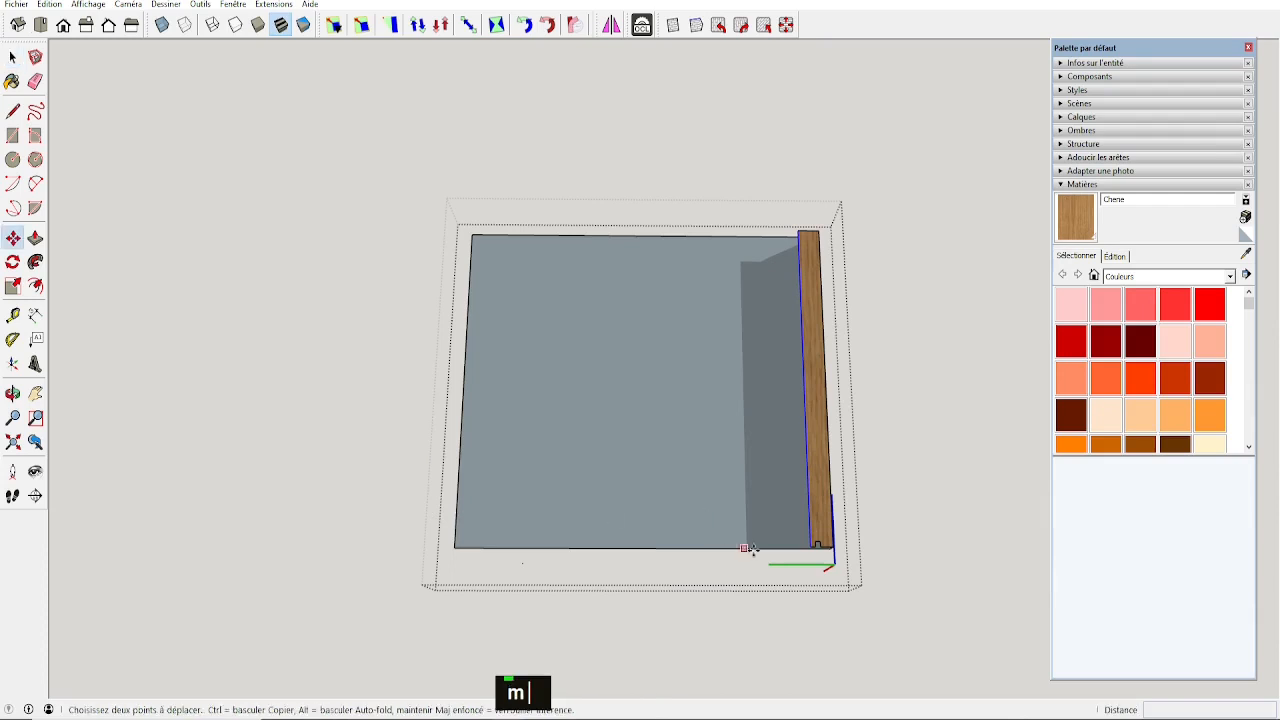
left_click(810, 547)
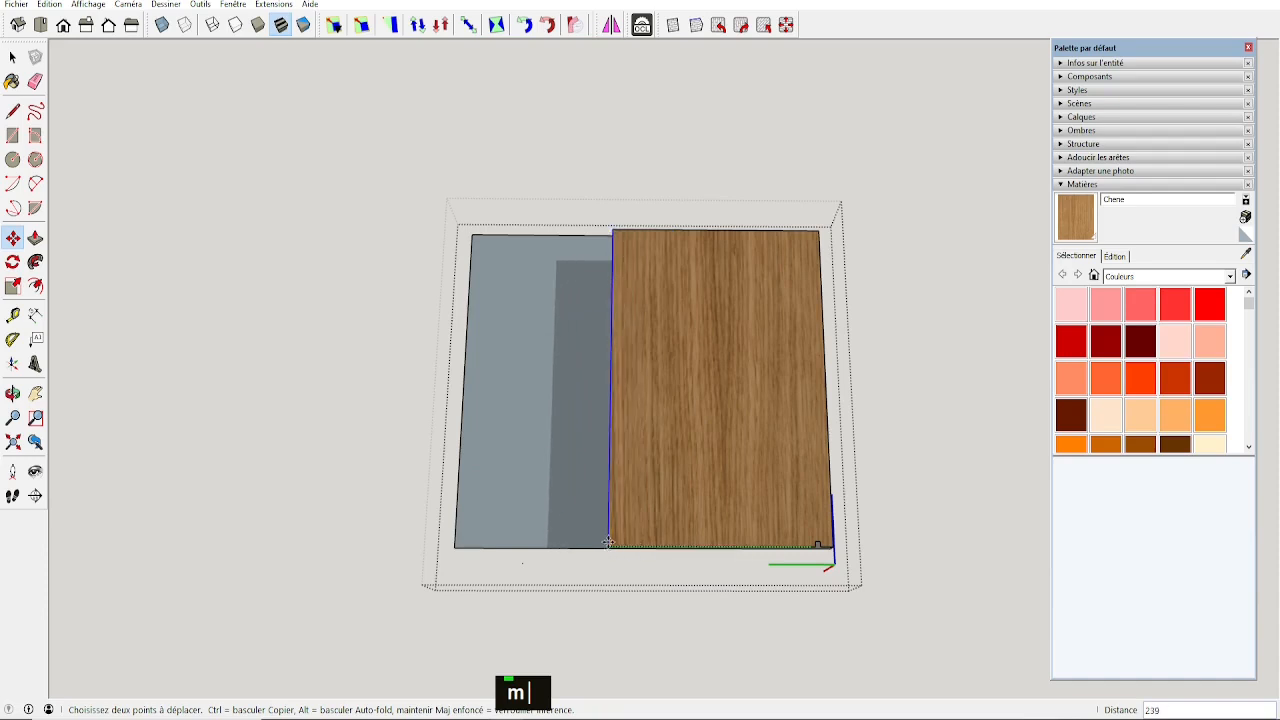
mouse_move(470, 540)
middle_mouse_down()
mouse_move(525, 527)
mouse_move(487, 533)
middle_mouse_up()
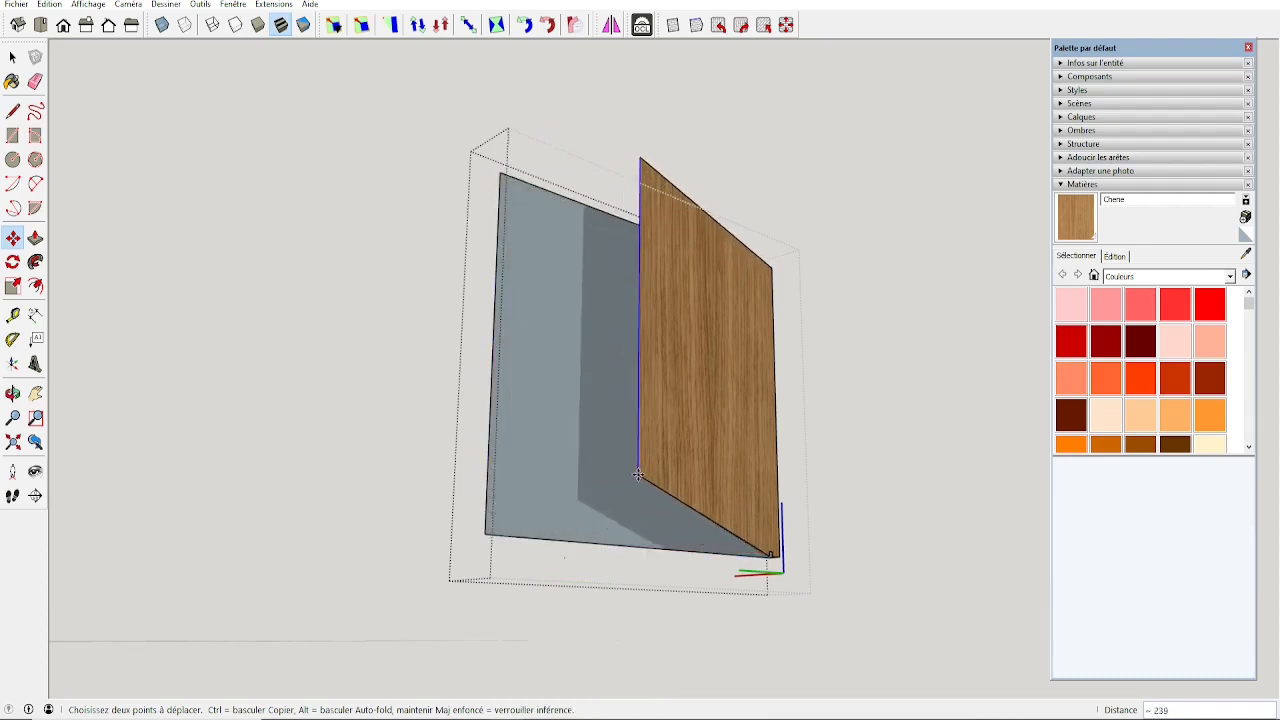
key("Left")
middle_click_drag(505, 530, 747, 584)
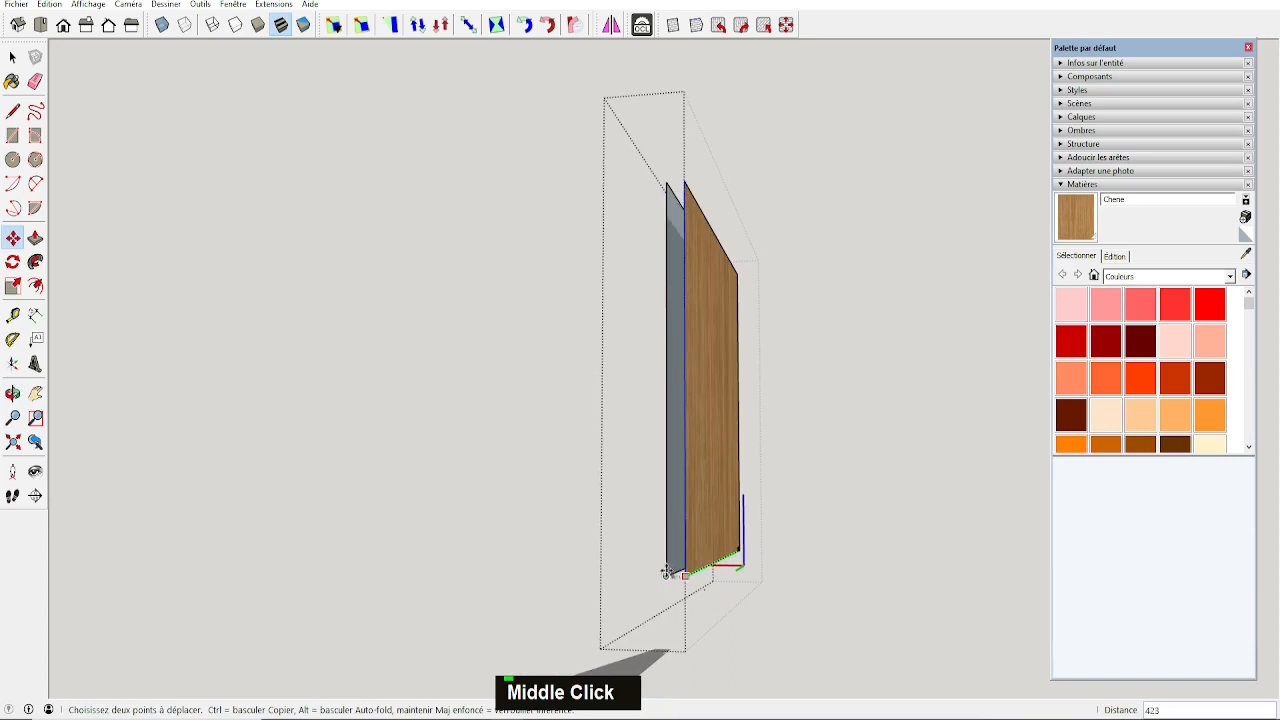
middle_click_drag(667, 573, 613, 491)
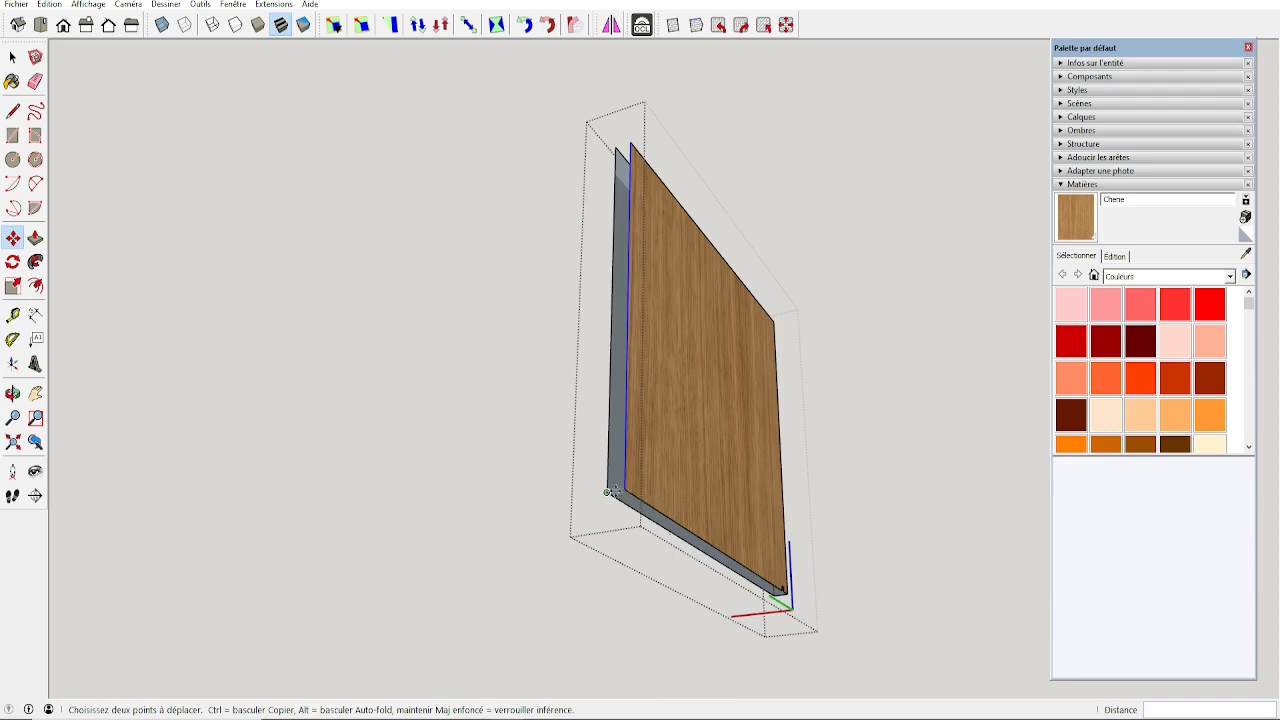
Draw a 19 by 381 rectangle to close the side panel's open rear end.
key("r")
left_click(615, 147)
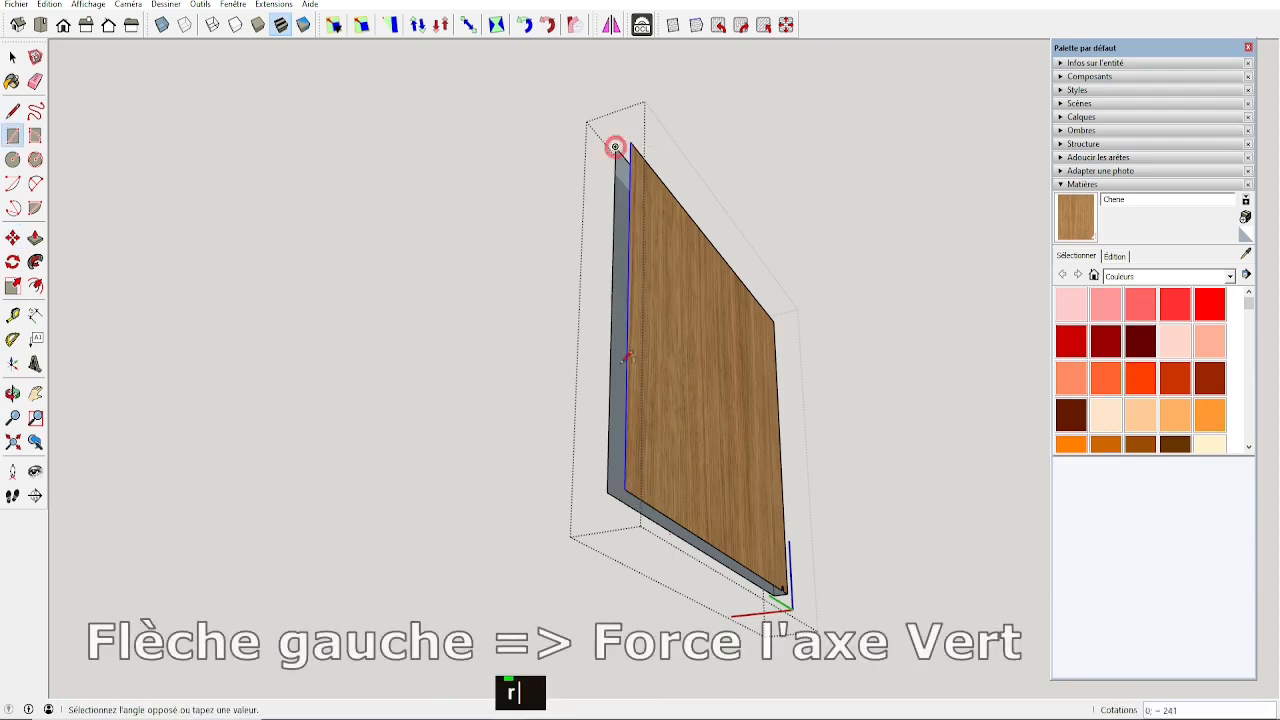
left_click(625, 490)
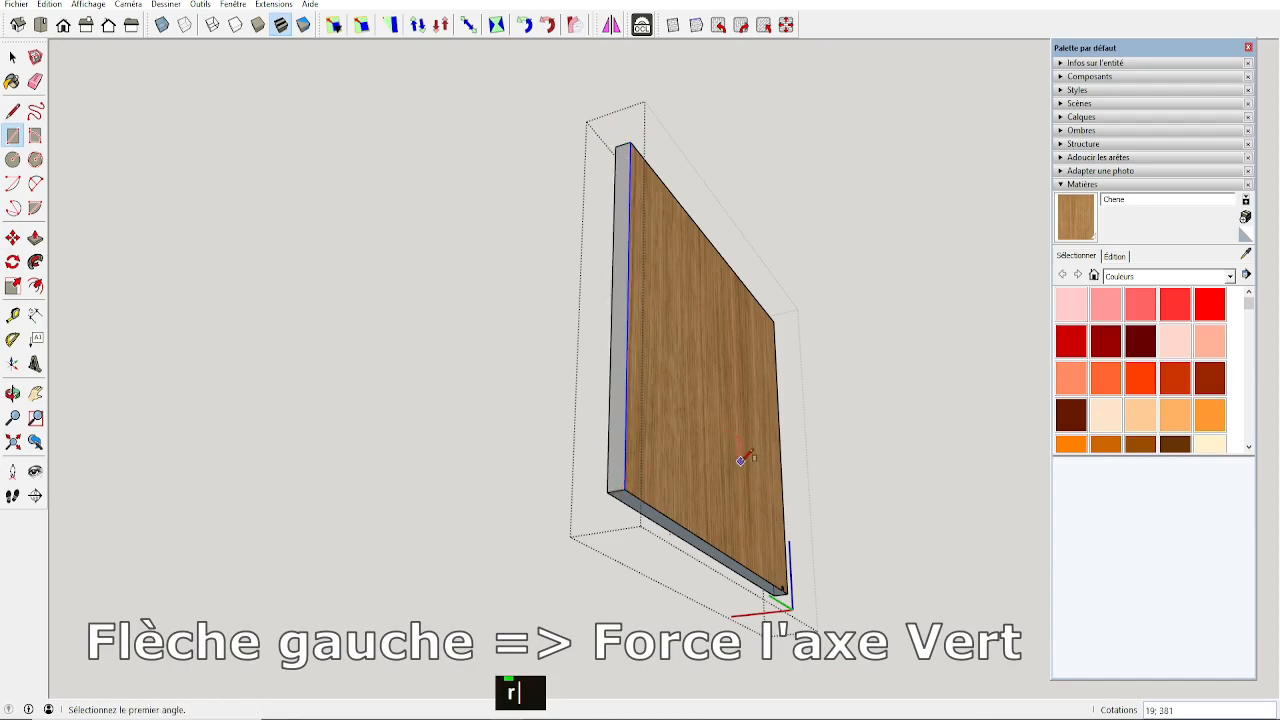
Delete the groove notch outline at the side panel's lower front corner and bridge the gap with a line 6 long.
middle_click_drag(741, 459, 668, 548)
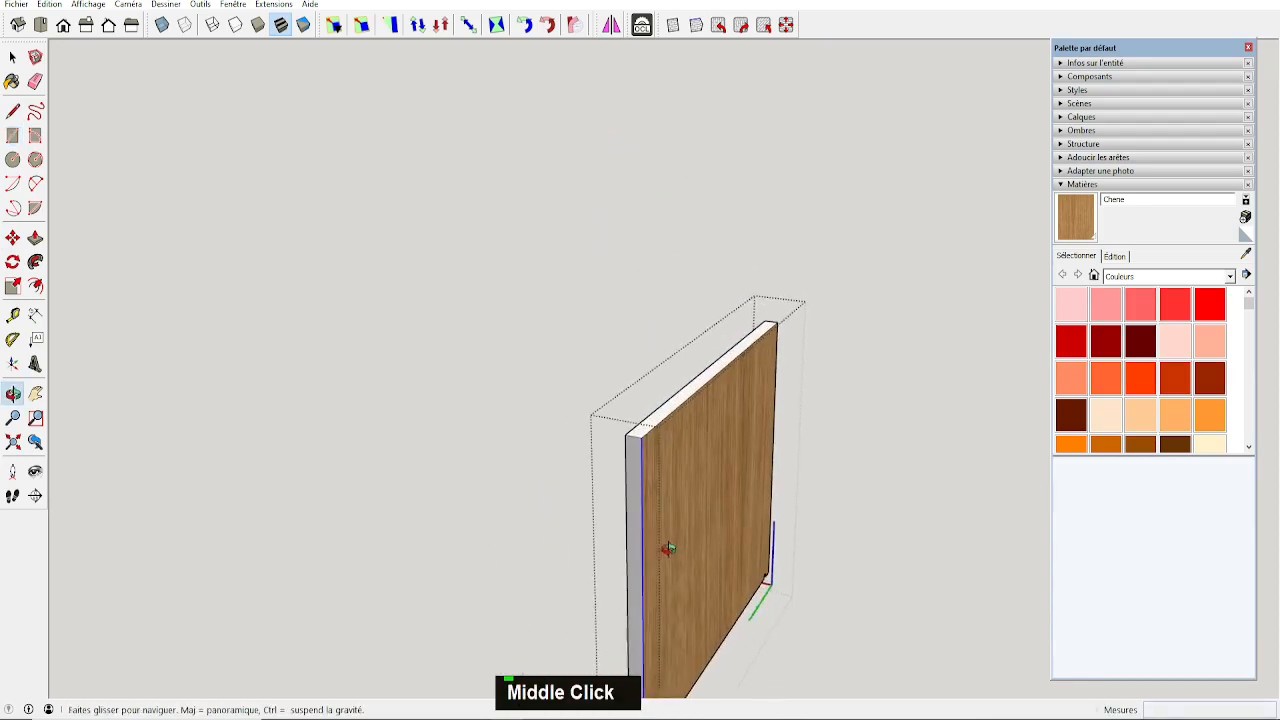
middle_click_drag(686, 468, 600, 249)
scroll(763, 383, "up", 4)
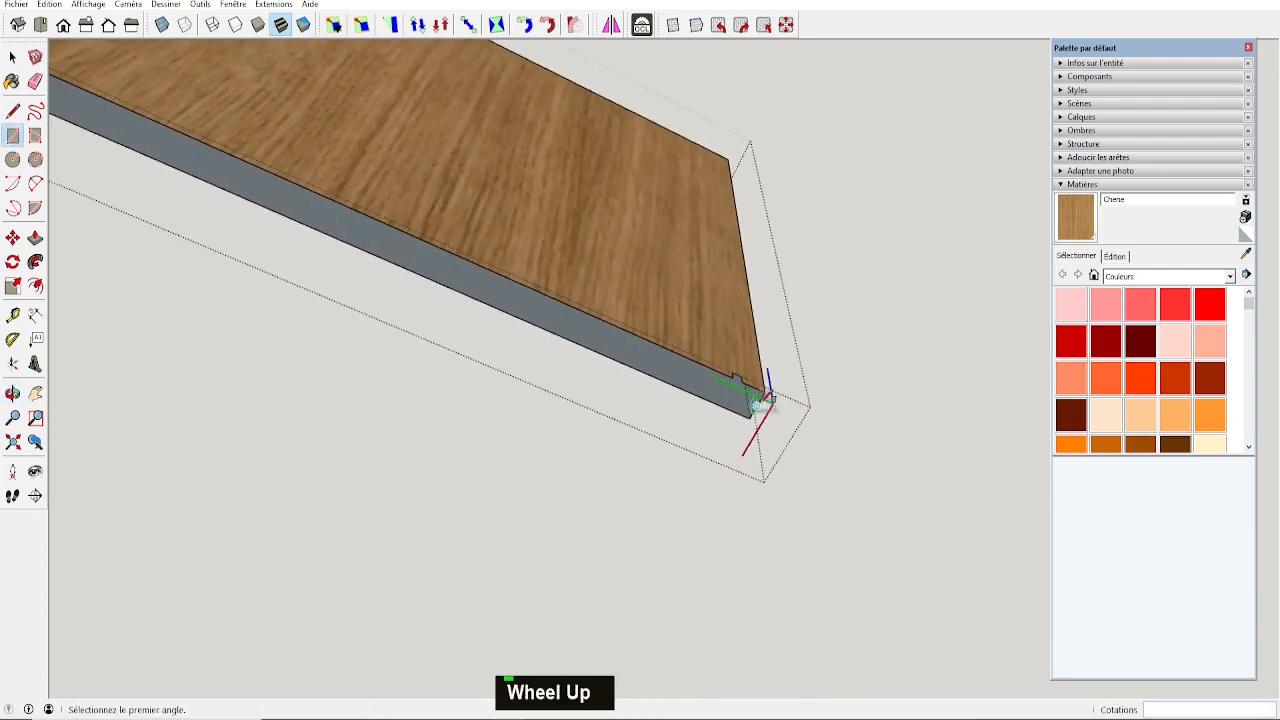
middle_click_drag(718, 366, 680, 417)
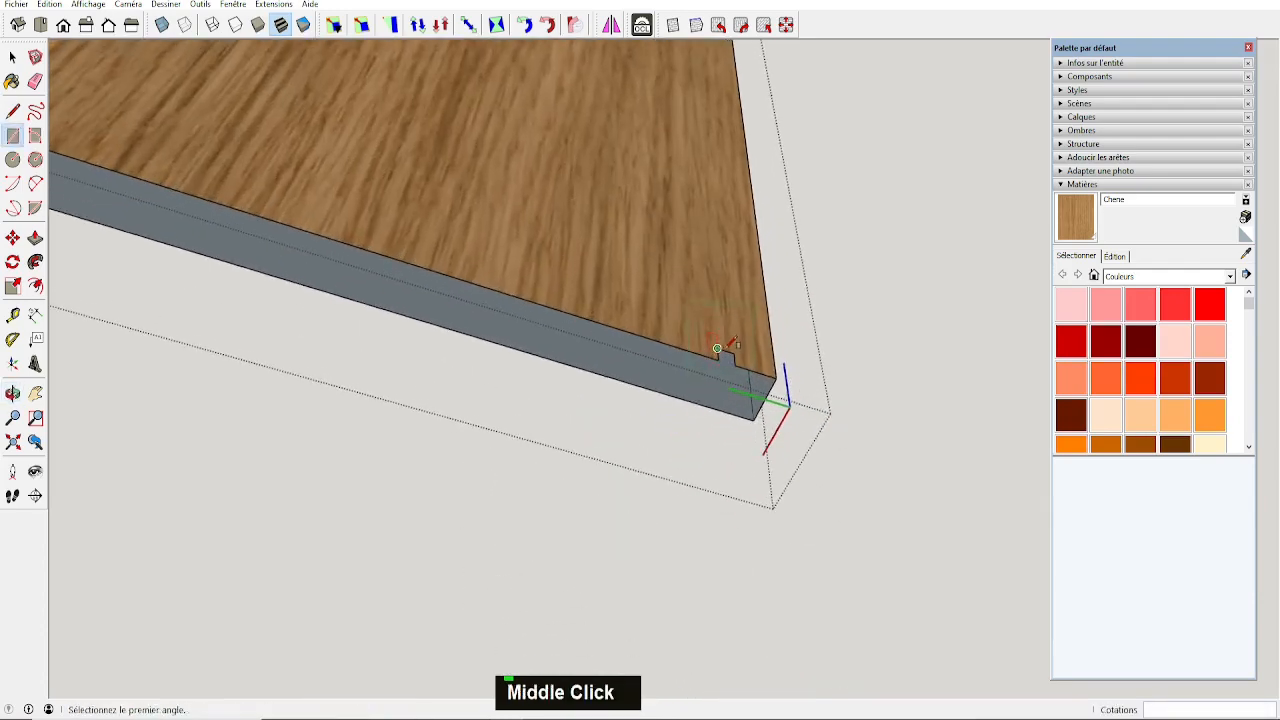
key("space")
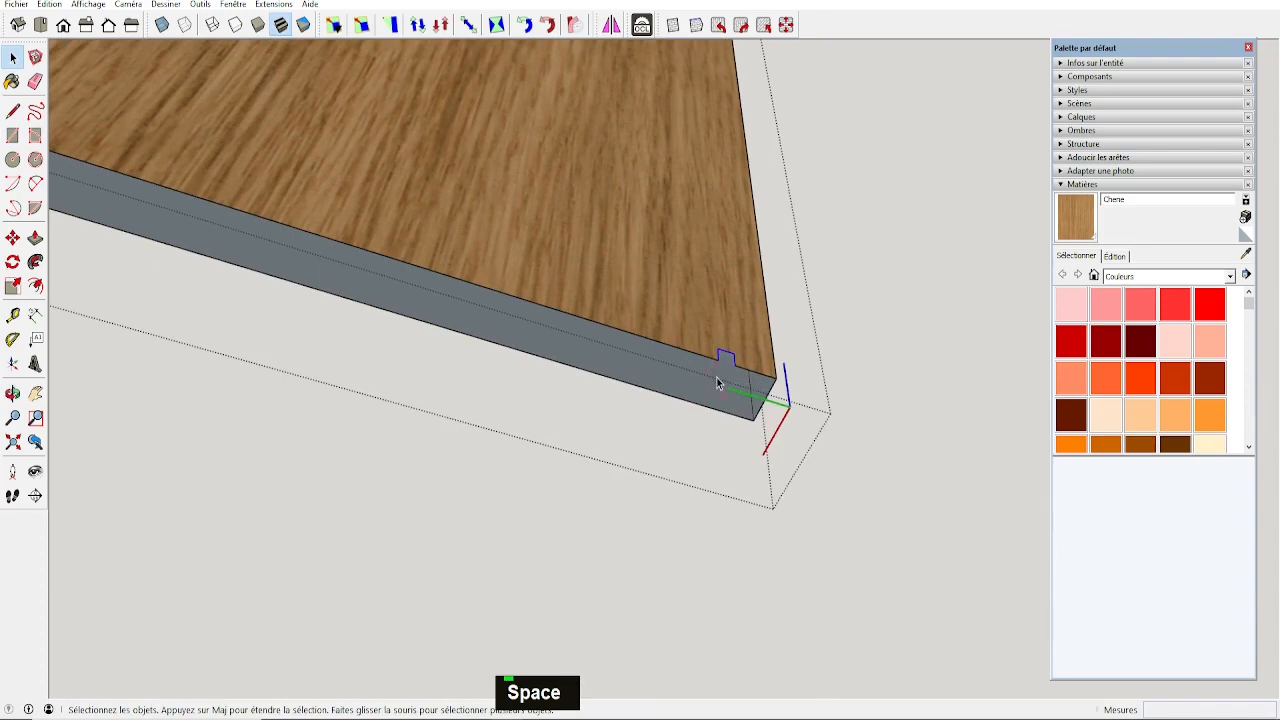
key("Delete")
key("l")
left_click(734, 365)
left_click(716, 362)
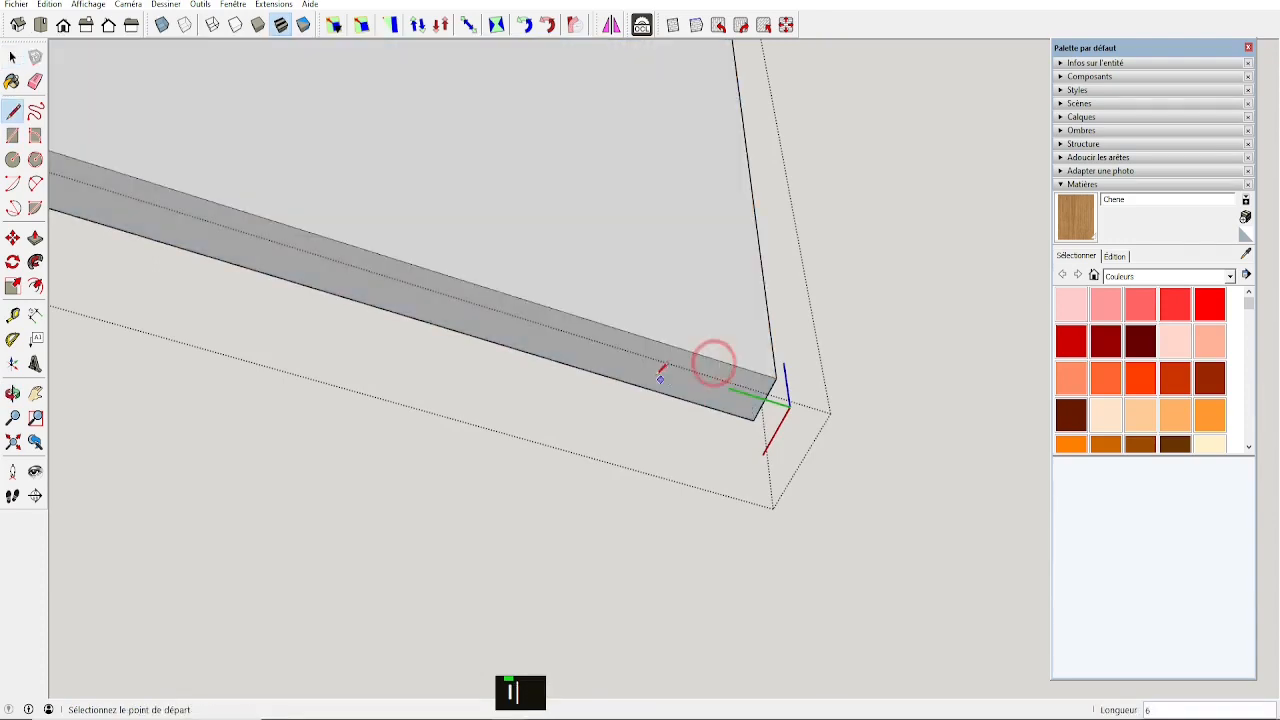
Paint the side panel's remaining unpainted faces with its sampled wood material and leave the component.
scroll(660, 372, "down", 6)
mouse_move(774, 428)
middle_mouse_down()
mouse_move(437, 408)
mouse_move(626, 402)
mouse_move(738, 435)
mouse_move(826, 423)
mouse_move(803, 346)
mouse_move(694, 263)
mouse_move(684, 335)
middle_mouse_up()
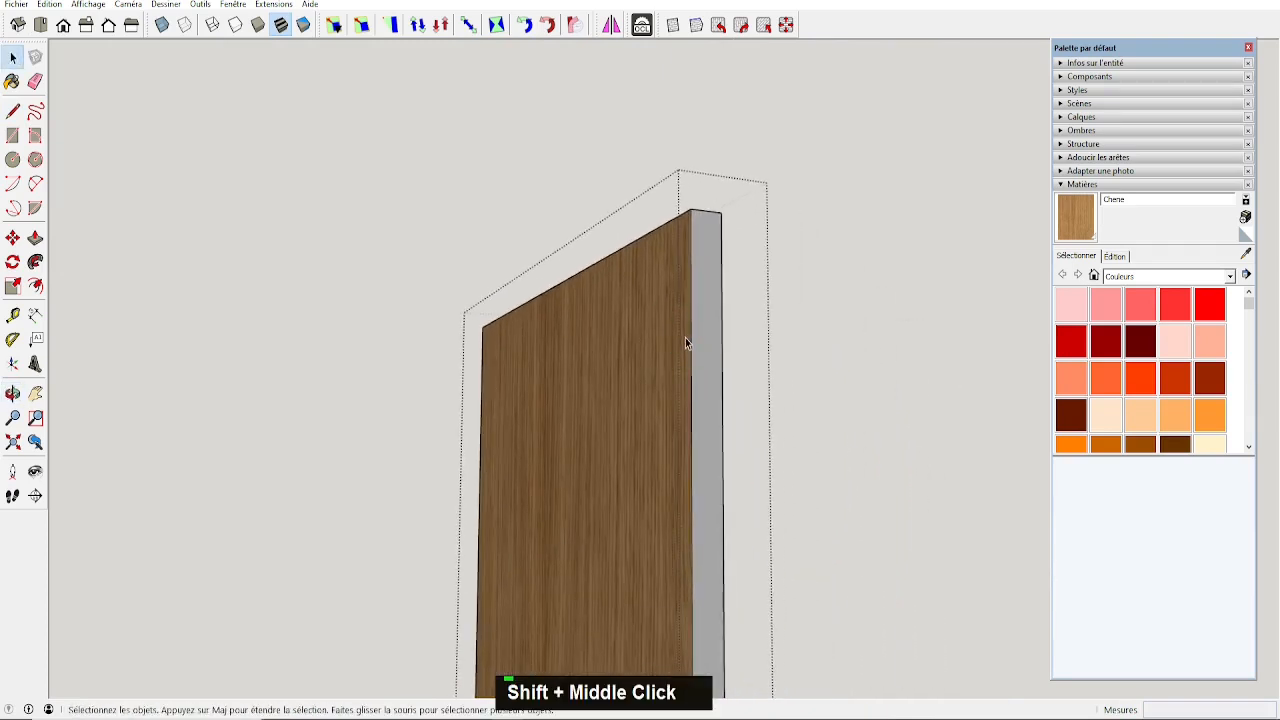
key("b")
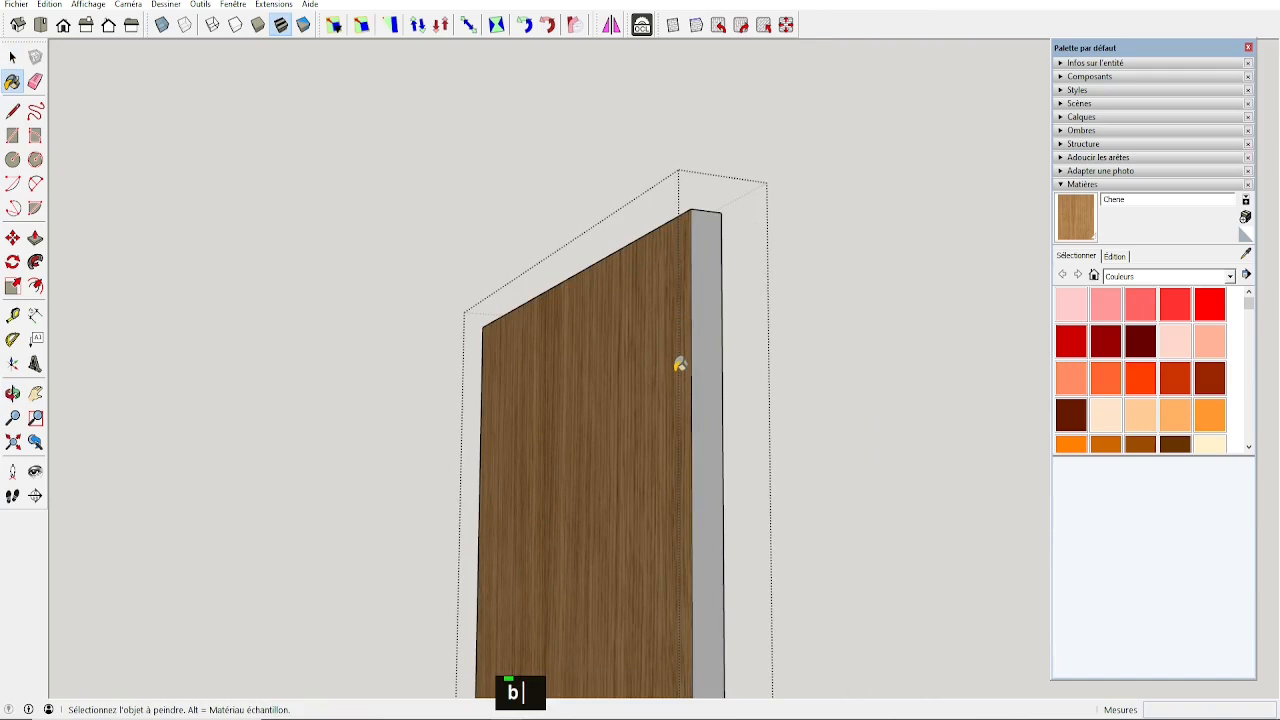
left_click(679, 362, "alt")
left_click(708, 357)
mouse_move(708, 357)
middle_mouse_down()
mouse_move(354, 414)
mouse_move(505, 389)
mouse_move(574, 506)
mouse_move(577, 309)
mouse_move(614, 408)
middle_mouse_up()
left_click(505, 389)
left_click(554, 325)
scroll(614, 408, "up", 1)
left_click(577, 487)
mouse_move(577, 487)
middle_mouse_down()
mouse_move(486, 403)
mouse_move(471, 437)
mouse_move(648, 380)
mouse_move(537, 450)
mouse_move(900, 404)
middle_mouse_up()
key("space")
scroll(537, 450, "down", 2)
middle_click_drag(583, 353, 843, 200)
scroll(843, 200, "down", 1)
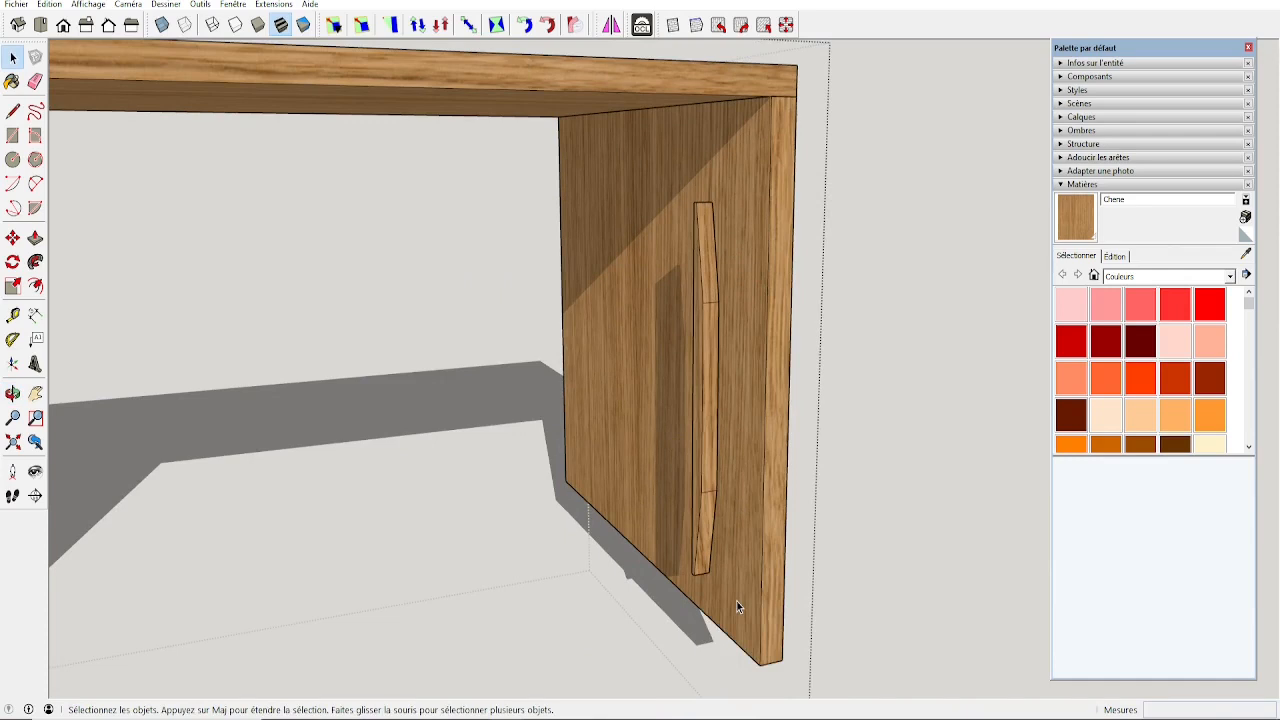
Mirror a copy of the wooden side panel to the cabinet's opposite end about the midpoint of the top panel's front edge.
middle_click_drag(739, 601, 535, 490)
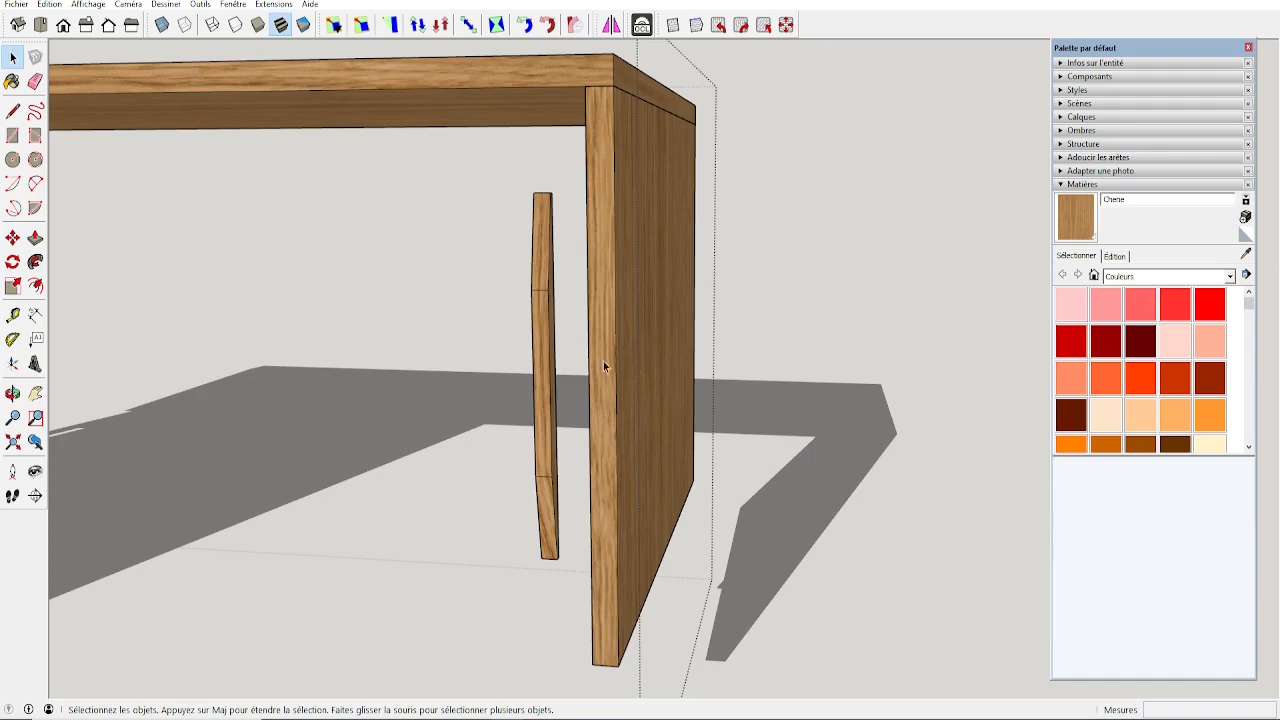
middle_click_drag(606, 366, 499, 368)
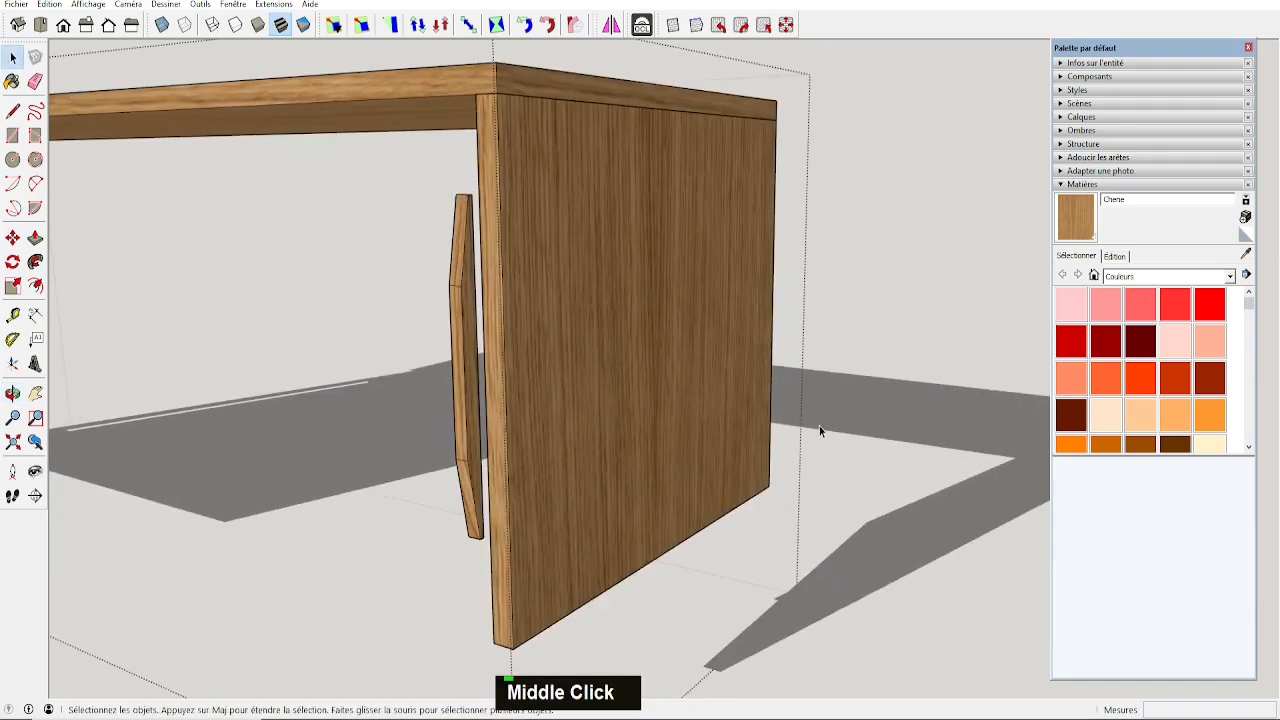
middle_click_drag(826, 431, 694, 378)
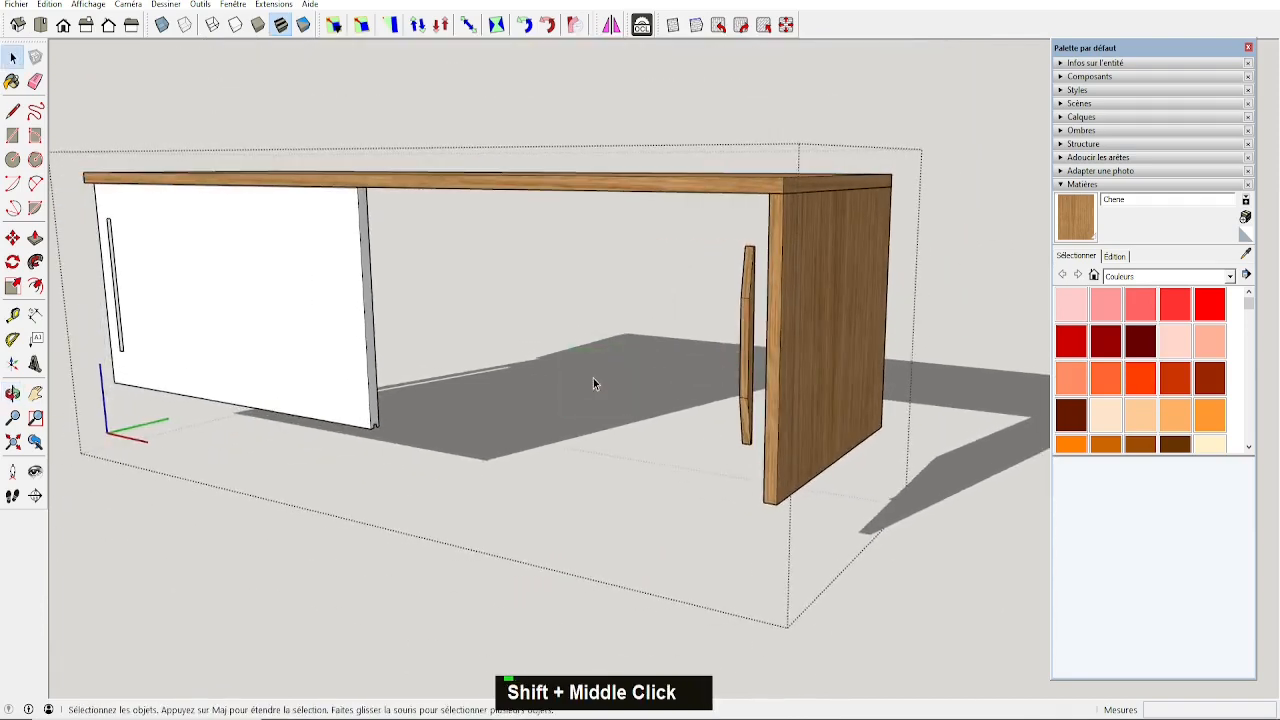
middle_click_drag(489, 391, 640, 399)
scroll(544, 345, "down", 3)
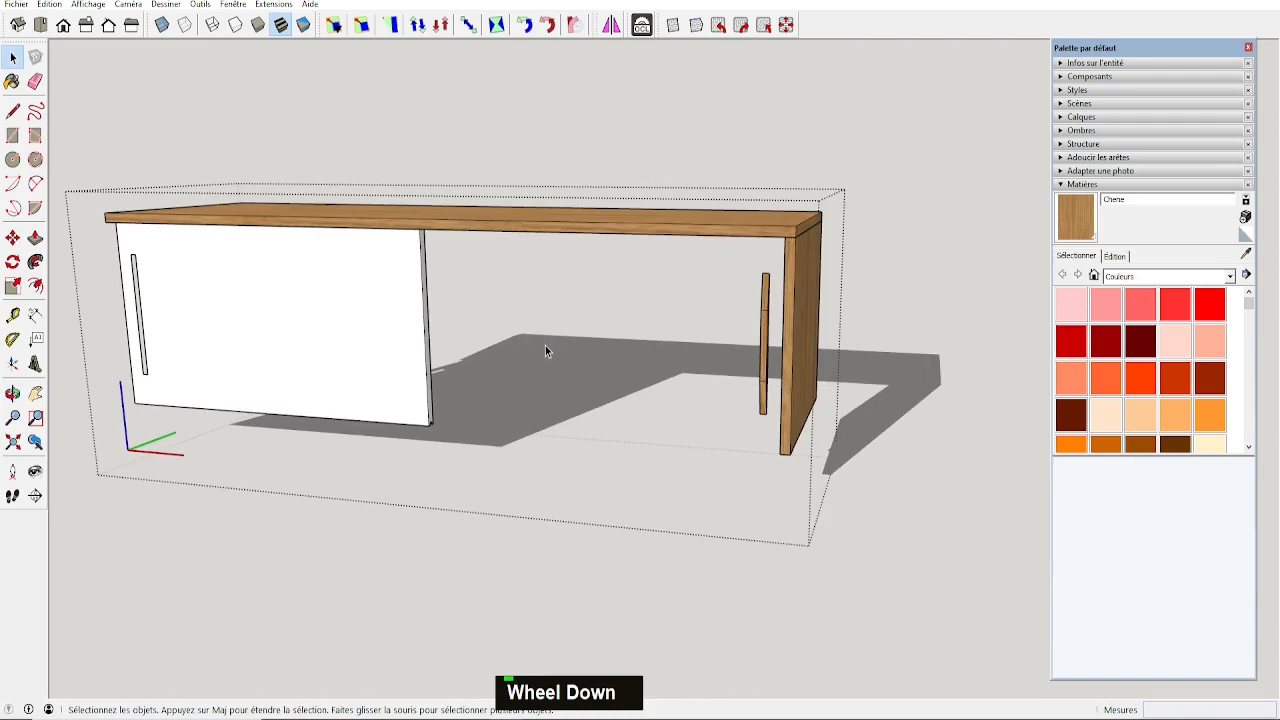
scroll(548, 338, "down", 2)
key("space")
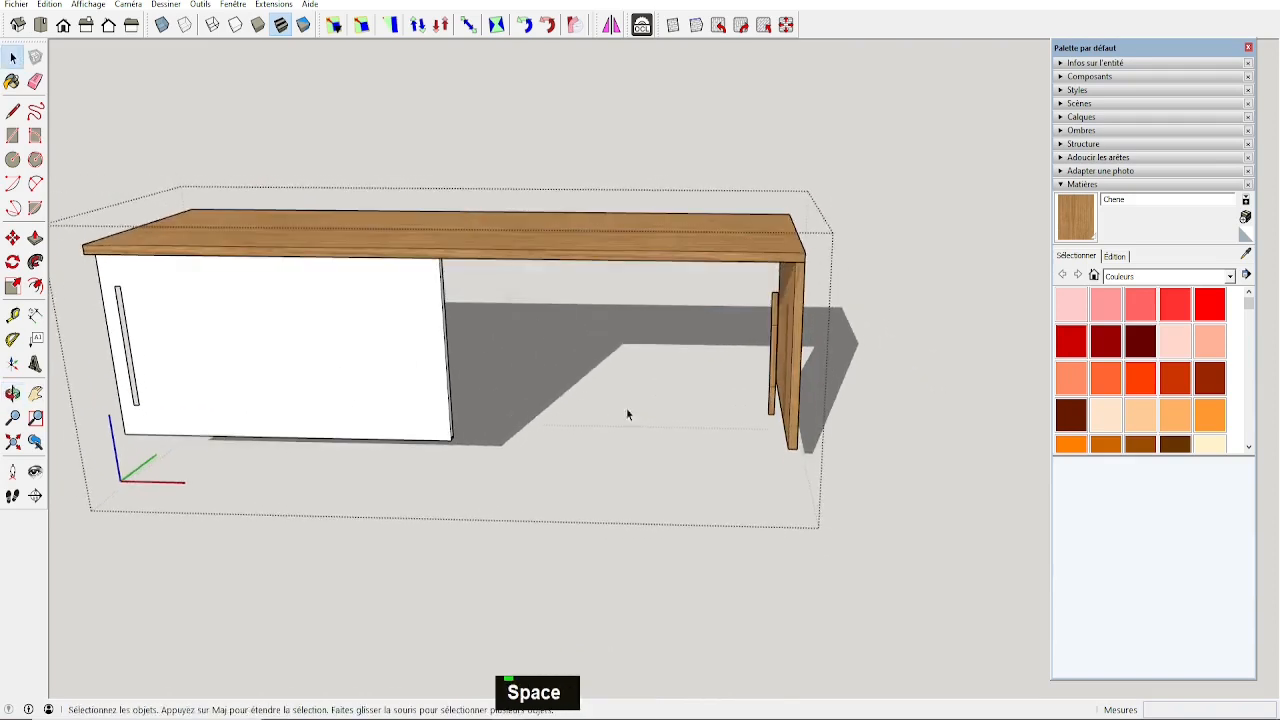
left_click(800, 298)
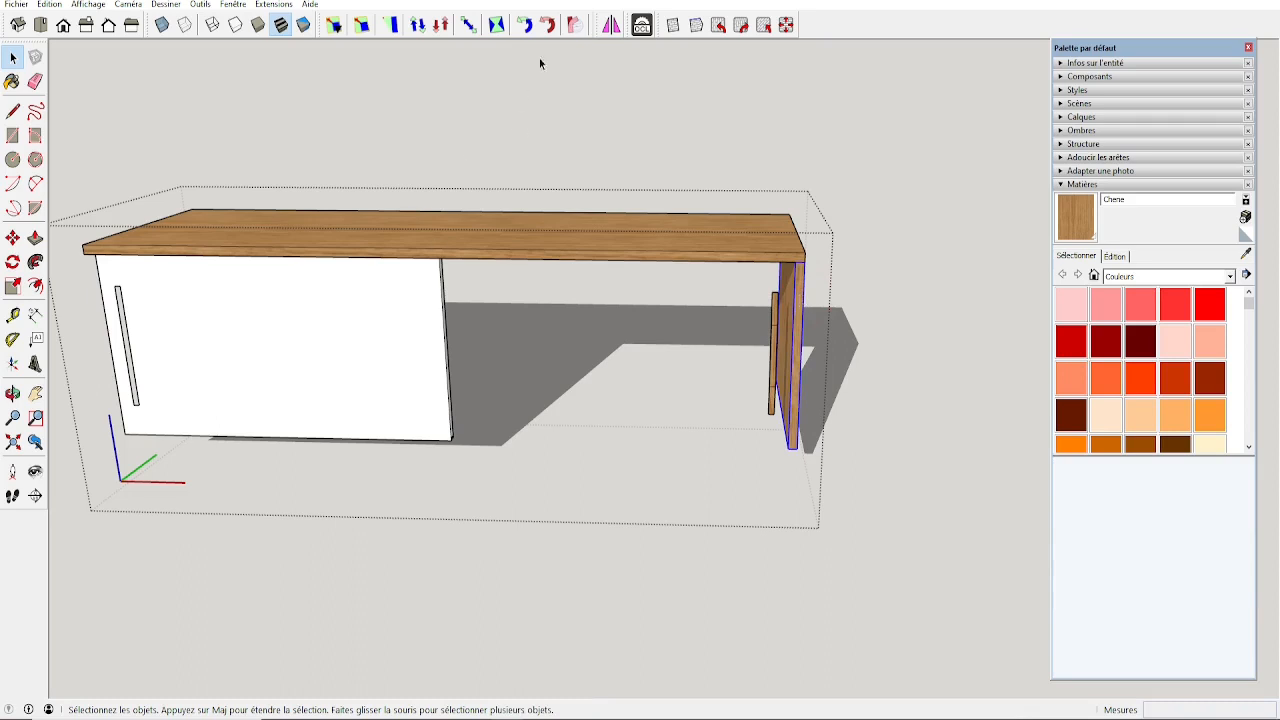
left_click(612, 28)
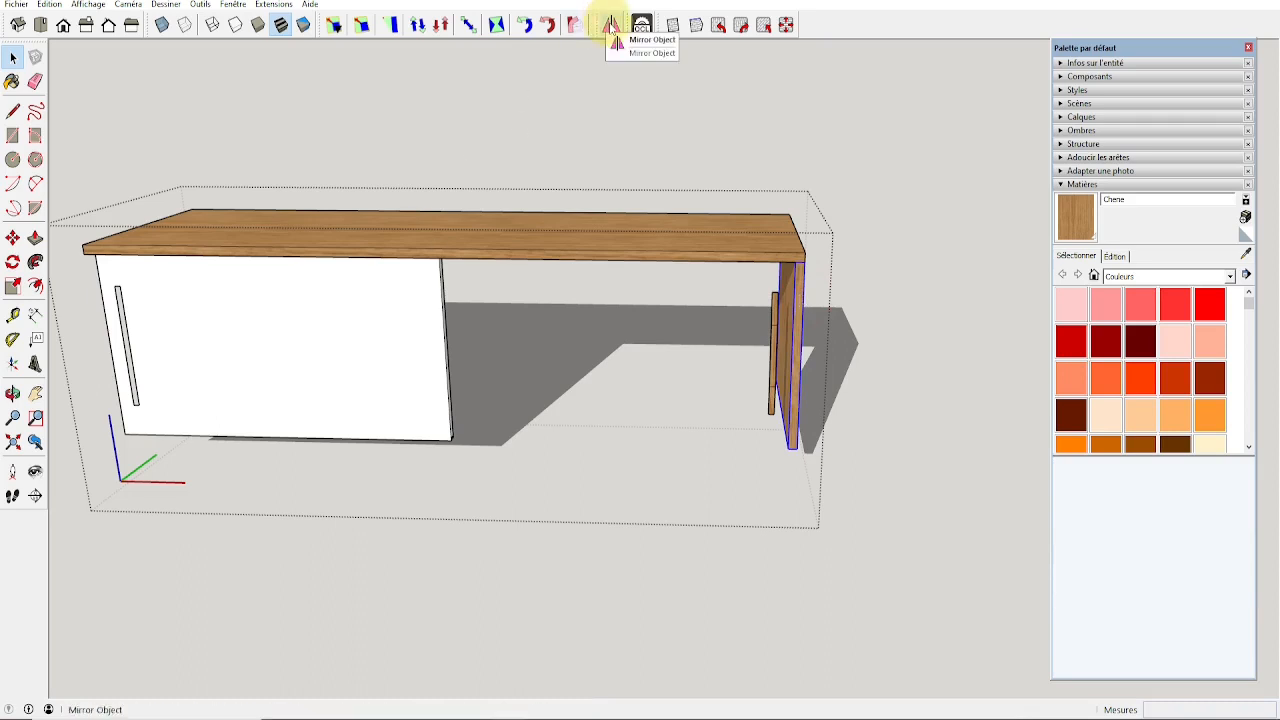
left_click(468, 257)
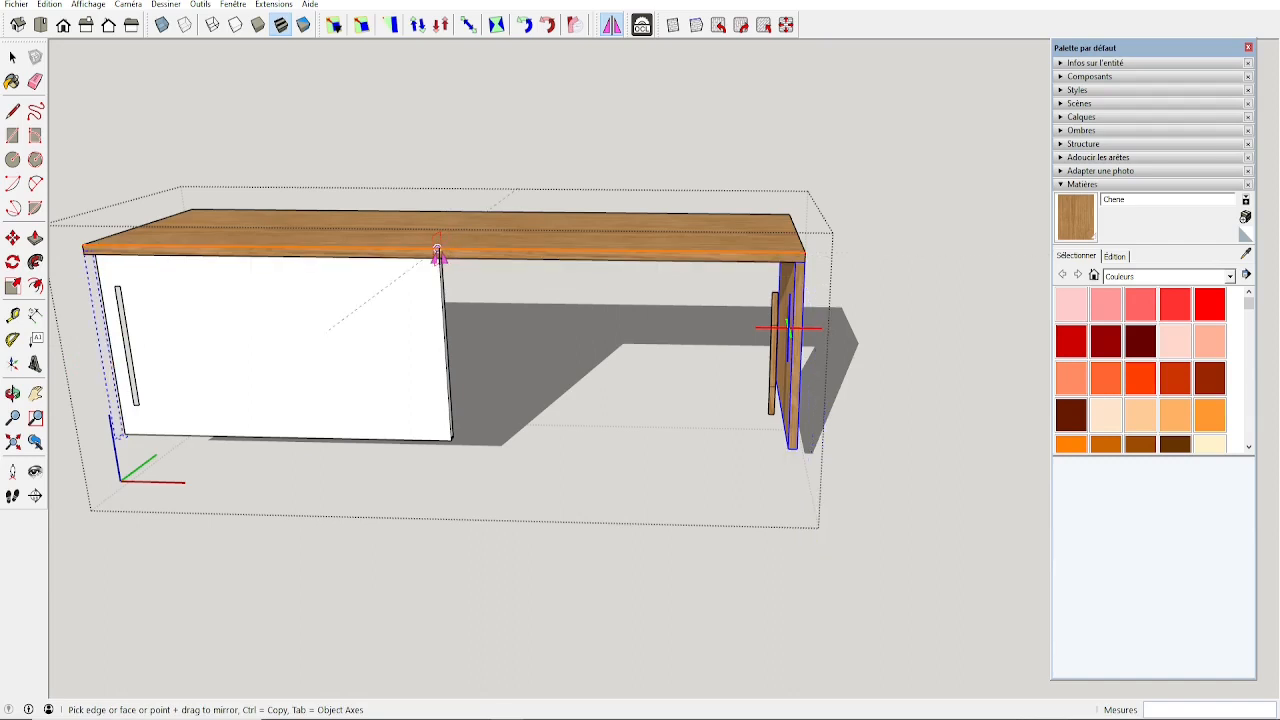
key("ctrl")
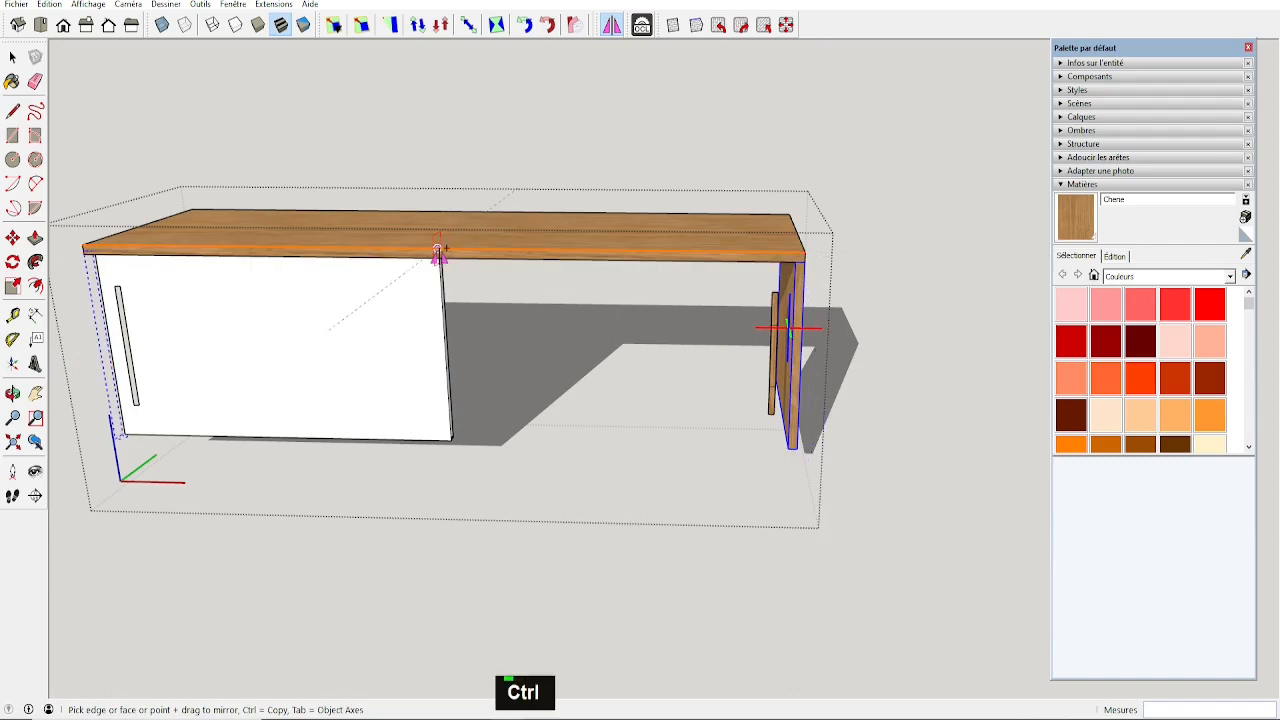
left_click(437, 249)
key("space")
Mirror a copy of the top panel downward about the midpoint of the side panel's vertical edge to form the bottom panel.
left_click(567, 254)
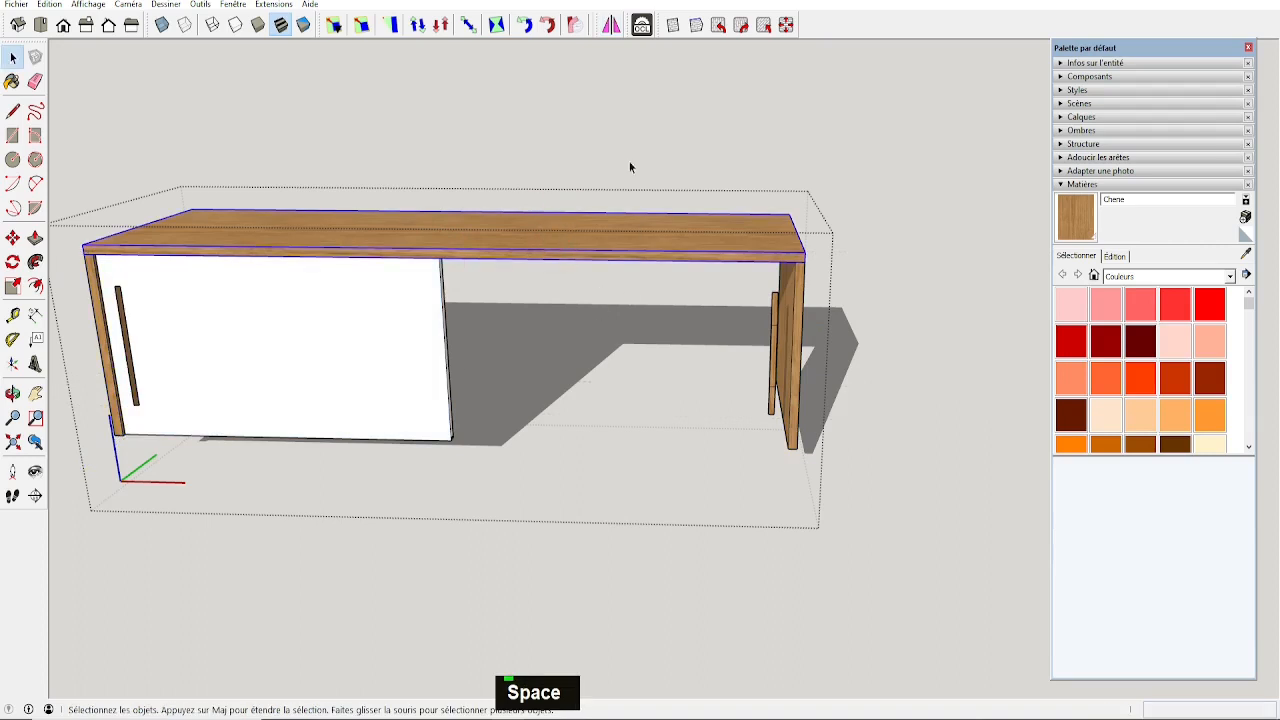
left_click(610, 24)
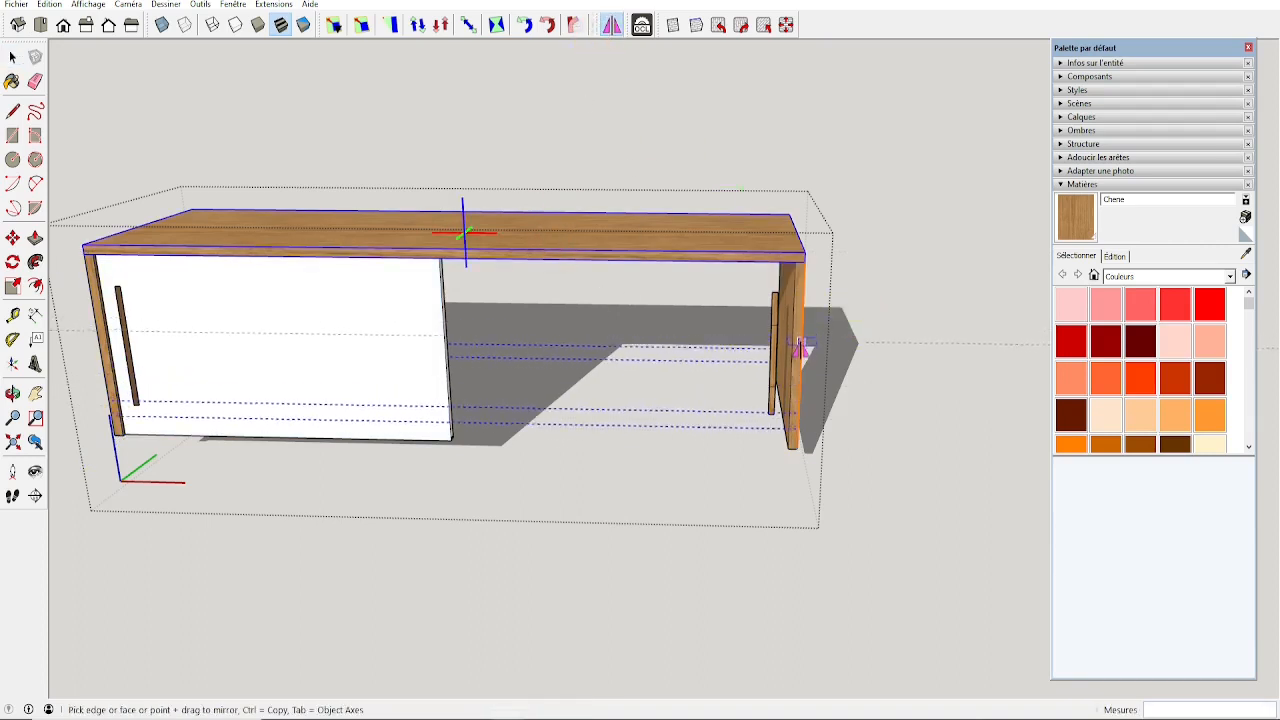
key("ctrl")
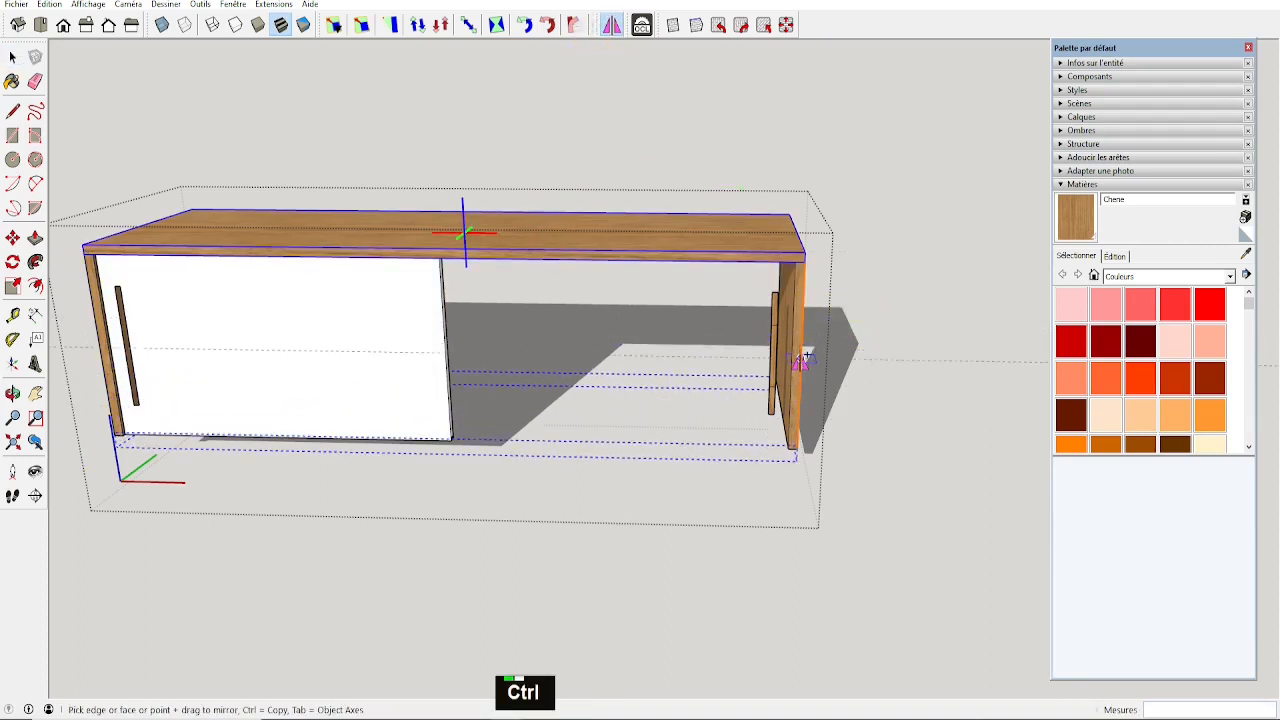
left_click(801, 362)
key("space")
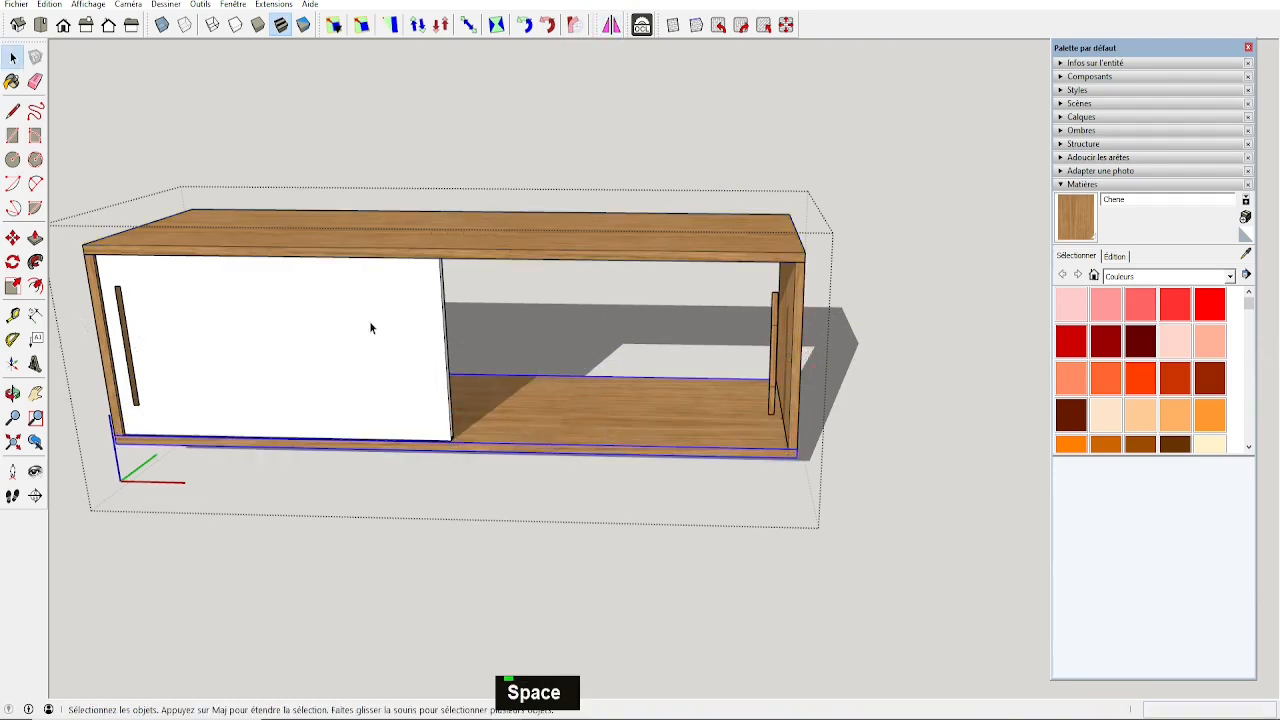
Draw a rectangle filling the groove notch at the lower end of the white sliding door.
middle_click_drag(604, 428, 337, 434)
scroll(453, 437, "up", 3)
middle_click_drag(453, 437, 366, 430)
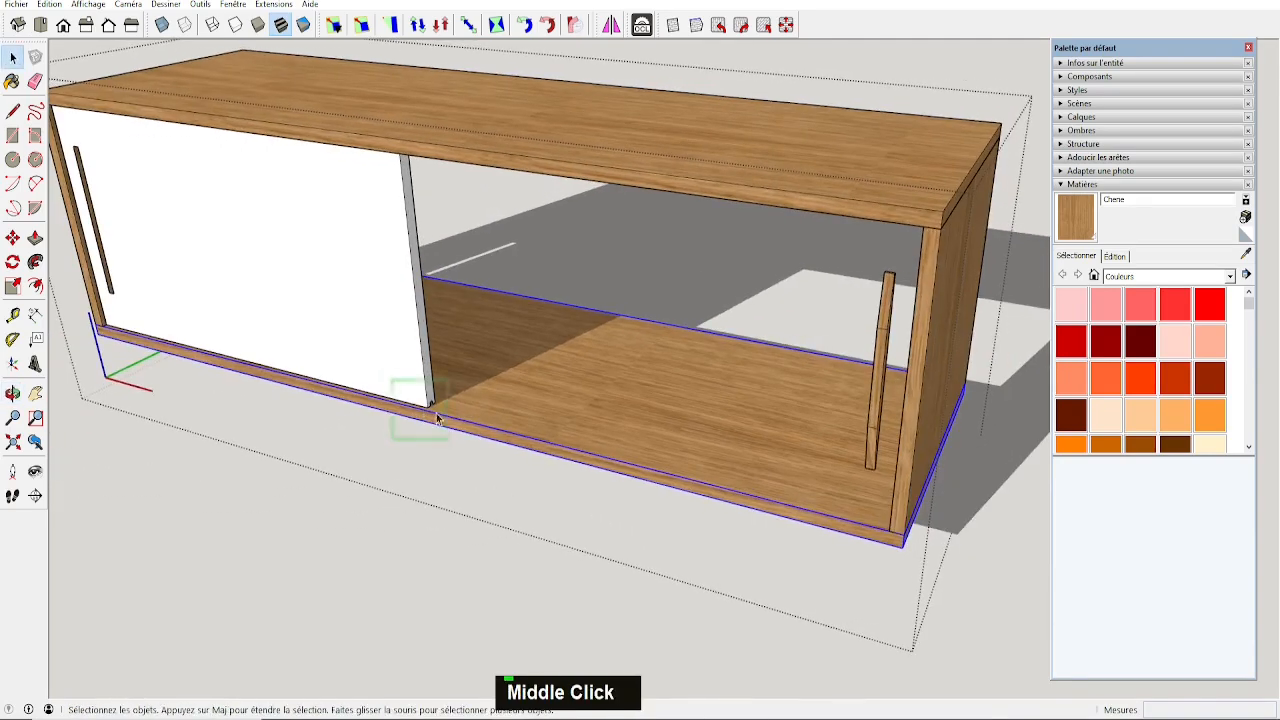
scroll(446, 405, "up", 5)
middle_click_drag(672, 458, 447, 378)
scroll(447, 378, "up", 3)
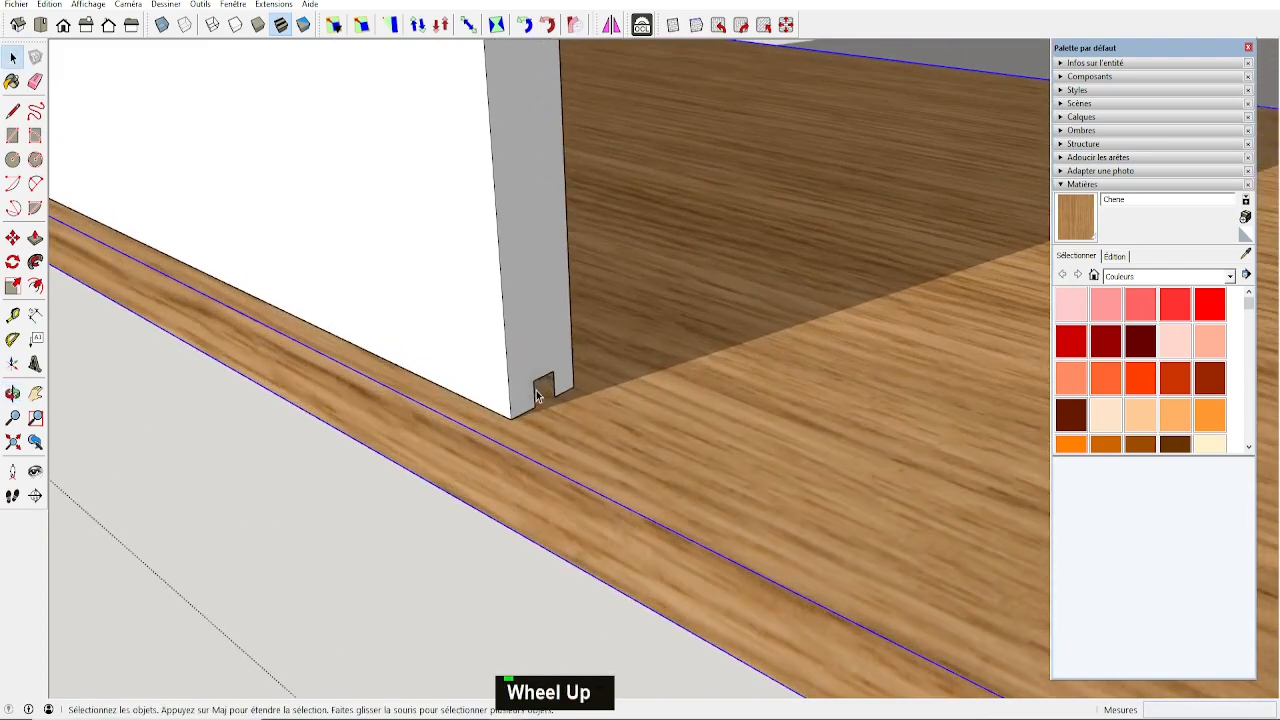
key("r")
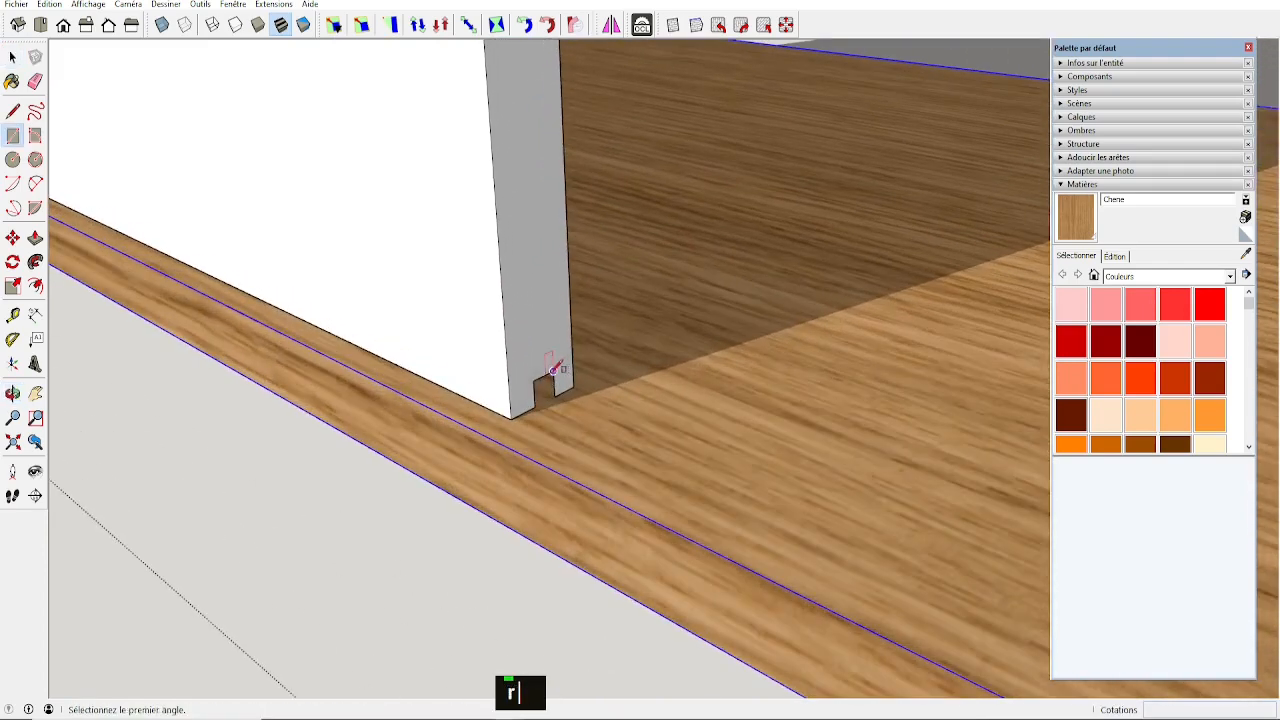
left_click(553, 371)
left_click(535, 405)
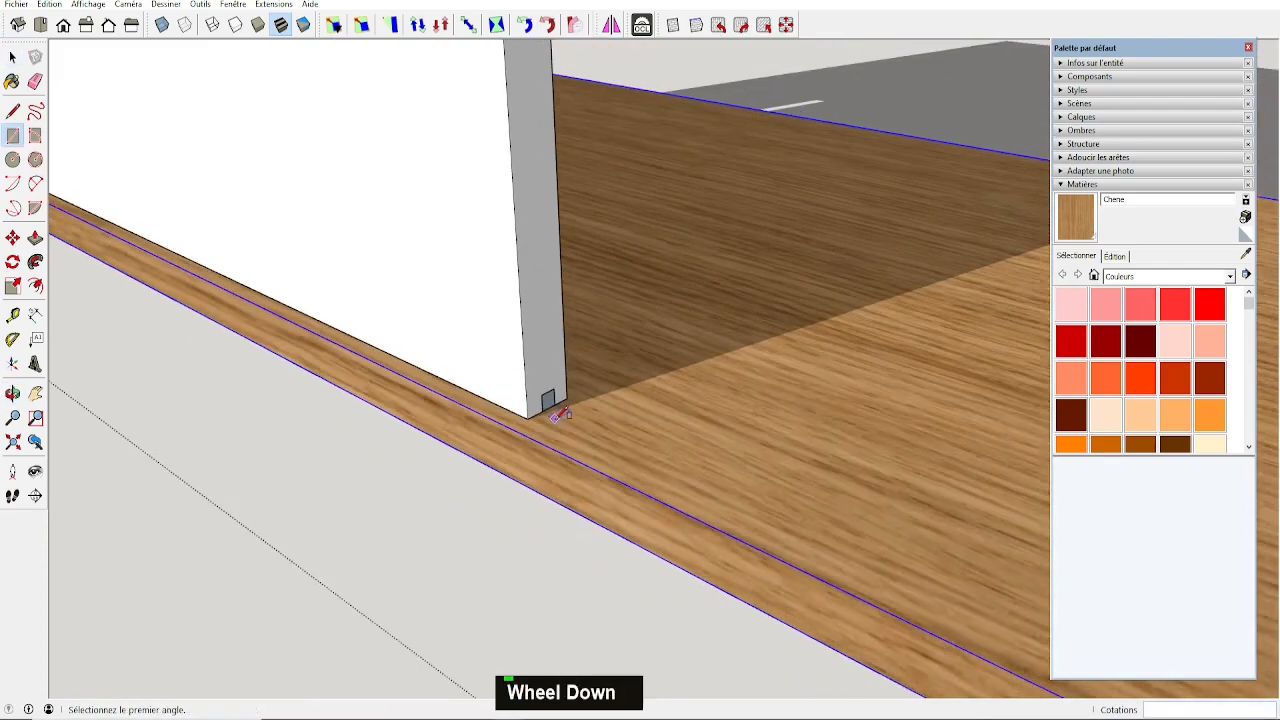
Extrude the small notch rectangle 731 along the bottom panel until it meets the side panel beyond the opening.
scroll(548, 400, "down", 2)
key("p")
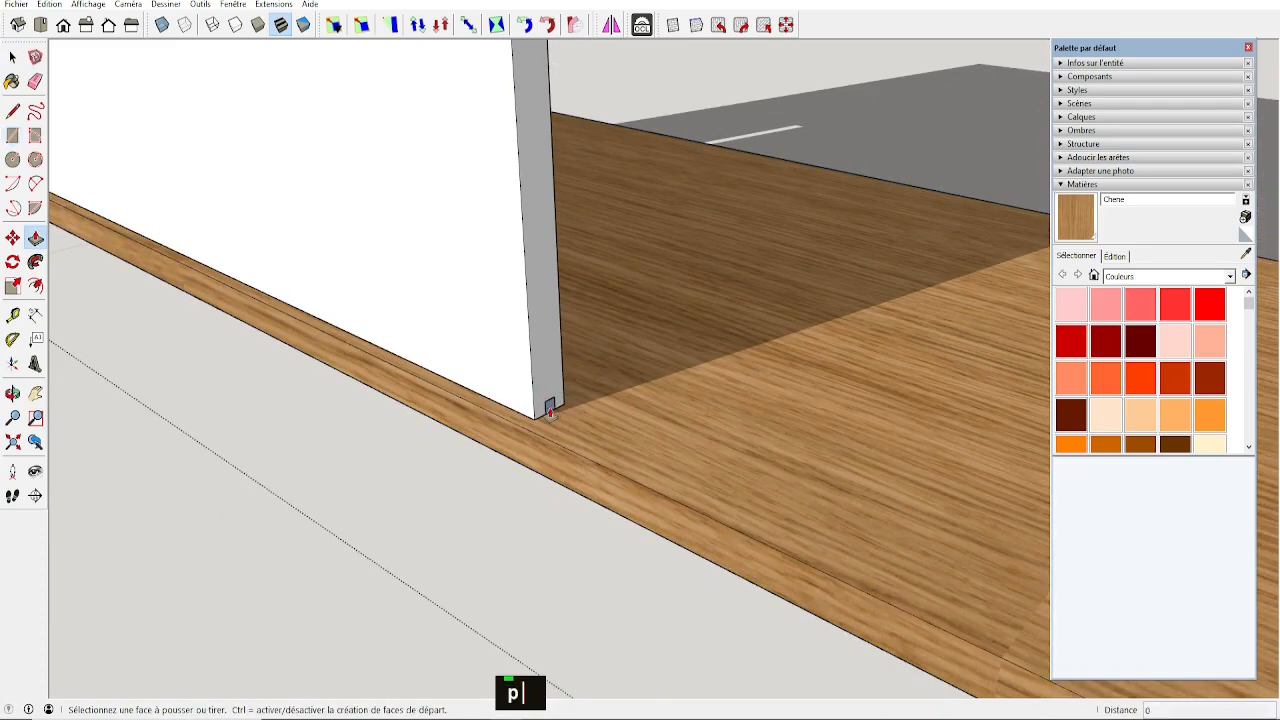
left_click(548, 406)
scroll(655, 422, "down", 2)
scroll(655, 422, "down", 3, "shift")
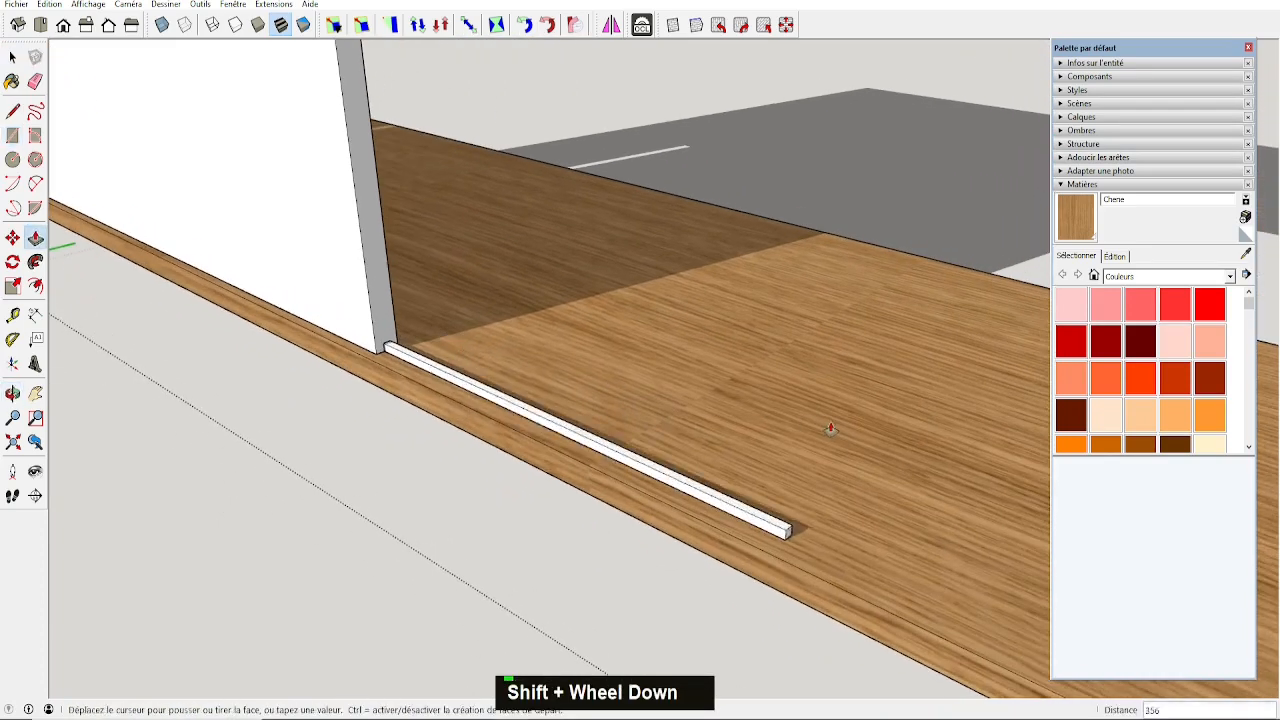
scroll(800, 415, "down", 2, "shift")
key("alt+f")
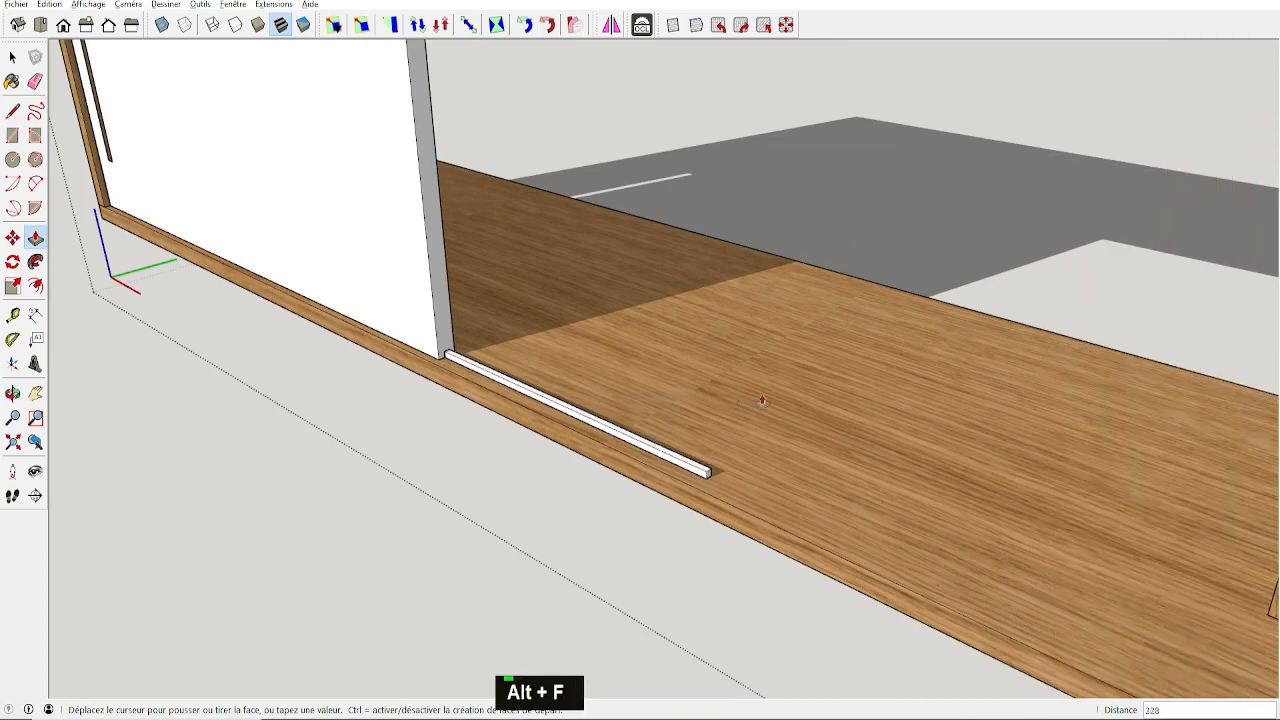
scroll(820, 410, "down", 3)
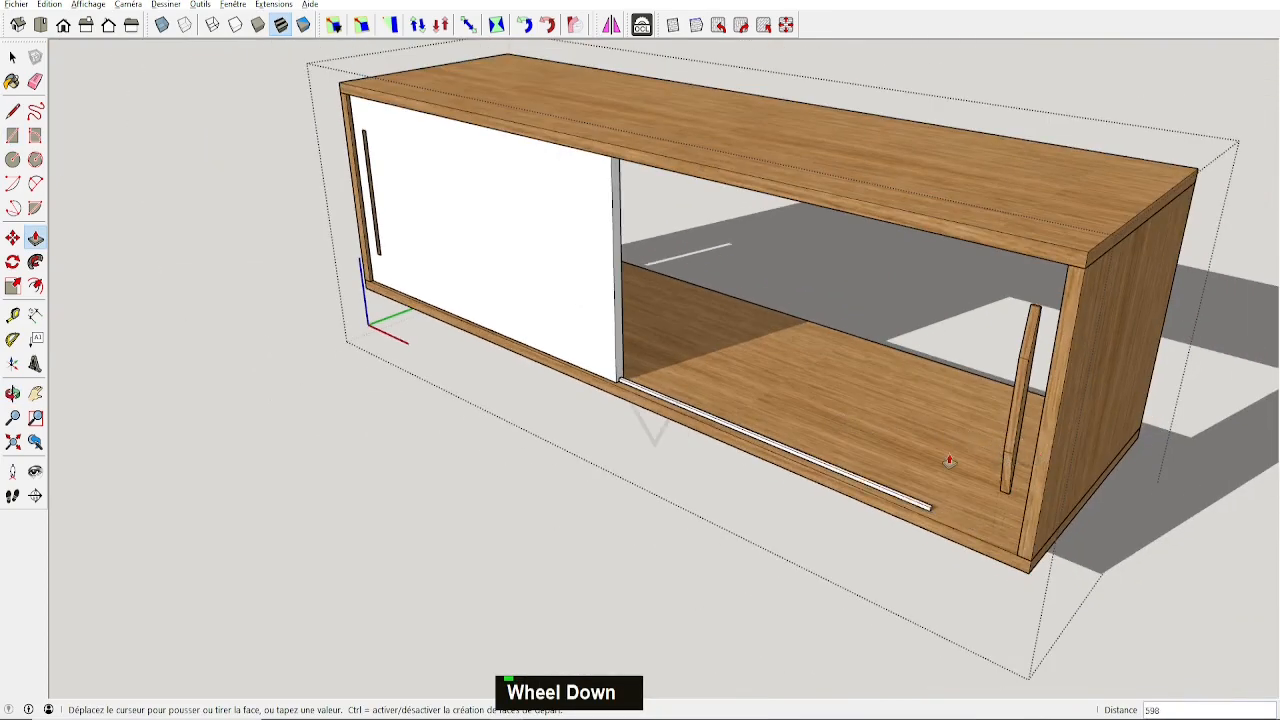
left_click(1031, 480)
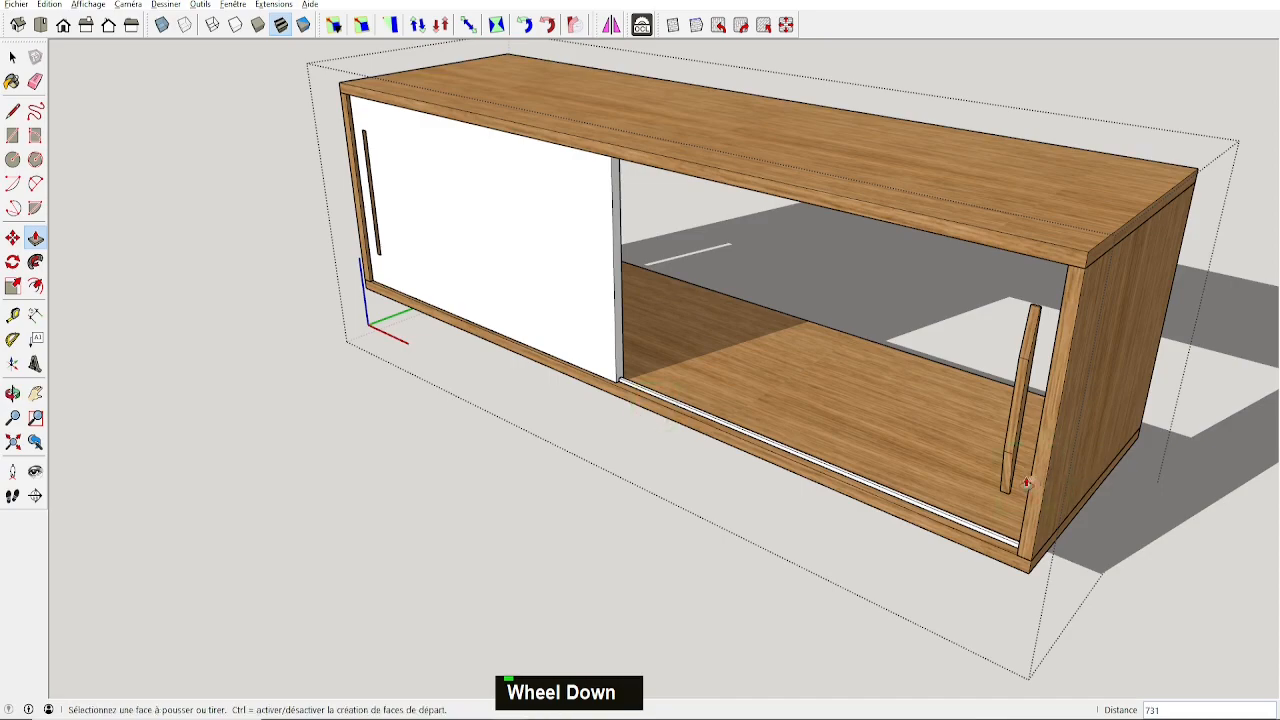
Hide the white sliding door so the whole front of the bottom panel is exposed.
mouse_move(677, 471)
middle_mouse_down()
mouse_move(1078, 561)
mouse_move(615, 392)
mouse_move(606, 358)
middle_mouse_up()
scroll(1075, 557, "up", 1)
key("space")
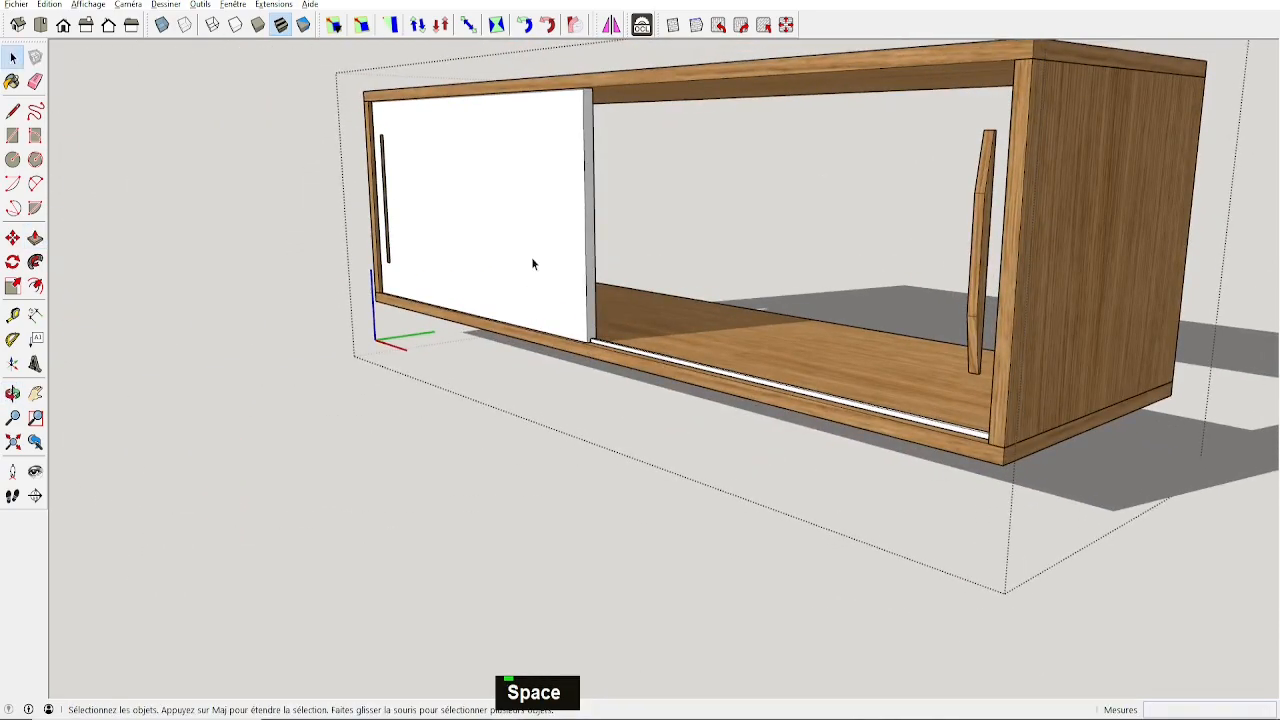
left_click(528, 183)
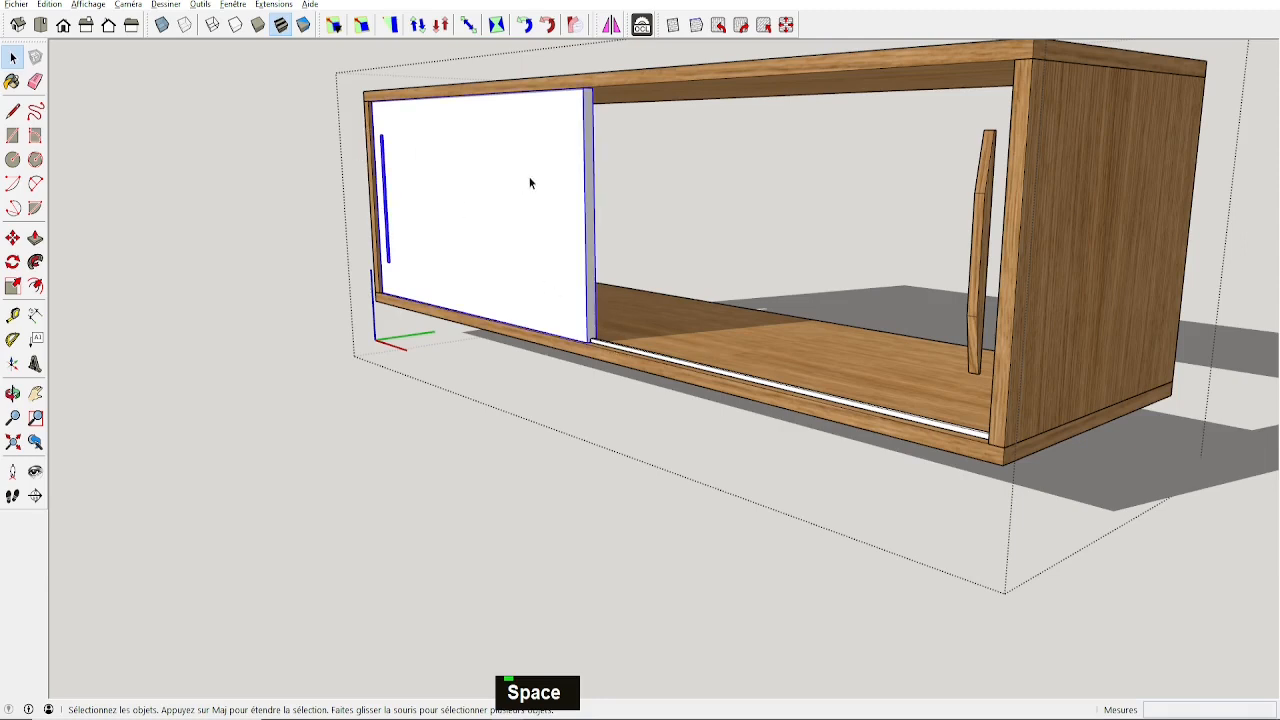
key("ctrl+alt+m")
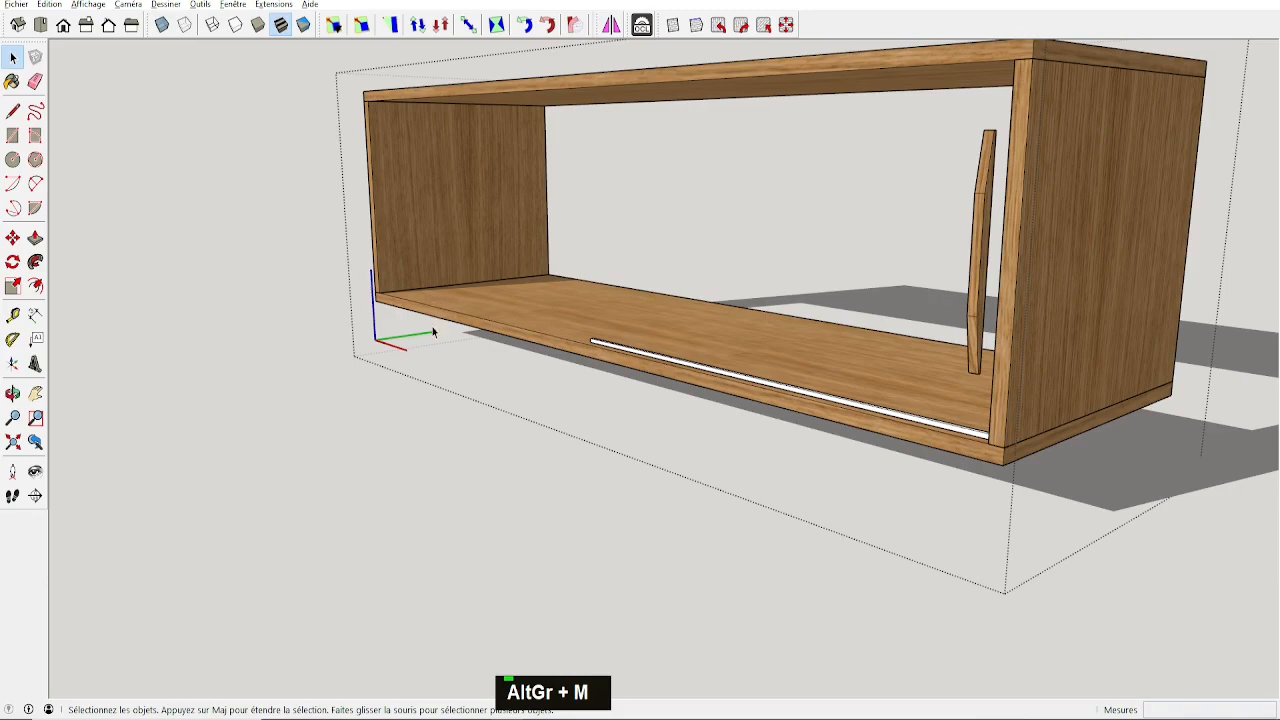
Extend the free end of the white bar along the bottom panel to the opposite side panel with Push/Pull.
middle_click_drag(400, 281, 716, 380)
scroll(716, 380, "up", 3)
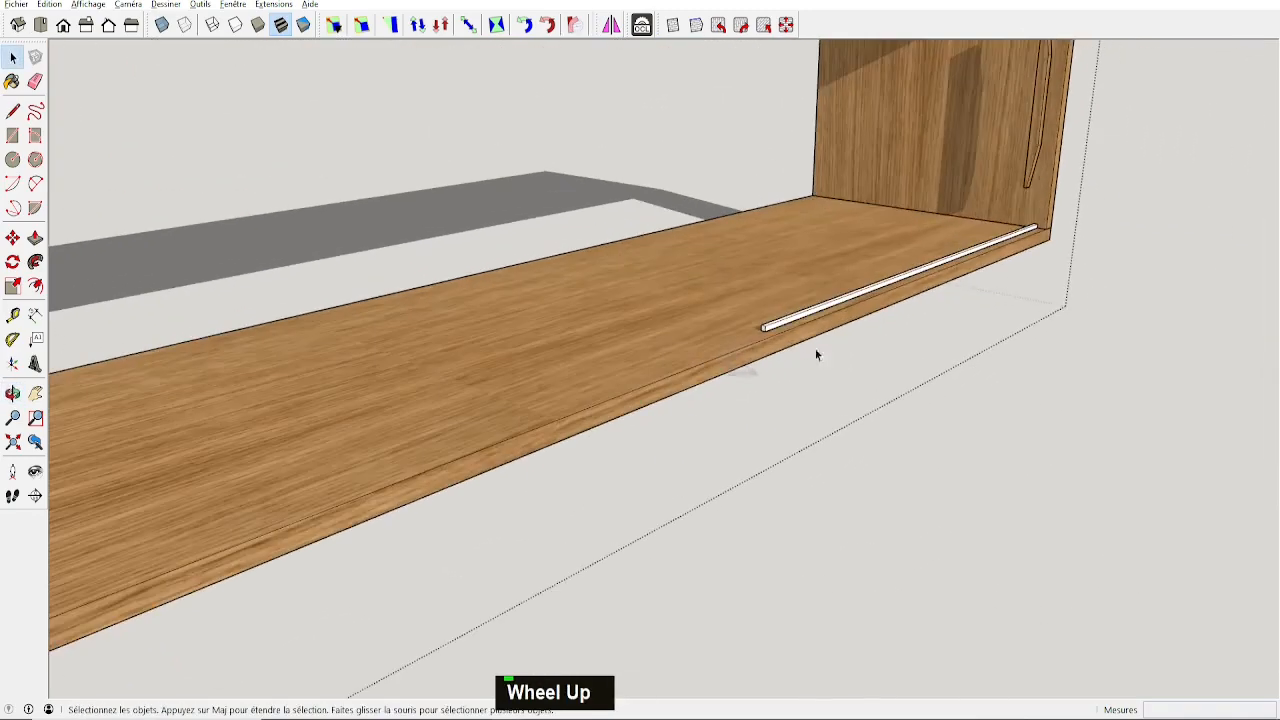
scroll(743, 334, "up", 1)
scroll(826, 328, "down", 2)
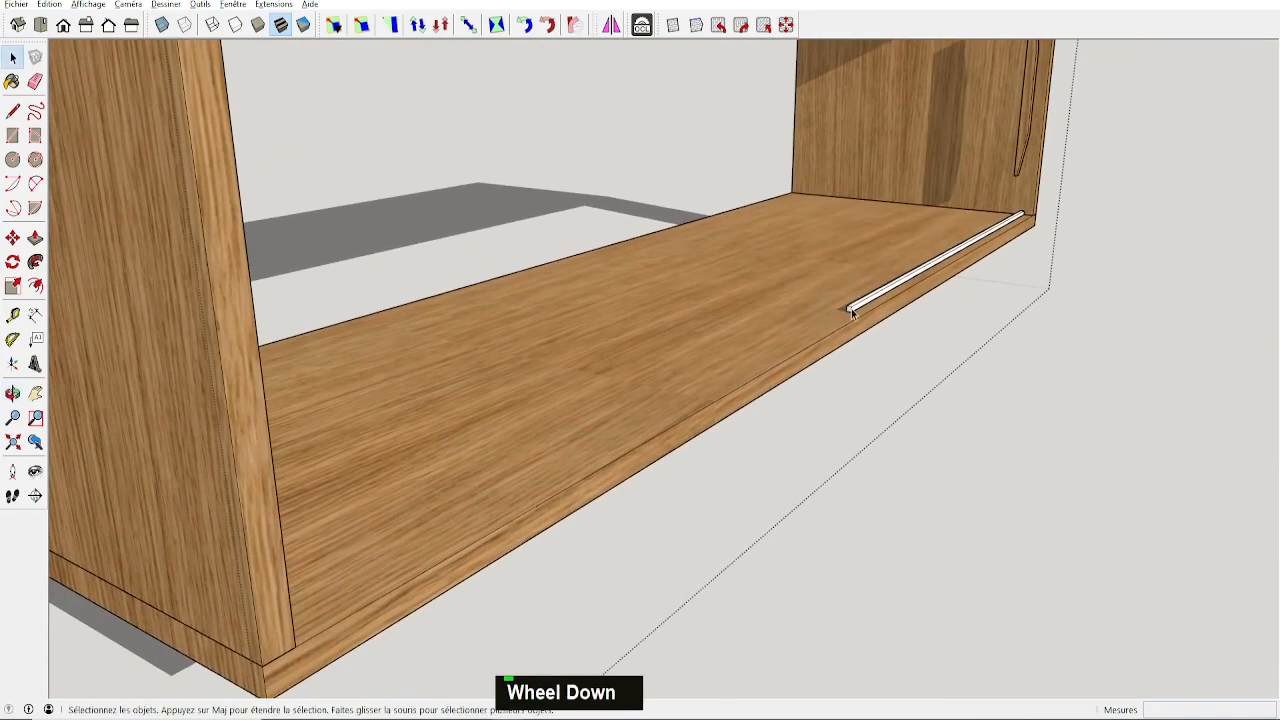
key("p")
left_click_drag(849, 311, 271, 434)
middle_click_drag(320, 430, 309, 286)
scroll(580, 354, "down", 5)
middle_click_drag(580, 354, 489, 275)
Turn the full-length white bar into a component named Rail.
key("space")
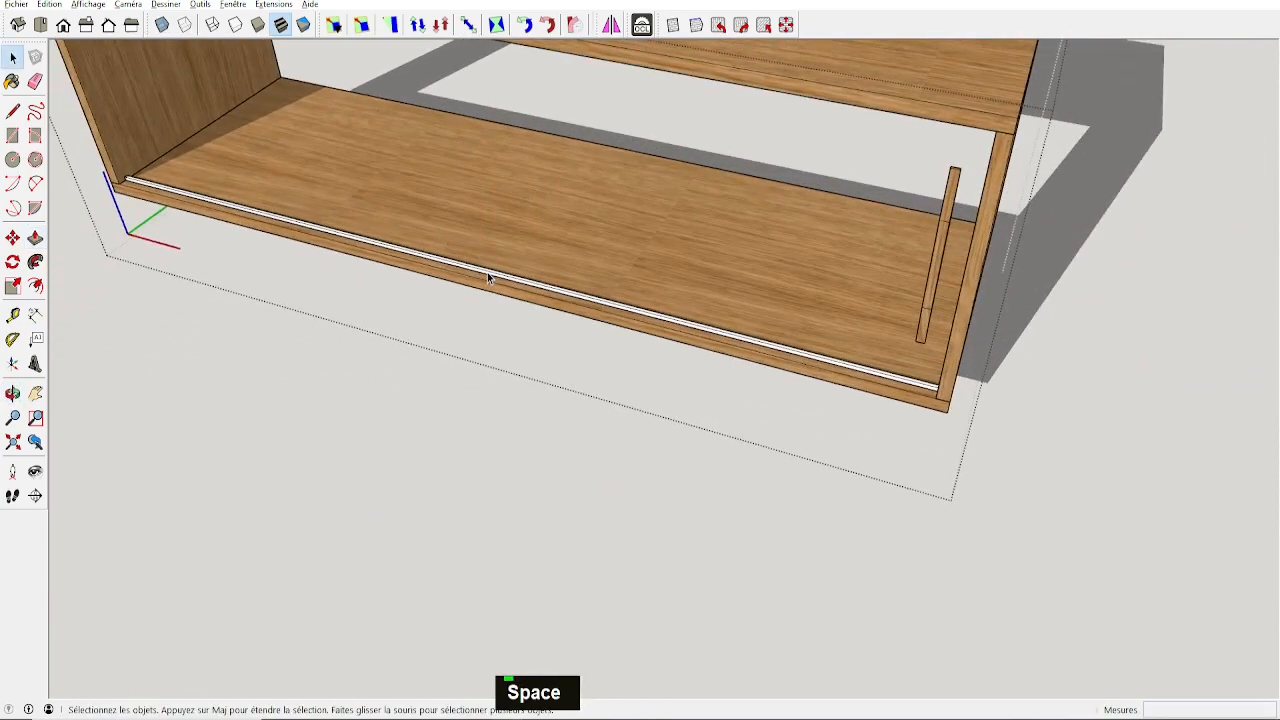
double_click(487, 272)
type("gRail")
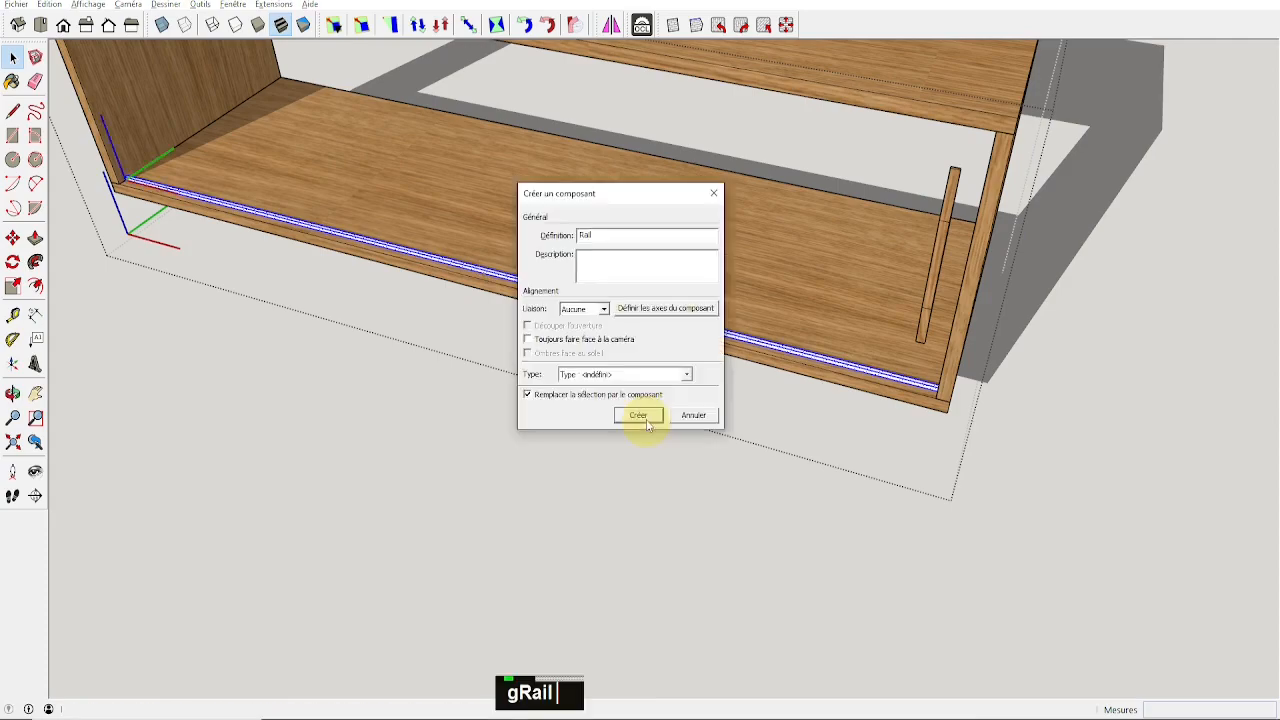
left_click(640, 416)
Open the Rail component and copy its front top edge inward across the top face by 1.
scroll(714, 327, "up", 2)
scroll(714, 323, "up", 3)
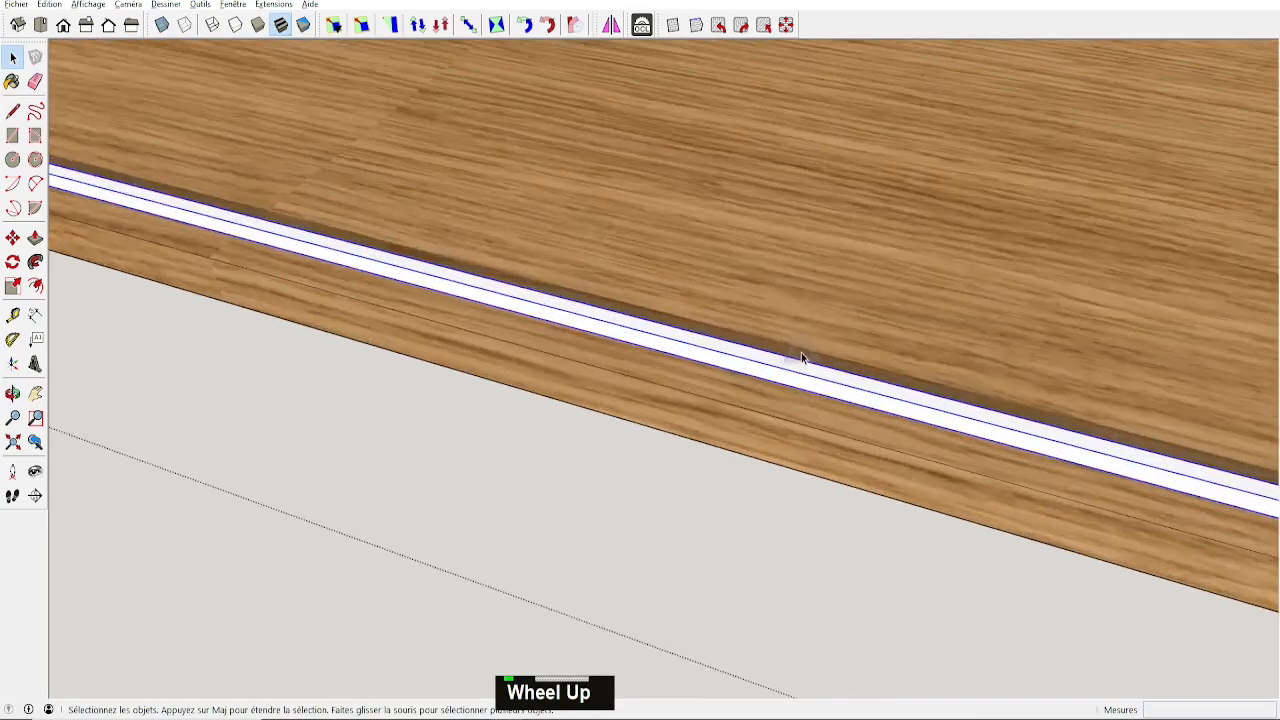
middle_click_drag(808, 377, 651, 343)
scroll(636, 318, "up", 2)
scroll(636, 318, "up", 2)
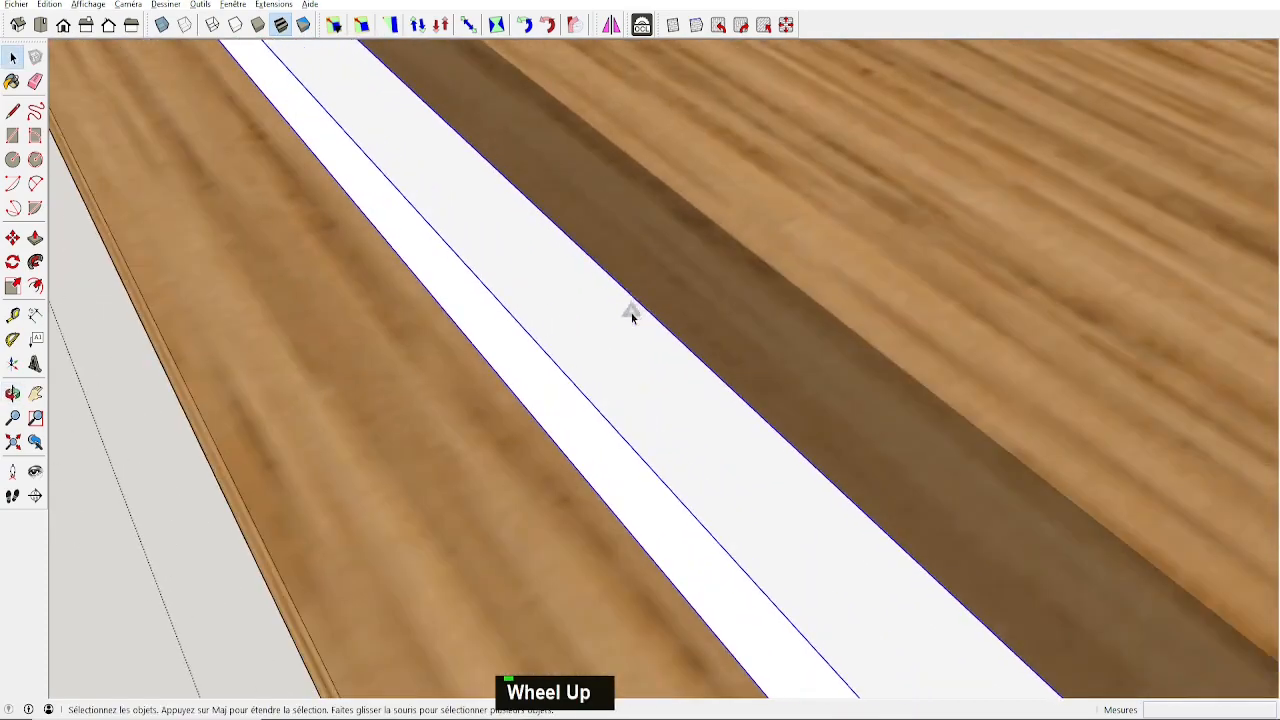
scroll(537, 334, "up", 2)
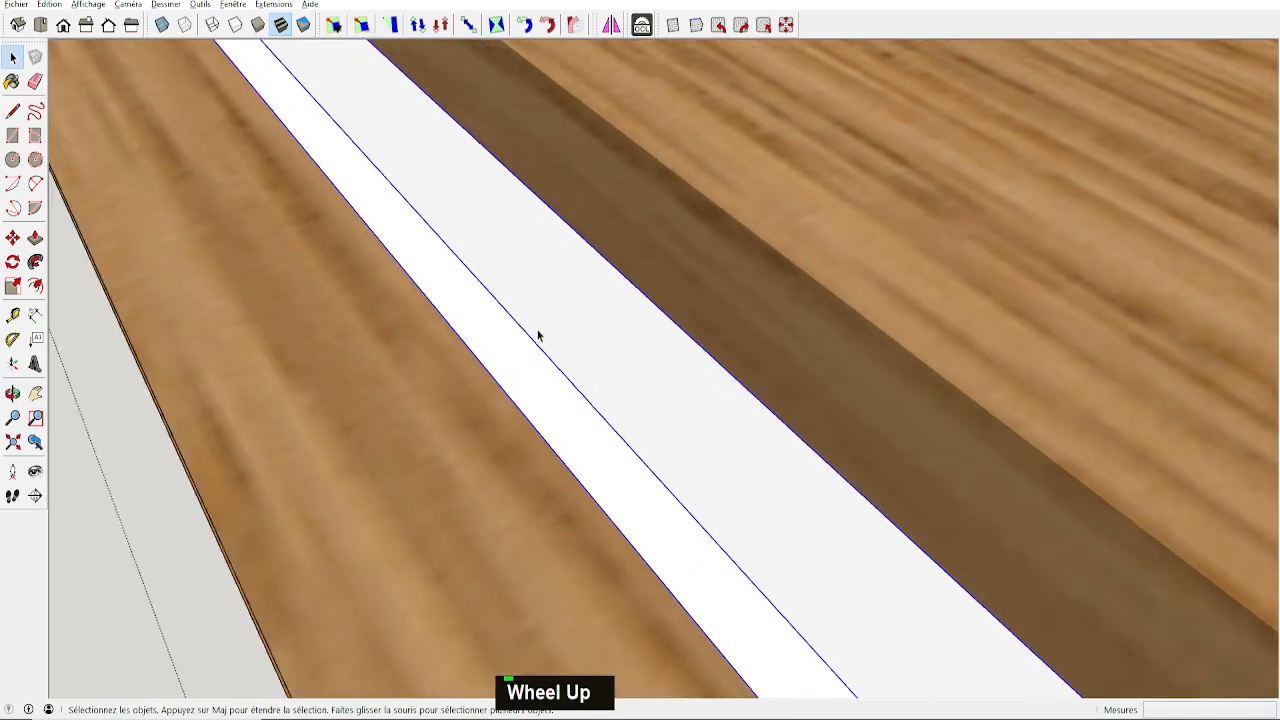
middle_click_drag(845, 460, 550, 238)
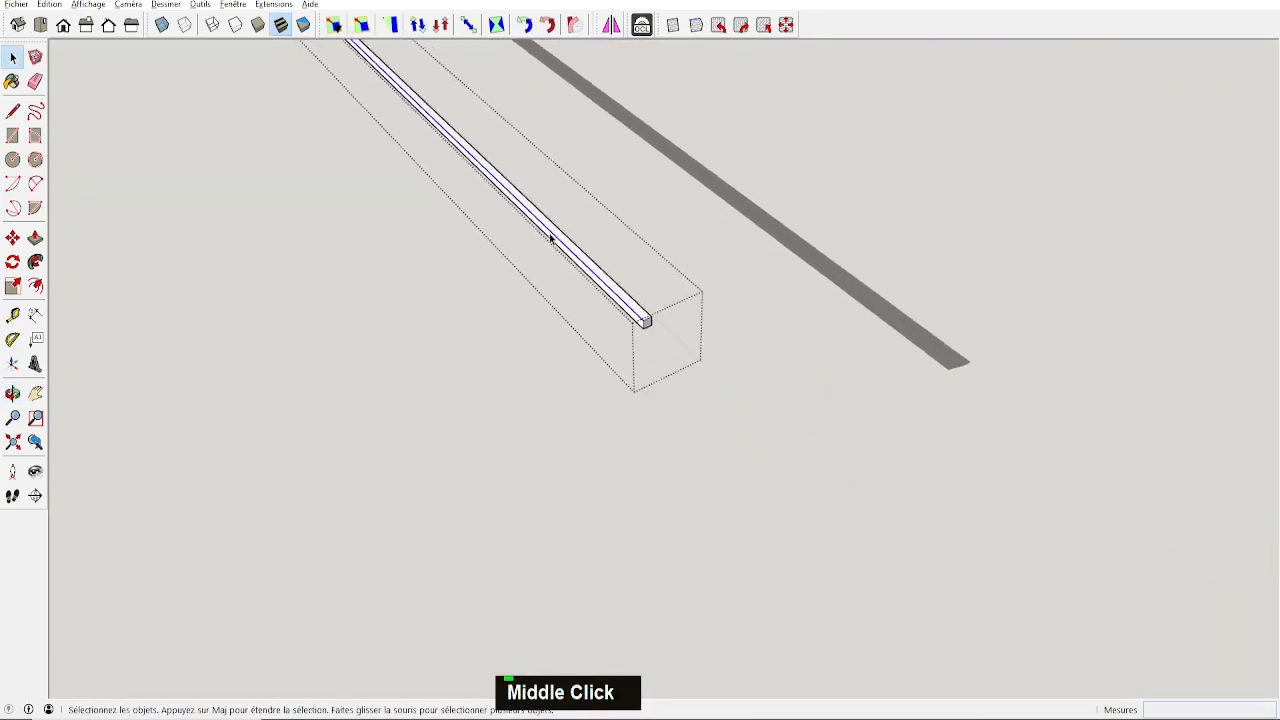
scroll(648, 309, "up", 3)
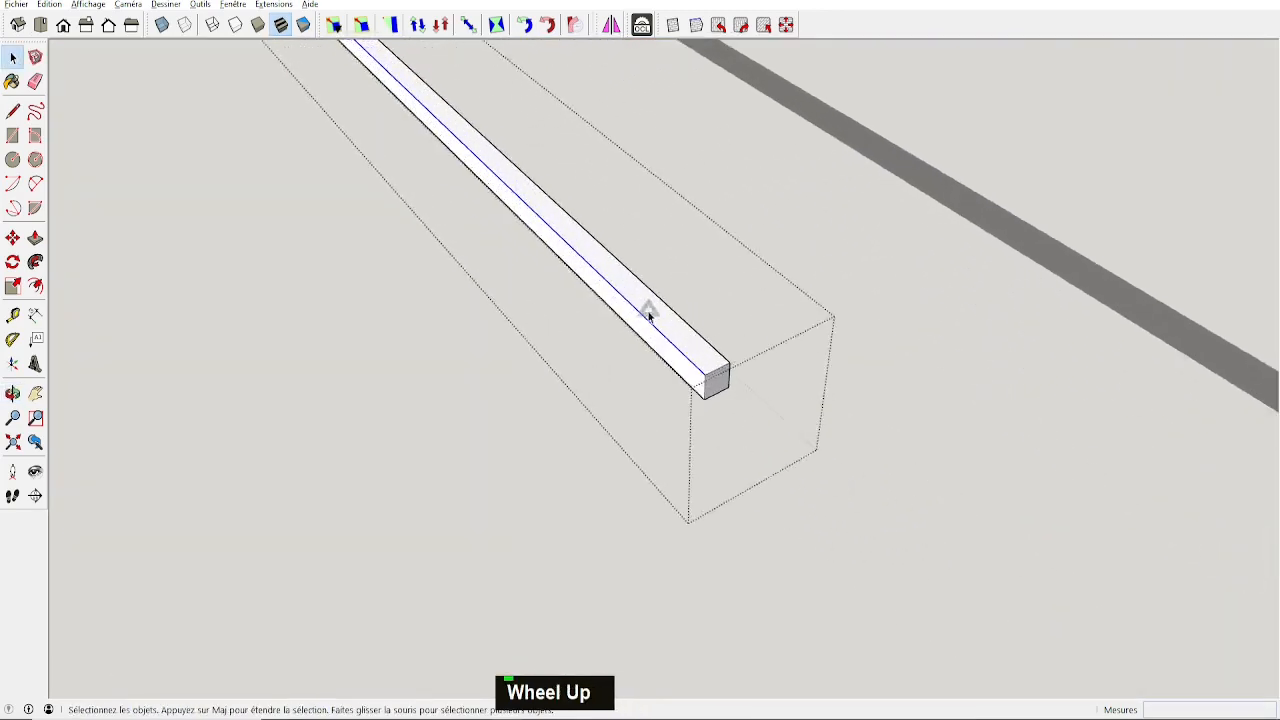
scroll(718, 415, "up", 2)
scroll(718, 415, "up", 2)
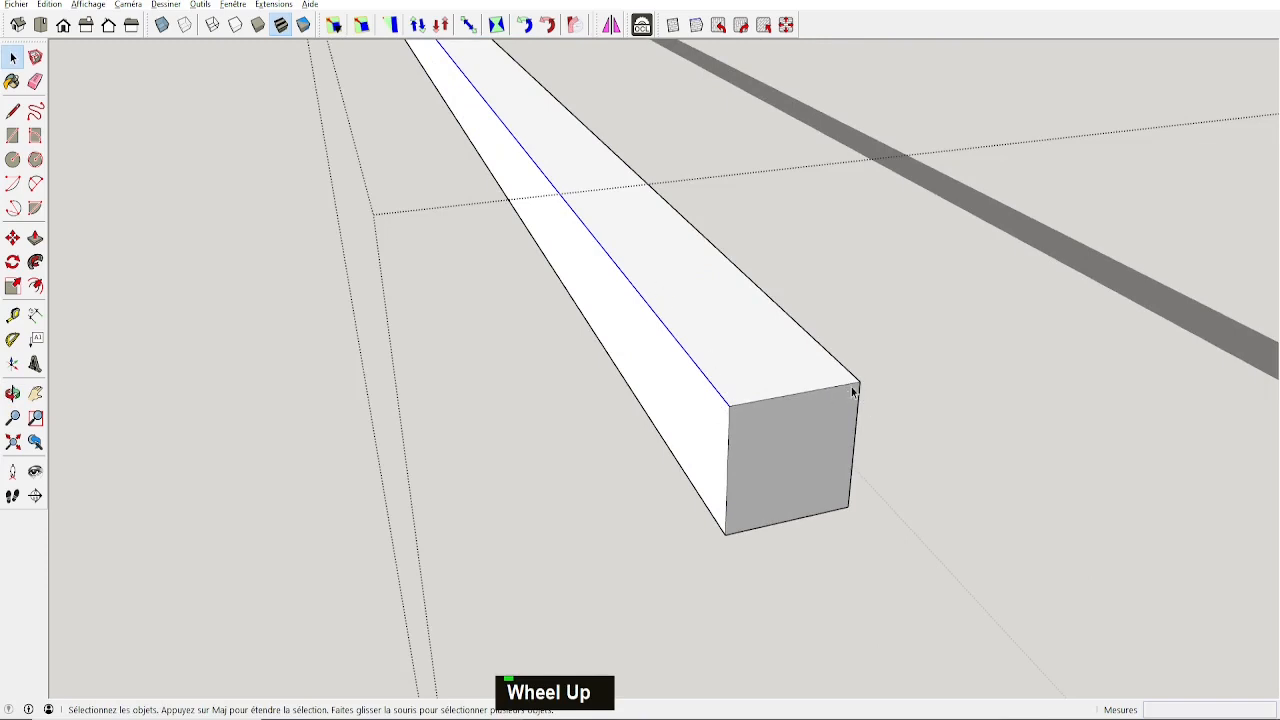
key("m")
key("ctrl")
left_click(728, 403)
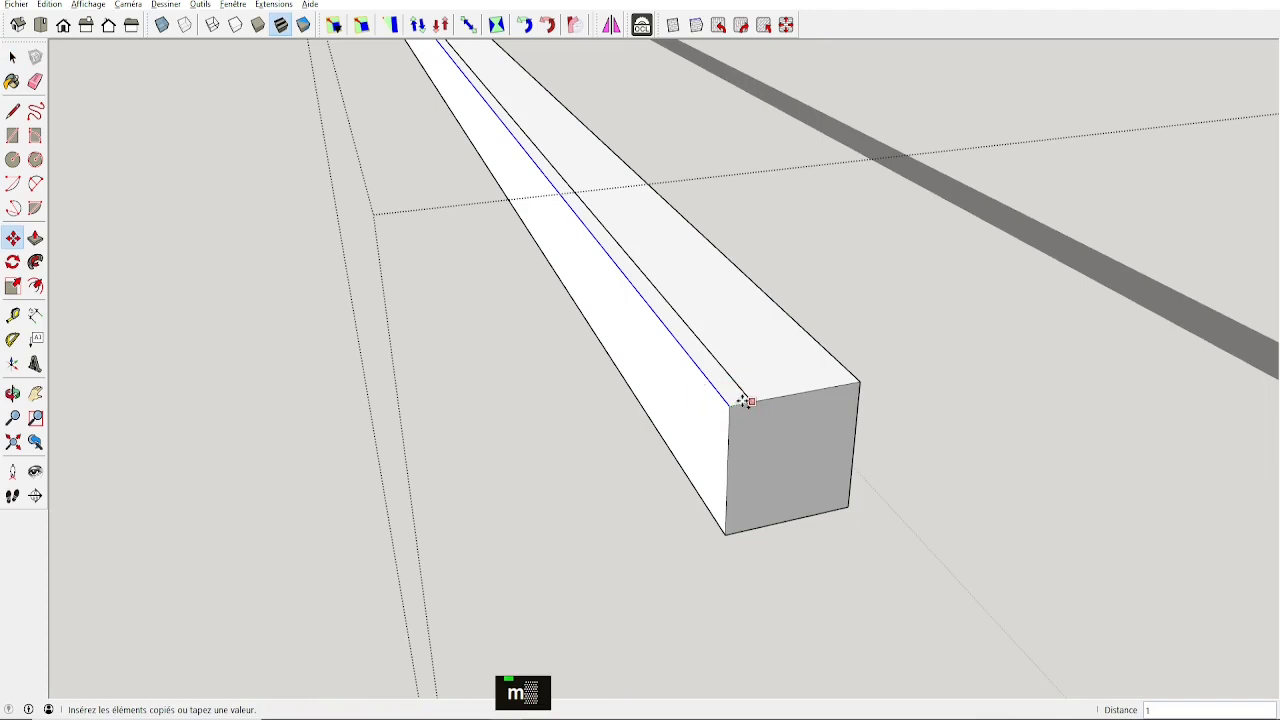
left_click(749, 402)
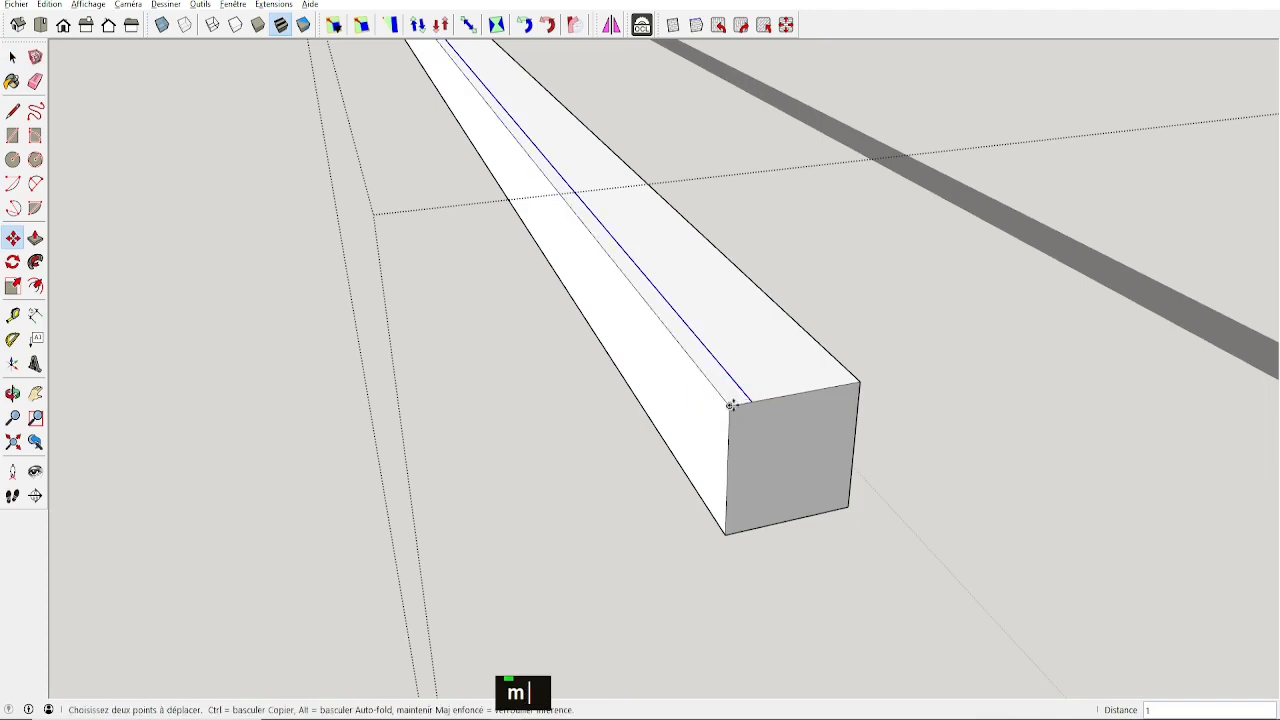
key("space")
Copy the rail's rear top edge inward across the top face by 1.
left_click(857, 383)
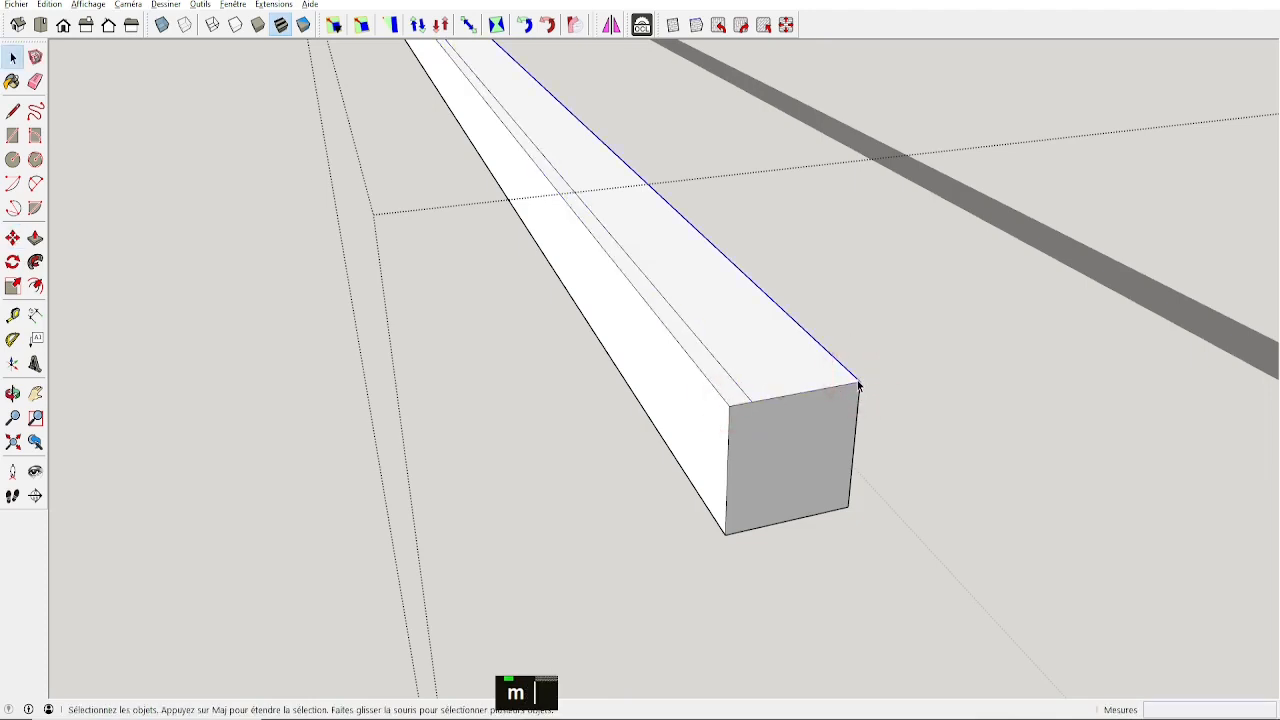
key("m")
key("ctrl")
left_click(854, 381)
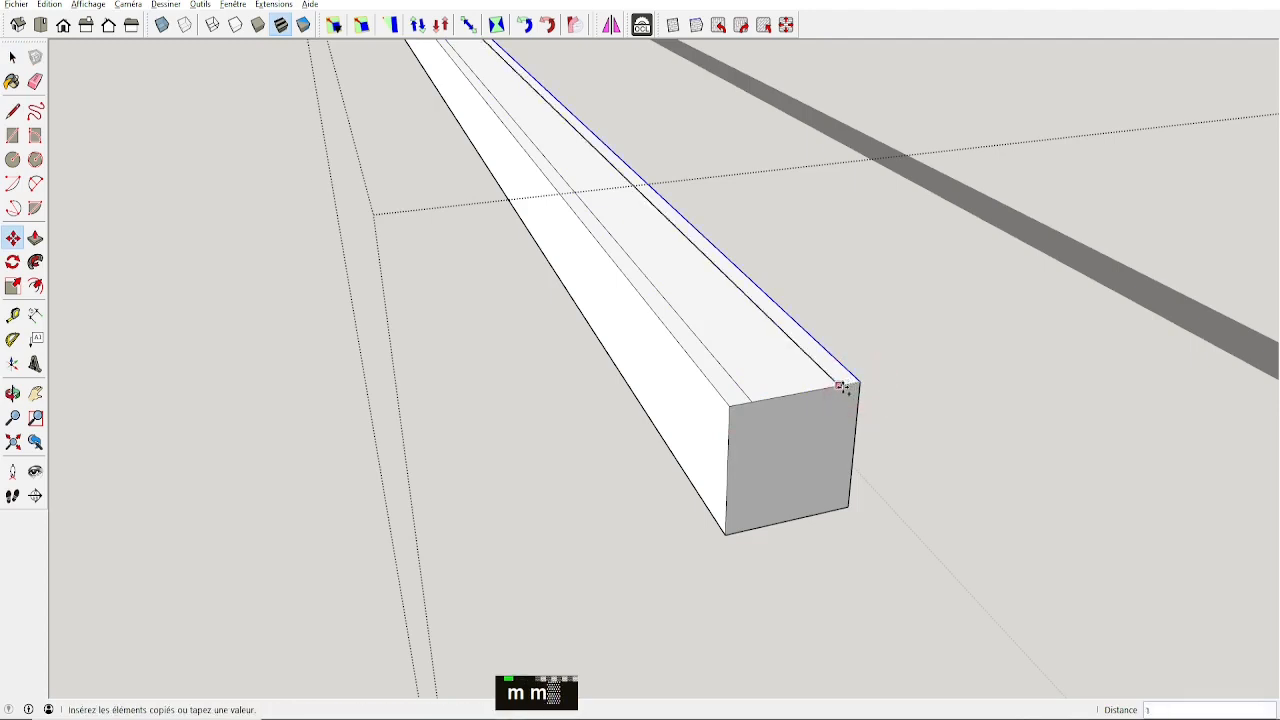
left_click(843, 387)
key("space")
Move the rail's two outer top edges down by 1 along the blue axis to chamfer both sides.
left_click(720, 393)
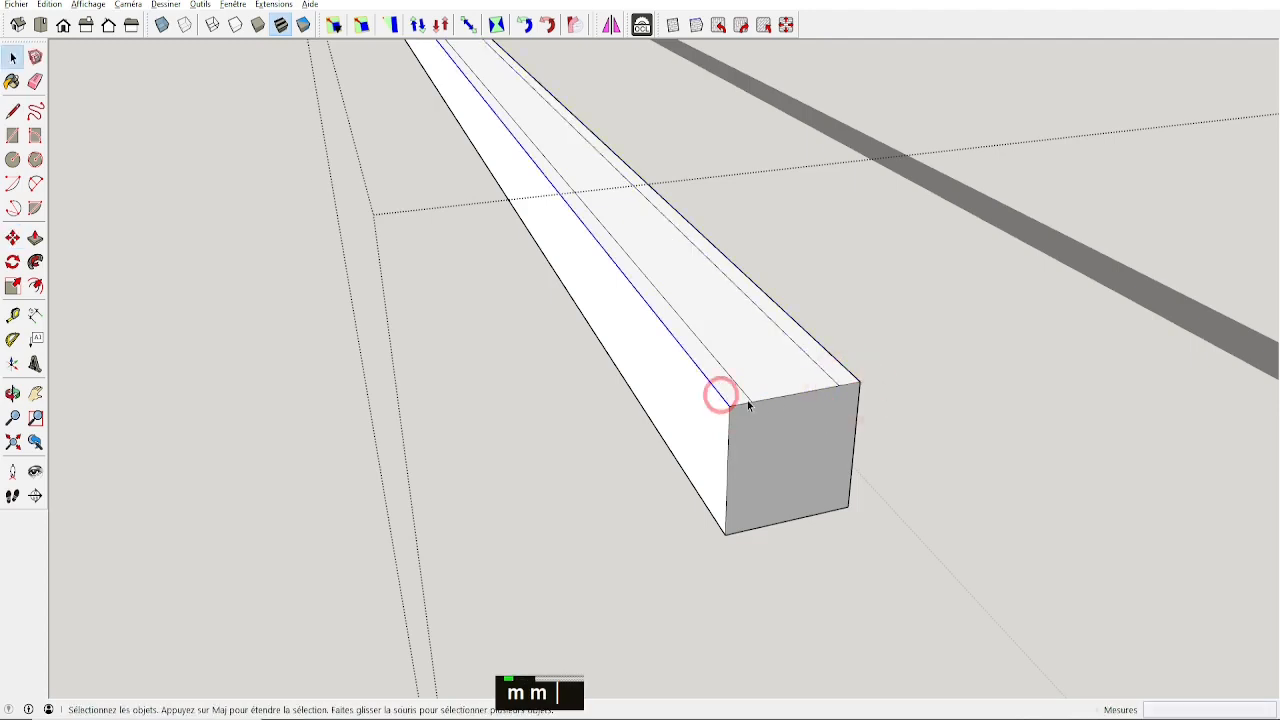
left_click(848, 379, "ctrl")
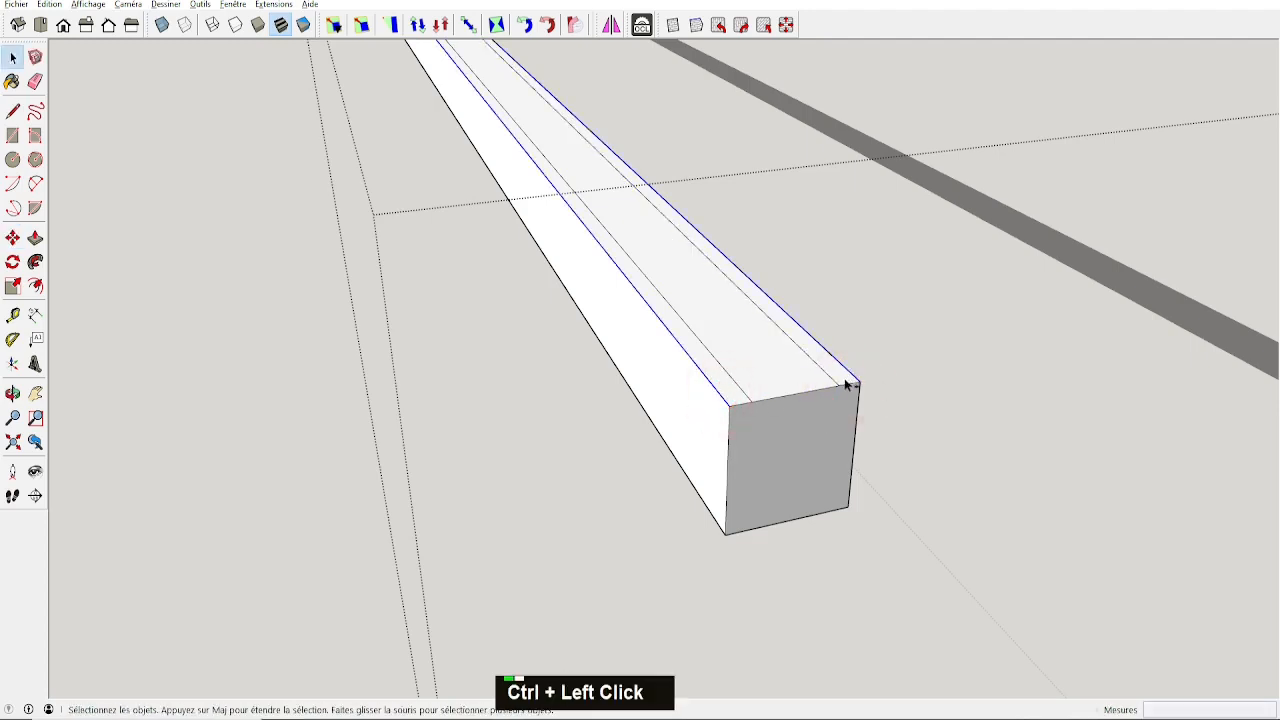
key("m")
left_click(731, 404)
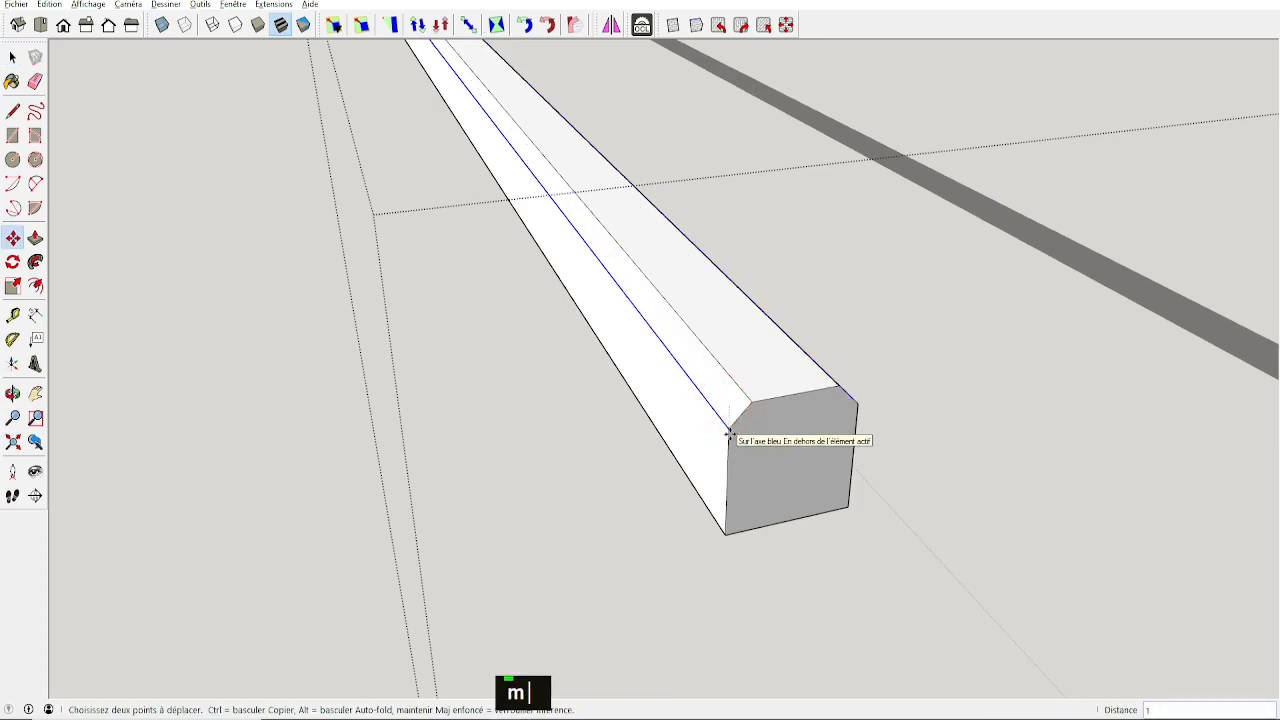
key("Return")
scroll(730, 434, "down", 1)
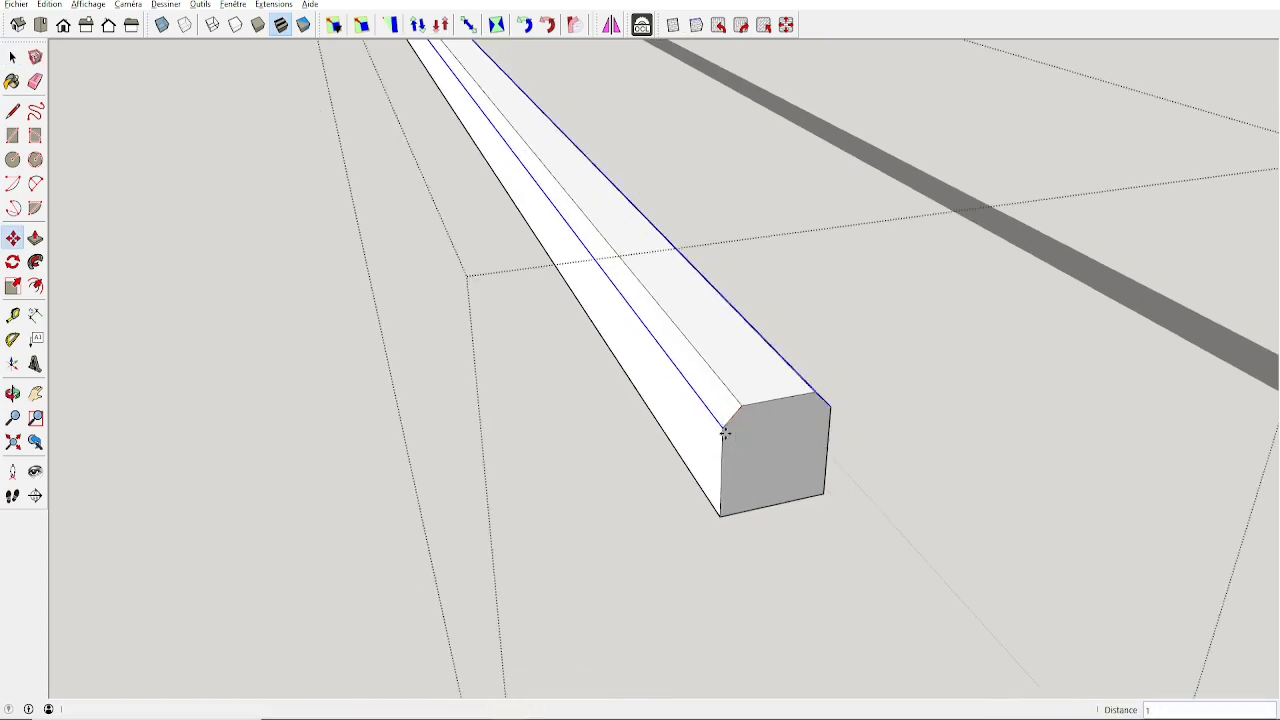
key("space")
Push/Pull the rail's underside downward by 5 and leave the rail and cabinet components.
scroll(580, 346, "down", 2)
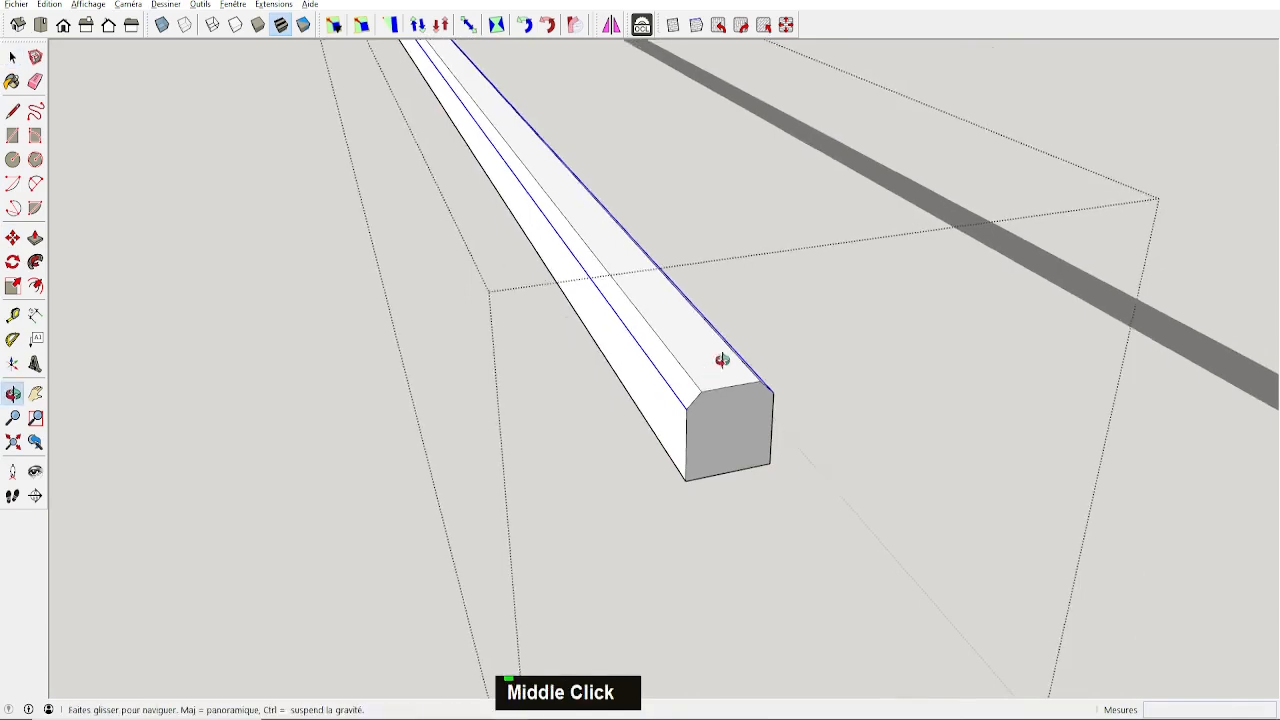
middle_click_drag(723, 360, 709, 486)
key("p")
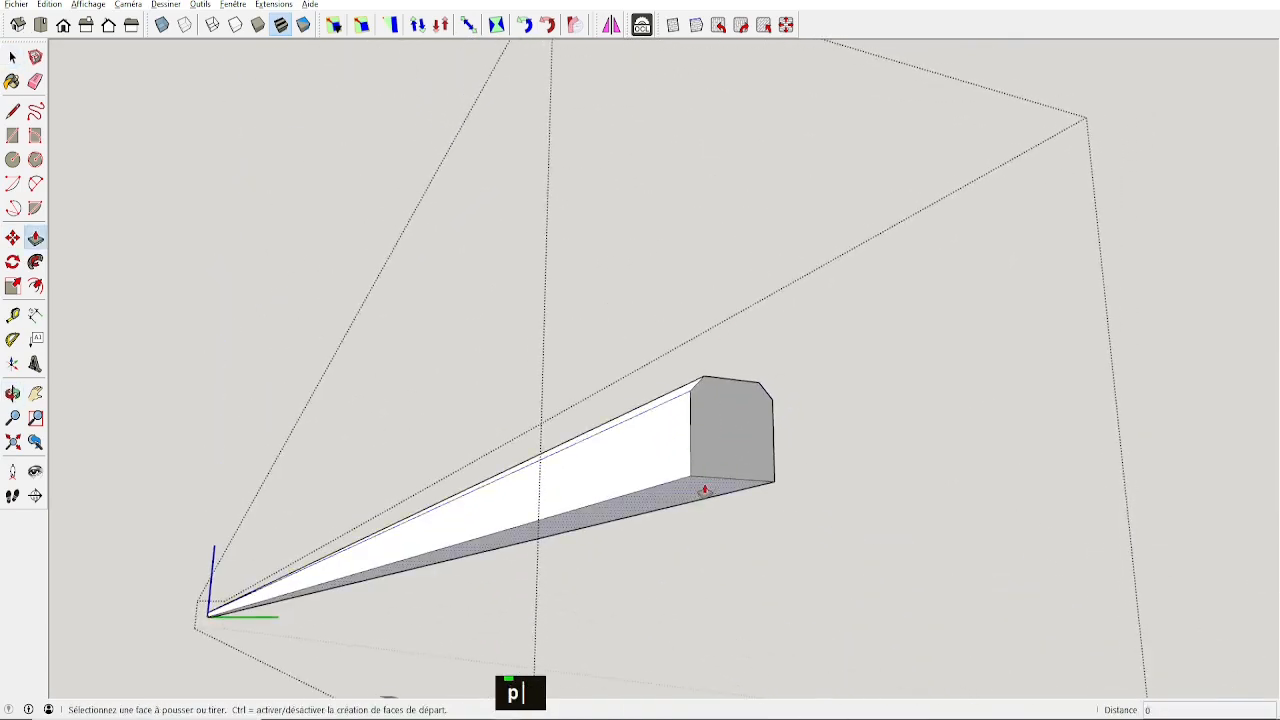
left_click(706, 491)
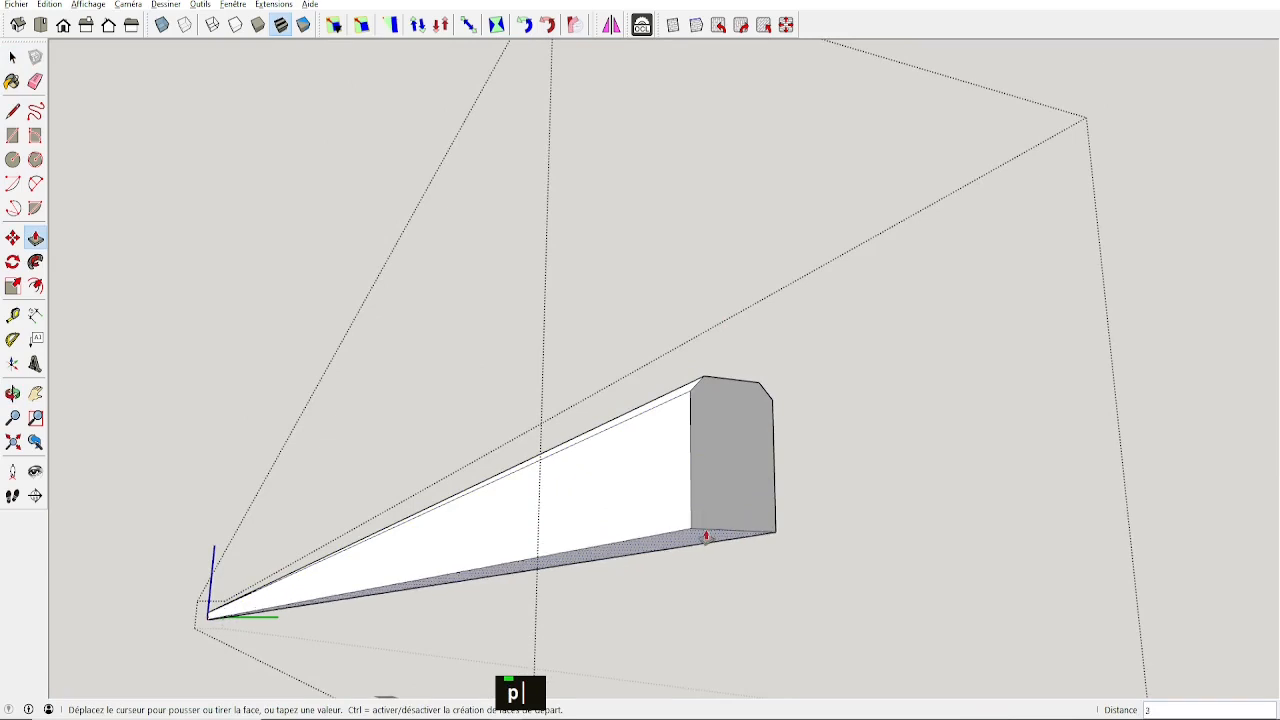
type("5")
key("Return")
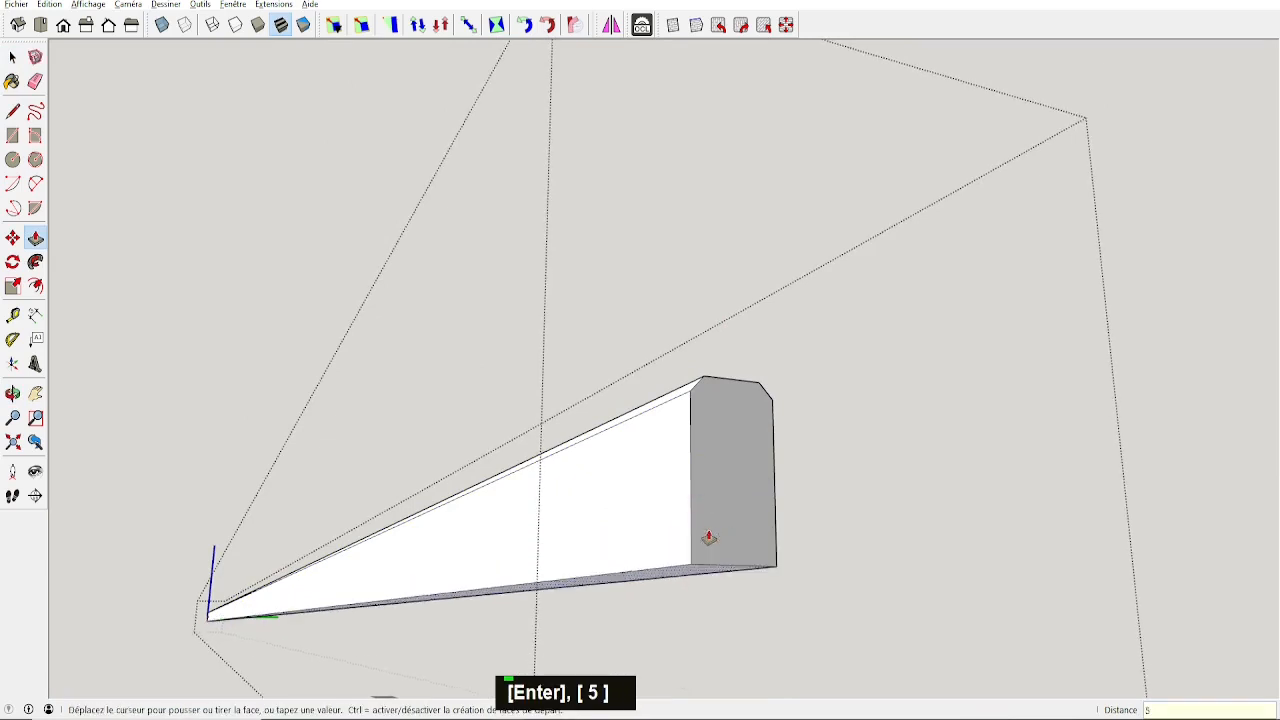
key("space")
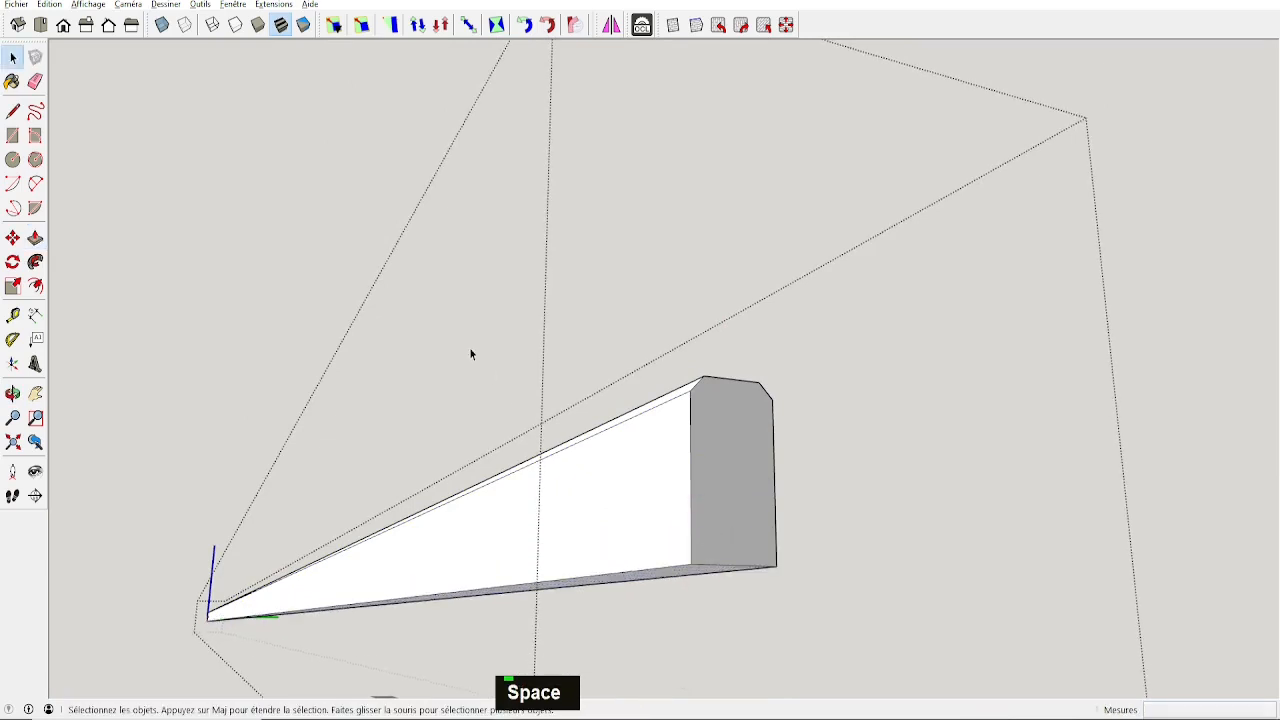
scroll(465, 349, "down", 5)
middle_click_drag(460, 354, 557, 350, "shift")
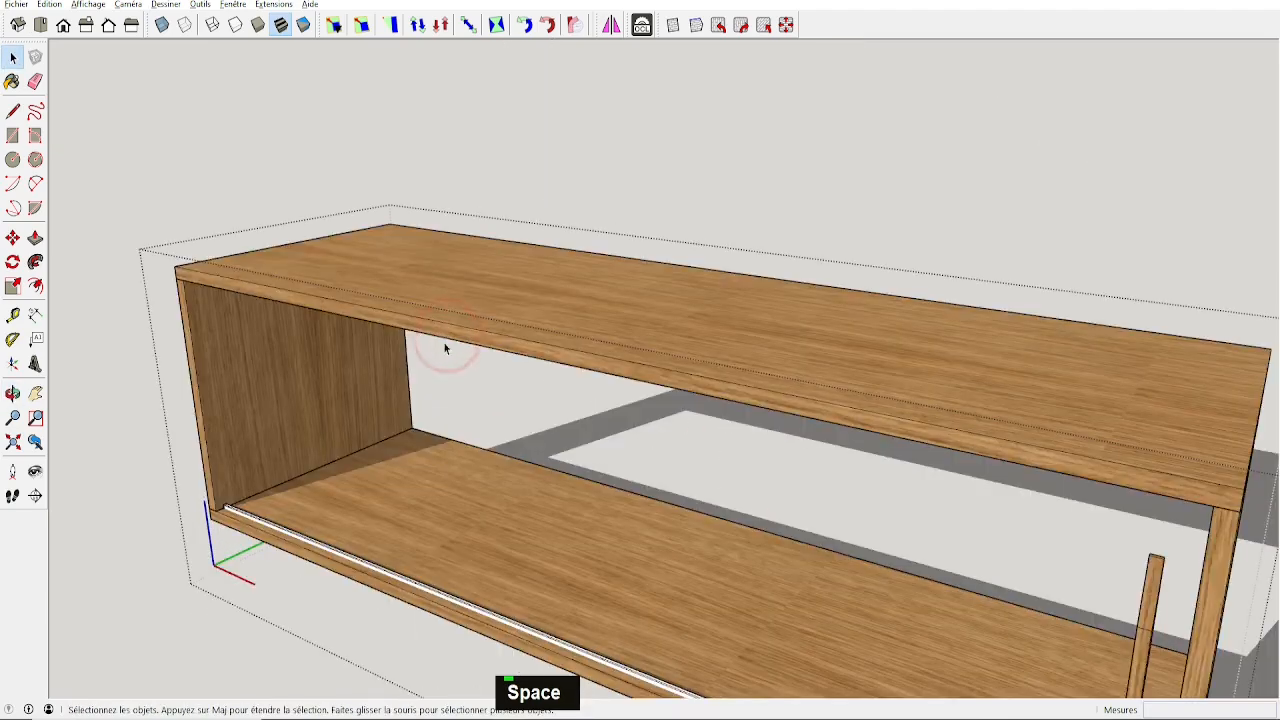
middle_click_drag(443, 349, 184, 339)
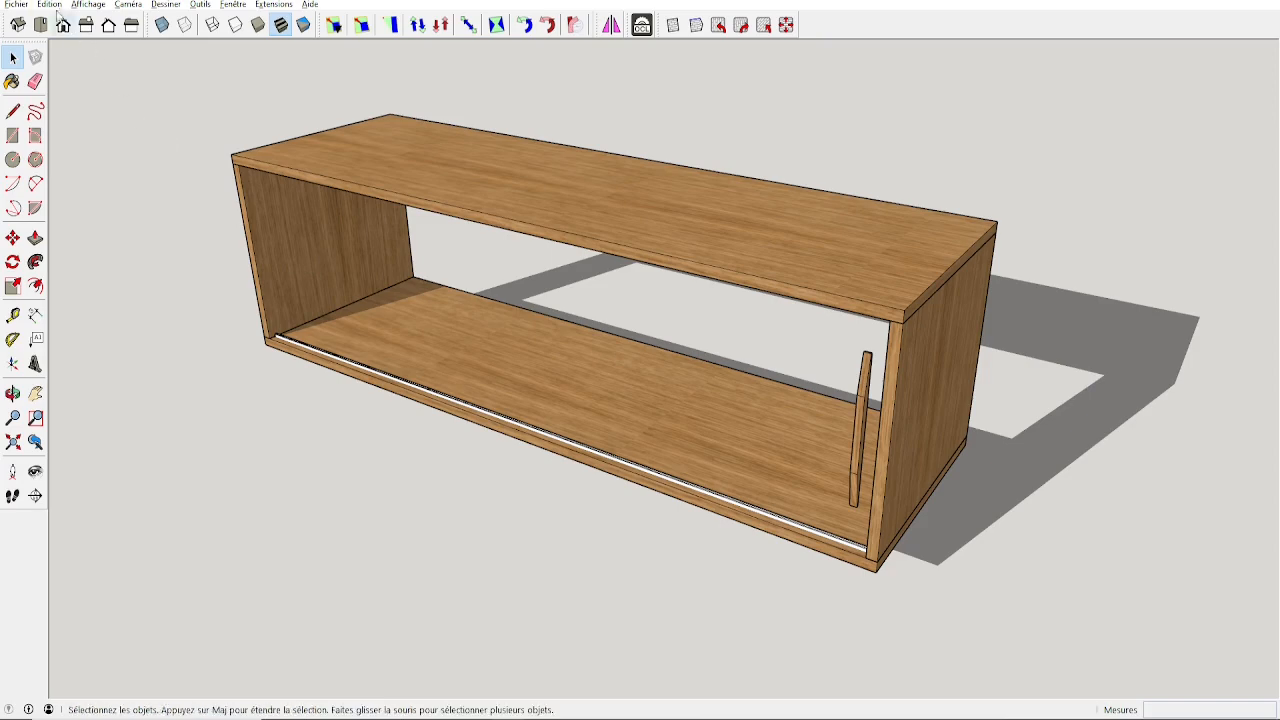
Turn on the display of hidden geometry to see the hidden sliding door in the cabinet.
left_click(50, 5)
mouse_move(106, 206)
left_click(280, 237)
left_click(86, 6)
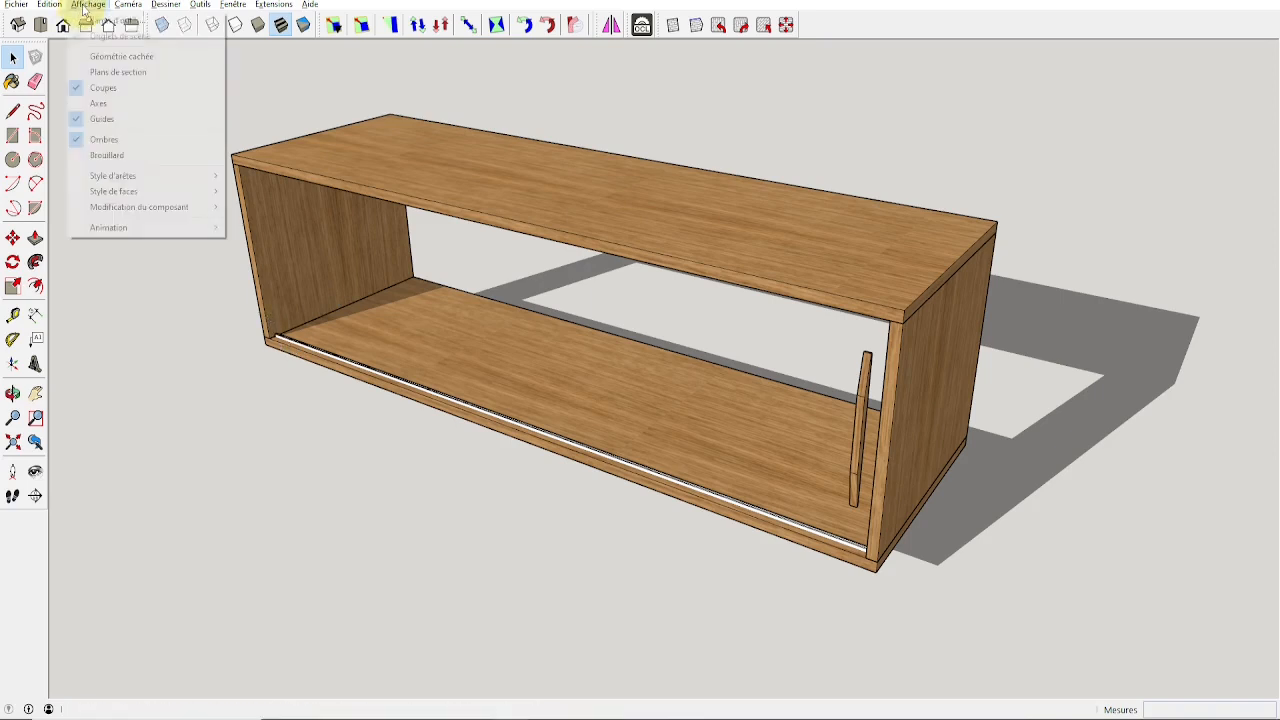
left_click(100, 58)
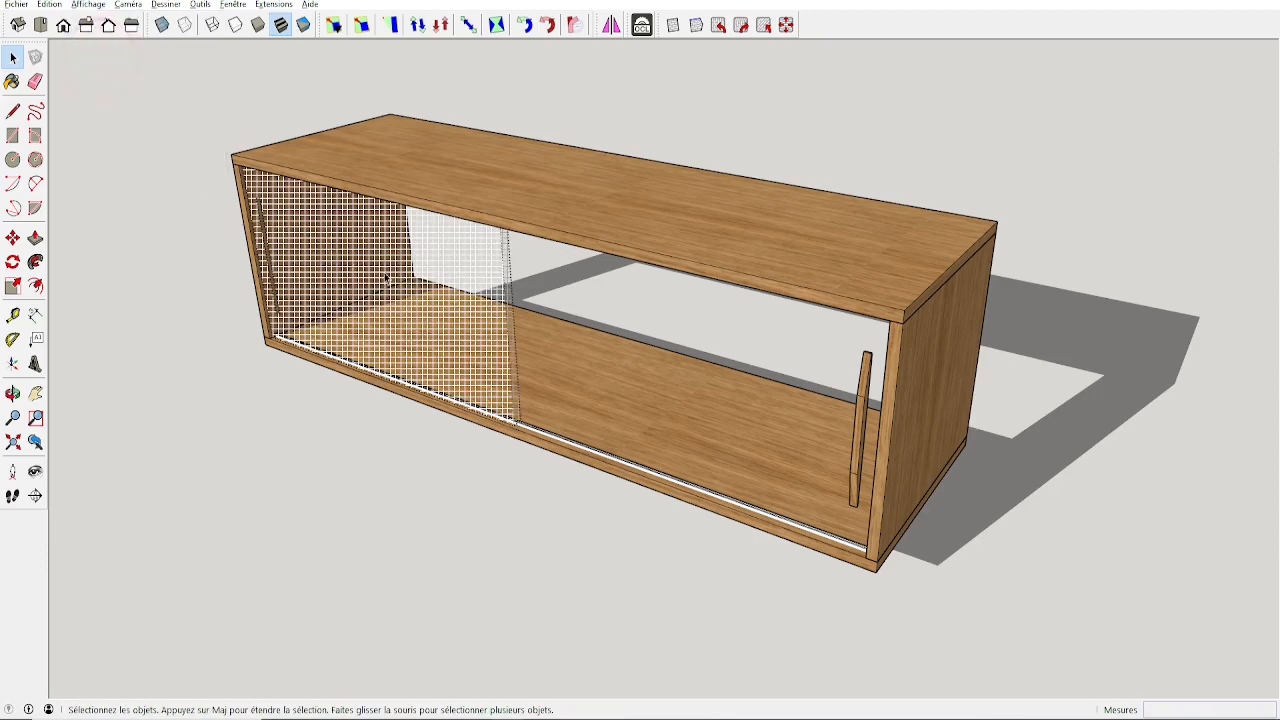
mouse_move(457, 281)
middle_mouse_down()
mouse_move(430, 285)
mouse_move(451, 277)
middle_mouse_up()
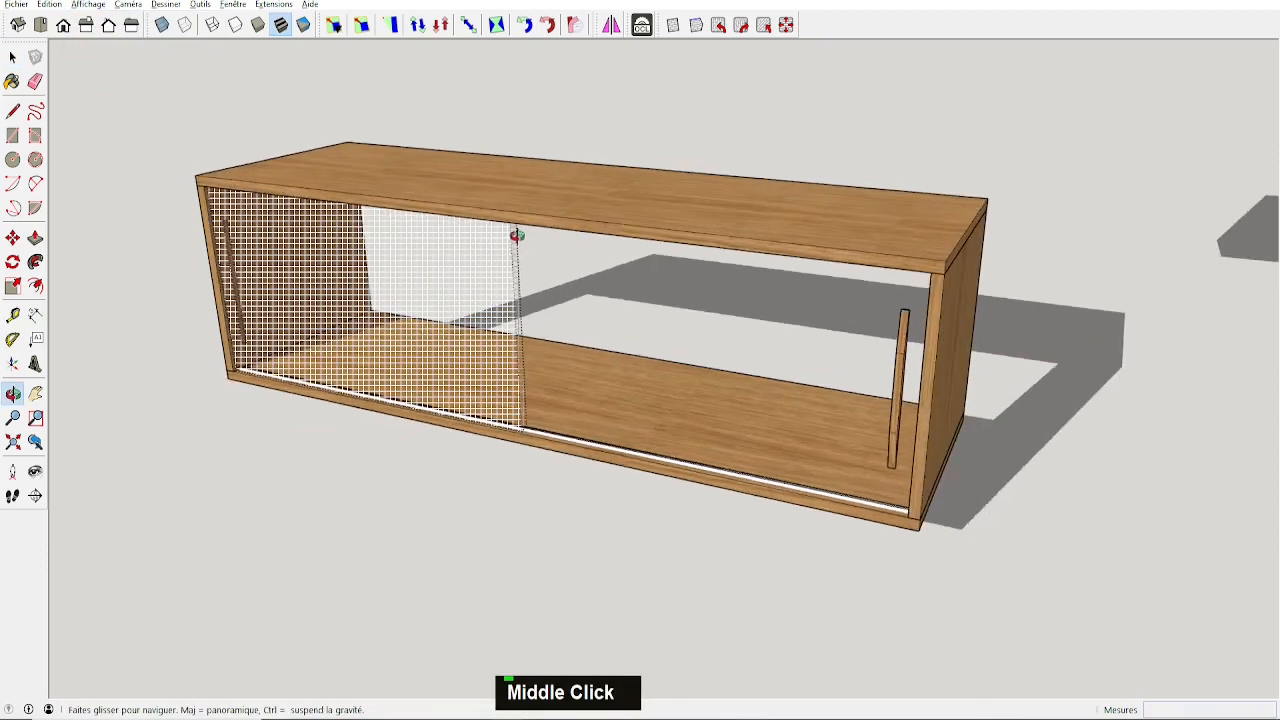
left_click(453, 280)
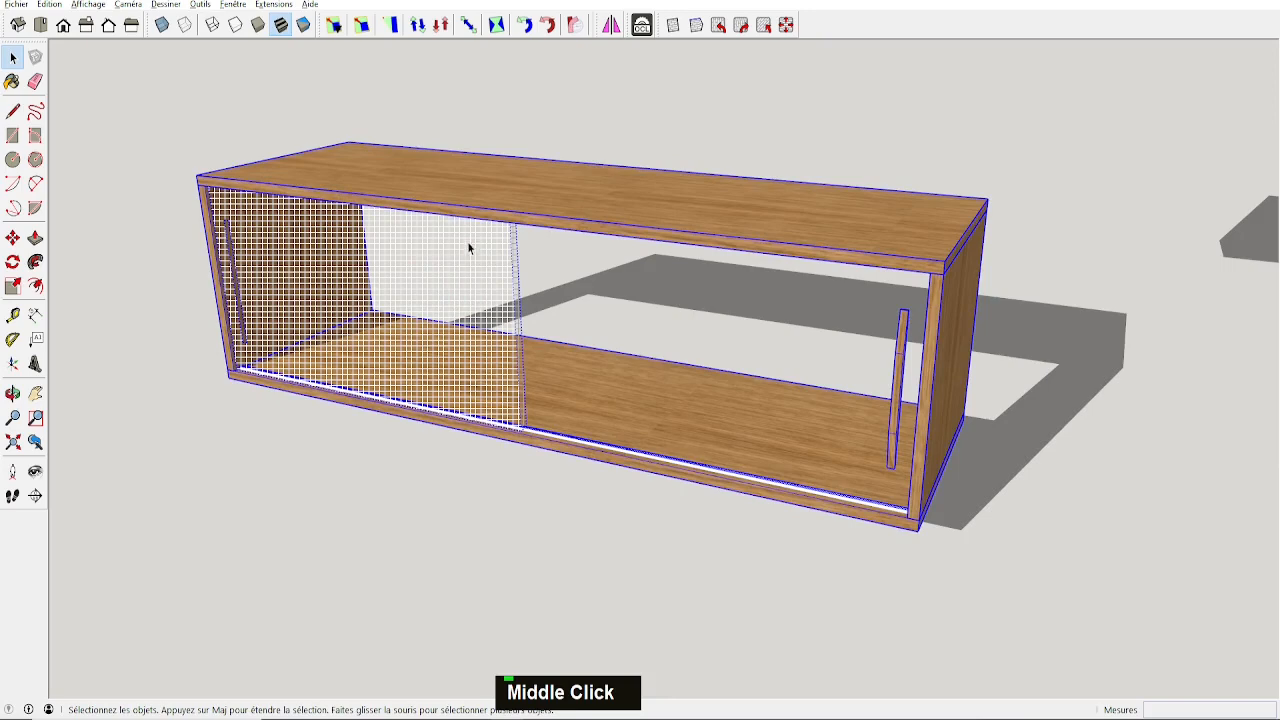
left_click(180, 140)
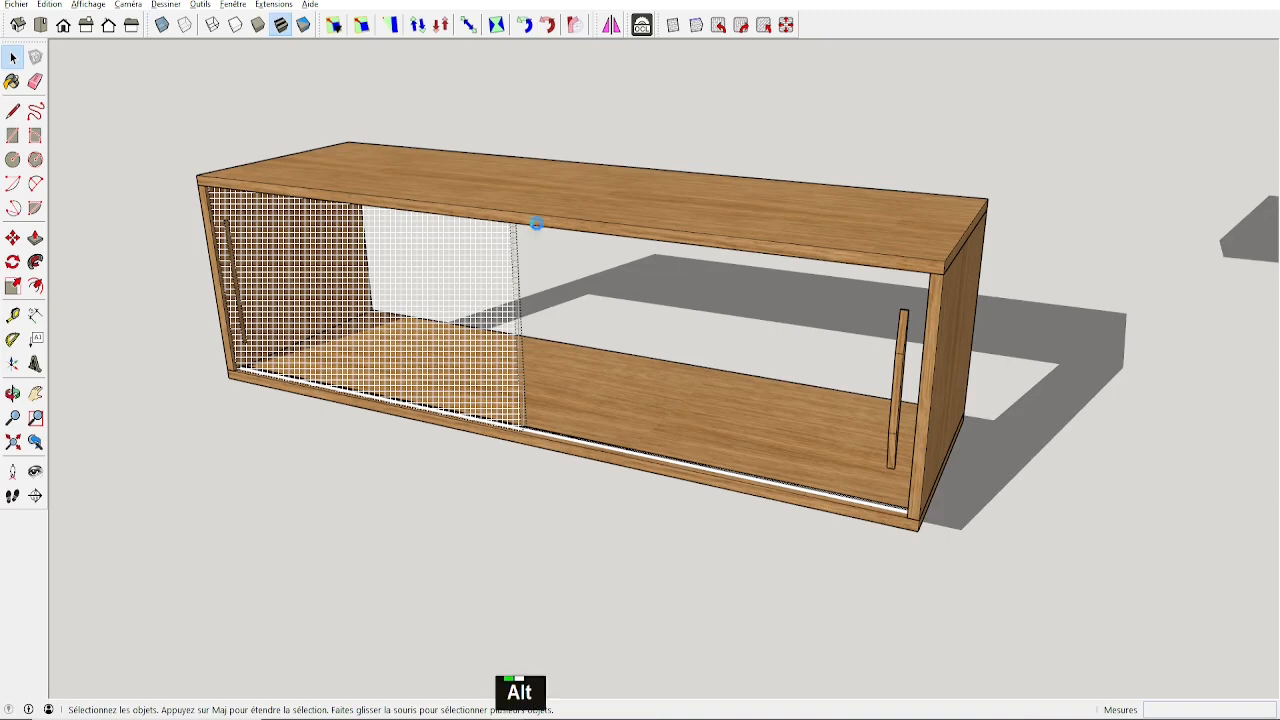
Show the default tray and expand the MeubleBas component in the model structure.
key("alt+f")
left_click(1062, 184)
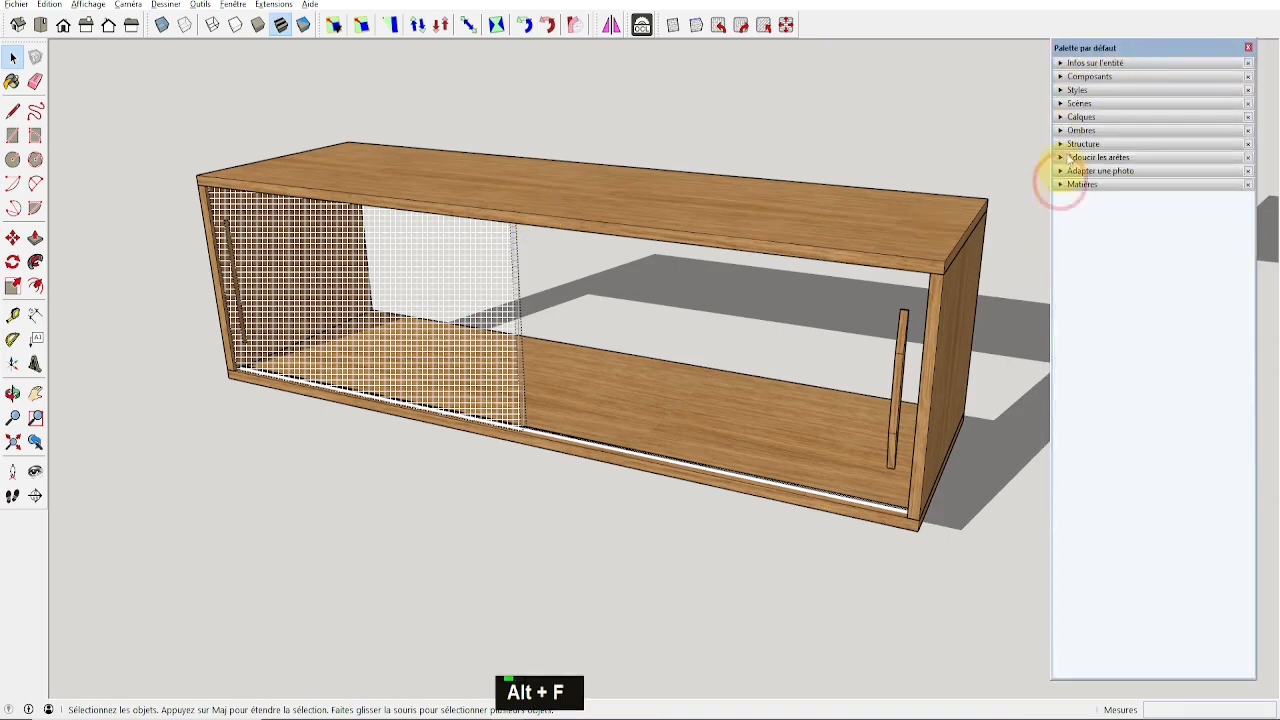
left_click(1066, 143)
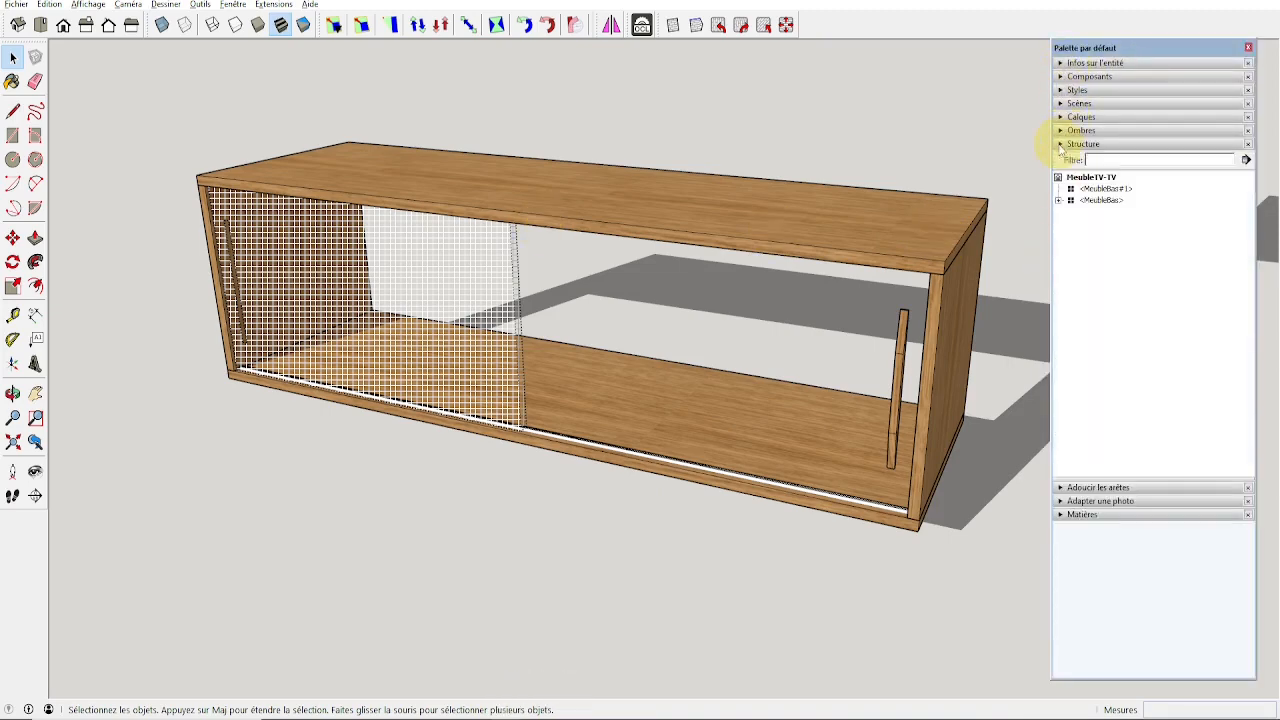
left_click(1059, 200)
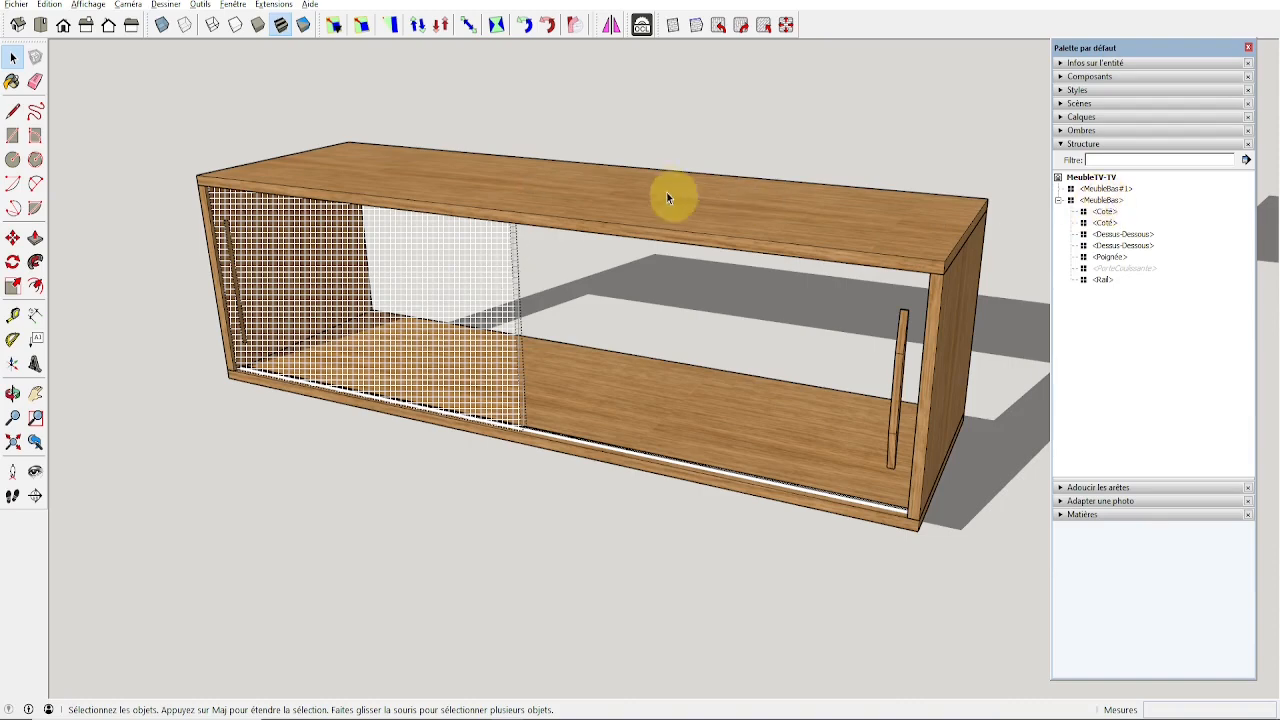
Turn off the hidden geometry display and unhide the sliding door inside the MeubleBas component.
key("space")
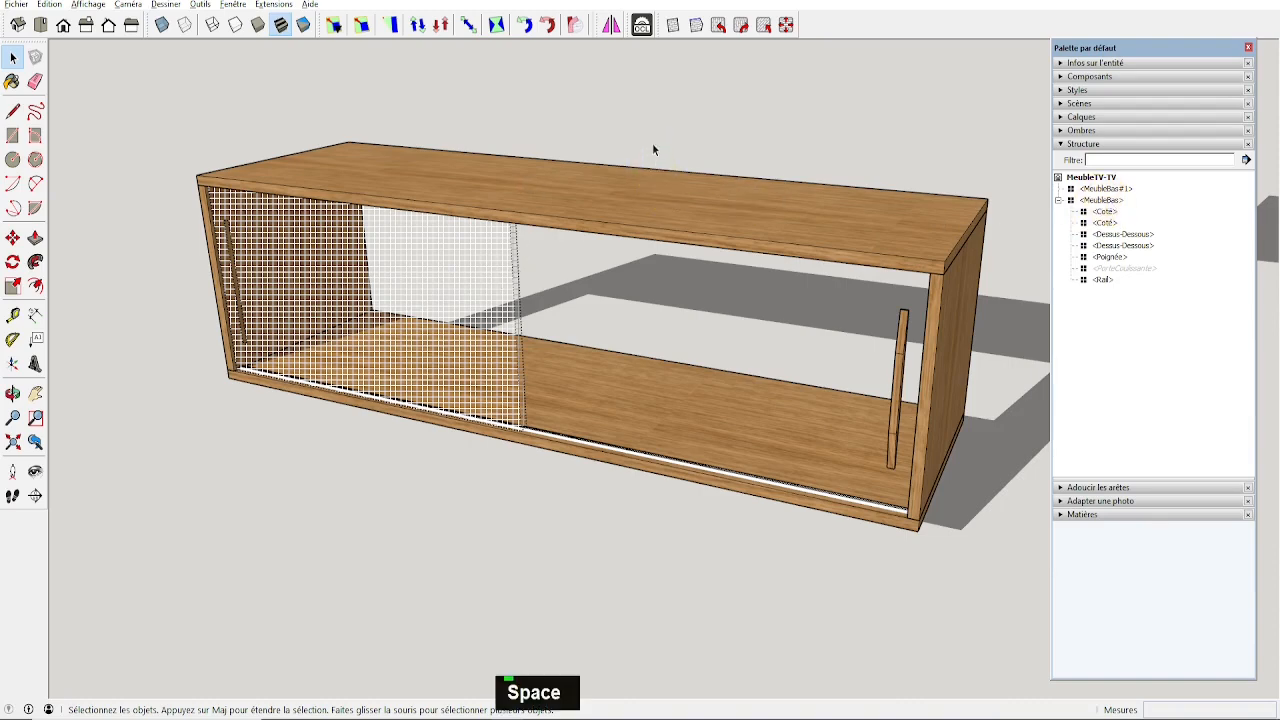
left_click(88, 4)
left_click(74, 56)
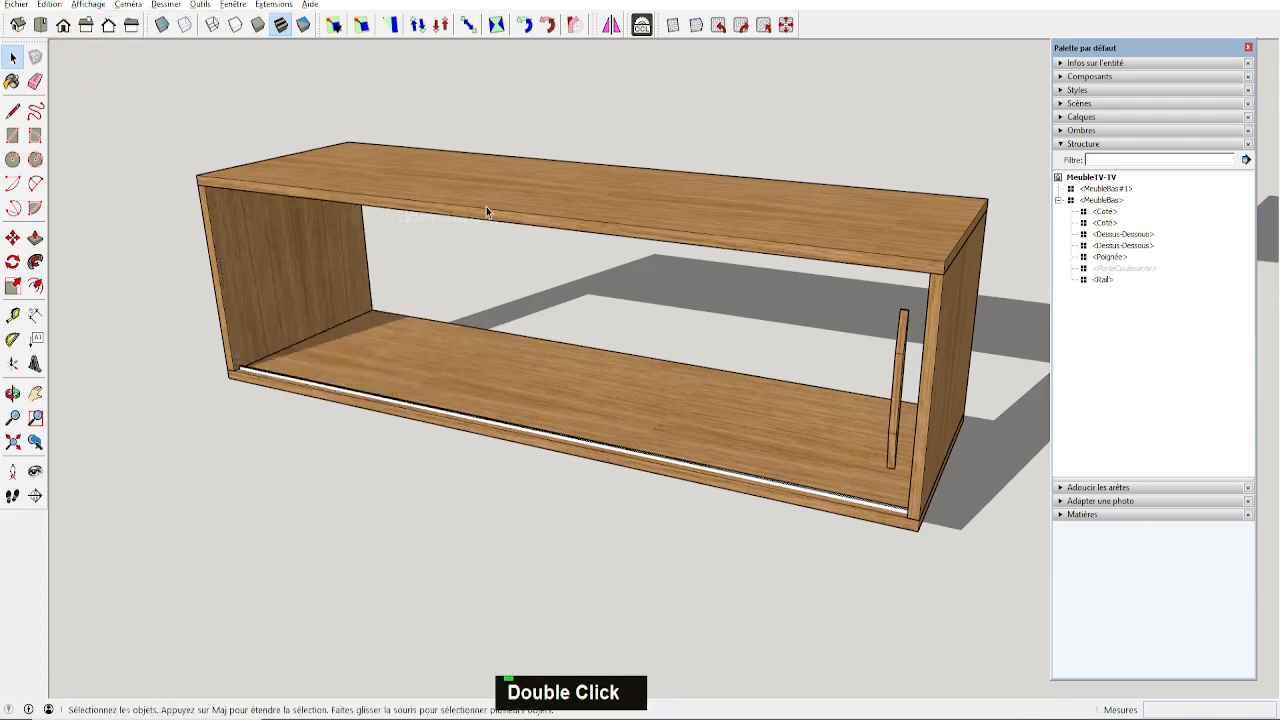
left_click(487, 211)
double_click(487, 211)
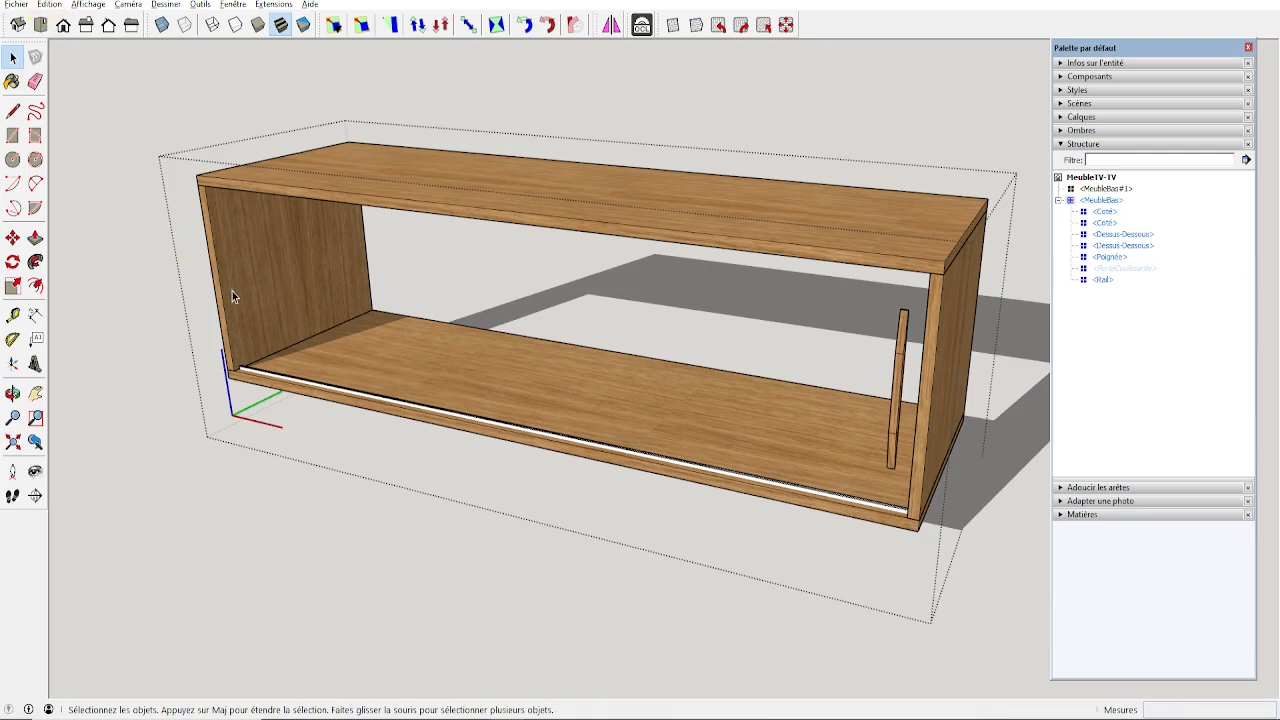
key("alt+r")
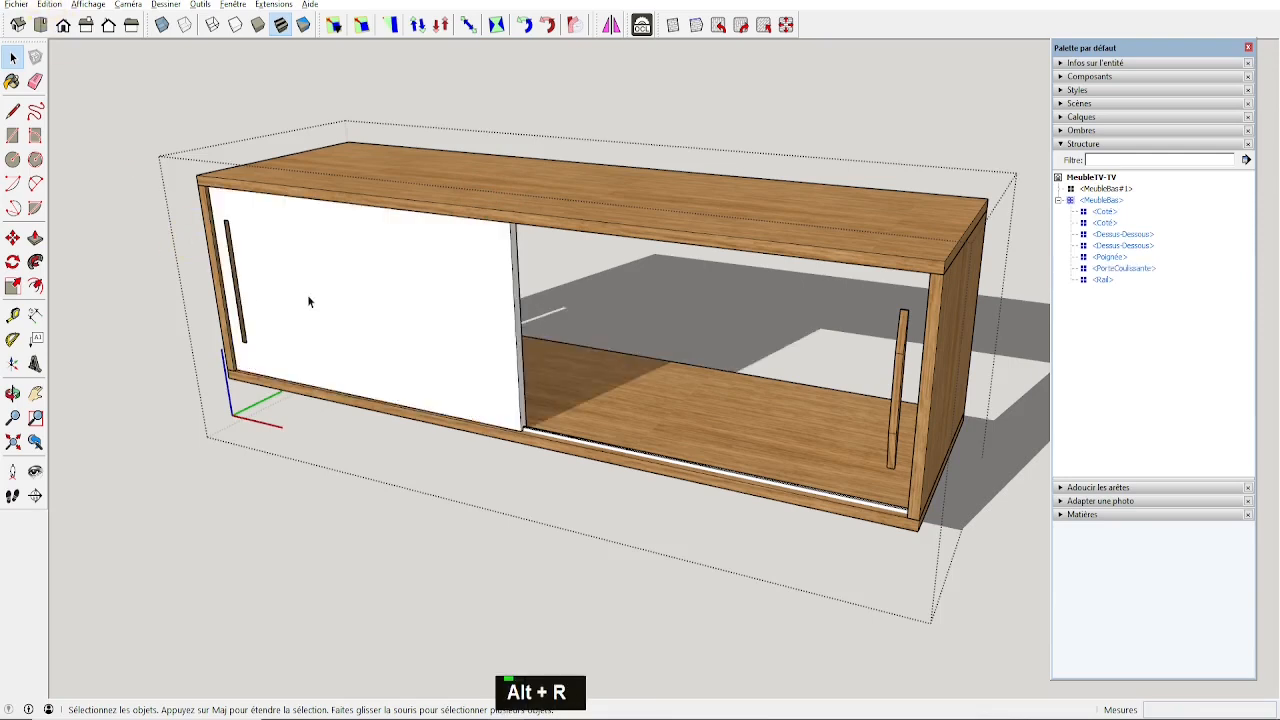
Open the sliding door component for editing and remove the vertical handle recess from its front face.
middle_click_drag(472, 342, 414, 366)
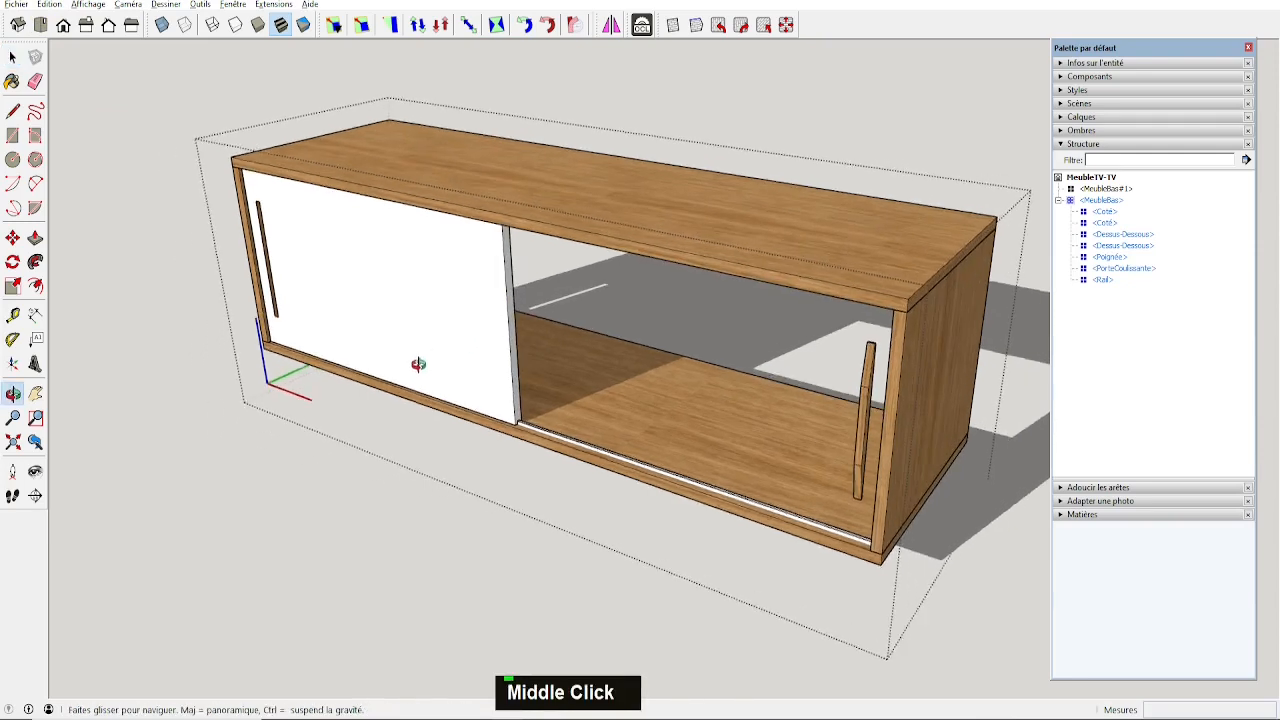
double_click(460, 317)
middle_click_drag(312, 321, 254, 334)
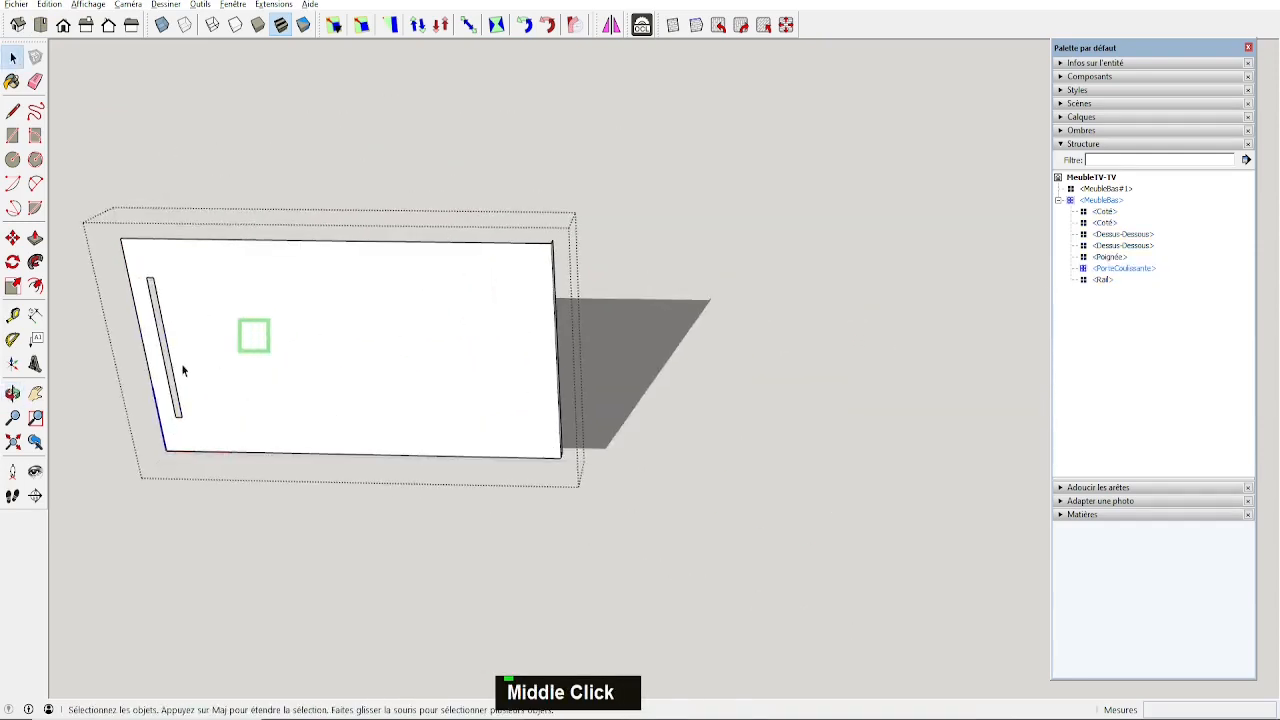
left_click(182, 419)
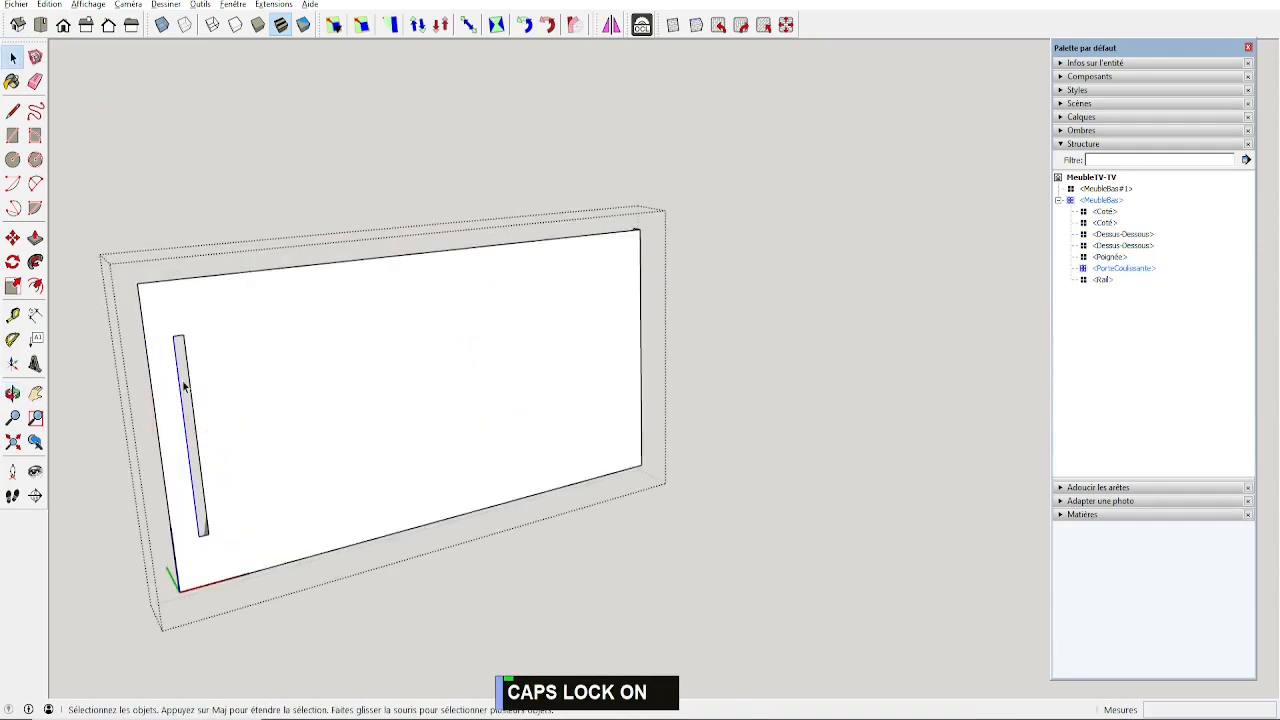
key("m")
left_click(174, 337)
left_click(183, 337)
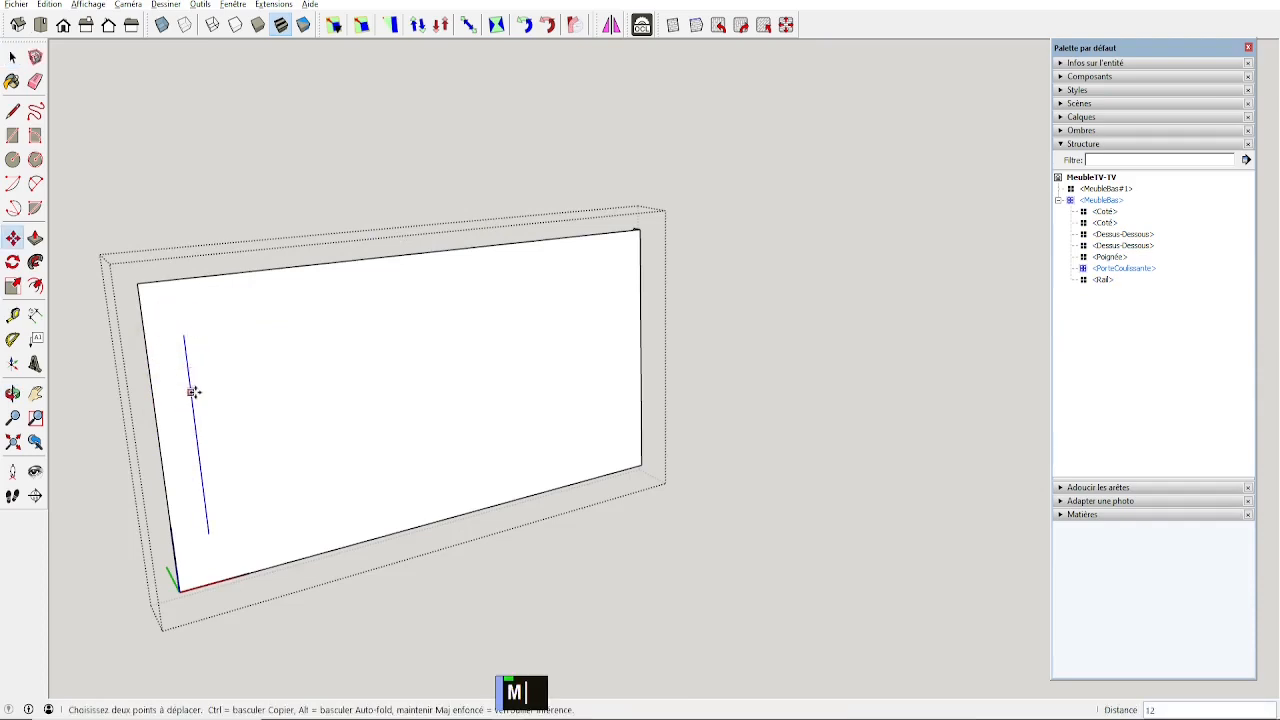
key("Delete")
Push/Pull the sliding door's narrow end face 731 along the full length of the door to the opposite end.
middle_click_drag(308, 367, 553, 425)
key("space")
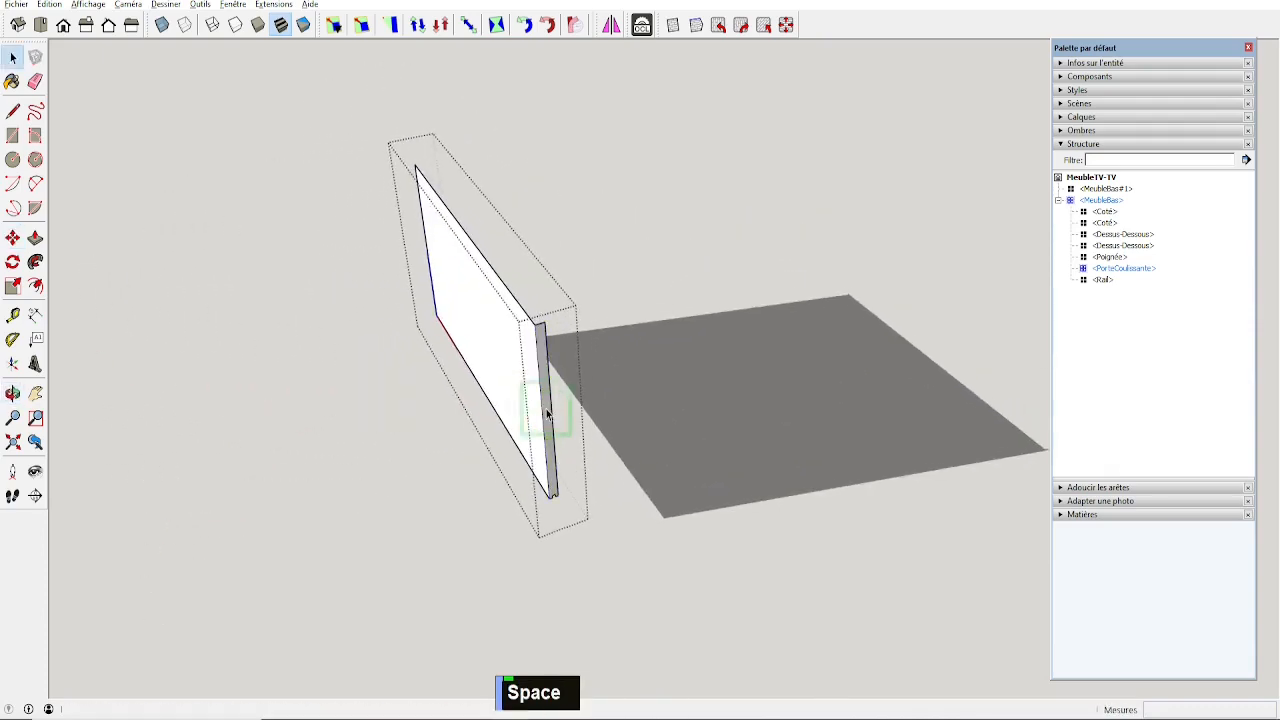
key("p")
left_click(548, 415)
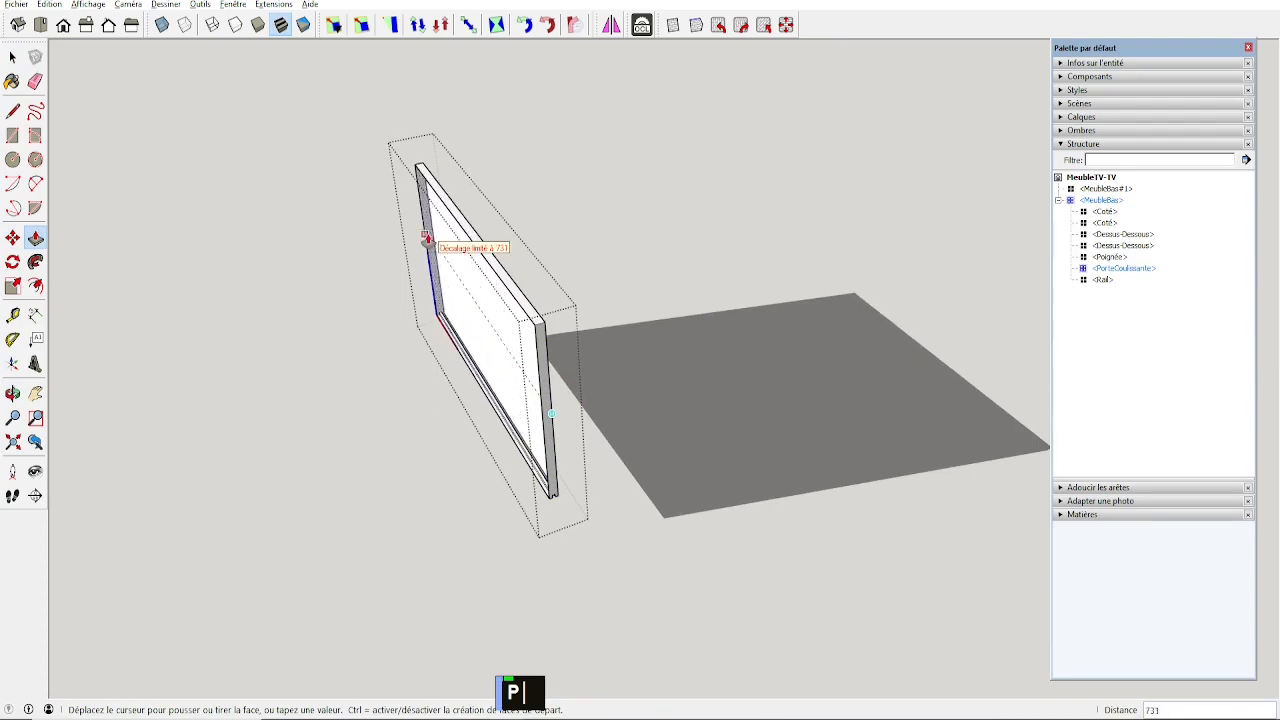
left_click(427, 237)
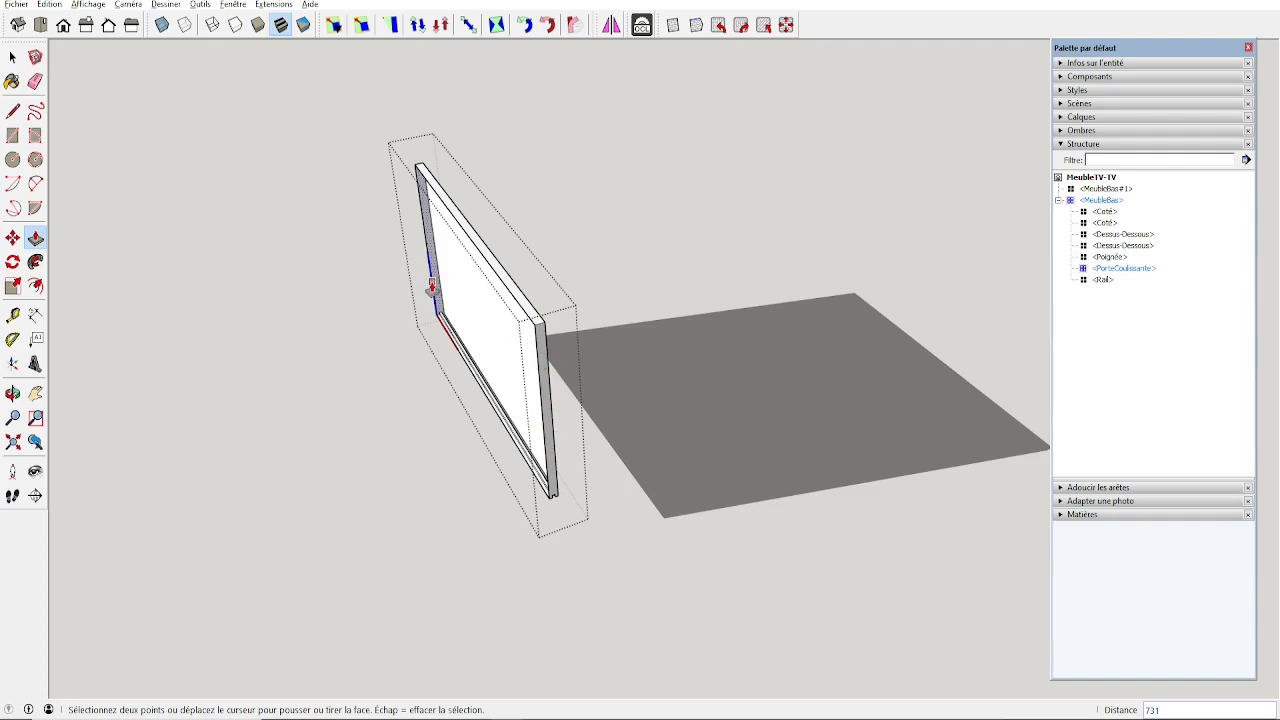
Redraw the vertical front edge at the door's end to close the front face.
key("l")
left_click(535, 325)
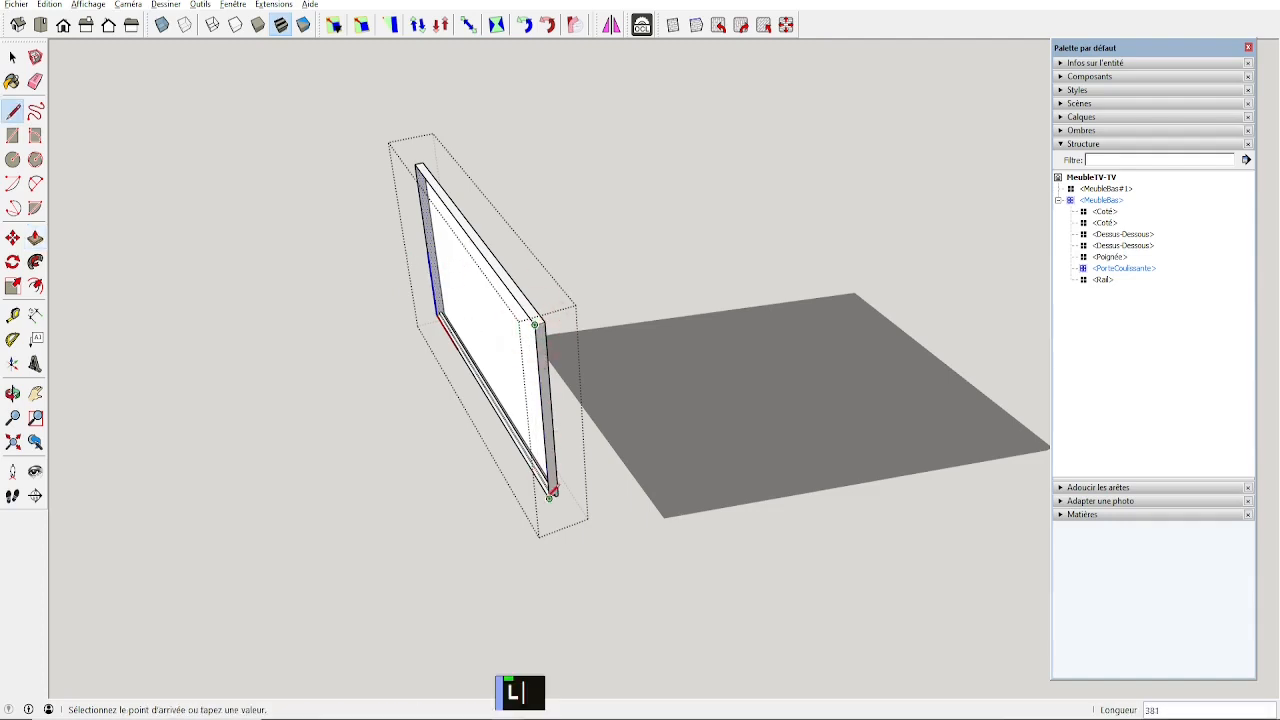
mouse_move(553, 490)
middle_mouse_down()
mouse_move(545, 400)
mouse_move(571, 260)
mouse_move(523, 371)
mouse_move(889, 278)
mouse_move(391, 306)
middle_mouse_up()
Push/Pull the bottom strip on the front side of the door's groove upward by 1.
scroll(446, 354, "up", 4)
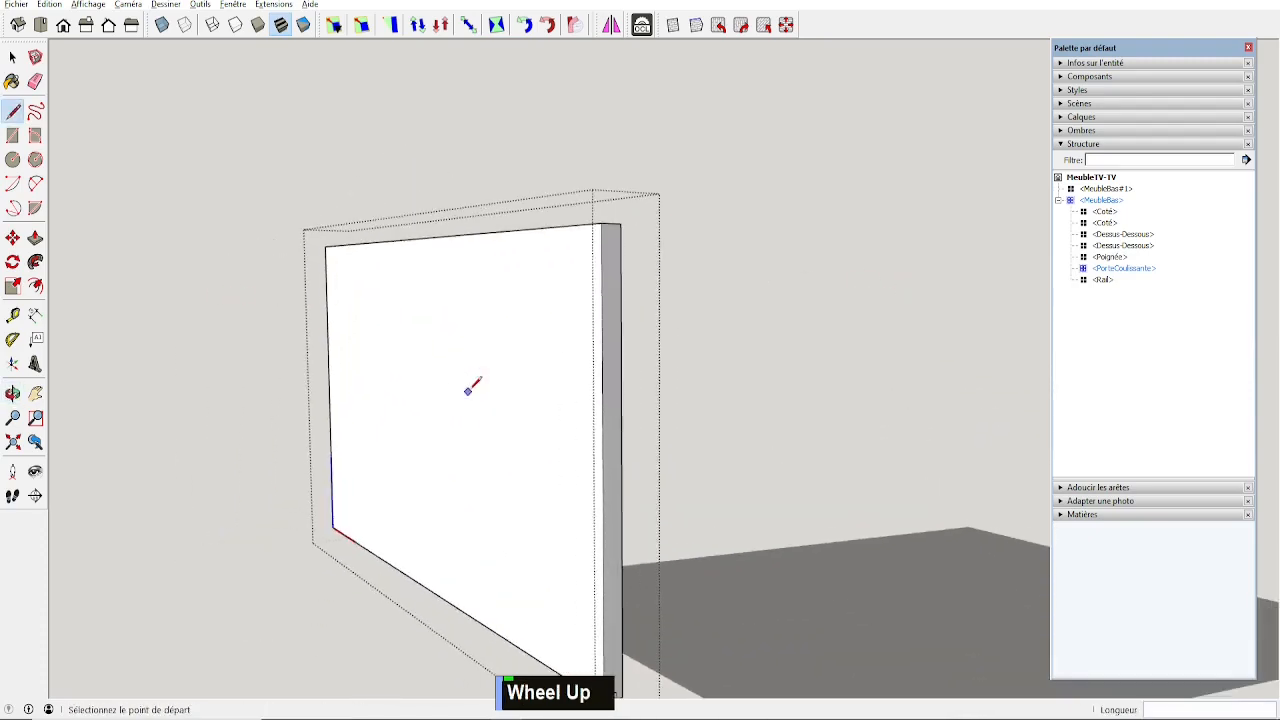
middle_click_drag(470, 389, 444, 214, "shift")
scroll(426, 314, "up", 1, "shift")
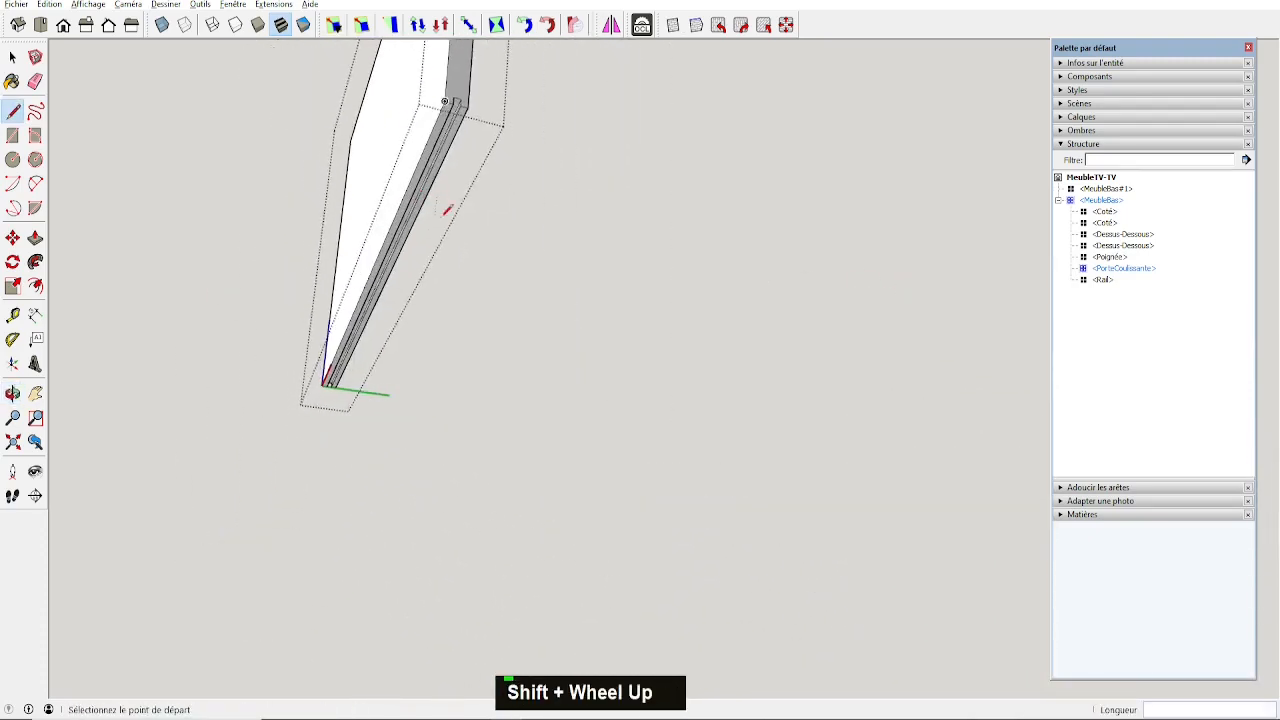
scroll(449, 120, "up", 3)
middle_click_drag(457, 126, 448, 205)
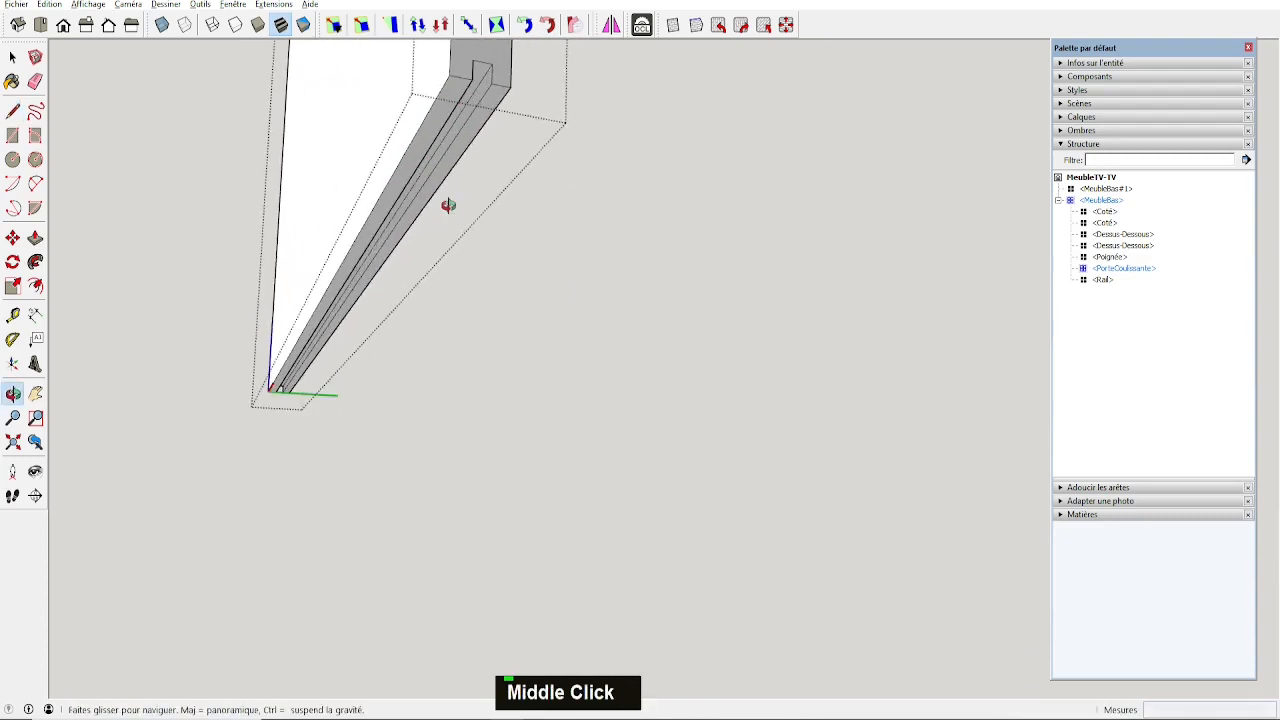
scroll(448, 205, "up", 1)
key("m")
key("p")
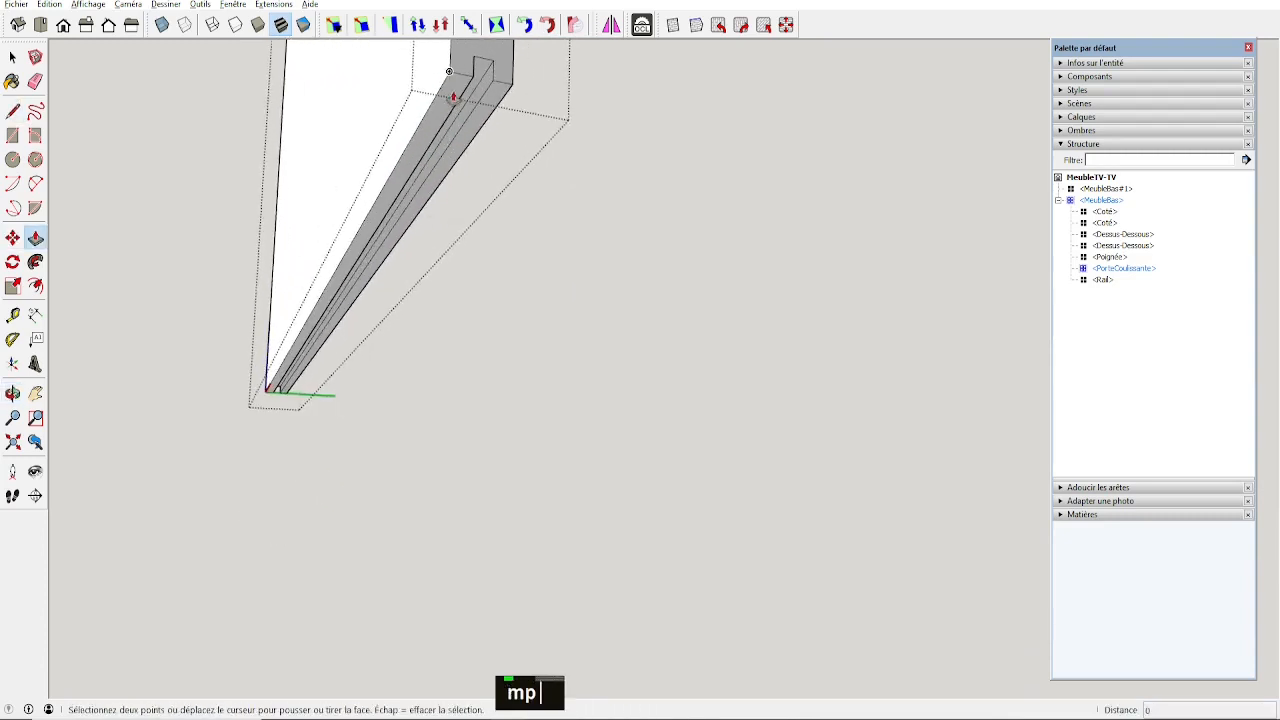
key("space")
left_click(456, 91)
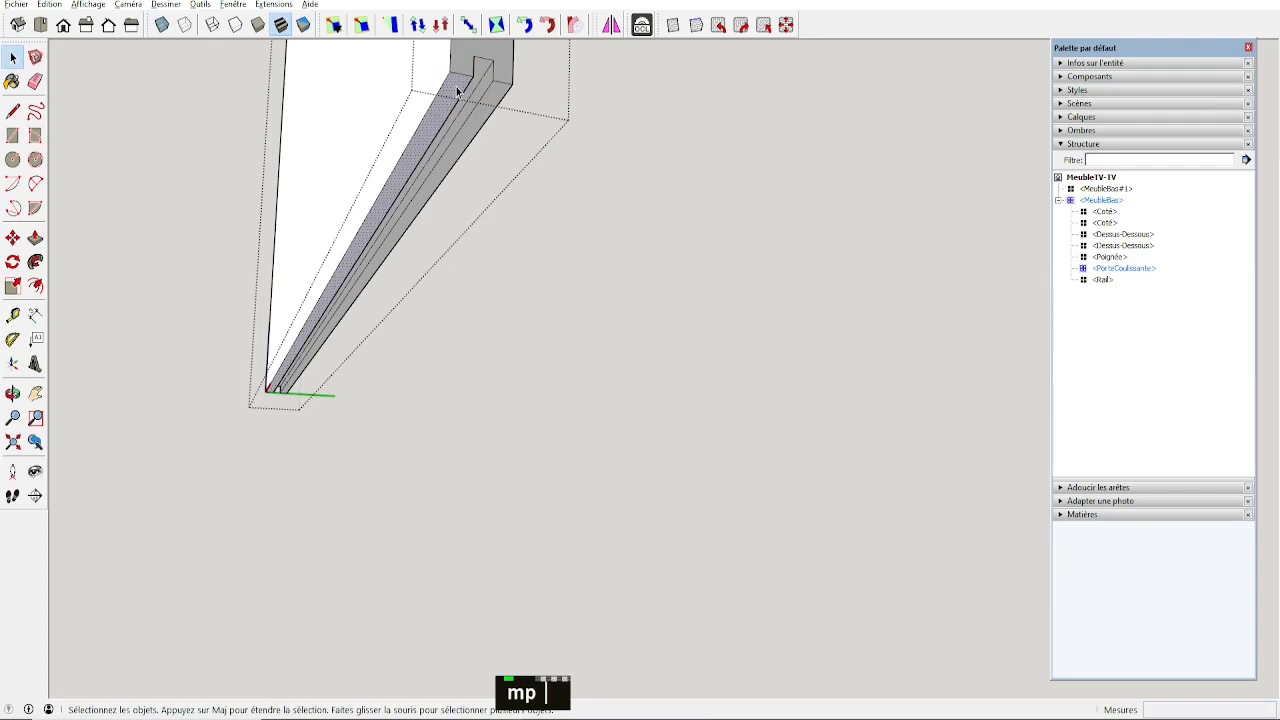
key("p")
left_click(456, 90)
key("Return")
type("1")
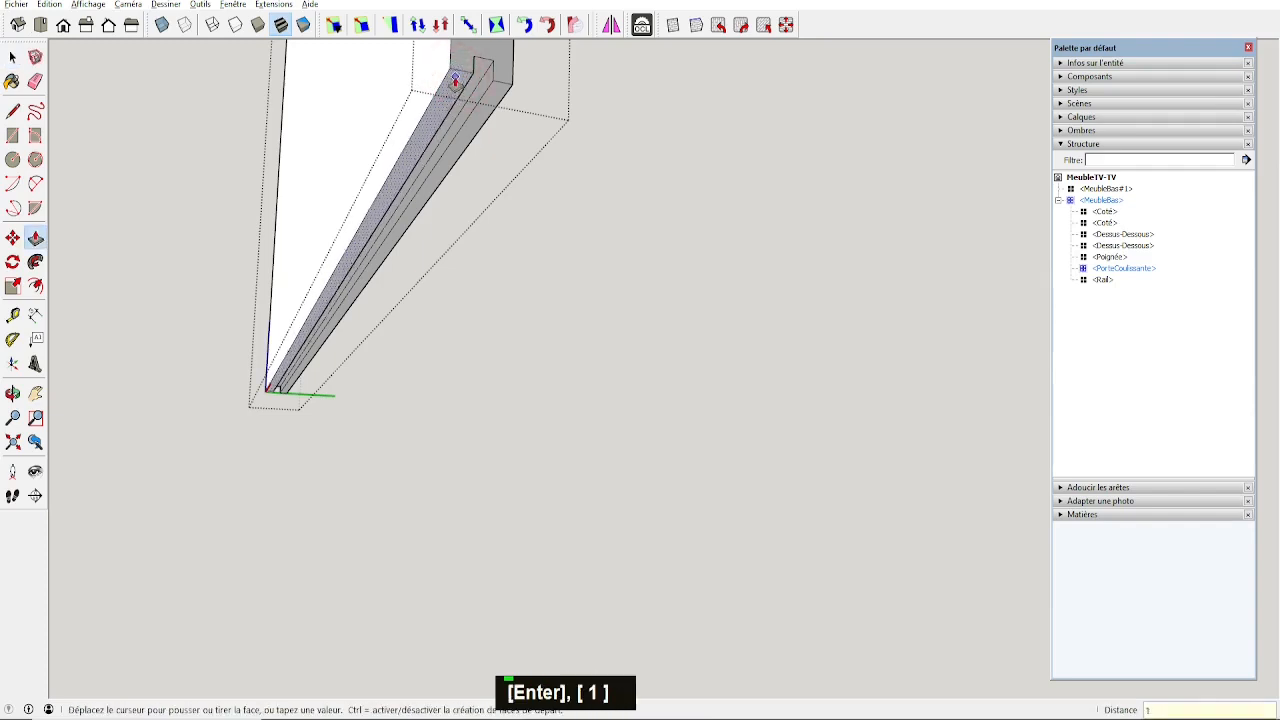
Repeat the same 1 Push/Pull on the bottom strip on the back side of the door's groove.
key("space")
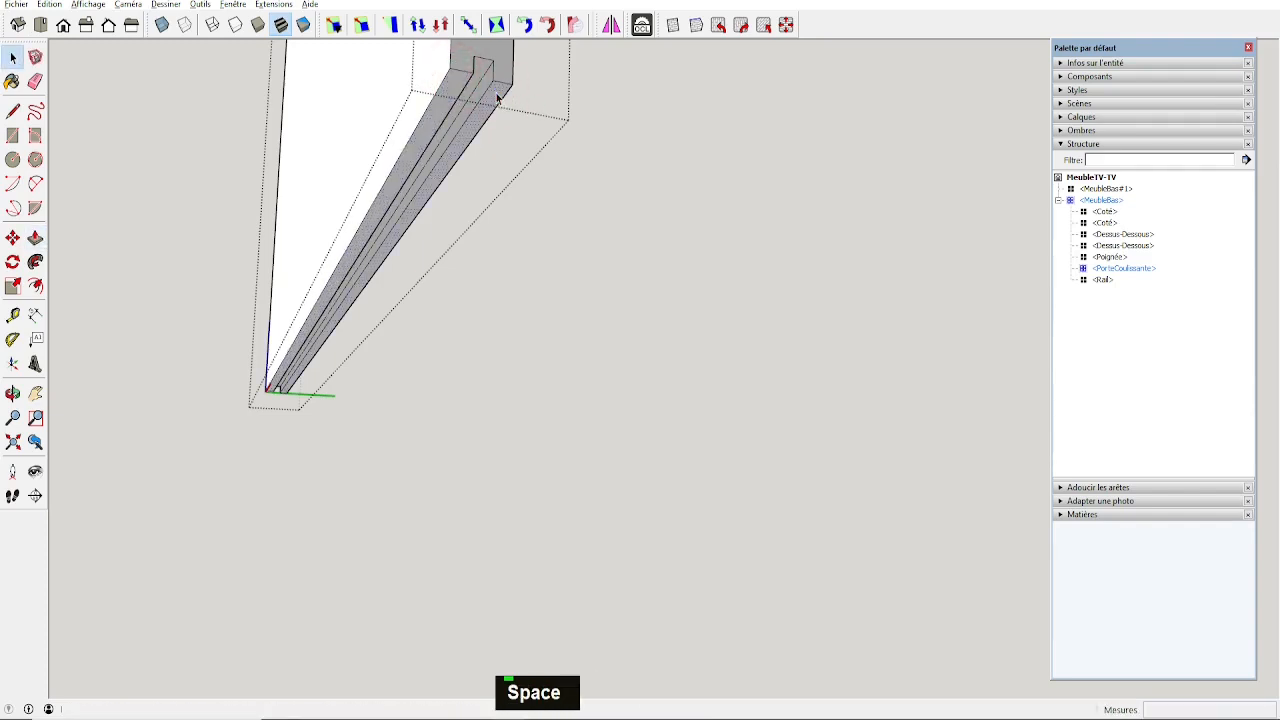
key("p")
double_click(497, 97)
scroll(423, 196, "down", 4)
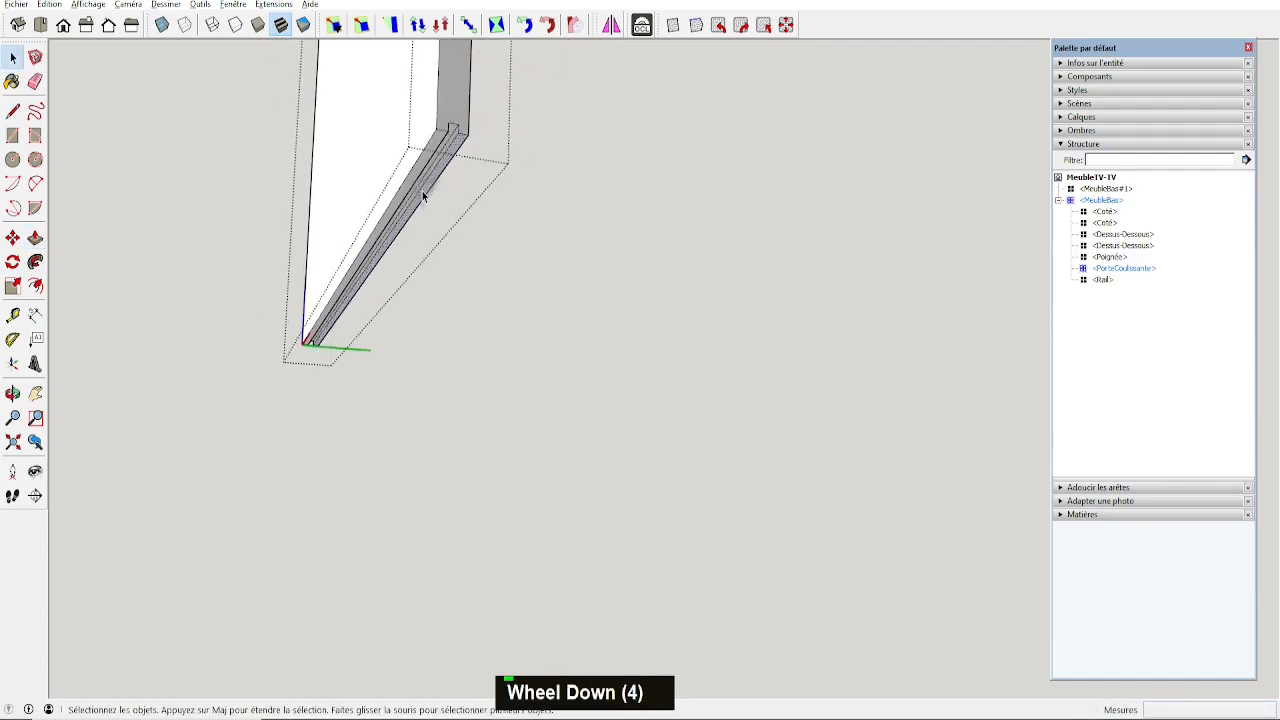
Measure the depth of the groove in the underside of the sliding door.
scroll(423, 196, "down", 1)
middle_click_drag(423, 196, 436, 250)
scroll(423, 230, "down", 1)
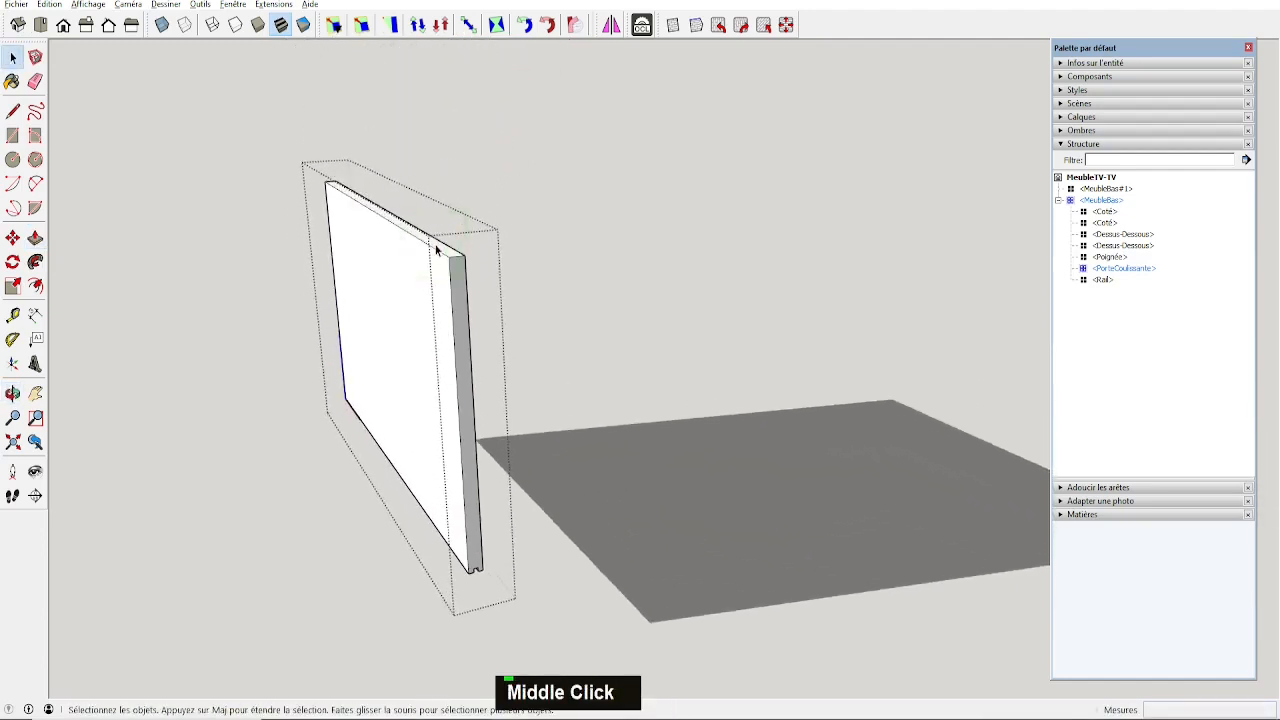
scroll(478, 570, "up", 5)
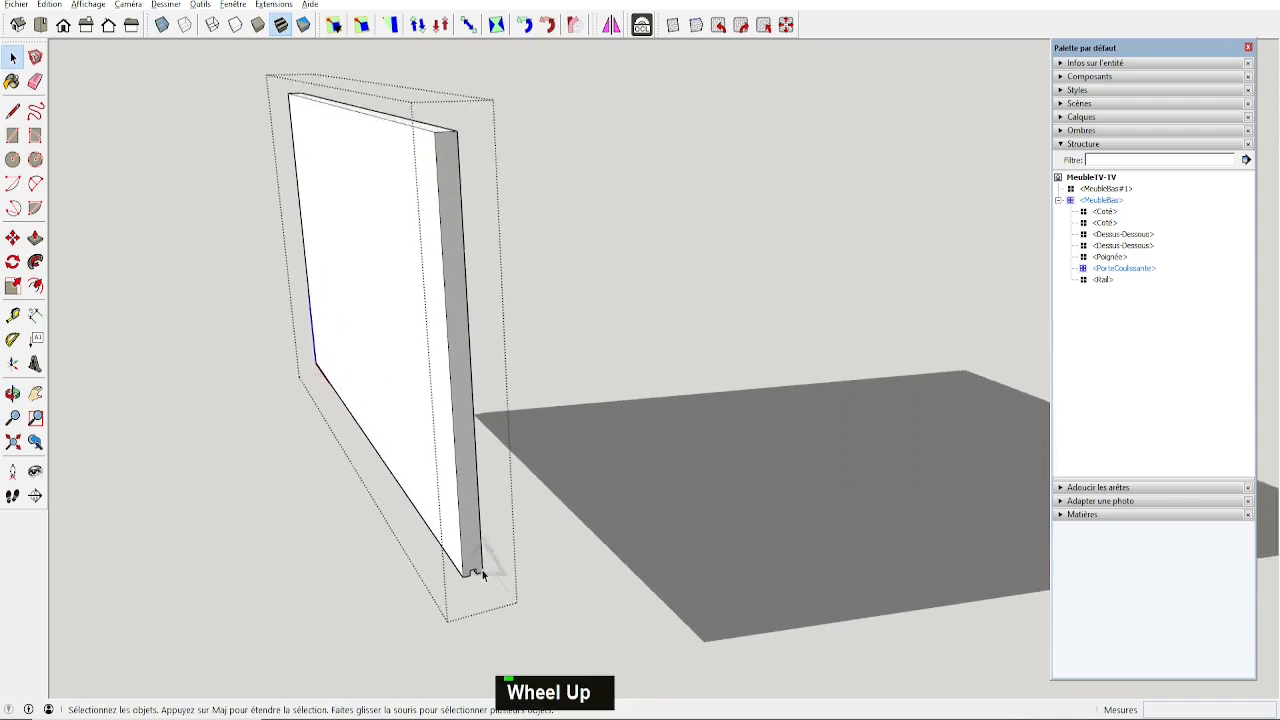
key("t")
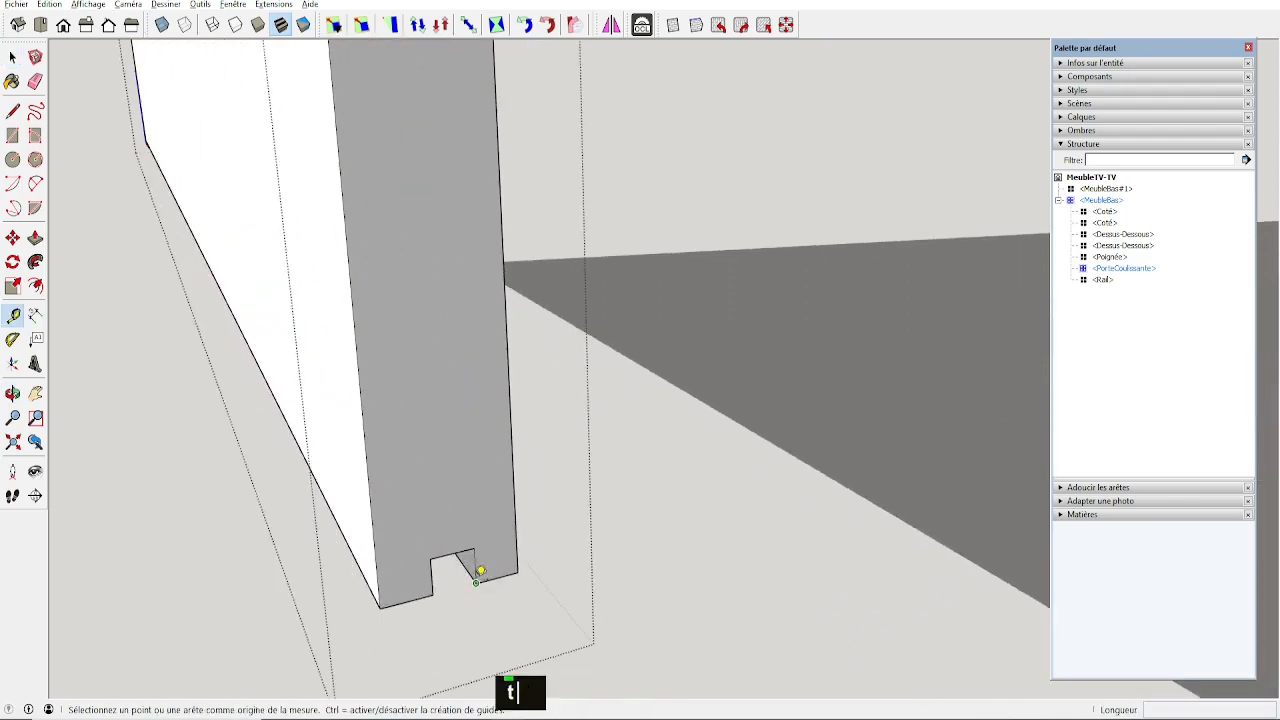
left_click(476, 582)
key("space")
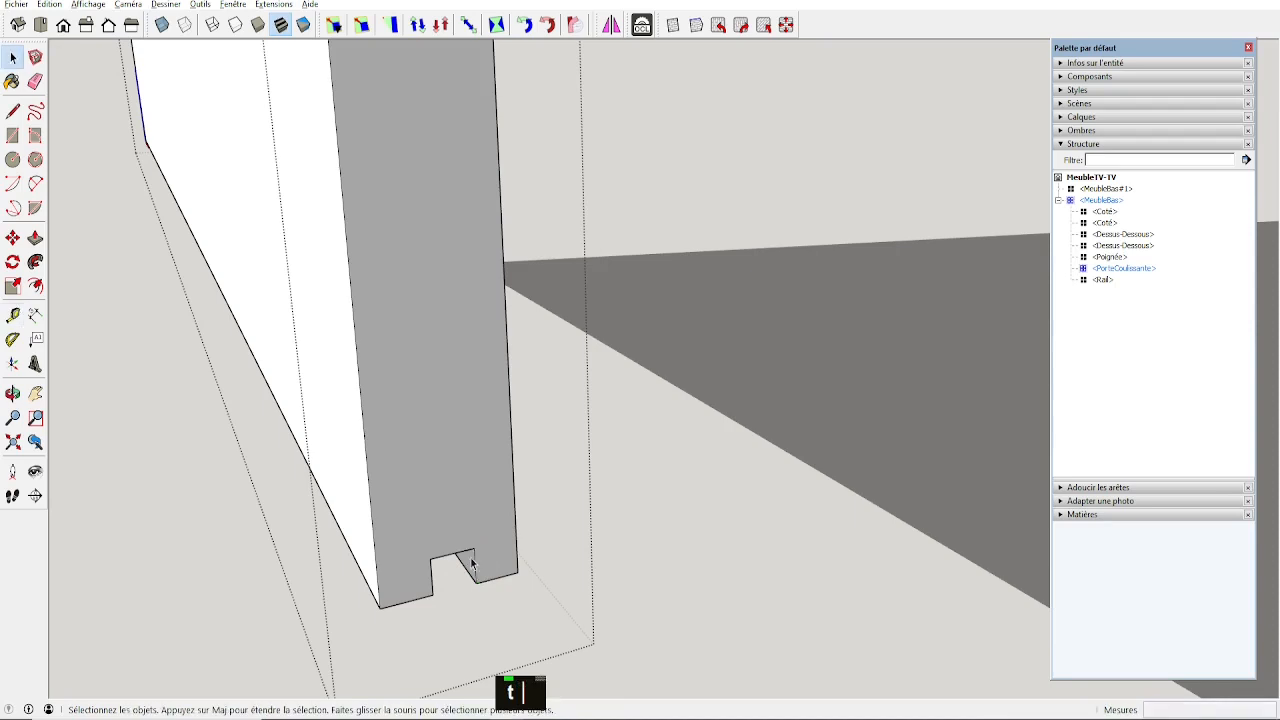
scroll(450, 562, "down", 6)
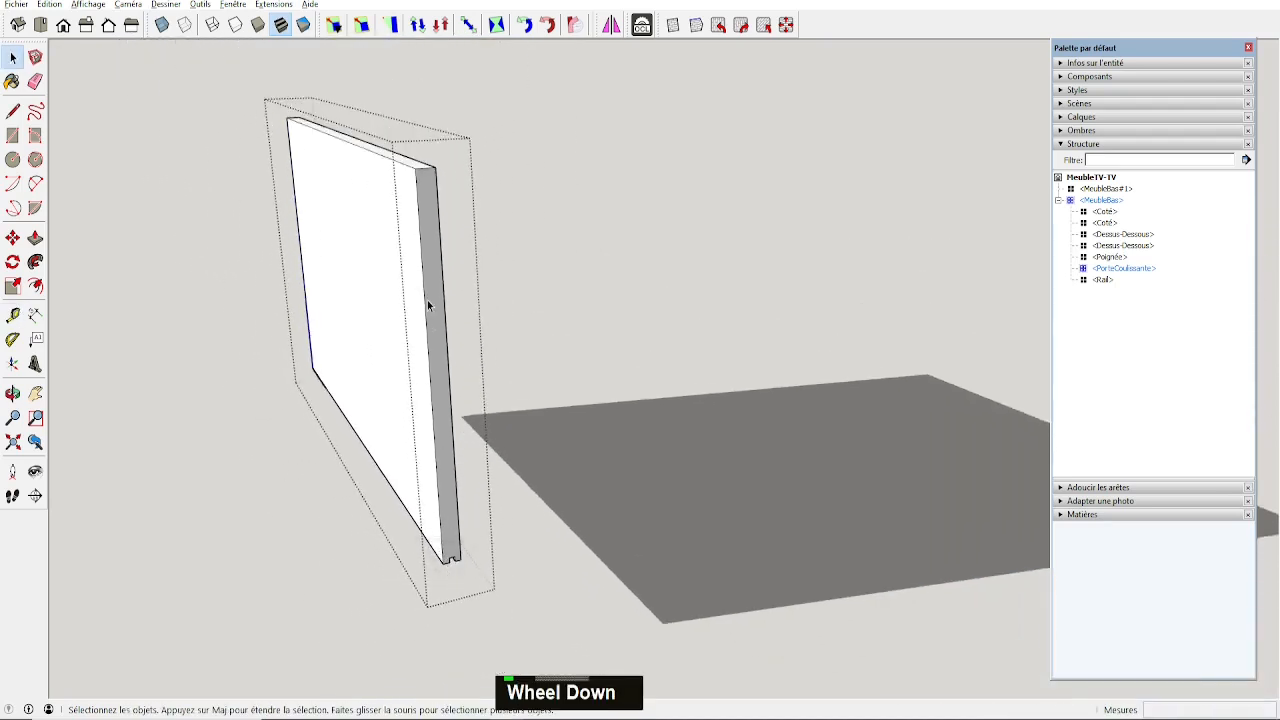
Place guides on the door's end face, 5 in from the front edge and 6 below the top edge.
key("t")
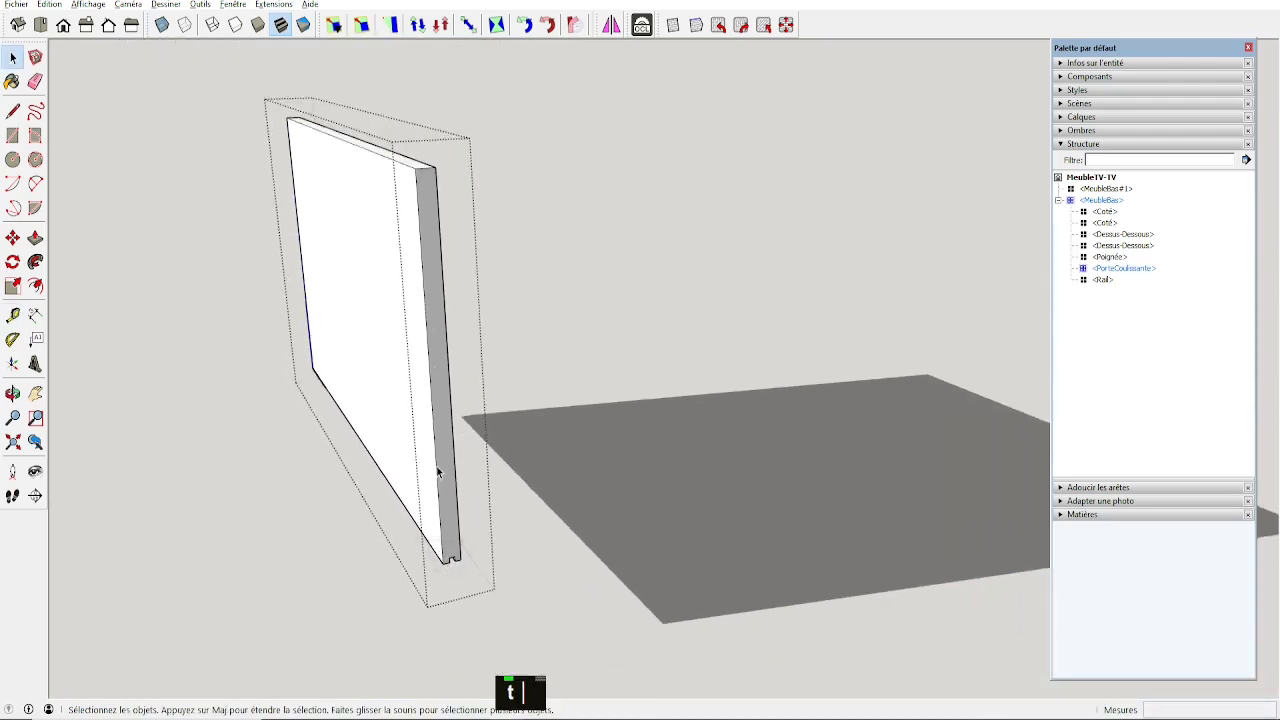
scroll(437, 152, "up", 3)
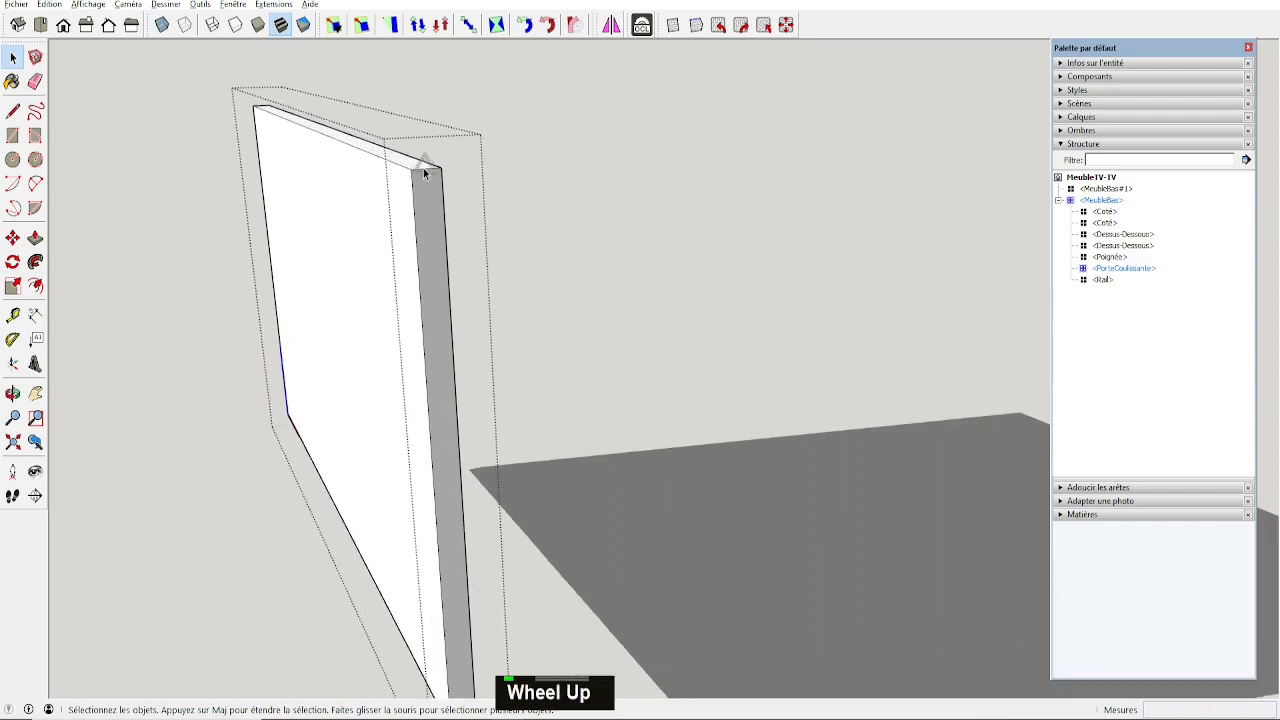
middle_click_drag(425, 171, 428, 165)
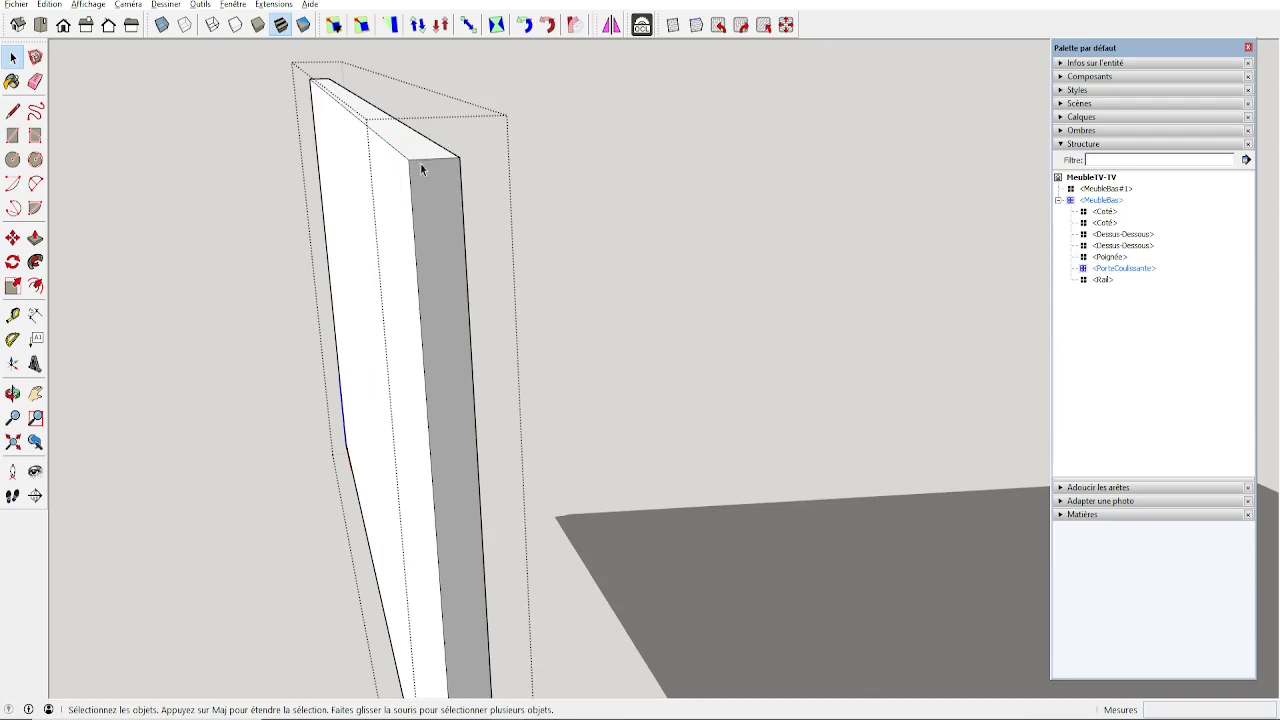
key("t")
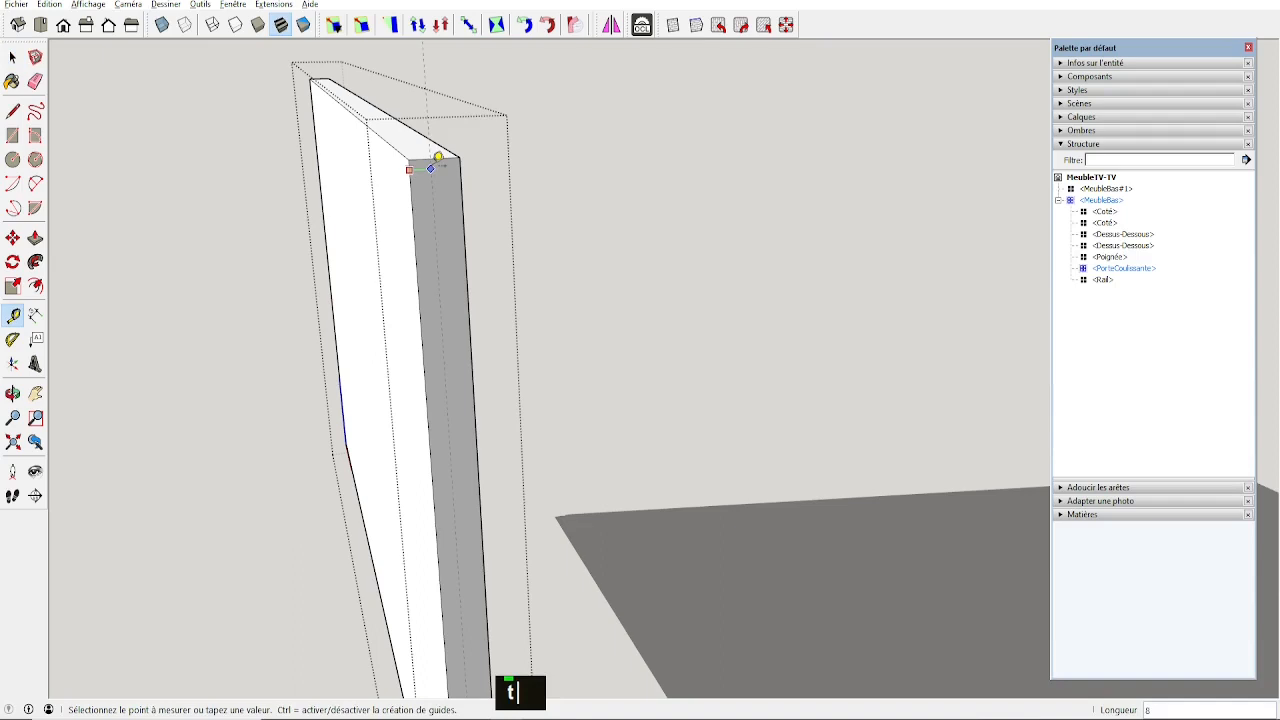
key("Return")
type("5")
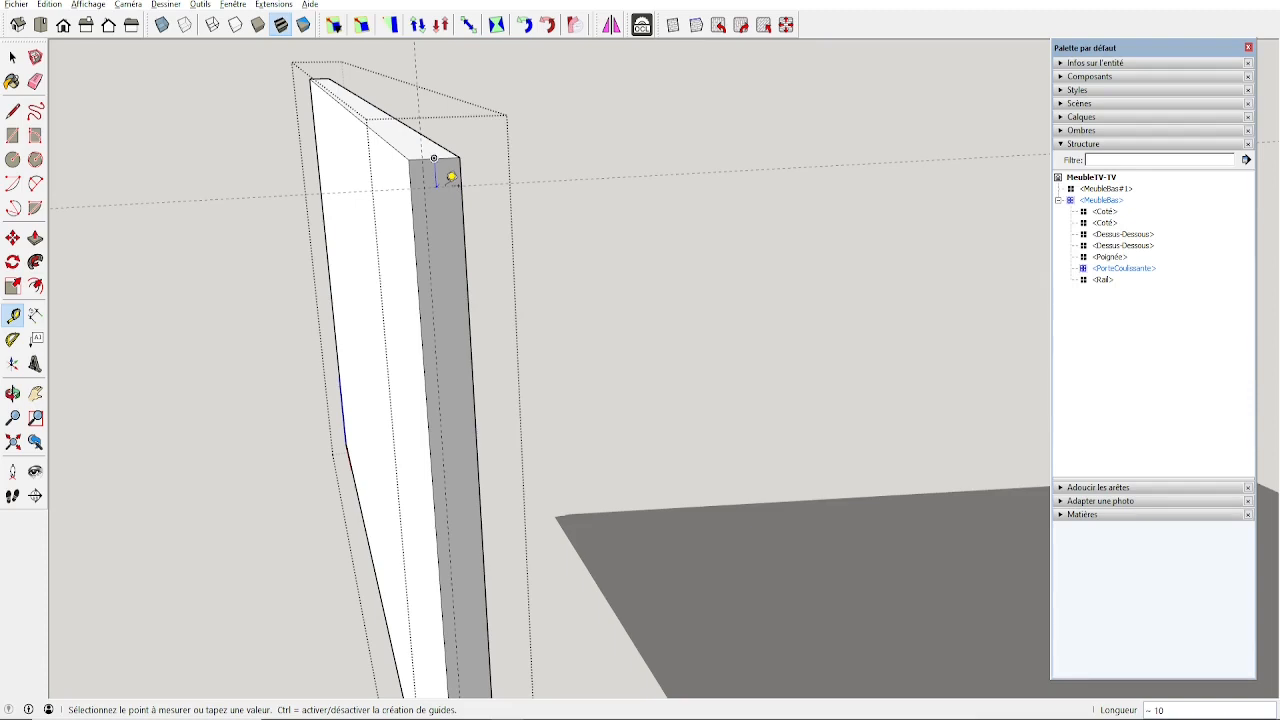
type("6")
key("Return")
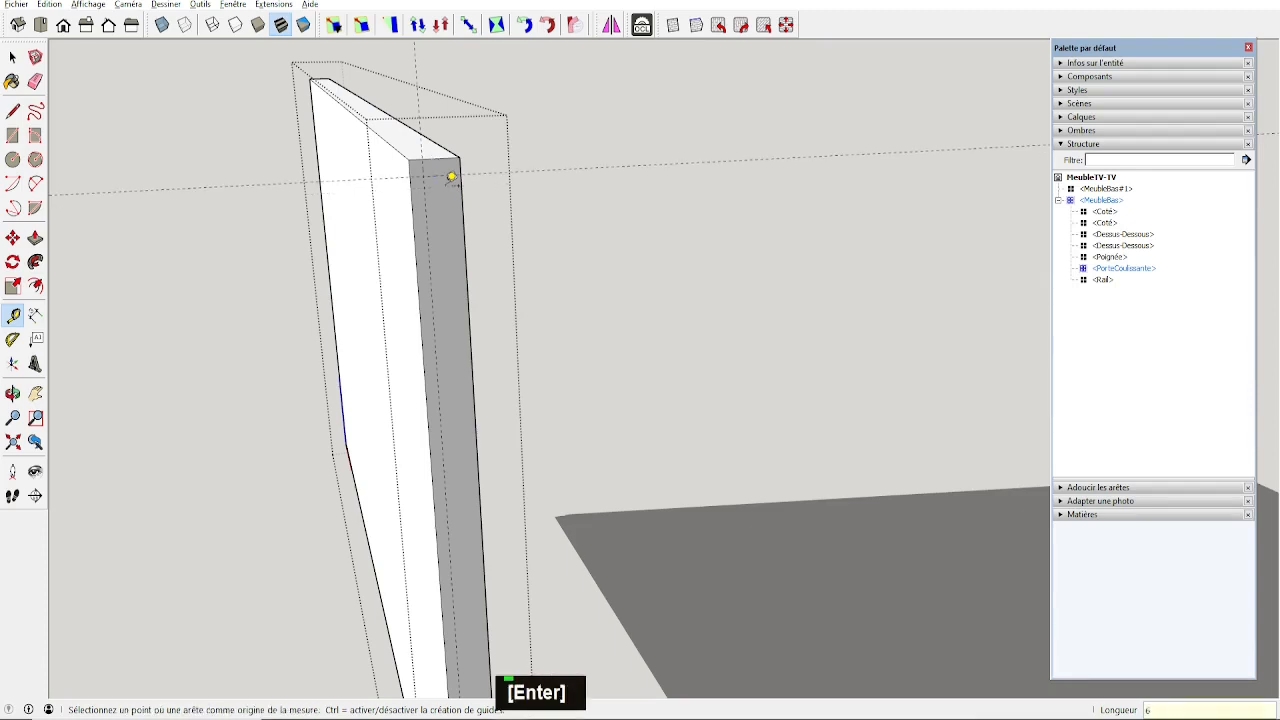
Draw a 14 by 6 rectangle at the end face's upper back corner and Push/Pull it 731 to cut a full-length rebate.
key("r")
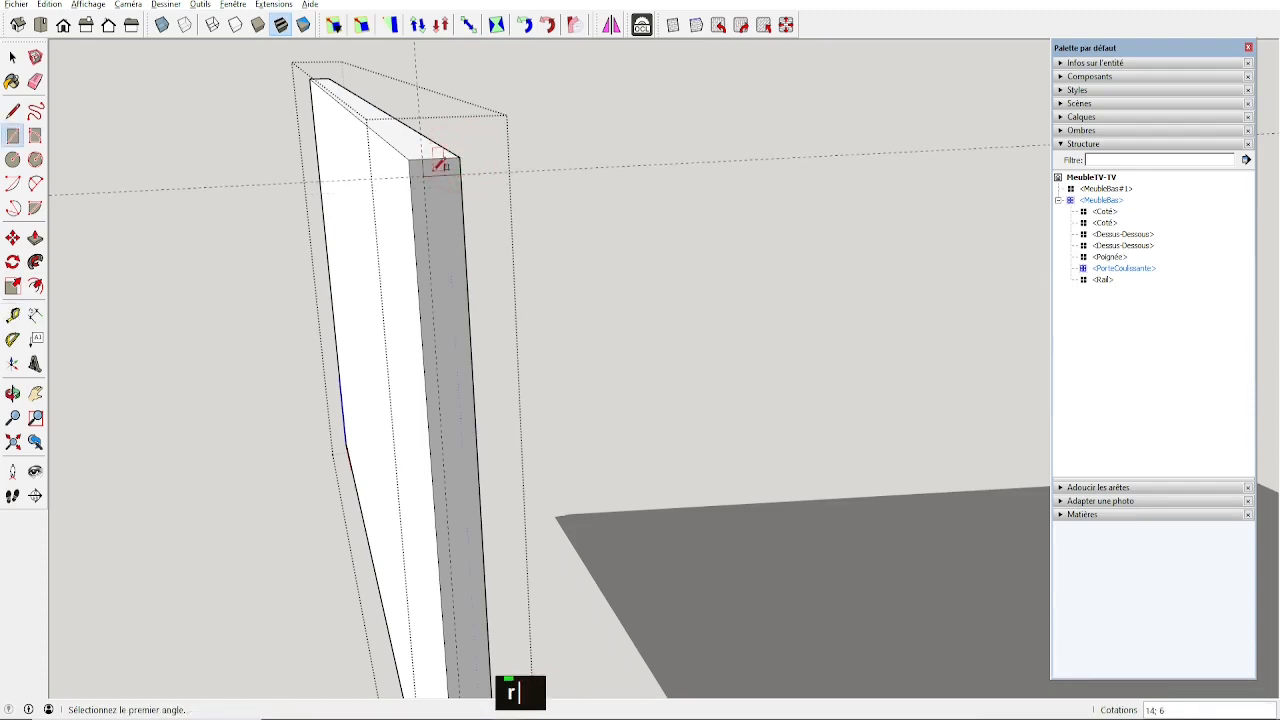
key("space")
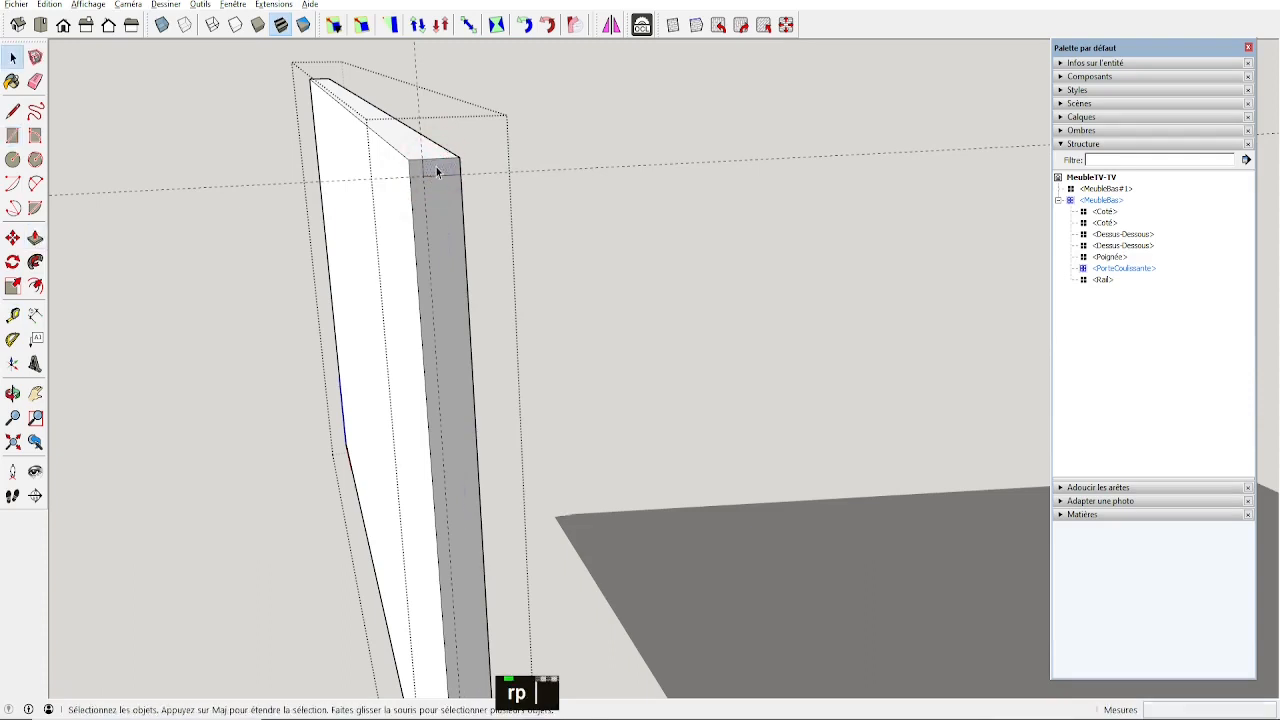
key("p")
left_click(436, 172)
left_click(318, 129)
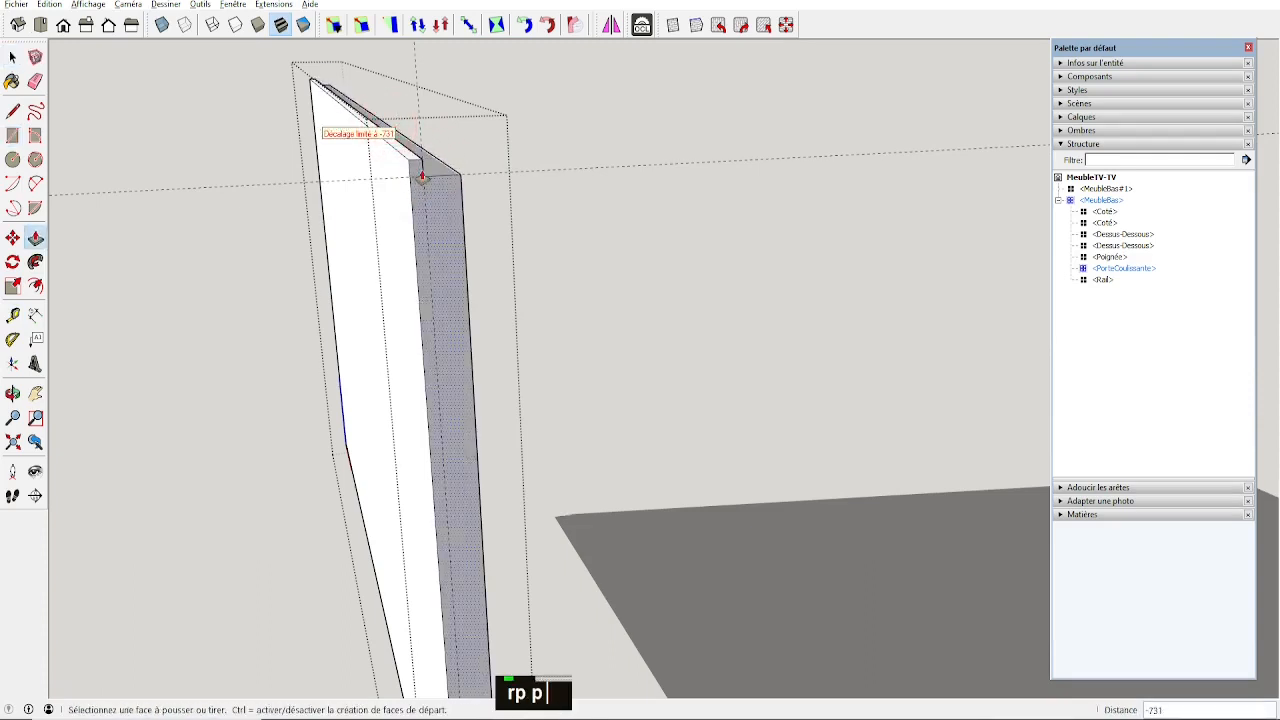
middle_click_drag(421, 176, 397, 151)
key("space")
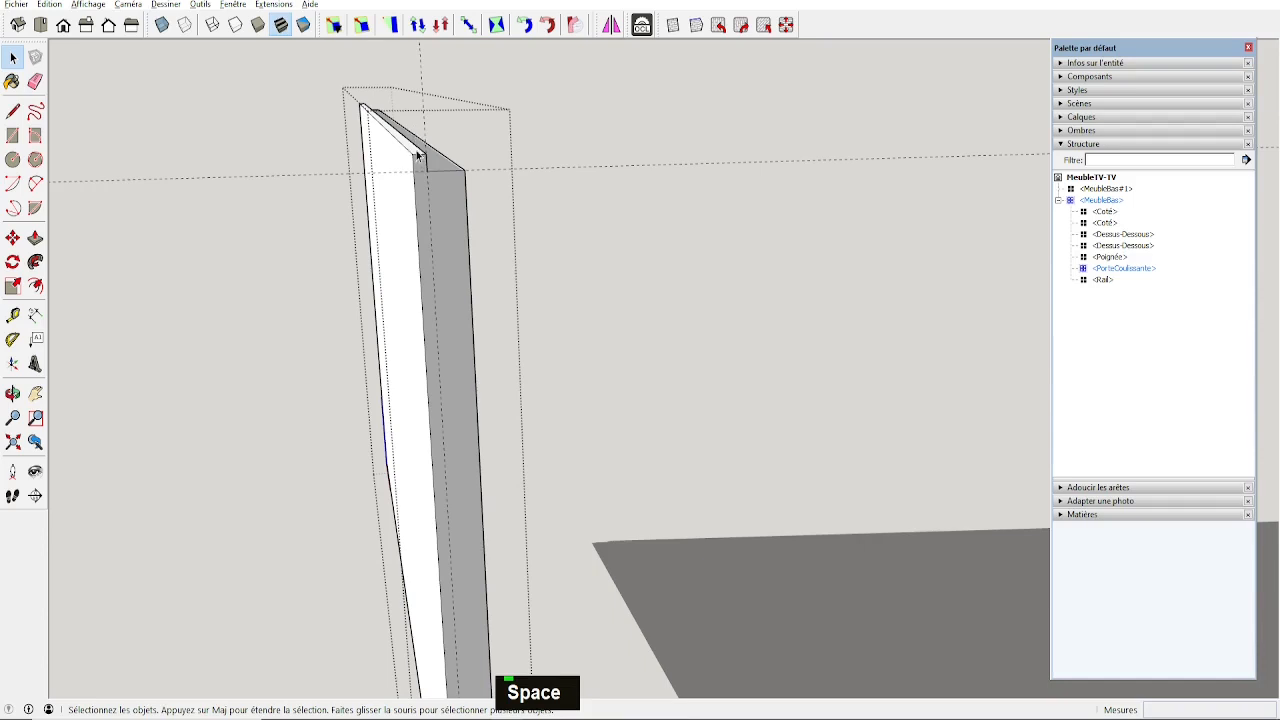
Push/Pull the top face of the door's front tongue upward by 3.
middle_click_drag(416, 151, 483, 200)
scroll(483, 200, "up", 3)
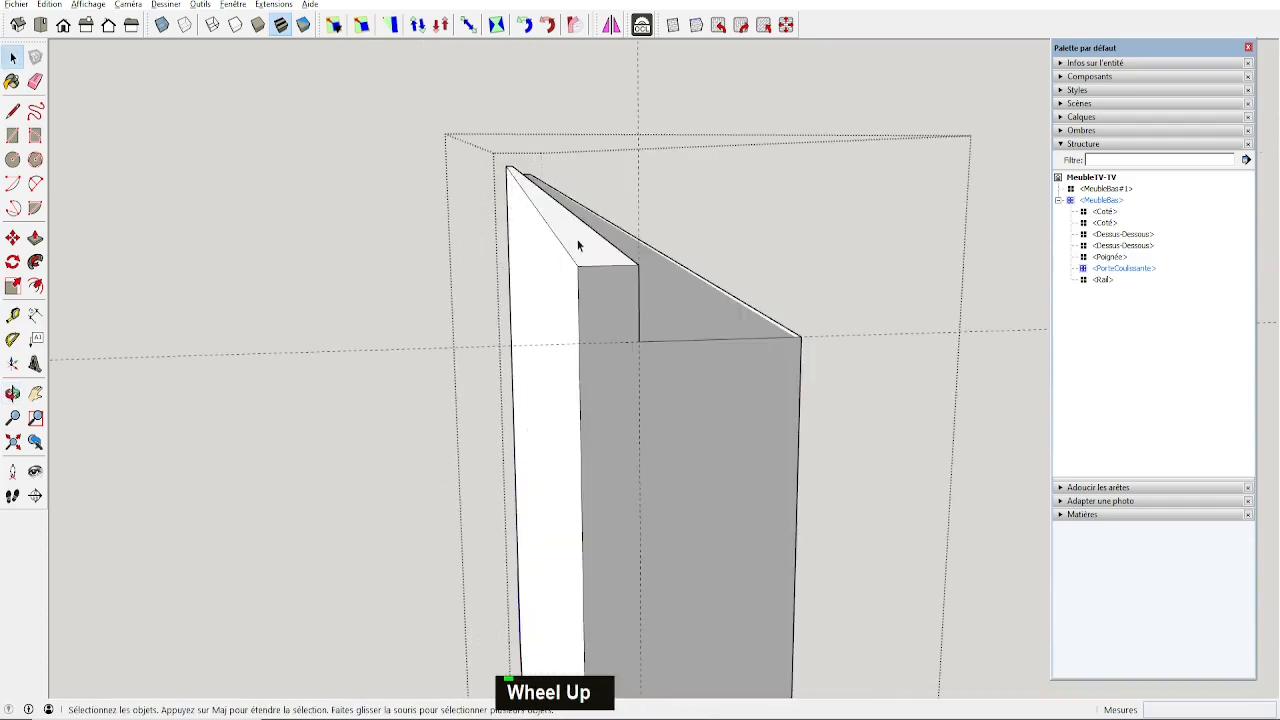
scroll(577, 245, "down", 1)
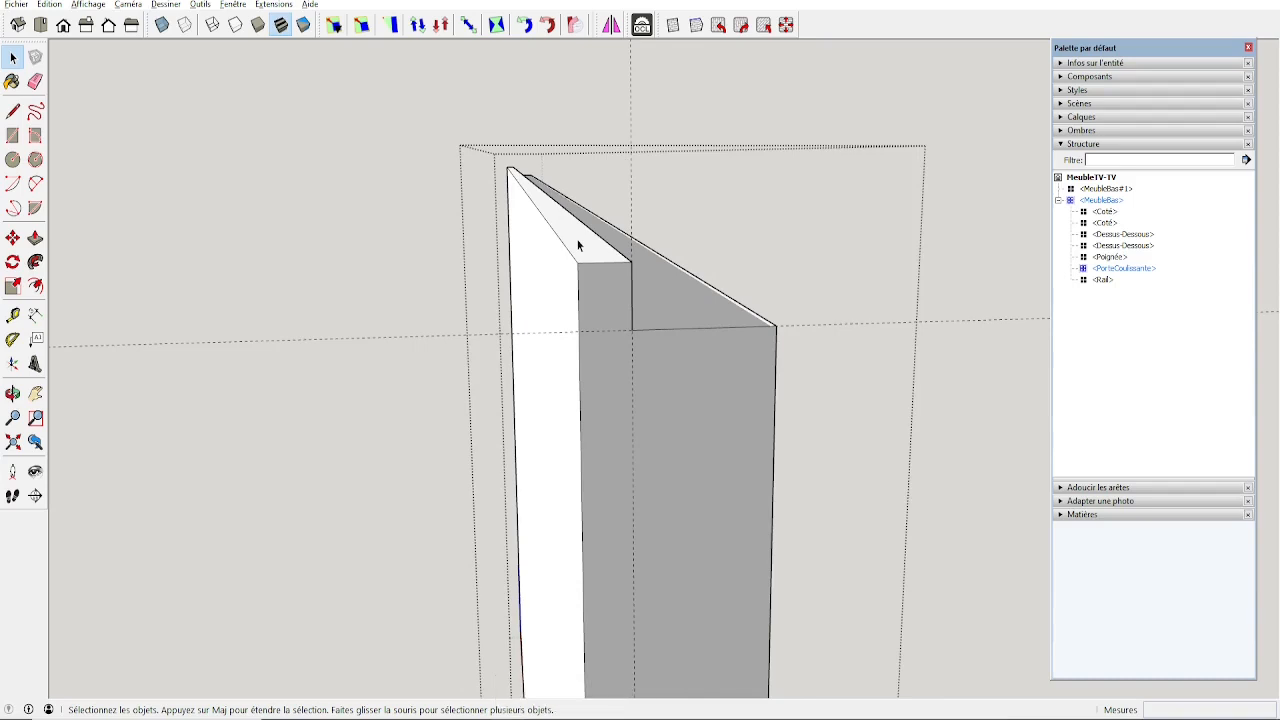
left_click(577, 245)
key("p")
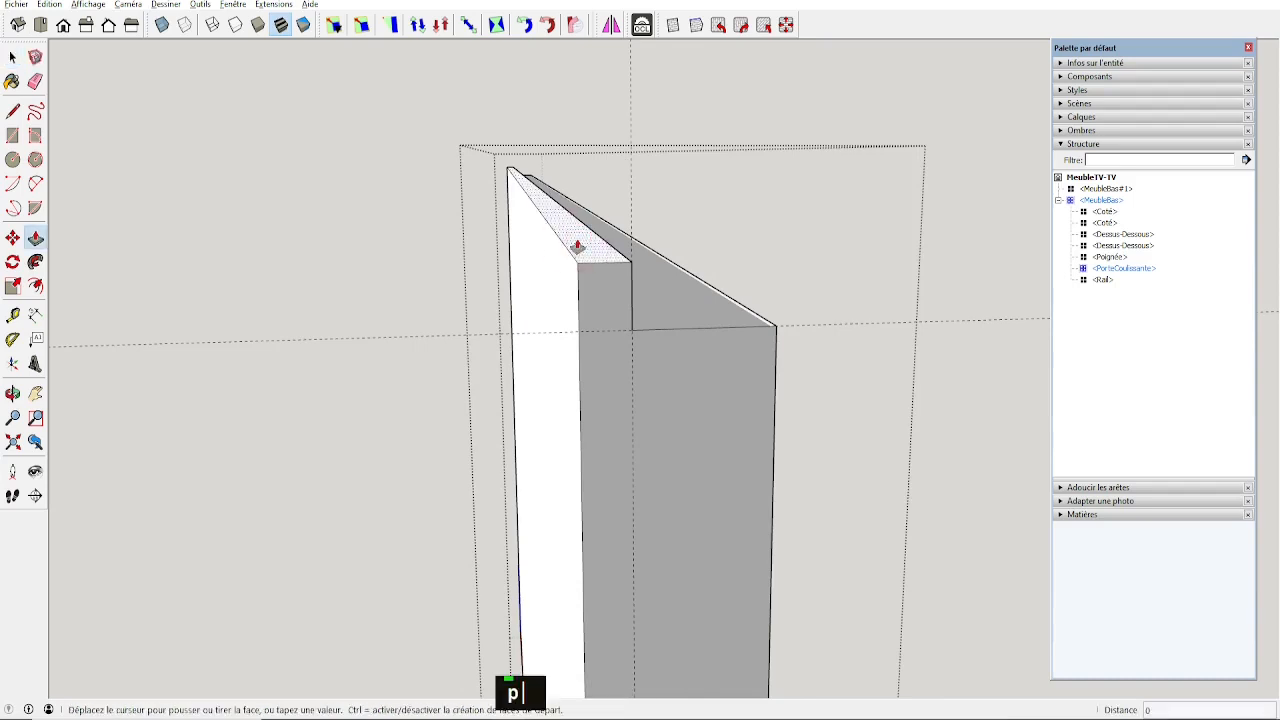
key("Return")
type("3")
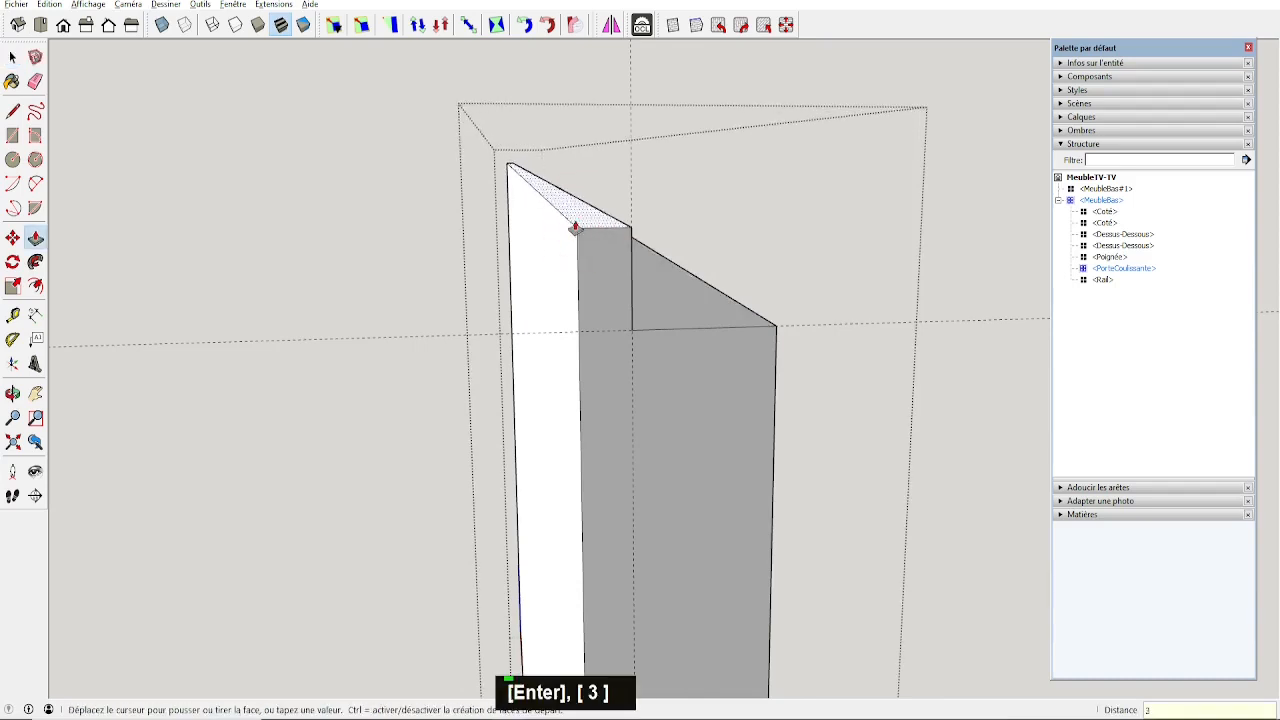
Delete all construction guides and finish editing the sliding door component.
key("space")
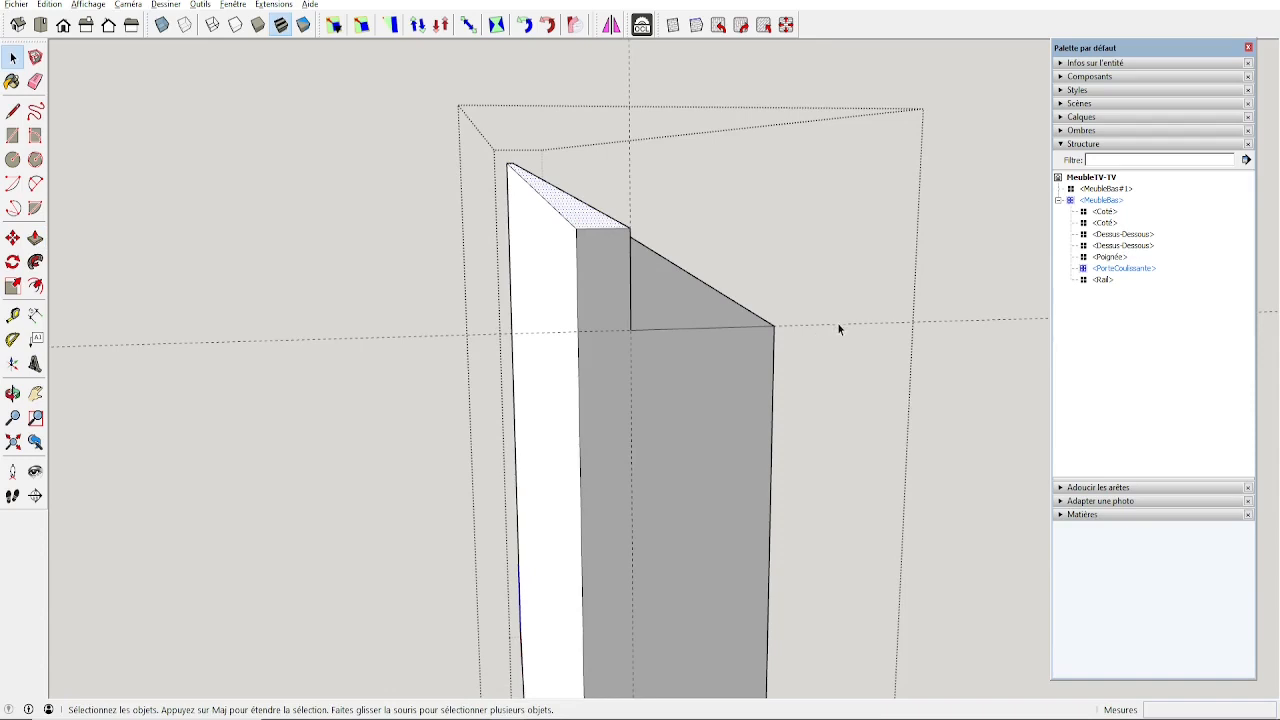
left_click(49, 4)
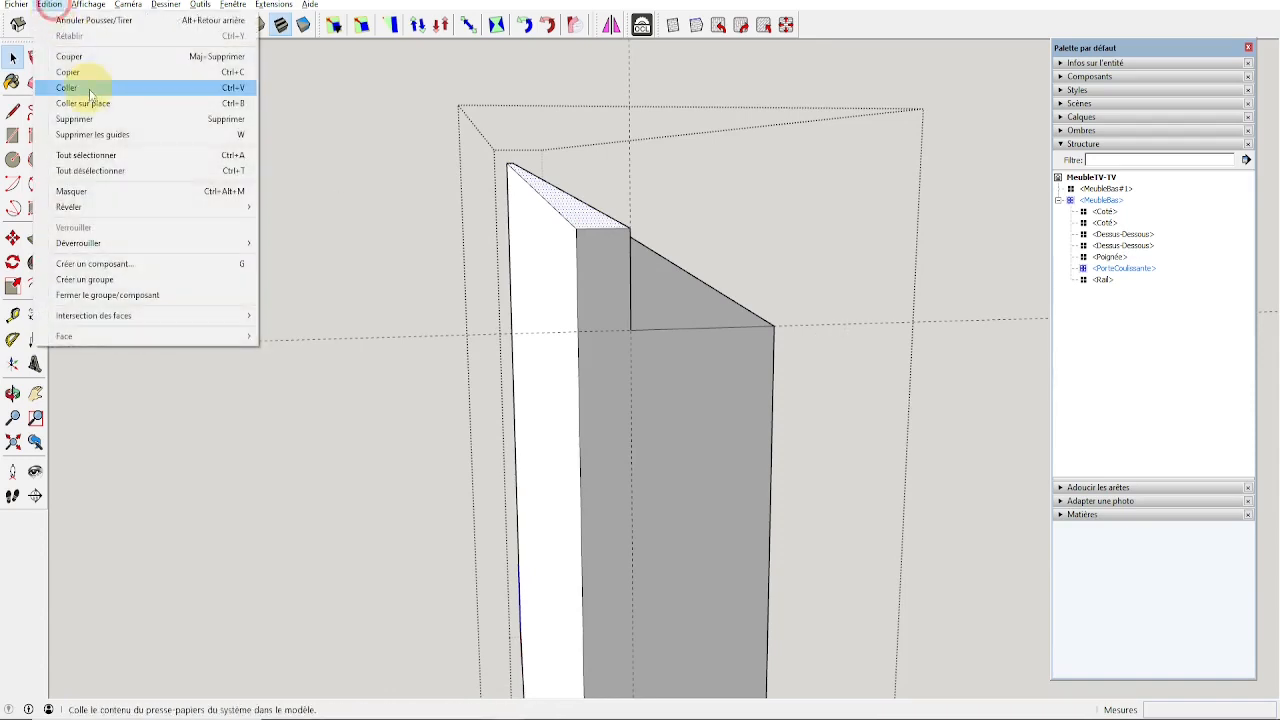
left_click(90, 135)
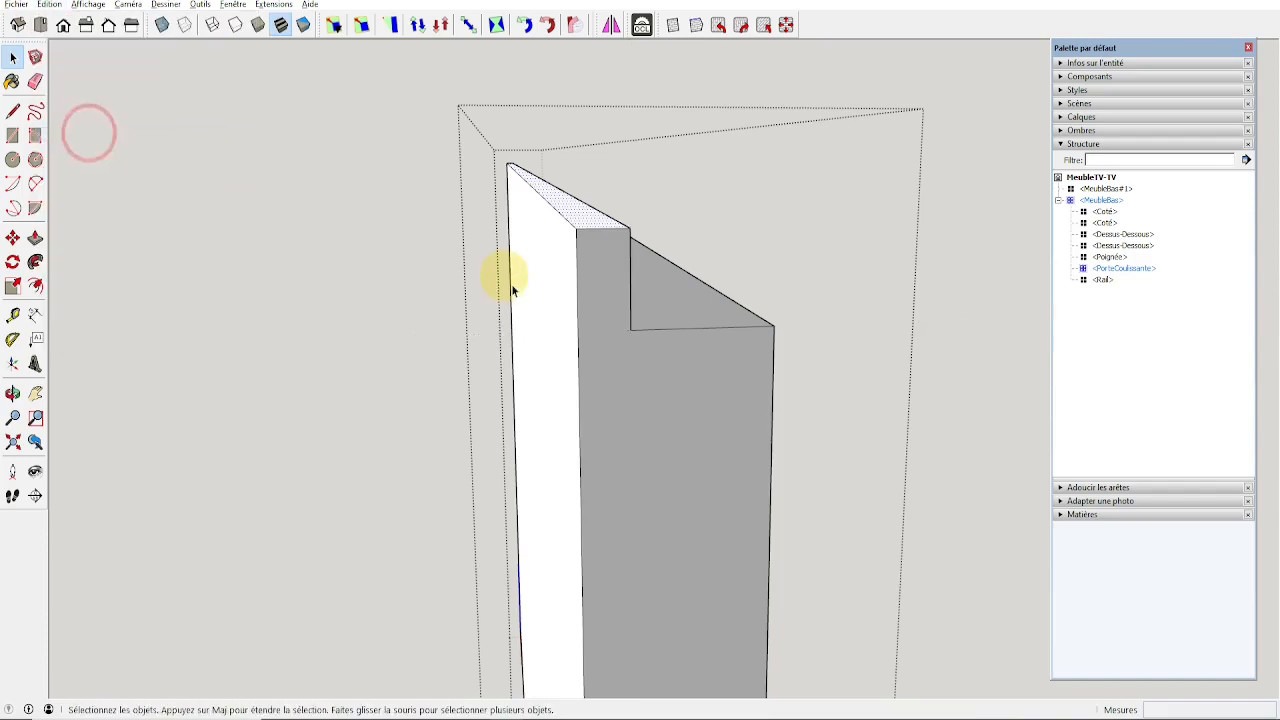
key("space")
scroll(376, 297, "down", 3)
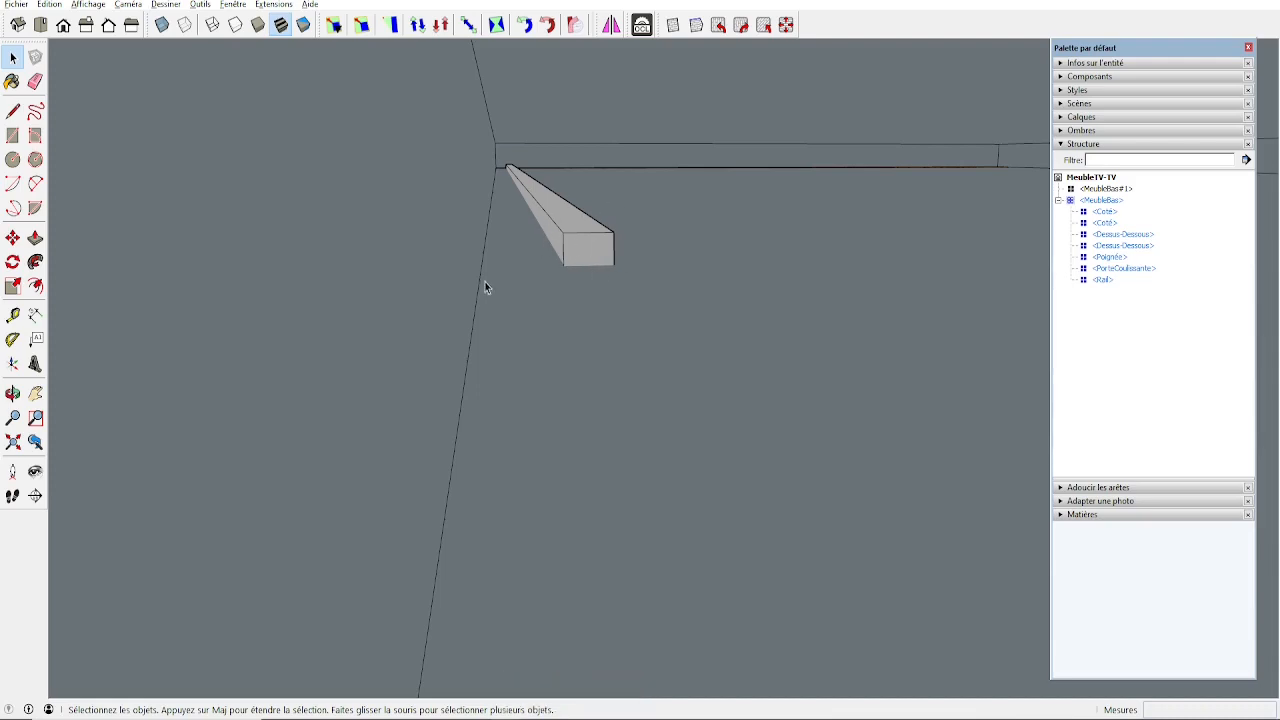
Try lifting the sliding door by 5 to check its play between the bottom rail and the cabinet top.
middle_click_drag(485, 282, 711, 263)
scroll(444, 294, "down", 6)
middle_click_drag(527, 302, 533, 369, "shift")
scroll(547, 297, "down", 2, "shift")
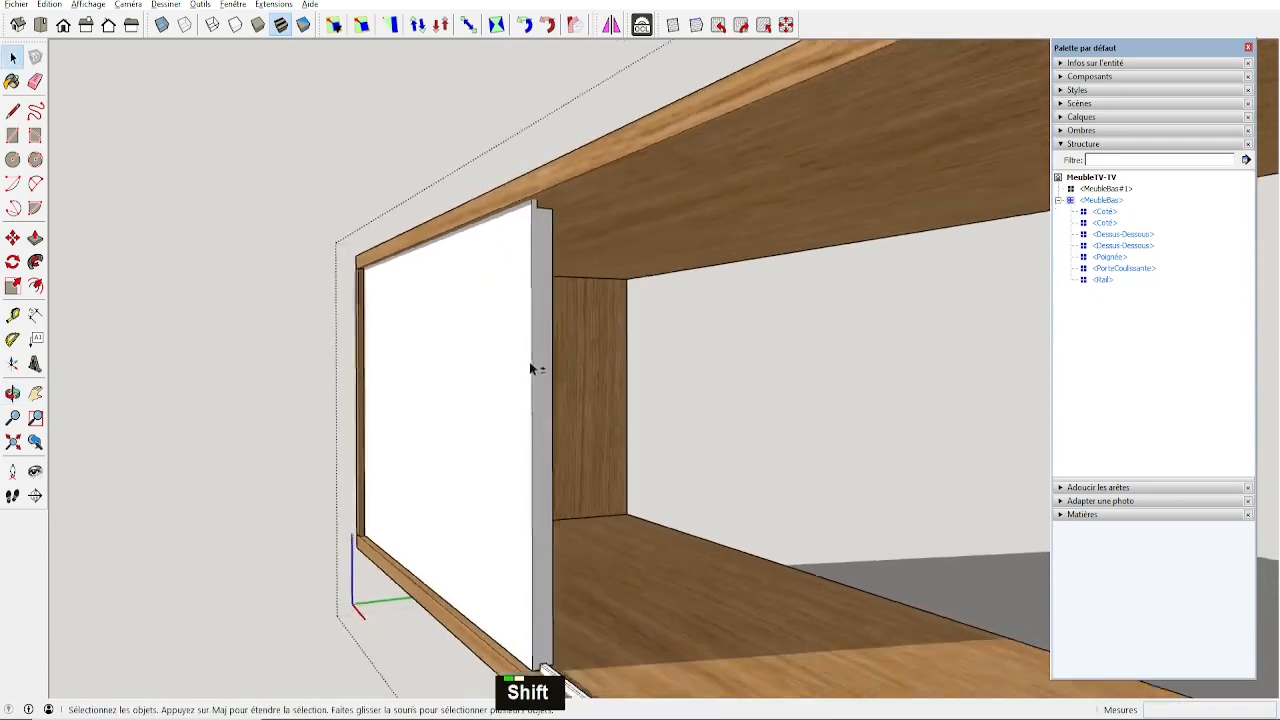
scroll(533, 369, "down", 2, "shift")
left_click(531, 424, "shift")
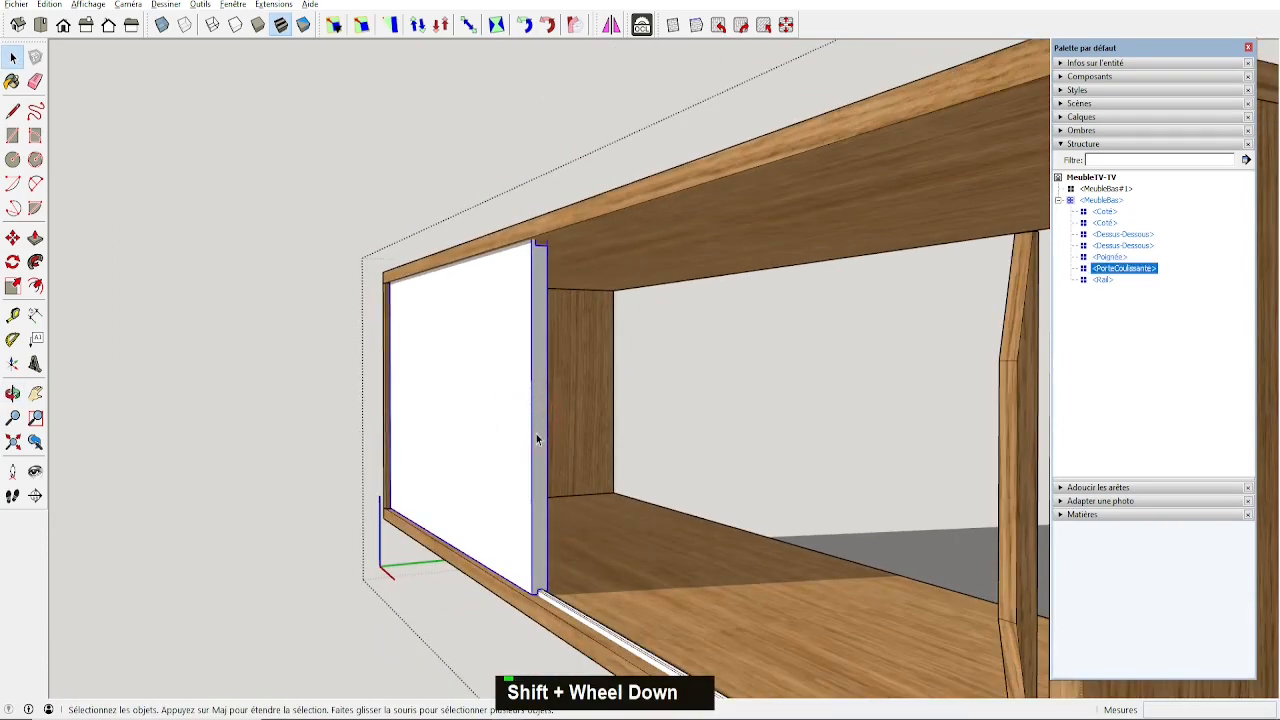
scroll(540, 600, "up", 4)
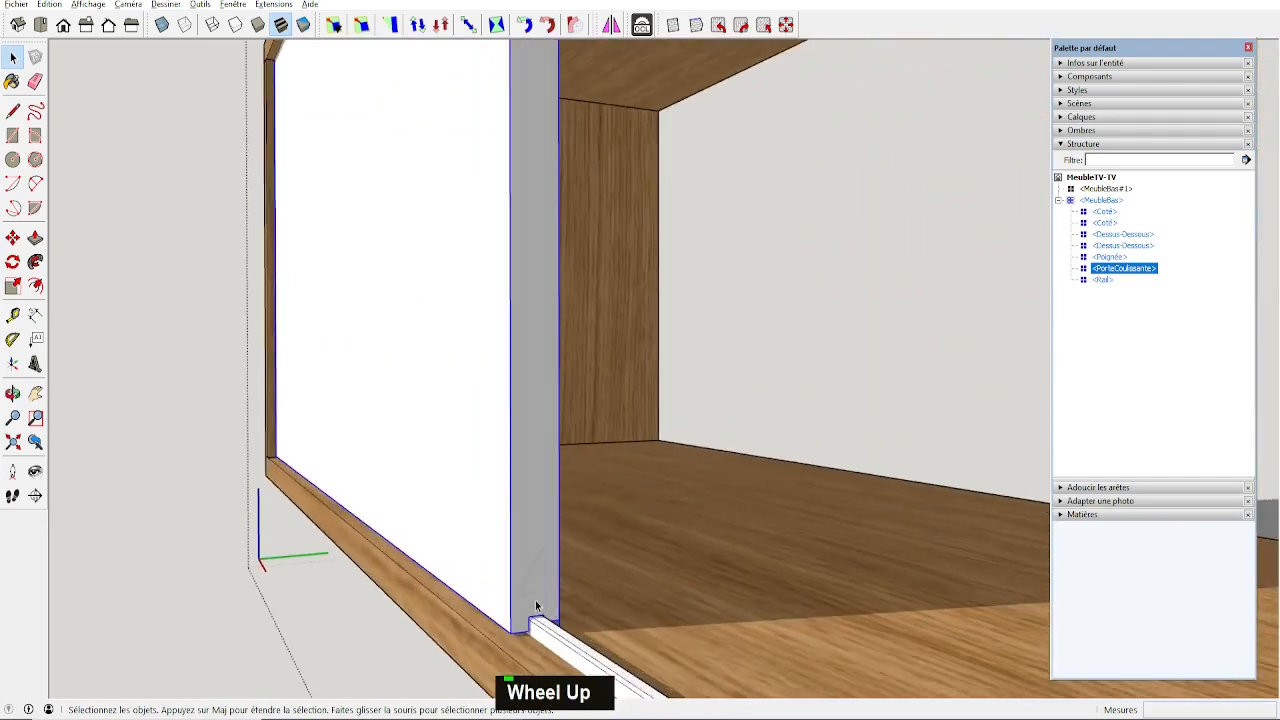
key("m")
left_click(528, 632)
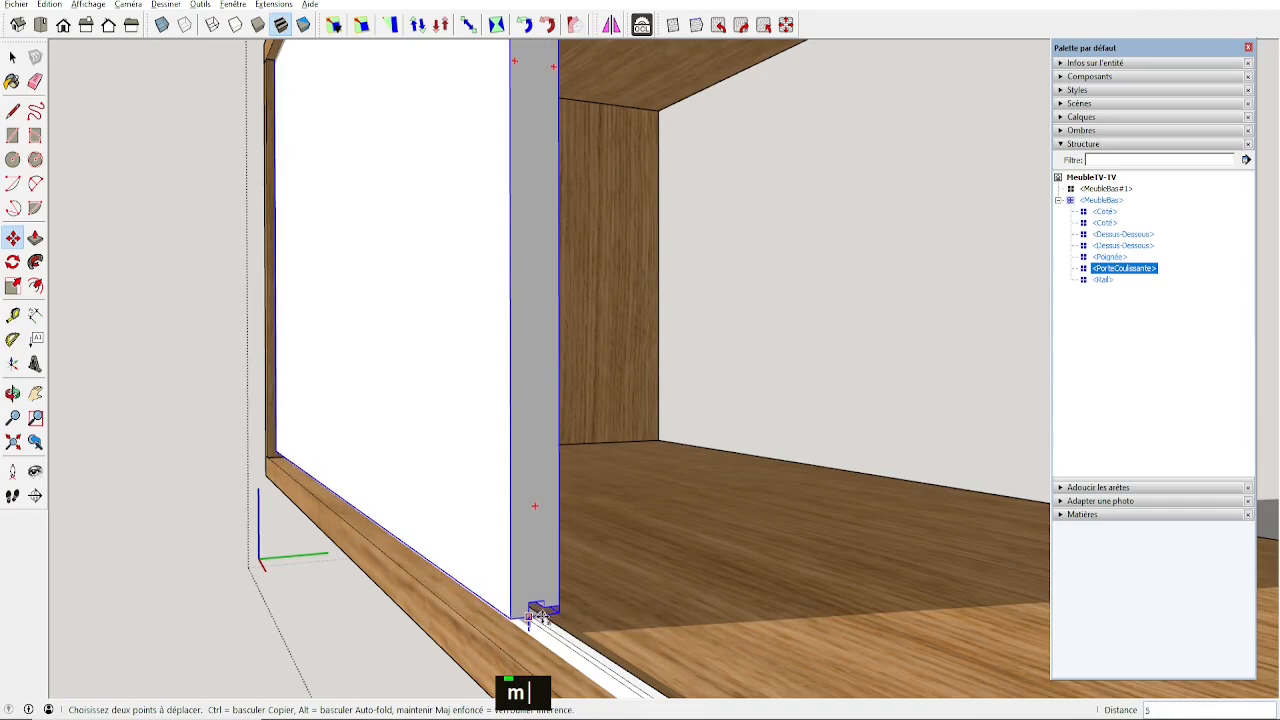
scroll(543, 578, "down", 2)
scroll(543, 578, "down", 3)
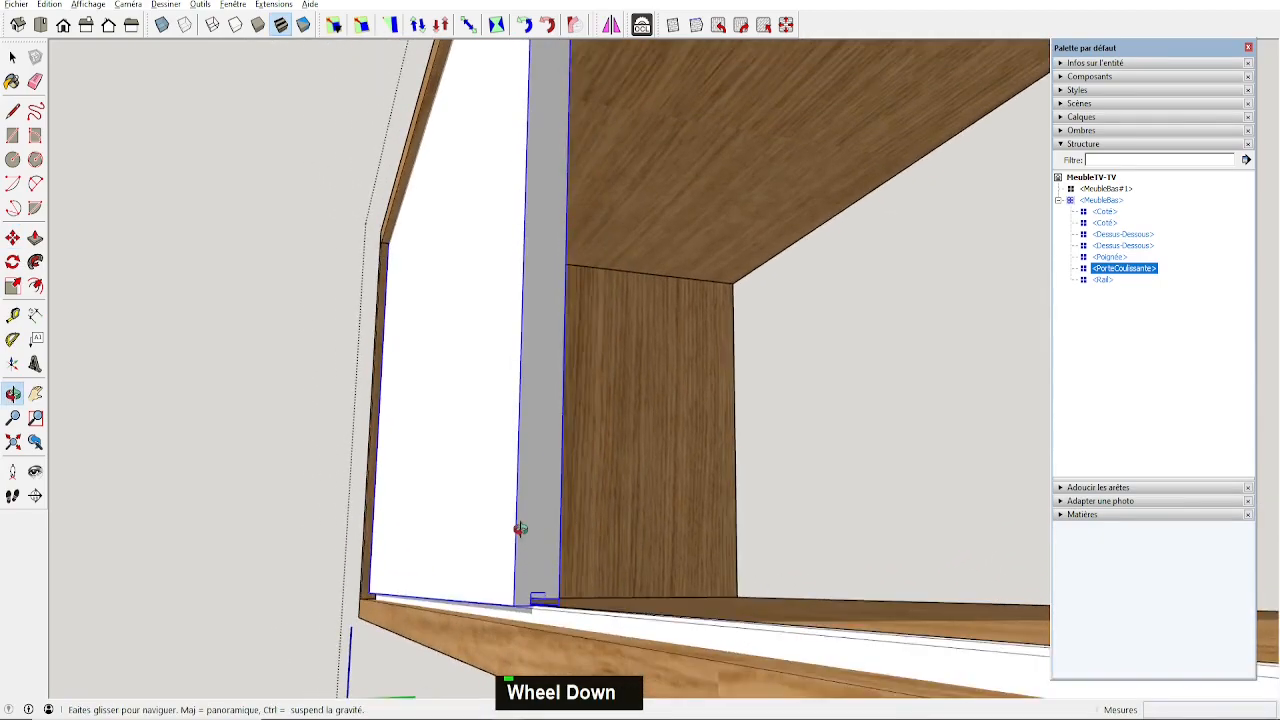
scroll(528, 586, "down", 2)
mouse_move(528, 586)
middle_mouse_down("shift")
mouse_move(565, 672)
mouse_move(548, 572)
middle_mouse_up("shift")
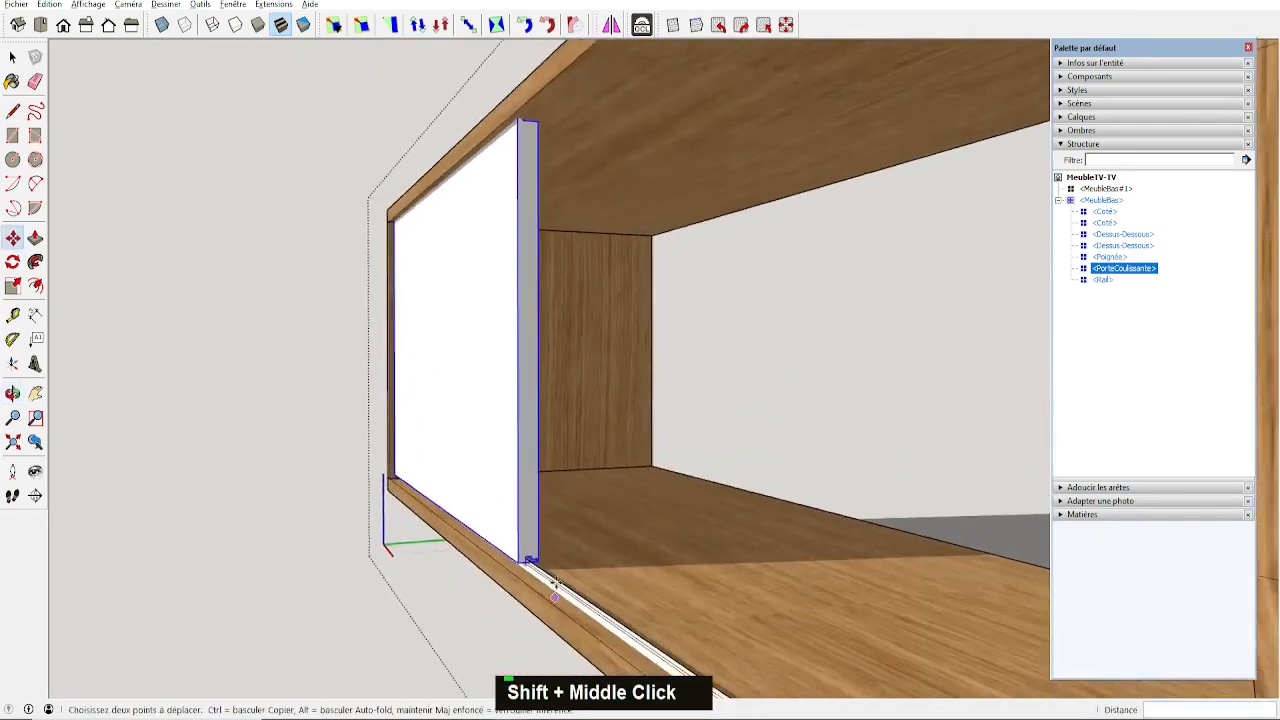
scroll(563, 212, "up", 2)
middle_click_drag(508, 99, 525, 223)
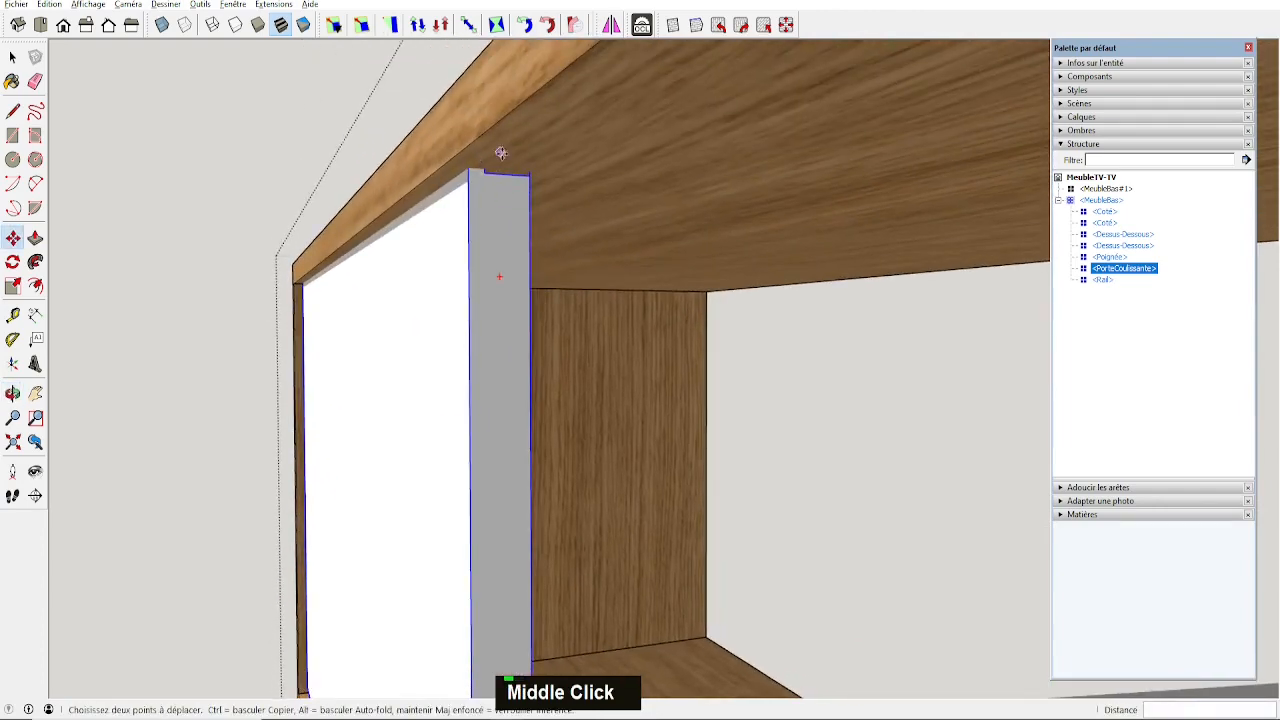
scroll(493, 190, "down", 2)
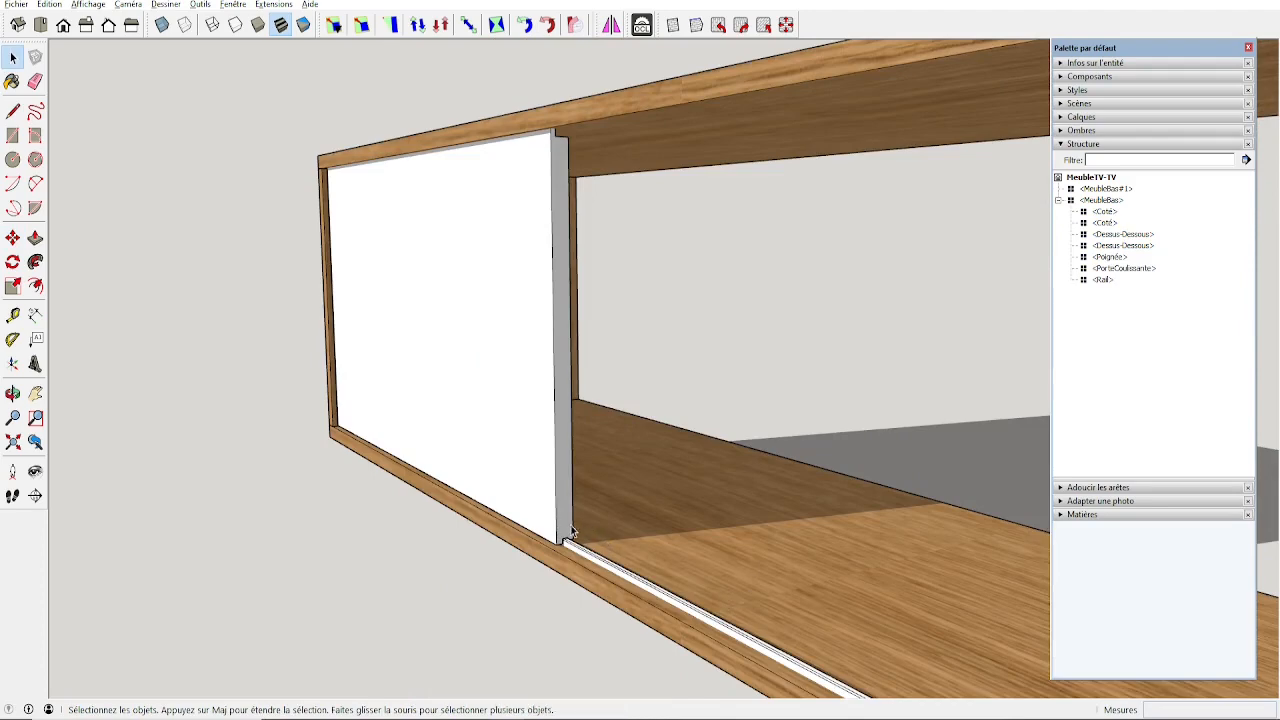
Copy the sliding door 22 toward the back of the cabinet, directly behind the first one.
scroll(572, 530, "down", 1)
scroll(572, 530, "up", 3)
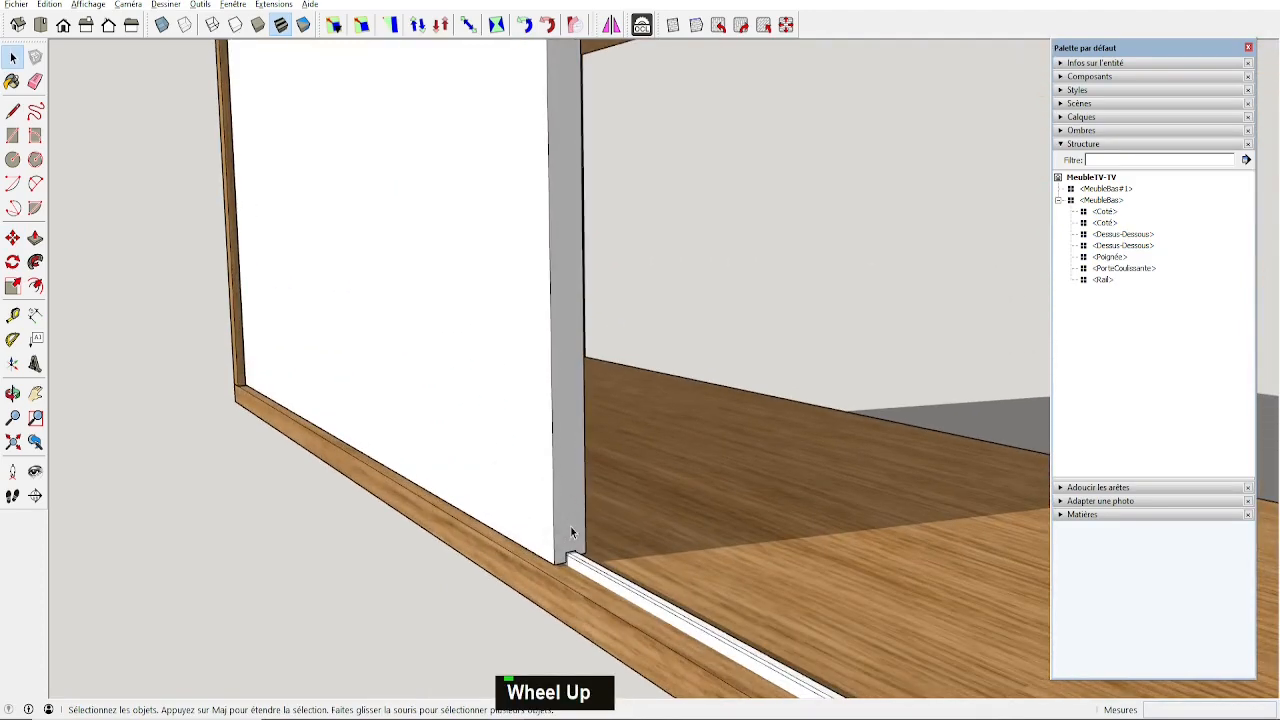
left_click(569, 530)
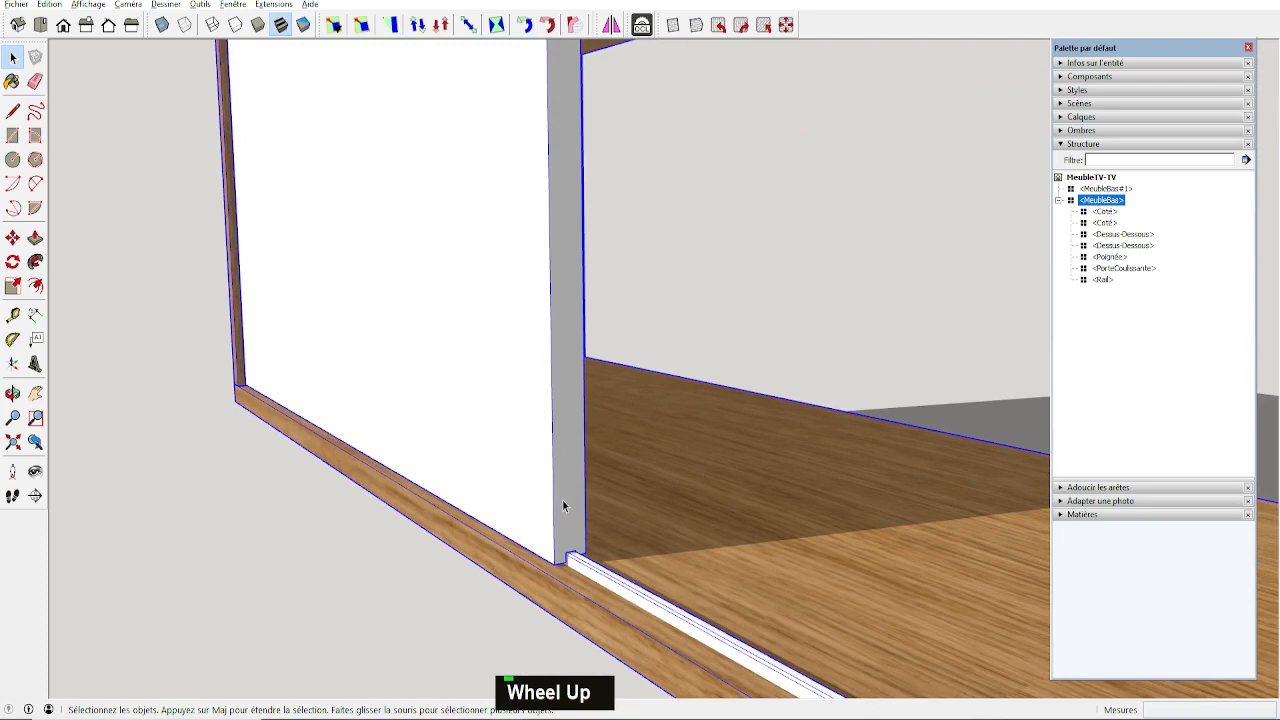
double_click(563, 505)
left_click(567, 508)
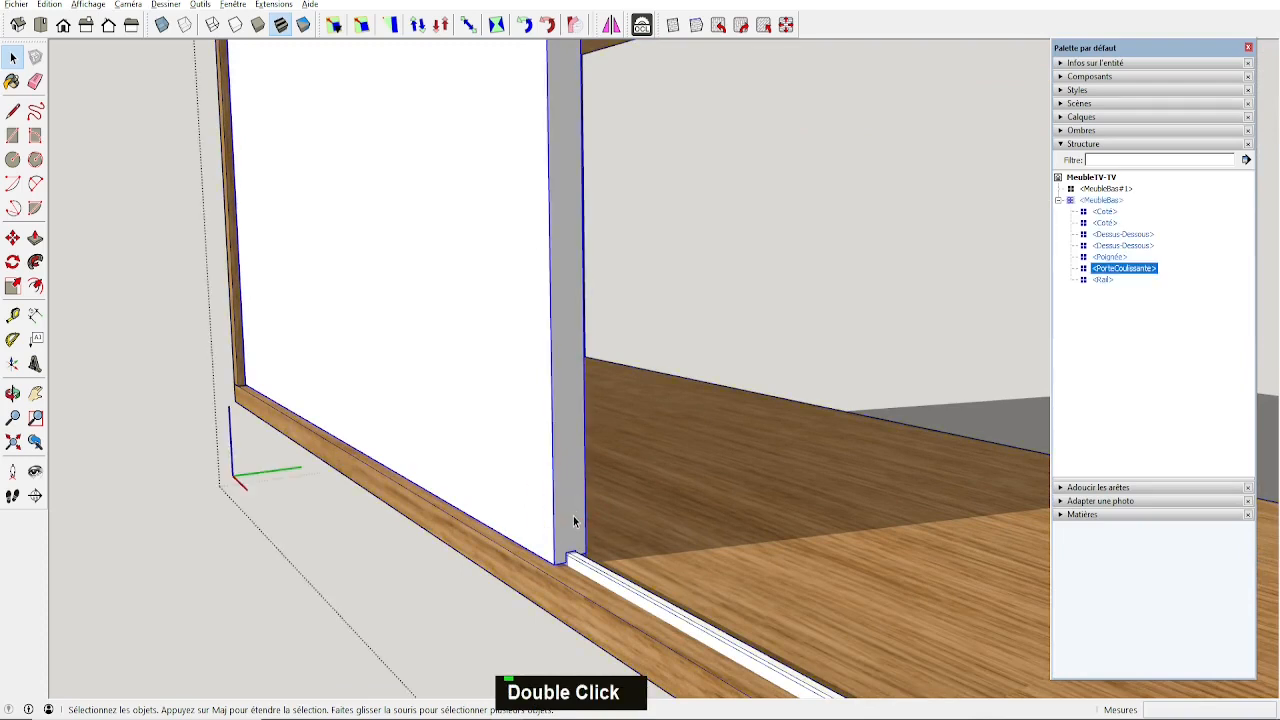
key("m")
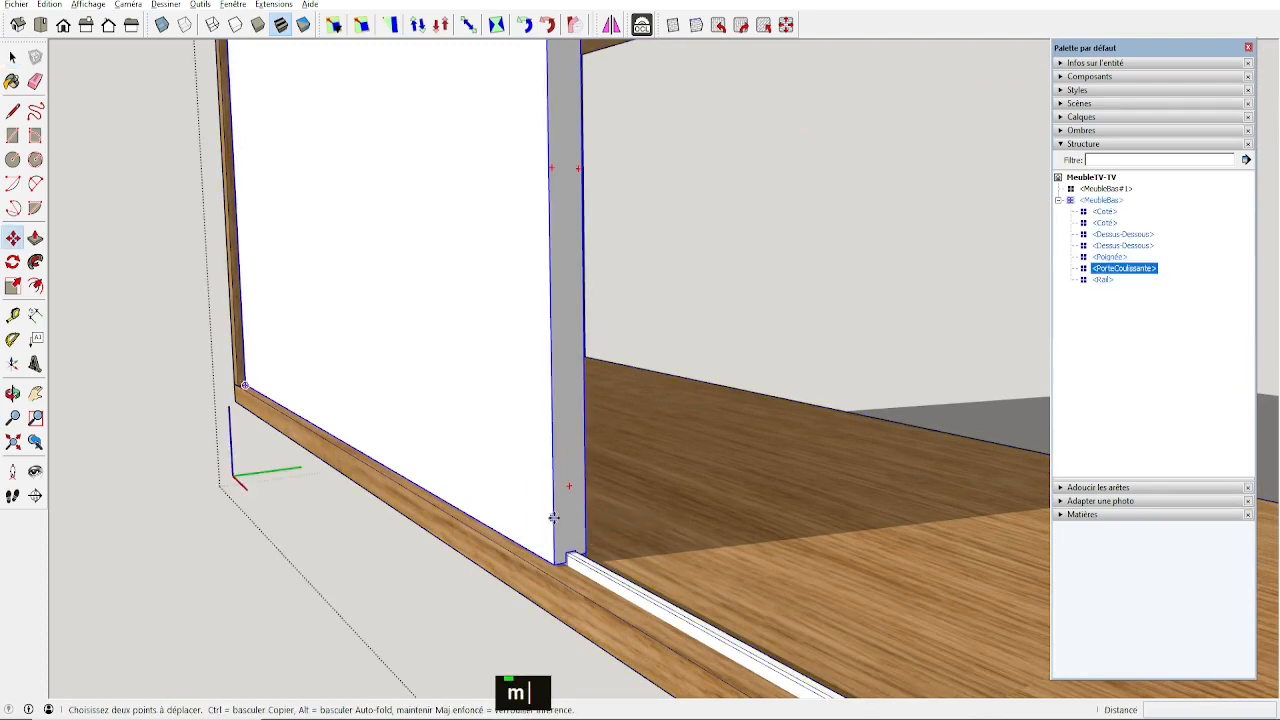
left_click(553, 518)
key("ctrl")
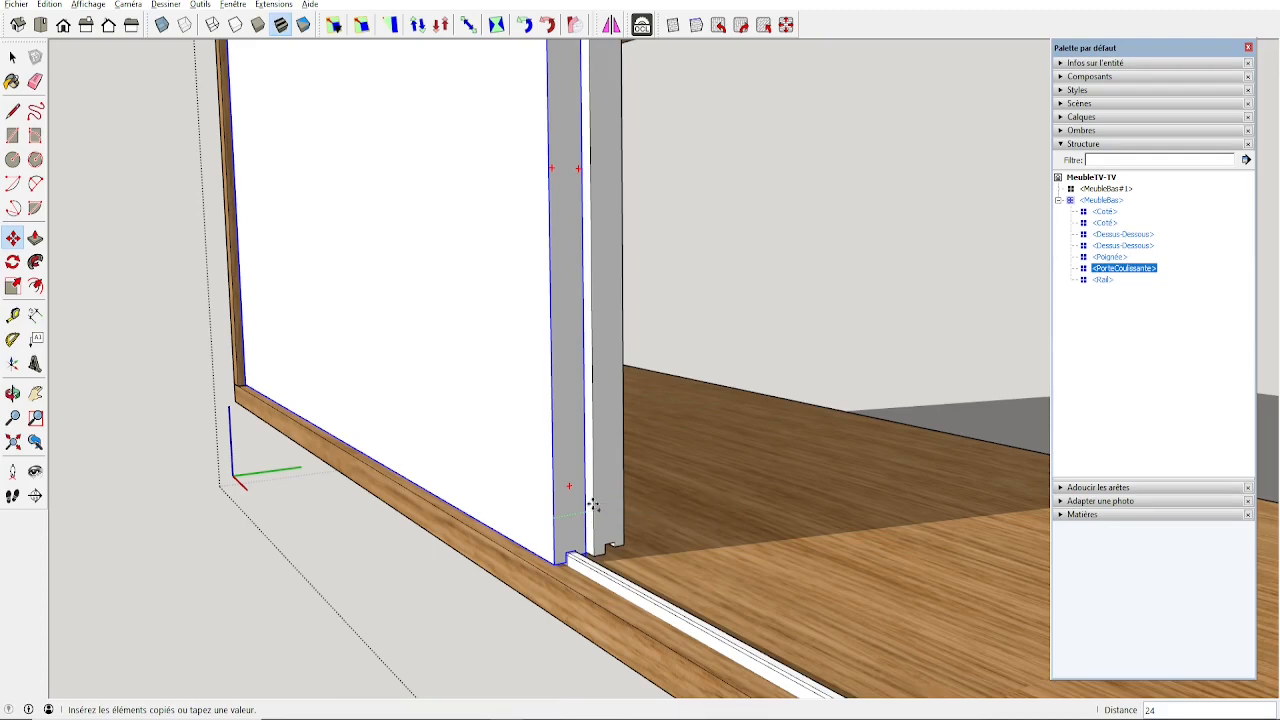
type("22")
key("Return")
Move the rear door 731 along the red axis to the handle end of the cabinet and close the cabinet group.
scroll(467, 401, "down", 3)
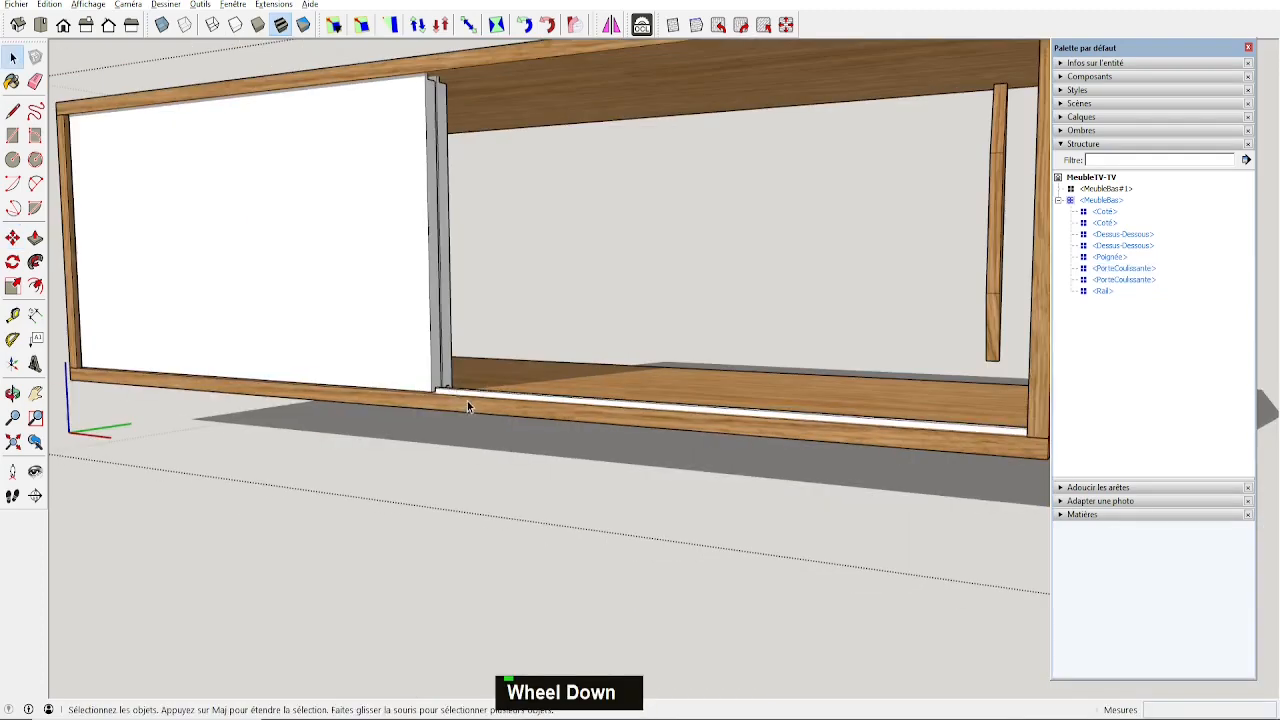
key("m")
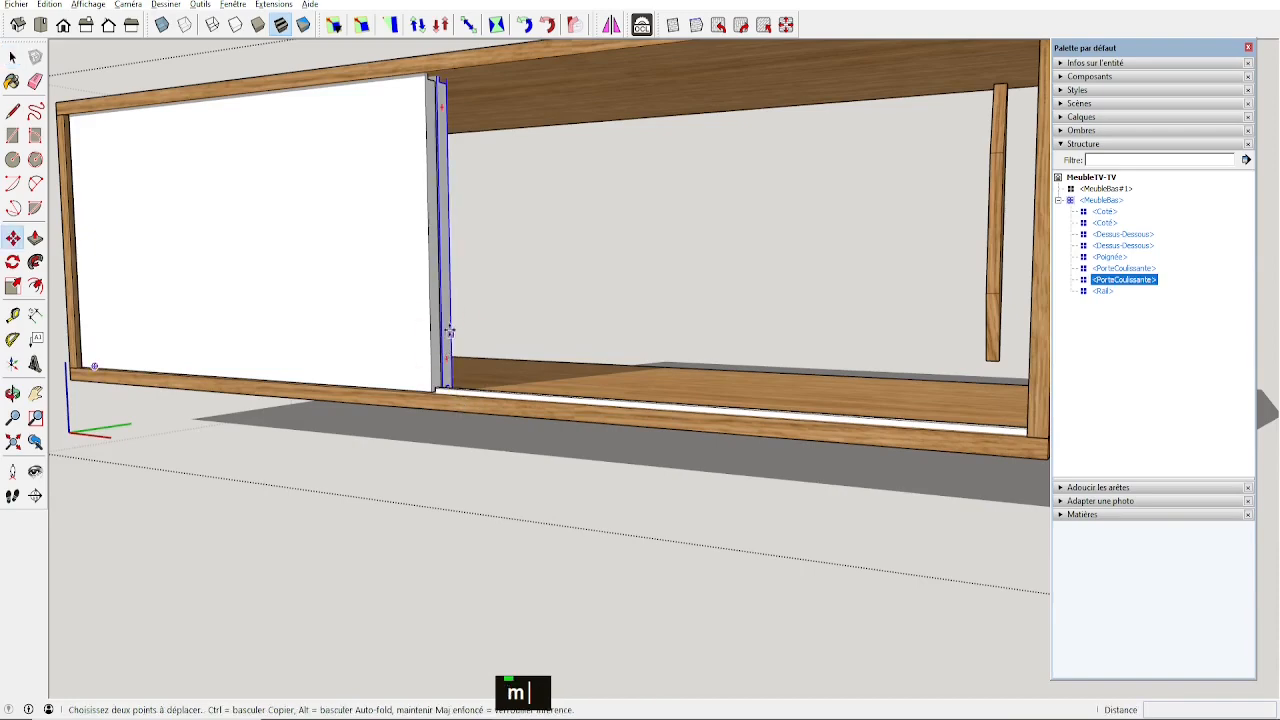
left_click(441, 313)
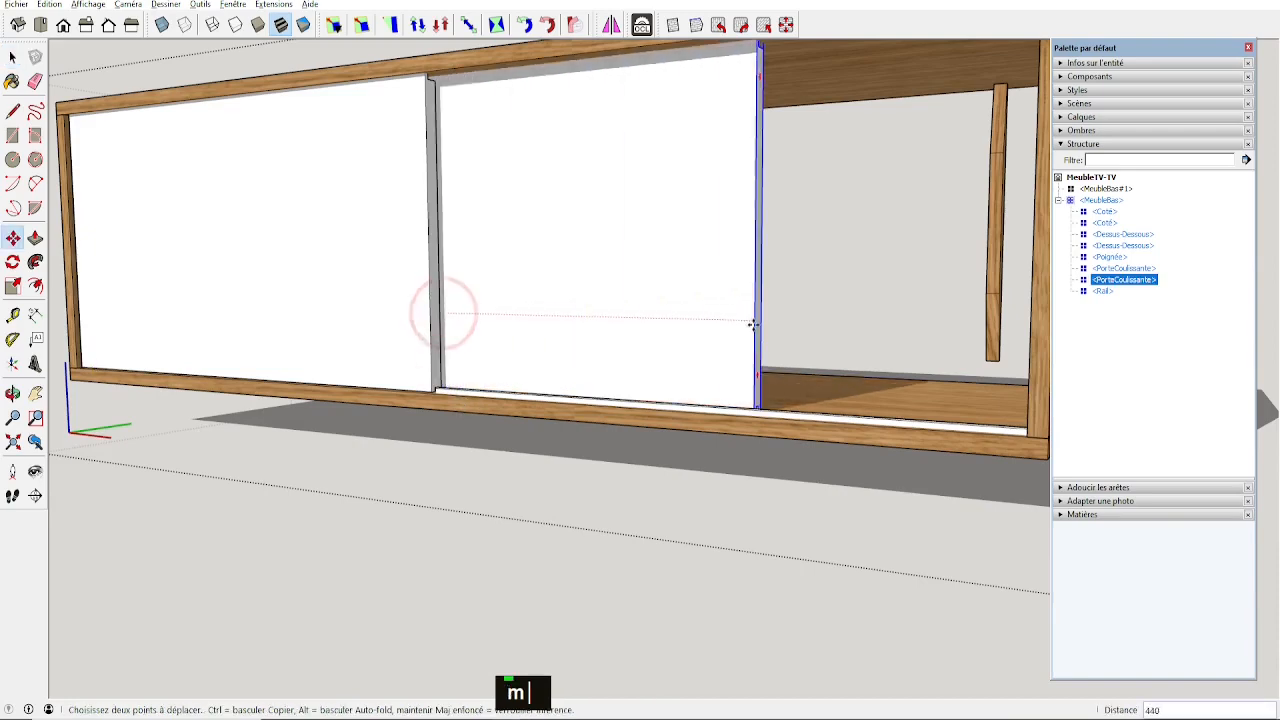
scroll(760, 326, "down", 3)
middle_click_drag(760, 326, 750, 360)
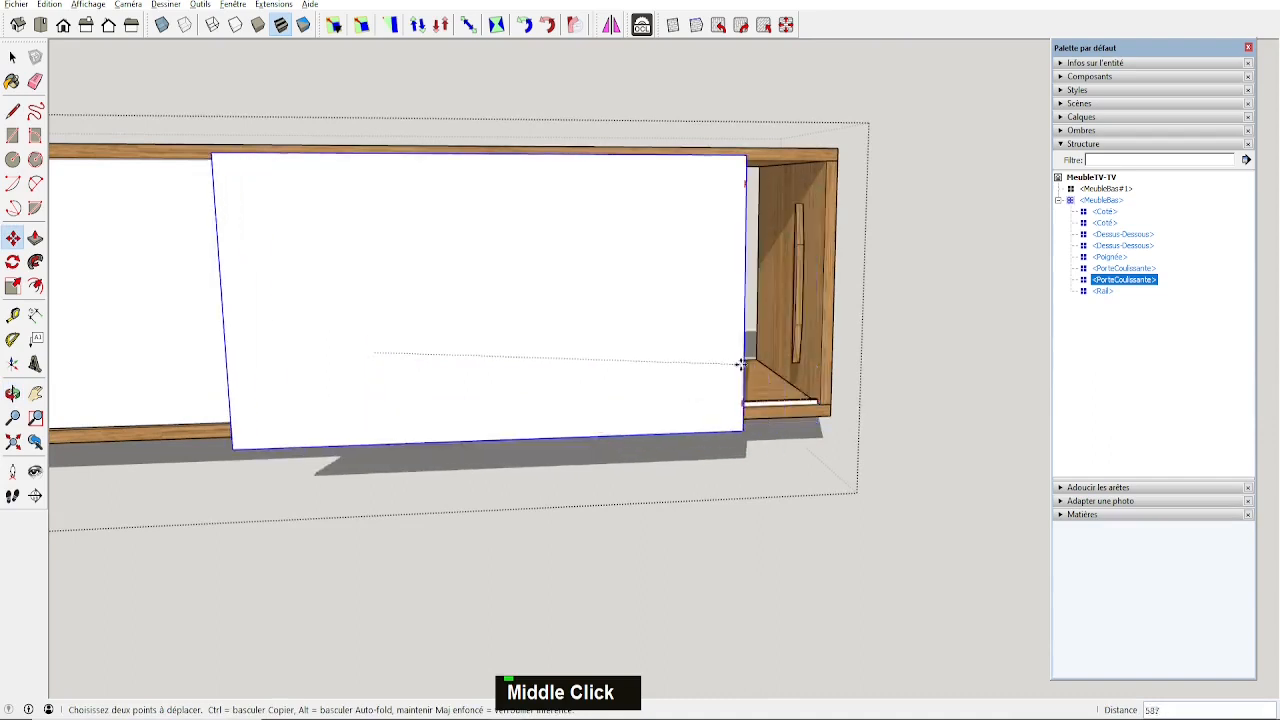
key("Right")
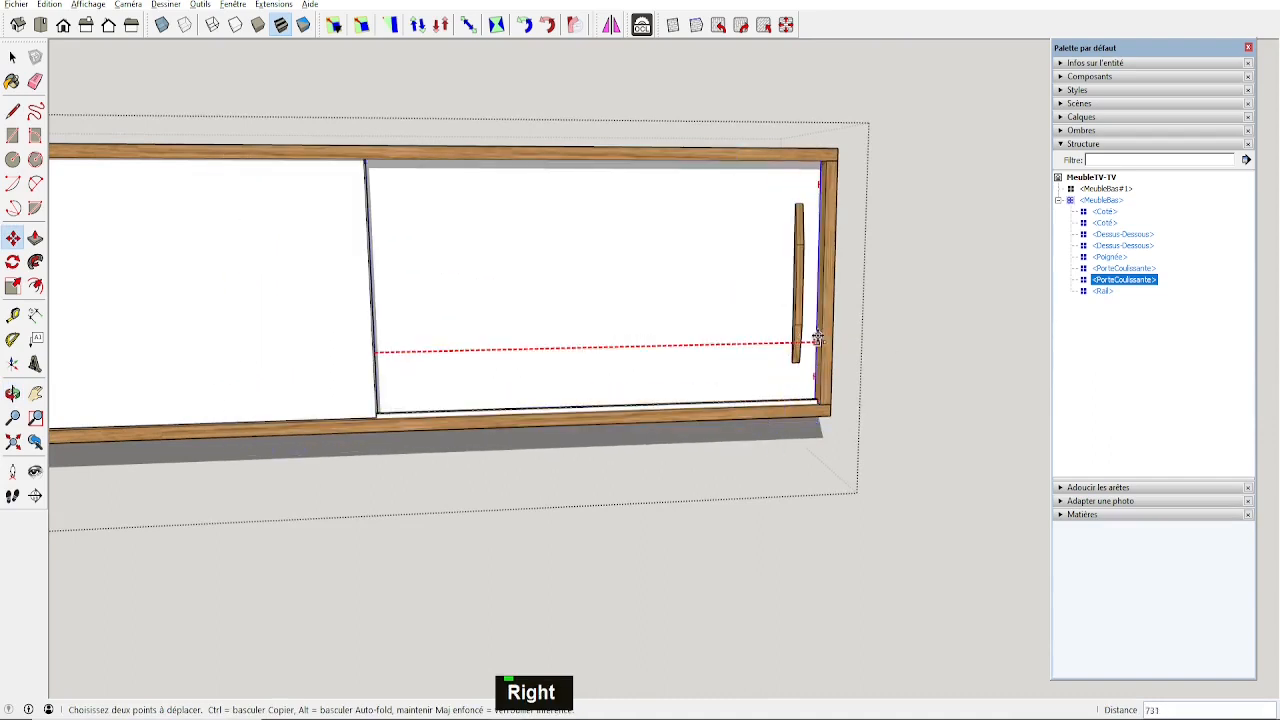
left_click(822, 320)
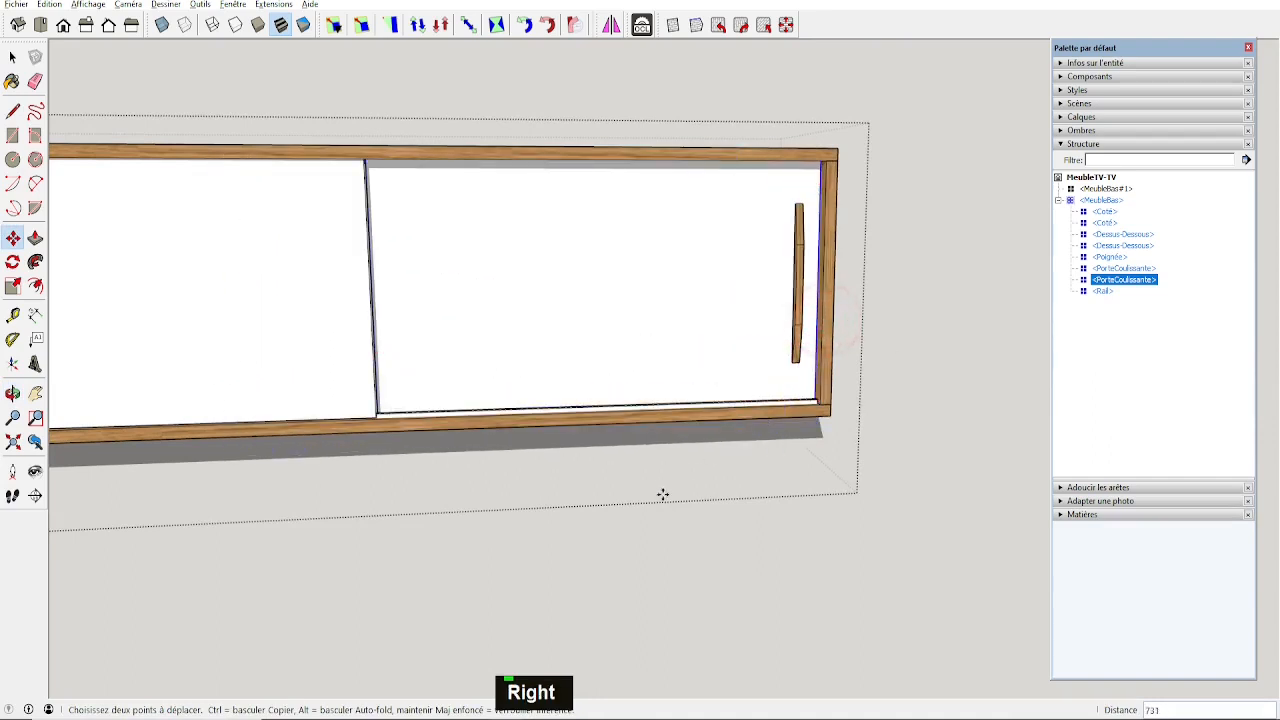
middle_click_drag(749, 506, 471, 549)
key("space")
left_click(402, 519)
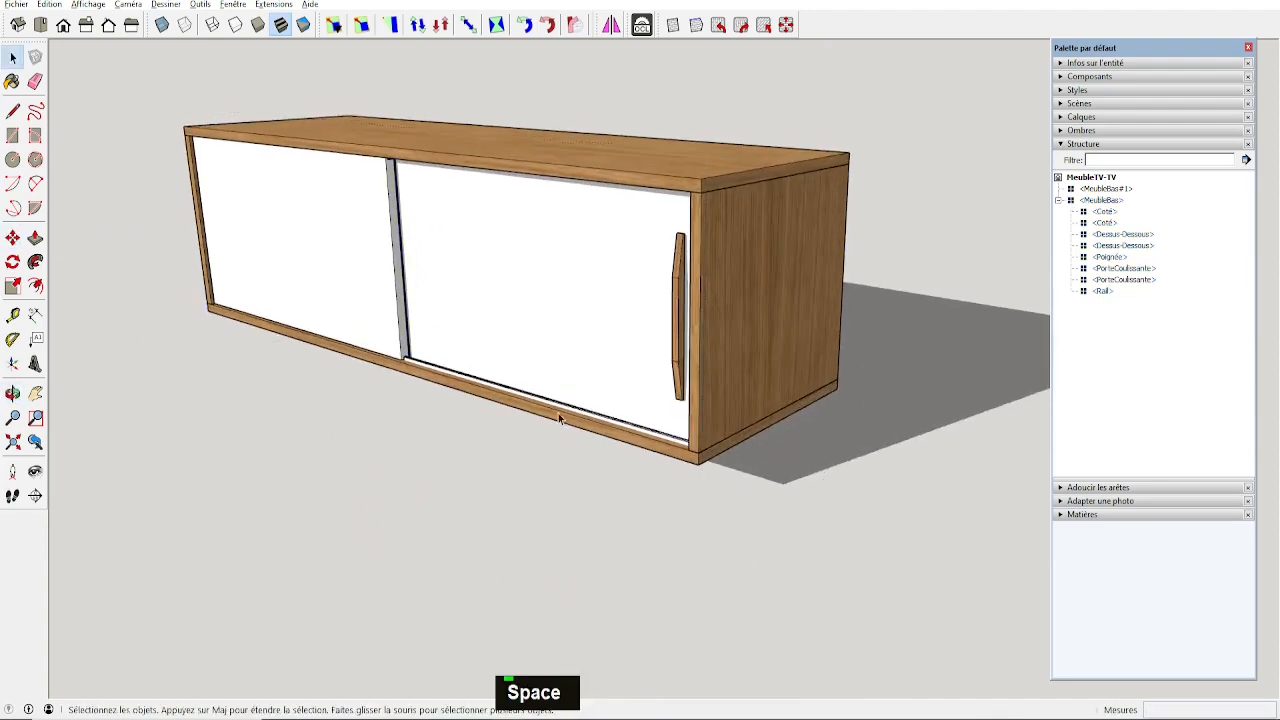
Open the cabinet for editing and hide the front sliding door.
middle_click_drag(578, 414, 808, 417)
middle_click_drag(425, 398, 662, 434)
left_click(603, 430)
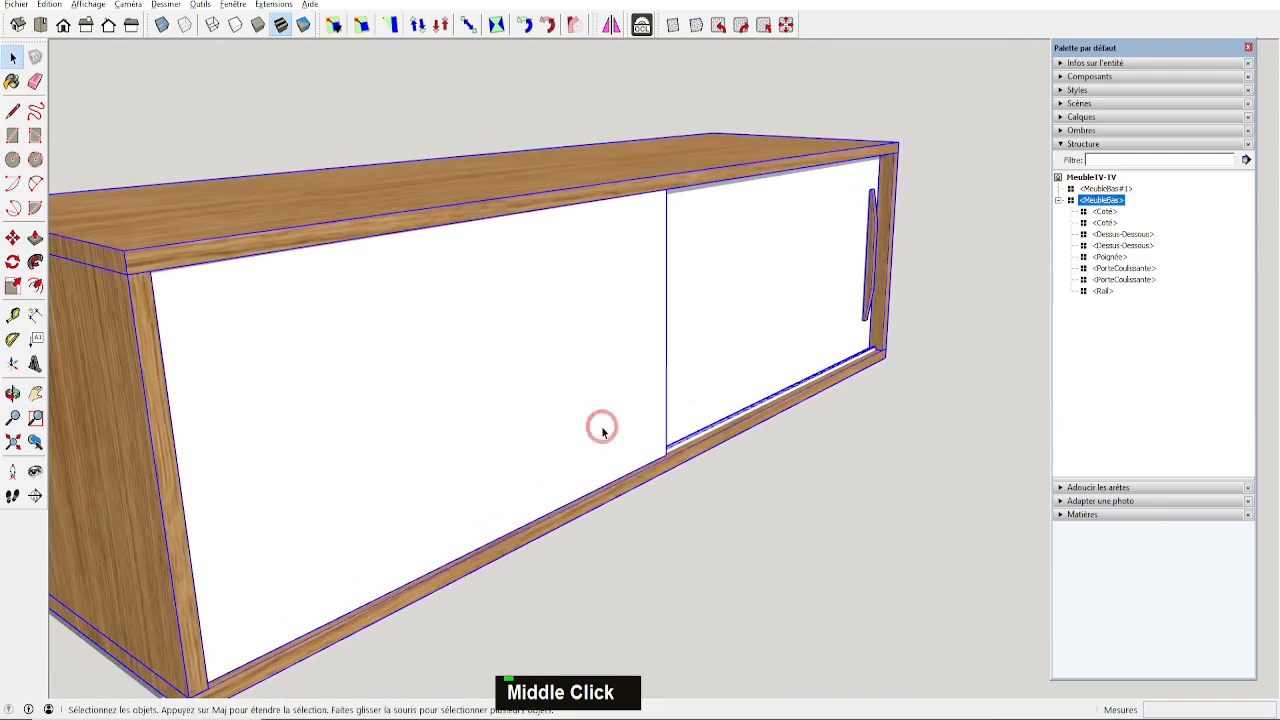
double_click(603, 431)
left_click(604, 430)
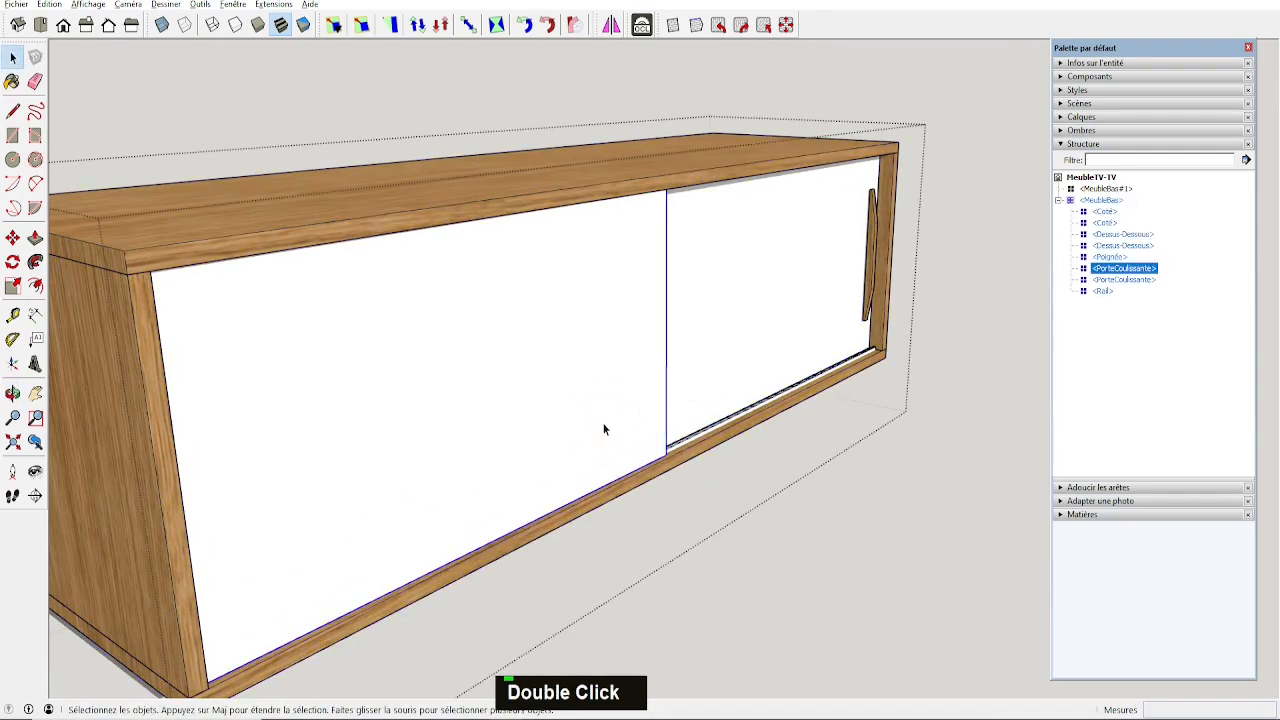
middle_click_drag(613, 444, 700, 455)
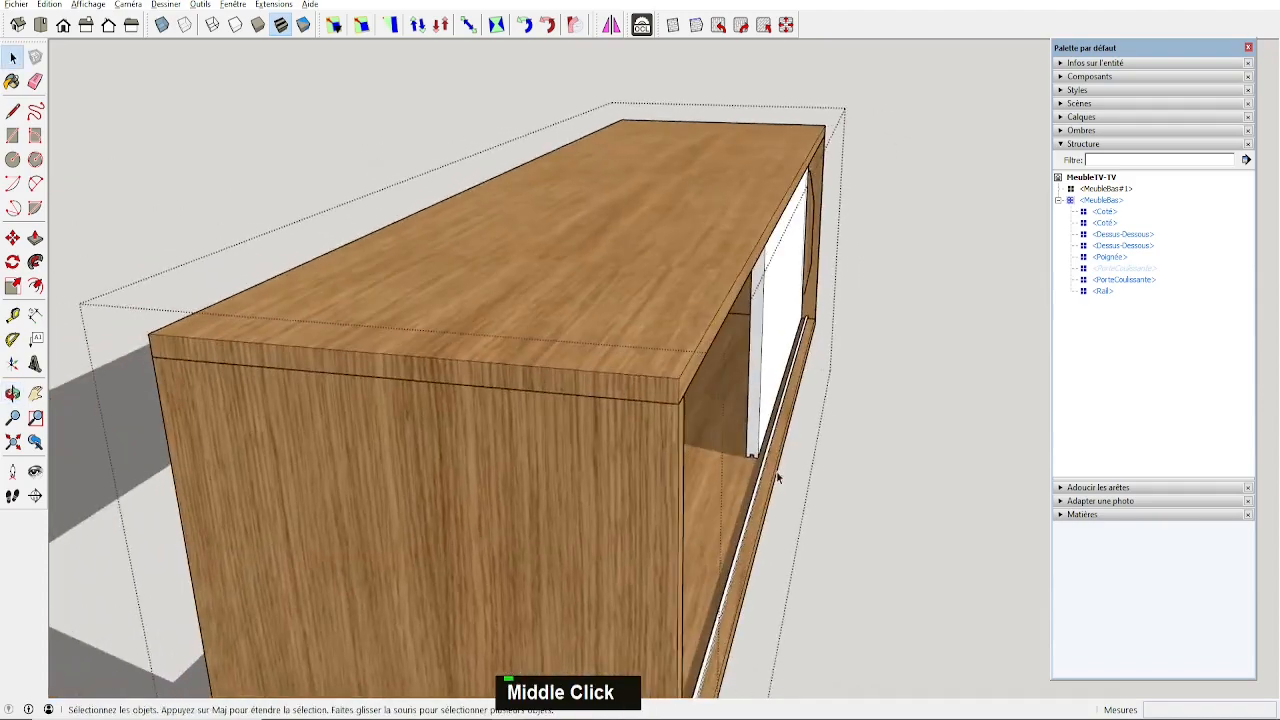
Copy the rail 22 toward the back along the green axis so it fits into the rear door's bottom groove.
scroll(761, 465, "up", 5)
left_click(758, 463)
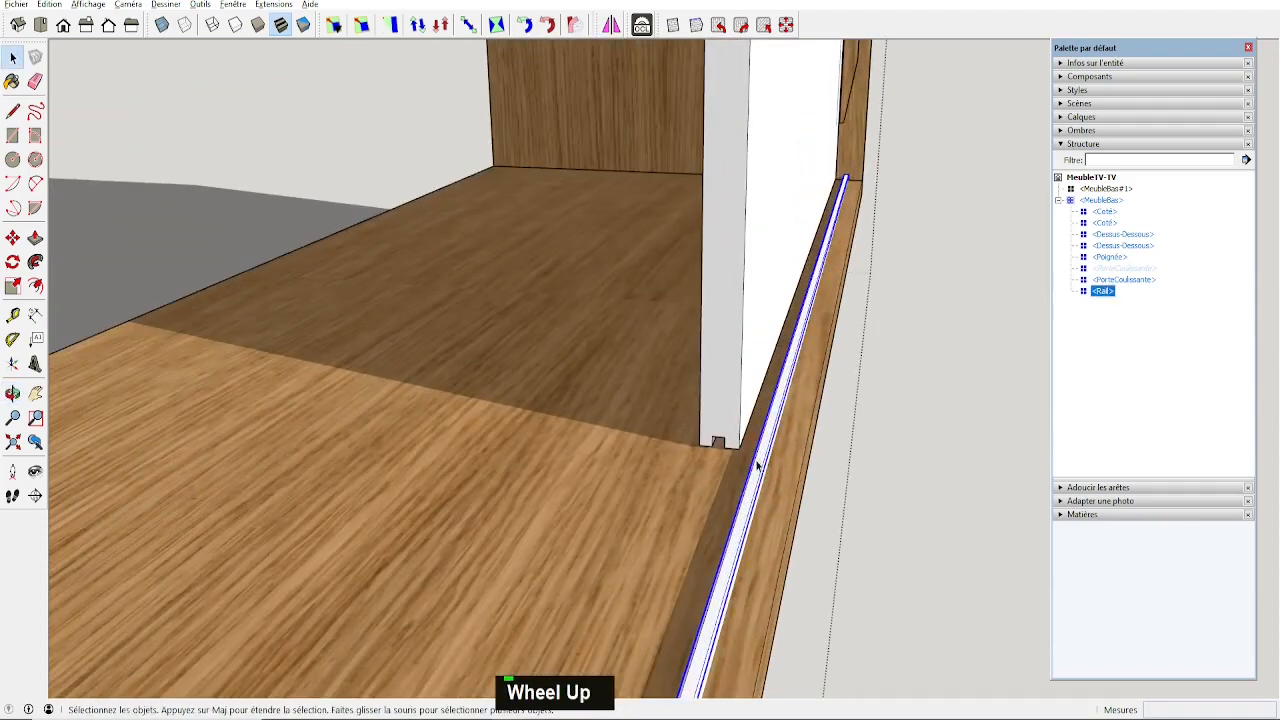
middle_click_drag(706, 443, 711, 430)
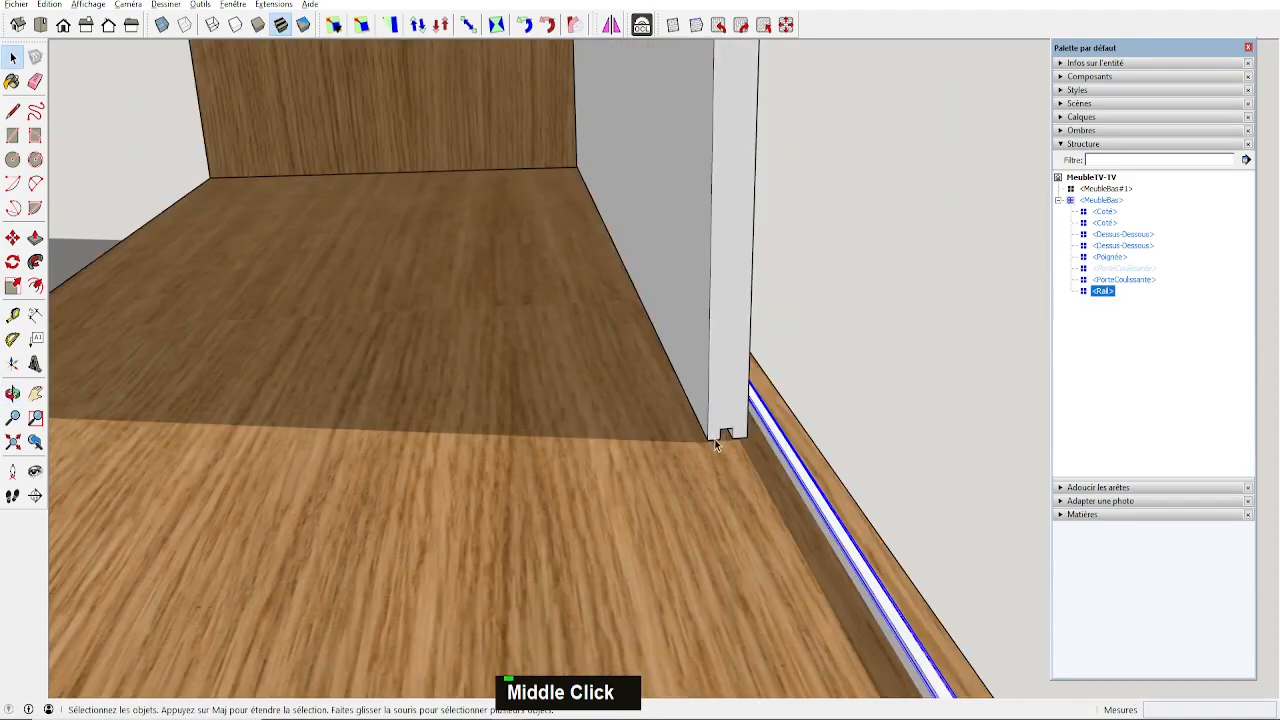
key("m")
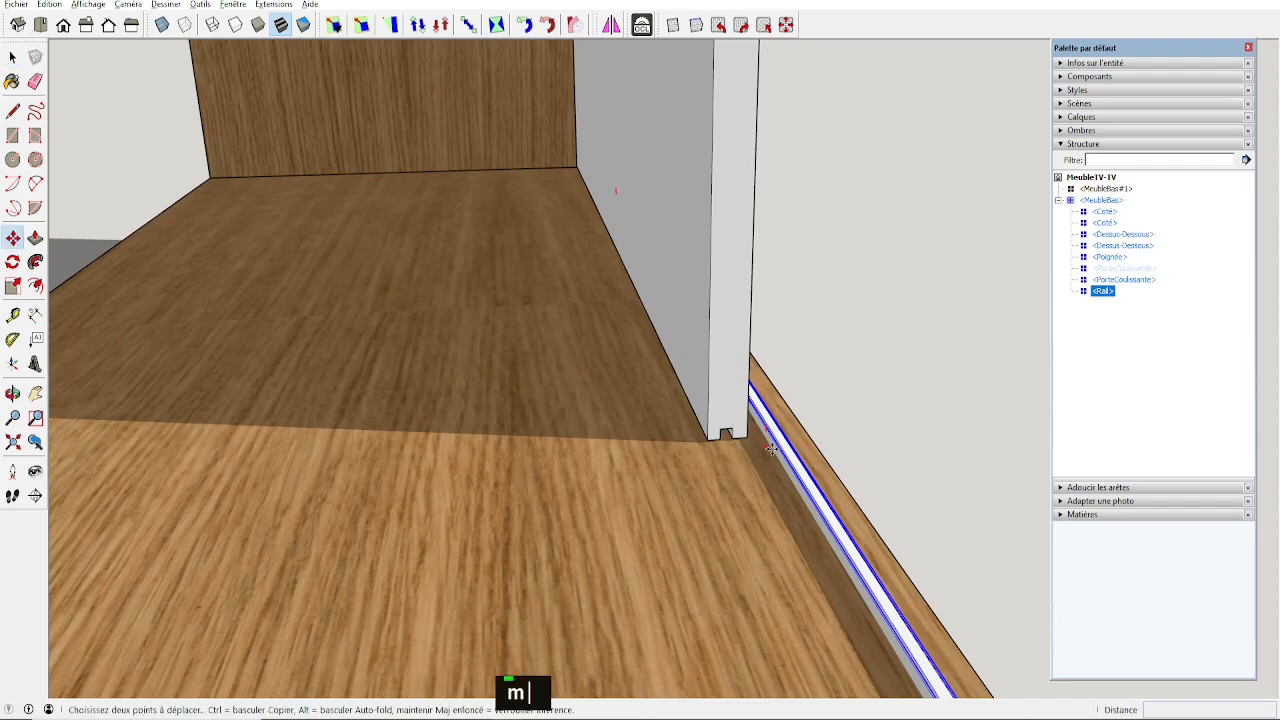
left_click(774, 453)
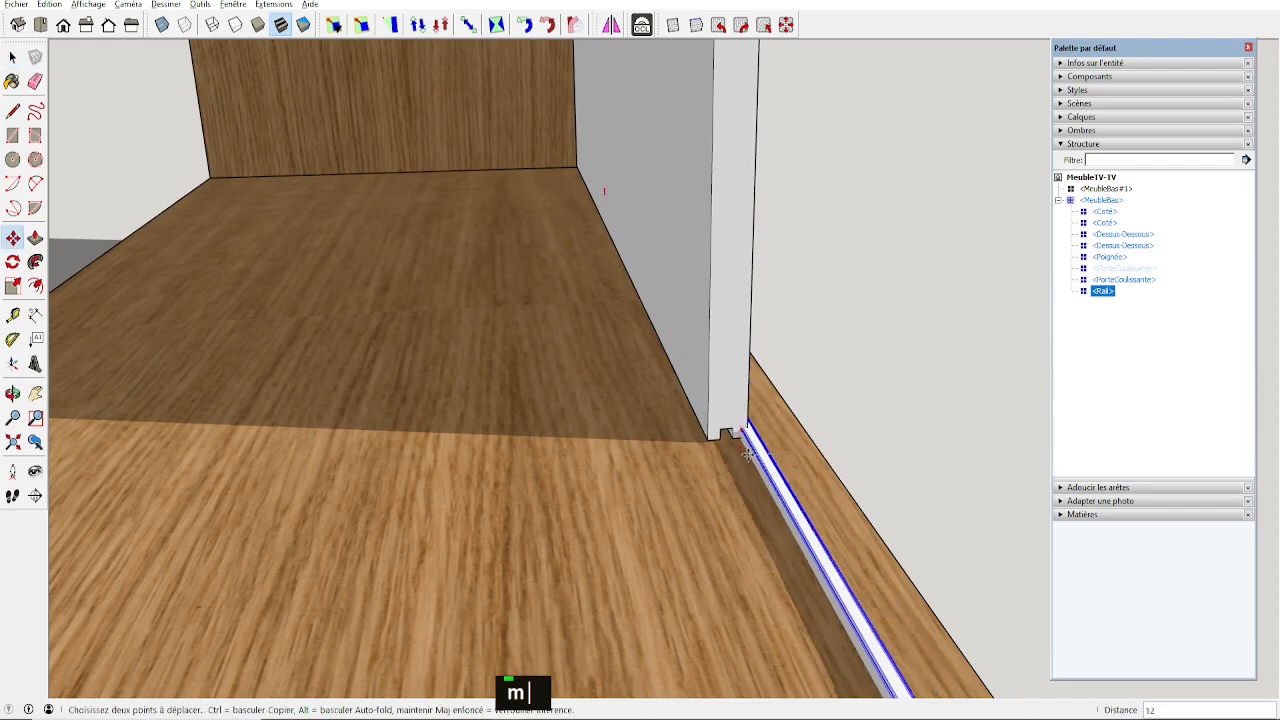
key("ctrl")
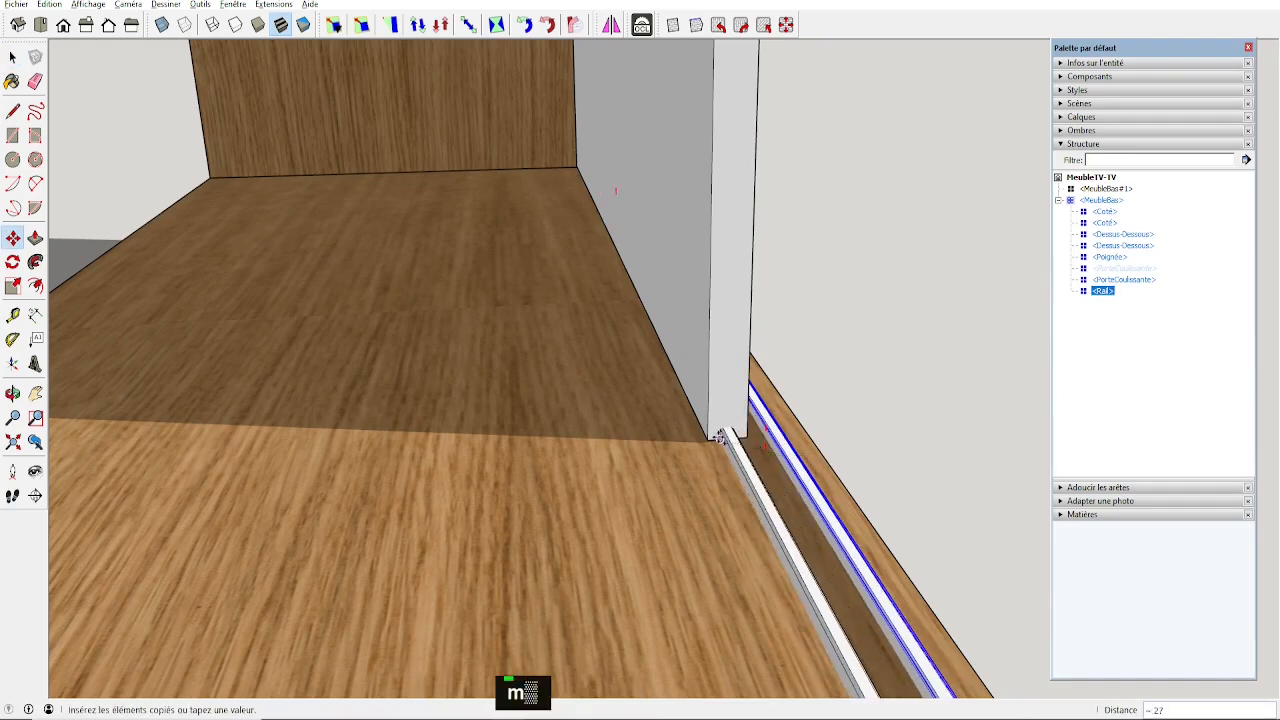
scroll(718, 436, "up", 3)
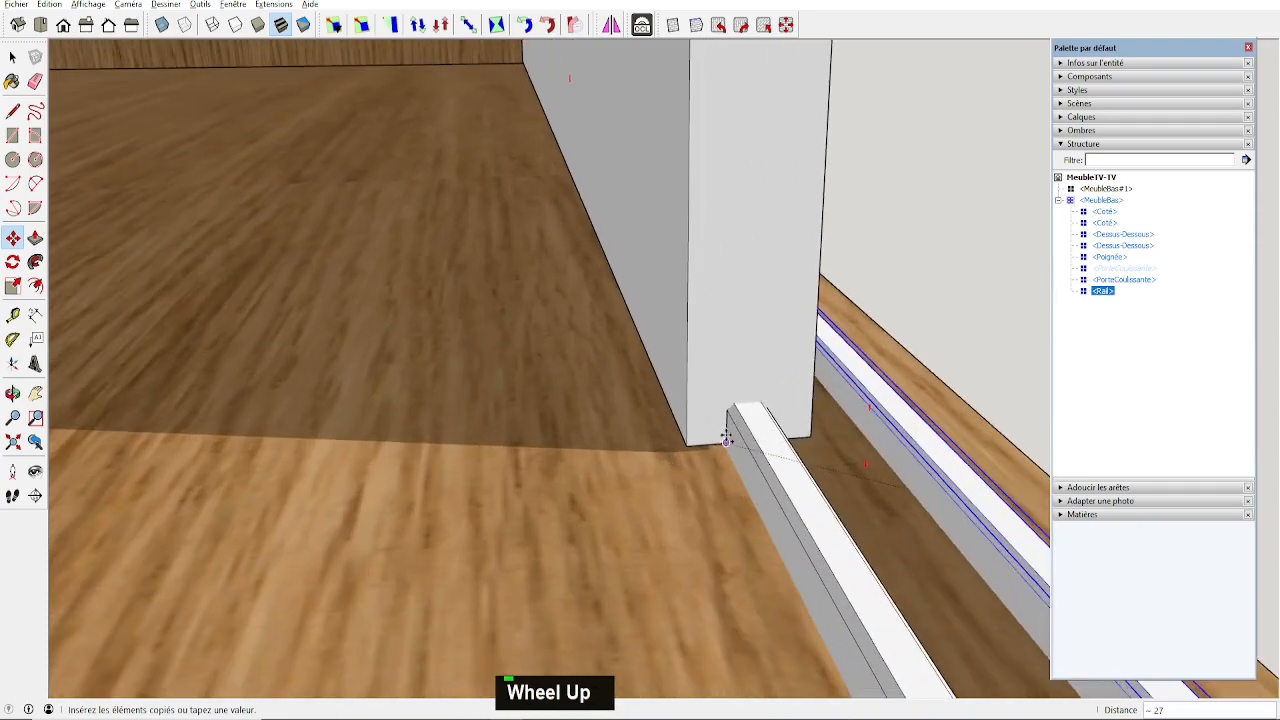
key("m")
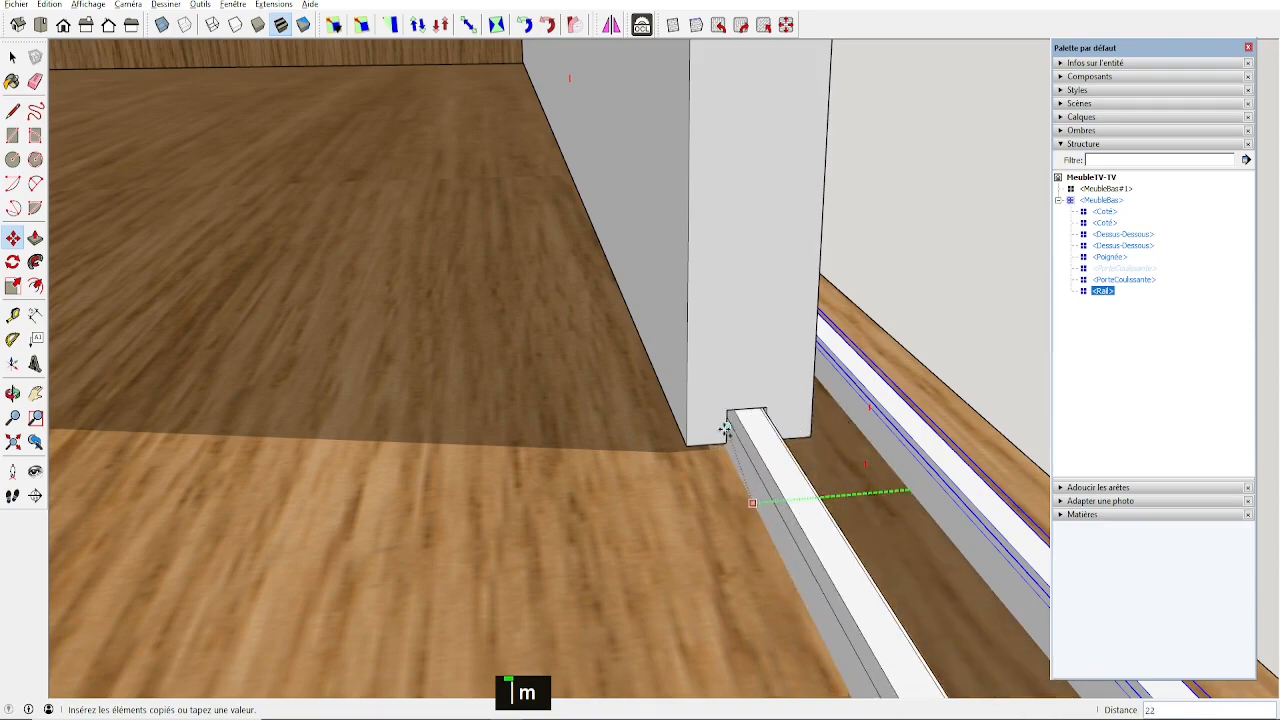
left_click(724, 428)
mouse_move(724, 428)
middle_mouse_down()
mouse_move(597, 389)
mouse_move(719, 393)
mouse_move(669, 366)
mouse_move(669, 389)
mouse_move(651, 326)
mouse_move(718, 447)
middle_mouse_up()
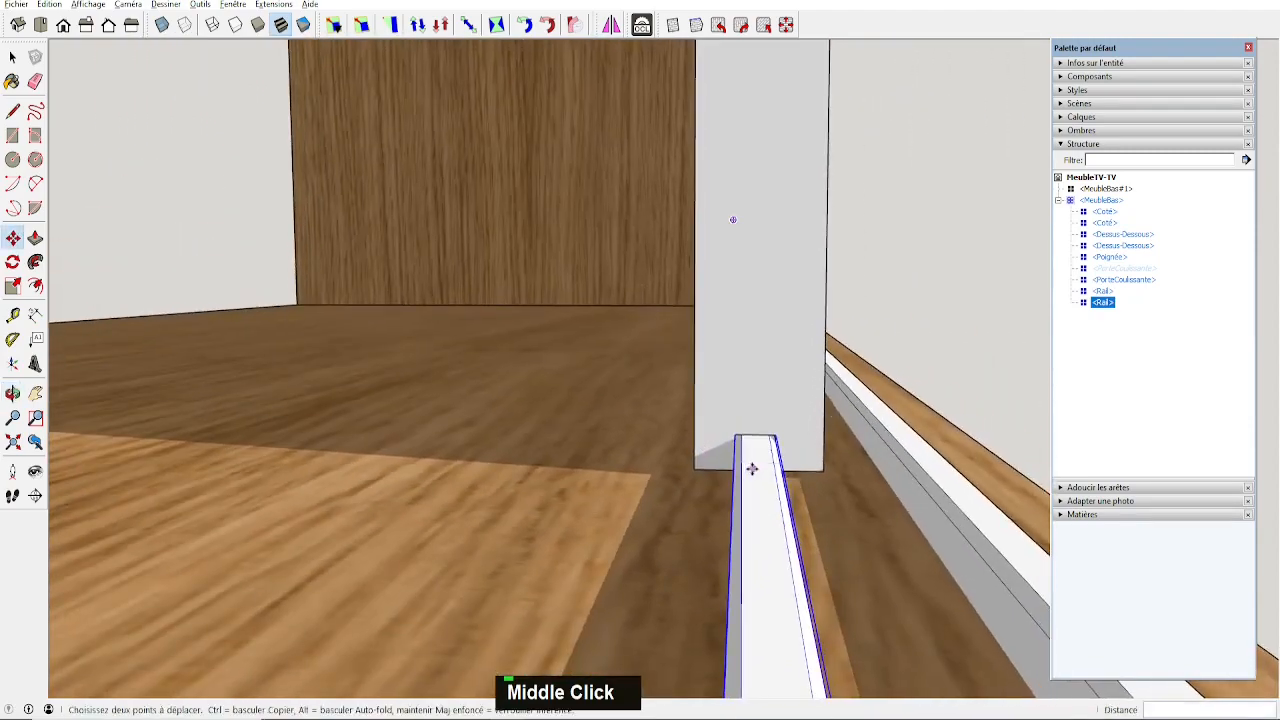
Open the rear sliding door for editing and push the back wall of its bottom groove outward by 1.
key("space")
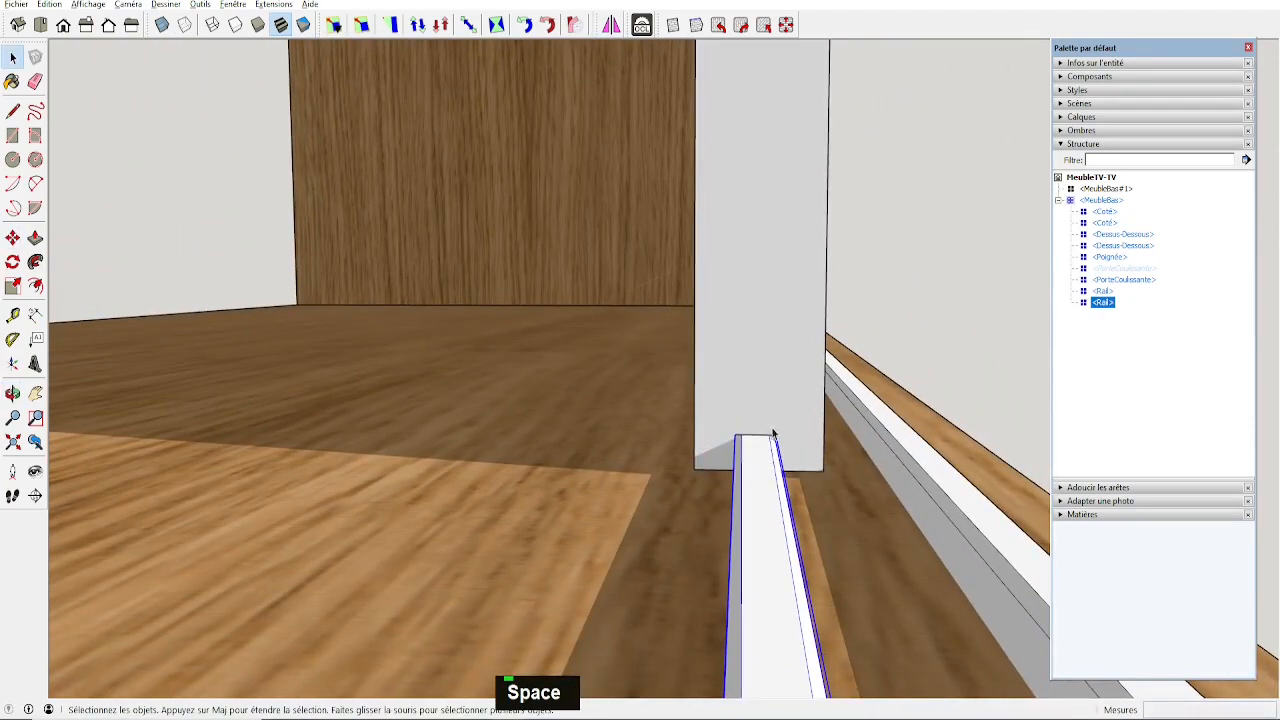
scroll(785, 470, "down", 4)
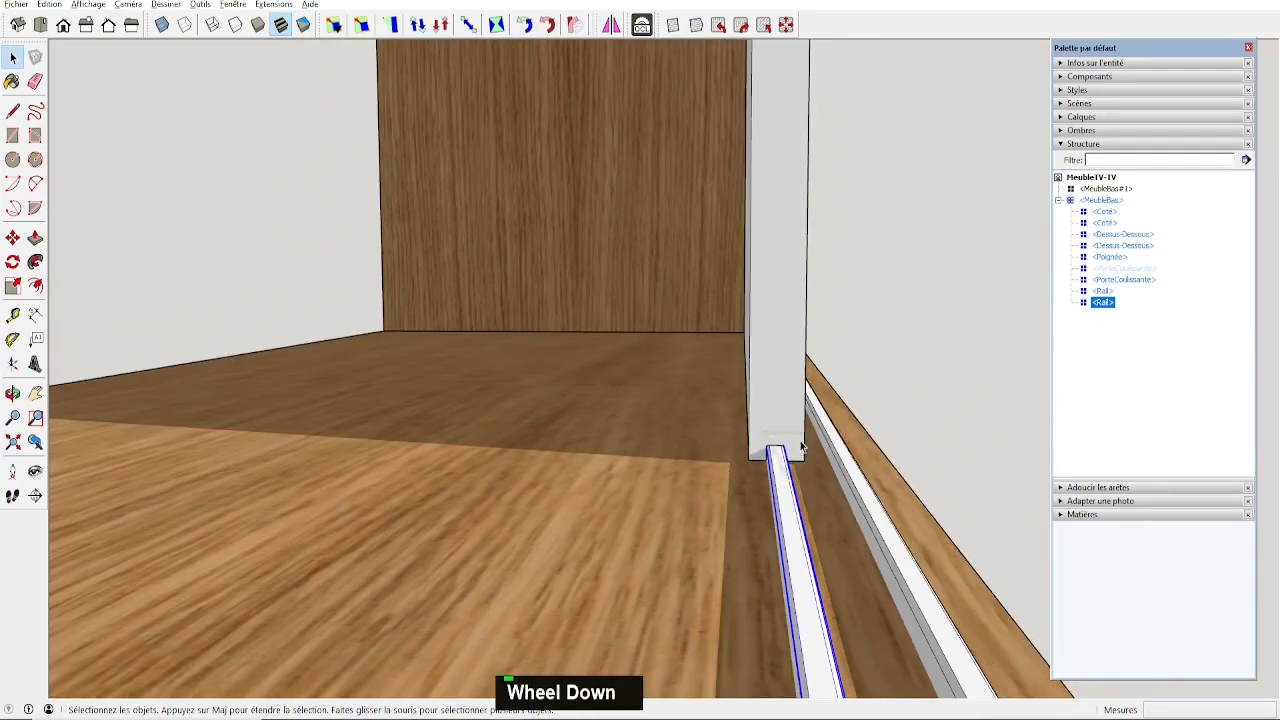
middle_click_drag(785, 465, 820, 477)
key("space")
double_click(865, 432)
scroll(791, 520, "up", 5)
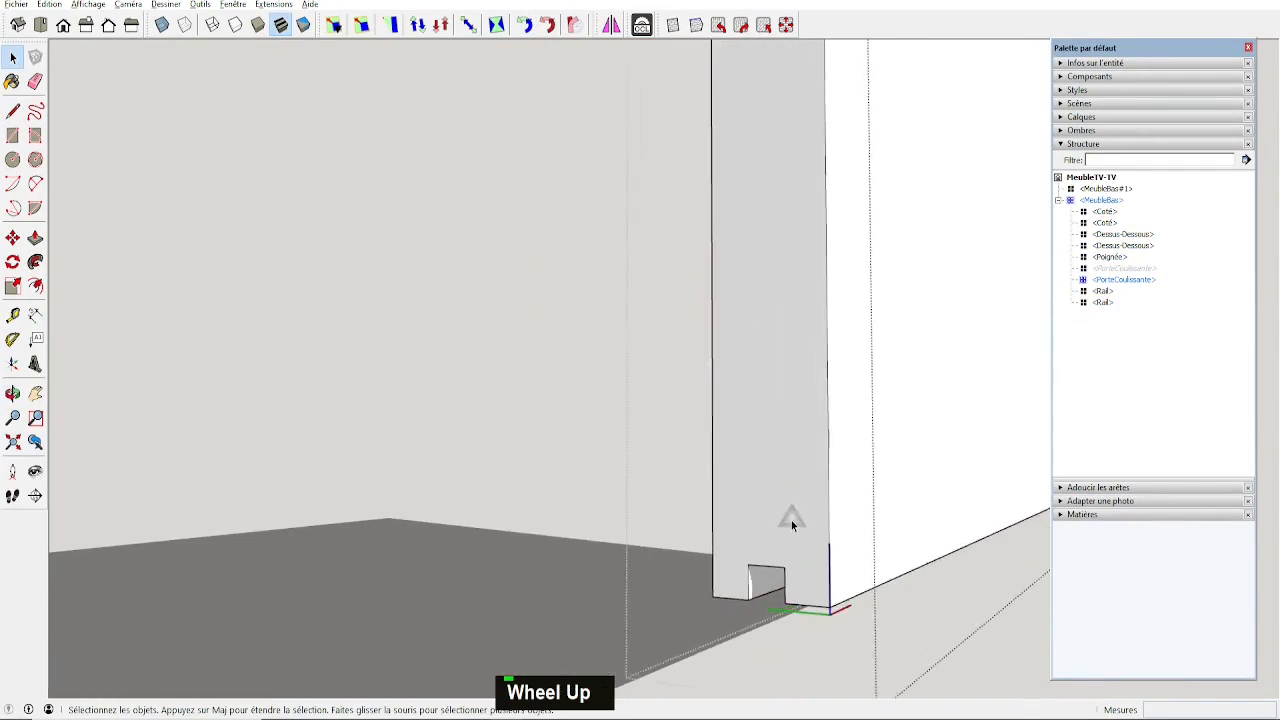
mouse_move(758, 582)
middle_mouse_down()
mouse_move(766, 549)
mouse_move(755, 587)
middle_mouse_up()
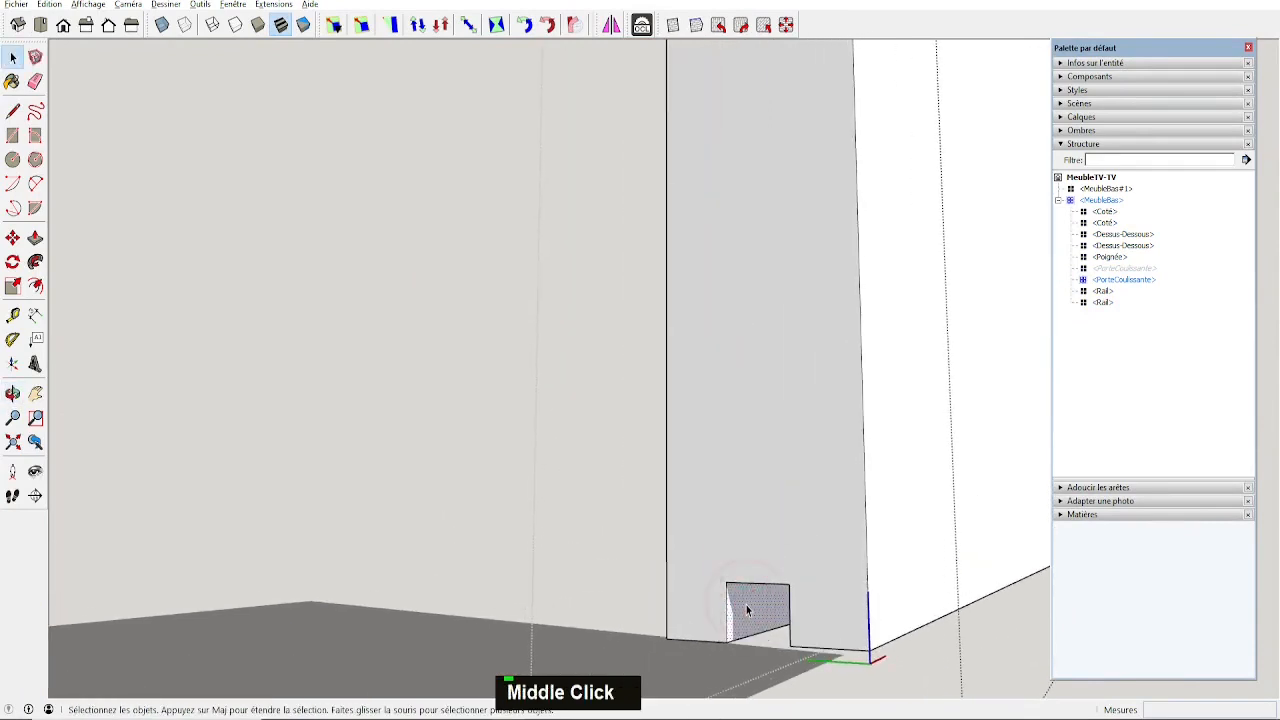
key("p")
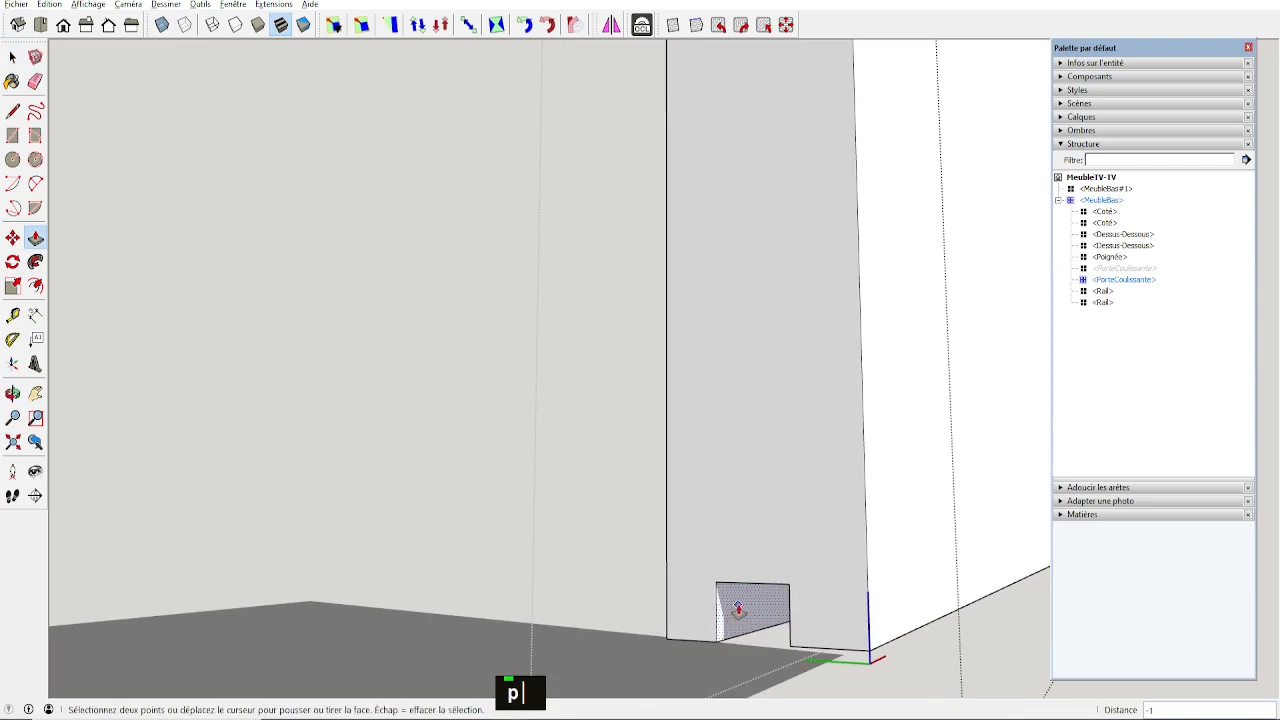
middle_click_drag(737, 610, 826, 621)
Push the front wall of the rear door's bottom groove outward by 1.
key("space")
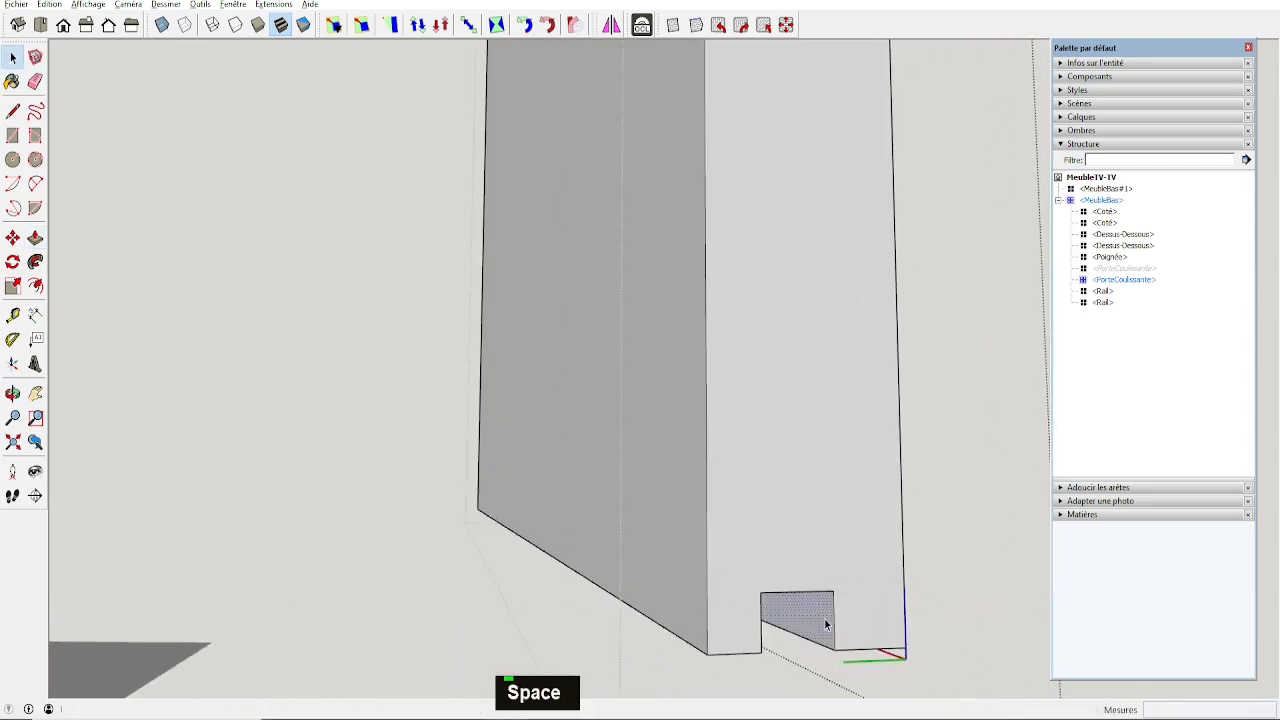
key("p")
left_click(825, 621)
left_click(826, 625)
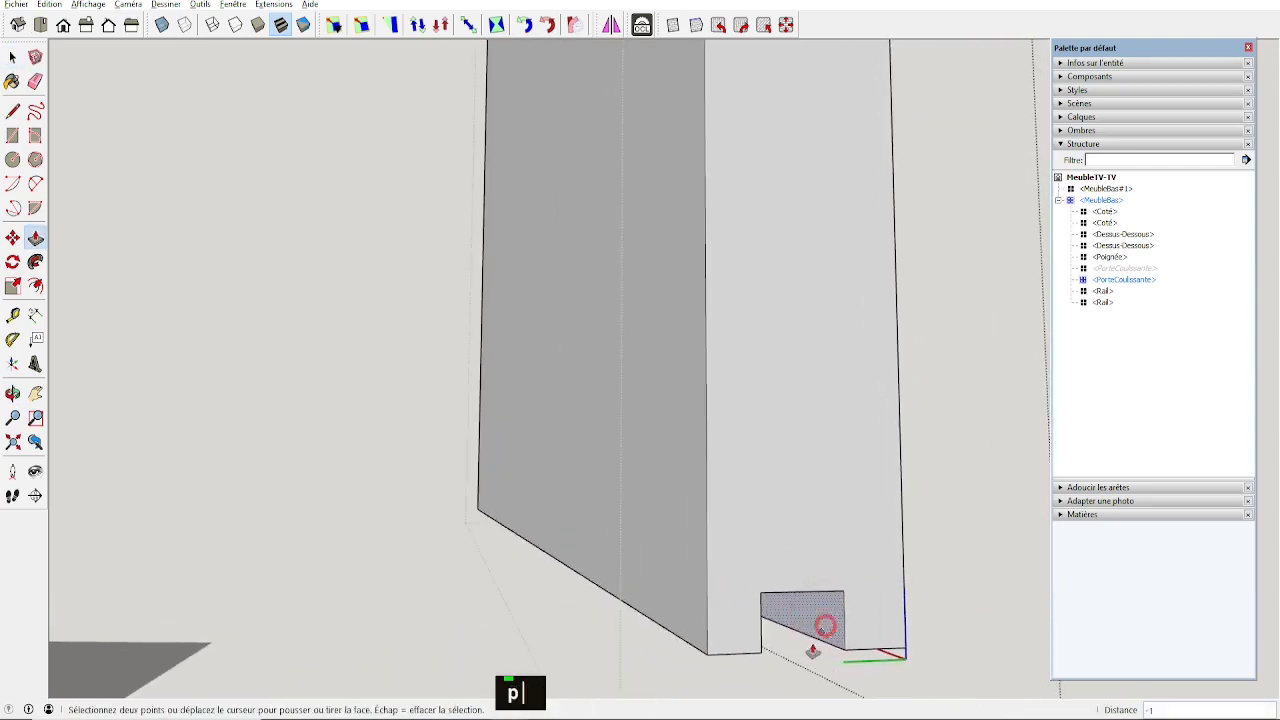
key("space")
left_click(943, 569)
scroll(963, 540, "down", 5)
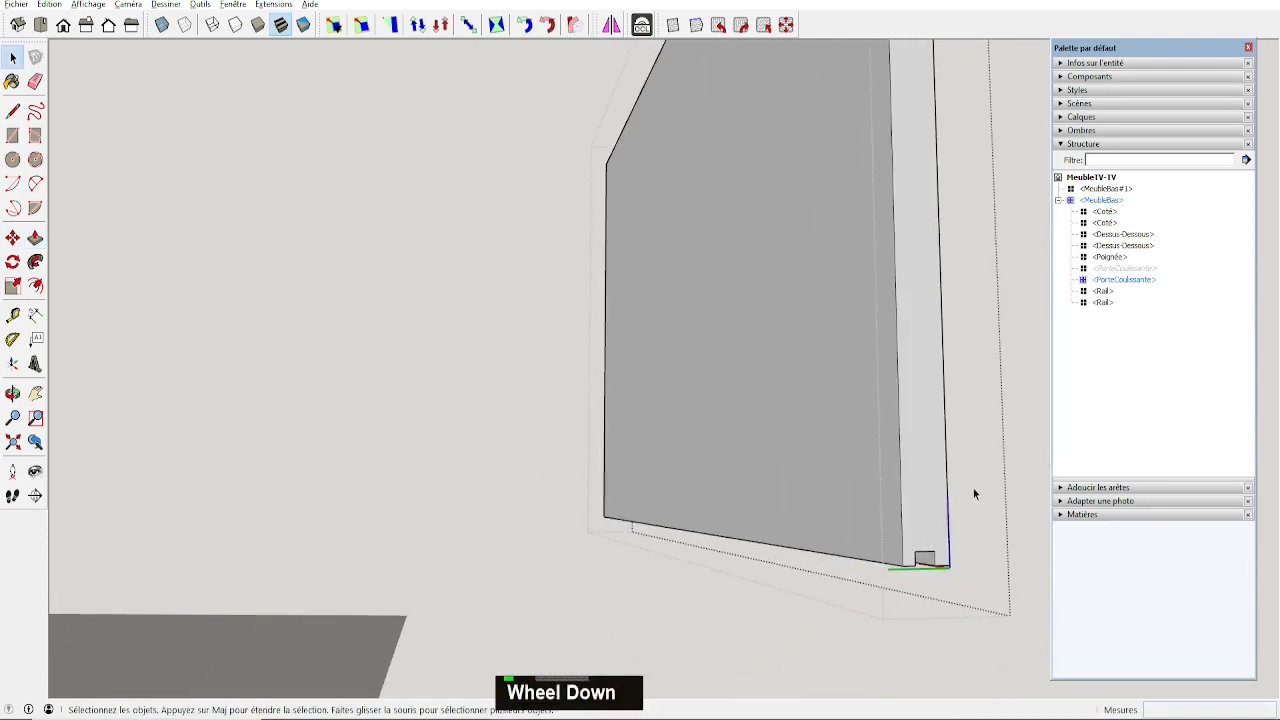
Close the rear door component and unhide the front sliding door.
key("p")
middle_click_drag(686, 517, 563, 517)
scroll(634, 560, "down", 3)
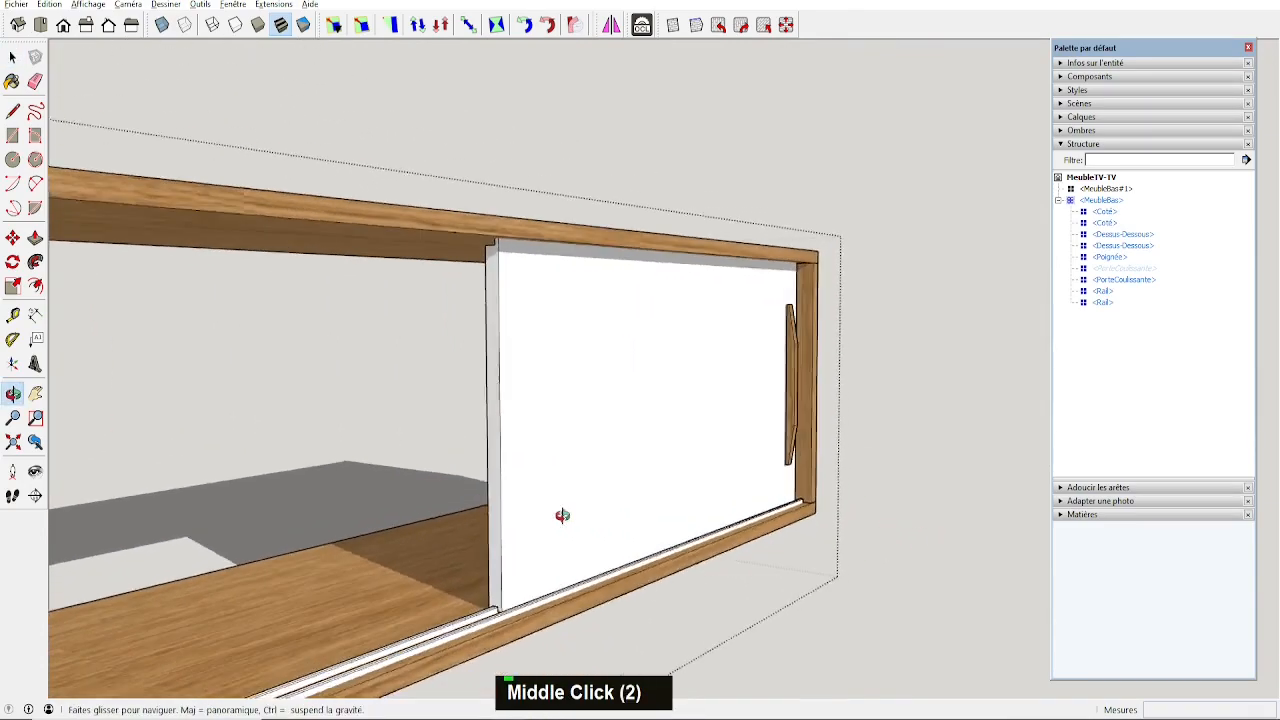
scroll(560, 477, "down", 5)
scroll(563, 374, "up", 2)
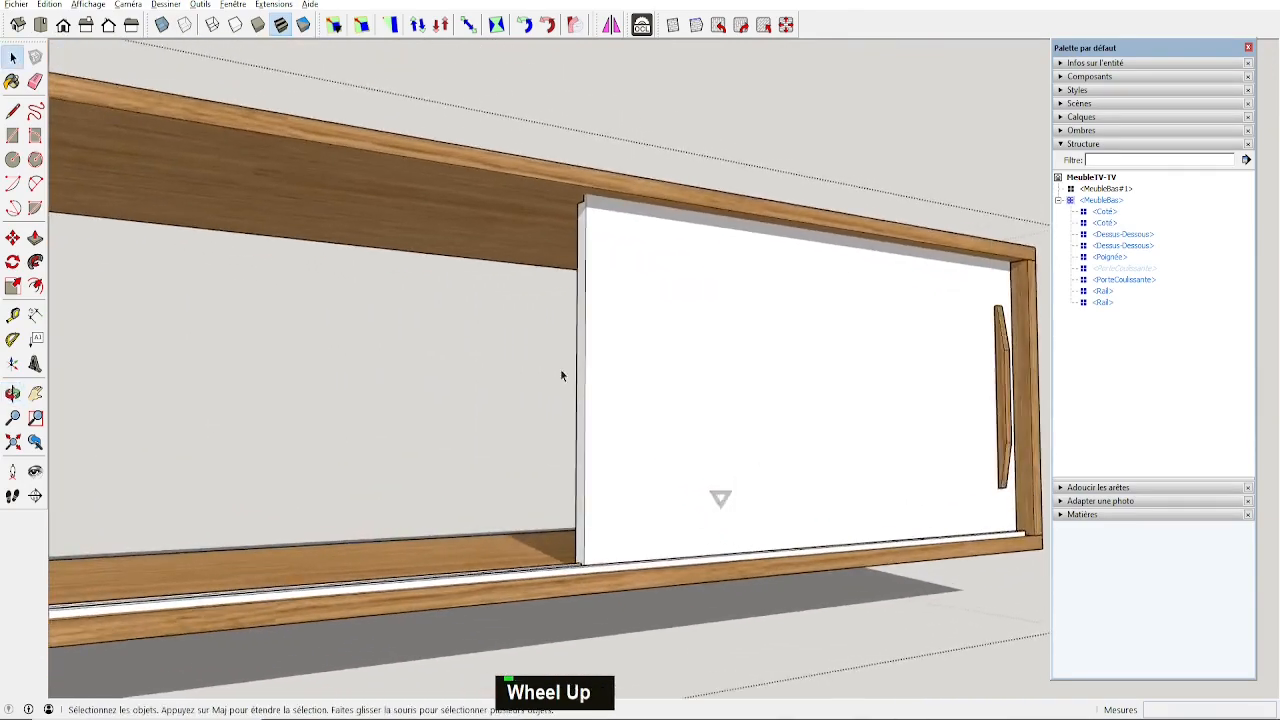
scroll(510, 310, "down", 1)
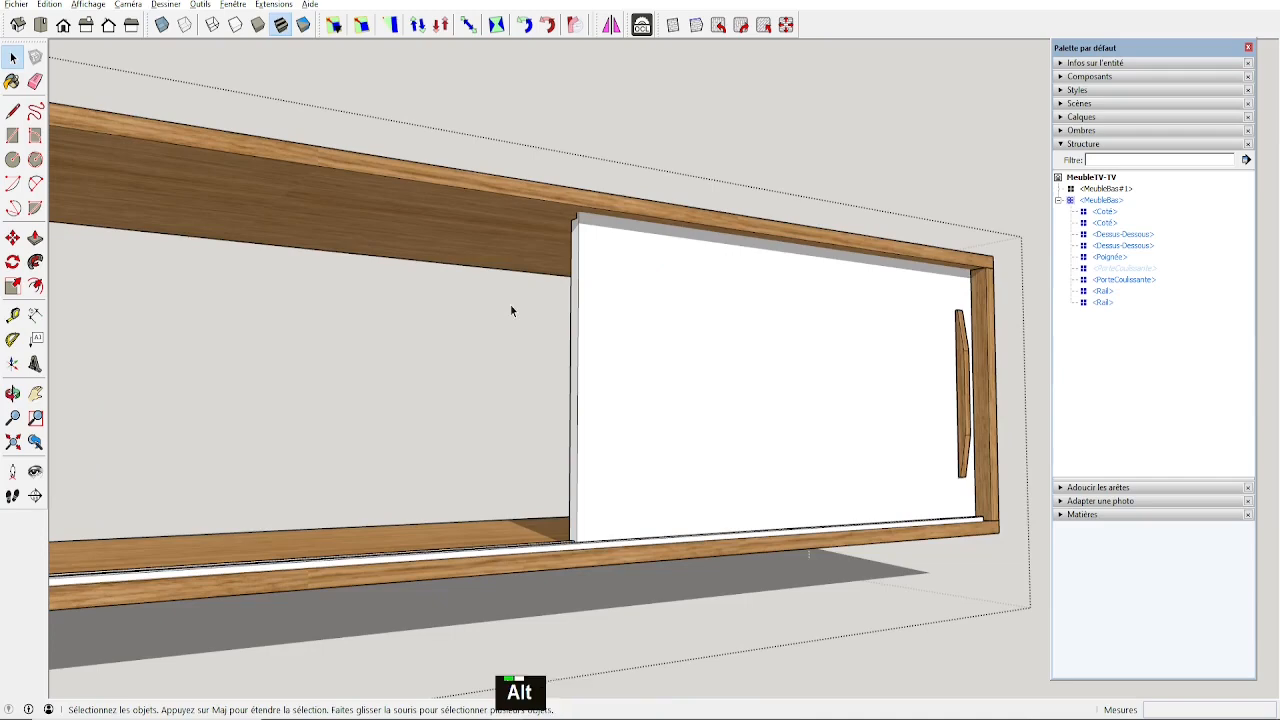
key("alt+r")
scroll(611, 346, "down", 4, "shift")
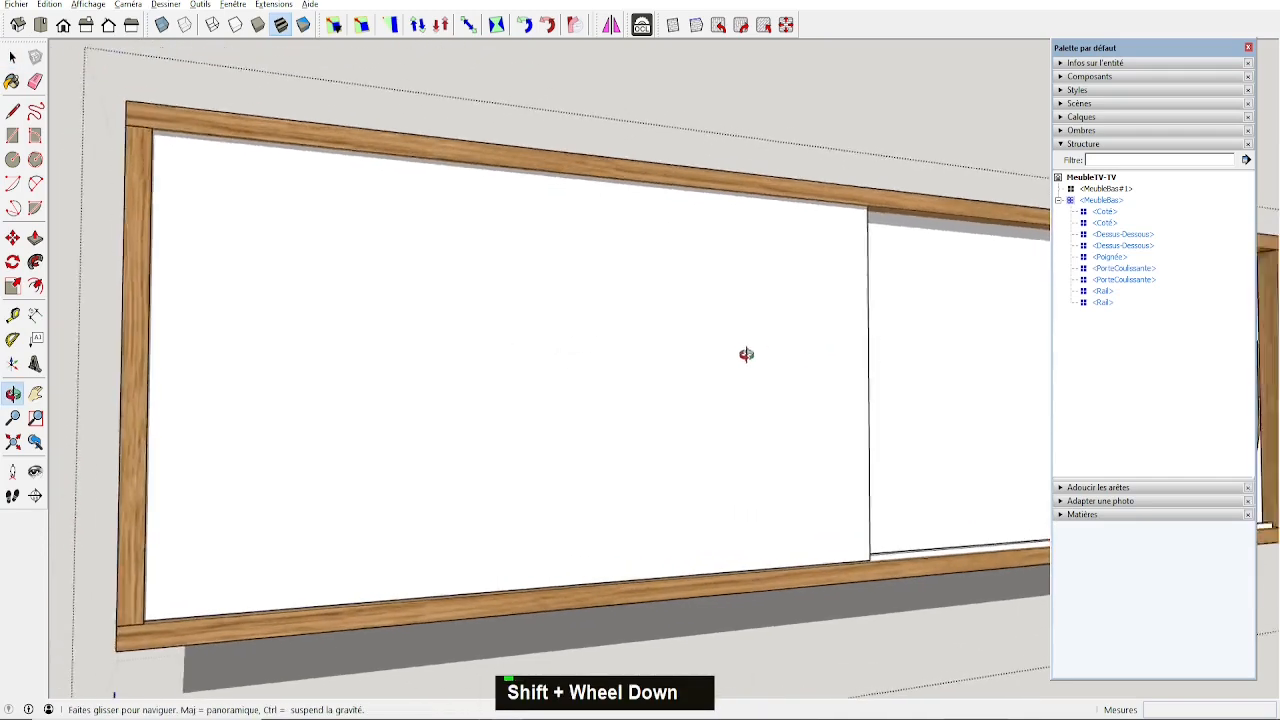
scroll(634, 340, "up", 1)
scroll(624, 417, "down", 2)
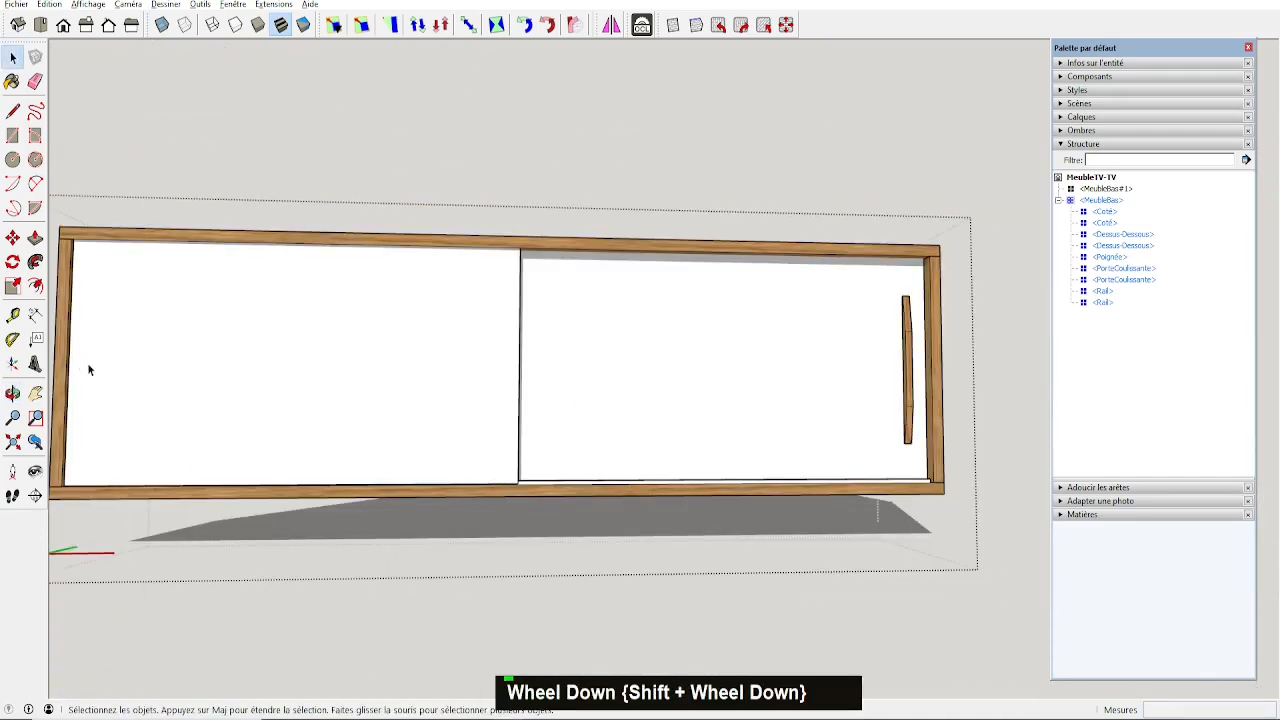
Mirror a copy of the handle to the opposite end of the cabinet, about the midpoint of the top front edge.
left_click(908, 396)
middle_click_drag(880, 406, 392, 383)
scroll(392, 383, "down", 2, "shift")
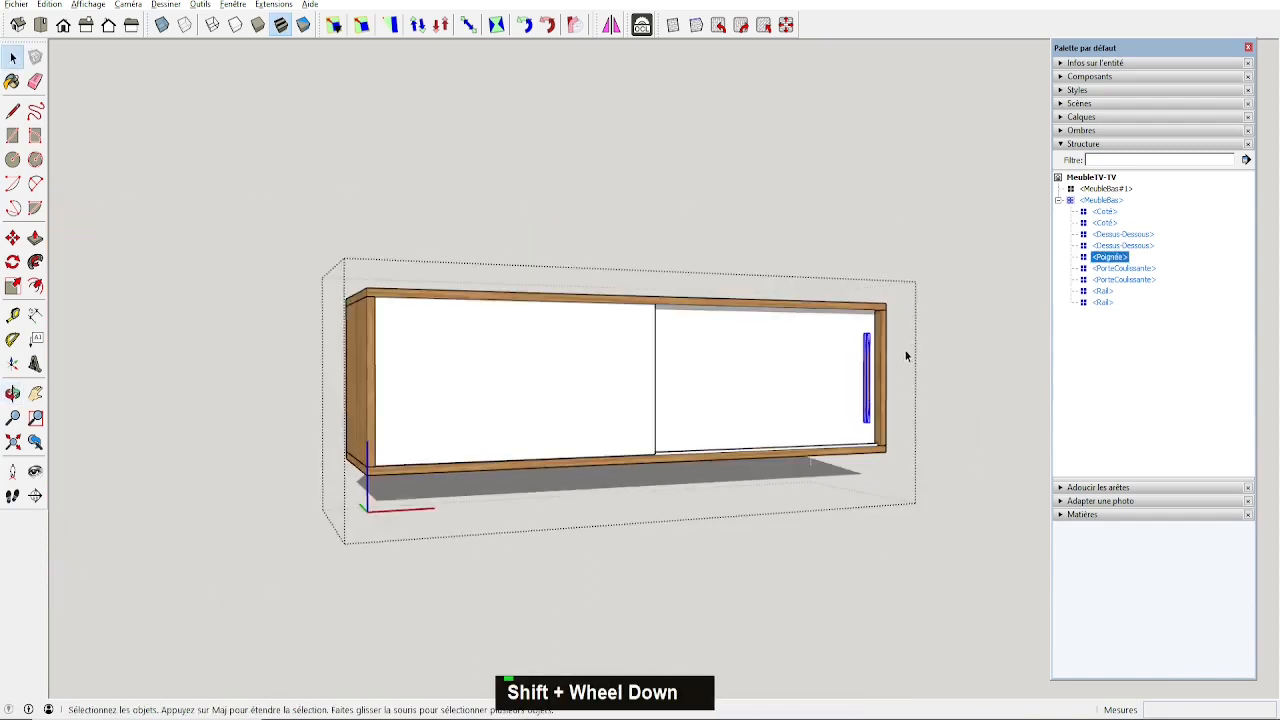
middle_click_drag(906, 355, 895, 360)
left_click(611, 24)
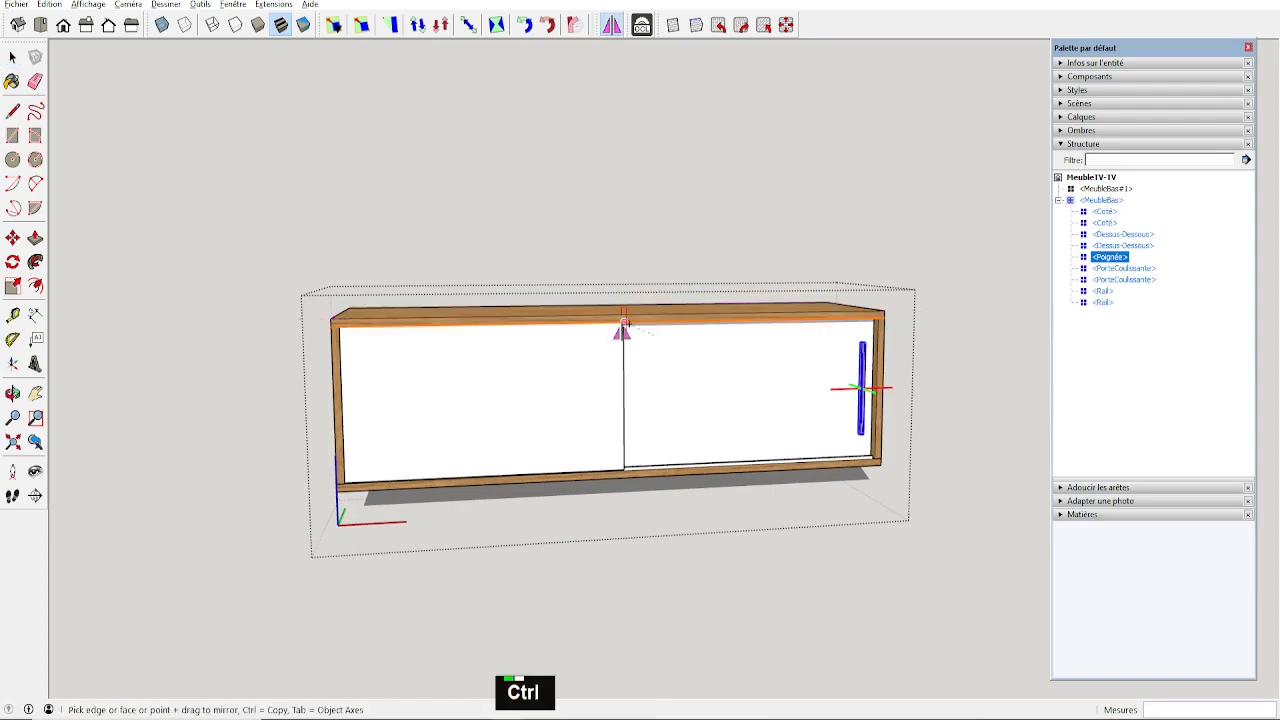
left_click(621, 320, "ctrl")
key("space")
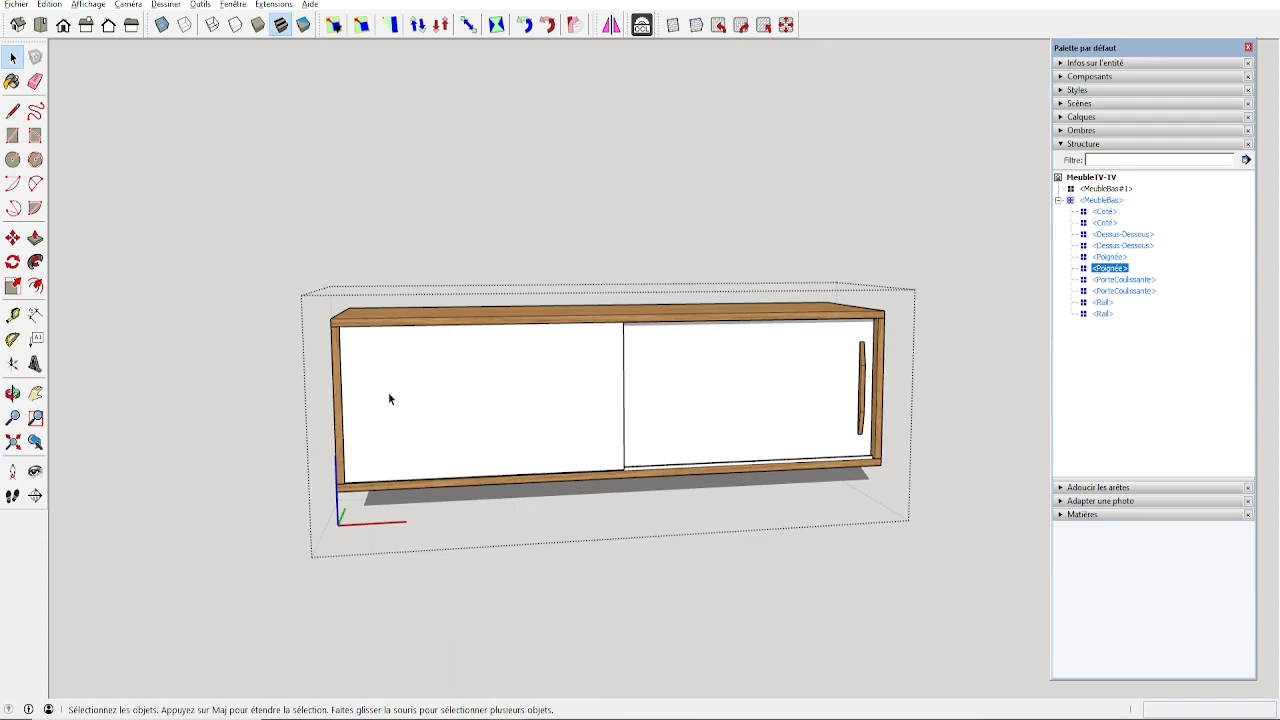
Turn on X-ray display and move the mirrored handle 22 toward the front onto the front sliding door.
left_click(162, 24)
left_click(402, 382)
middle_click_drag(402, 382, 298, 342)
scroll(376, 344, "up", 4)
scroll(376, 344, "up", 2)
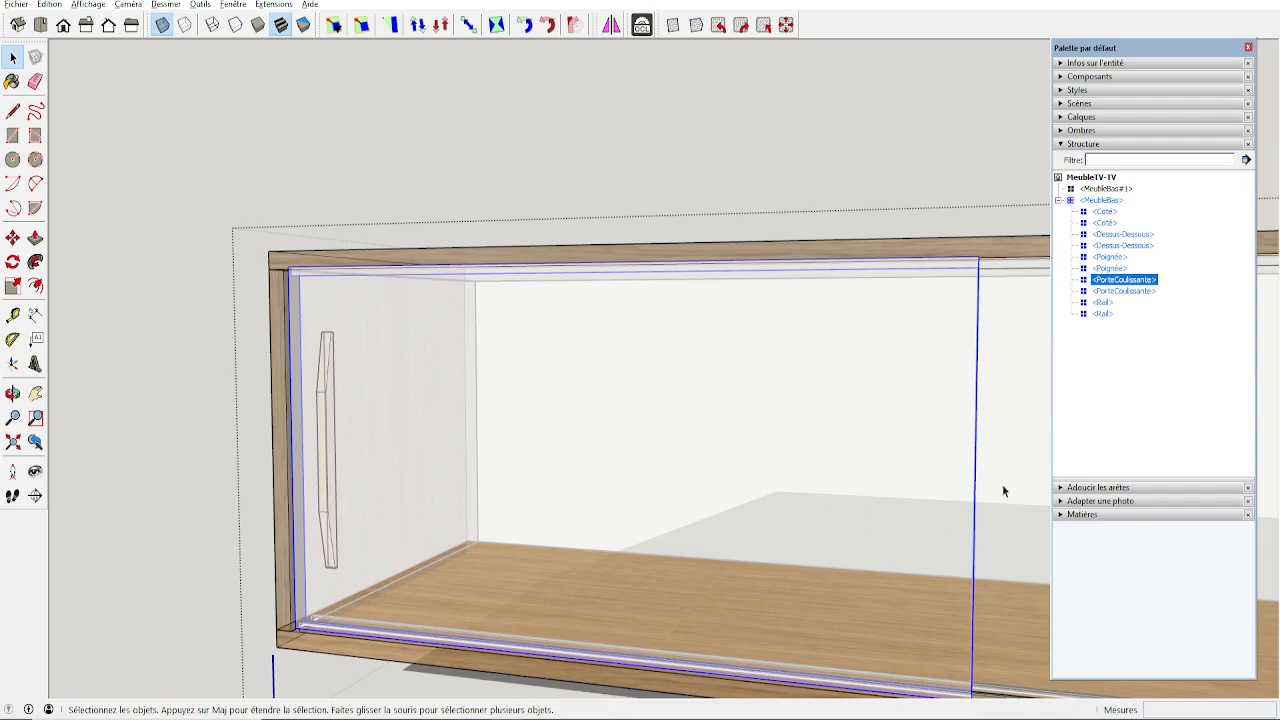
left_click(332, 360)
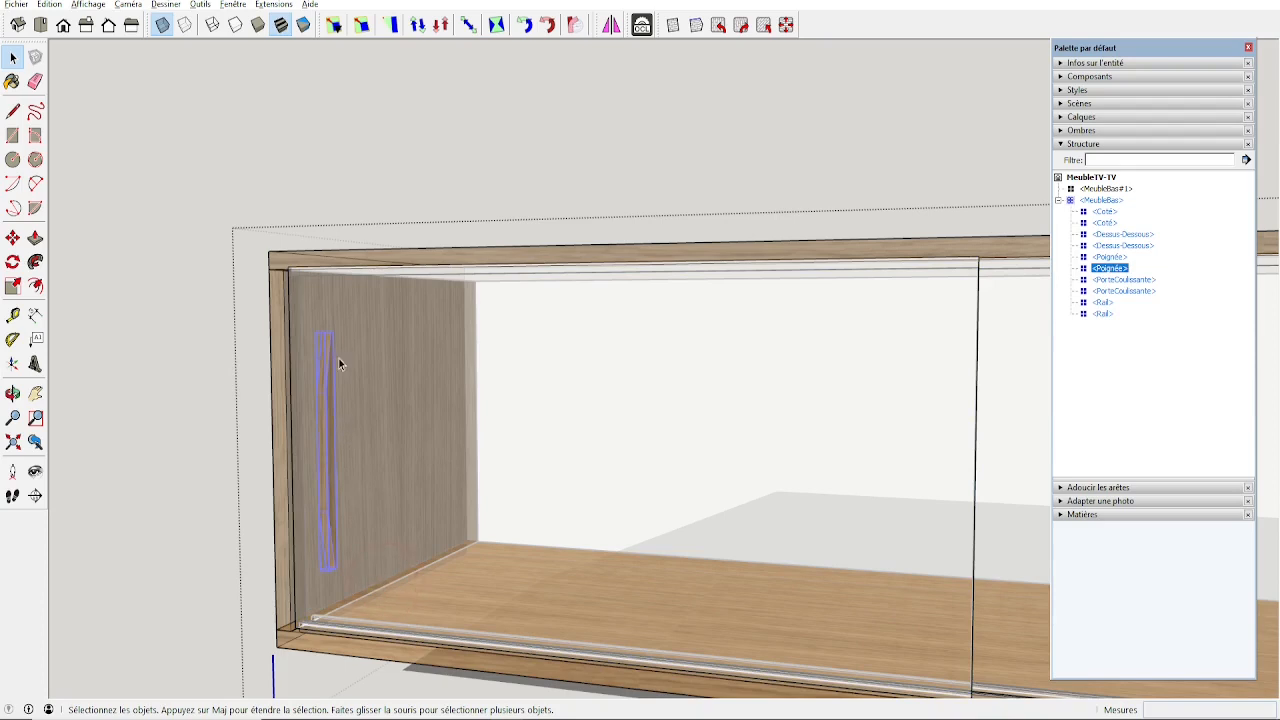
key("m")
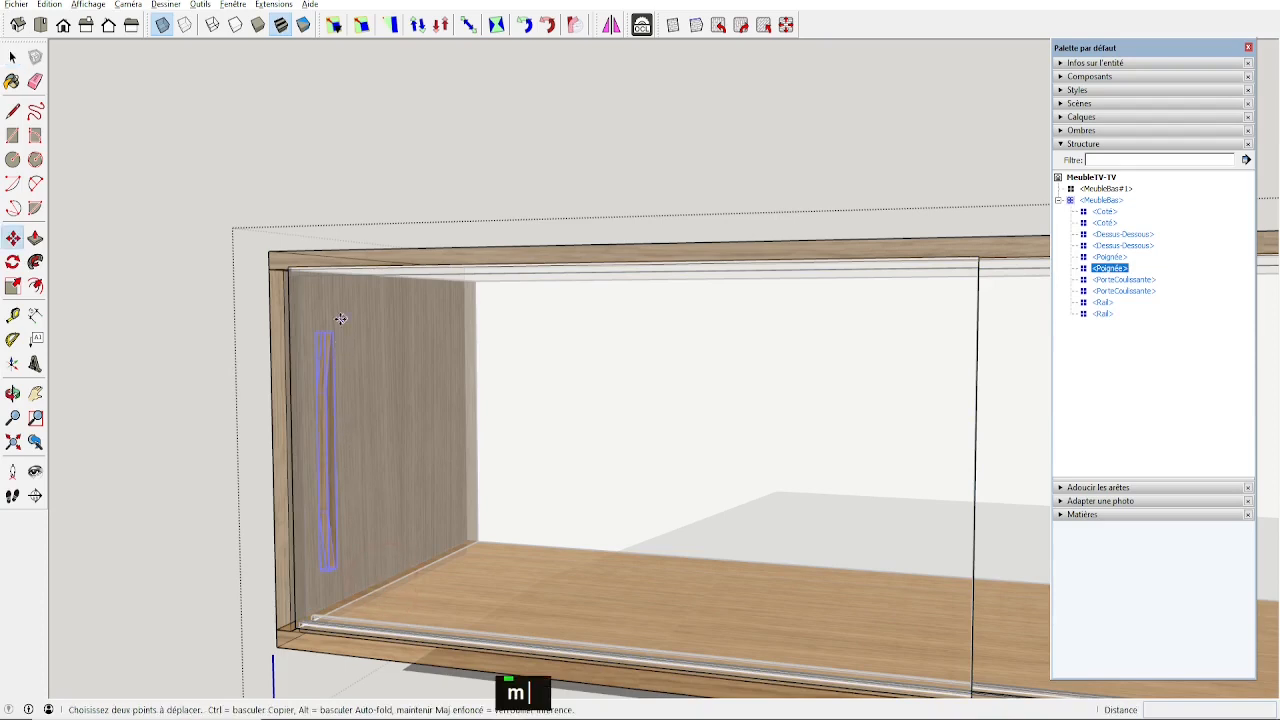
left_click(327, 331)
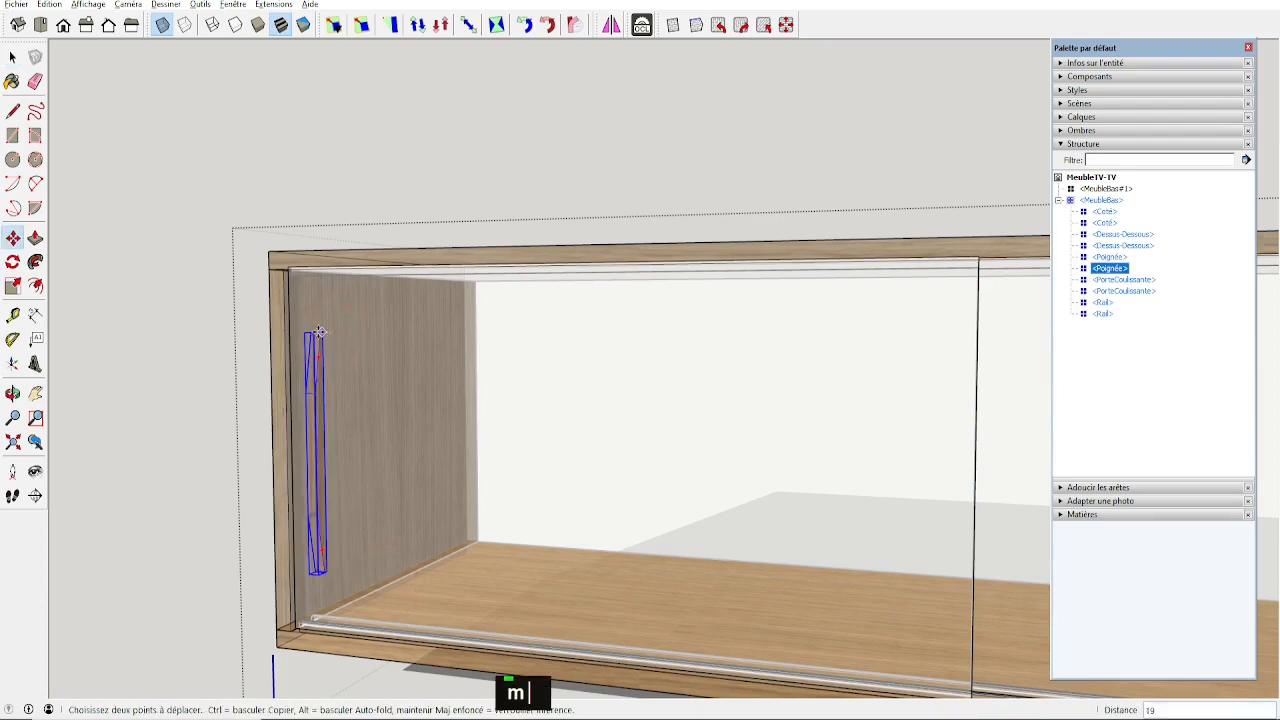
left_click(309, 337)
type("2")
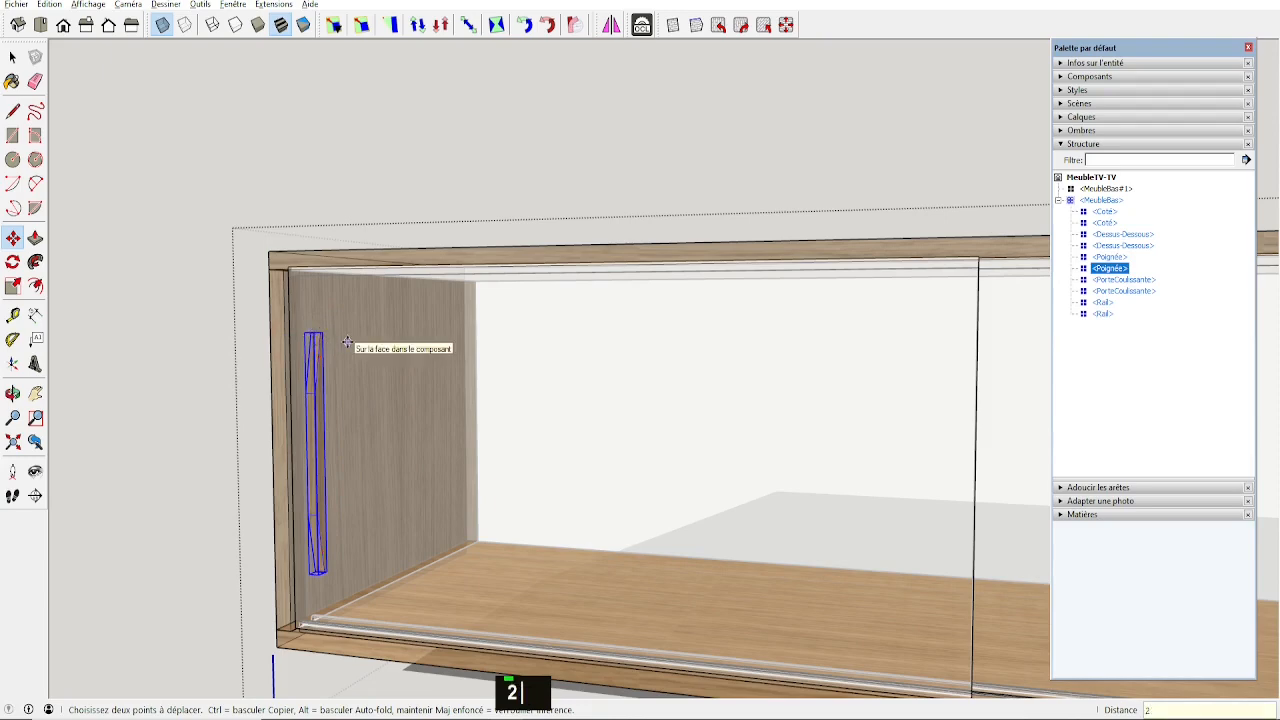
type("2")
key("Return")
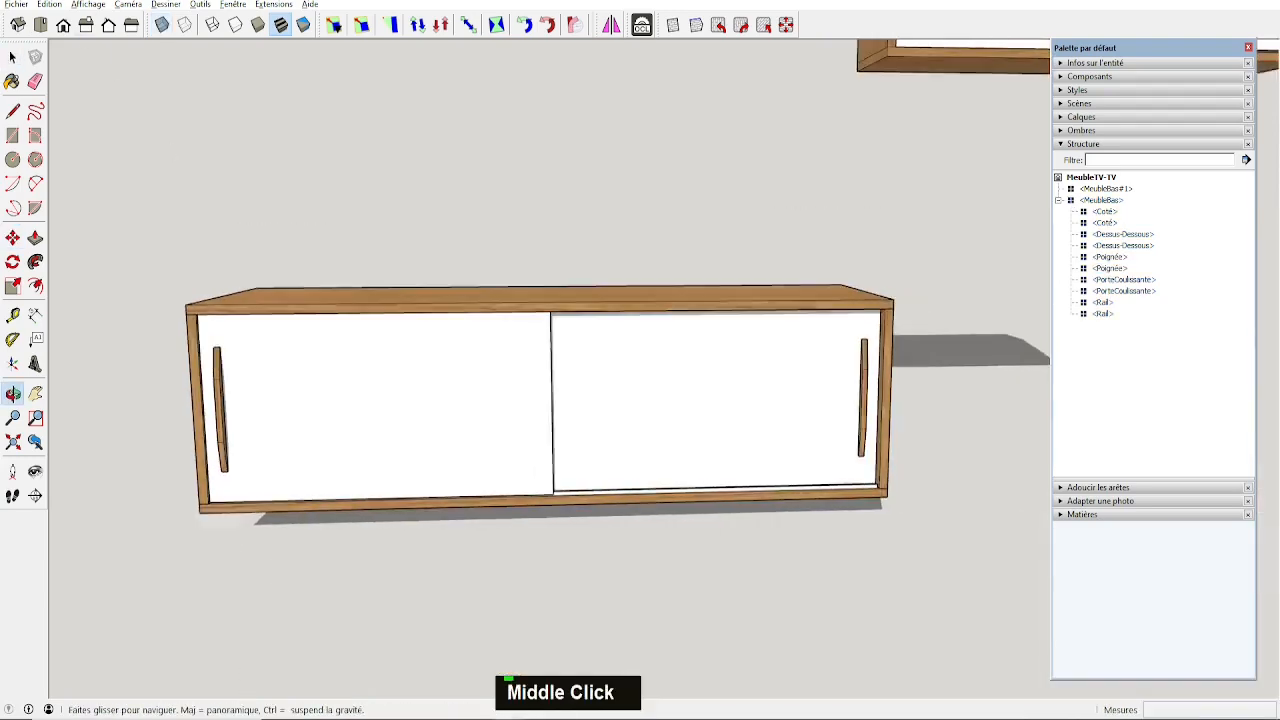
Draw a rectangle closing the cabinet's open back, from one inner corner to the diagonally opposite one.
middle_click_drag(380, 383, 808, 406)
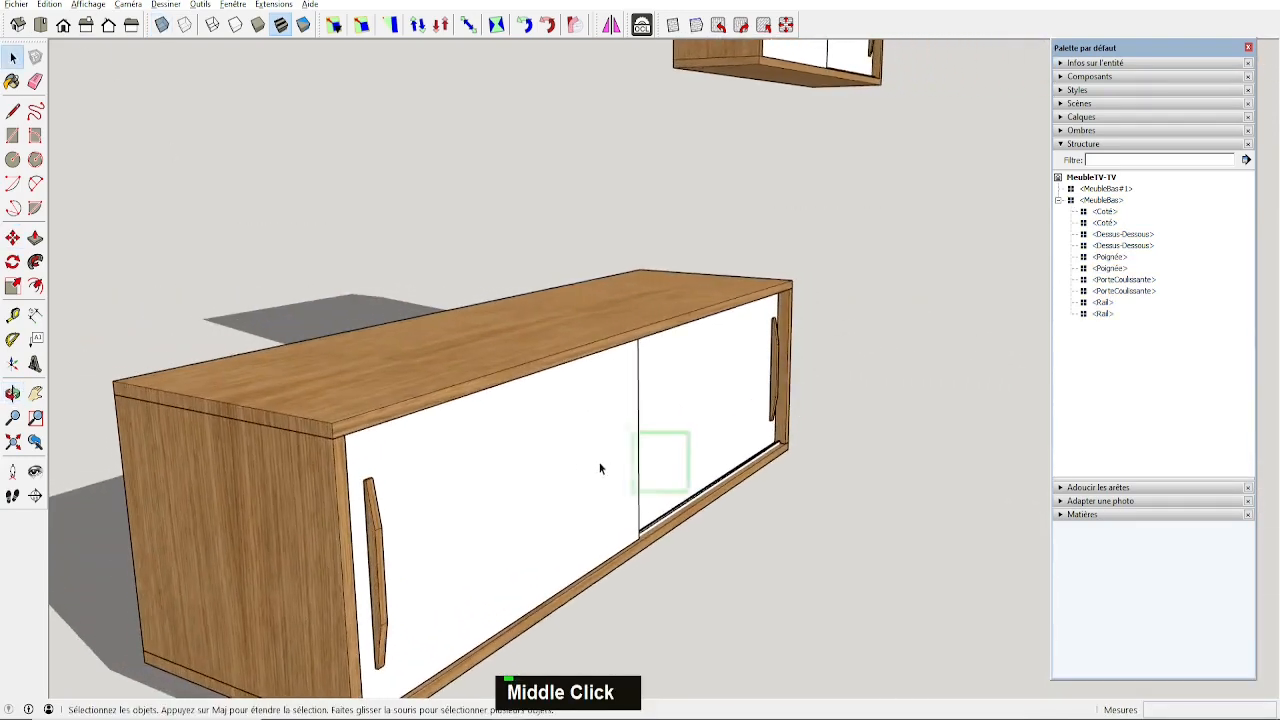
middle_click_drag(371, 451, 628, 437)
key("r")
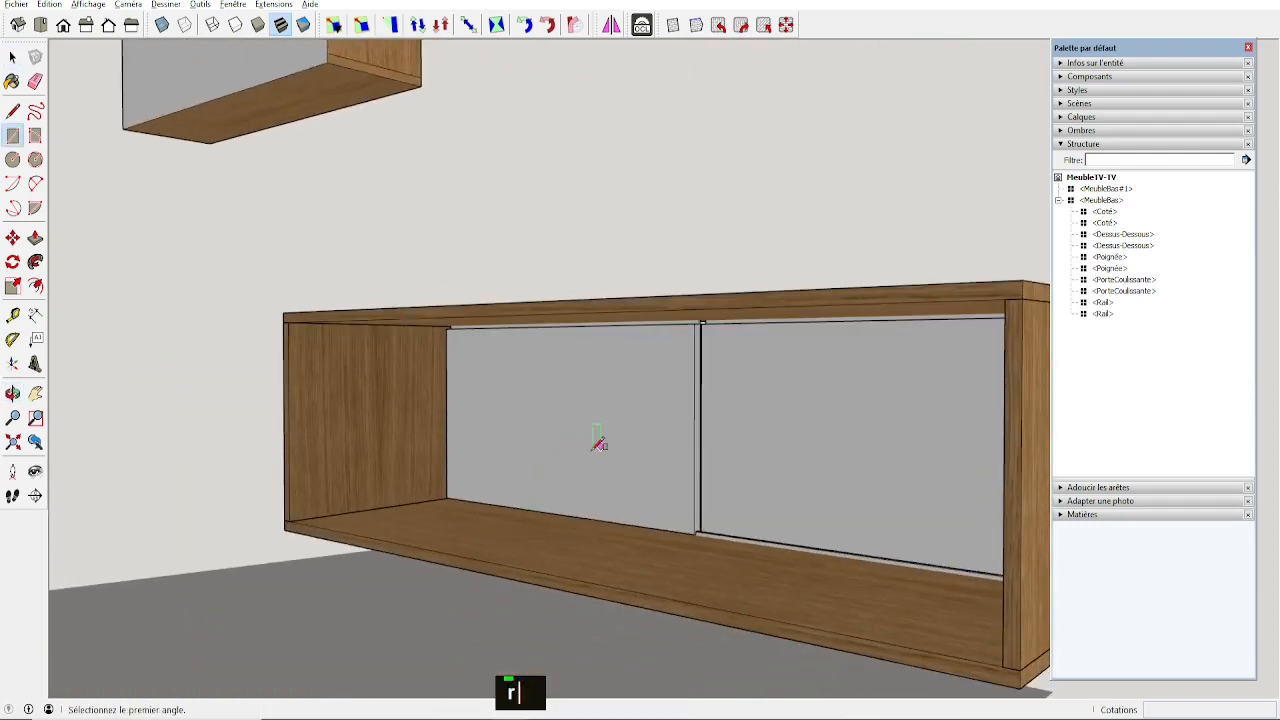
left_click(287, 320)
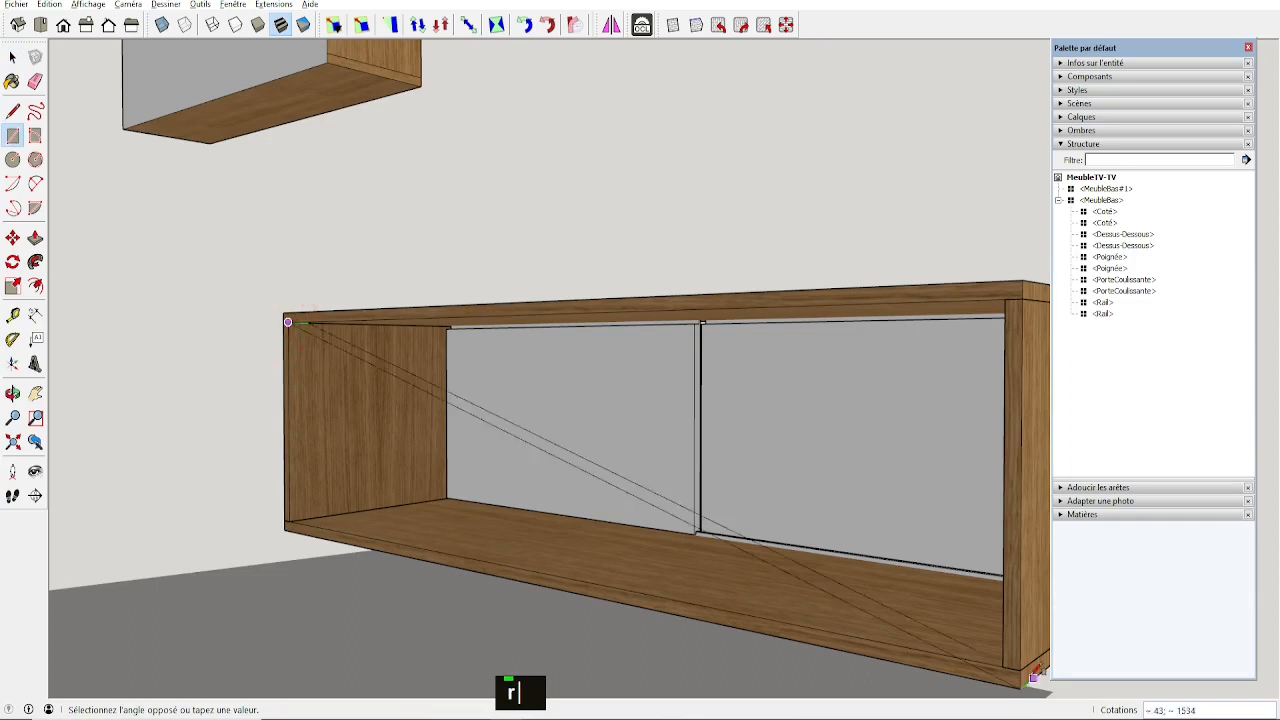
left_click(1005, 665)
middle_click_drag(879, 578, 744, 484)
key("space")
Turn the back rectangle and its edges into a component named PanoA.
double_click(744, 484)
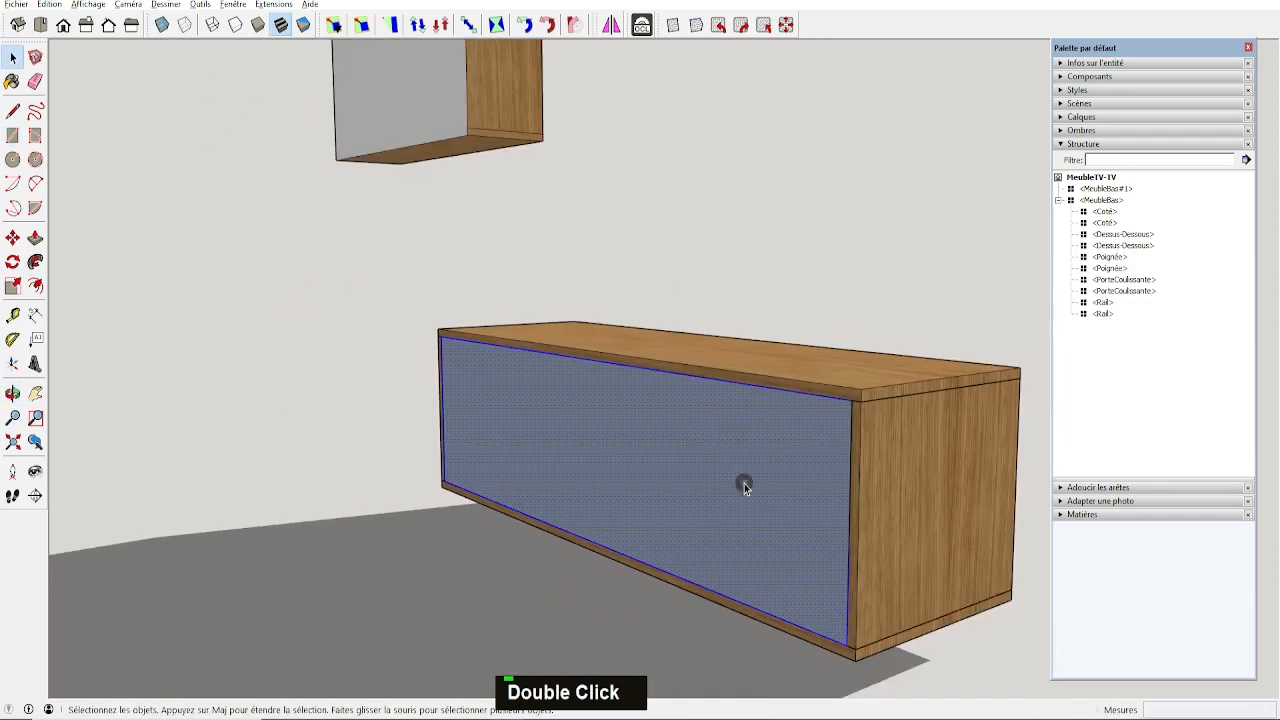
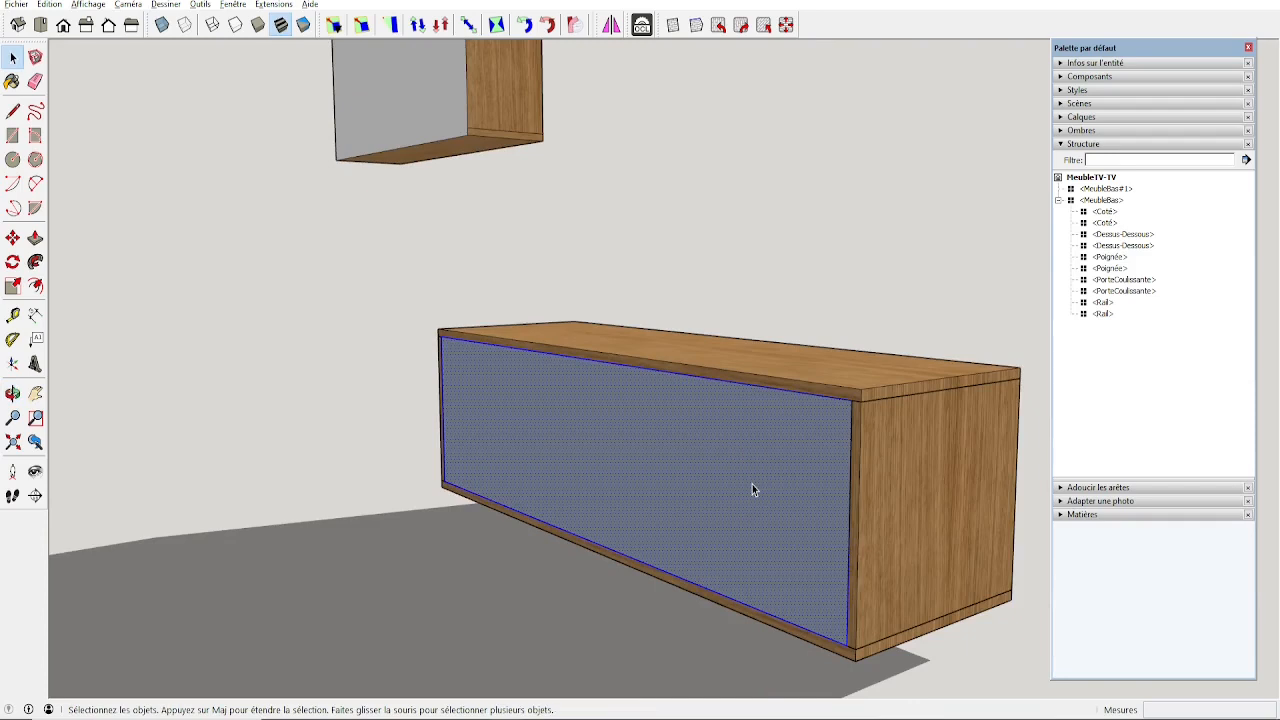
key("g")
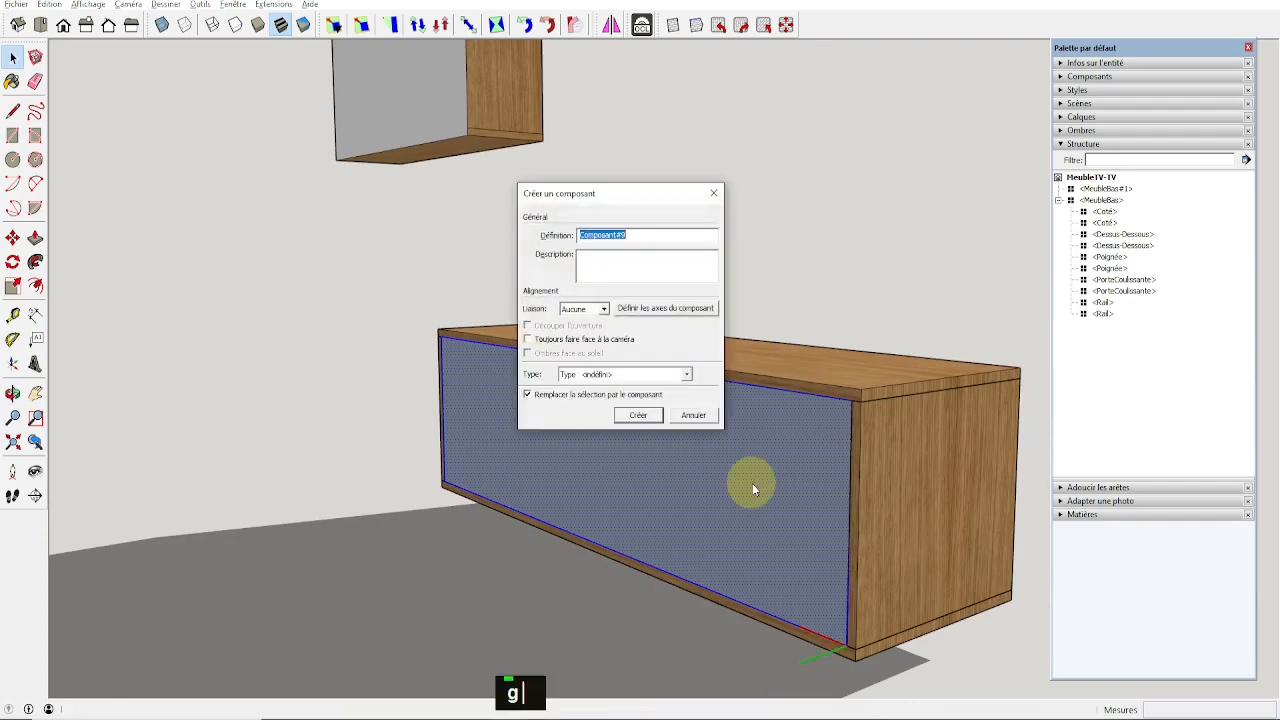
type("PANO")
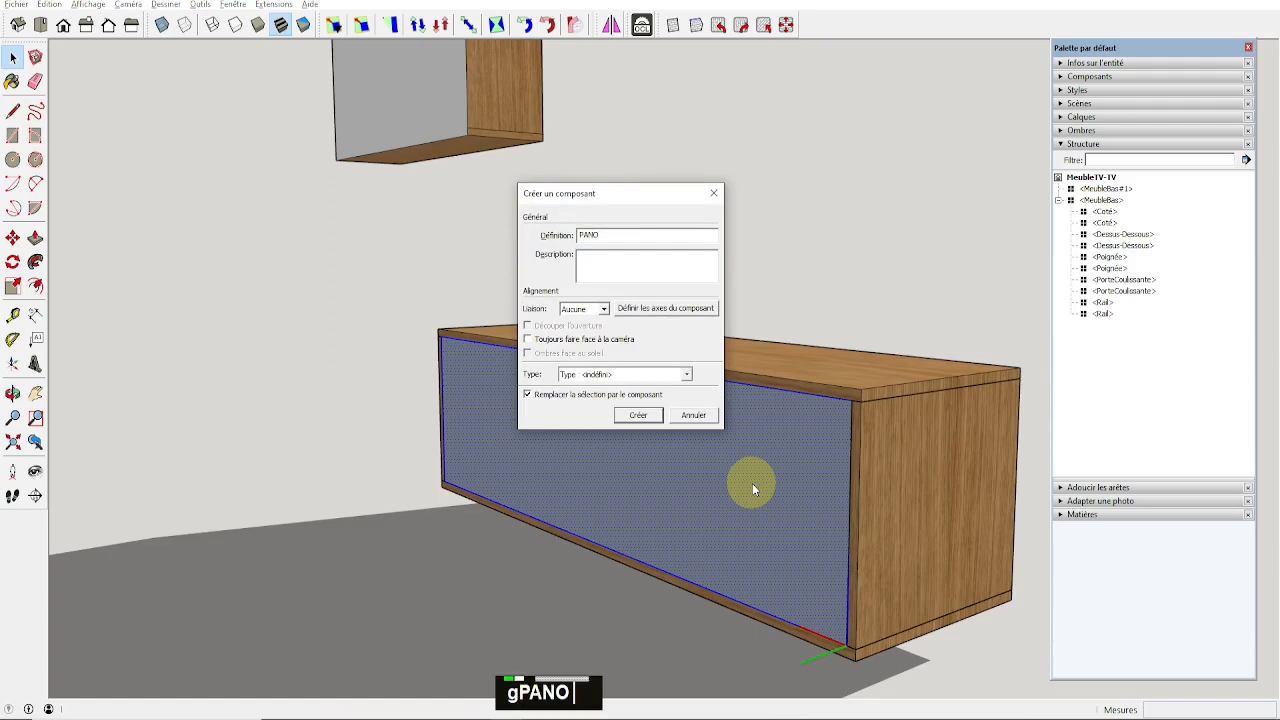
key("Return")
Open the back panel component for editing and extrude its face 5 into the cabinet.
double_click(752, 483)
middle_click_drag(797, 457, 748, 476)
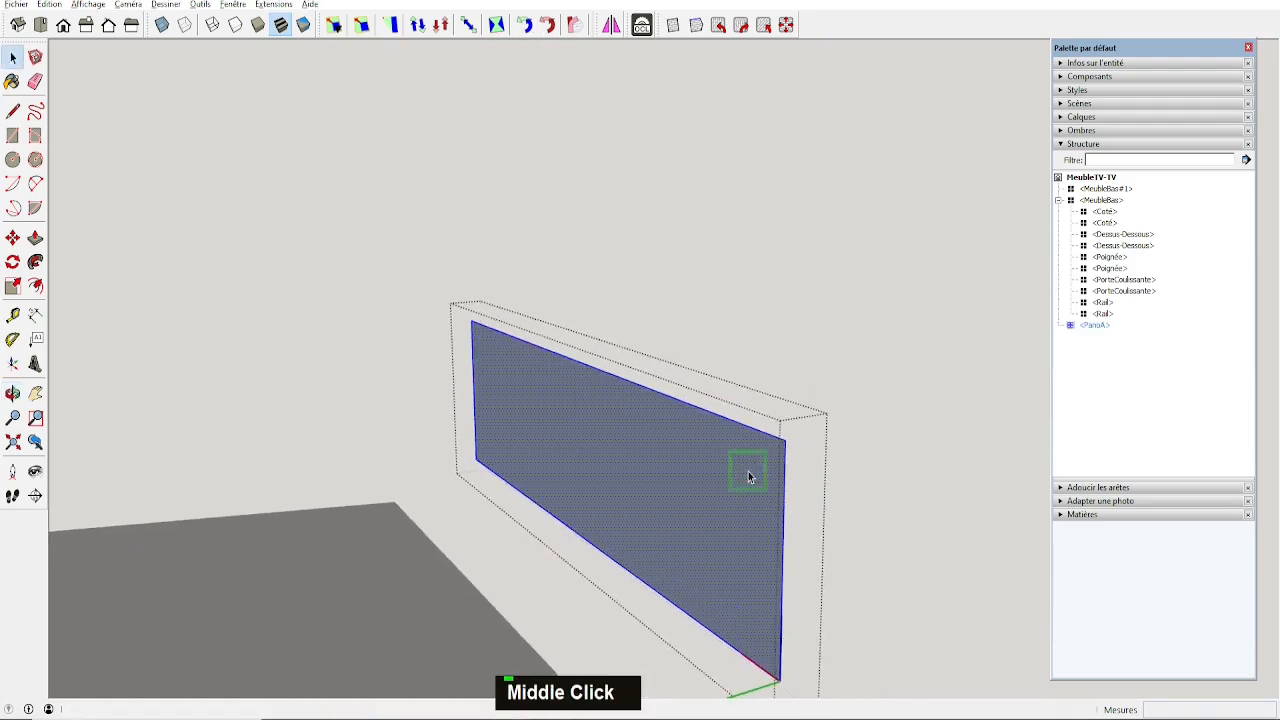
key("p")
left_click(743, 466)
left_click(760, 466)
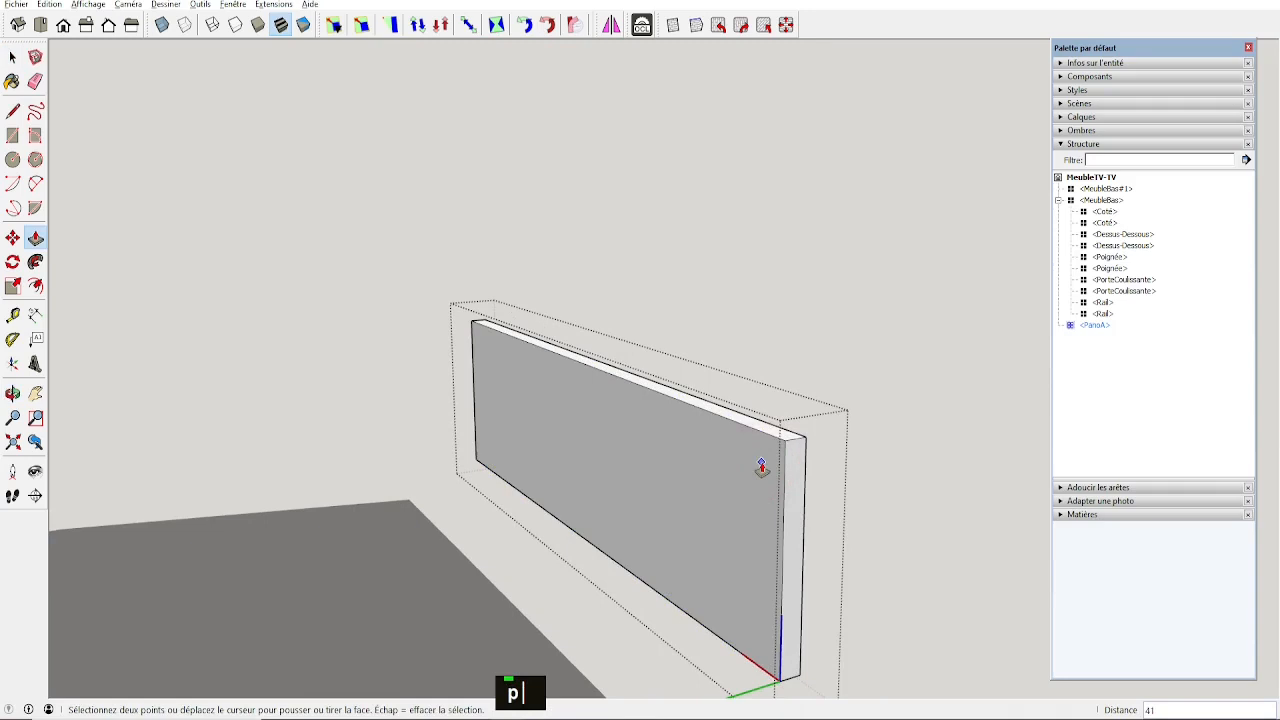
type("5")
key("Return")
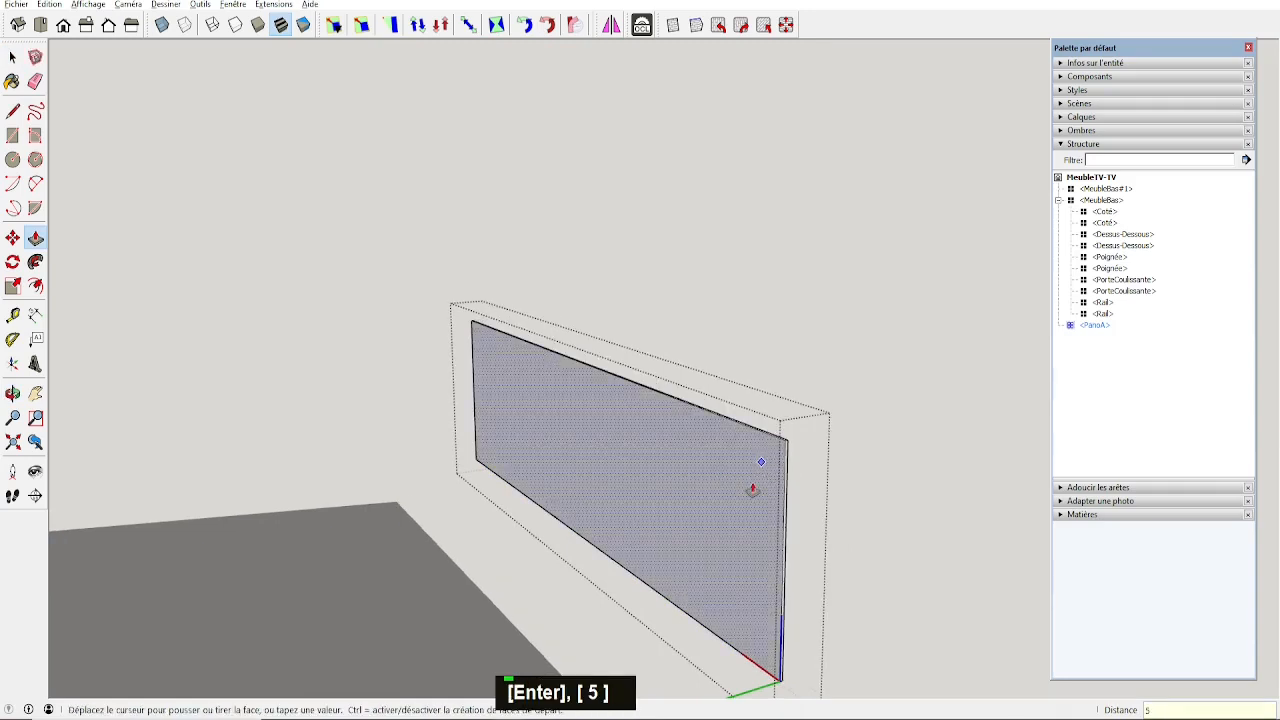
Extend the back panel's four edge faces outward by the same 5 and close the component.
scroll(754, 486, "up", 5)
scroll(746, 400, "down", 2)
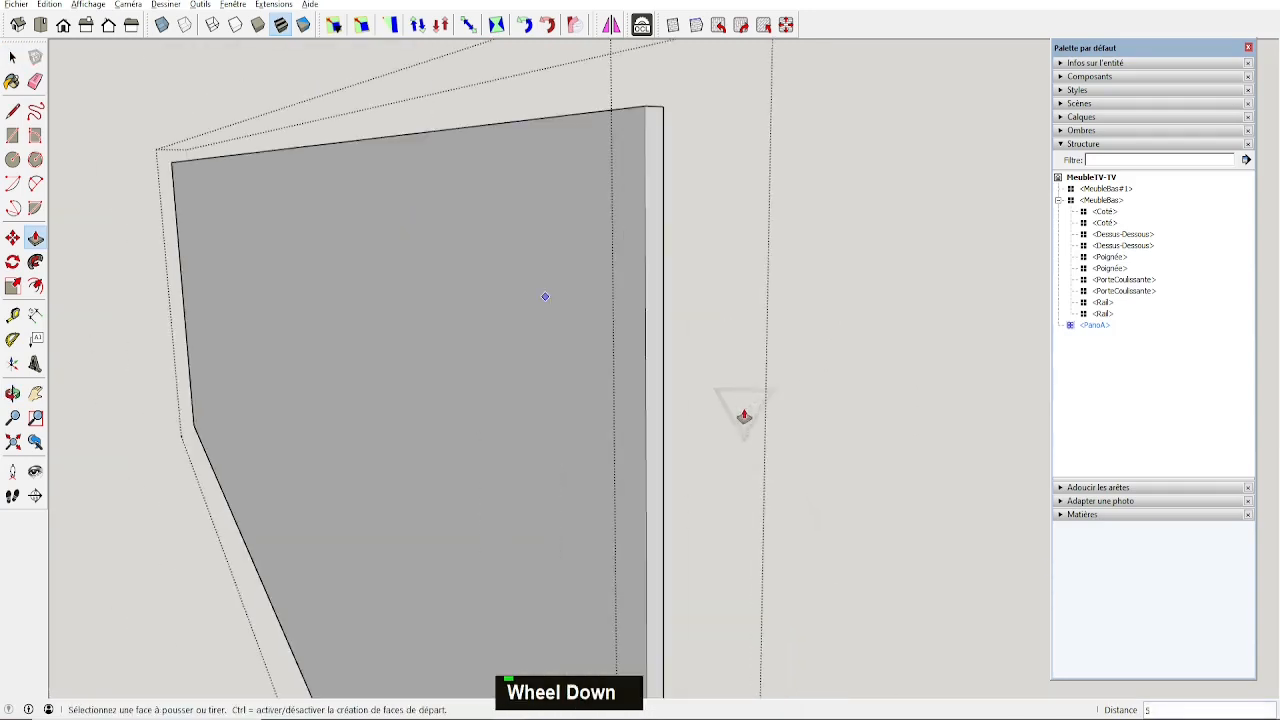
double_click(656, 275)
middle_click_drag(657, 271, 671, 303)
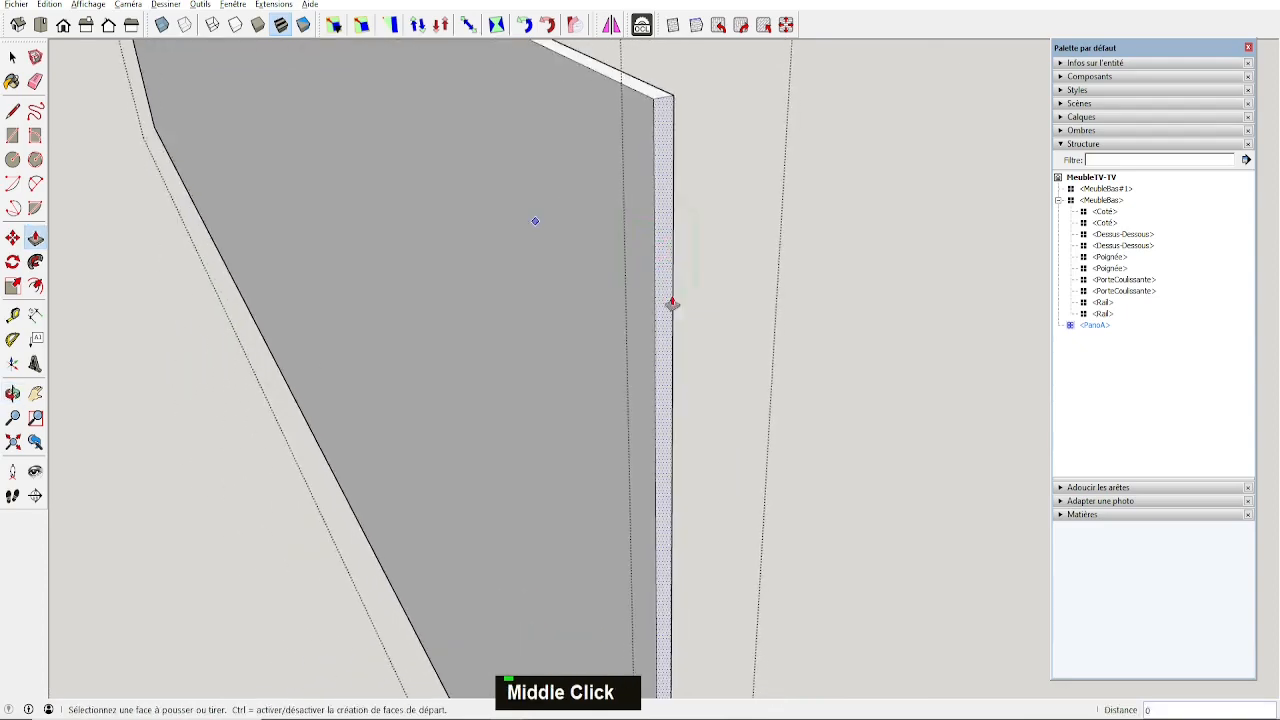
double_click(644, 92)
scroll(414, 343, "down", 5)
middle_click_drag(374, 331, 813, 369)
double_click(774, 420)
middle_click_drag(774, 420, 760, 316)
double_click(701, 264)
key("space")
left_click(543, 329)
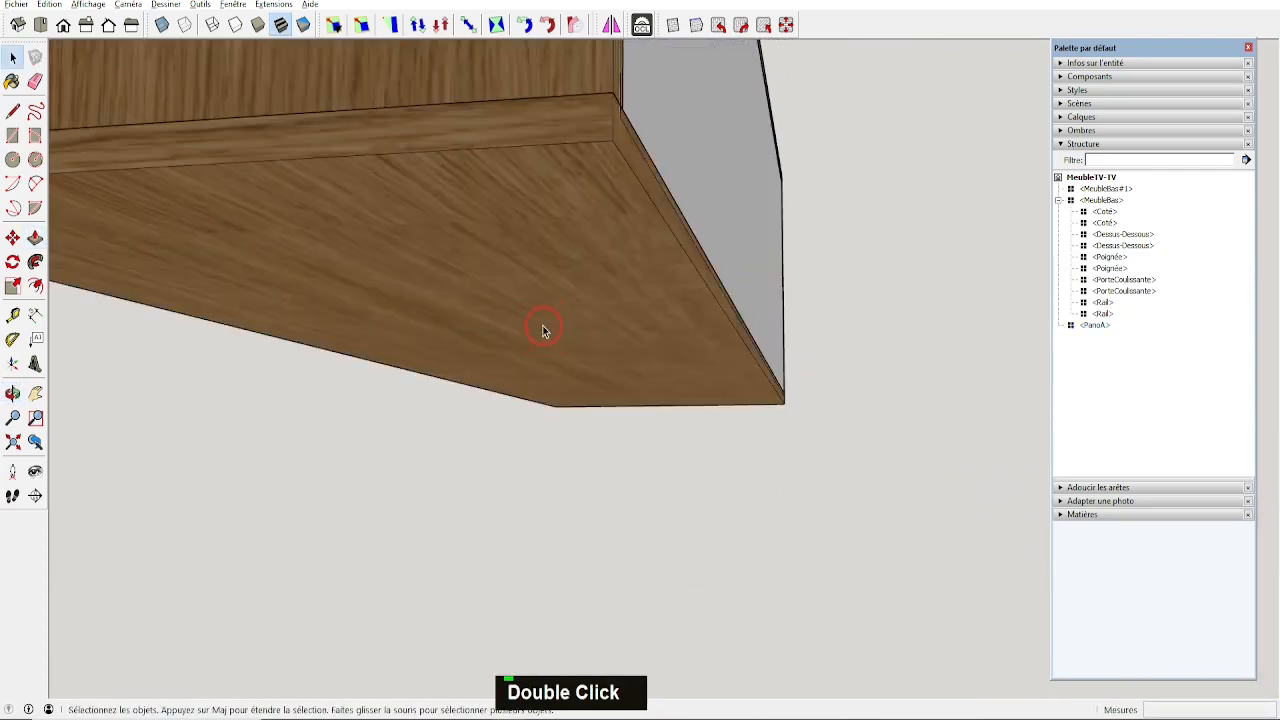
Move the back panel 10 inward from the cabinet's rear edge toward the front.
scroll(644, 280, "down", 1)
scroll(644, 280, "down", 3)
middle_click_drag(689, 141, 662, 311)
left_click(661, 290, "shift")
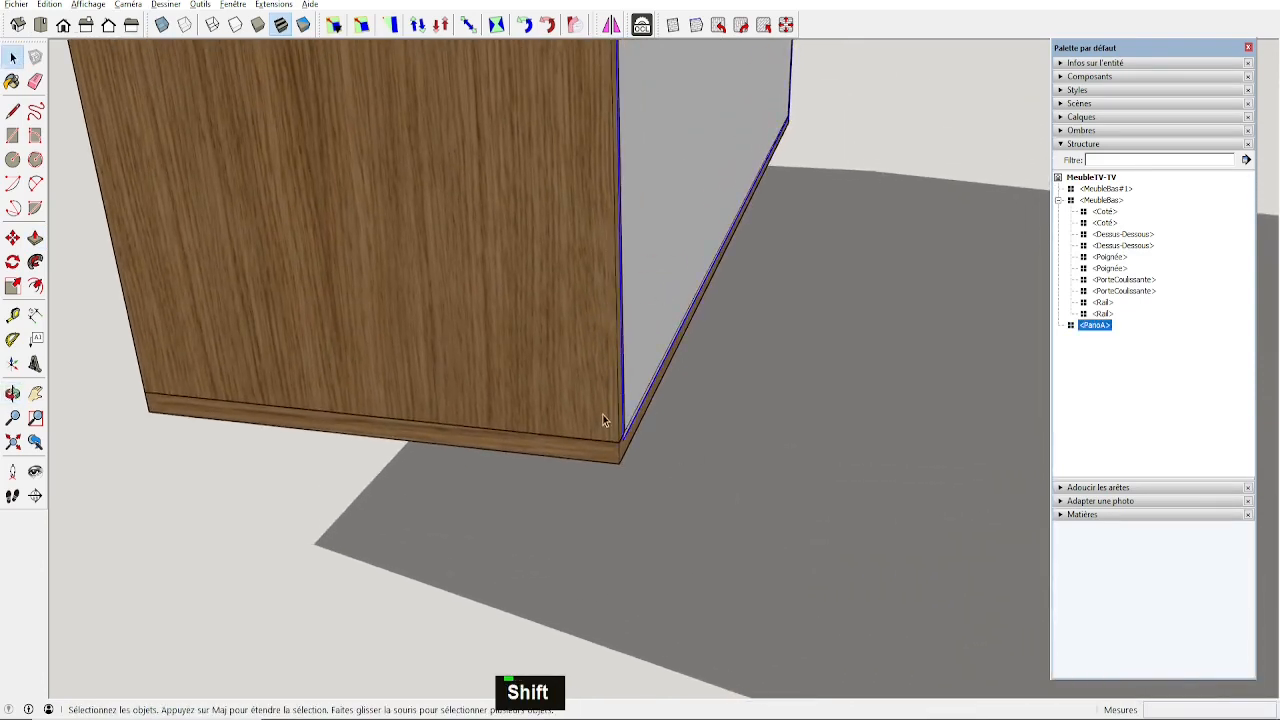
type("m0")
key("Return")
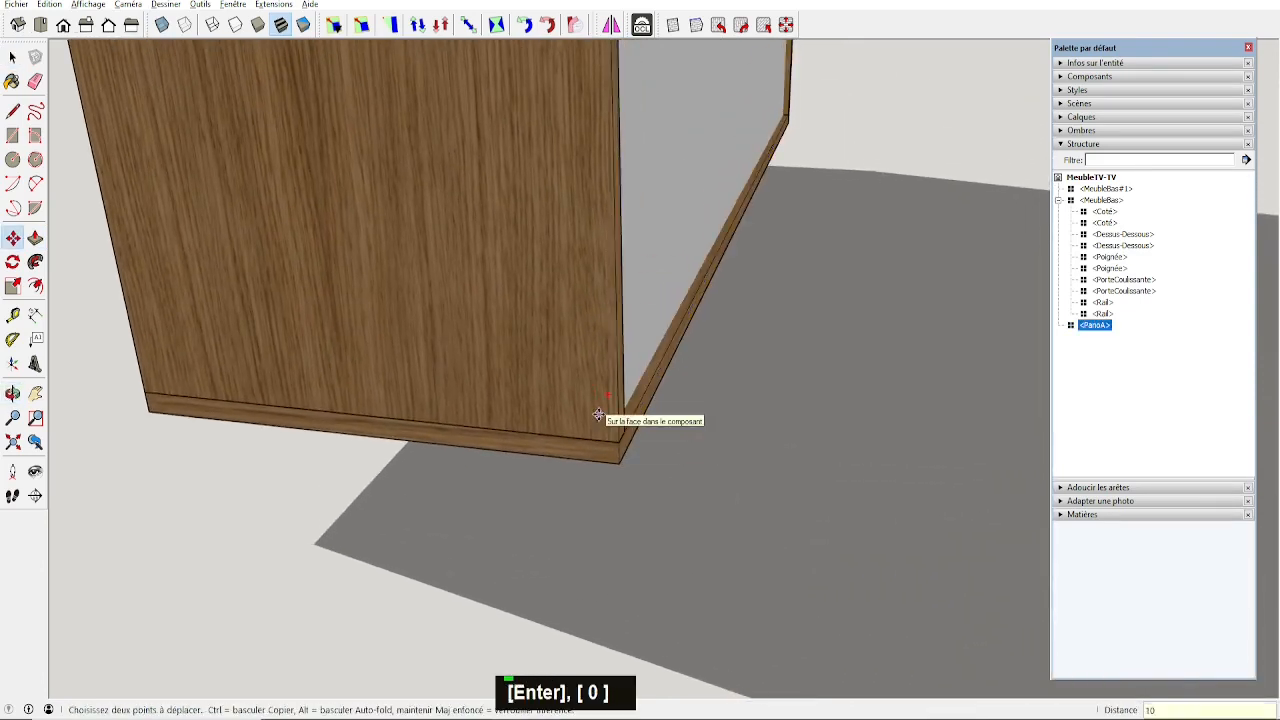
middle_click_drag(598, 414, 571, 441)
Select the PanoA back panel in the model structure.
left_click(1089, 330)
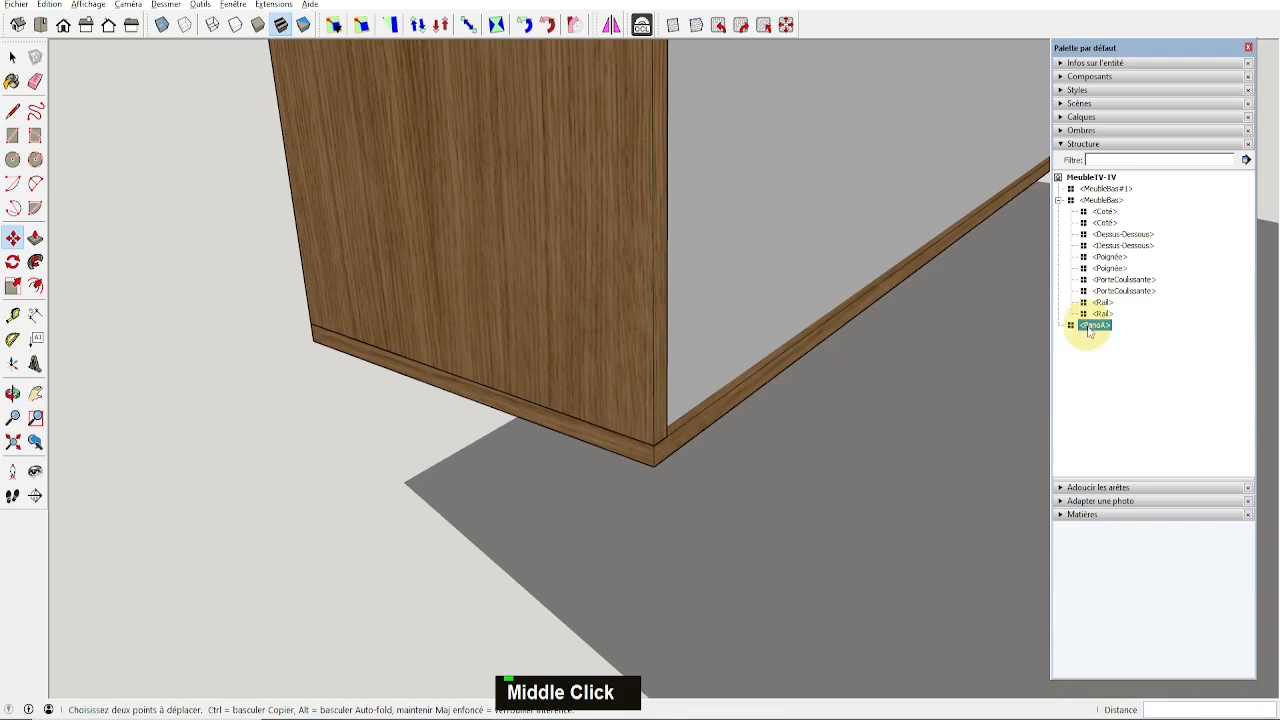
Nest the PanoA component inside the MeubleBas component in the model structure.
key("space")
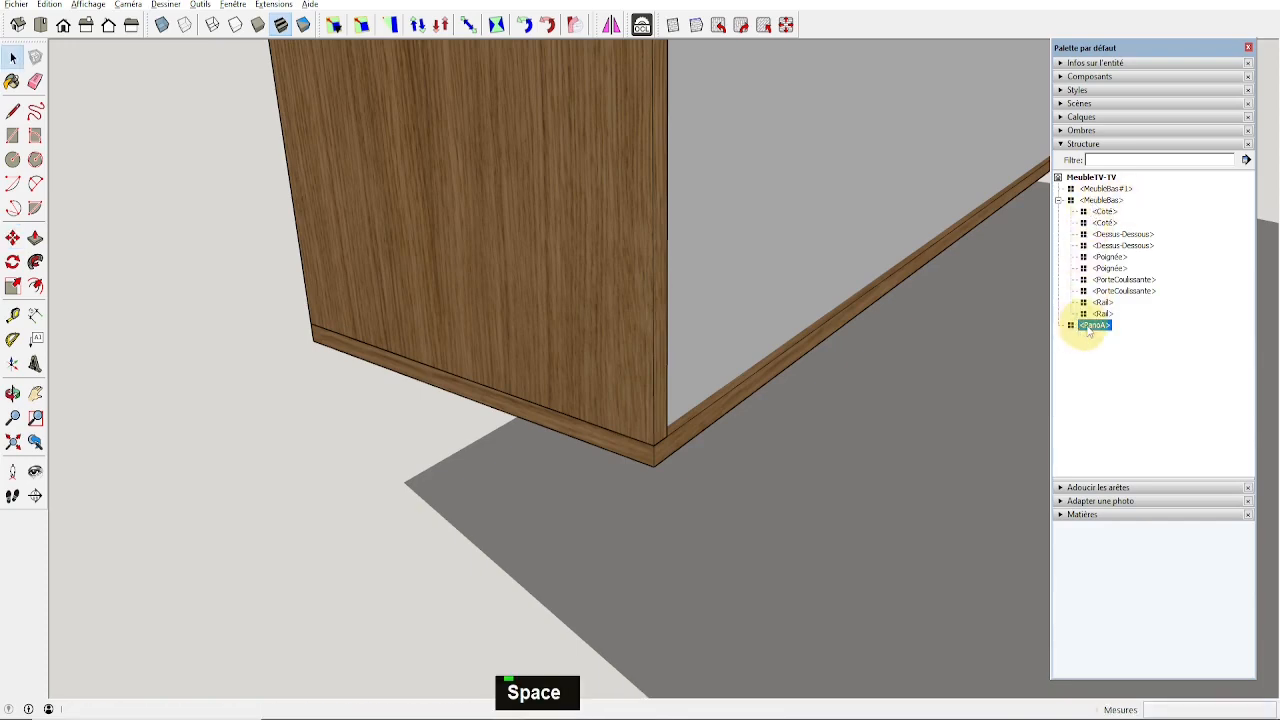
left_click_drag(1094, 326, 1084, 301)
left_click_drag(1090, 230, 1128, 210)
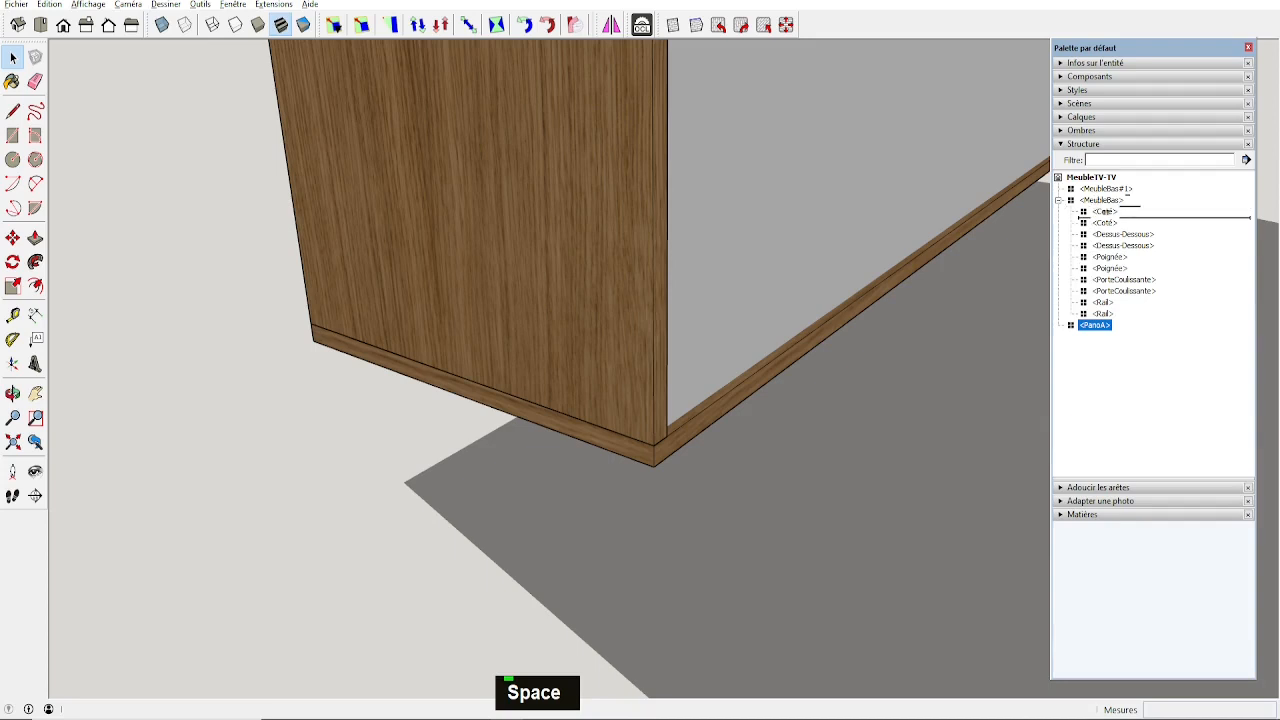
mouse_move(1104, 212)
left_mouse_down()
mouse_move(1107, 256)
mouse_move(1121, 196)
left_mouse_up()
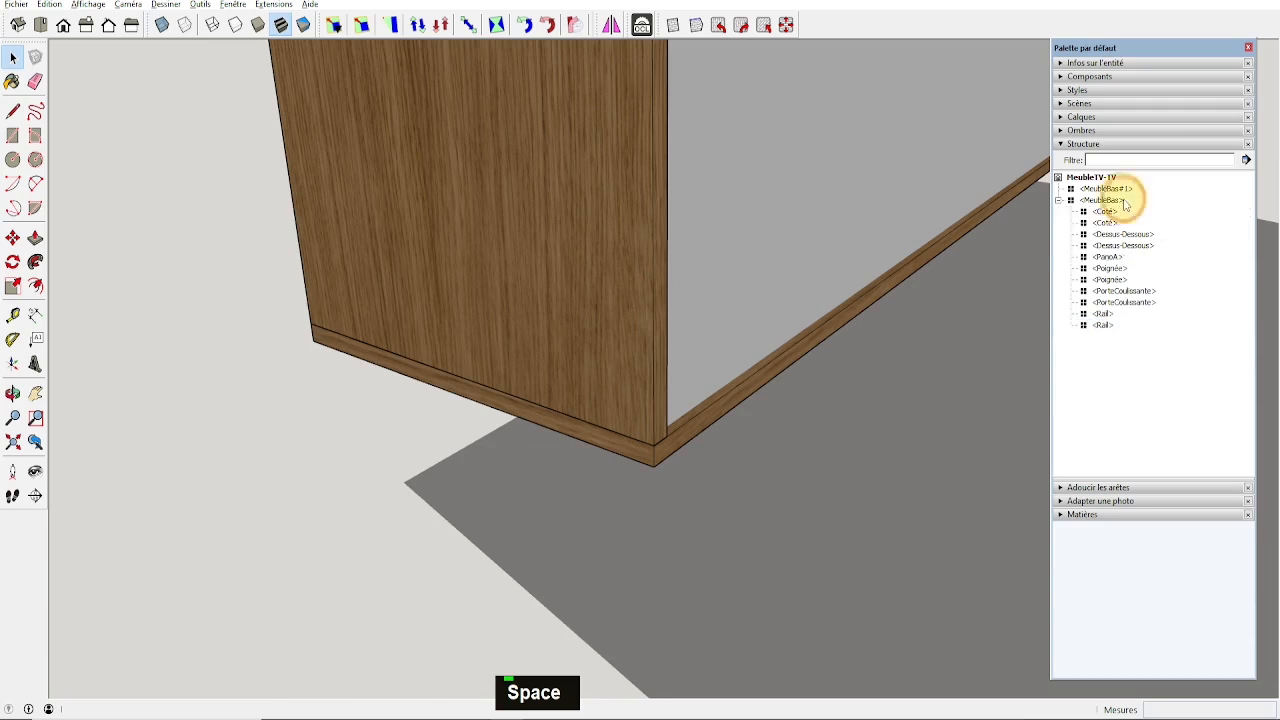
left_click(1098, 332)
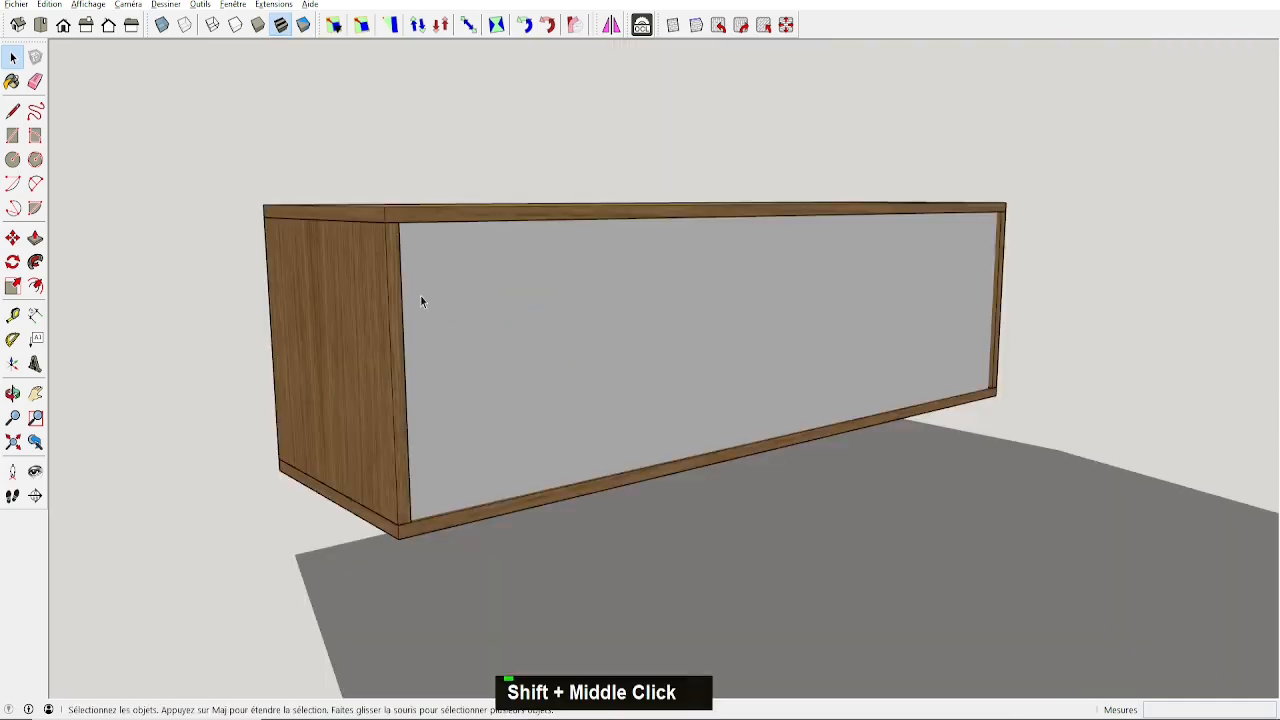
Inspect the side panel next to PanoA in isolation and in context, and hide the cabinet's top panel to expose its upper edge.
middle_click_drag(464, 312, 451, 351)
double_click(446, 351)
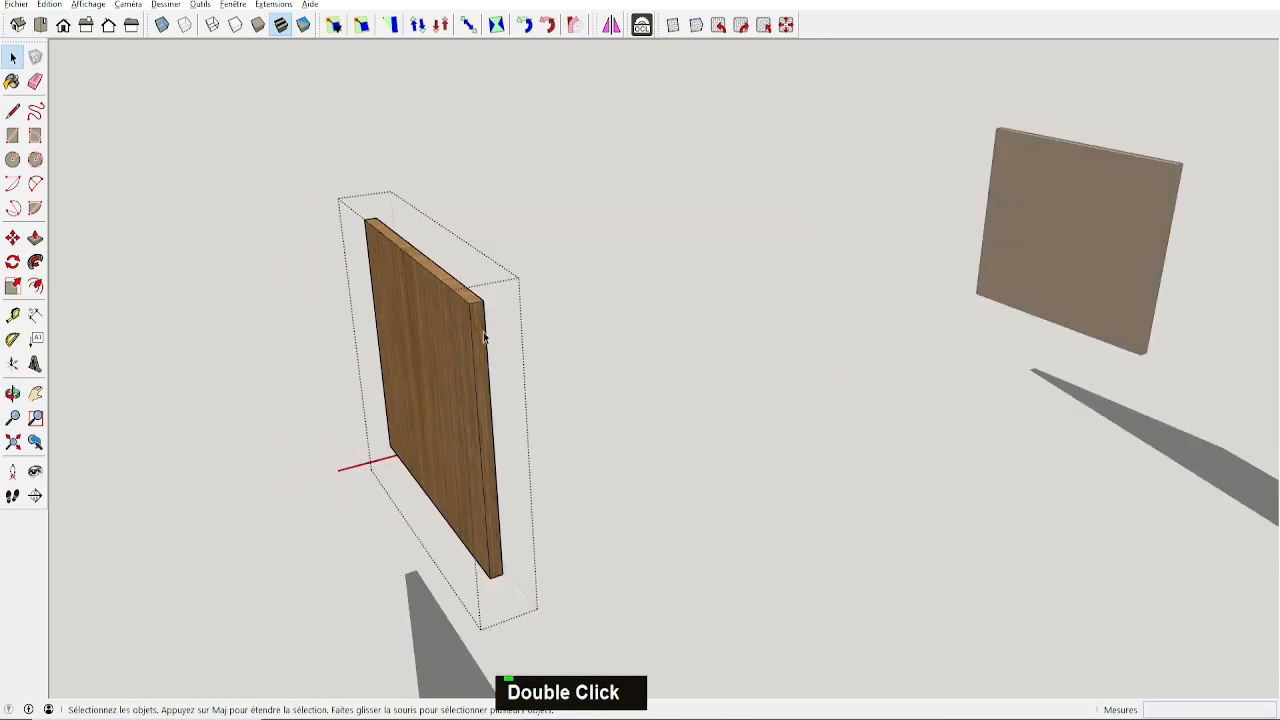
middle_click_drag(466, 344, 366, 457)
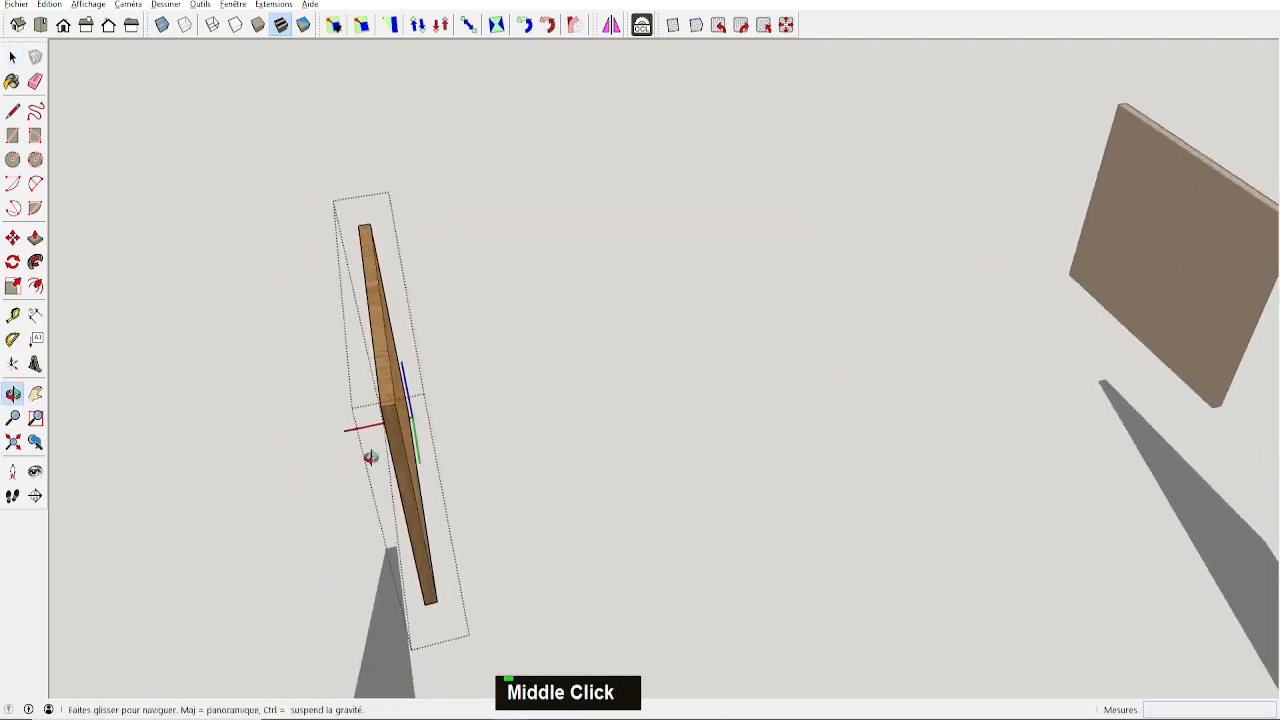
scroll(403, 400, "up", 2)
scroll(400, 400, "up", 1)
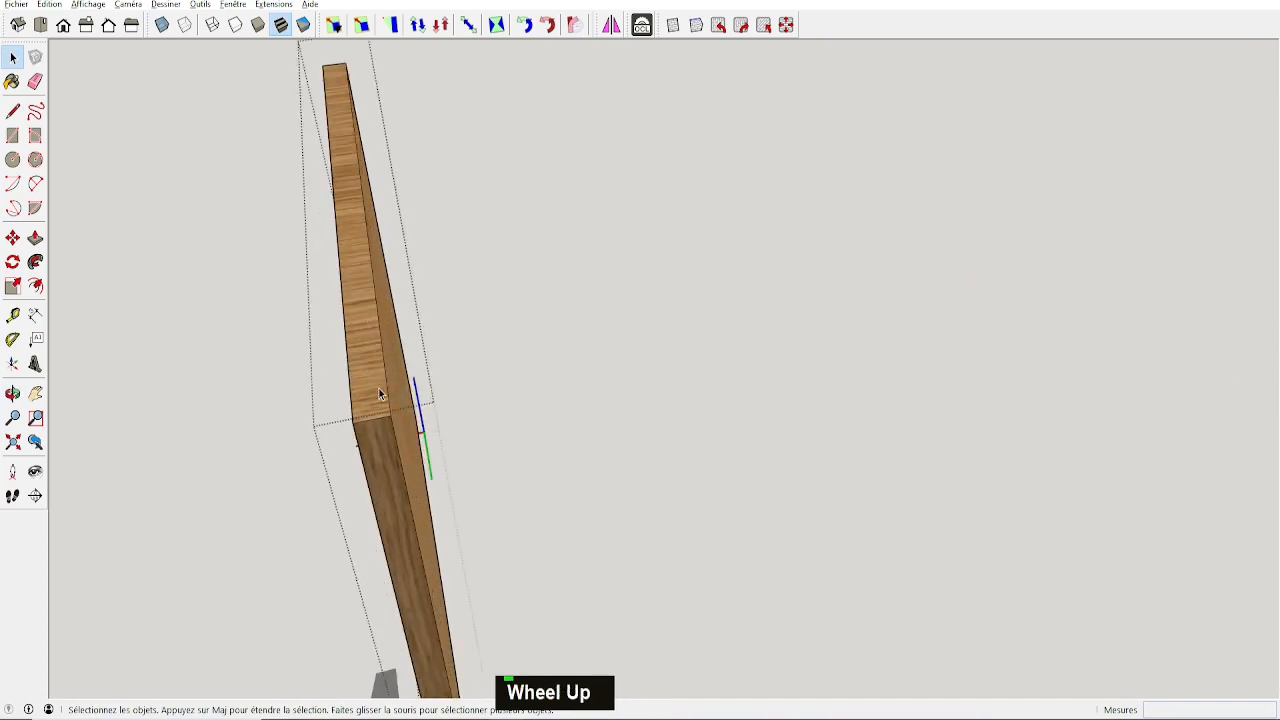
middle_click_drag(390, 390, 793, 493)
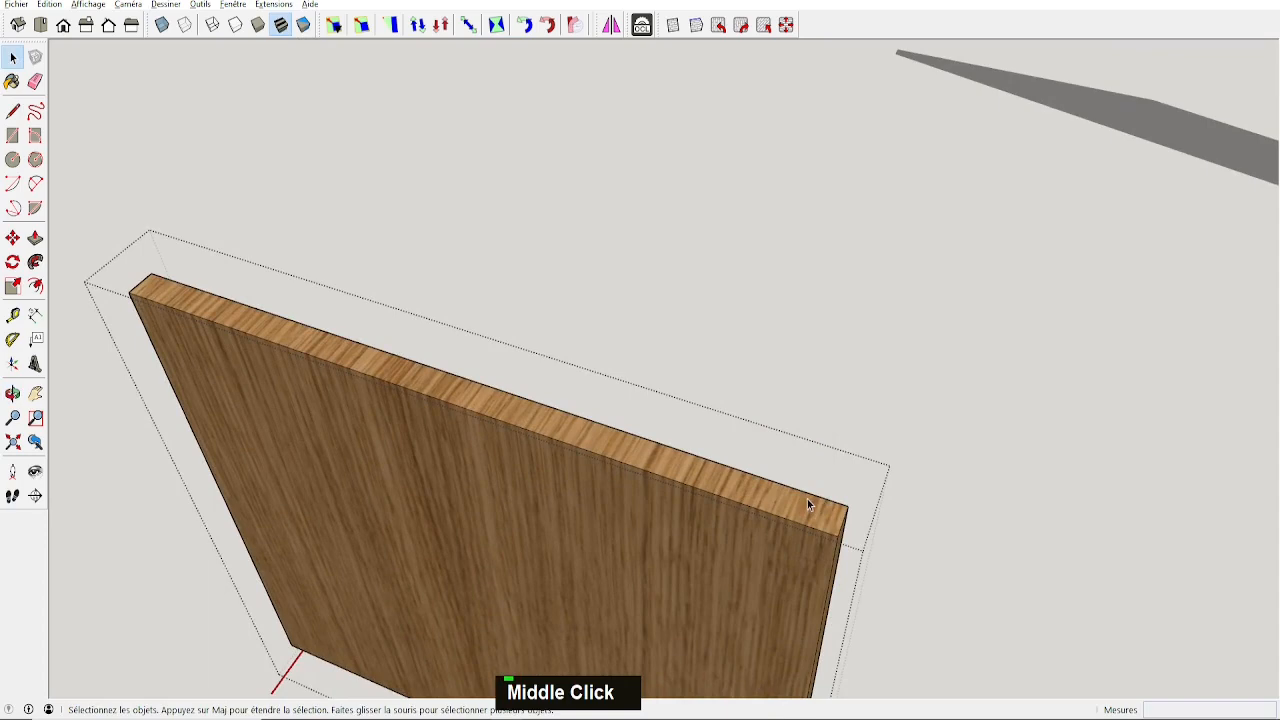
key("u")
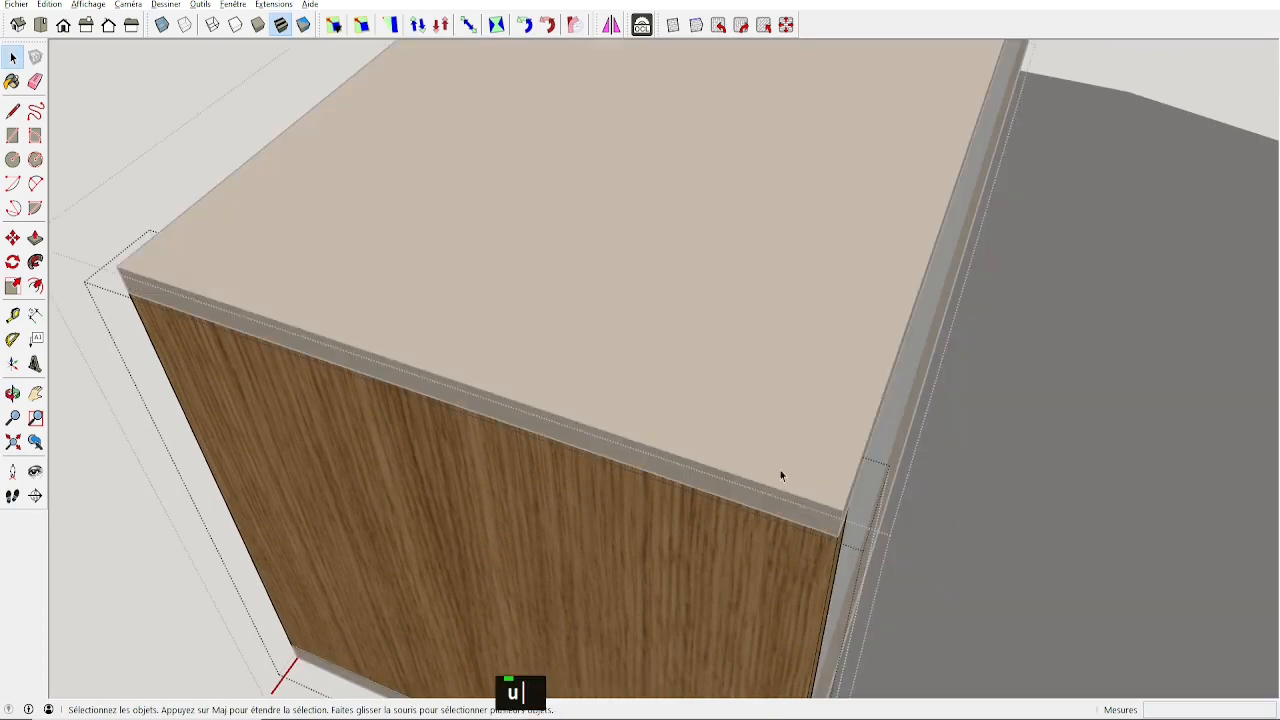
middle_click_drag(820, 446, 614, 367)
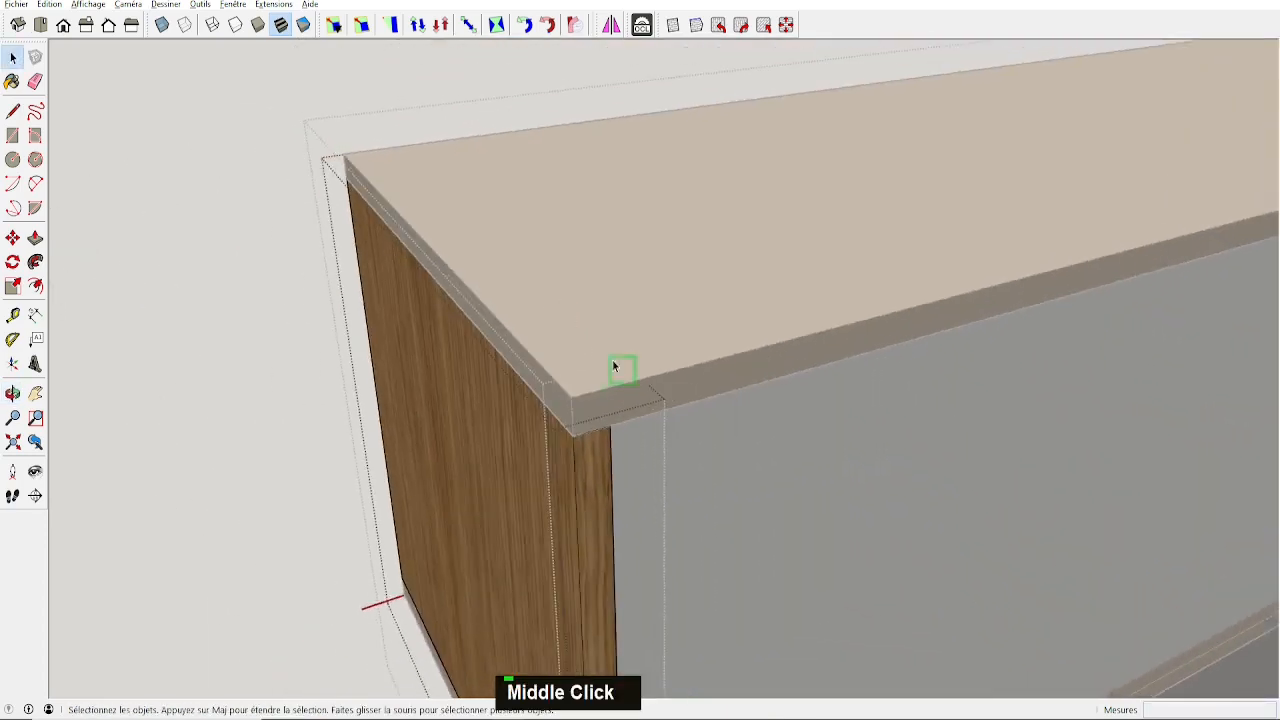
left_click(664, 372)
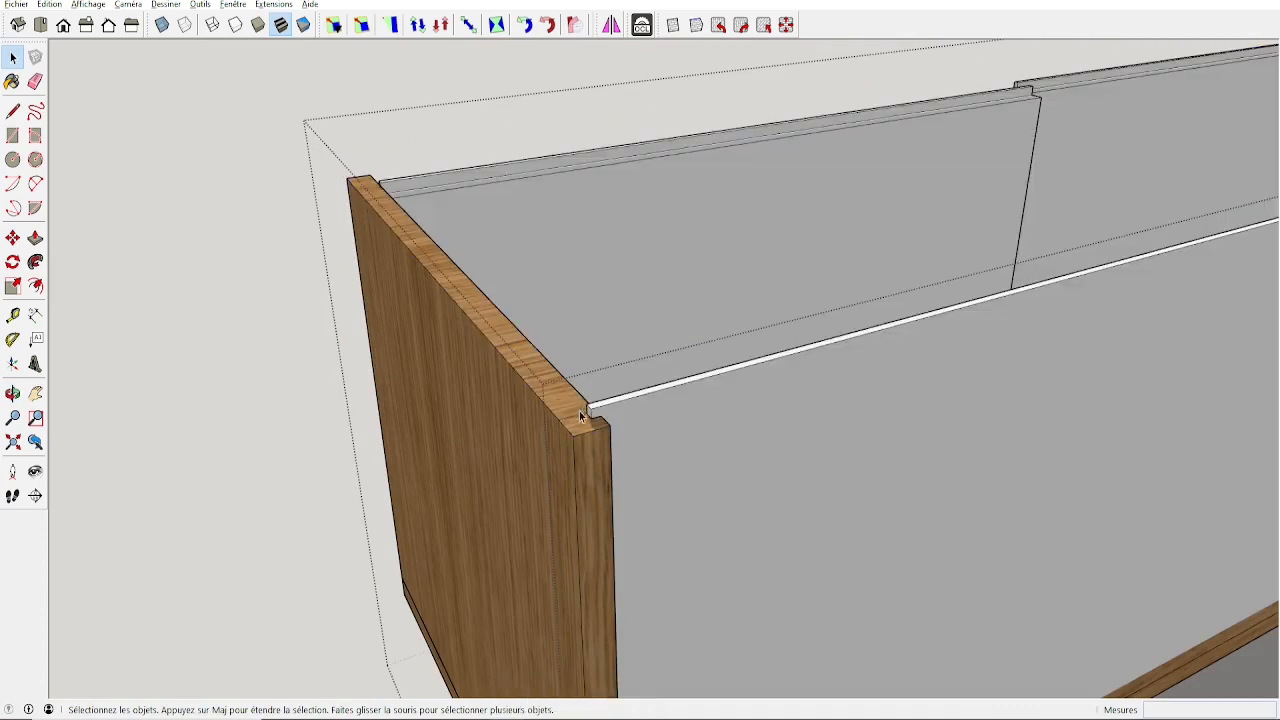
Open the side panel for editing and draw a 5 x 5 mm square on its upper edge, snapped to PanoA's tongue.
middle_click_drag(580, 416, 752, 502)
double_click(722, 514)
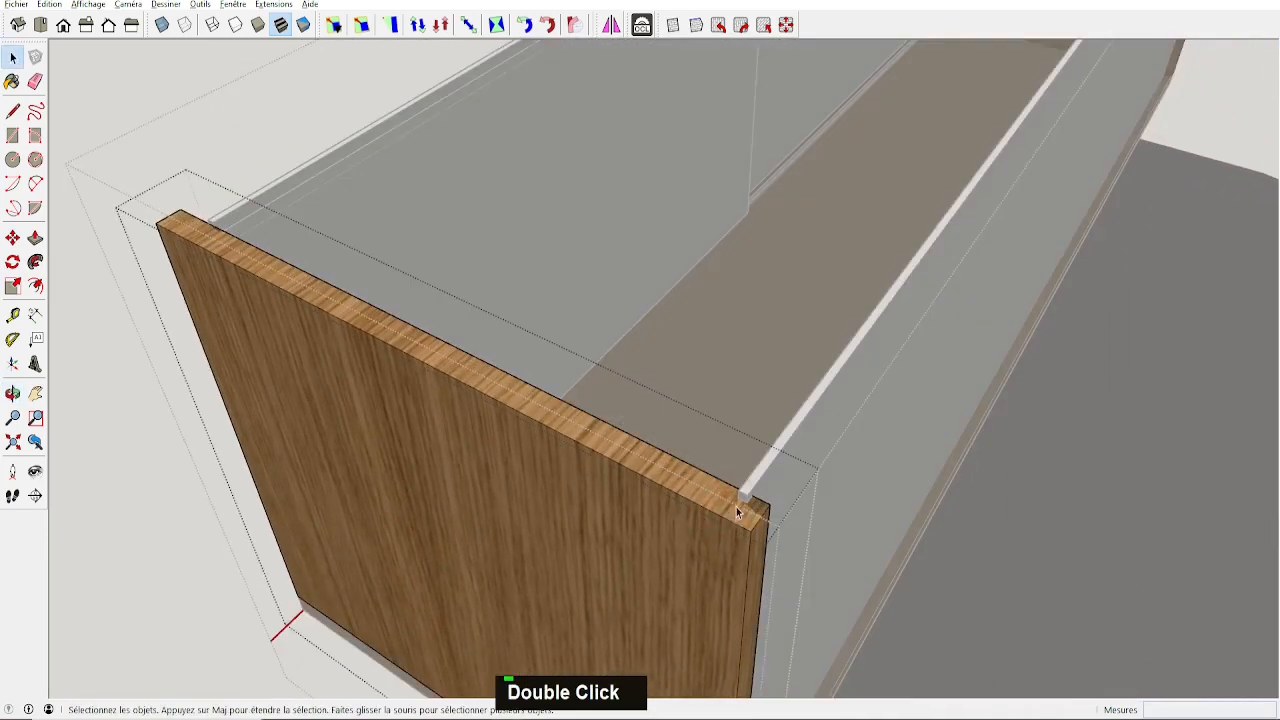
scroll(737, 507, "up", 6)
middle_click_drag(739, 507, 758, 521)
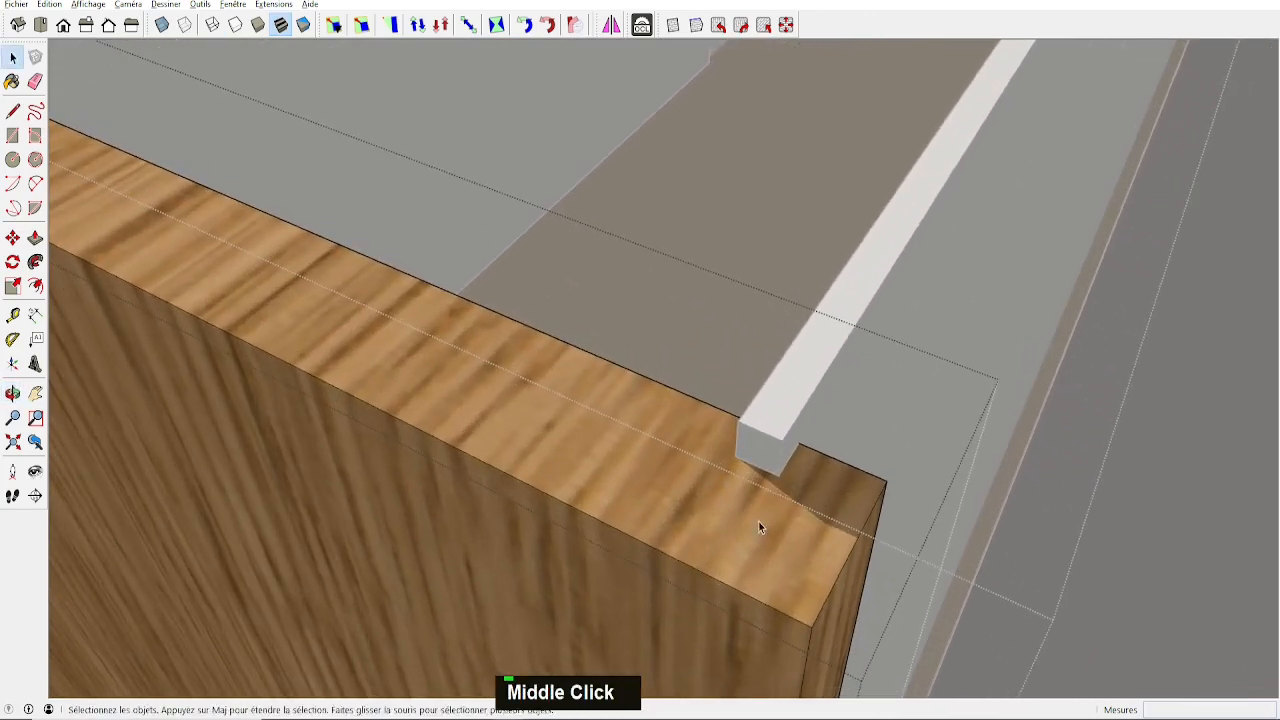
key("r")
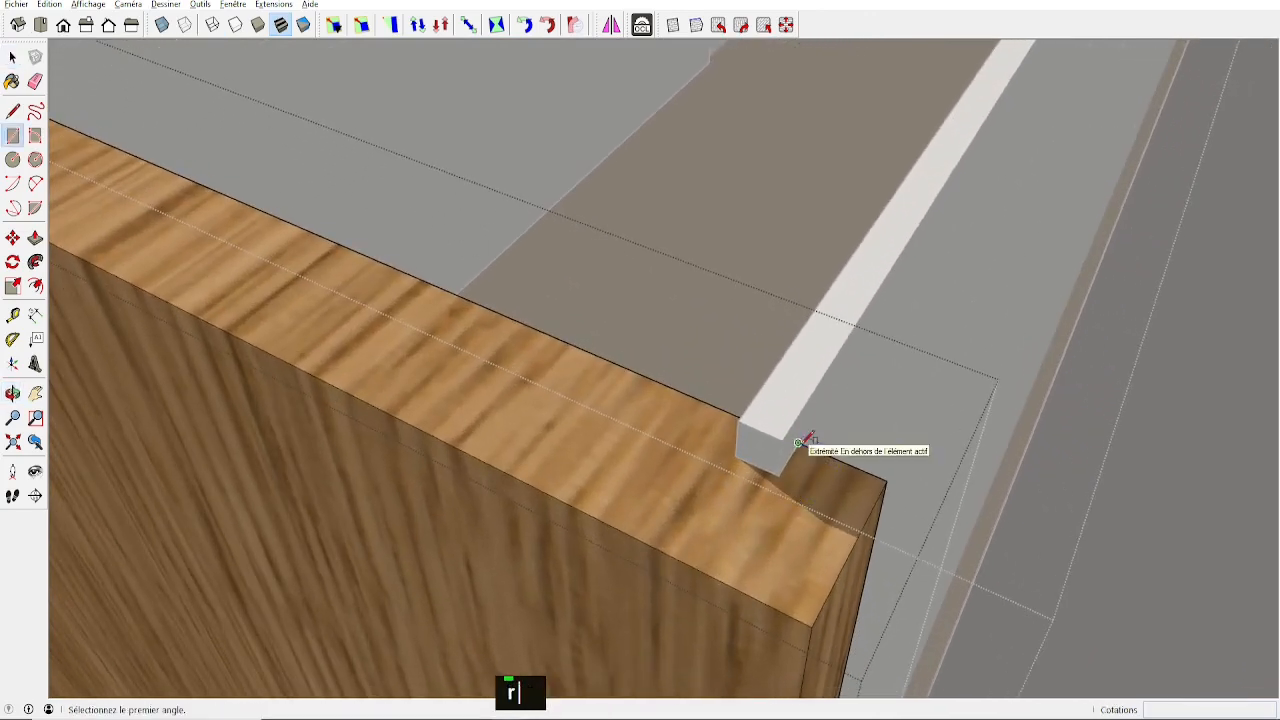
left_click(810, 445)
left_click(737, 455)
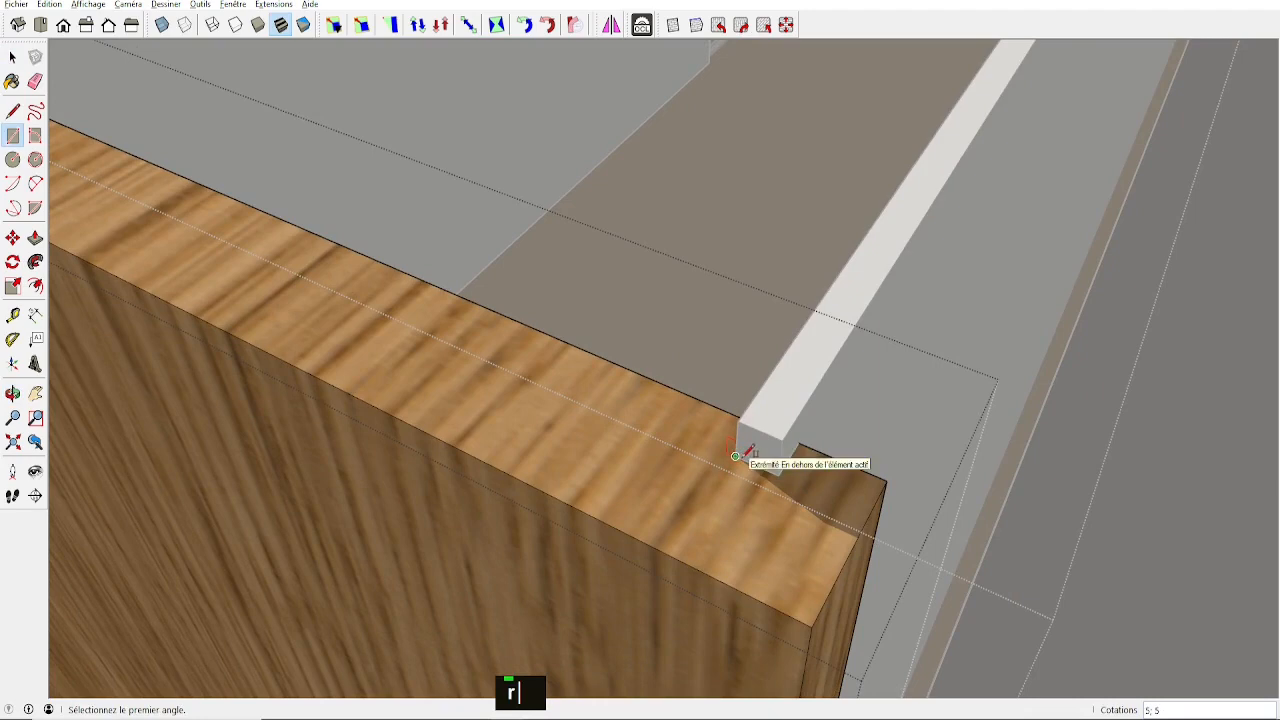
Isolate the side panel and push the small square down 381 mm to cut a vertical groove.
key("u")
middle_click_drag(763, 467, 417, 440)
scroll(730, 470, "down", 2)
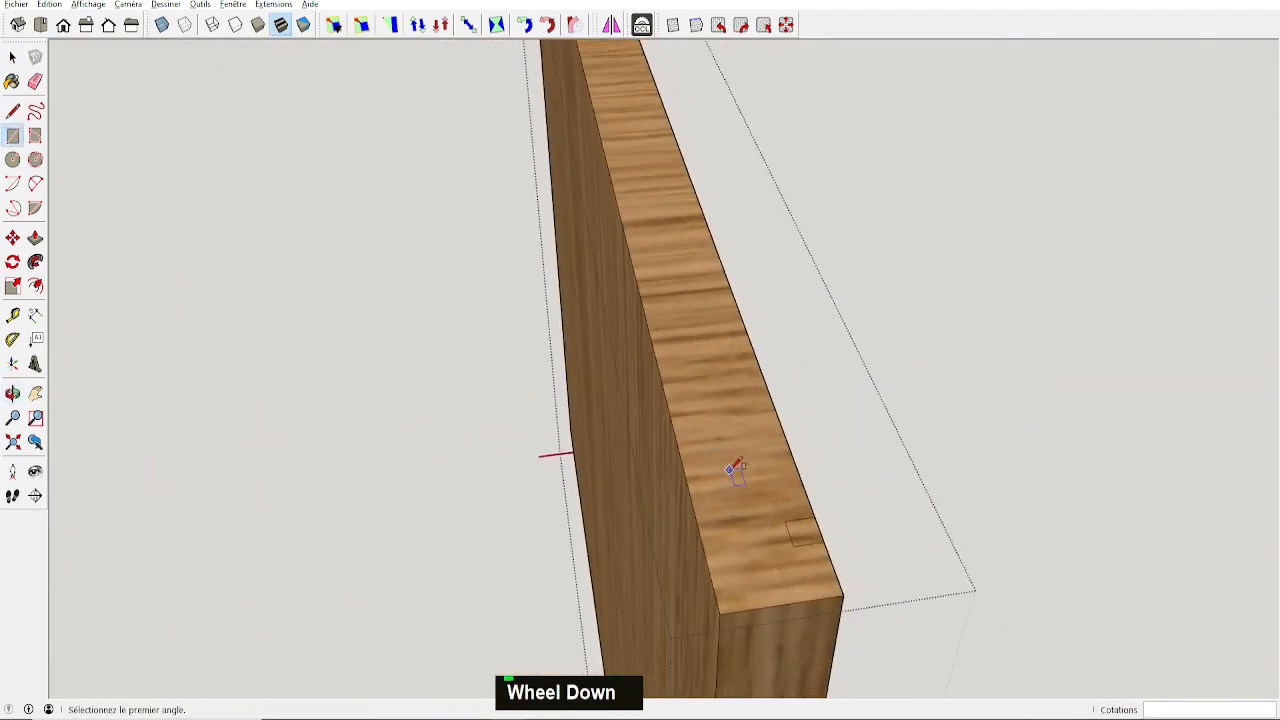
key("p")
left_click(800, 537)
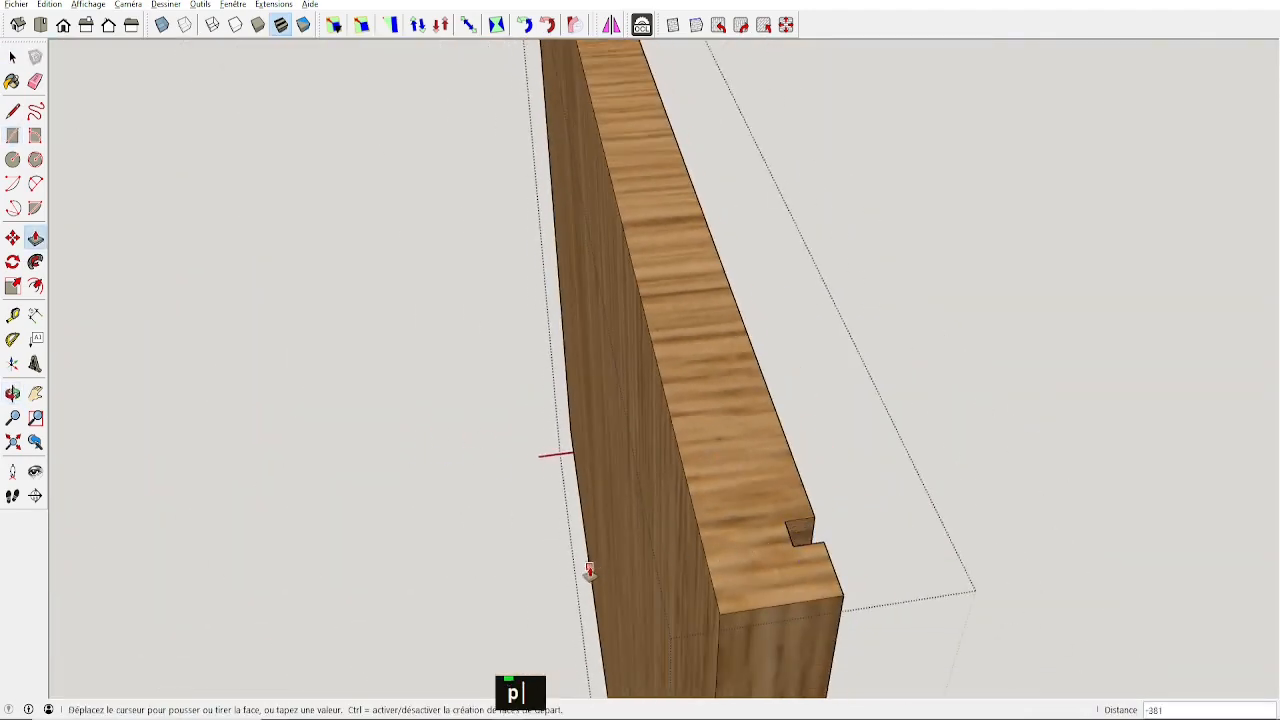
left_click(787, 507)
middle_click_drag(787, 507, 828, 348)
middle_click_drag(855, 399, 903, 340, "shift")
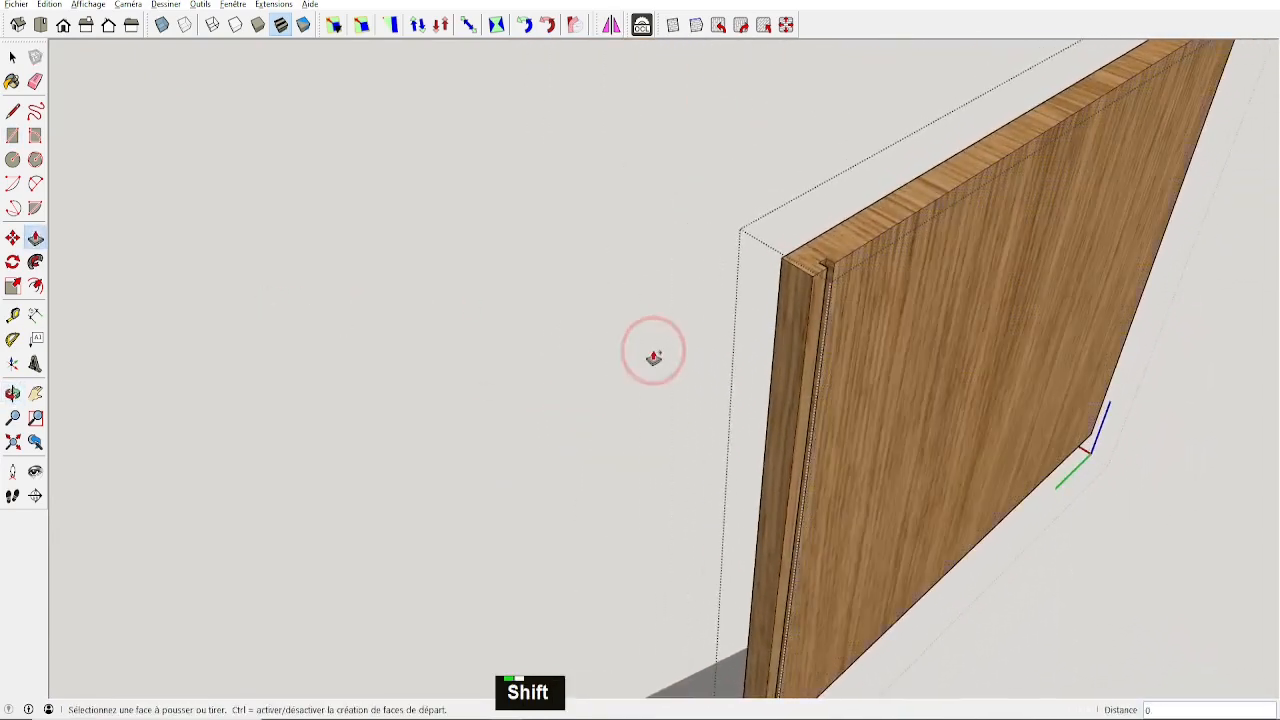
Undo the groove cut and its square, and leave the side panel's editing context.
key("ctrl+z")
key("ctrl+z")
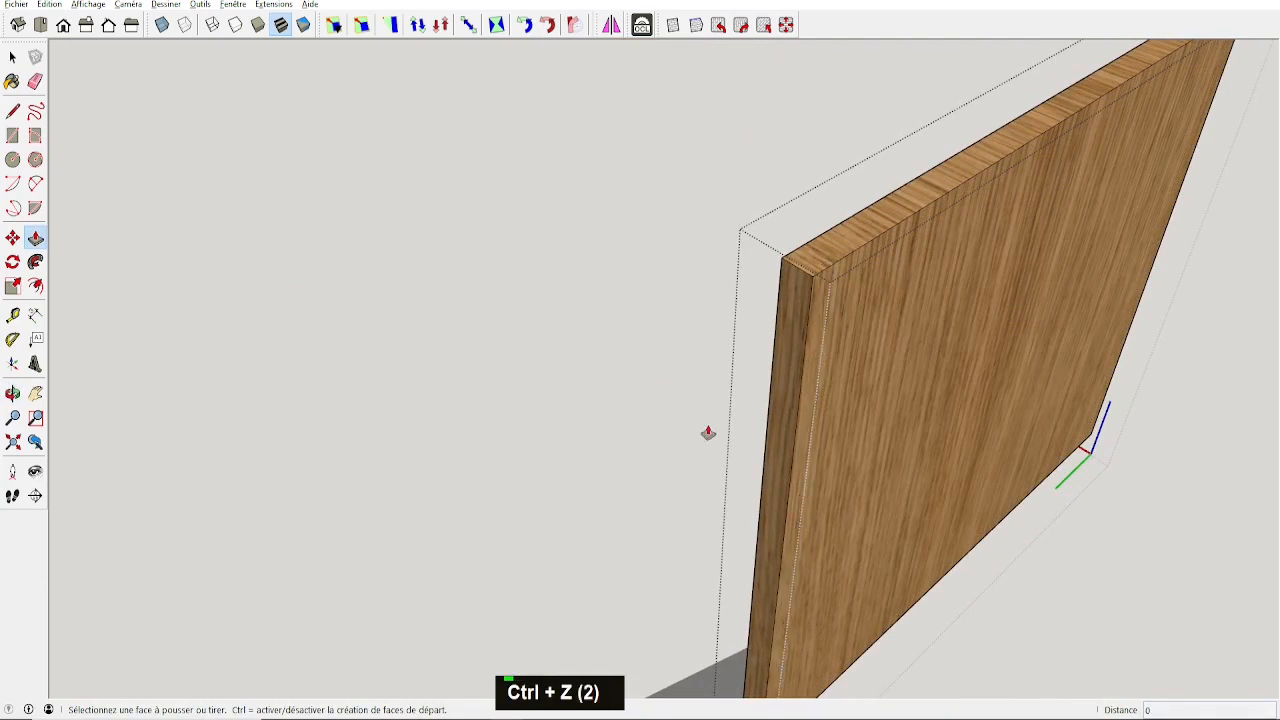
key("space")
key("alt")
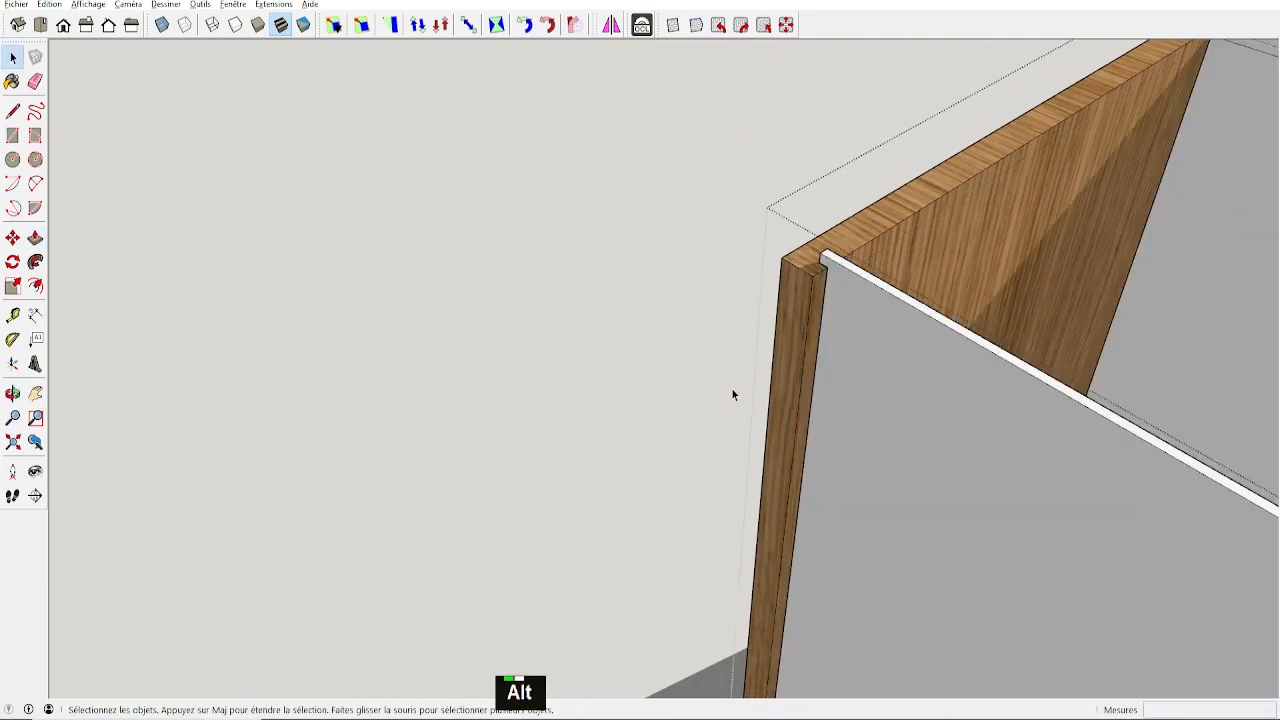
Open the side panel for editing again, show the rest of the model and turn on X-ray transparency.
middle_click_drag(731, 394, 614, 397)
double_click(613, 396)
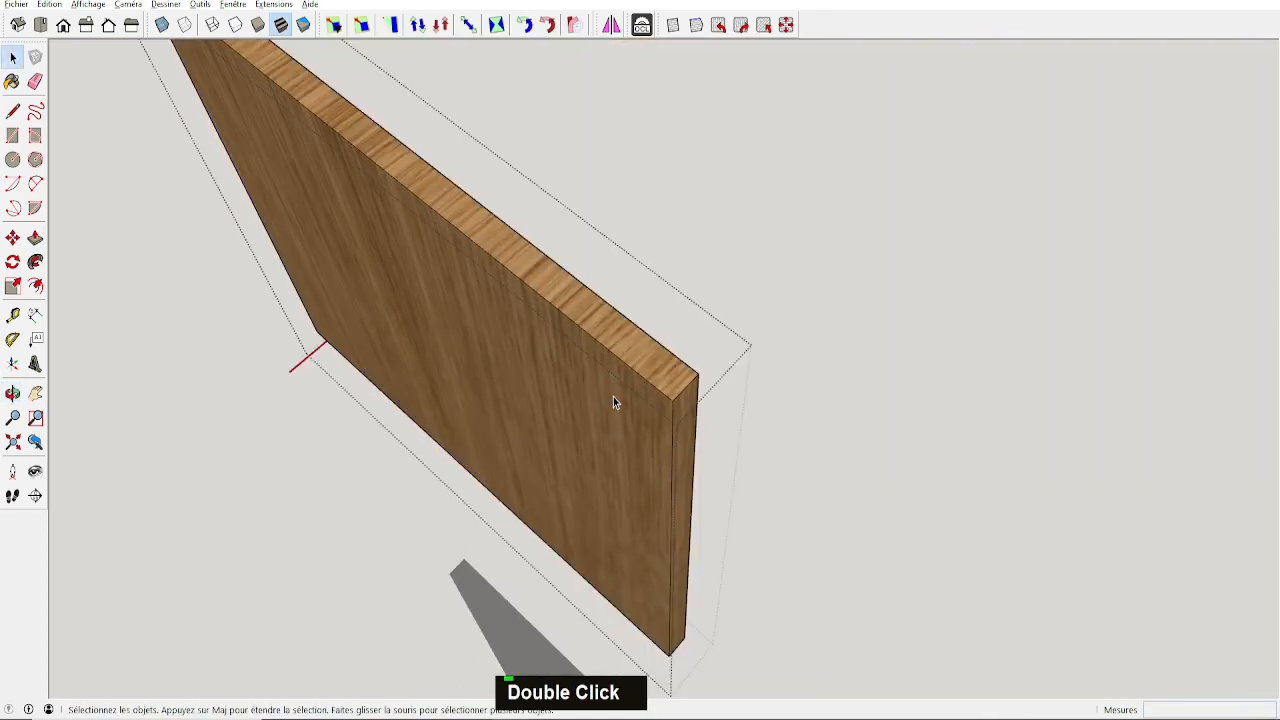
key("u")
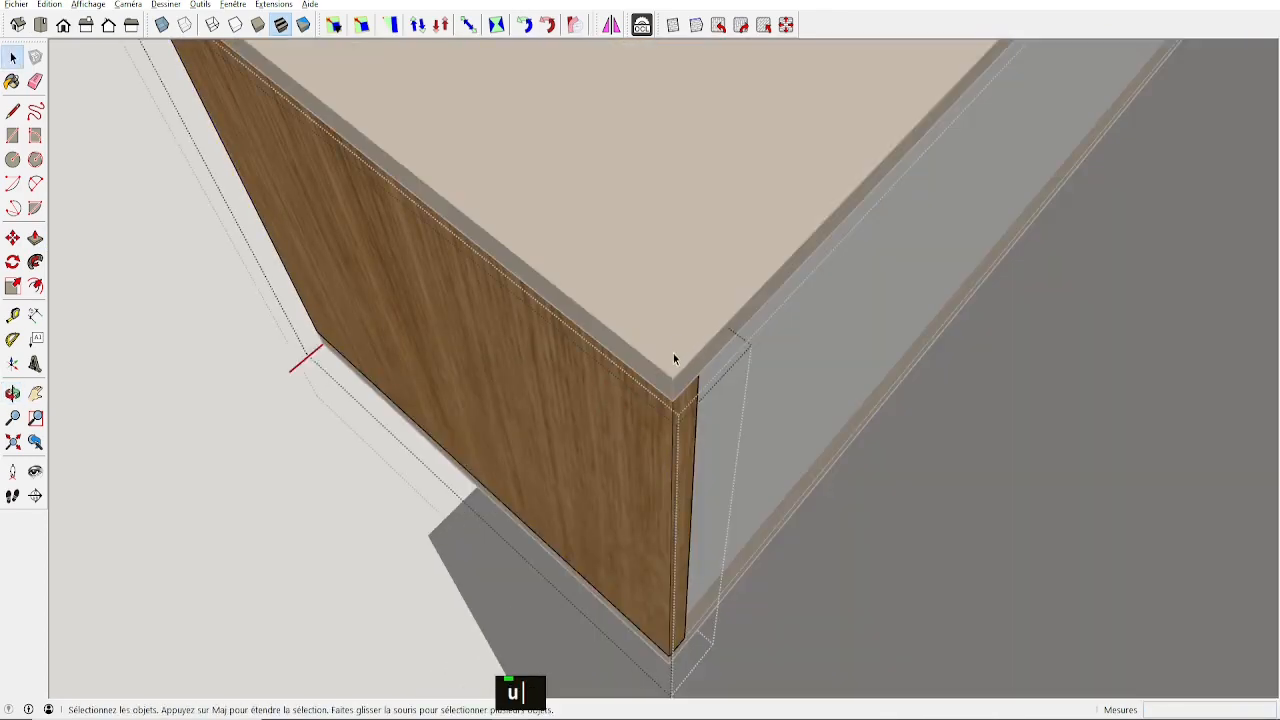
left_click(162, 24)
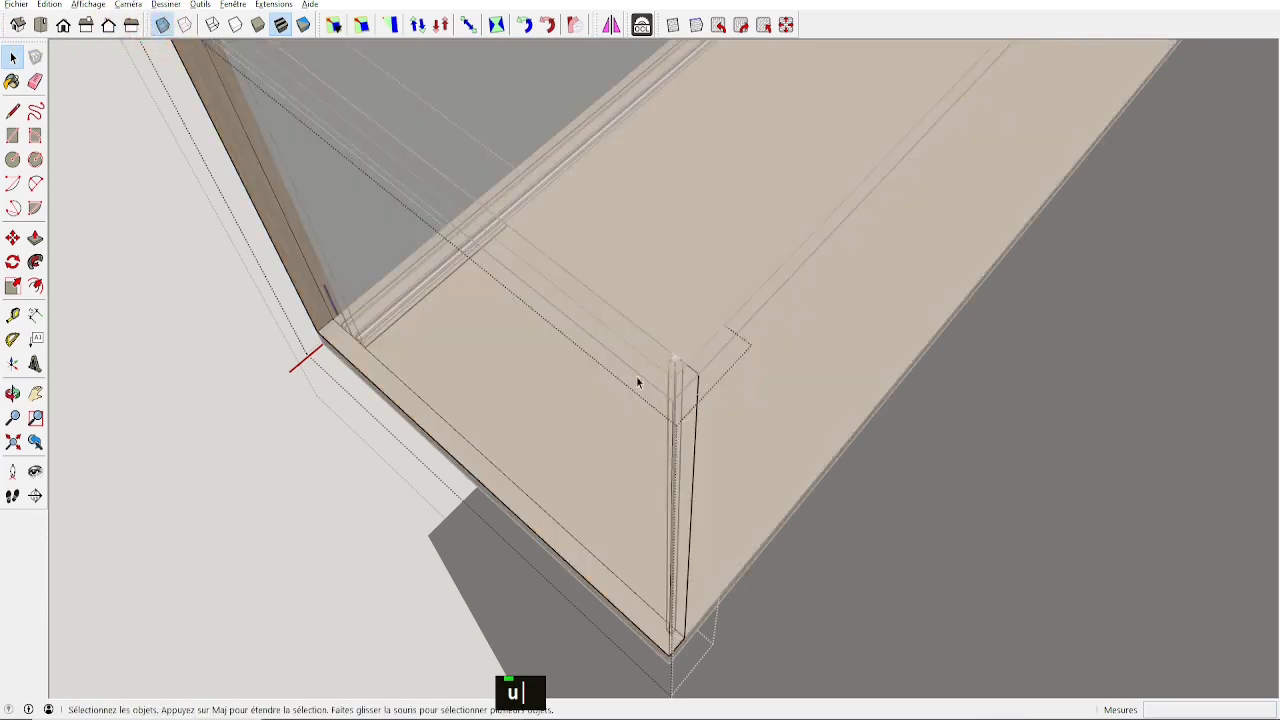
scroll(660, 372, "up", 5)
mouse_move(700, 366)
middle_mouse_down()
mouse_move(806, 343)
mouse_move(641, 385)
mouse_move(681, 374)
mouse_move(660, 380)
middle_mouse_up()
scroll(622, 422, "up", 3)
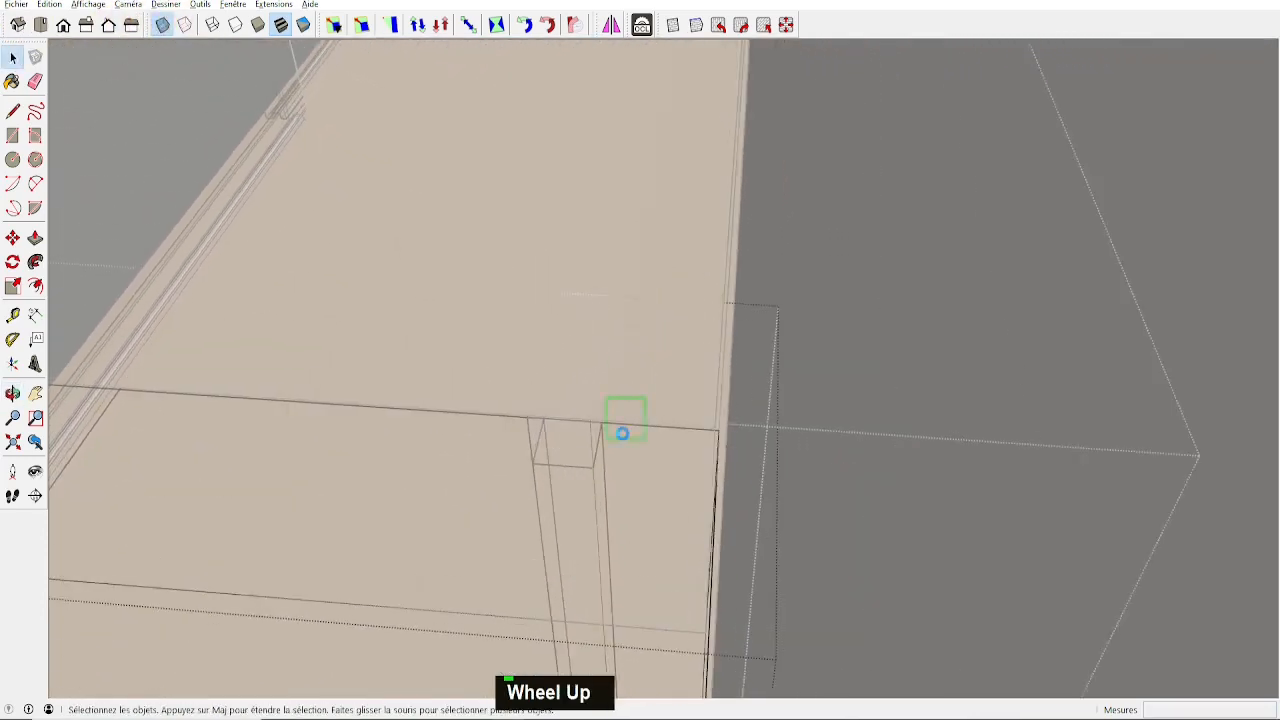
mouse_move(622, 422)
middle_mouse_down()
mouse_move(486, 520)
mouse_move(557, 594)
mouse_move(631, 540)
mouse_move(278, 387)
mouse_move(509, 477)
mouse_move(454, 551)
mouse_move(363, 546)
mouse_move(543, 446)
mouse_move(572, 465)
middle_mouse_up()
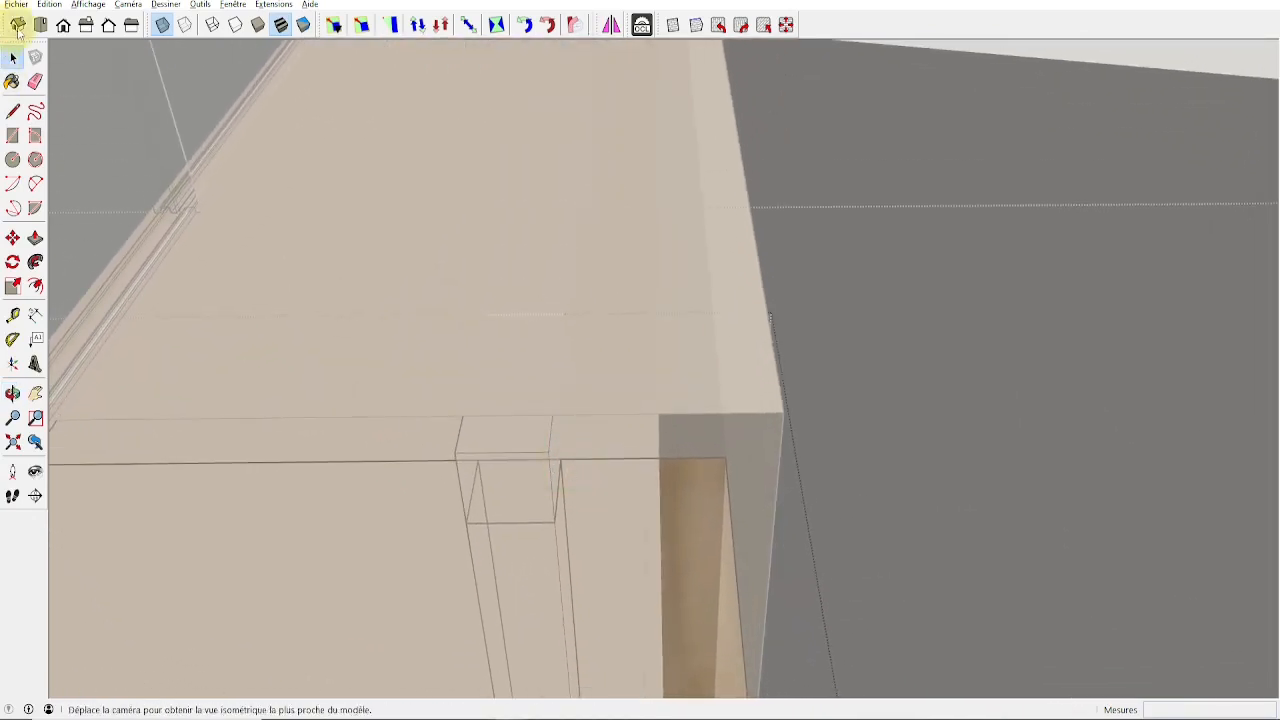
left_click(165, 25)
left_click(165, 25)
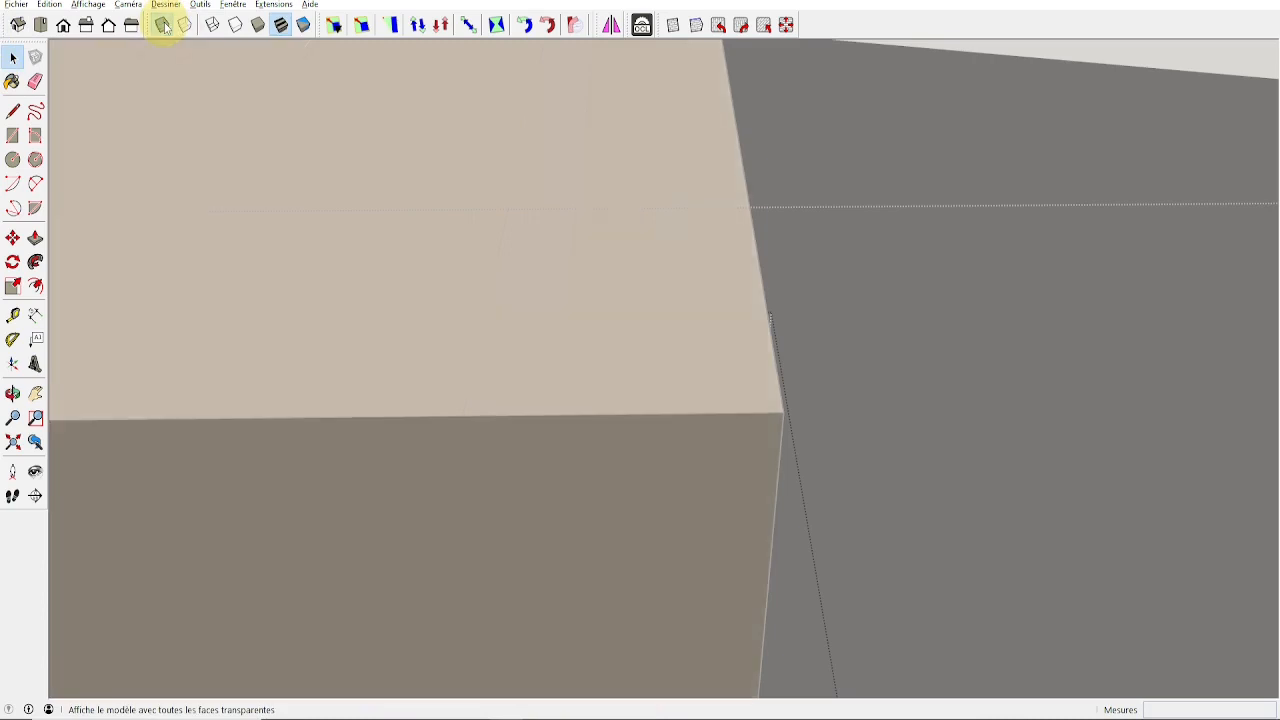
left_click(165, 25)
Draw a rectangle on the side panel's upper edge, snapped to the corners of PanoA's tongue, and isolate the panel.
key("r")
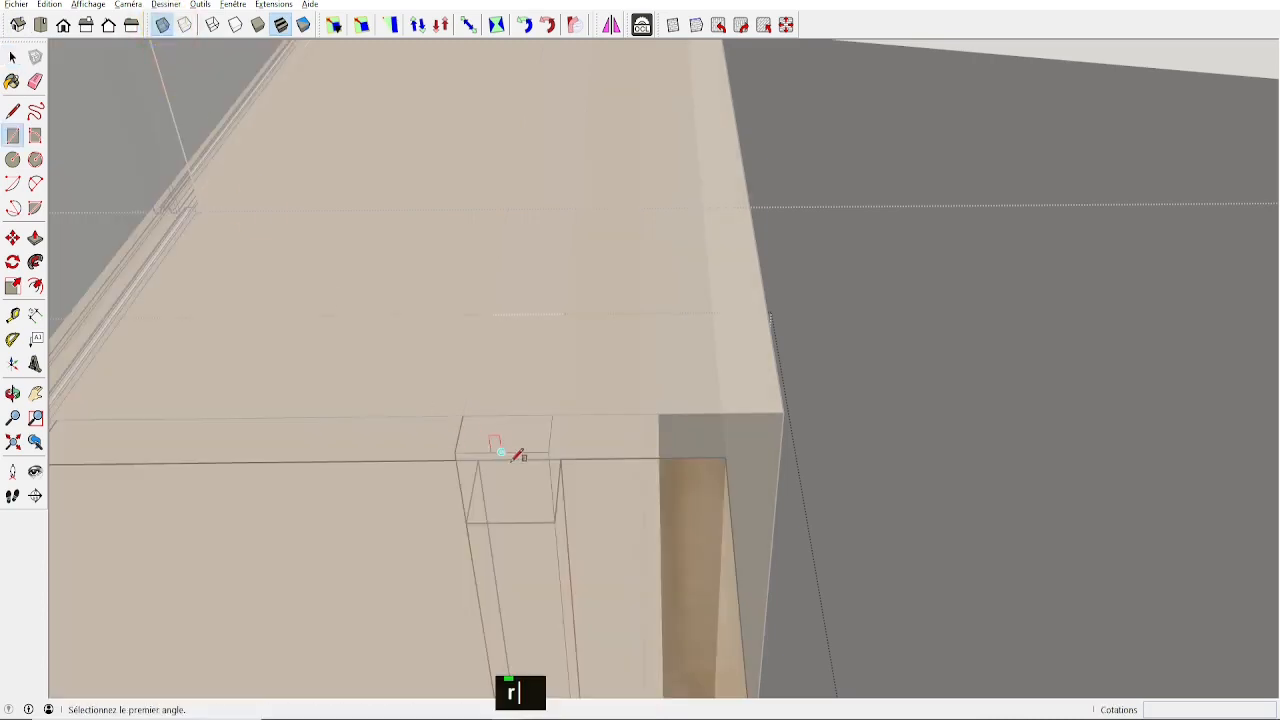
left_click(562, 448)
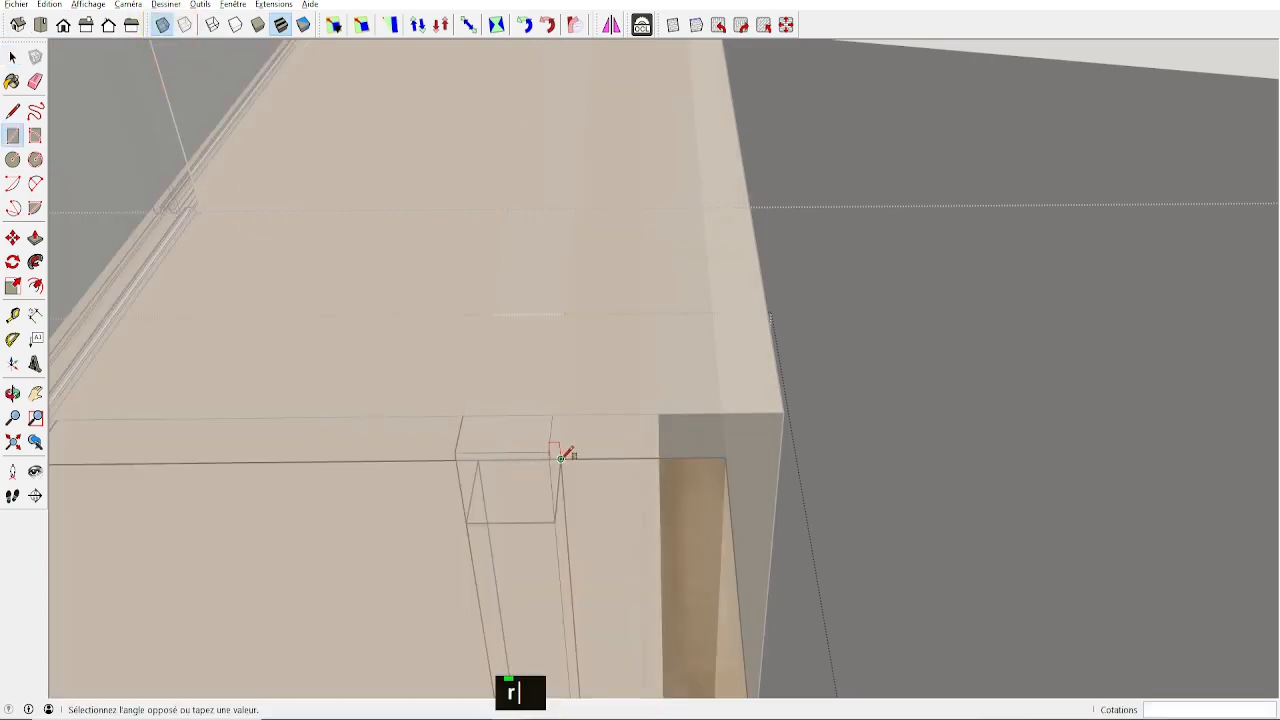
left_click(468, 519)
key("u")
middle_click_drag(585, 513, 508, 545)
scroll(508, 545, "down", 1)
scroll(511, 542, "down", 1)
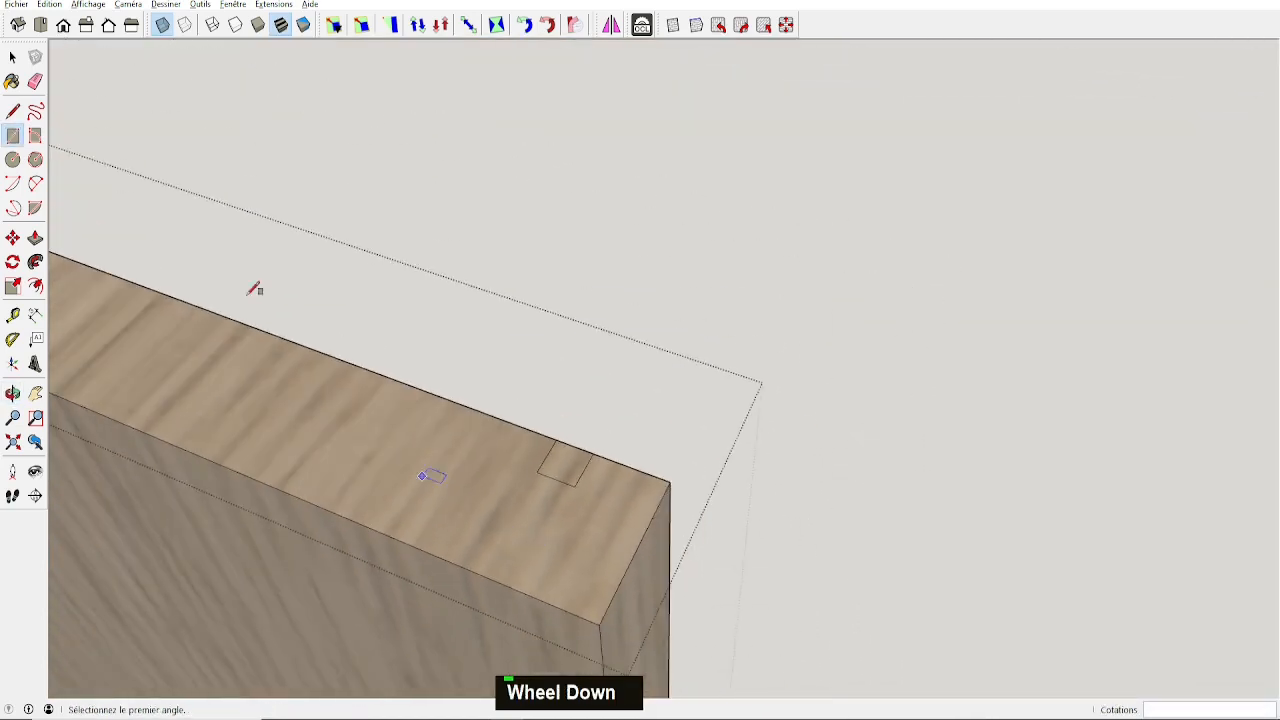
Turn off X-ray transparency, push the rectangle through the side panel's full height to cut the groove, and close the panel.
left_click(162, 25)
middle_click_drag(566, 515, 564, 411, "shift")
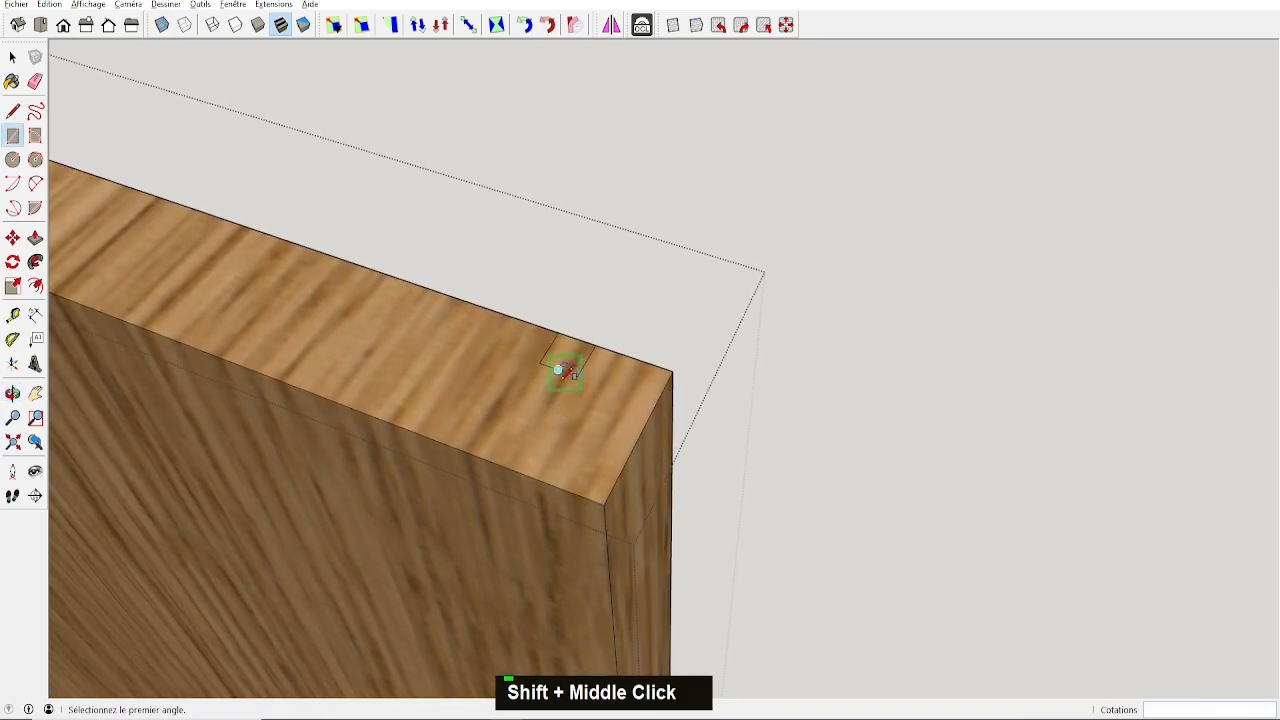
middle_click_drag(560, 366, 552, 355)
key("p")
left_click(565, 304)
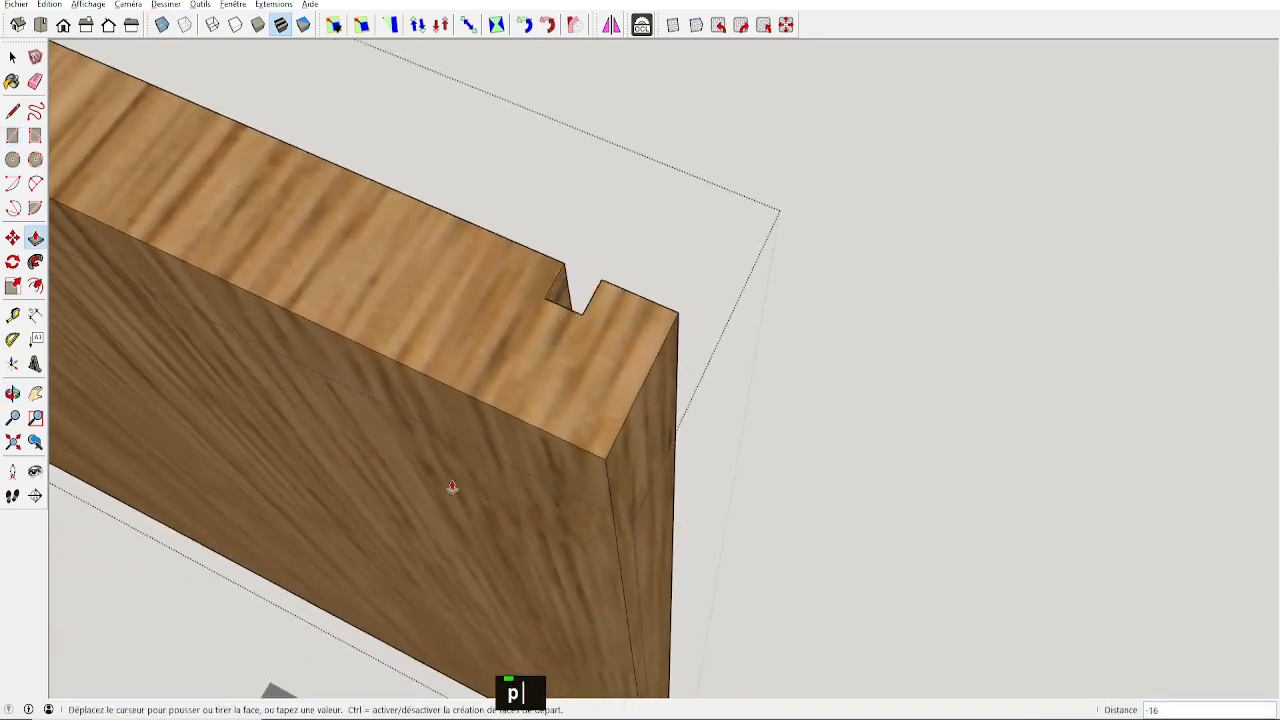
left_click(343, 625)
key("space")
scroll(573, 396, "down", 3)
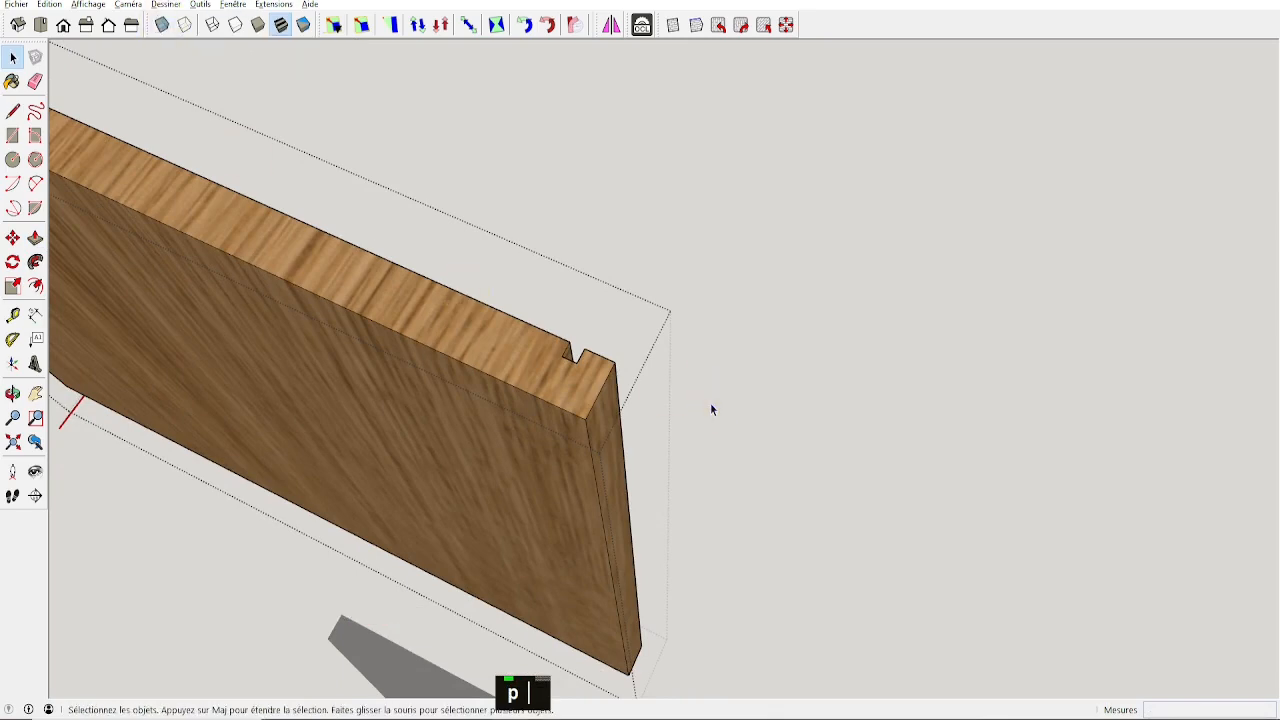
left_click(762, 400)
Examine the assembled cabinet, and open the opposite side panel to check its groove.
scroll(785, 440, "down", 2)
middle_click_drag(826, 437, 302, 362)
scroll(460, 377, "down", 1, "shift")
middle_click_drag(460, 377, 496, 513)
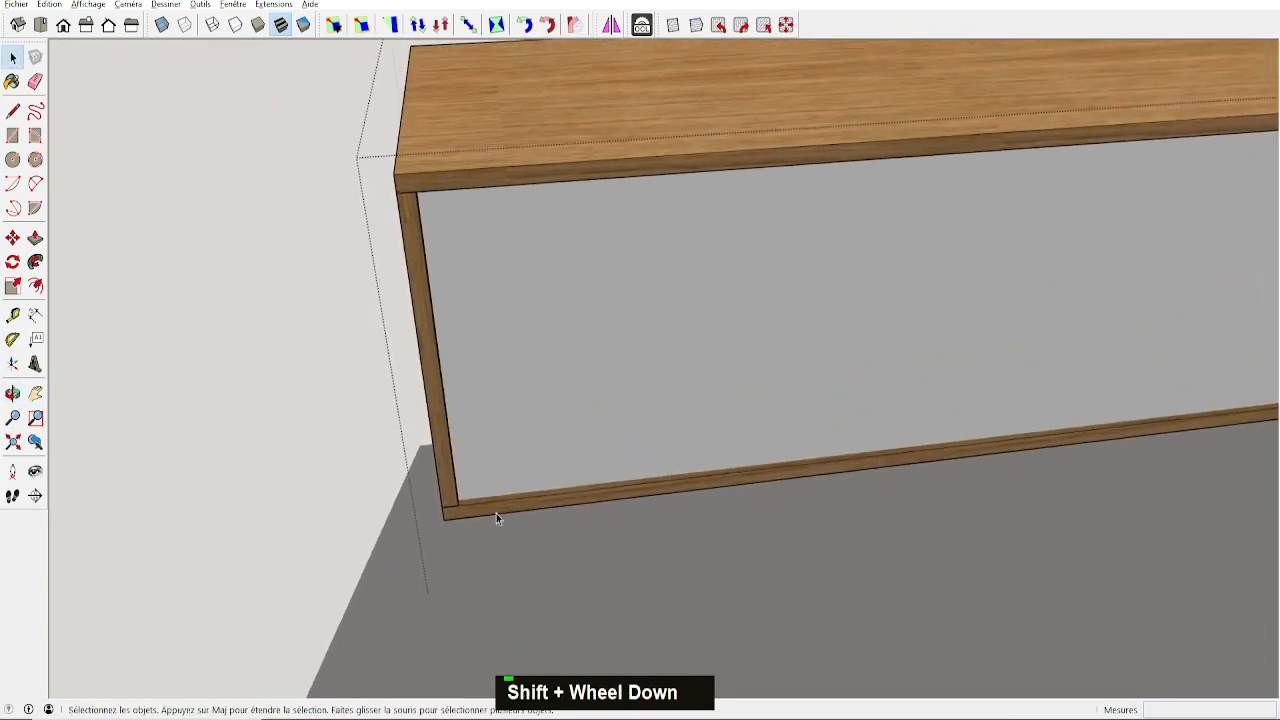
middle_click_drag(550, 338, 568, 219, "shift")
scroll(896, 491, "down", 2)
middle_click_drag(896, 491, 643, 409)
key("space")
double_click(901, 411)
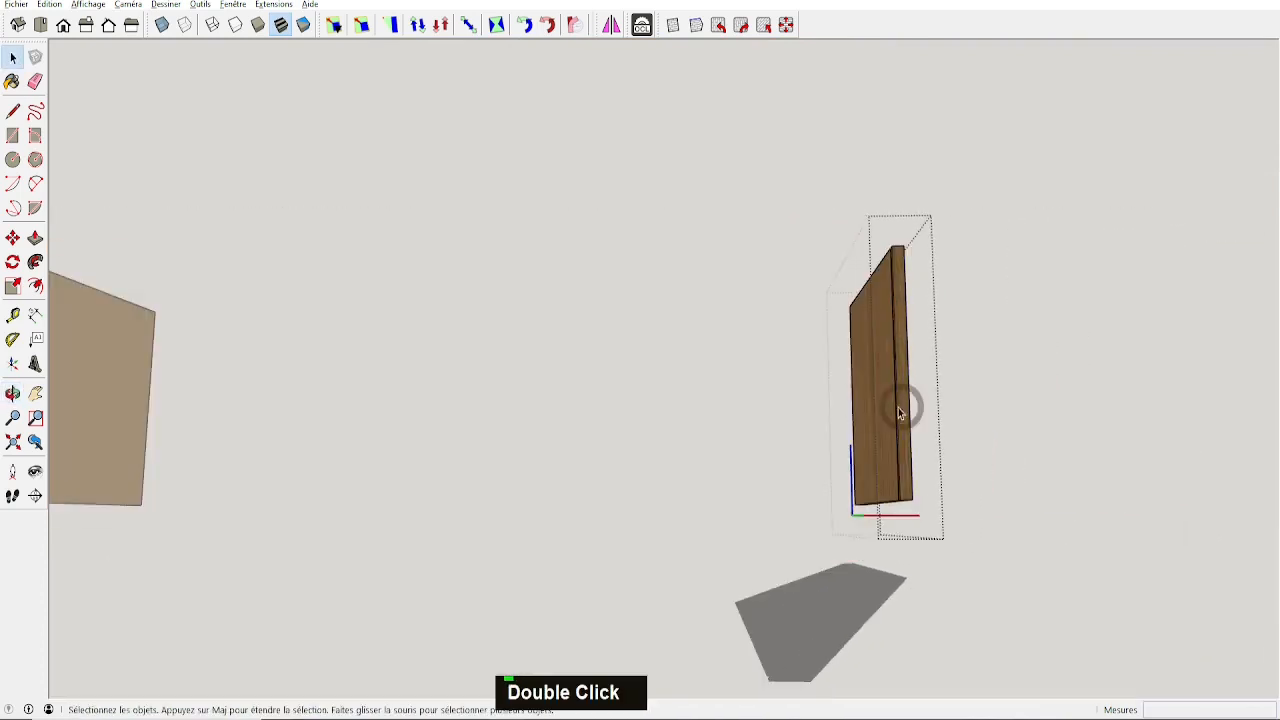
middle_click_drag(902, 408, 975, 488)
key("space")
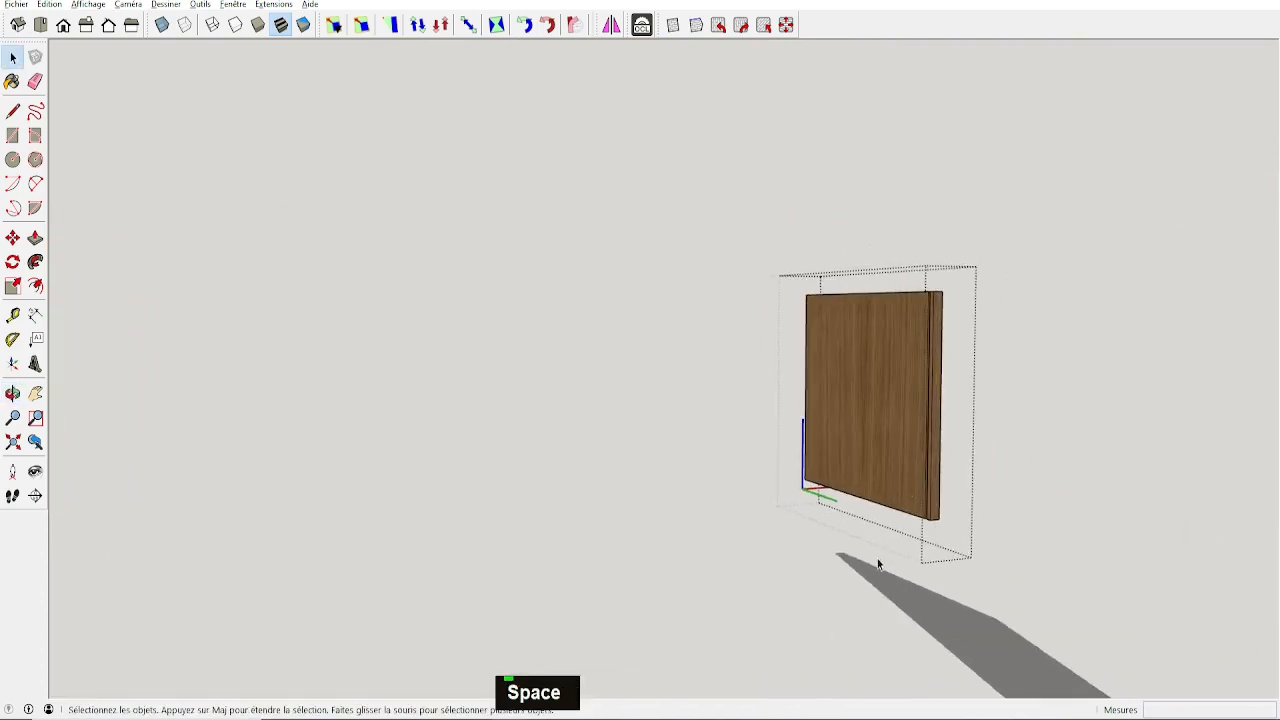
Close the side panel and open the cabinet's bottom panel for editing.
left_click(875, 561)
scroll(435, 430, "down", 3)
middle_click_drag(419, 449, 670, 670)
scroll(1029, 485, "up", 1)
scroll(603, 596, "up", 4)
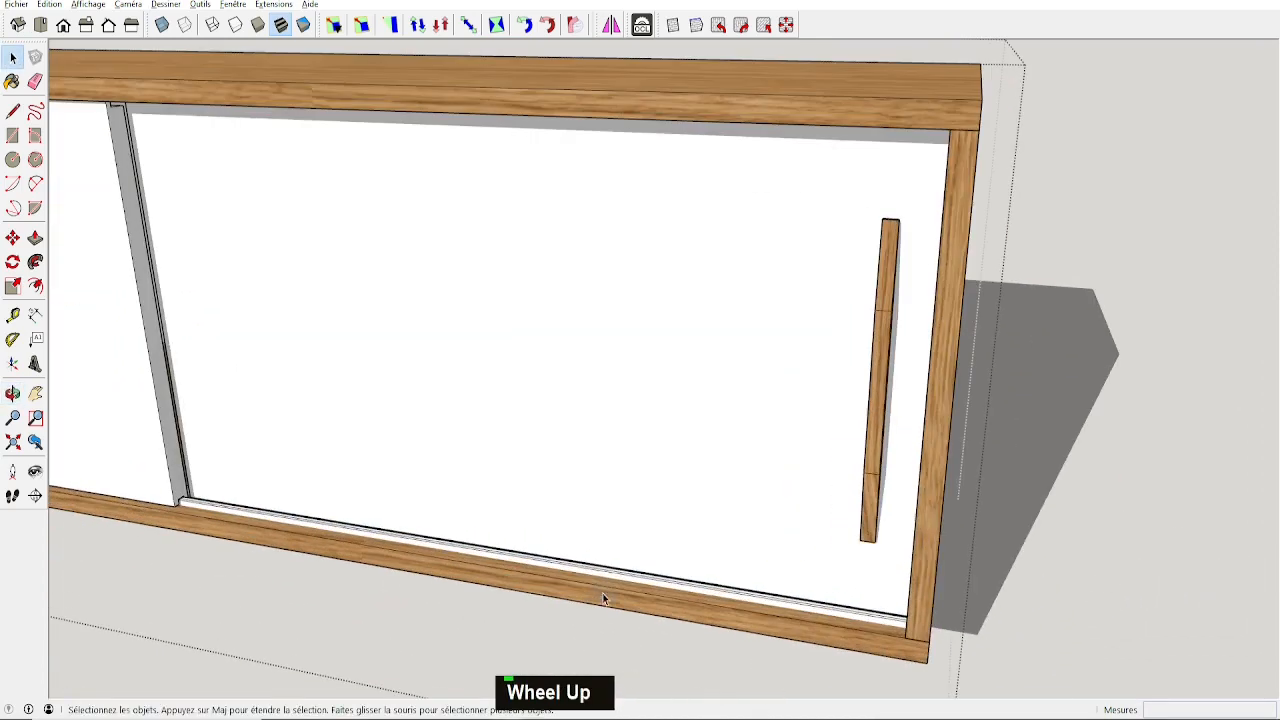
double_click(596, 594)
Intersect the bottom panel's inner face with the model to trace the outlines of the touching parts.
middle_click_drag(571, 562, 660, 603)
middle_click_drag(643, 483, 571, 514)
mouse_move(526, 439)
middle_mouse_down()
mouse_move(763, 423)
mouse_move(603, 431)
middle_mouse_up()
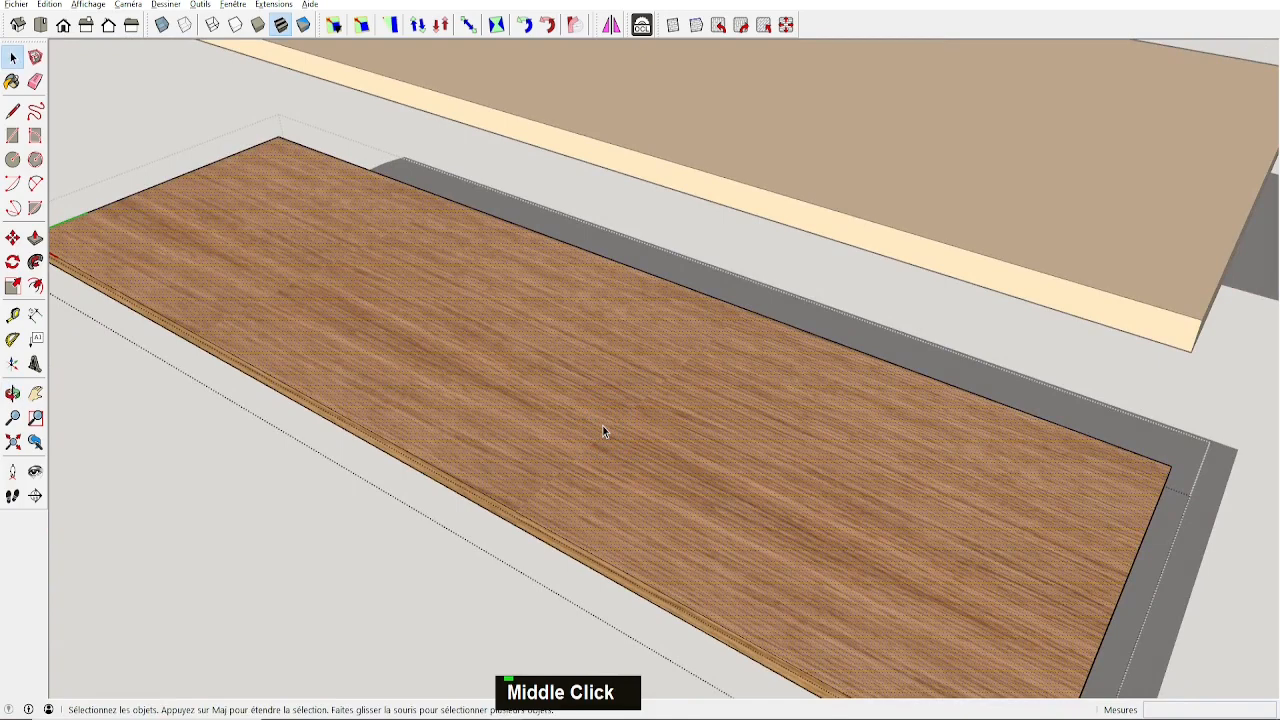
right_click(550, 426)
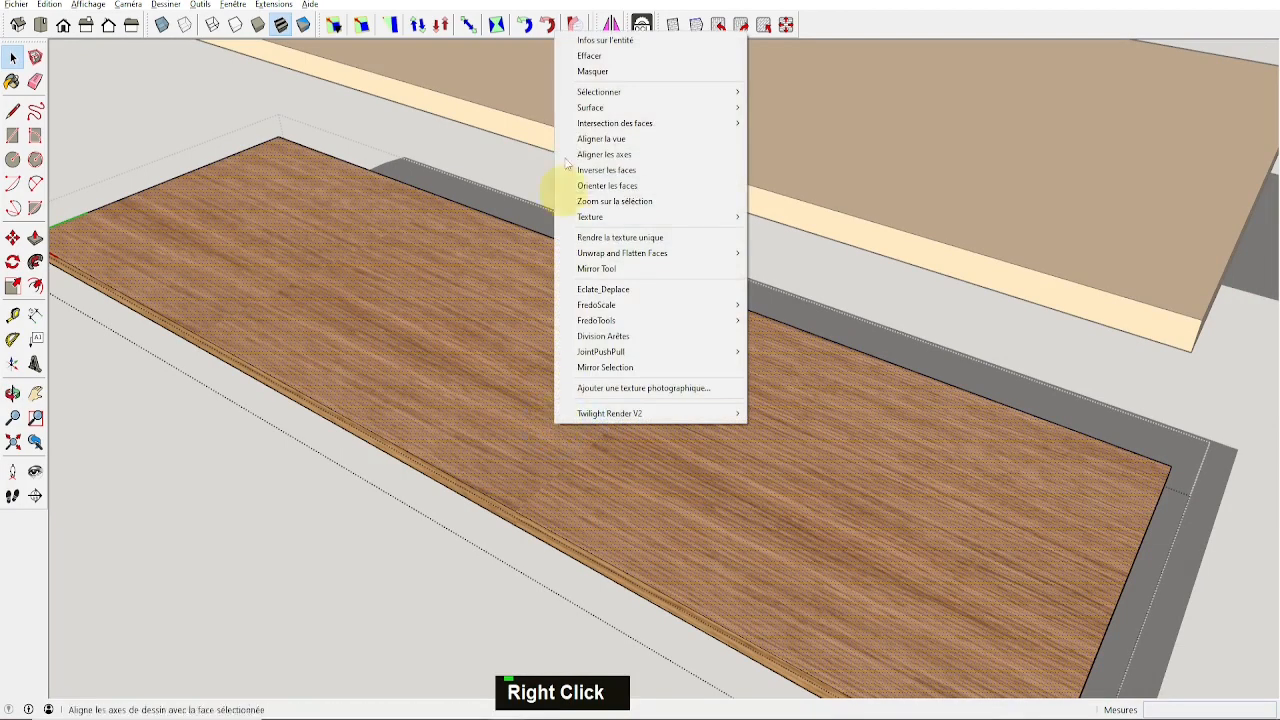
mouse_move(613, 124)
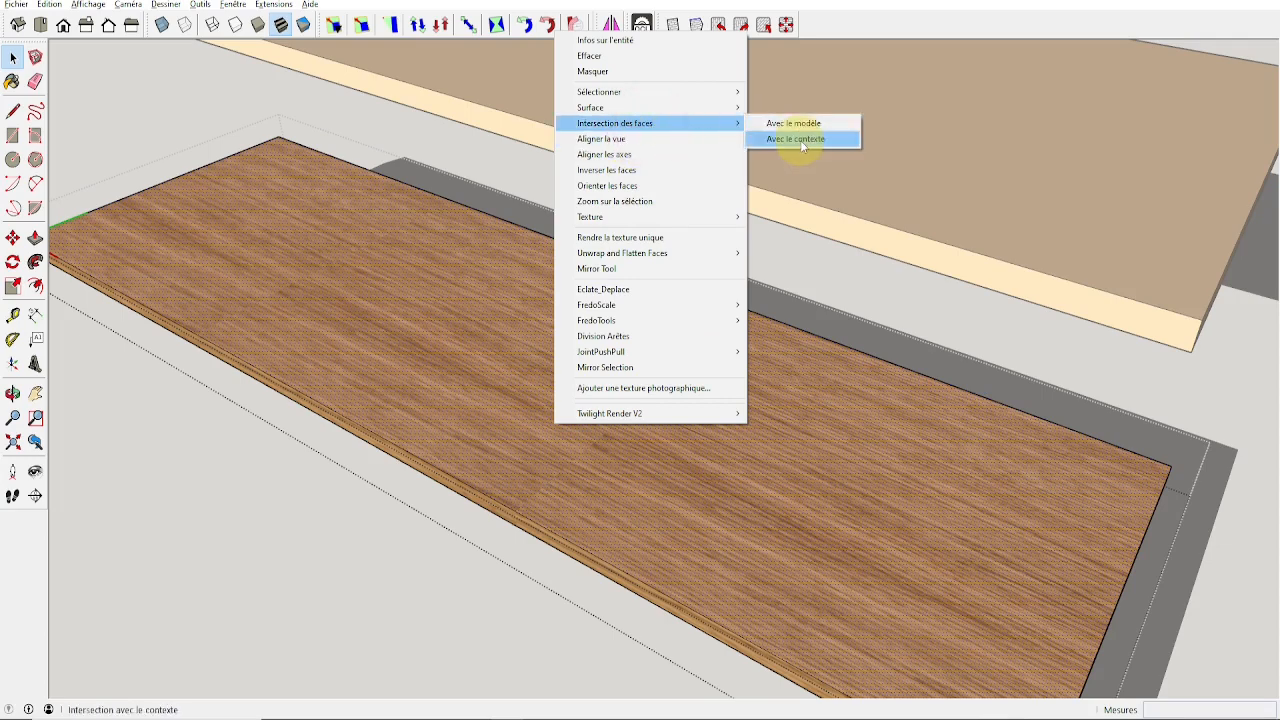
left_click(803, 124)
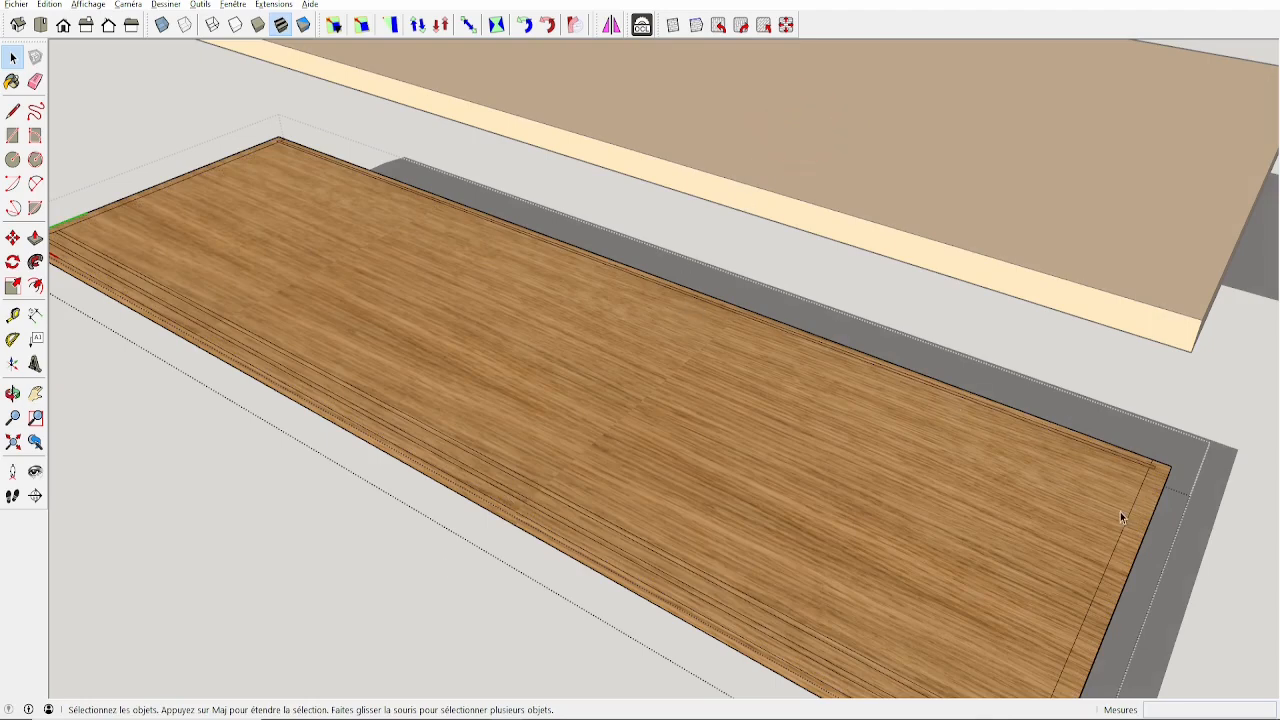
Delete the side panel's intersection lines at one end of the bottom panel, keeping the groove outlines.
scroll(1105, 571, "down", 3, "shift")
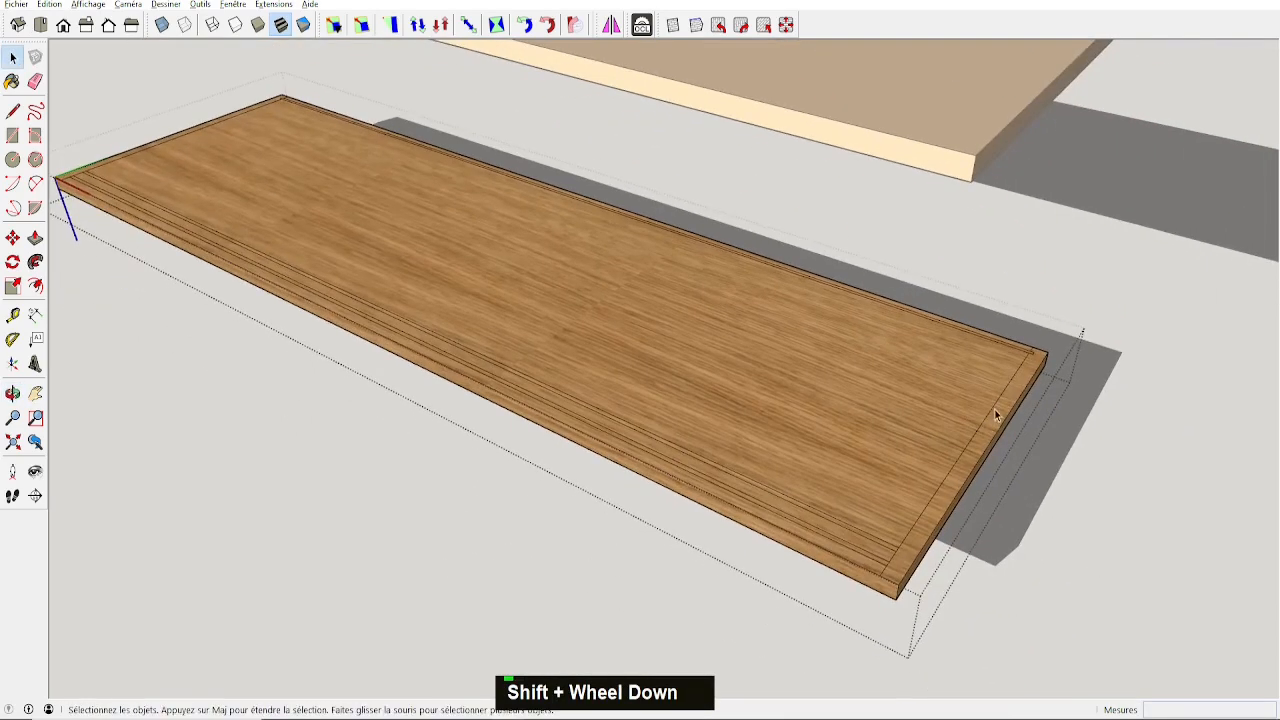
scroll(924, 533, "up", 2)
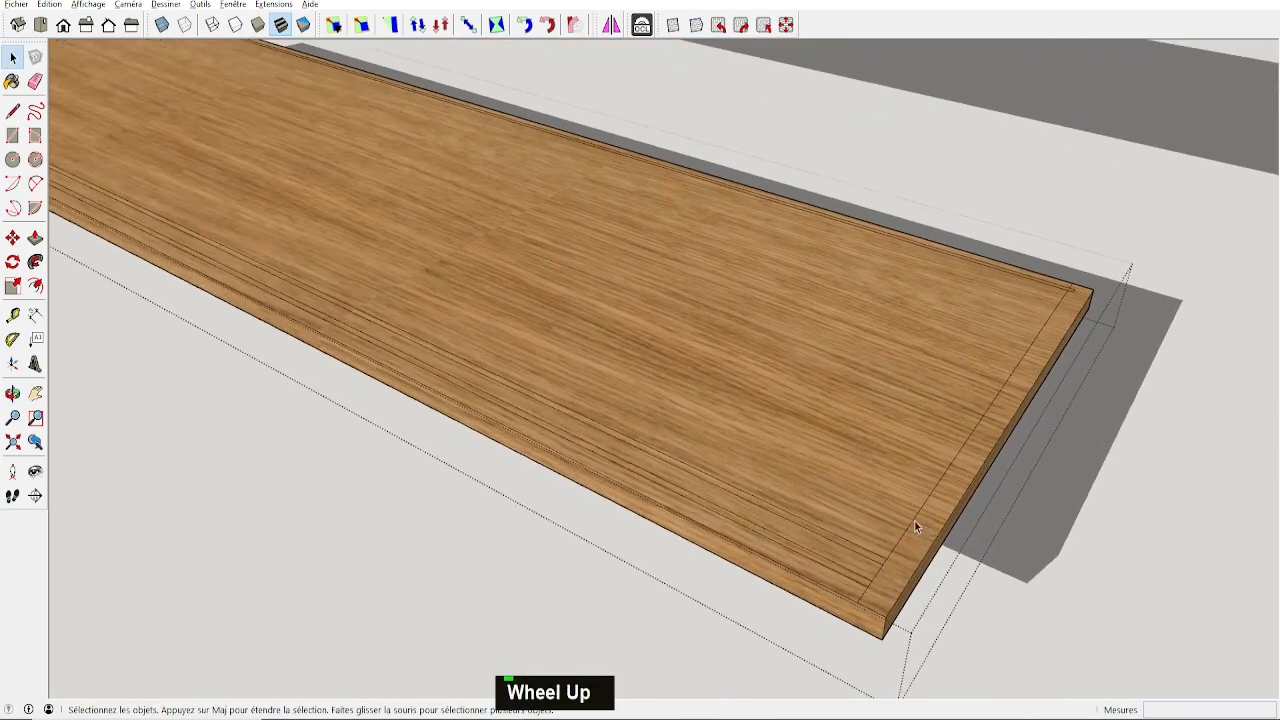
key("Delete")
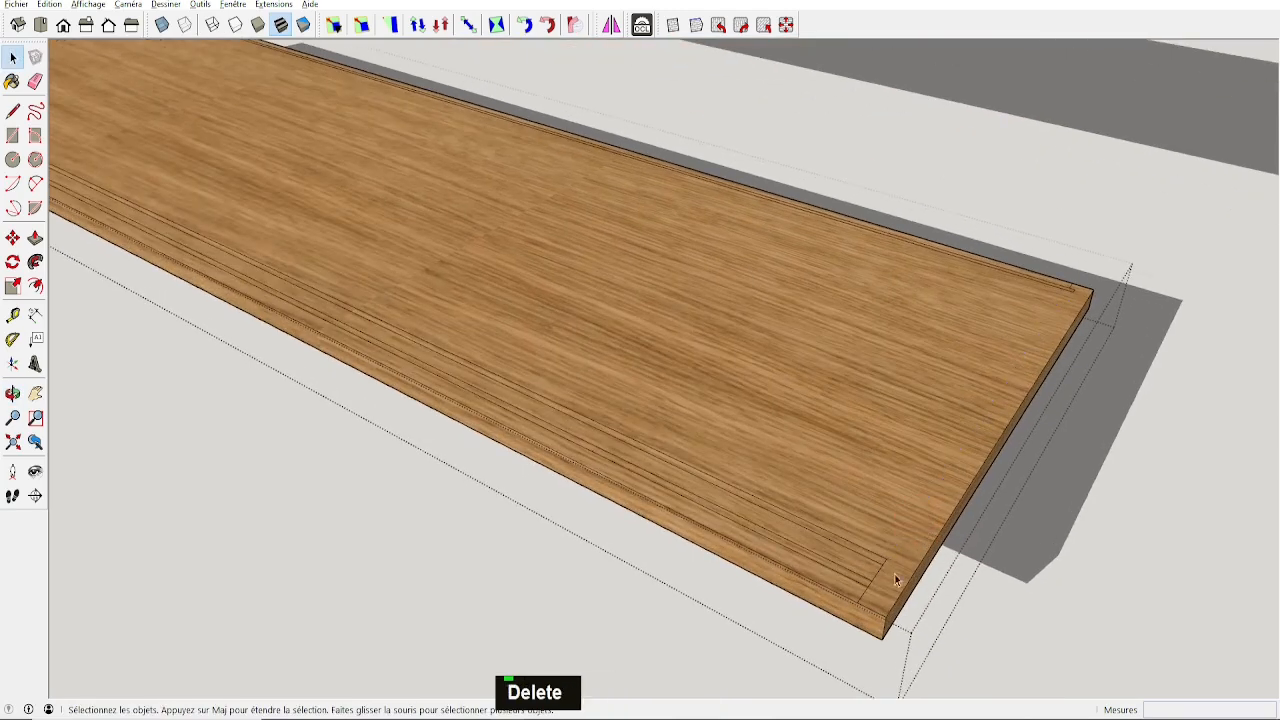
left_click(870, 584)
key("Delete")
left_click(863, 594)
key("Delete")
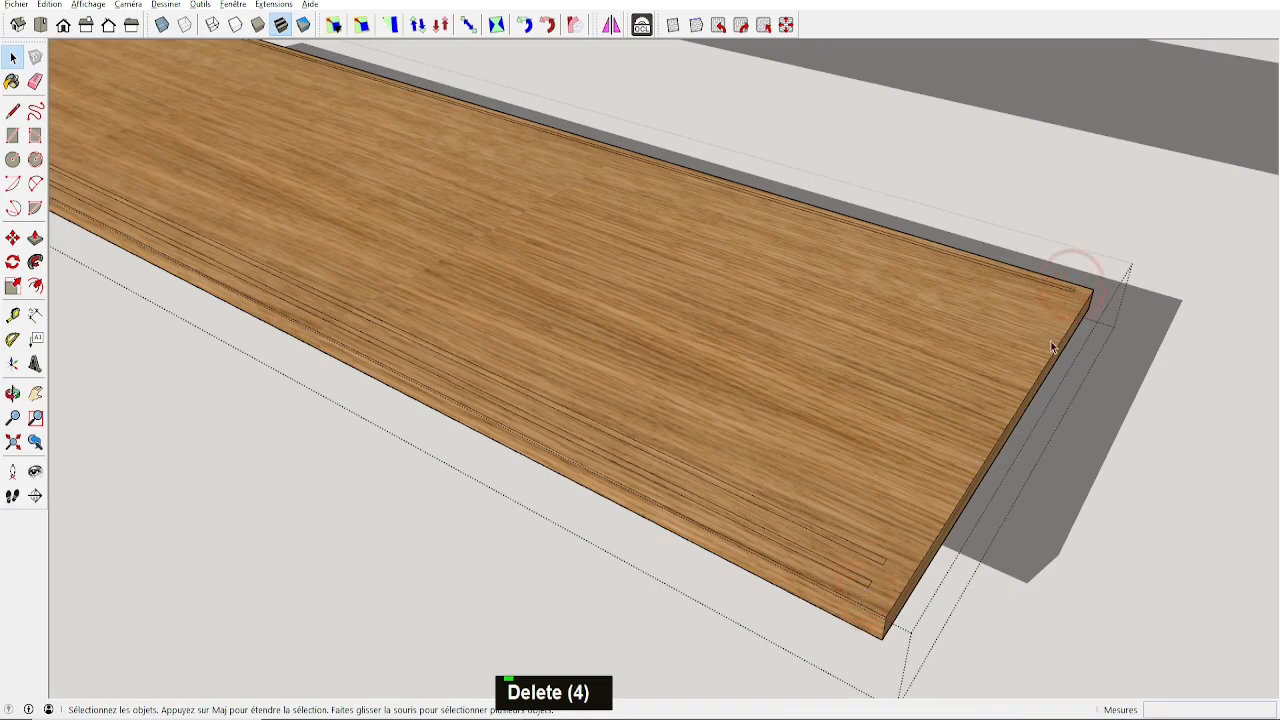
Delete the side panel's intersection line at the opposite end of the bottom panel.
scroll(531, 370, "down", 2)
middle_click_drag(531, 370, 1150, 598, "shift")
scroll(826, 414, "down", 3, "shift")
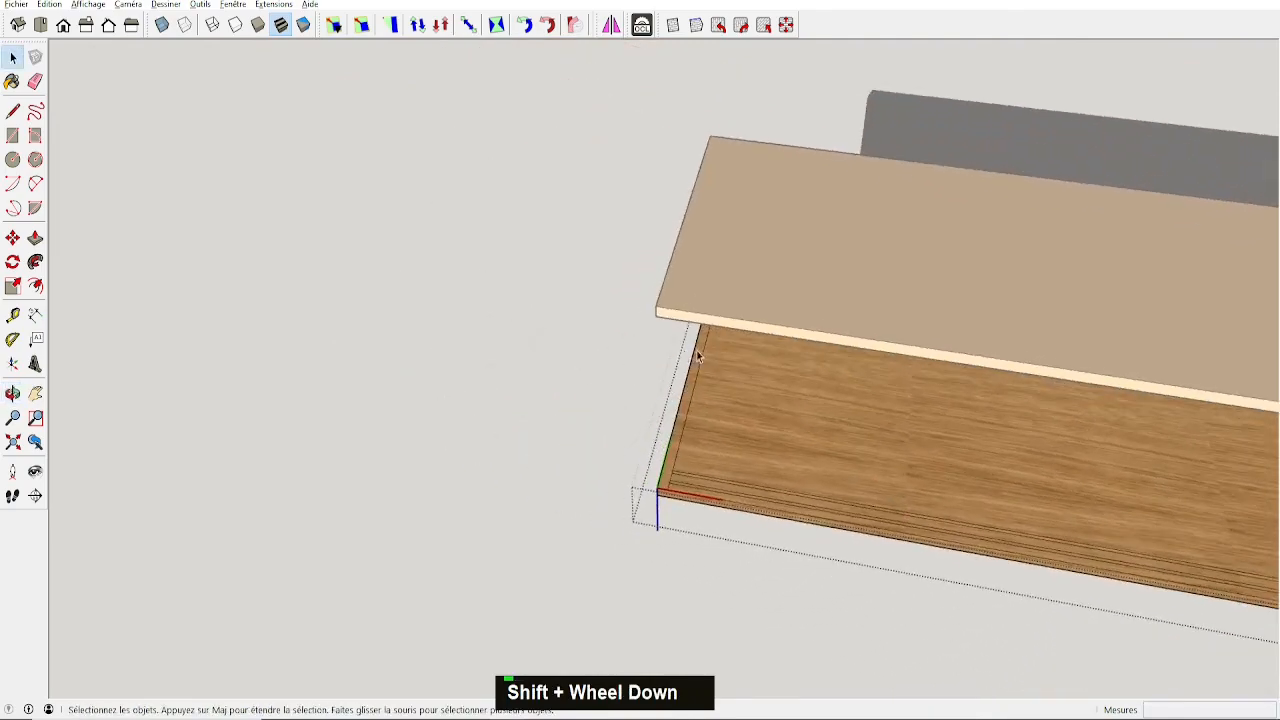
middle_click_drag(694, 357, 462, 398)
scroll(462, 398, "up", 5)
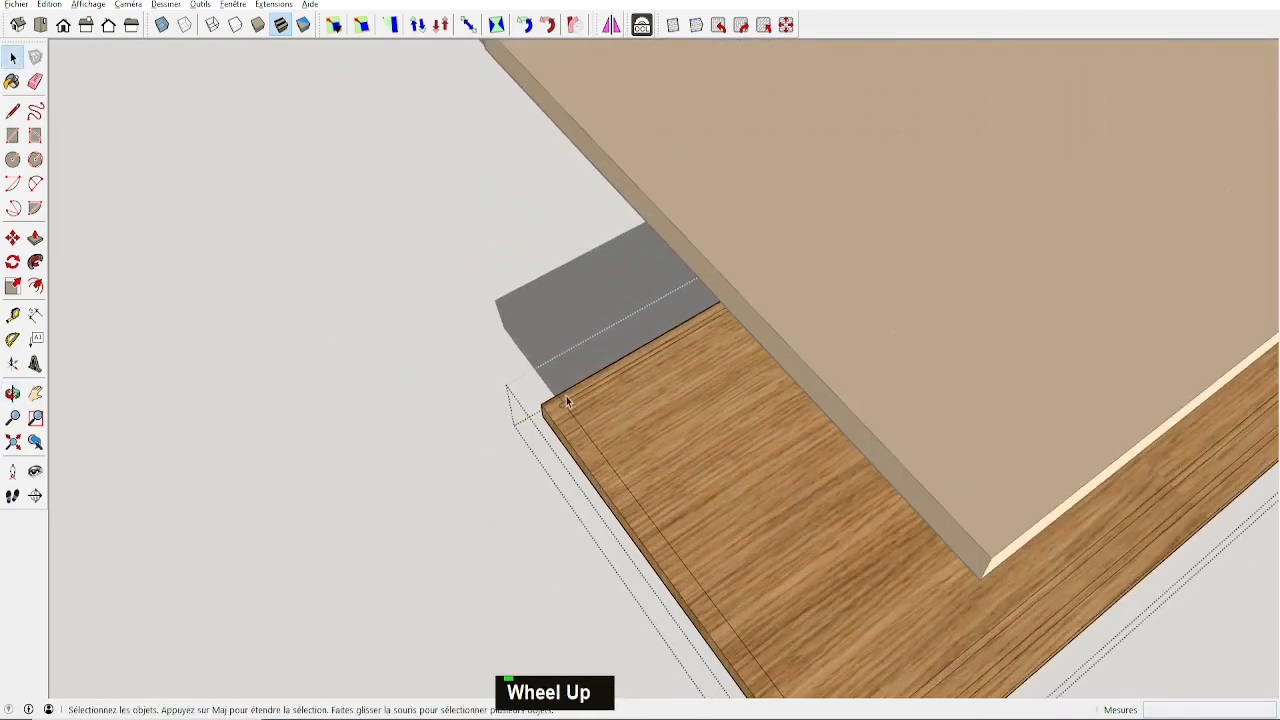
middle_click_drag(564, 406, 604, 438)
key("Delete")
scroll(703, 485, "up", 3)
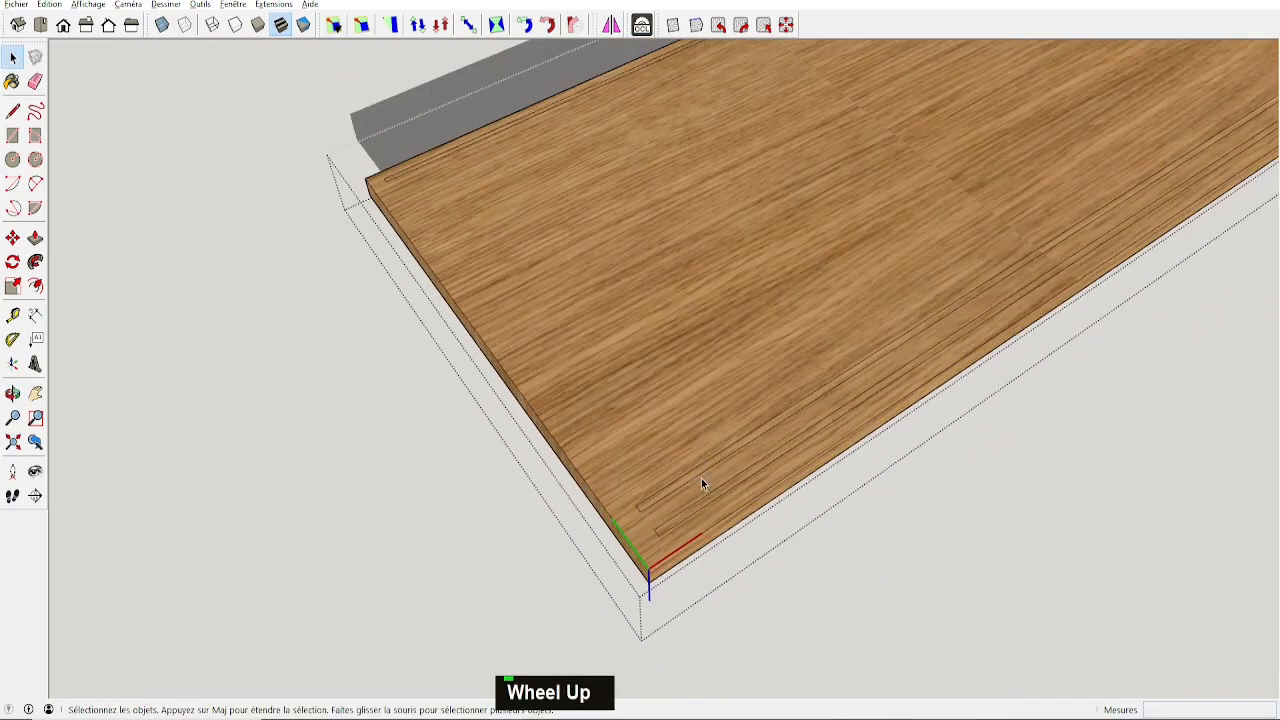
Push both long front strips of the bottom panel 5 mm deep to cut the sliding-door grooves.
key("p")
left_click(705, 504)
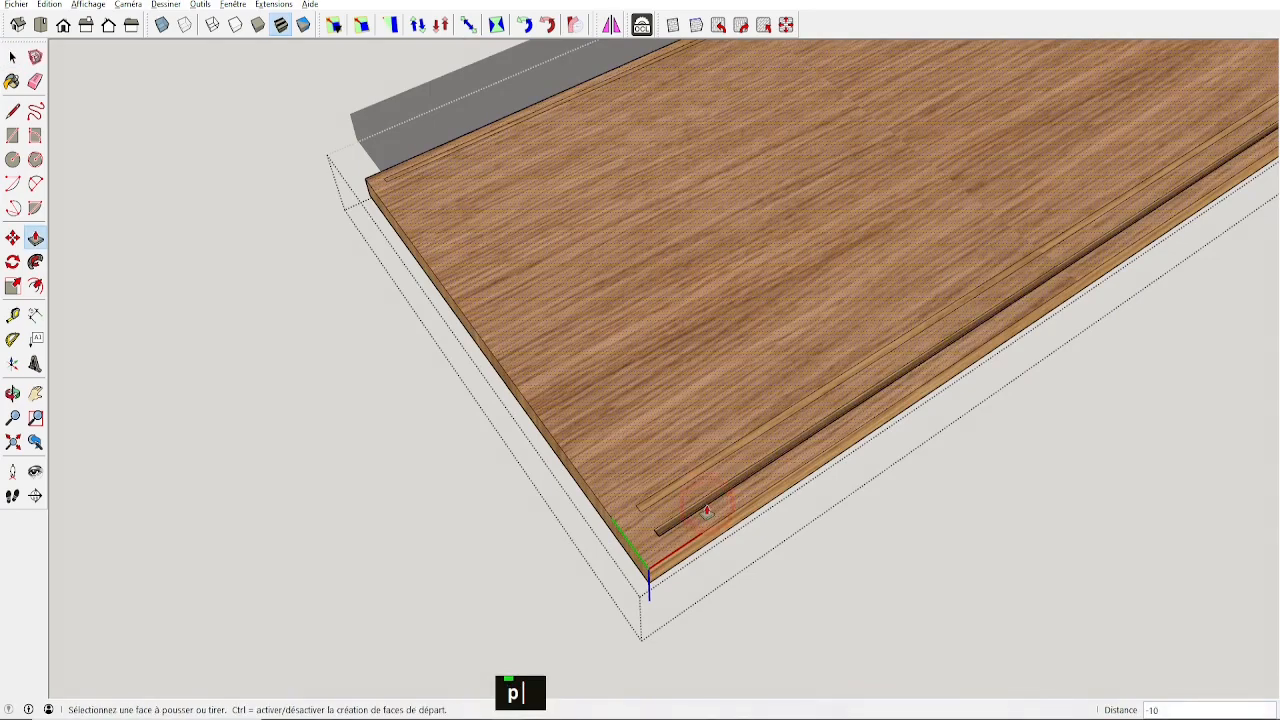
key("Return")
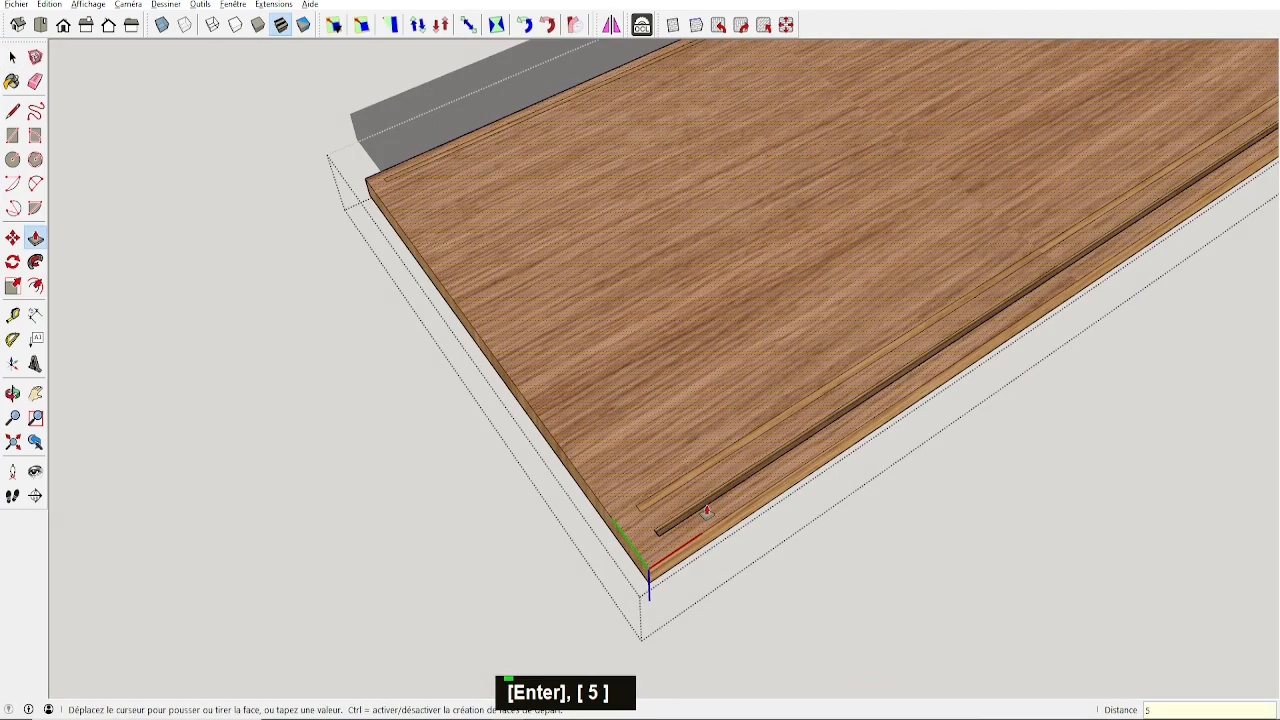
double_click(700, 474)
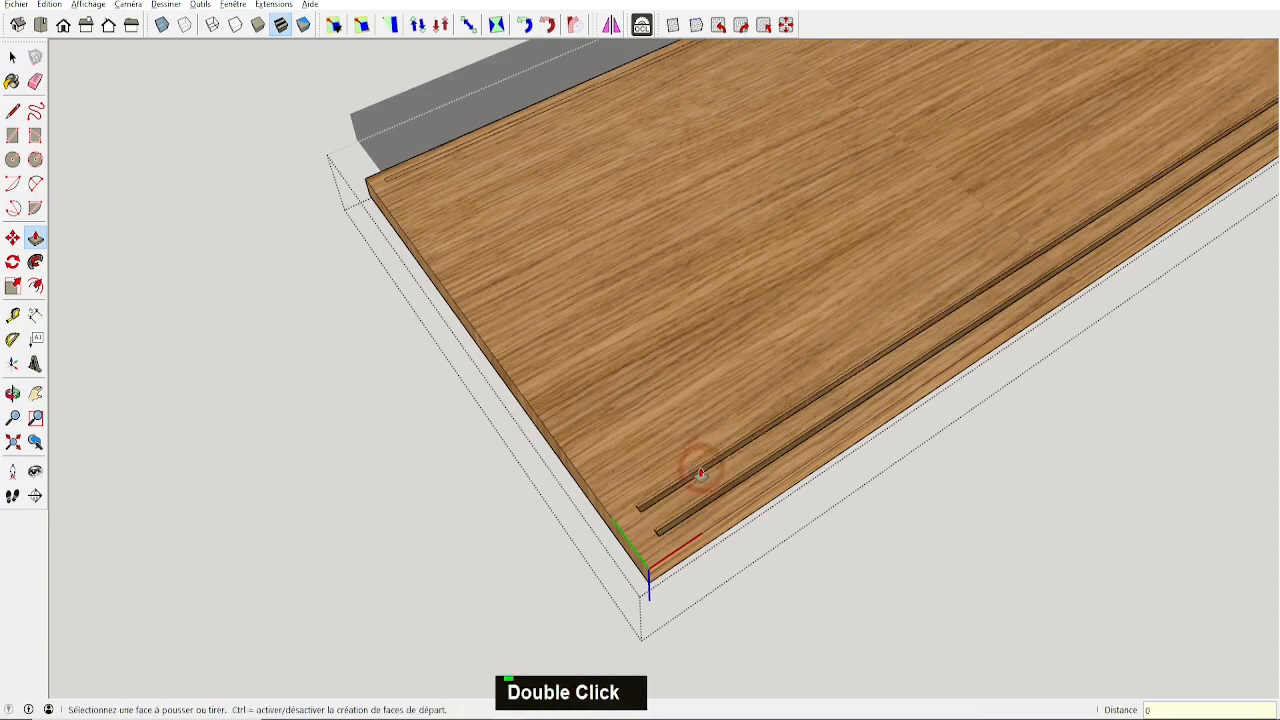
Push the long narrow strip along the bottom panel's rear edge 6 mm deep to cut the back groove.
middle_click_drag(489, 246, 526, 389)
key("space")
scroll(441, 431, "up", 3)
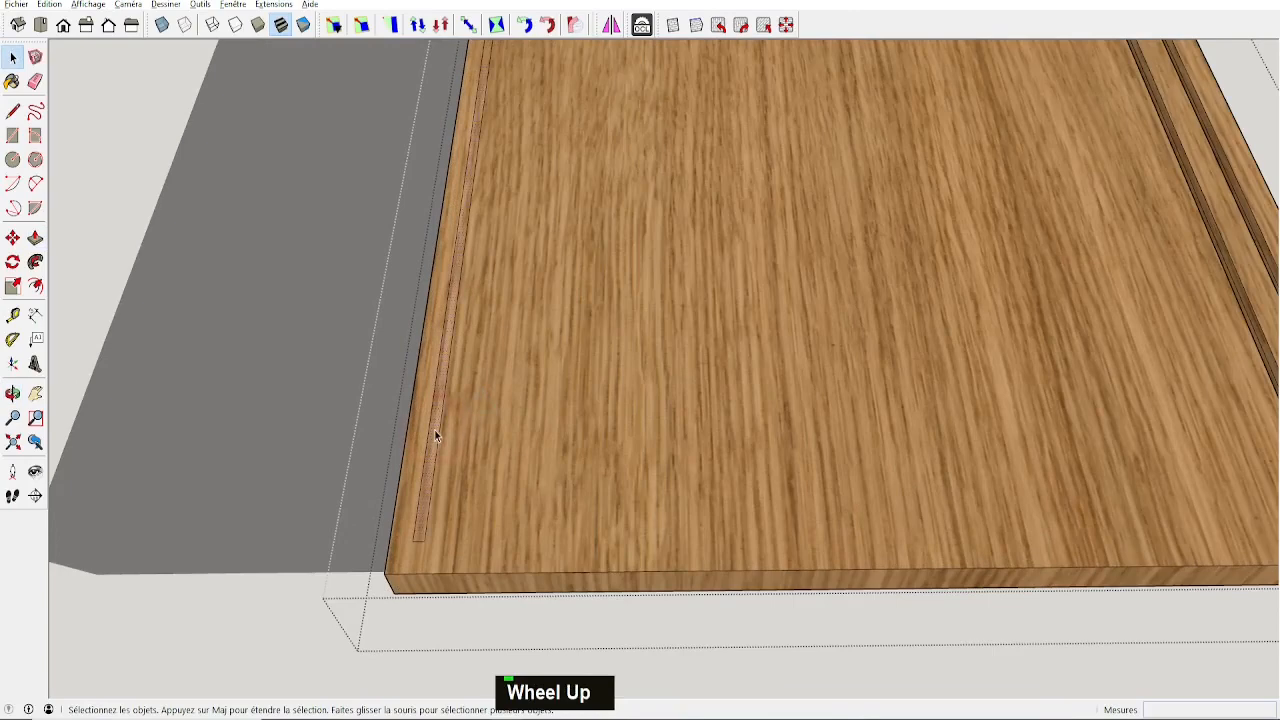
key("p")
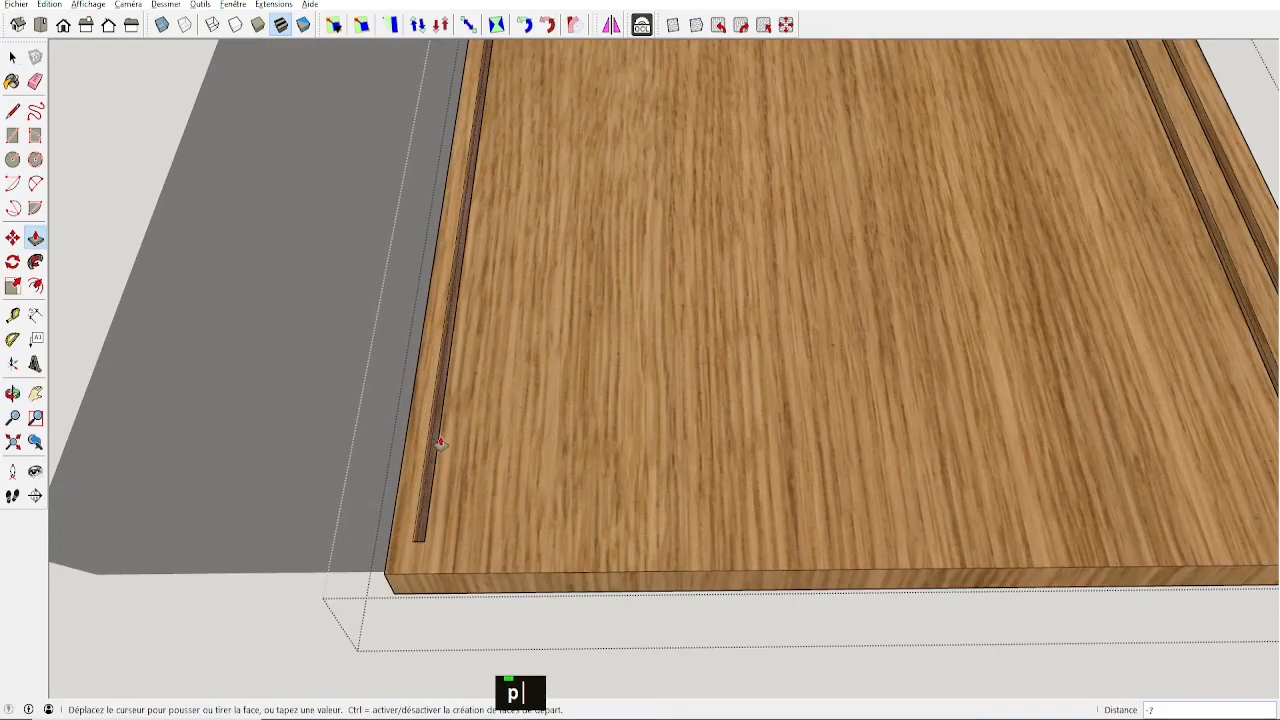
left_click(441, 442)
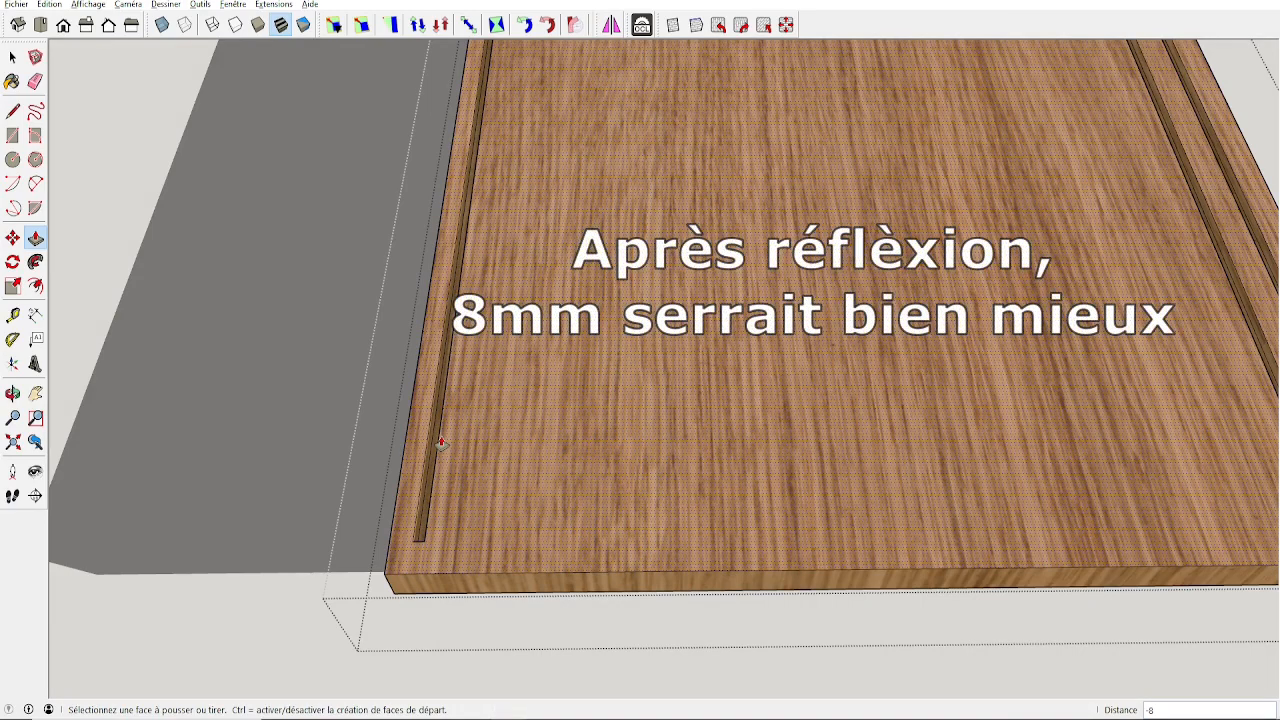
key("Return")
type("6")
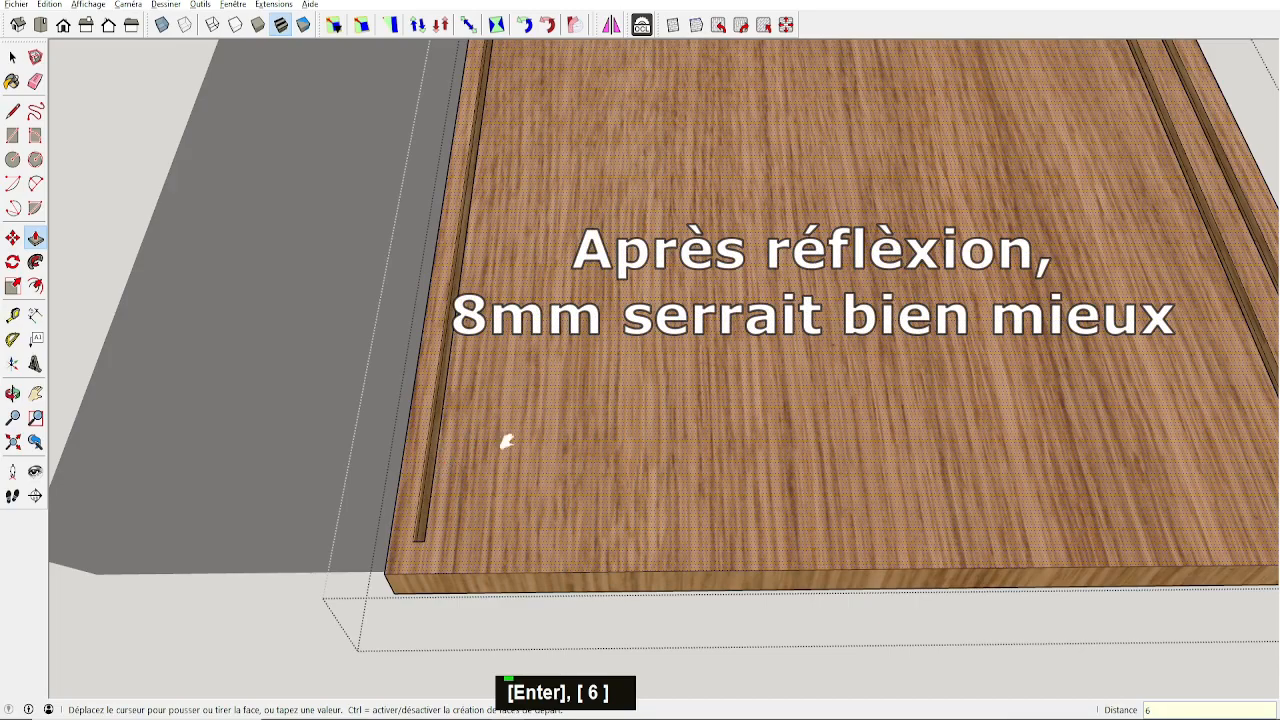
Extend one end of the rear groove about 13 mm toward the bottom panel's short edge with Push/Pull.
middle_click_drag(506, 441, 386, 506)
middle_click_drag(574, 428, 407, 342)
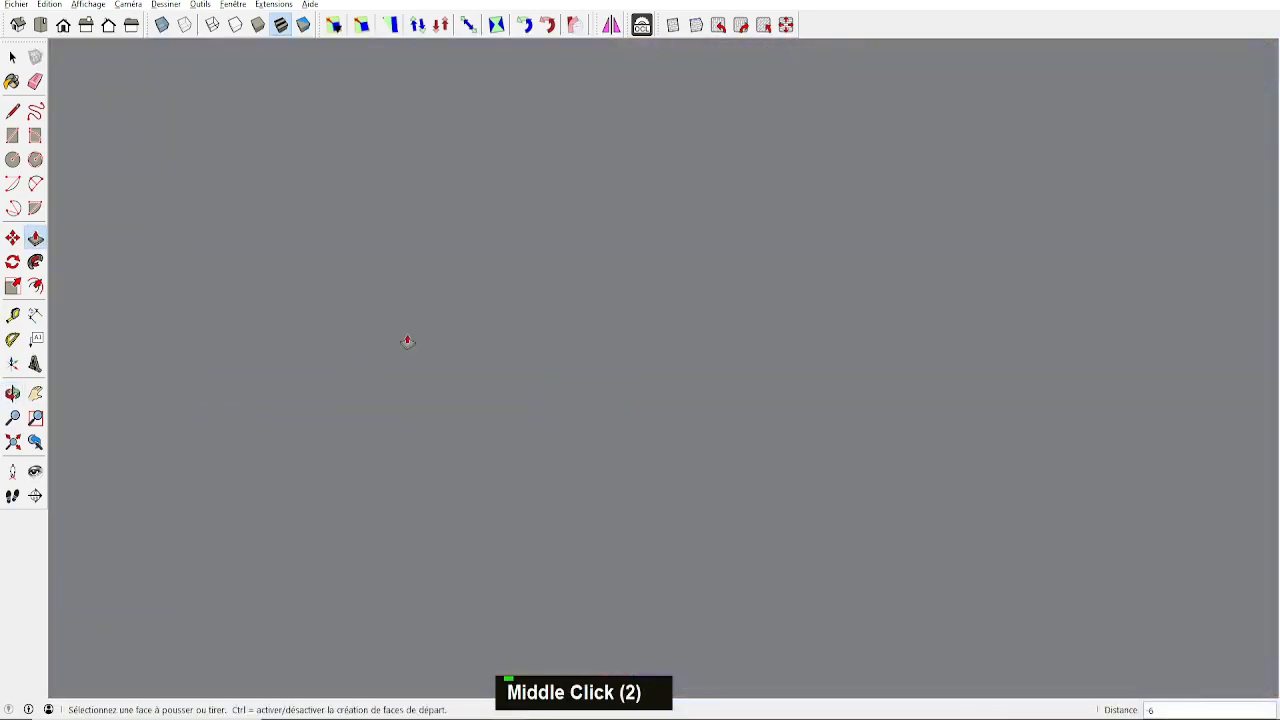
scroll(686, 351, "down", 3)
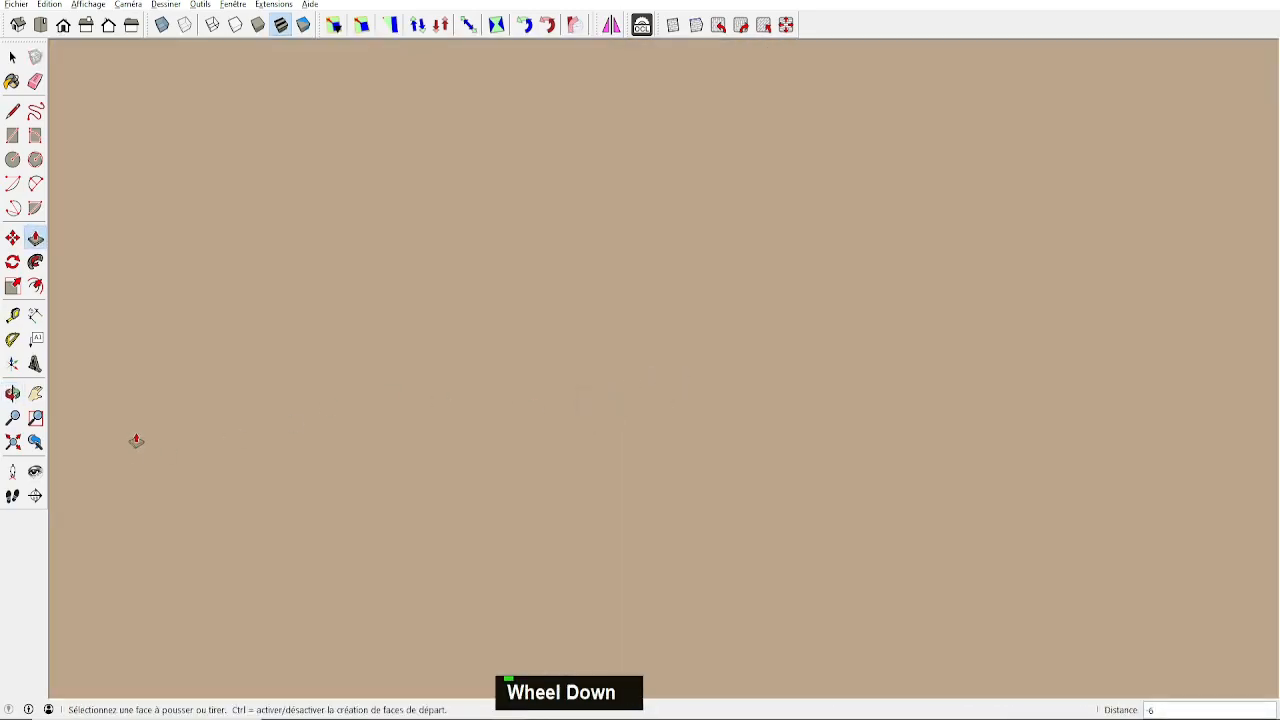
scroll(416, 334, "up", 1)
scroll(416, 334, "down", 1)
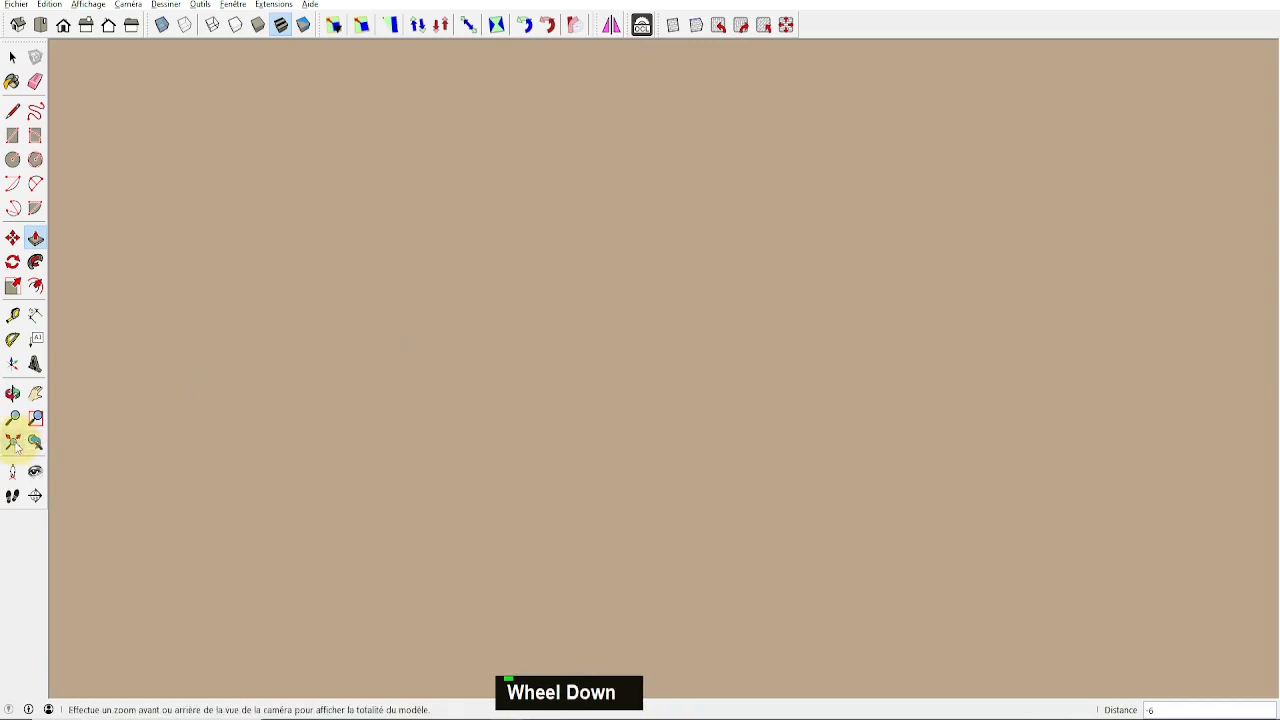
left_click(15, 444)
middle_click_drag(600, 394, 361, 167)
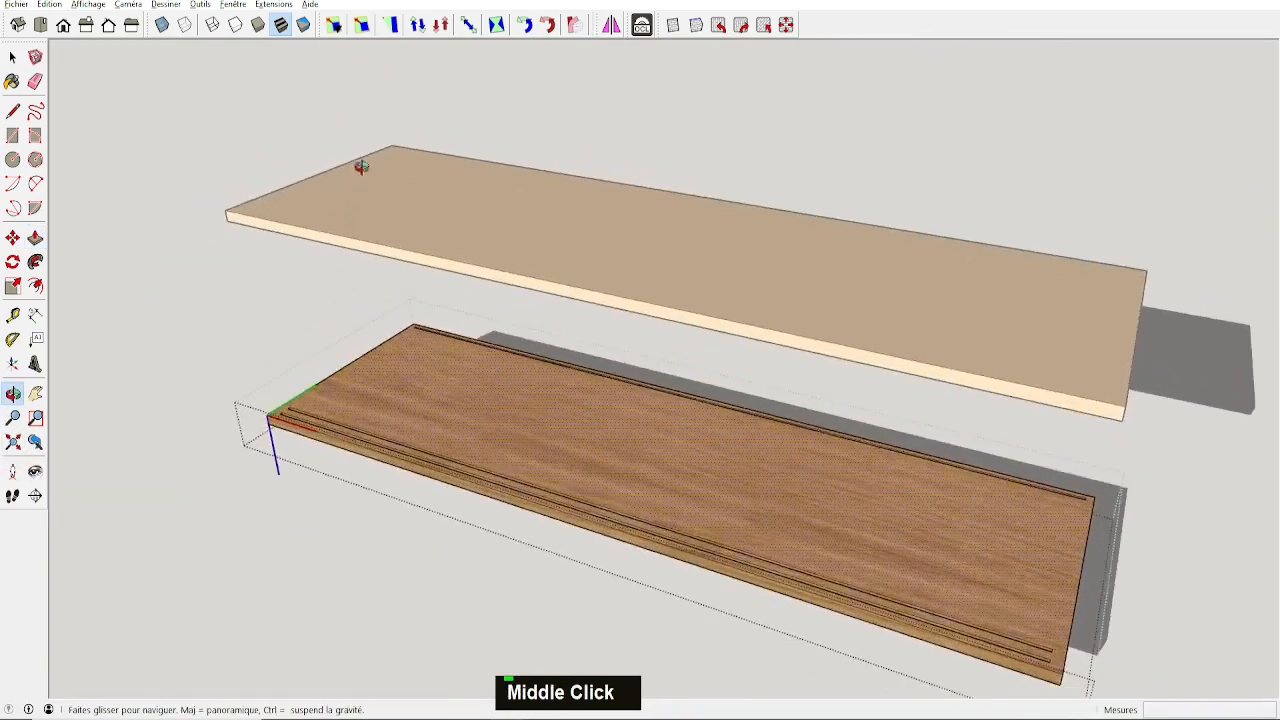
scroll(432, 345, "up", 4)
middle_click_drag(407, 317, 483, 332)
mouse_move(693, 299)
middle_mouse_down()
mouse_move(627, 388)
mouse_move(651, 317)
mouse_move(682, 311)
middle_mouse_up()
scroll(623, 298, "up", 3)
scroll(623, 298, "up", 2)
left_click(596, 277)
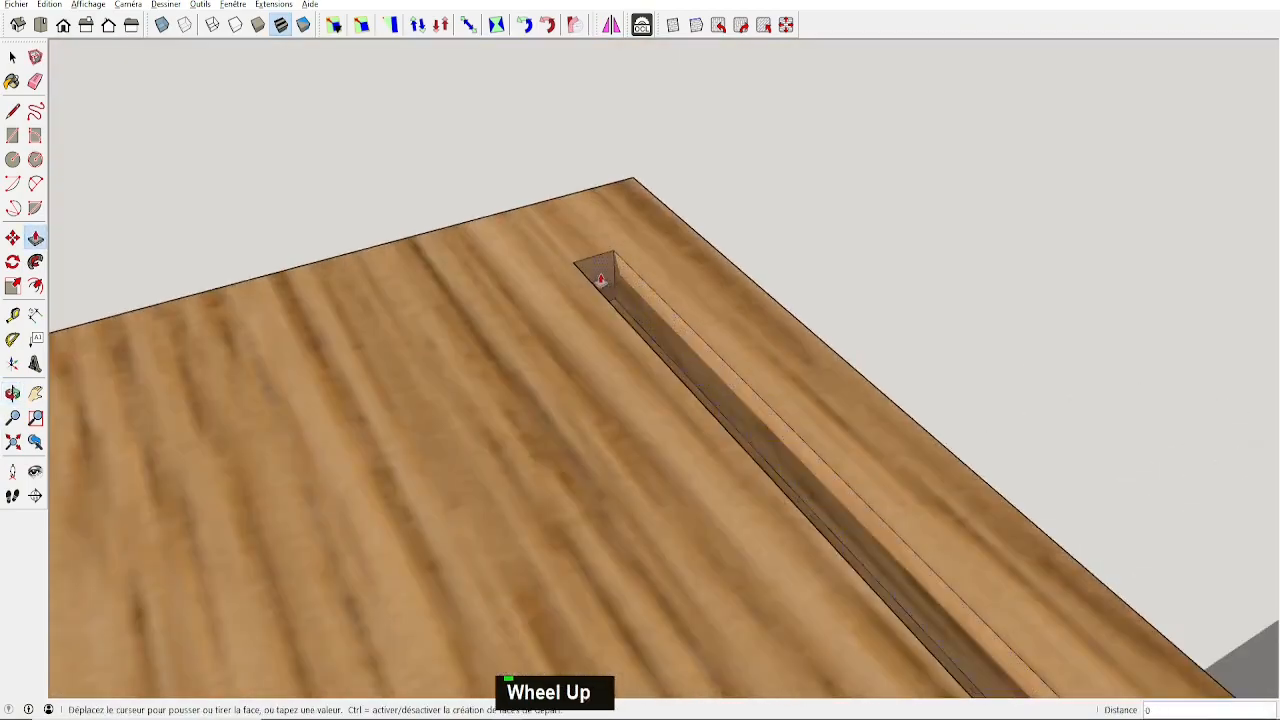
left_click(560, 217)
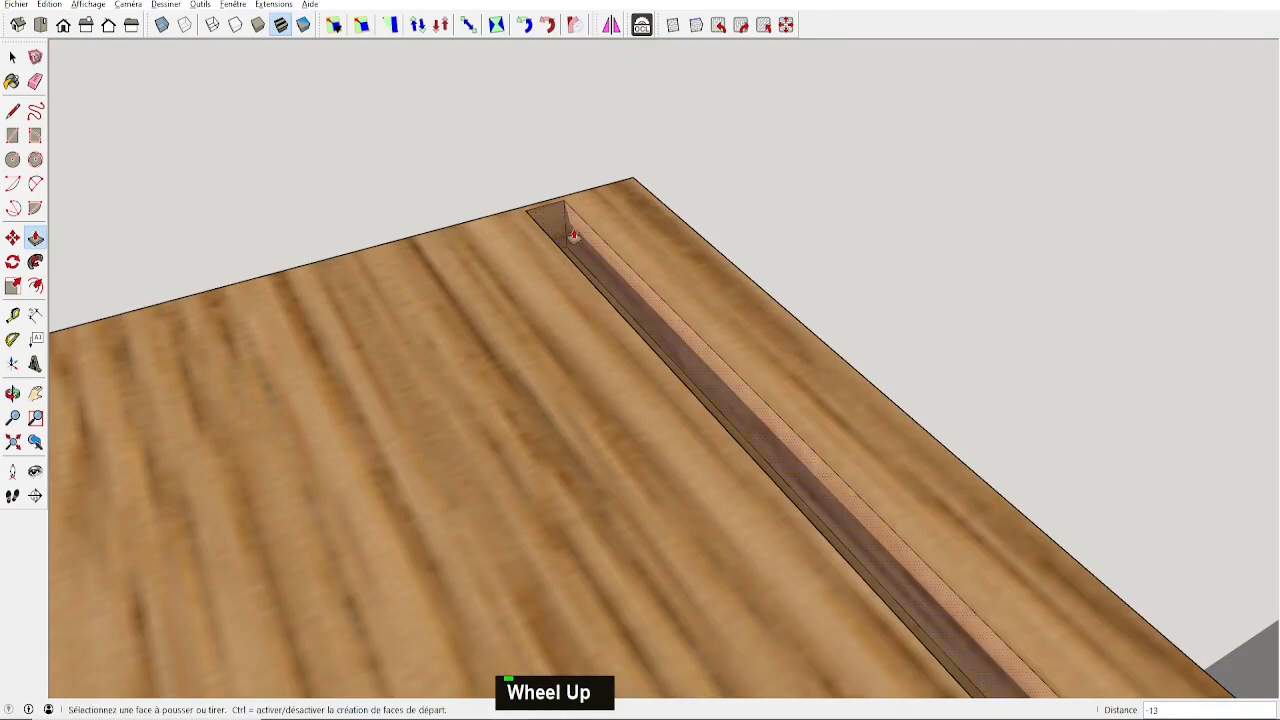
Hide similar components while the bottom panel is being edited.
scroll(609, 343, "down", 3)
middle_click_drag(609, 343, 400, 640, "shift")
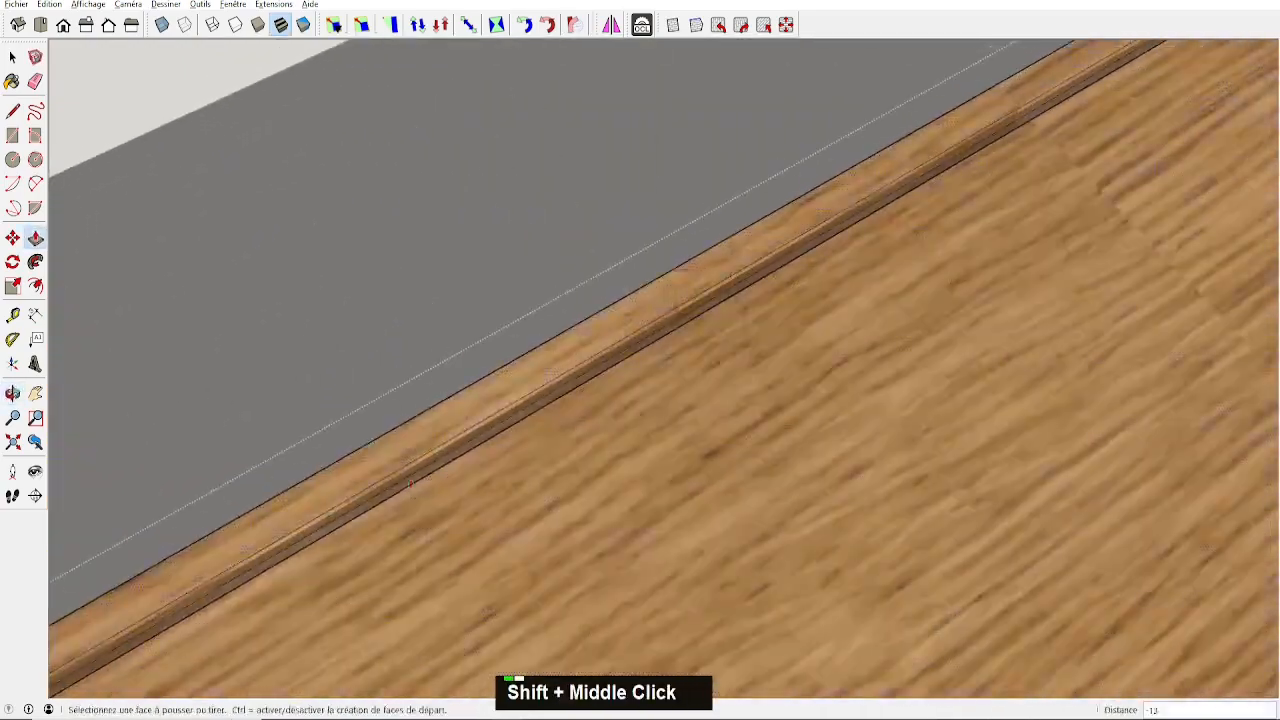
scroll(164, 671, "down", 3)
middle_click(242, 621)
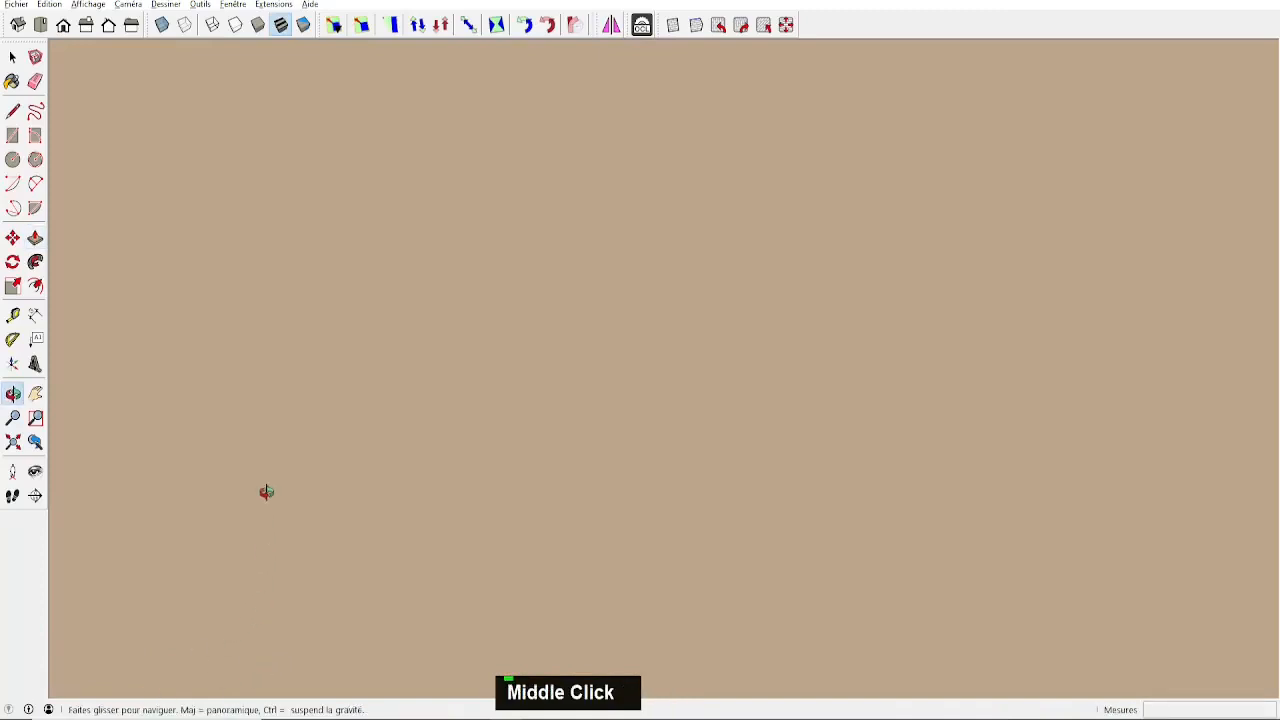
left_click(99, 7)
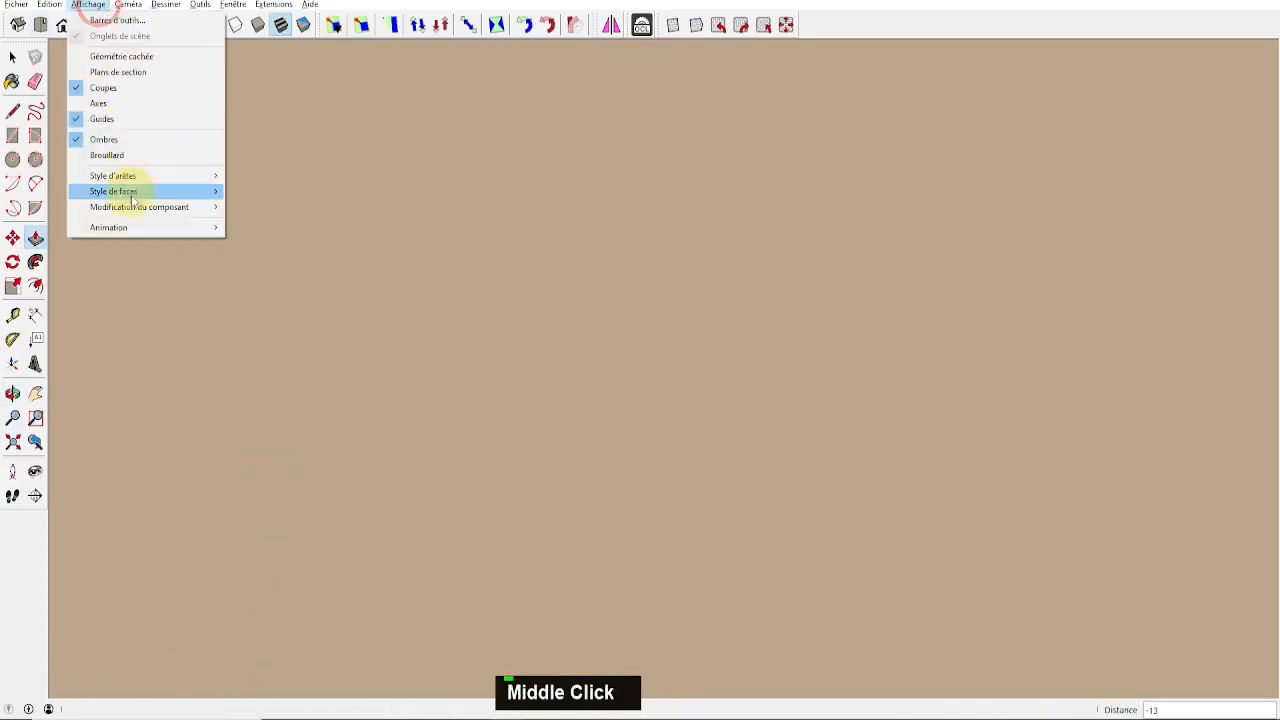
mouse_move(205, 207)
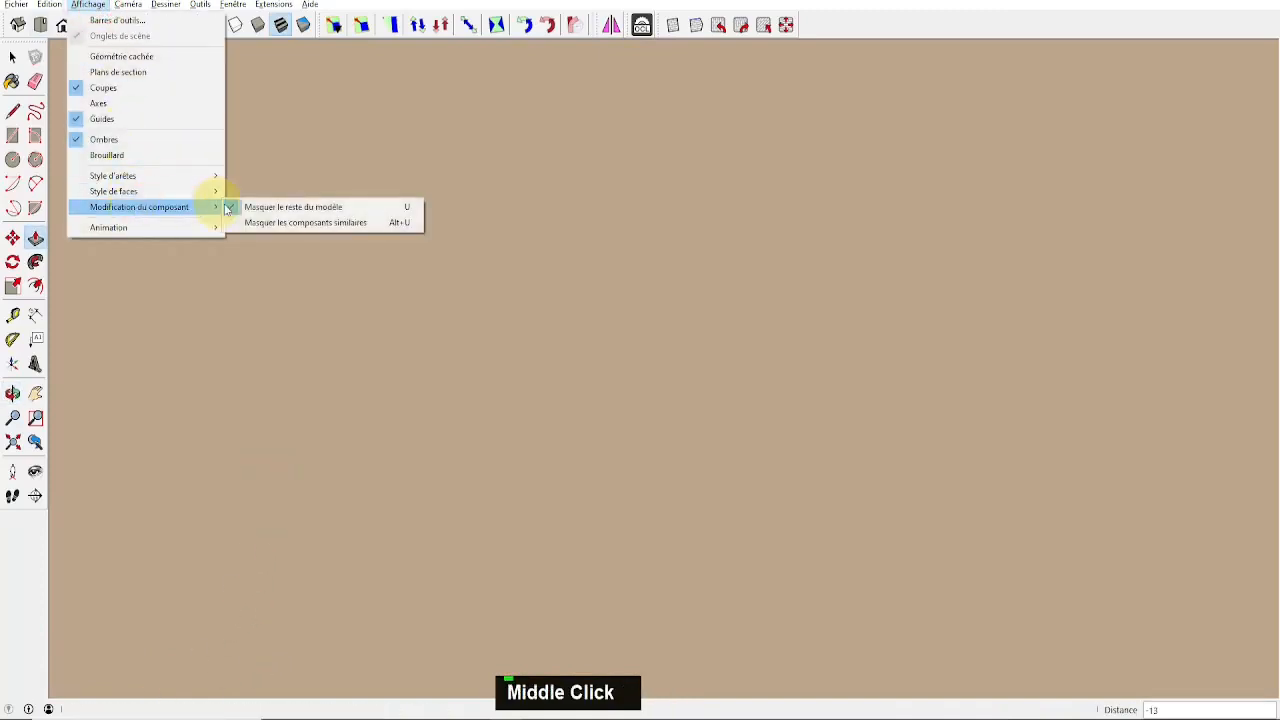
left_click(300, 222)
Extend the opposite end of the rear groove about 11 mm toward the bottom panel's other short edge.
scroll(680, 420, "down", 3)
scroll(734, 428, "down", 2)
middle_click_drag(429, 472, 689, 331, "shift")
scroll(680, 208, "up", 4)
middle_click_drag(657, 166, 577, 279, "shift")
scroll(505, 307, "up", 3)
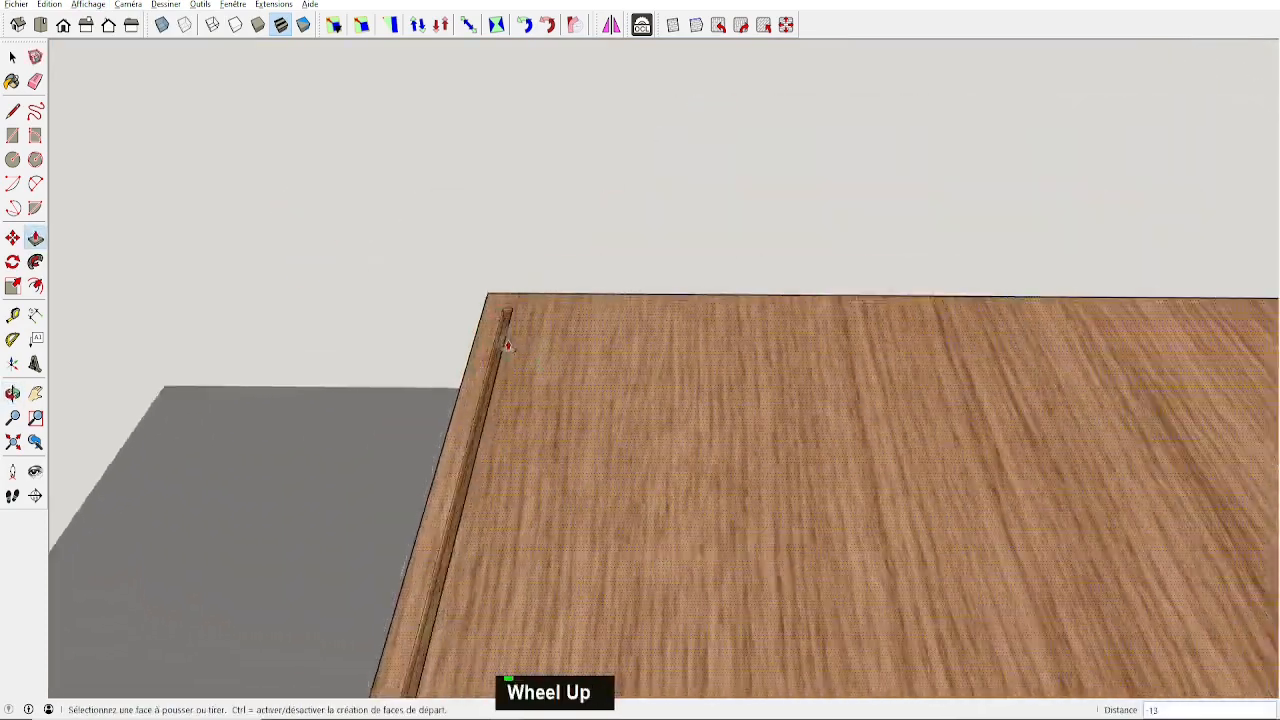
key("p")
scroll(740, 323, "down", 1)
scroll(740, 323, "down", 2)
middle_click(829, 410)
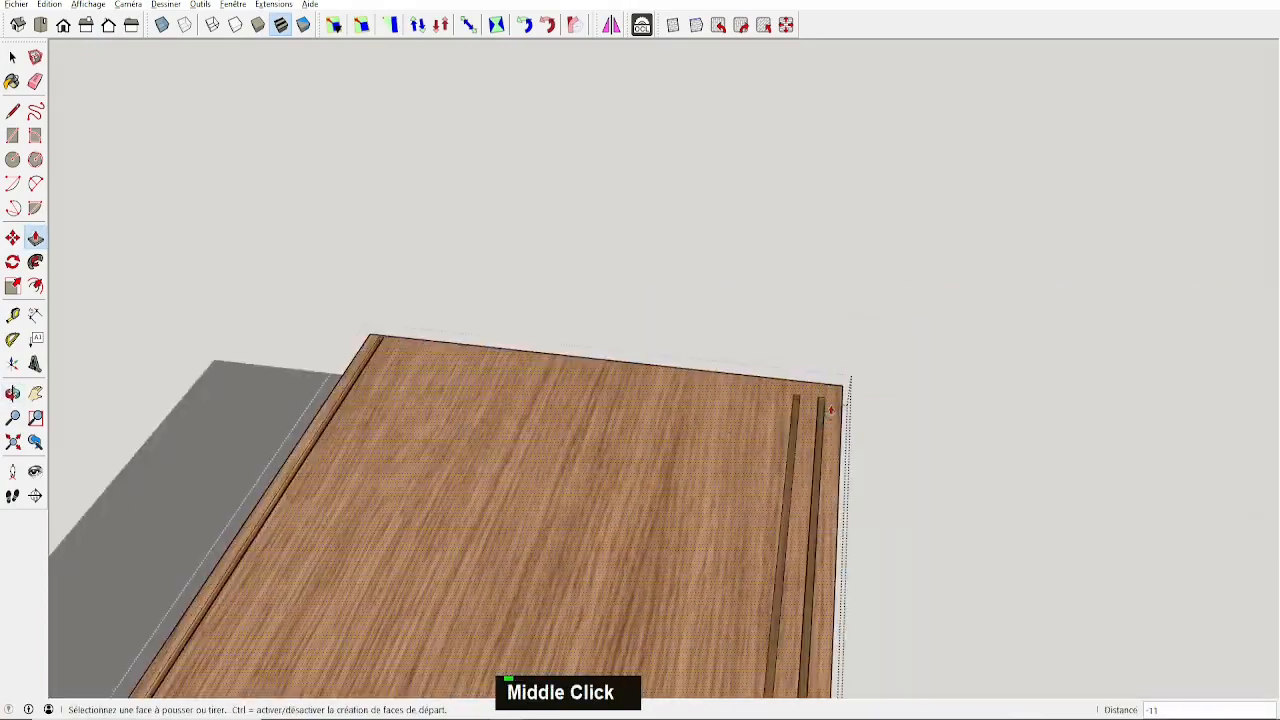
Extend the ends of both front grooves about 17 mm toward the bottom panel's short edge.
scroll(810, 405, "up", 3)
double_click(777, 395)
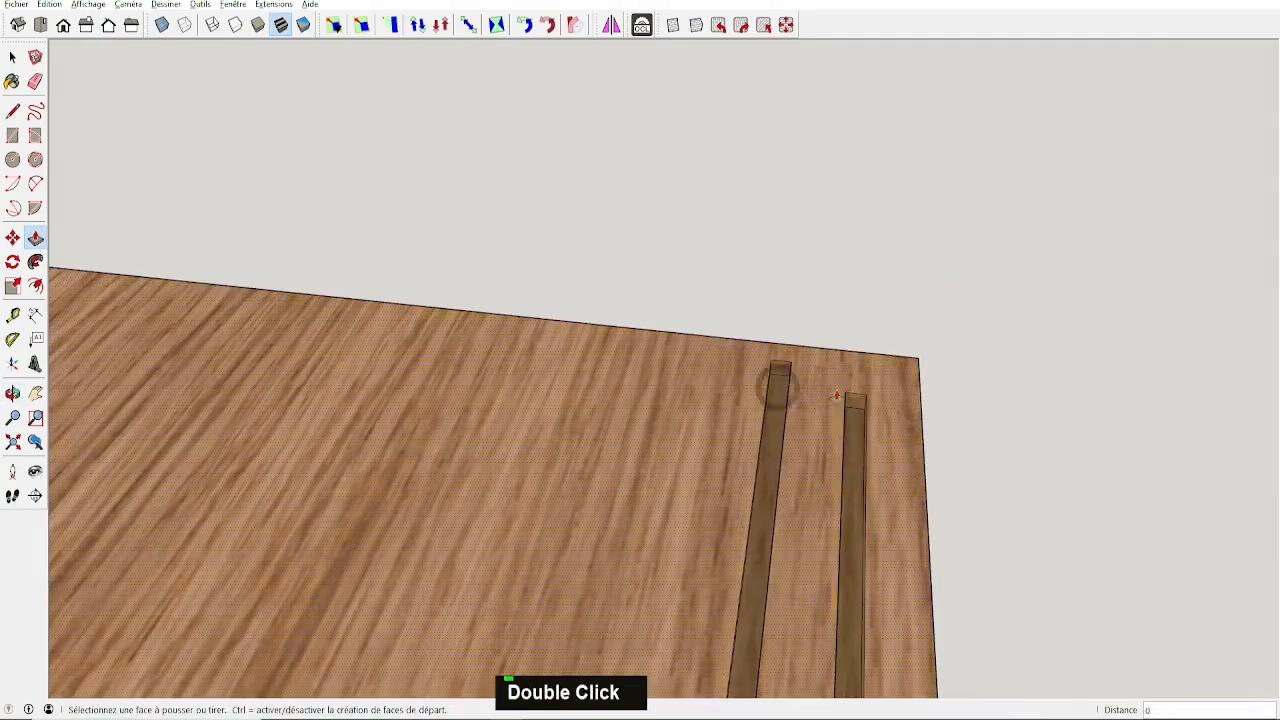
left_click(780, 373)
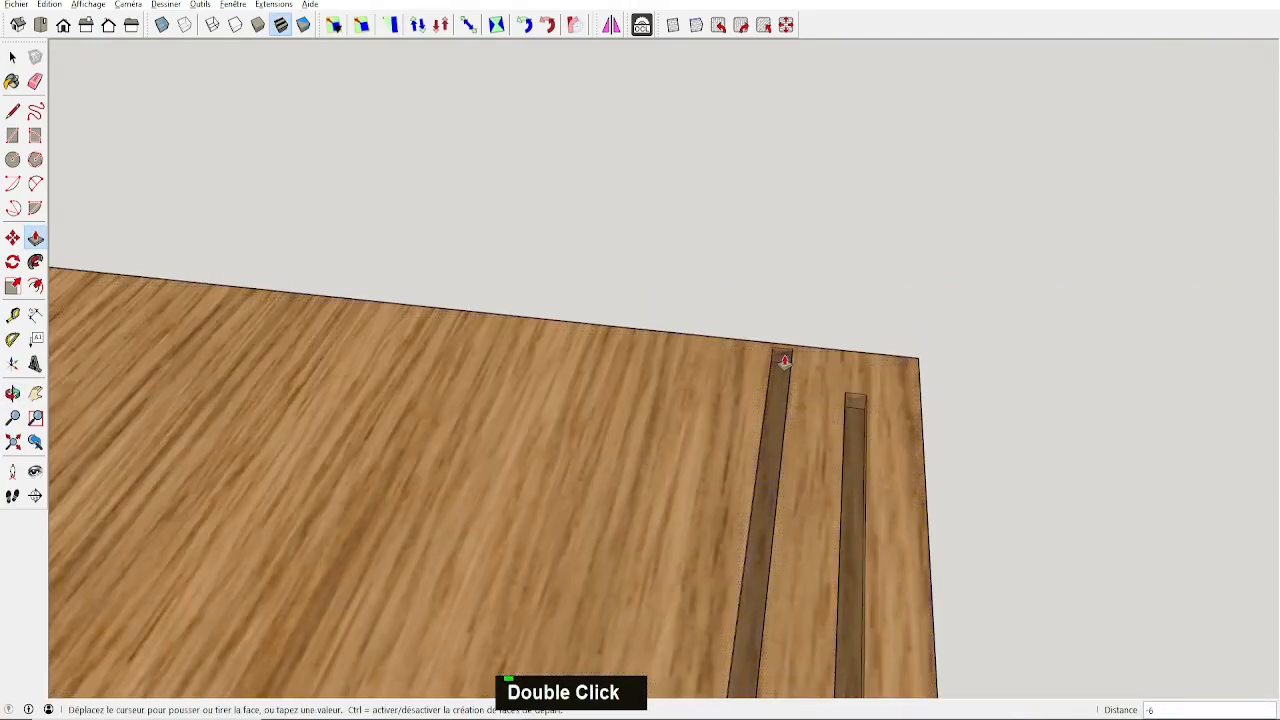
left_click(851, 405)
left_click(858, 406)
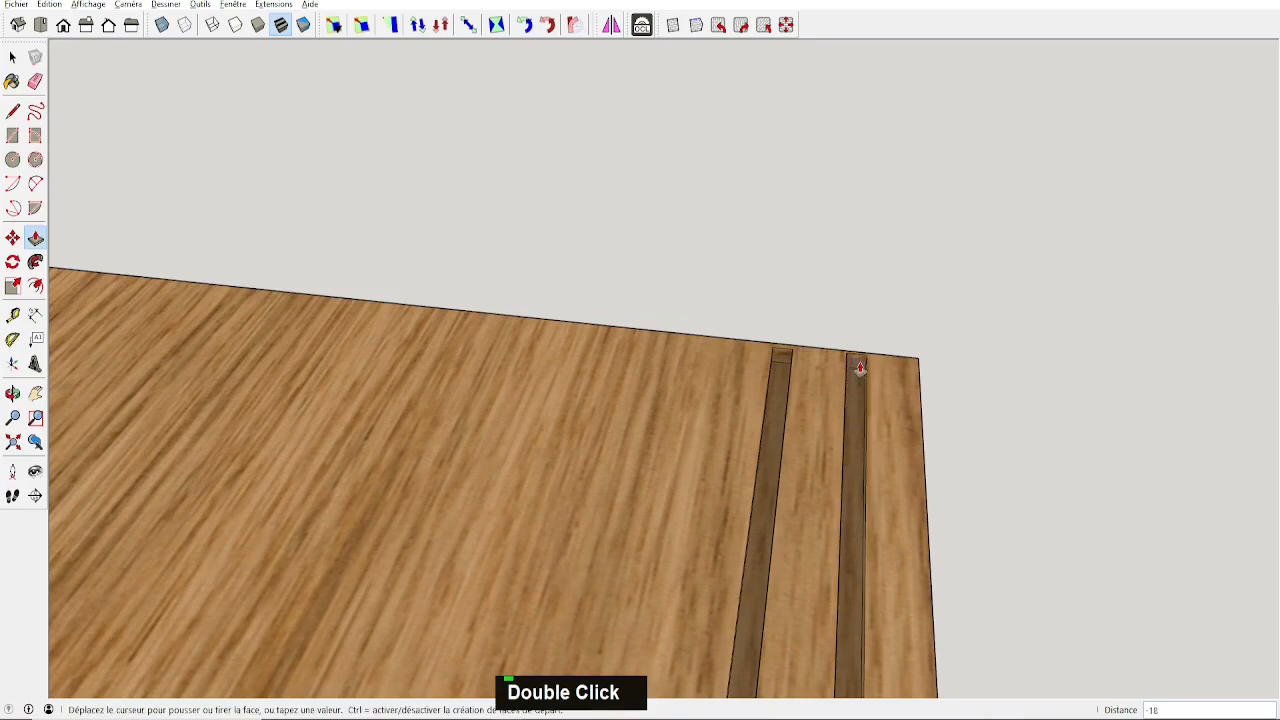
scroll(849, 394, "down", 4)
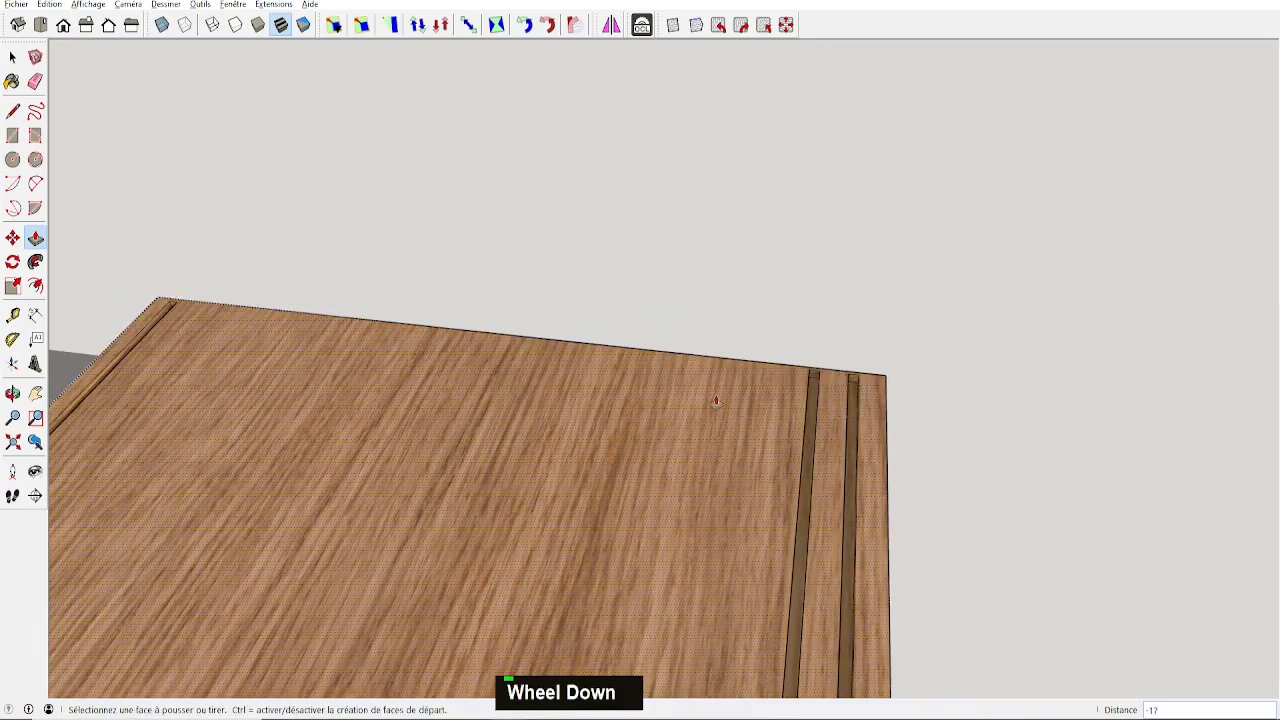
Check the front groove ends at the bottom panel's other short edge and finish editing the panel.
middle_click_drag(714, 400, 1026, 460)
scroll(310, 287, "up", 5)
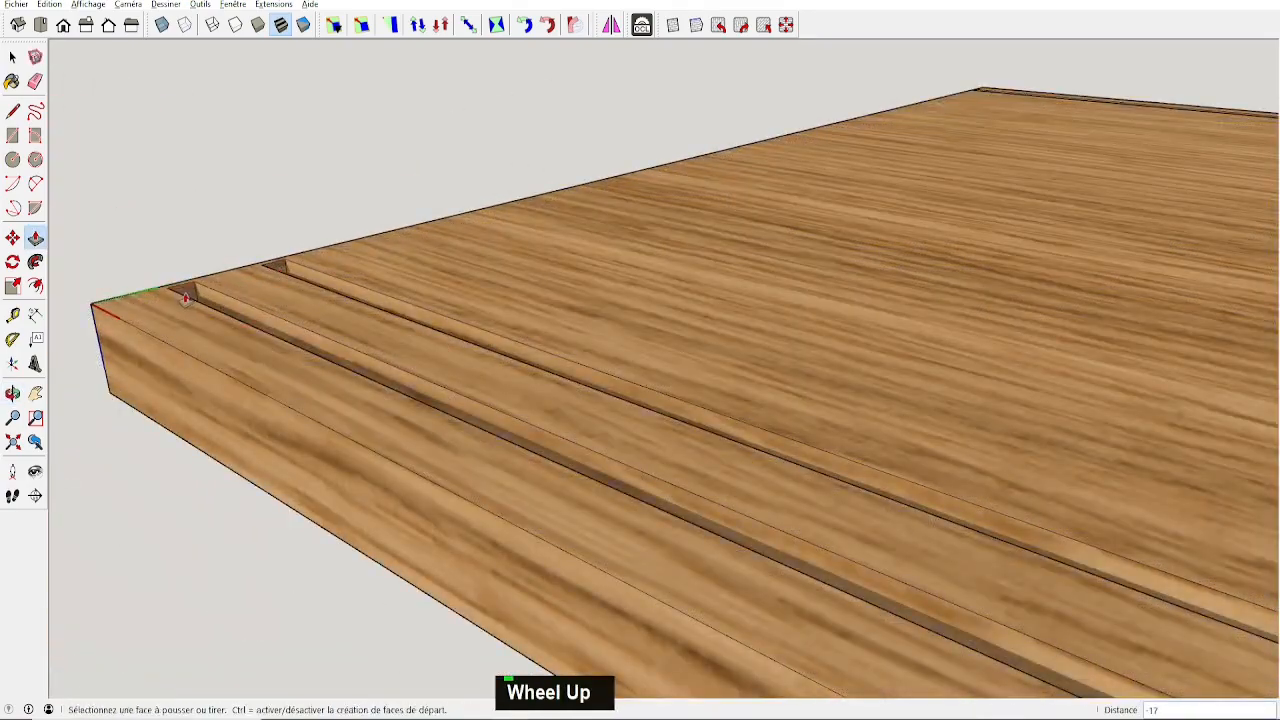
scroll(255, 392, "down", 3)
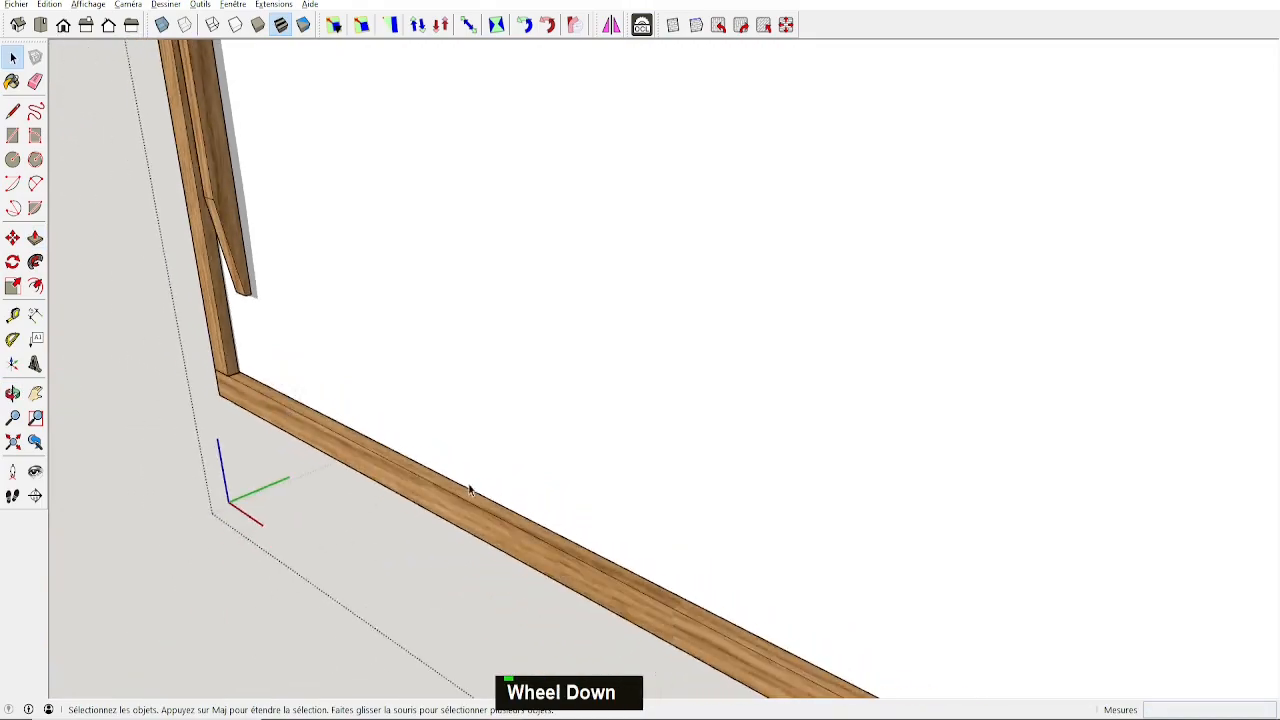
scroll(470, 490, "down", 4)
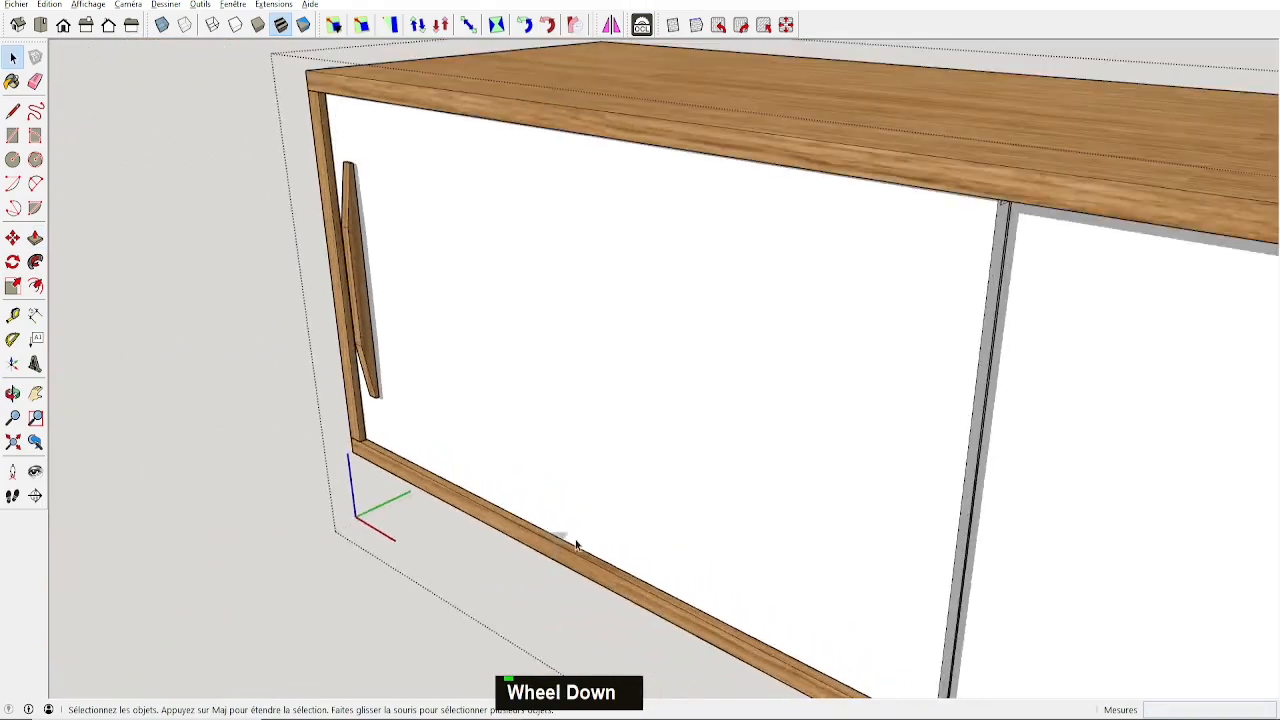
Make the cabinet's top panel unique and open it for editing.
mouse_move(571, 543)
middle_mouse_down("shift")
mouse_move(443, 329)
mouse_move(513, 240)
mouse_move(520, 426)
mouse_move(589, 364)
mouse_move(551, 436)
mouse_move(555, 320)
middle_mouse_up("shift")
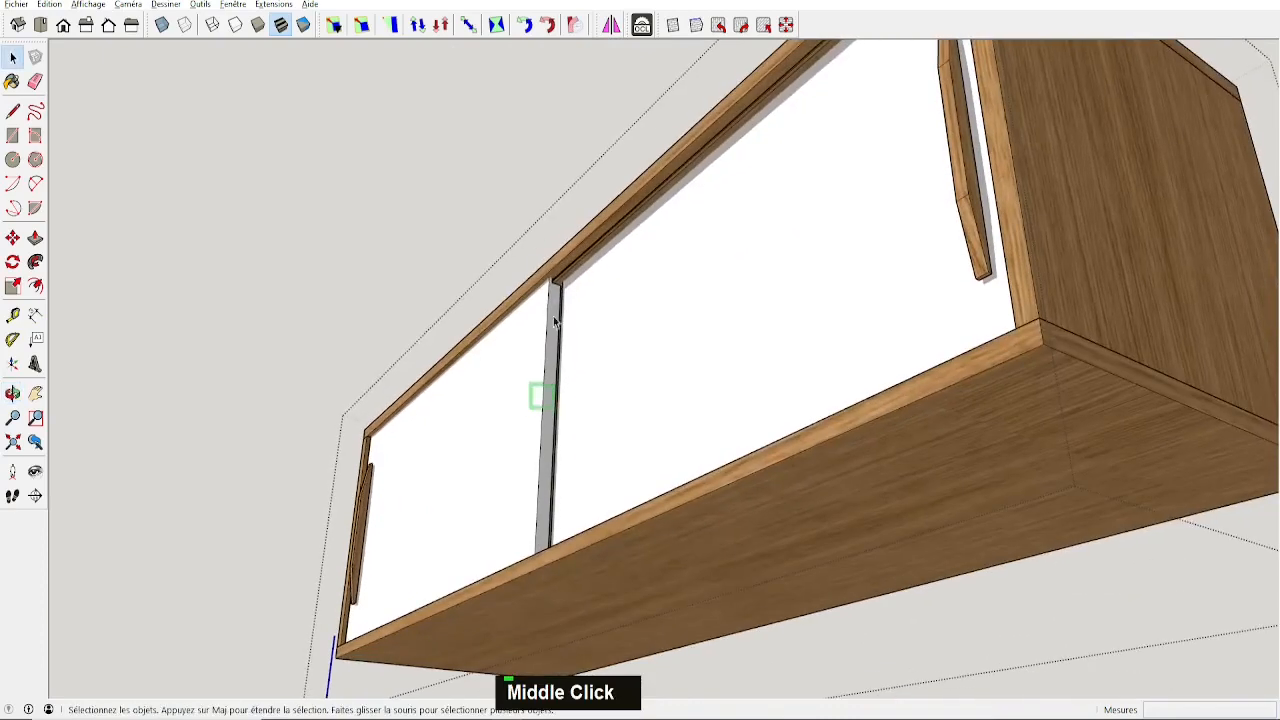
scroll(558, 282, "up", 3)
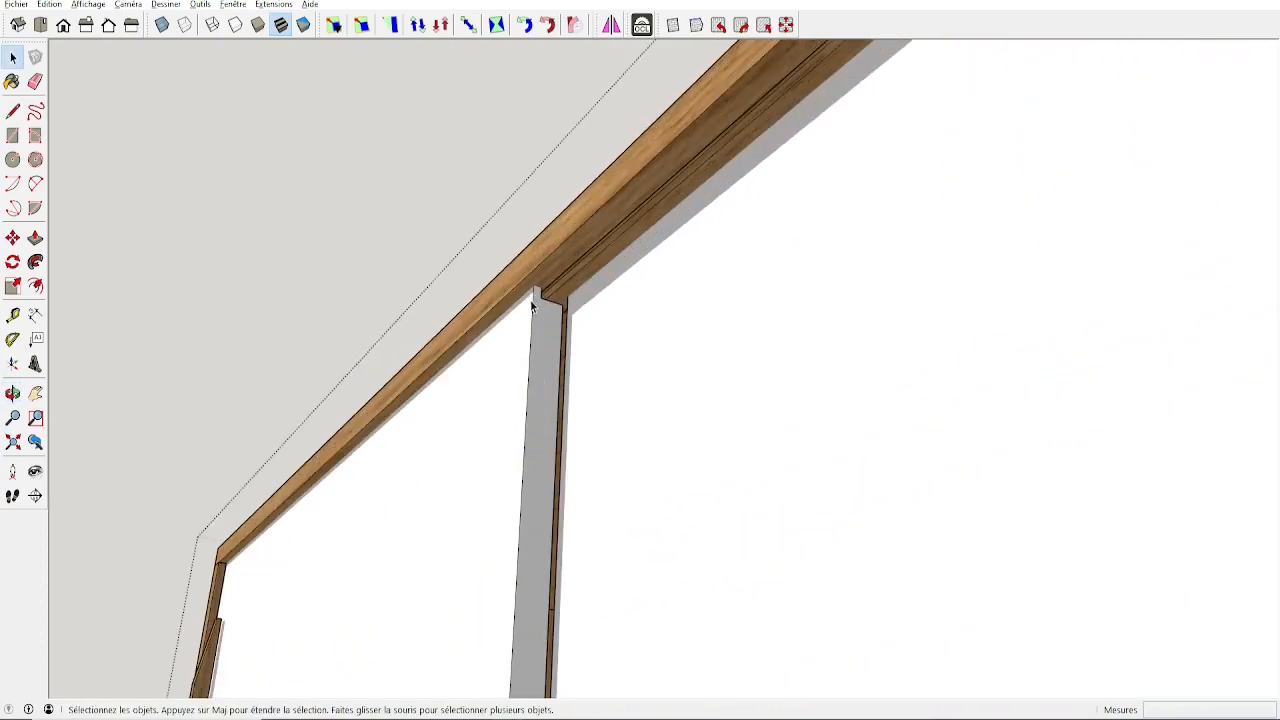
scroll(532, 306, "down", 3)
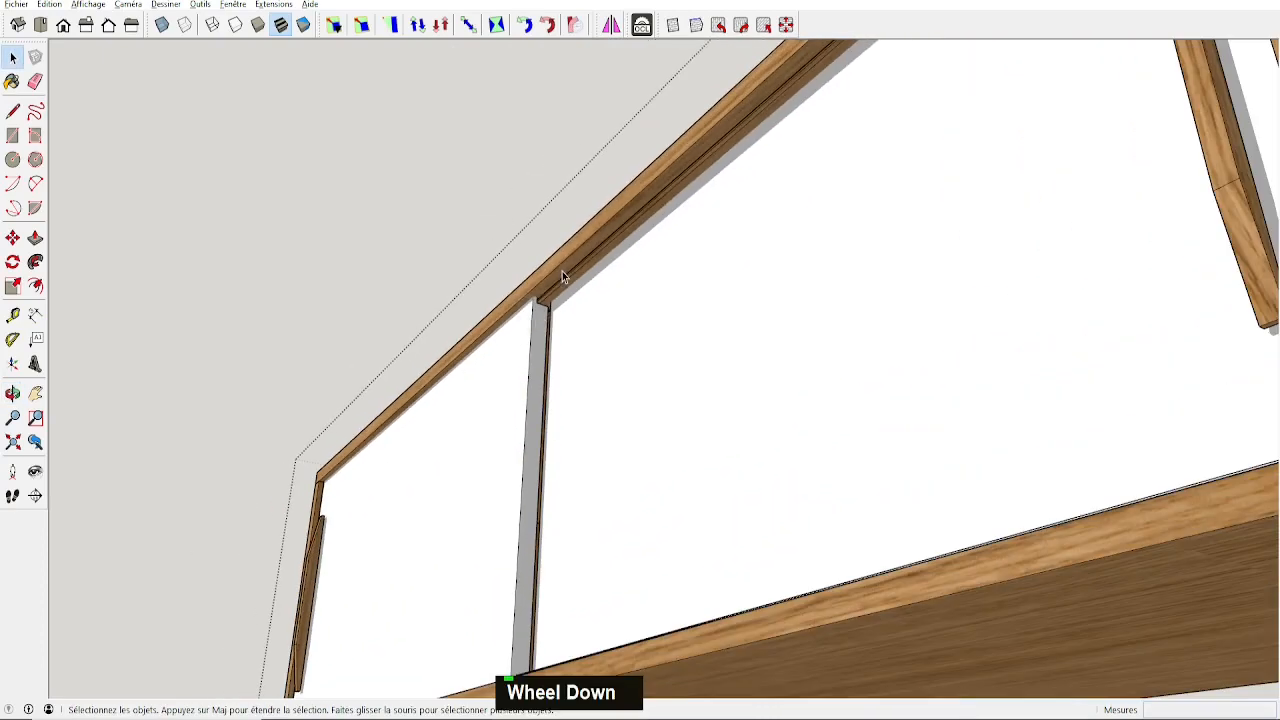
mouse_move(562, 275)
middle_mouse_down()
mouse_move(606, 318)
mouse_move(530, 285)
middle_mouse_up()
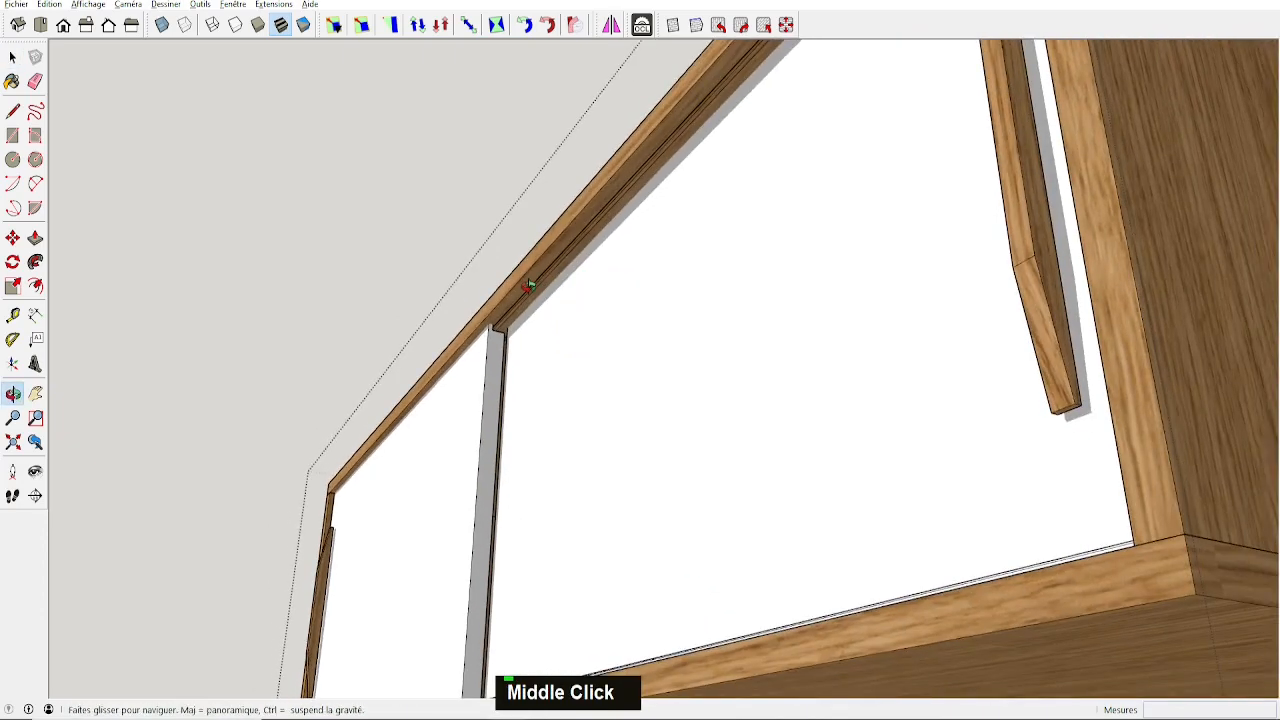
left_click(526, 282)
right_click(526, 282)
left_click(520, 291)
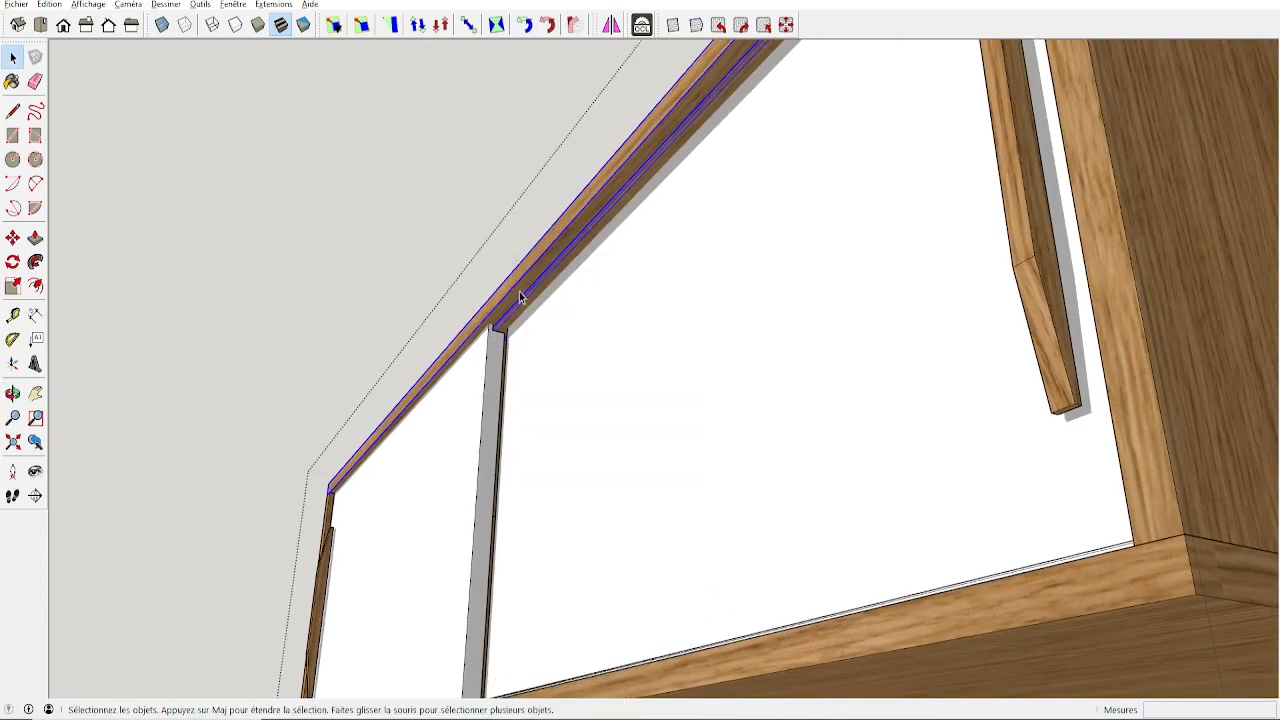
double_click(519, 291)
Move both front grooves of the top panel along the green axis to line up with the upper edges of the sliding doors.
middle_click_drag(574, 354, 446, 426)
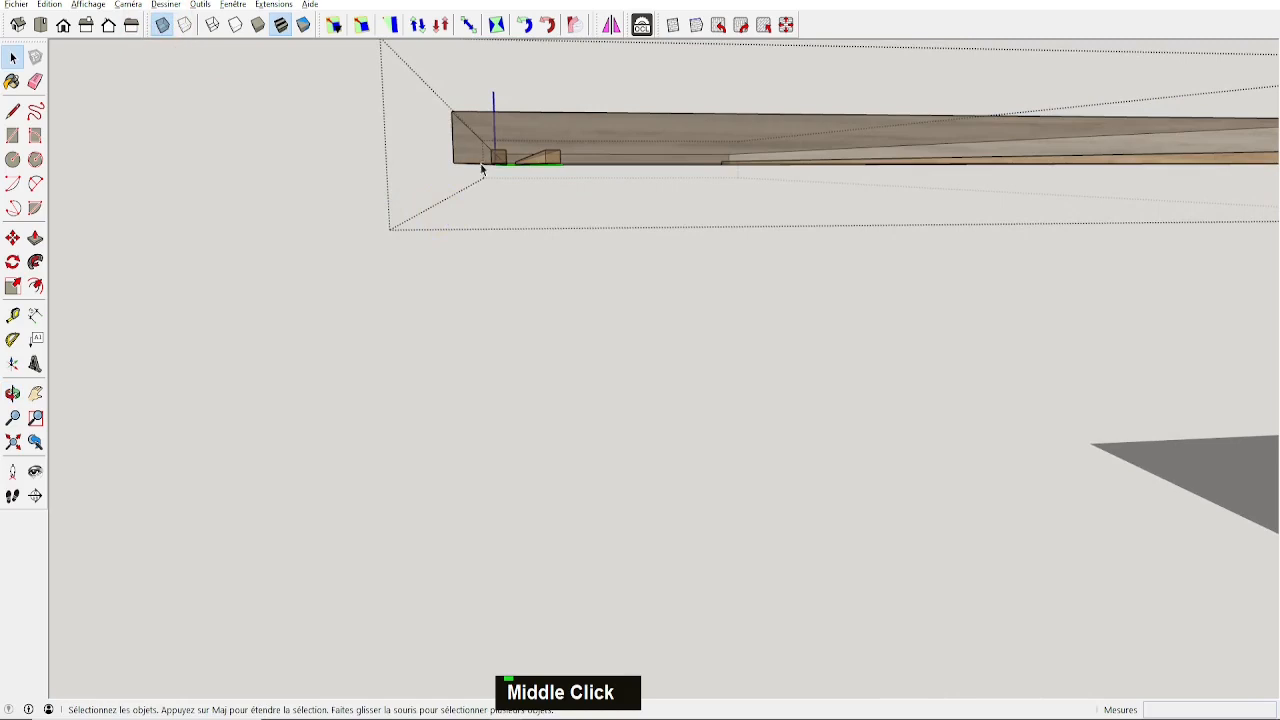
mouse_move(486, 163)
middle_mouse_down()
mouse_move(494, 174)
mouse_move(478, 150)
middle_mouse_up()
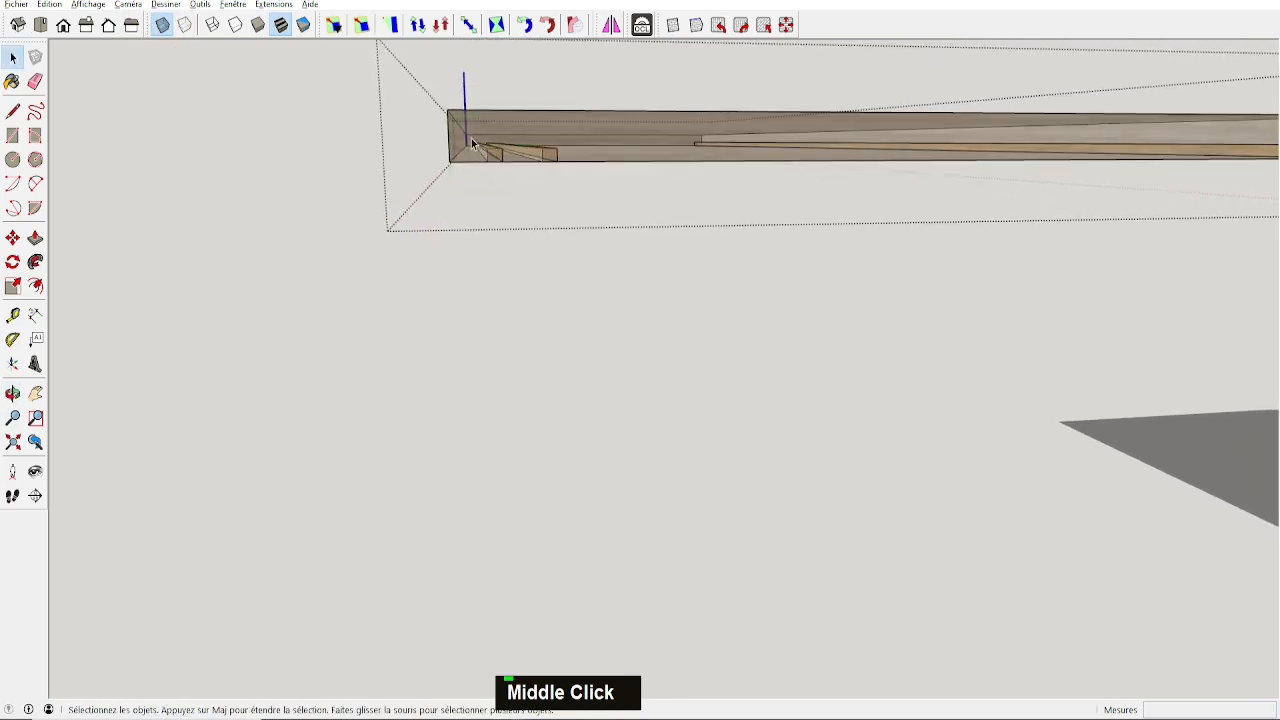
left_click(553, 176)
mouse_move(429, 192)
middle_mouse_down()
mouse_move(483, 168)
mouse_move(500, 354)
mouse_move(490, 285)
middle_mouse_up()
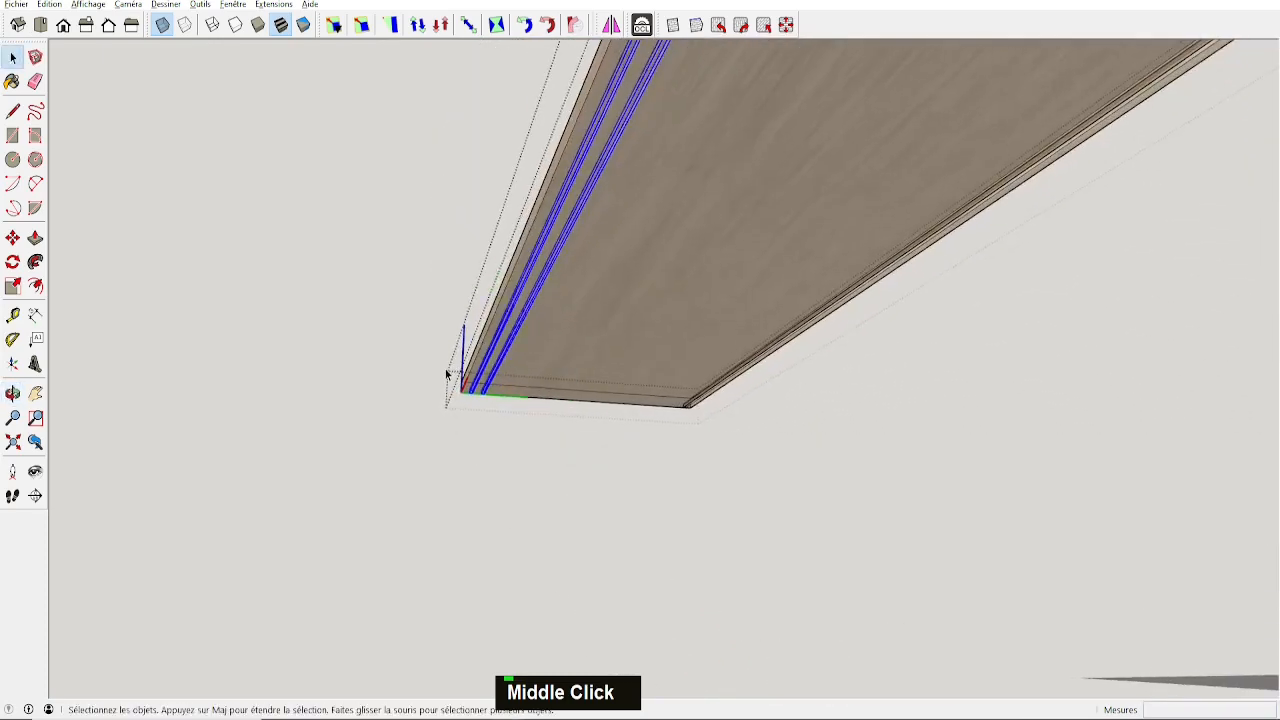
scroll(446, 374, "up", 8)
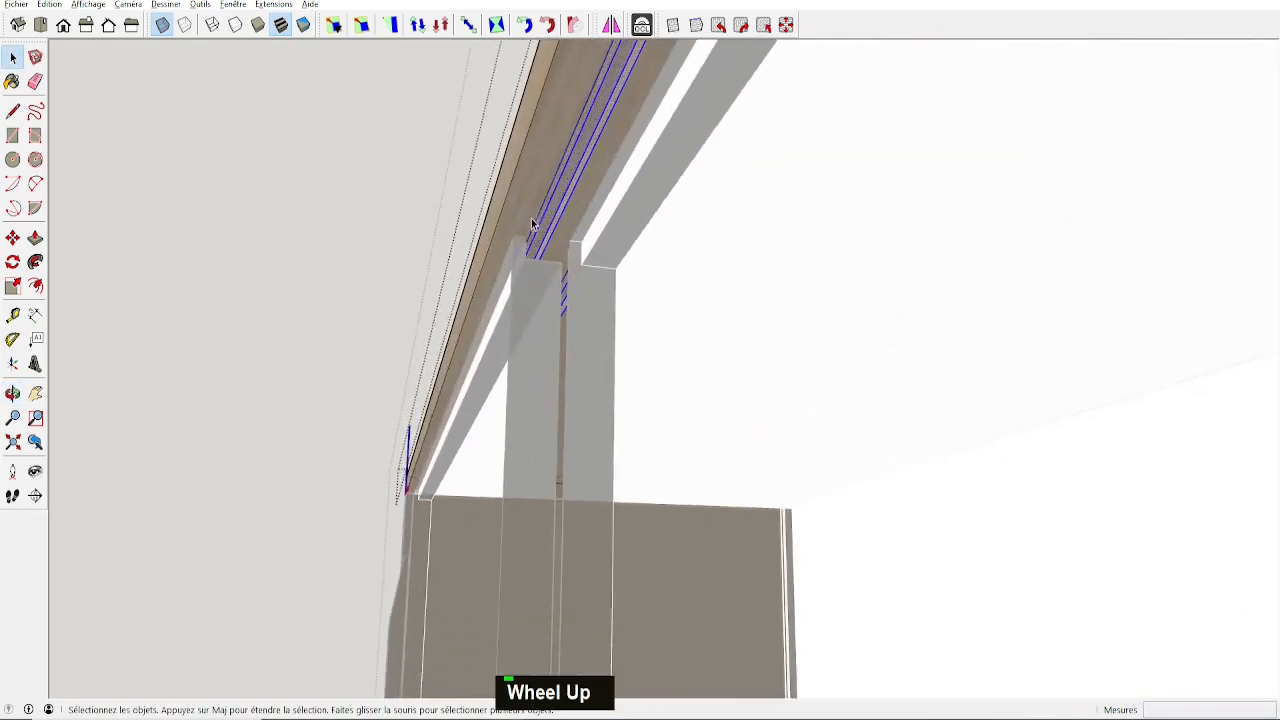
scroll(532, 224, "up", 5)
mouse_move(533, 225)
middle_mouse_down()
mouse_move(574, 249)
mouse_move(529, 220)
middle_mouse_up()
left_click(161, 25)
left_click(578, 296)
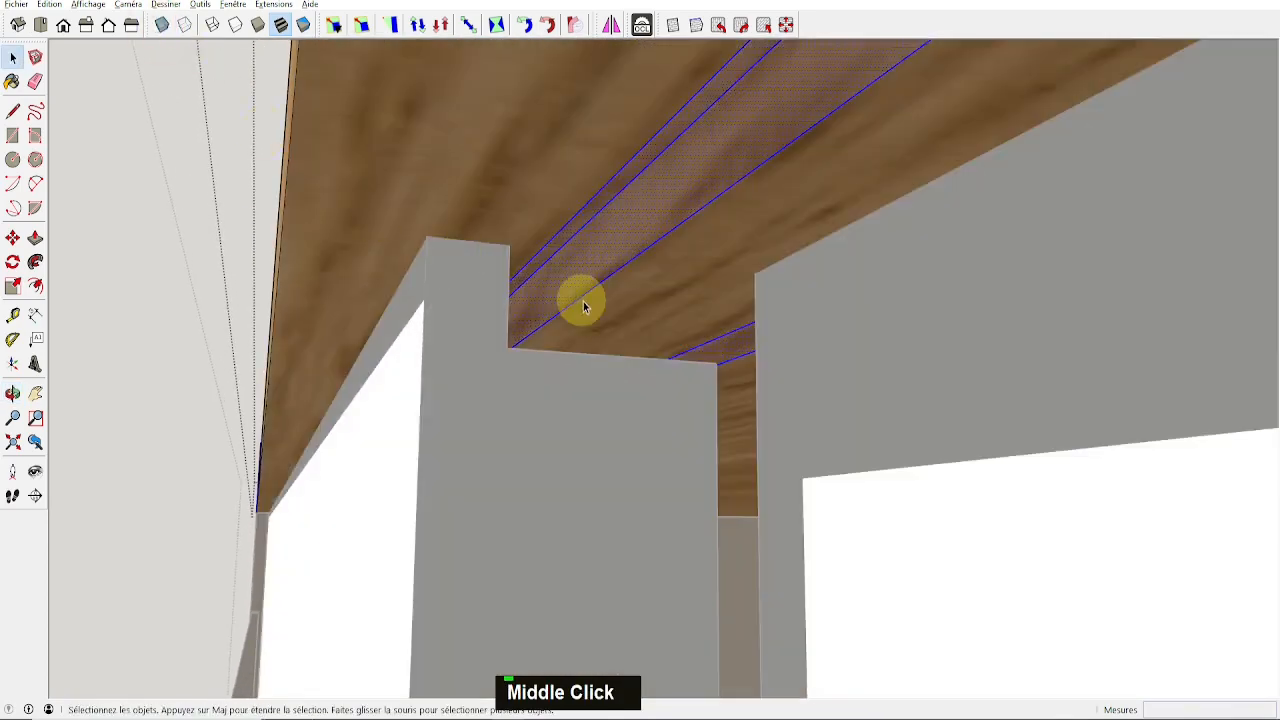
key("m")
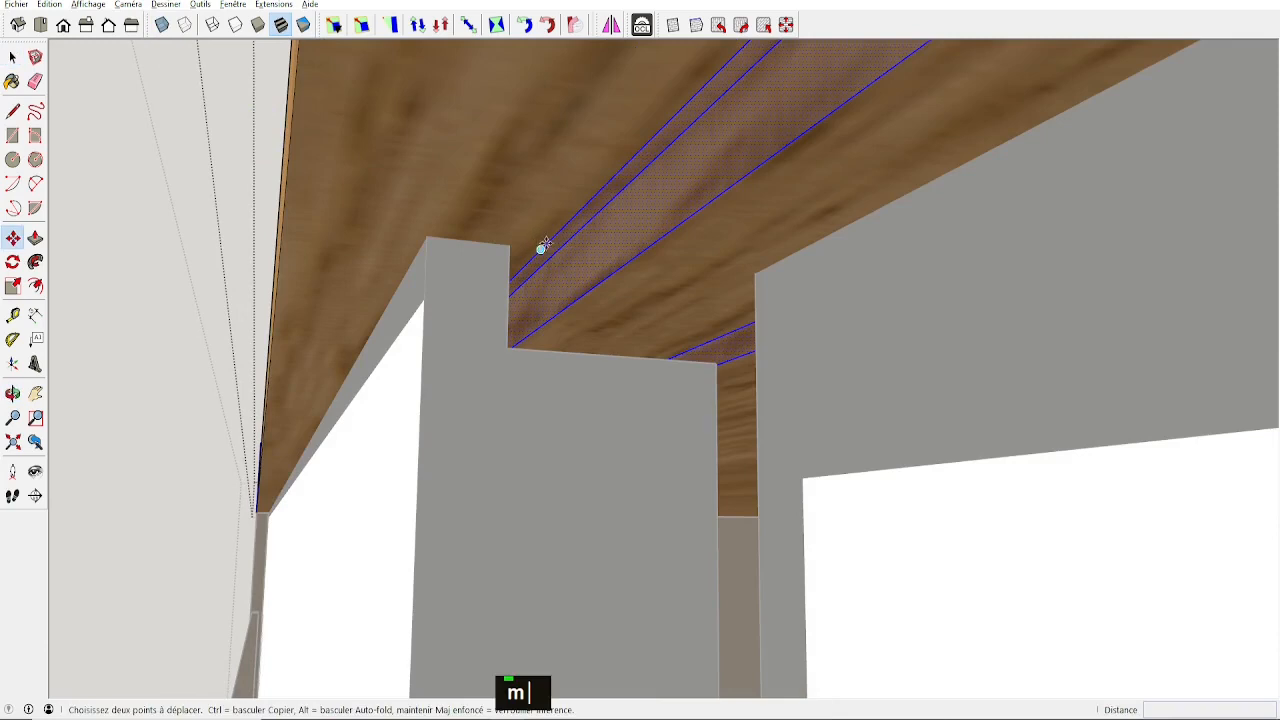
left_click(540, 249)
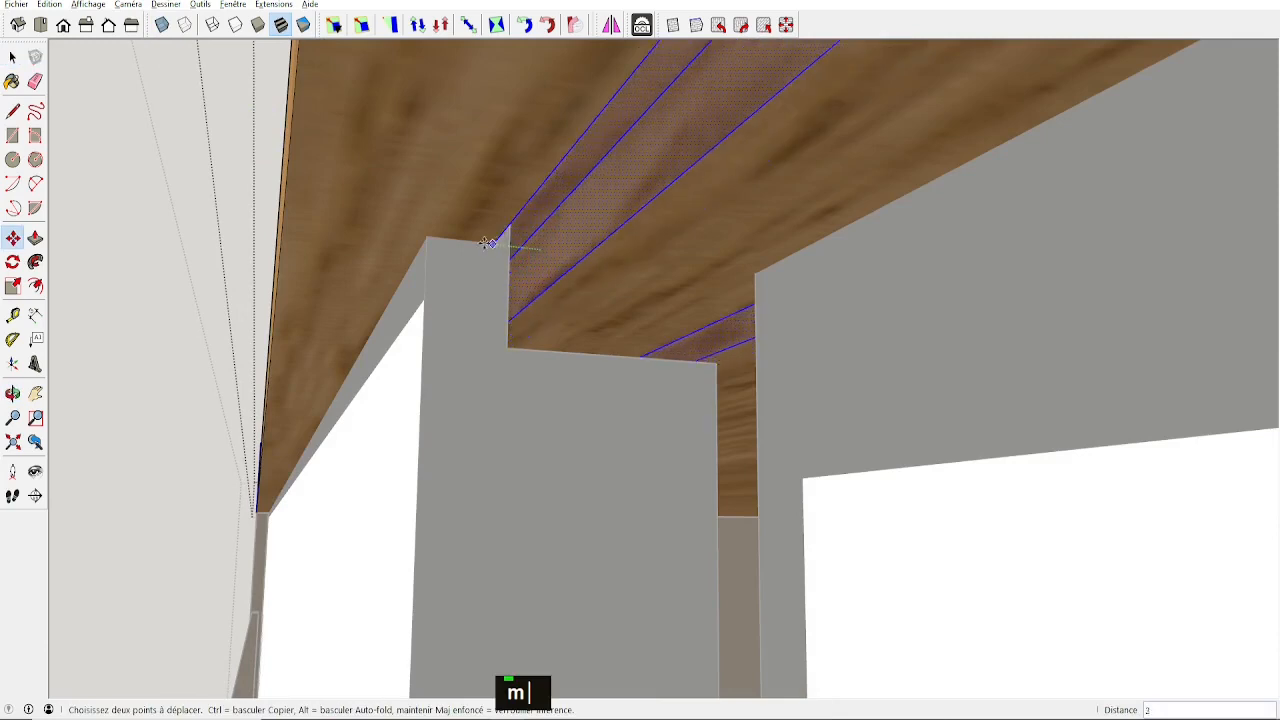
left_click(426, 235)
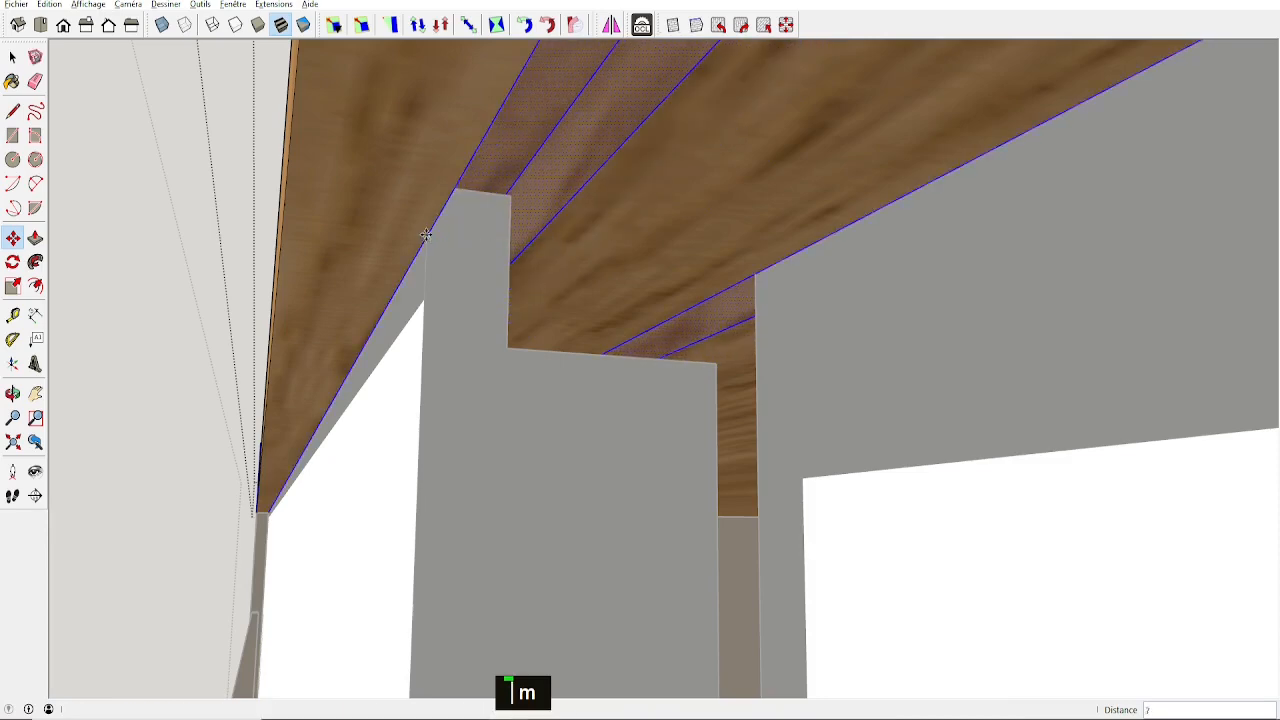
middle_click_drag(520, 251, 455, 235)
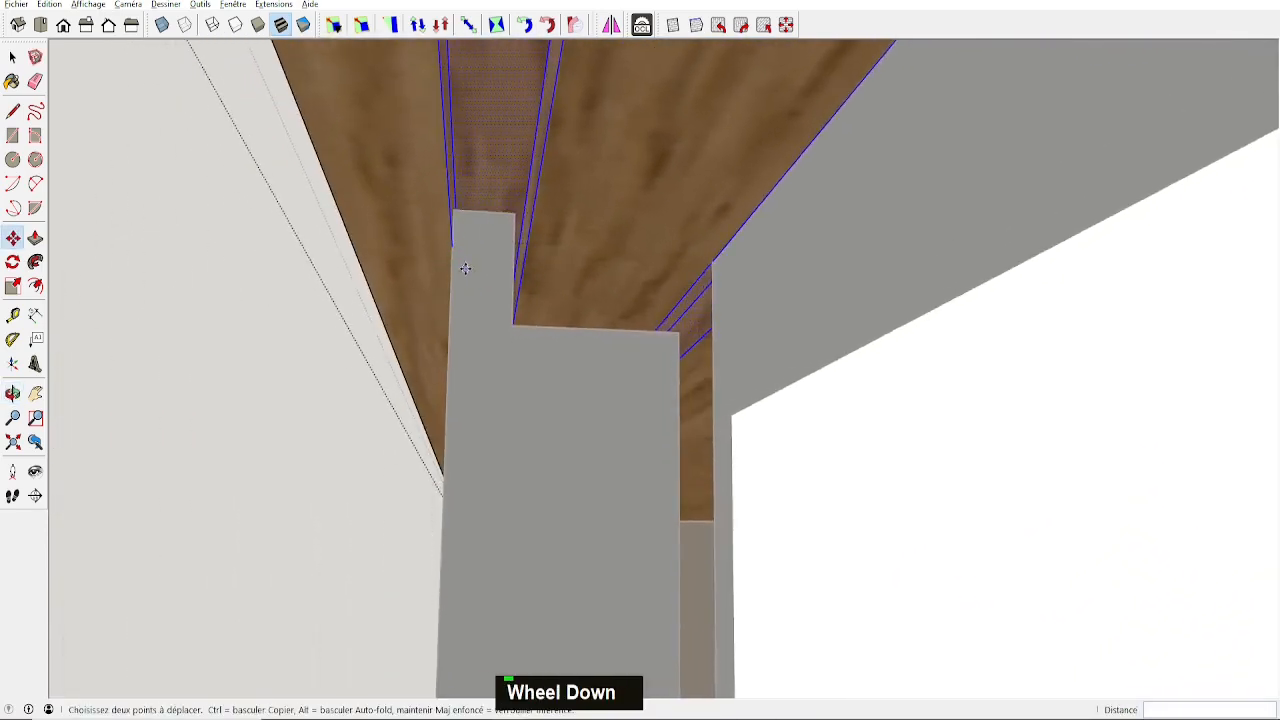
scroll(541, 243, "down", 2)
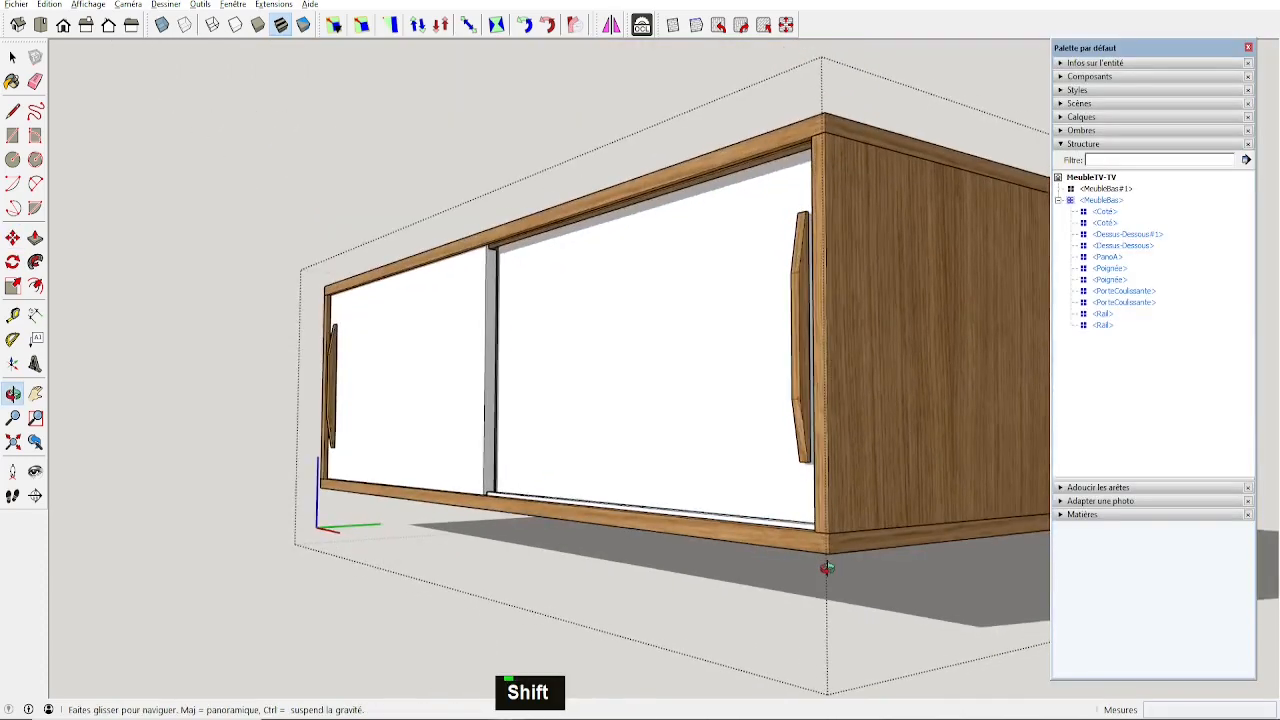
Draw a 60 × 60 mm square on the underside of the MeubleBas cabinet near its front corner.
middle_click_drag(826, 563, 840, 594)
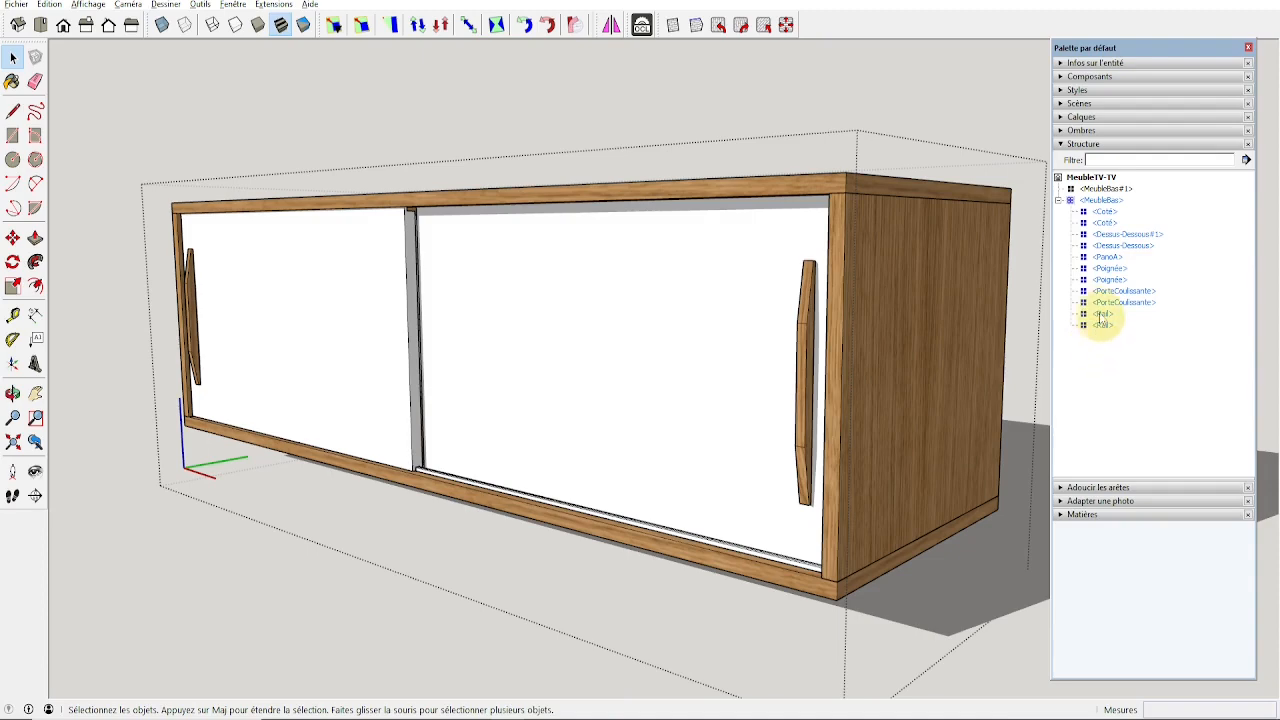
middle_click_drag(881, 376, 978, 328)
middle_click_drag(958, 400, 951, 340)
key("r")
left_click(964, 321)
left_click(907, 373)
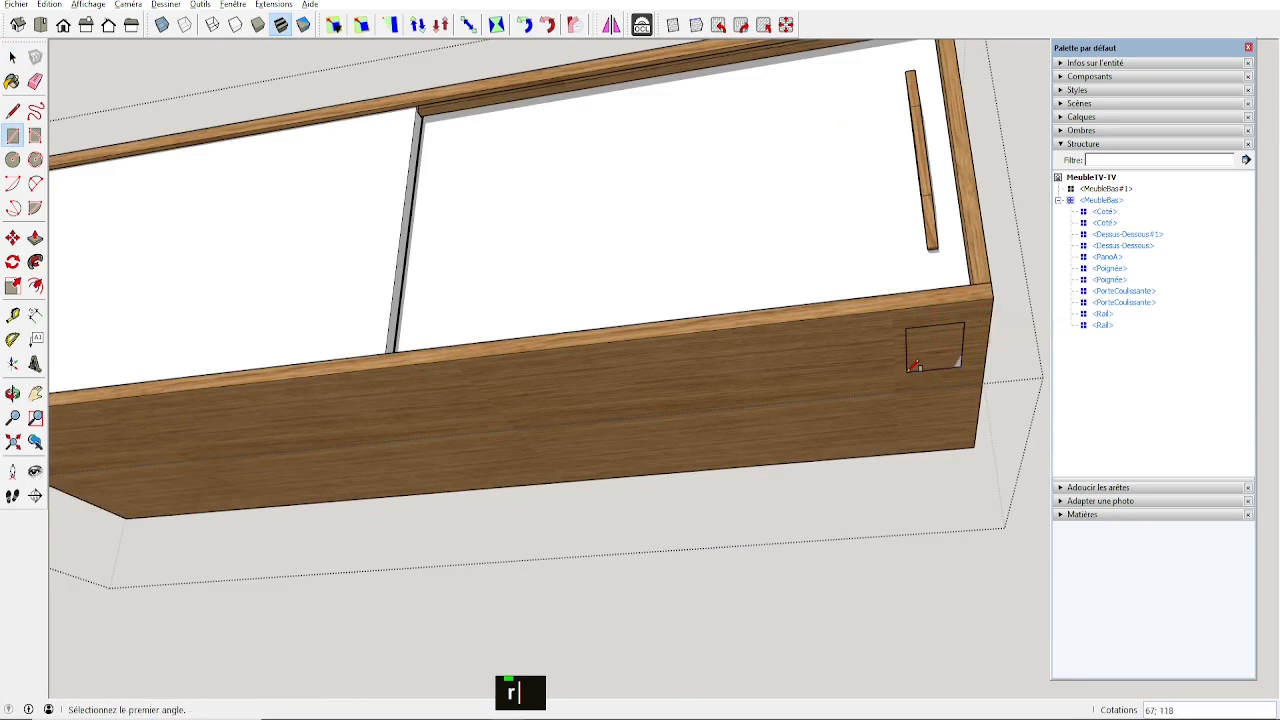
type("60")
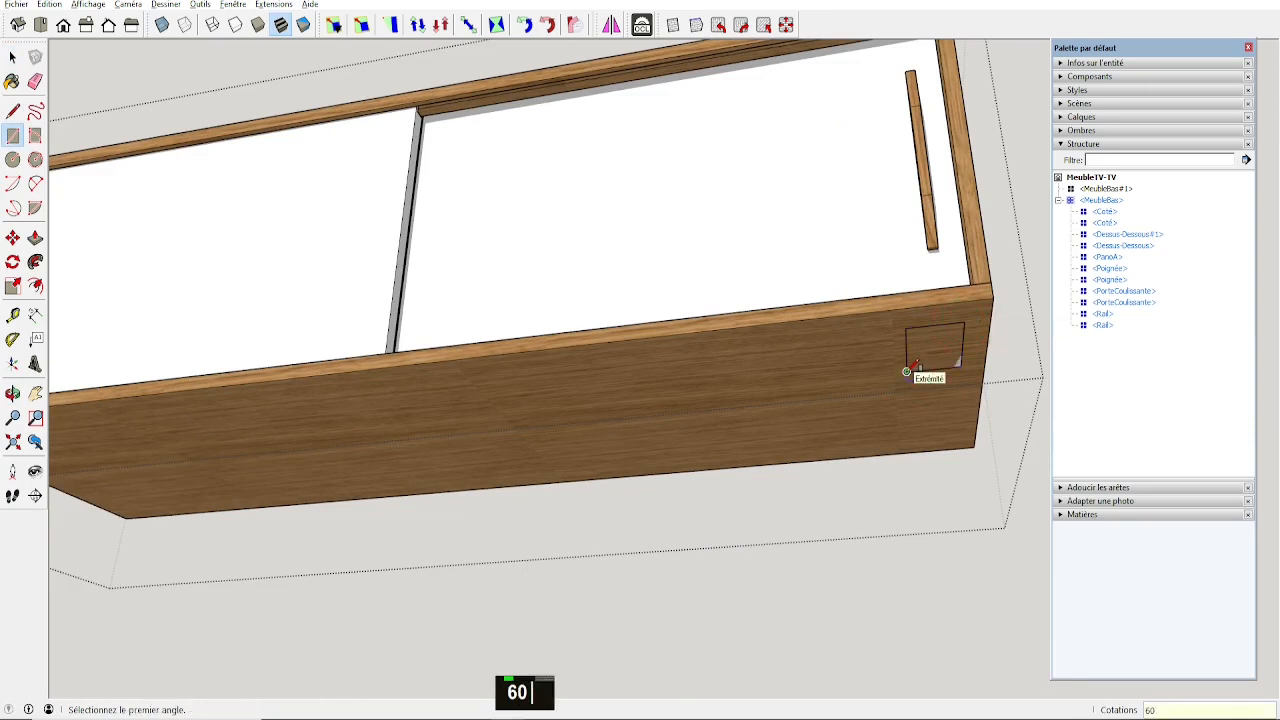
type(";60")
key("Return")
Extrude the square downward with Push/Pull to form a foot block under the cabinet.
key("p")
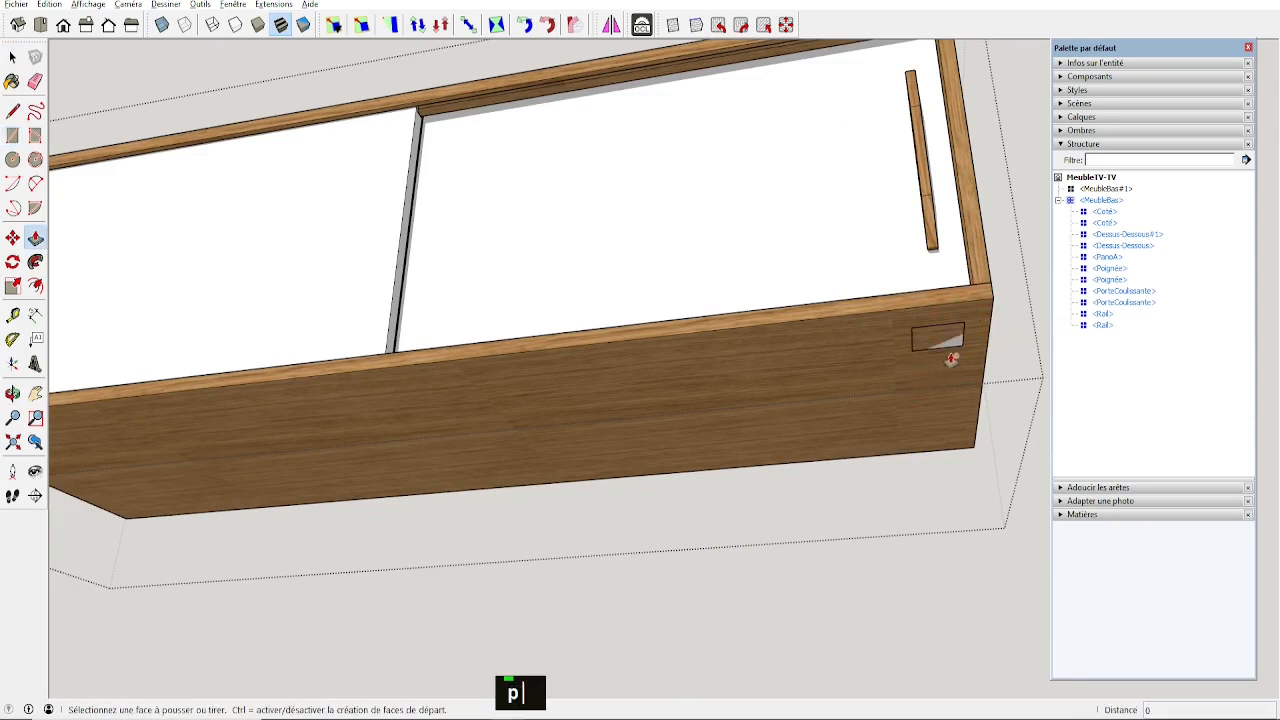
left_click(949, 345)
left_click(940, 393)
Turn the whole foot block into a component named Pied.
key("space")
middle_click_drag(940, 393, 907, 366)
left_click(907, 366)
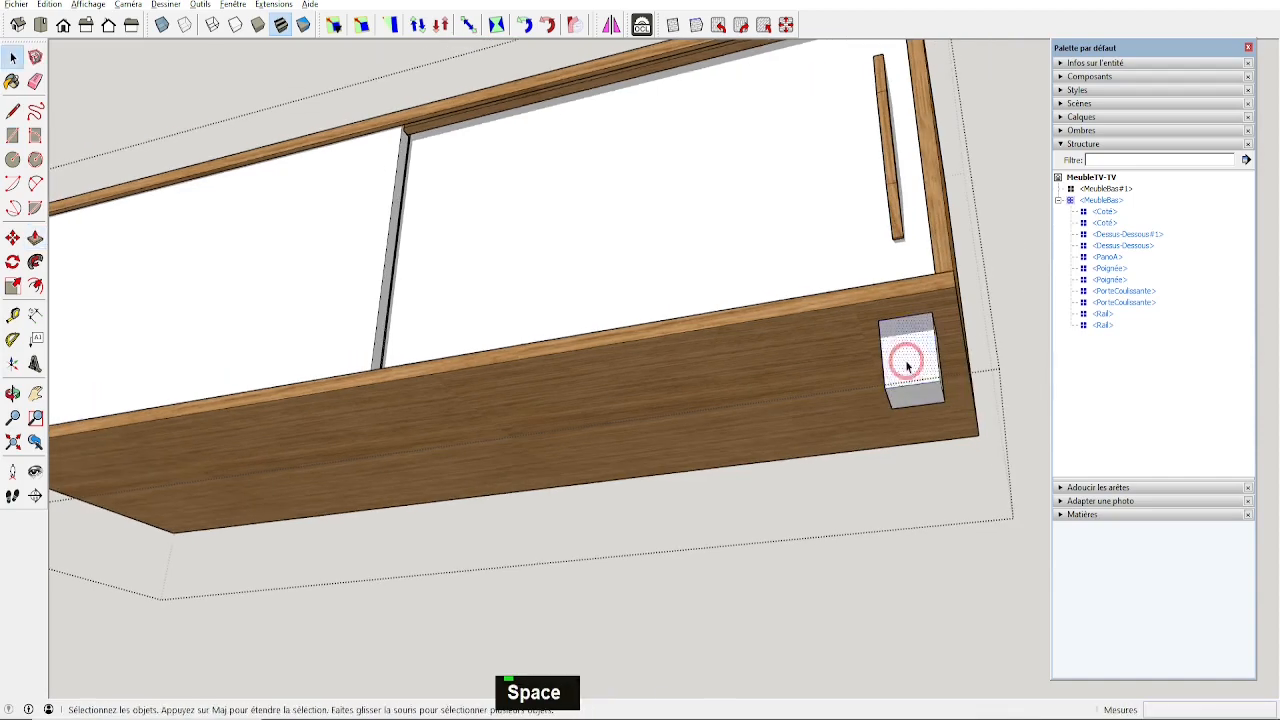
double_click(907, 366)
key("g")
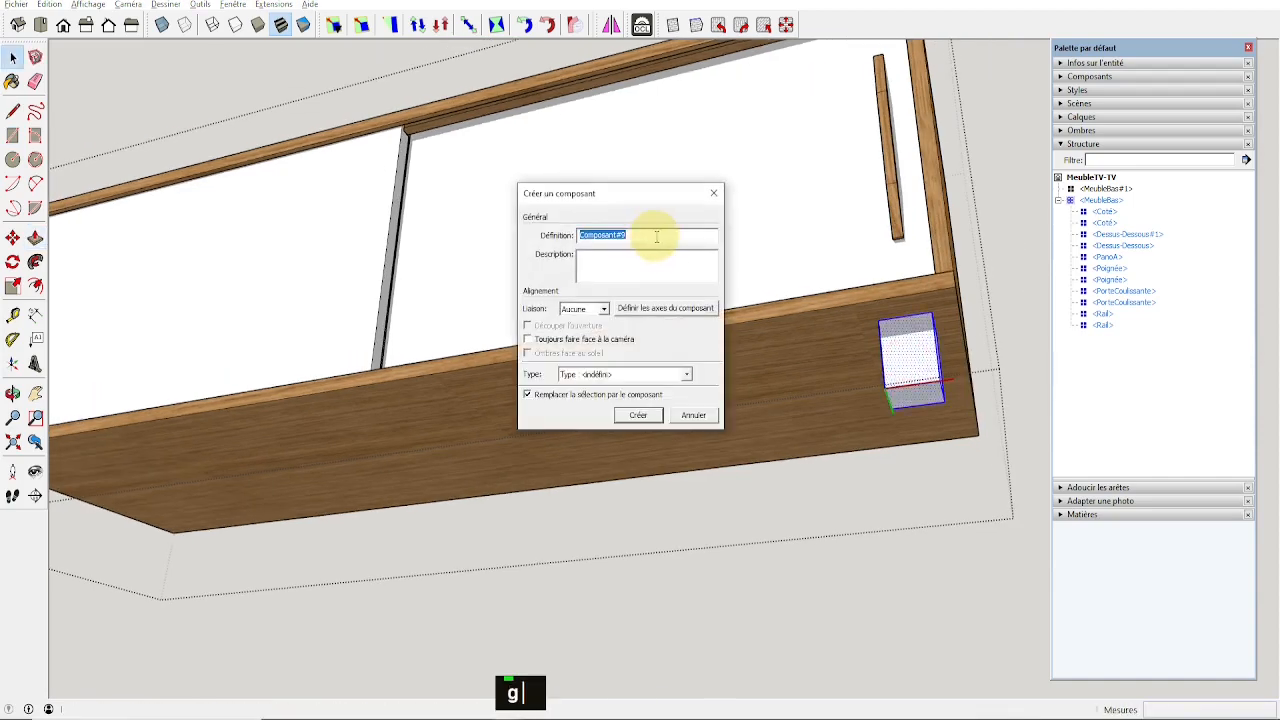
type("Pied")
key("Return")
Align the foot with the bottom panel's front corner and offset it 25 mm inward along the front edge.
scroll(935, 320, "up", 3)
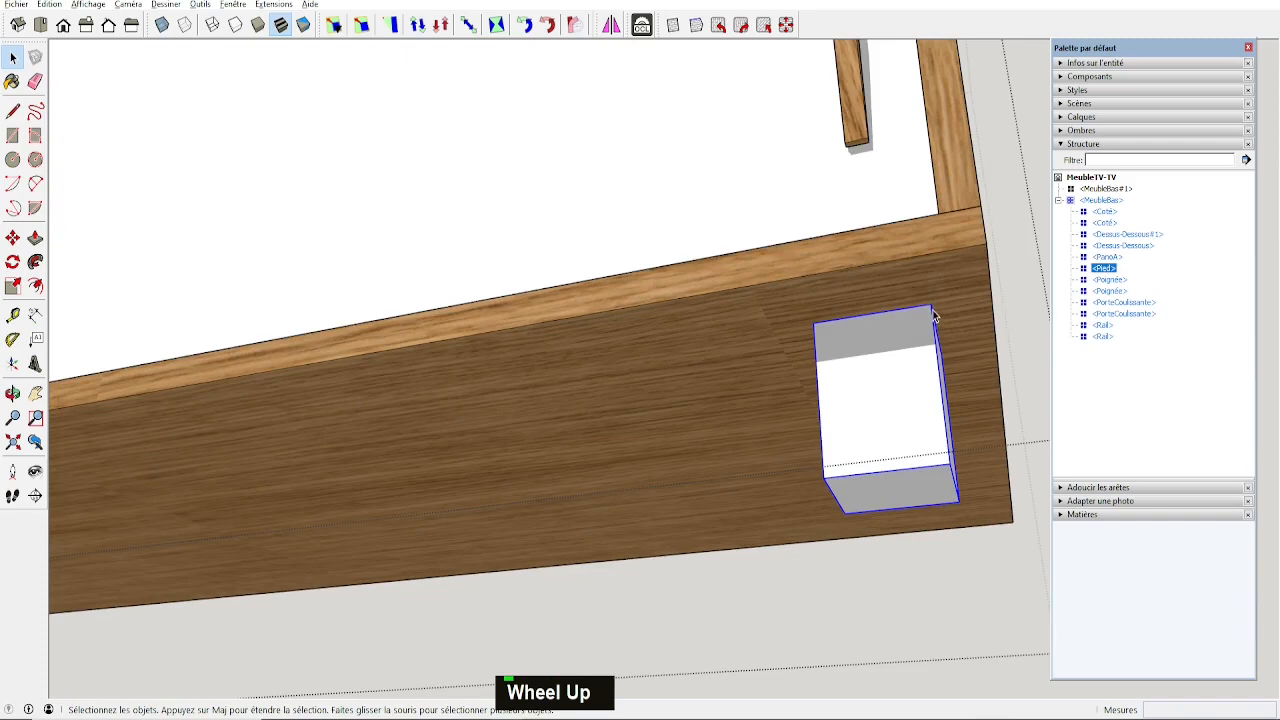
key("m")
left_click(933, 309)
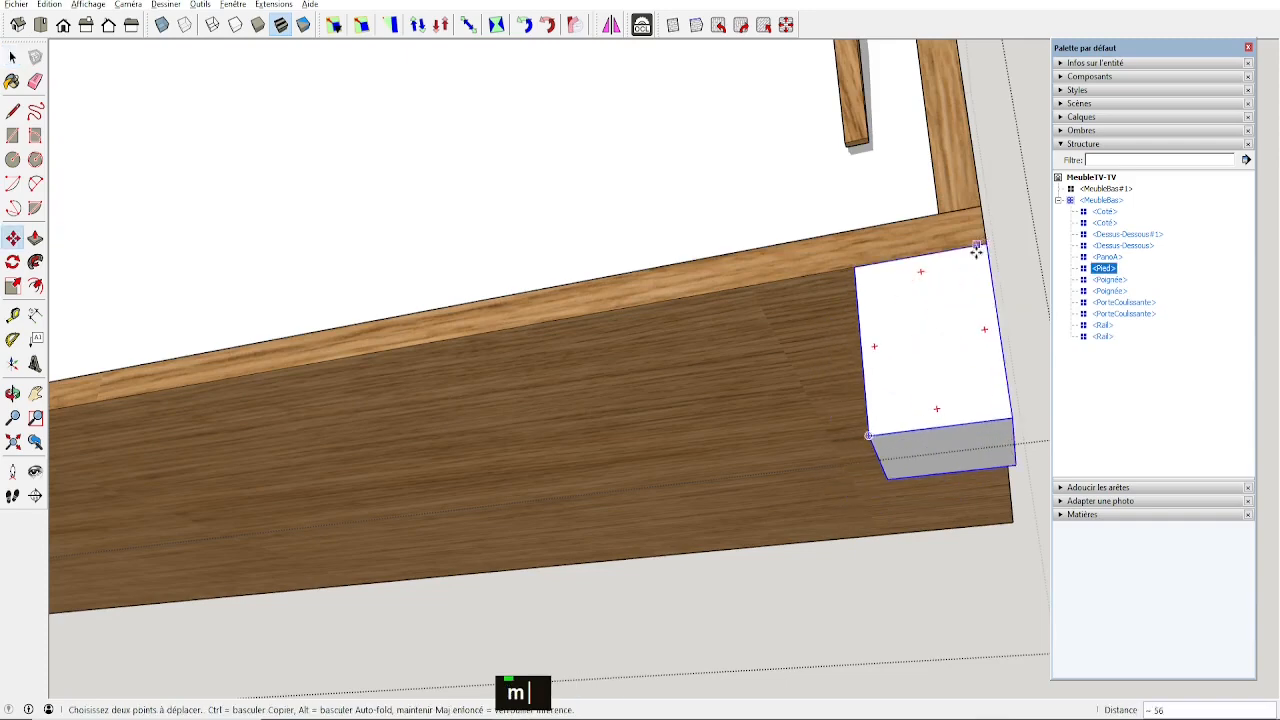
left_click(944, 248)
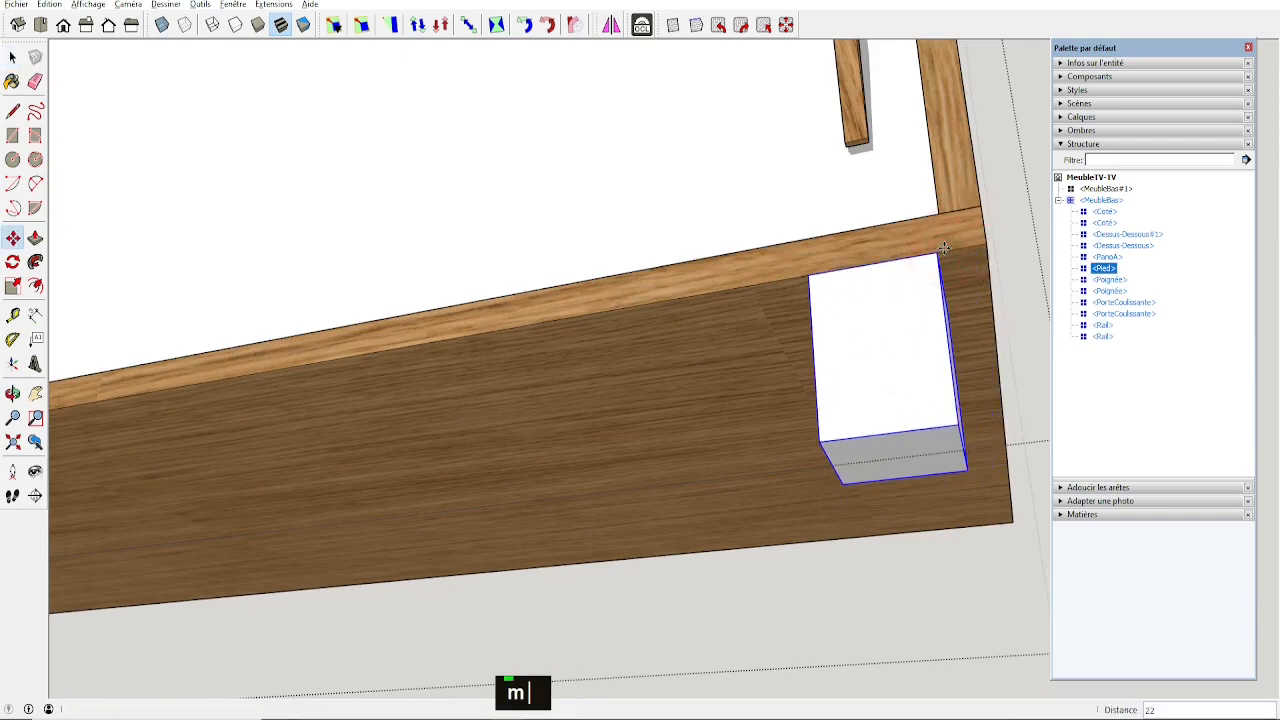
type("25")
key("Return")
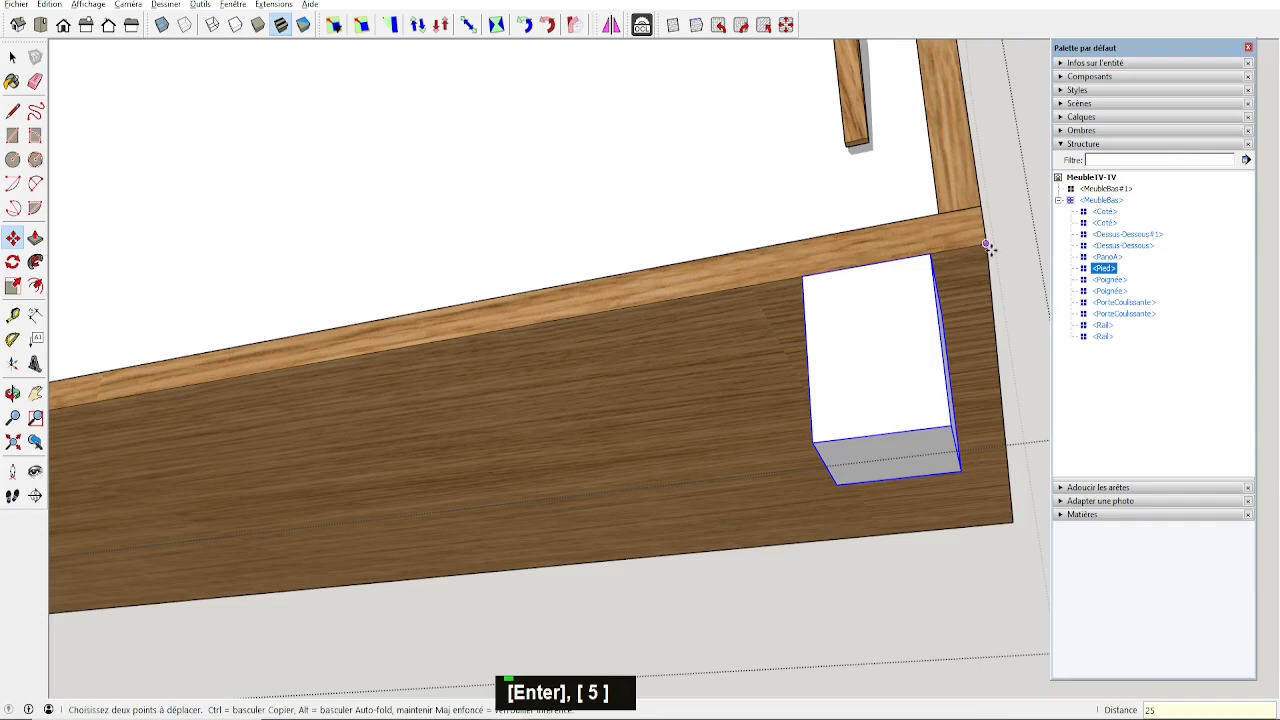
Move the foot 25 mm back from the bottom panel's front edge.
left_click(990, 249)
left_click(993, 275)
type("25")
key("Return")
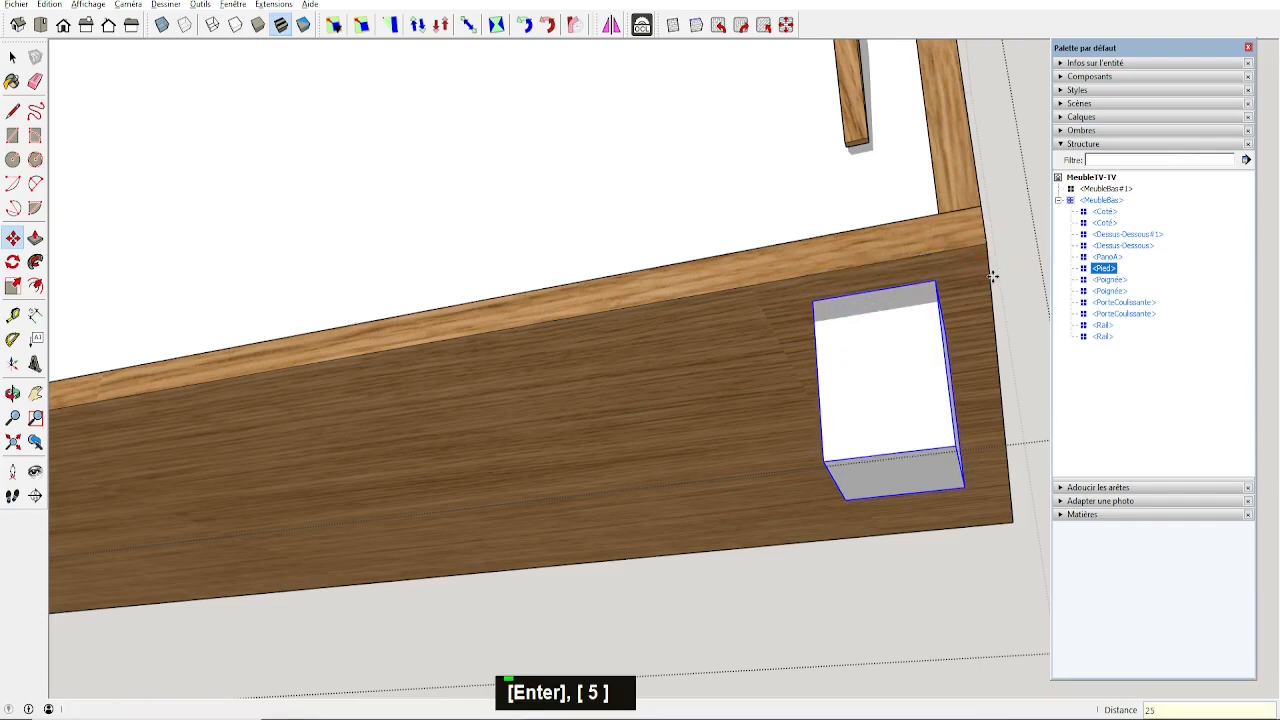
Sample the Chene material from the bottom panel and paint the foot with it.
scroll(923, 397, "down", 4)
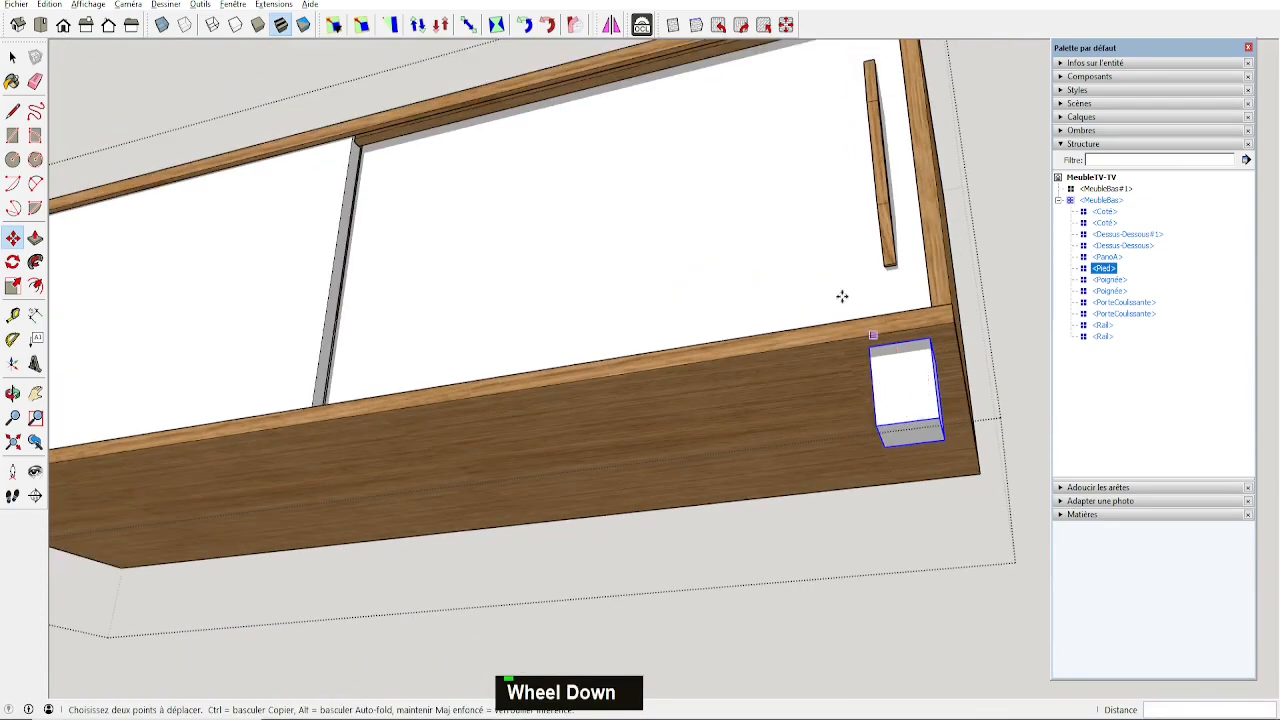
key("b")
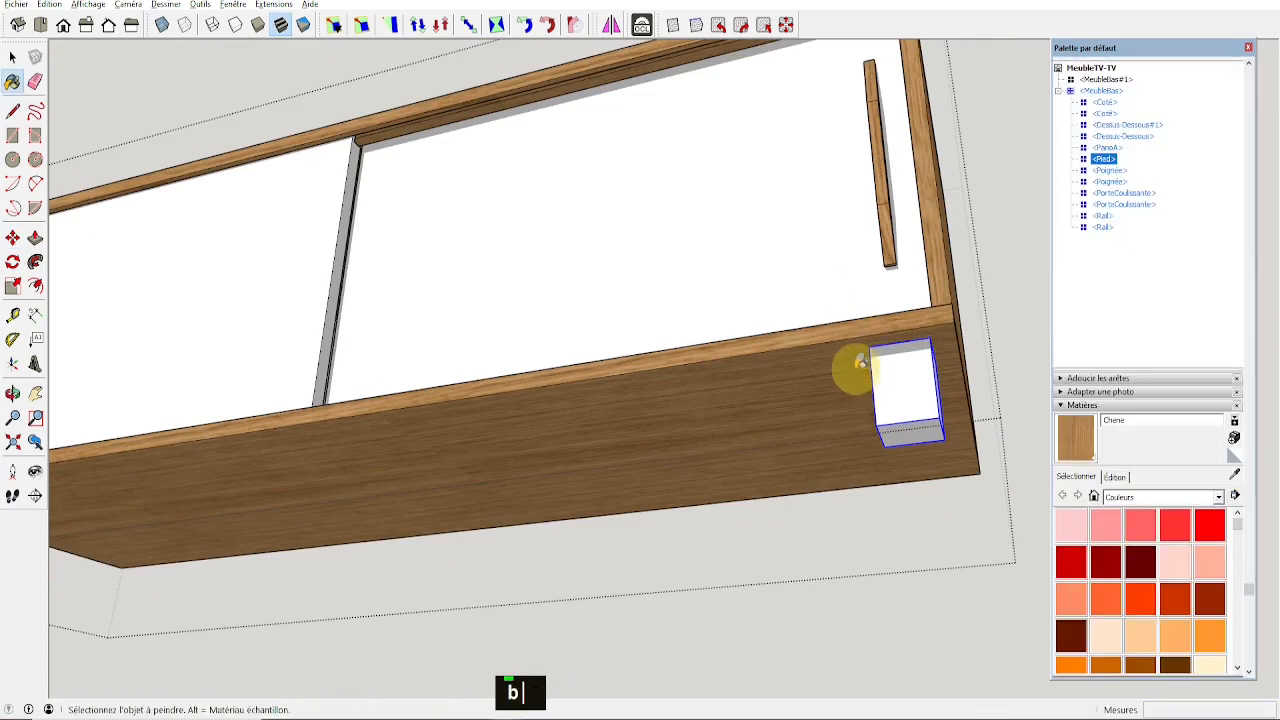
left_click(838, 368, "alt")
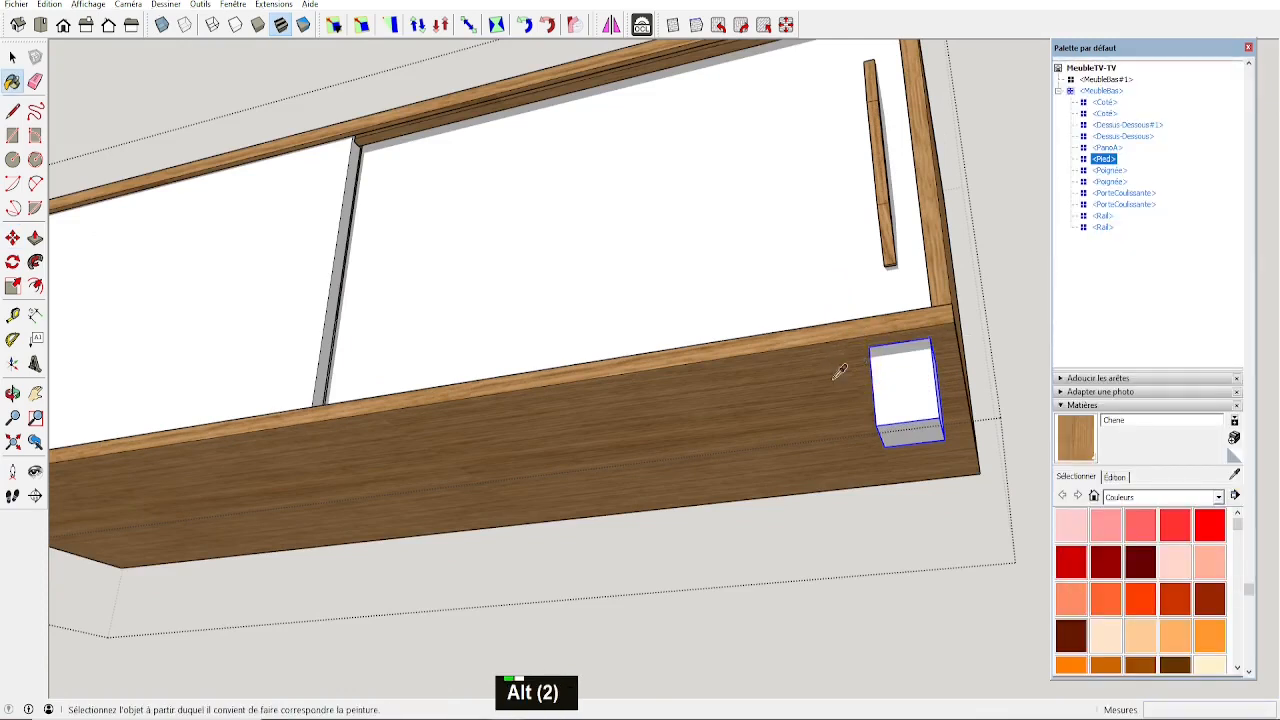
left_click(897, 396)
middle_click_drag(915, 397, 737, 392)
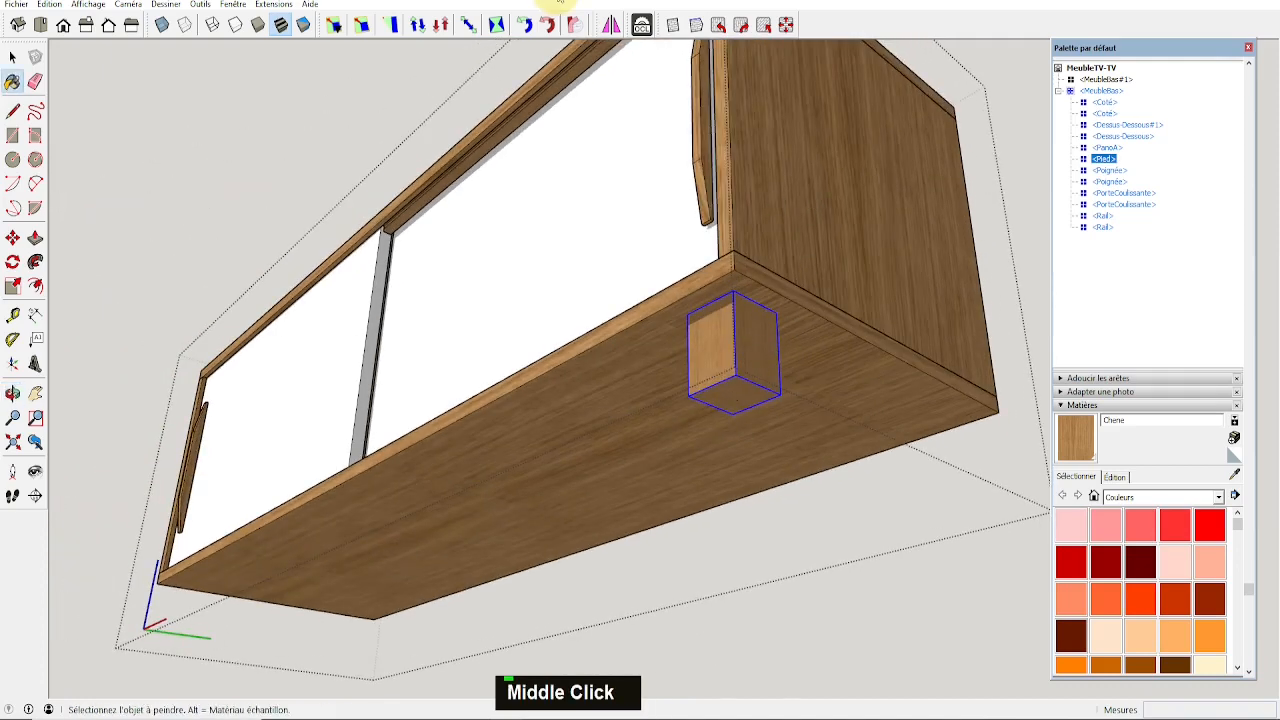
Mirror a copy of the foot to the rear corner about the midpoint of the bottom panel's side edge.
left_click(613, 26)
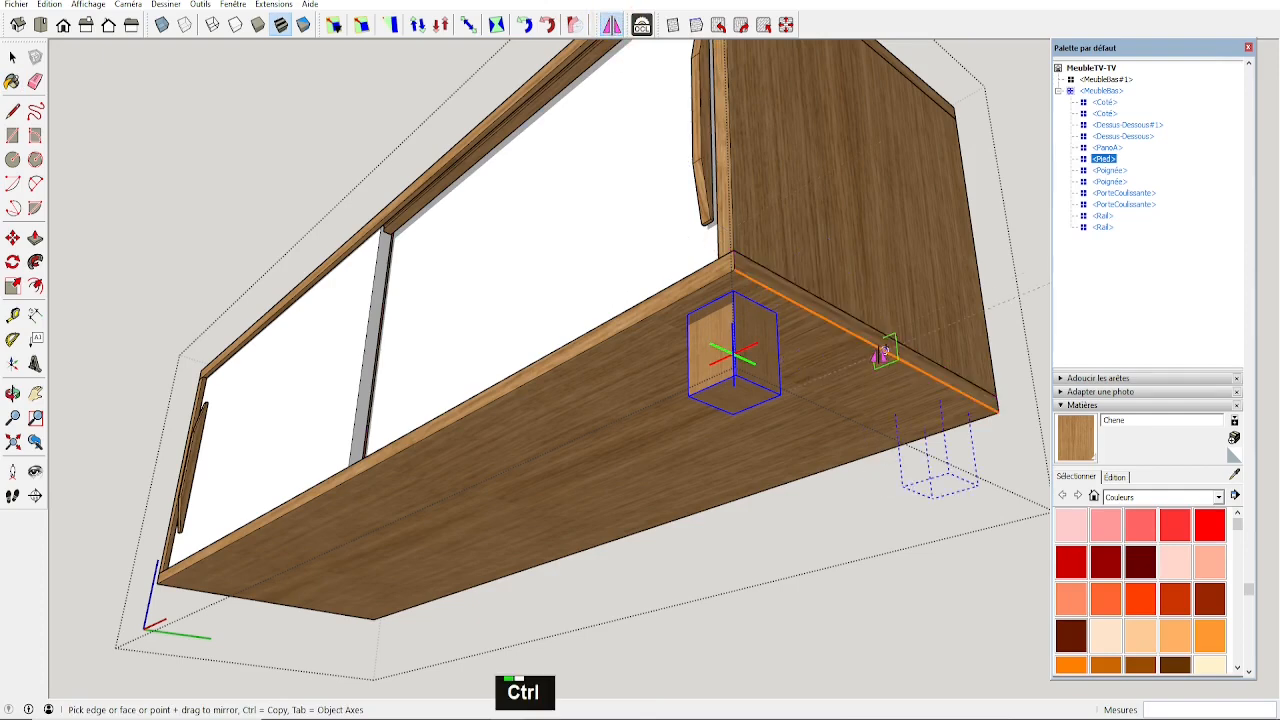
left_click(885, 353, "ctrl")
key("space")
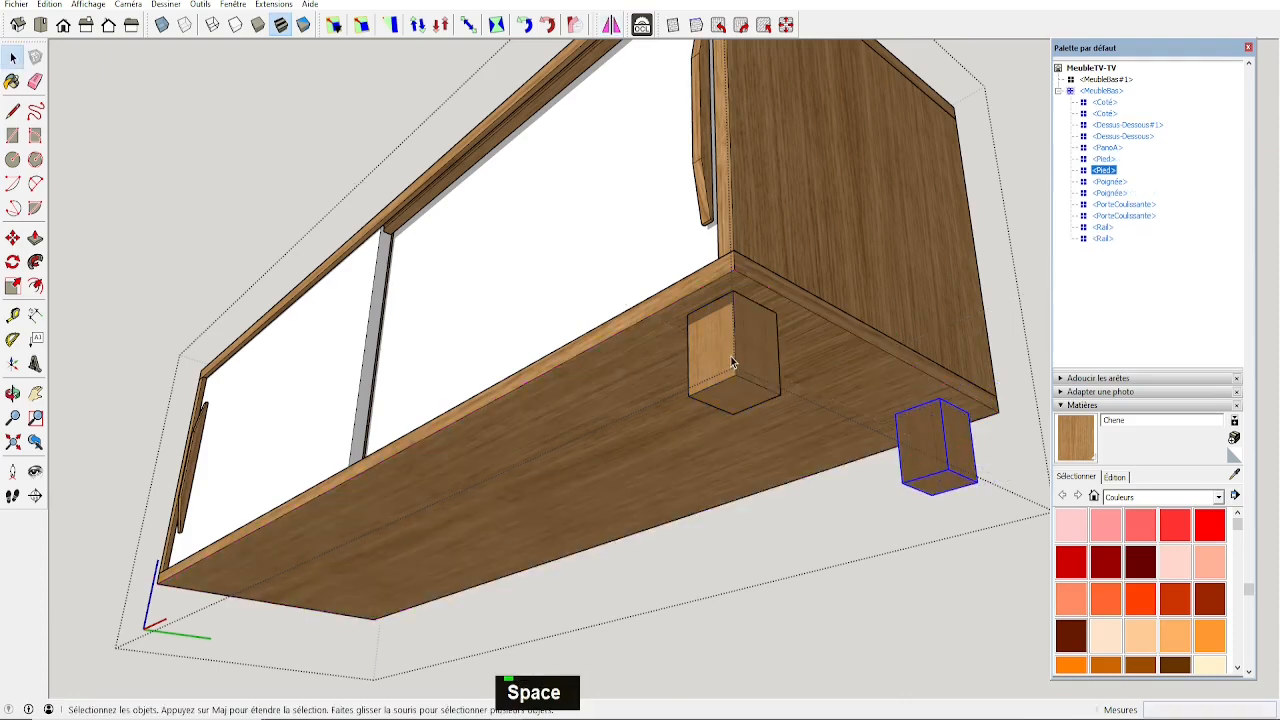
Mirror copies of both feet to the cabinet's opposite end about the midpoint of the bottom panel's front edge.
key("ctrl")
left_click(725, 357, "ctrl")
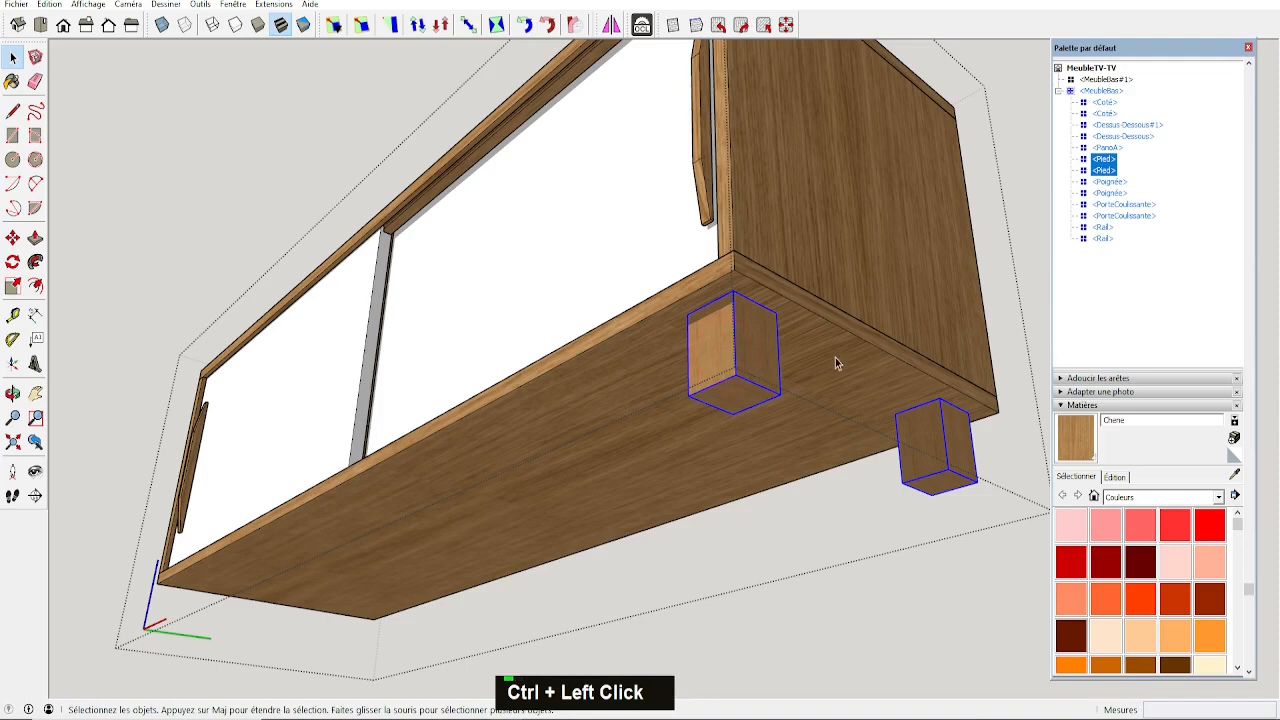
left_click(611, 24)
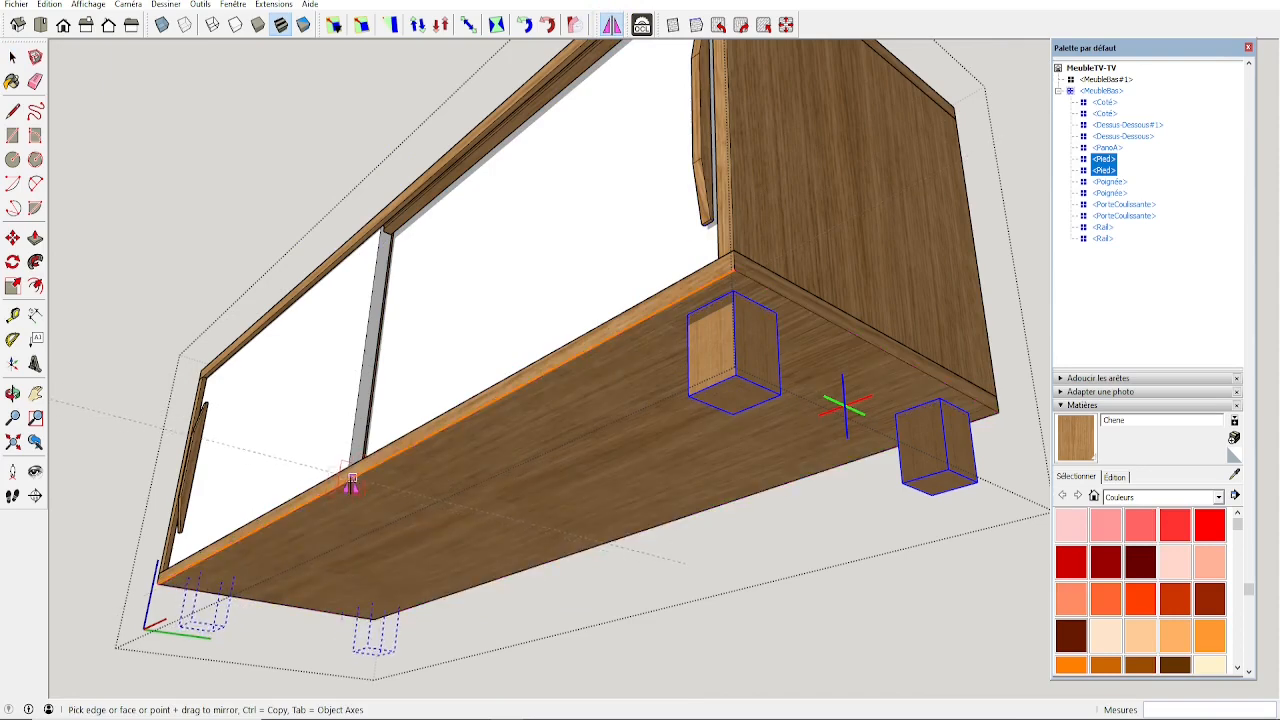
key("ctrl")
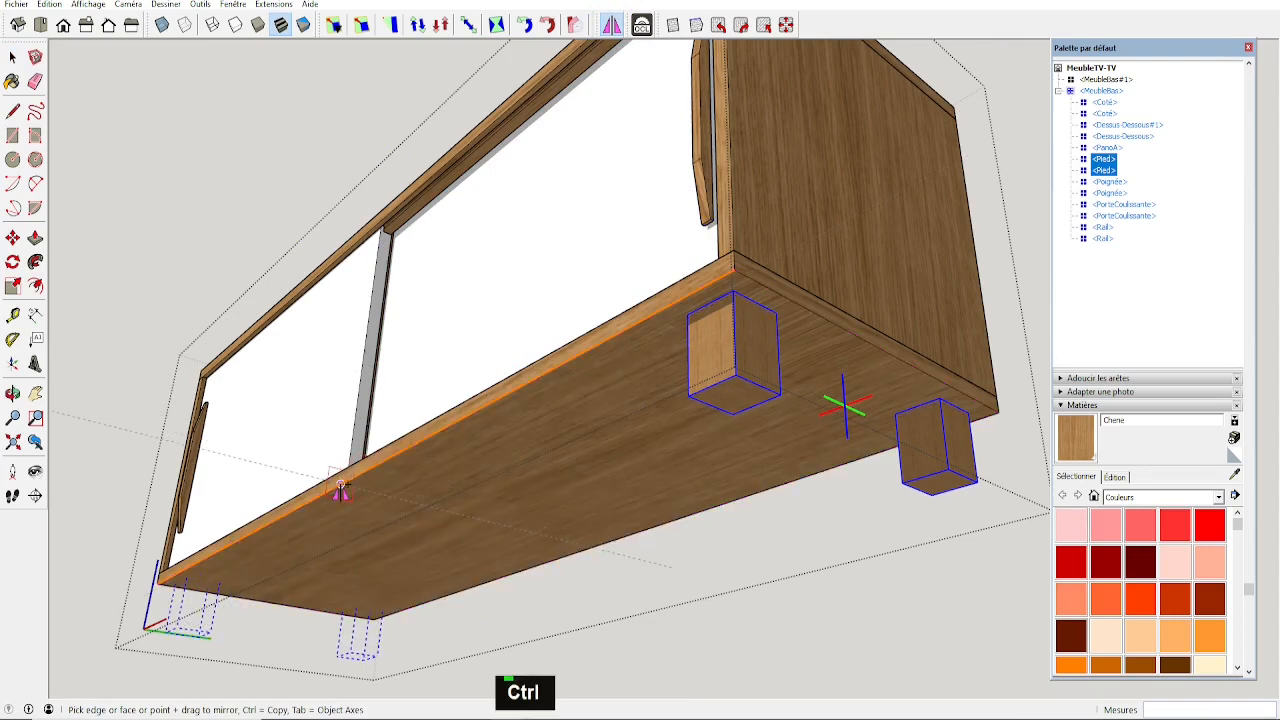
left_click(340, 490)
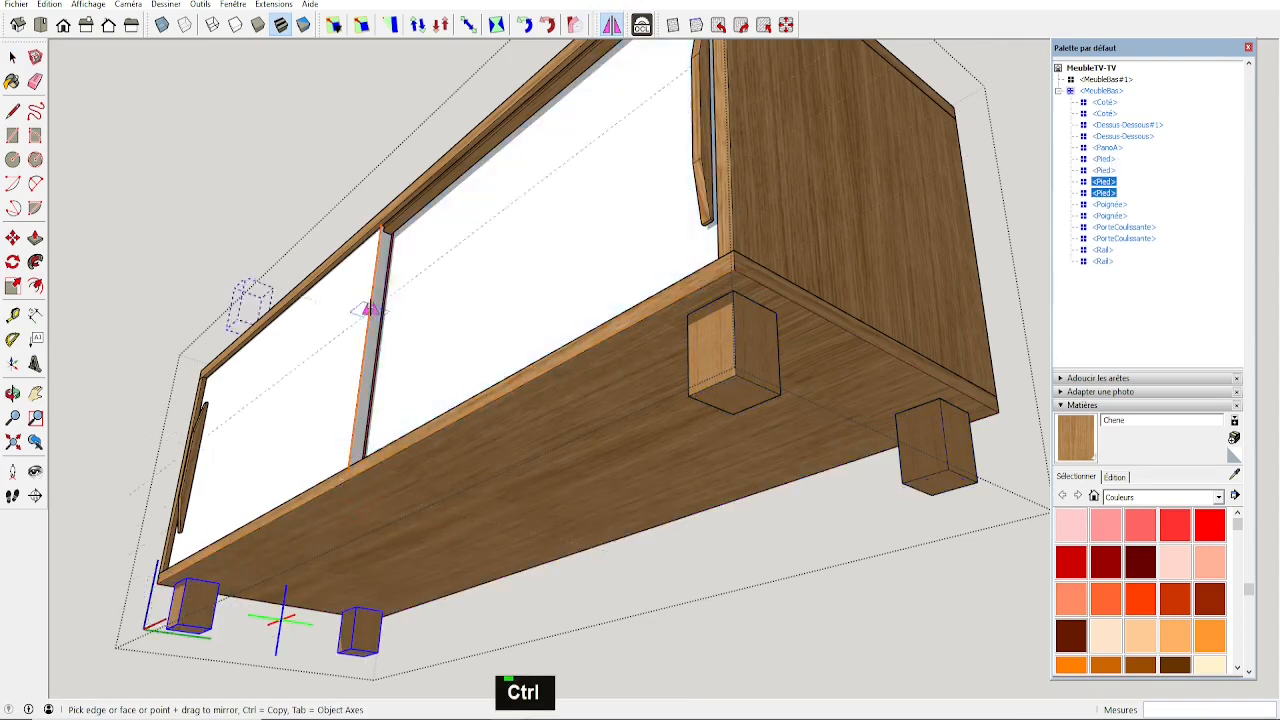
middle_click_drag(255, 290, 510, 436)
key("space")
Hide the PanoA back panel to expose the cabinet's interior.
scroll(493, 434, "up", 1)
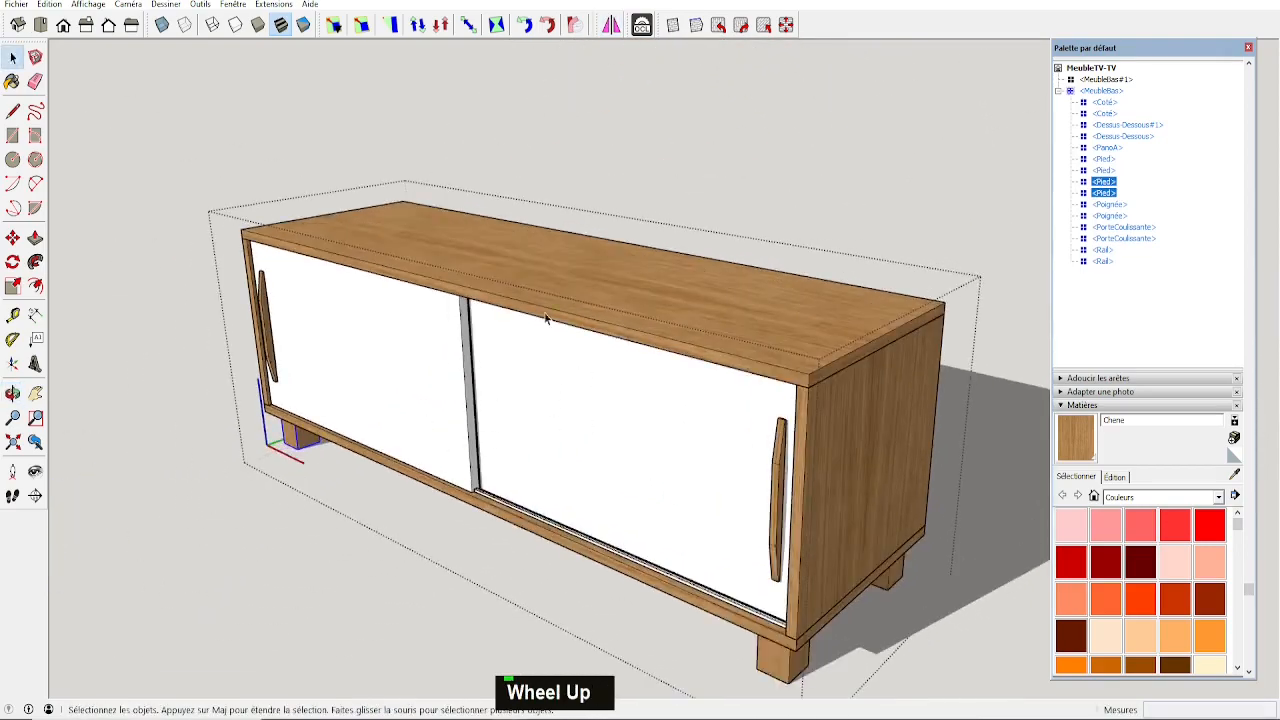
middle_click_drag(546, 318, 517, 307)
right_click(641, 329)
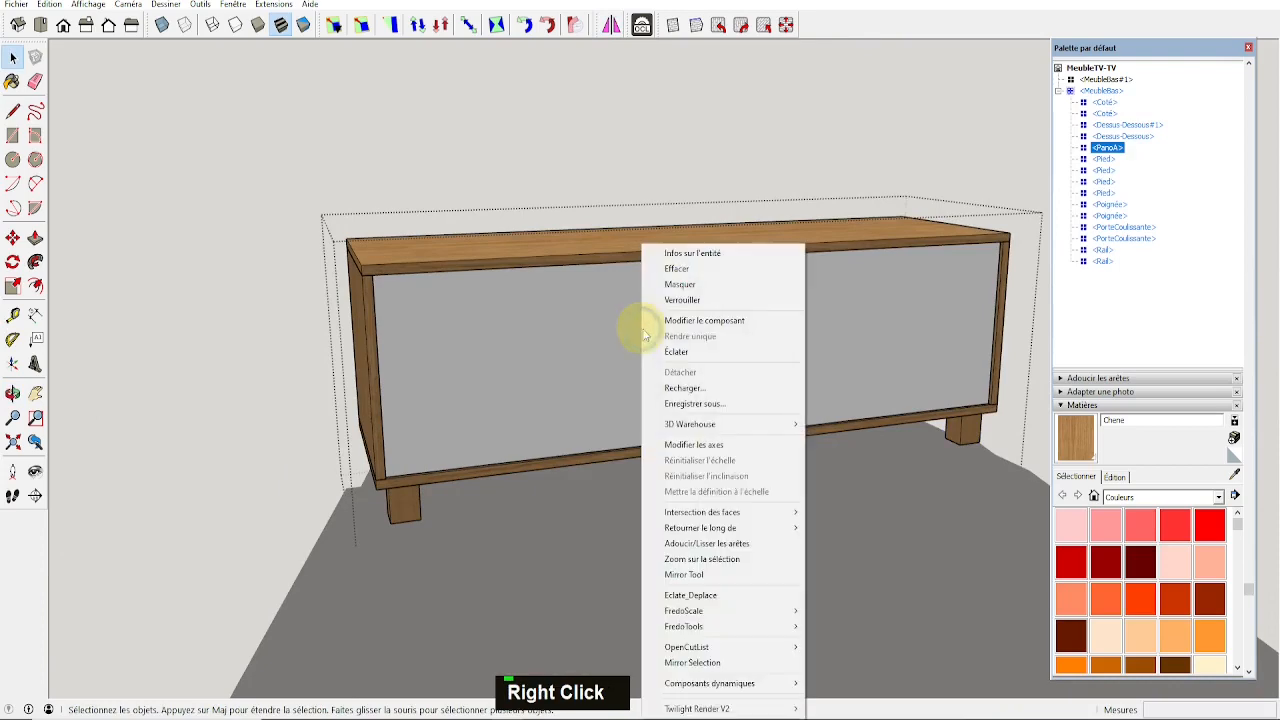
left_click(680, 284)
Draw a rectangle 19 mm wide and about 386 mm deep on the bottom panel, from the sliding door to the back groove.
scroll(654, 394, "up", 5)
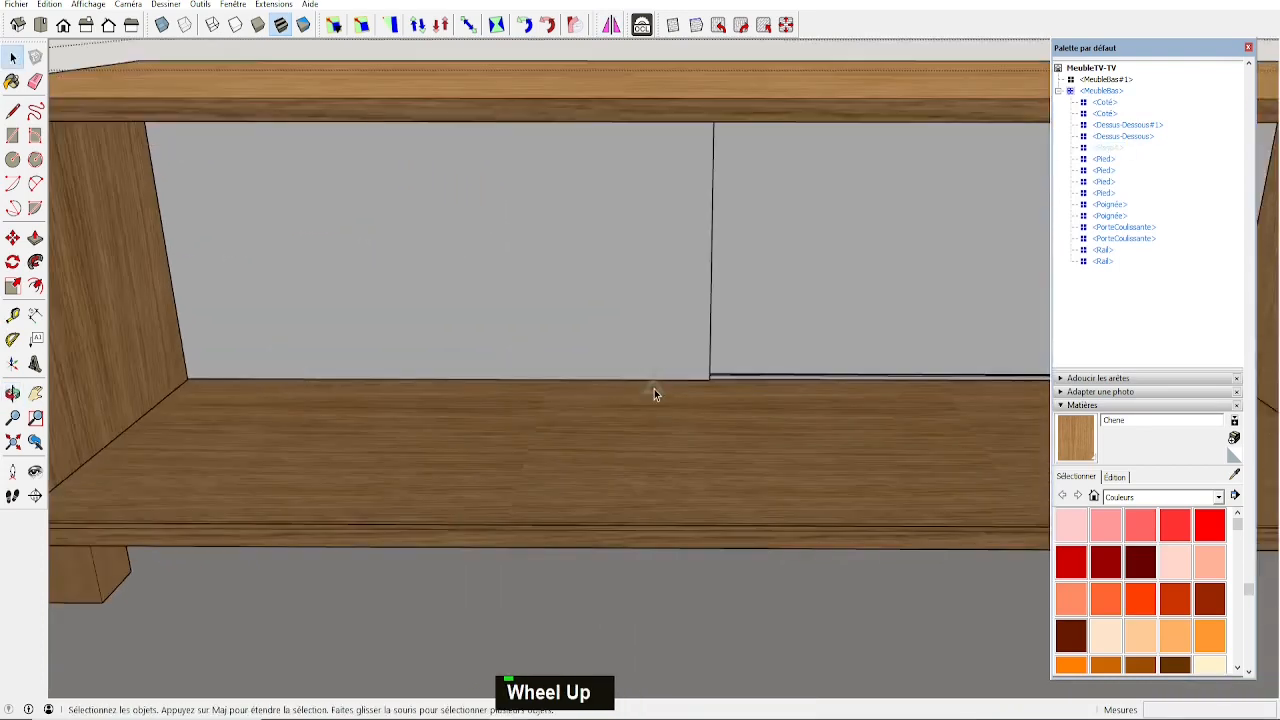
scroll(654, 394, "up", 2)
key("t")
key("r")
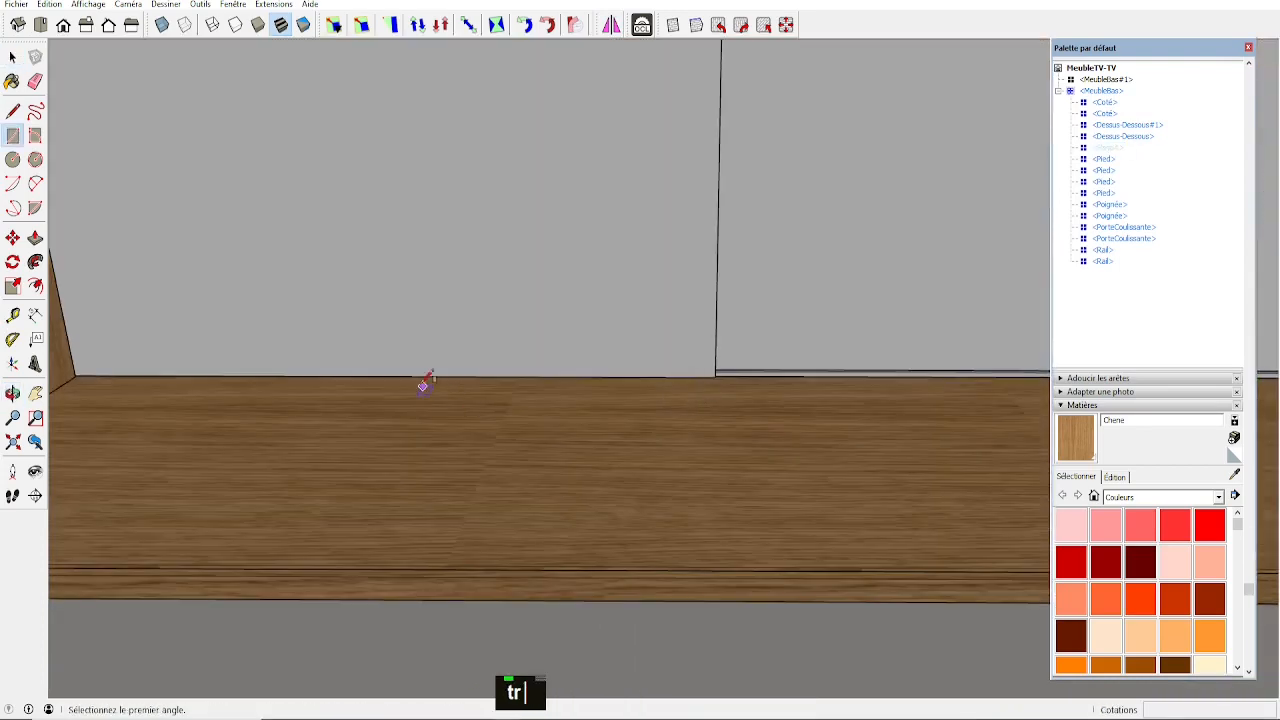
left_click(403, 377)
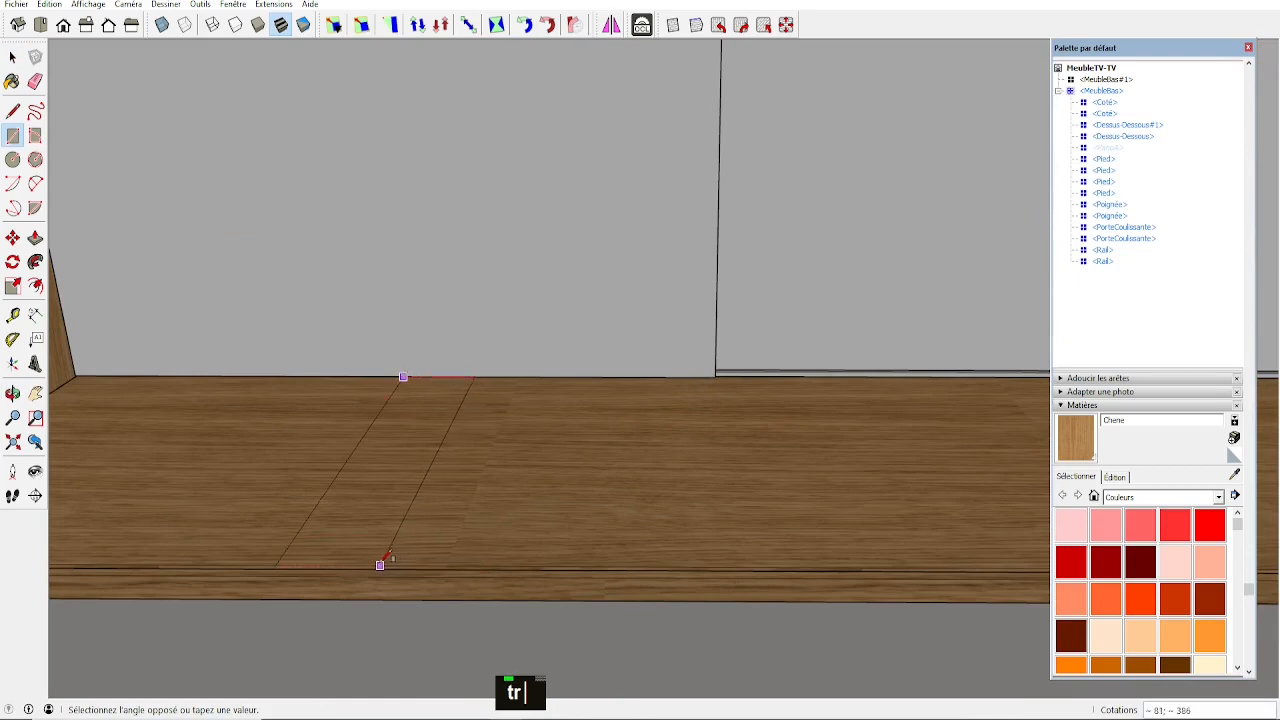
scroll(380, 563, "up", 1)
left_click(376, 566)
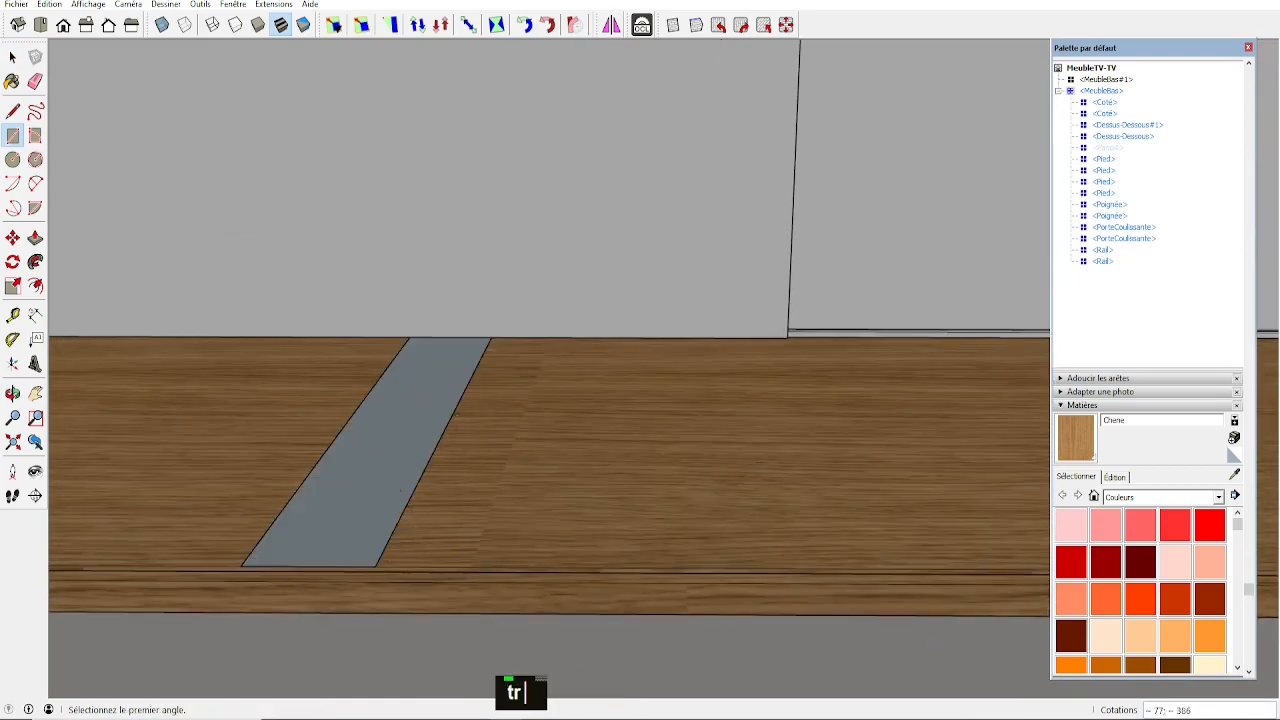
left_click(1155, 711)
type("19")
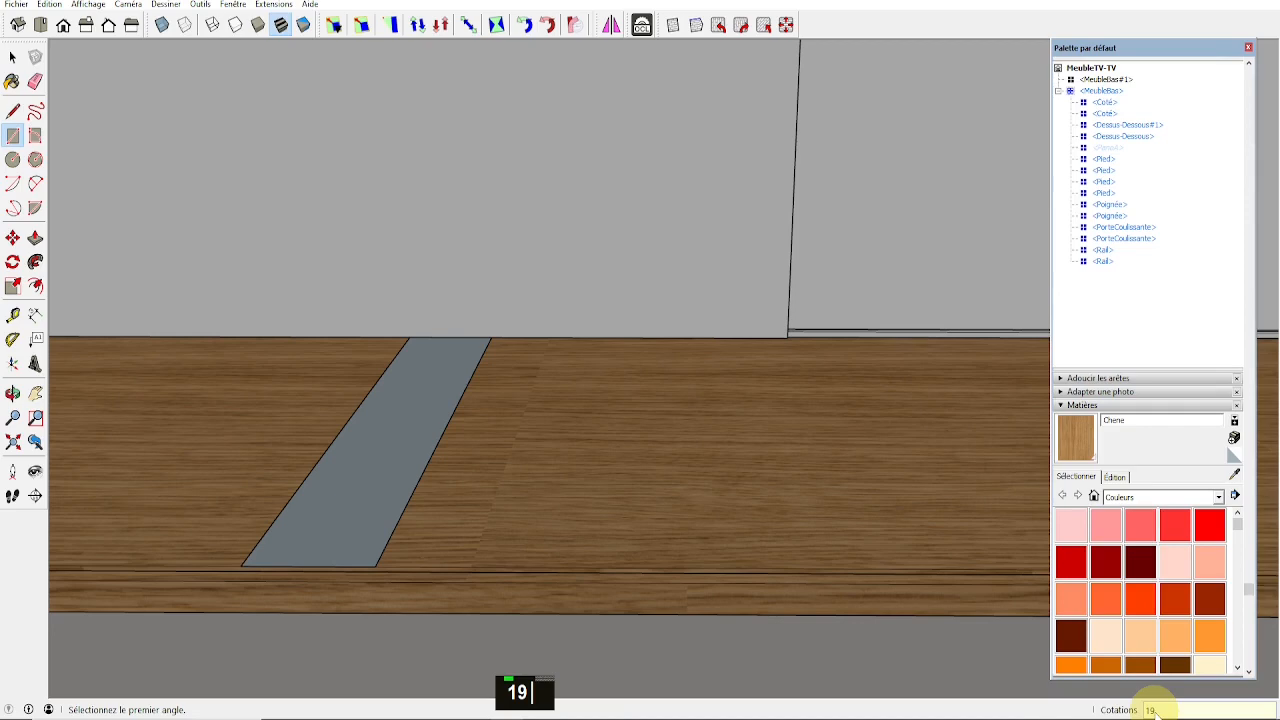
key("Return")
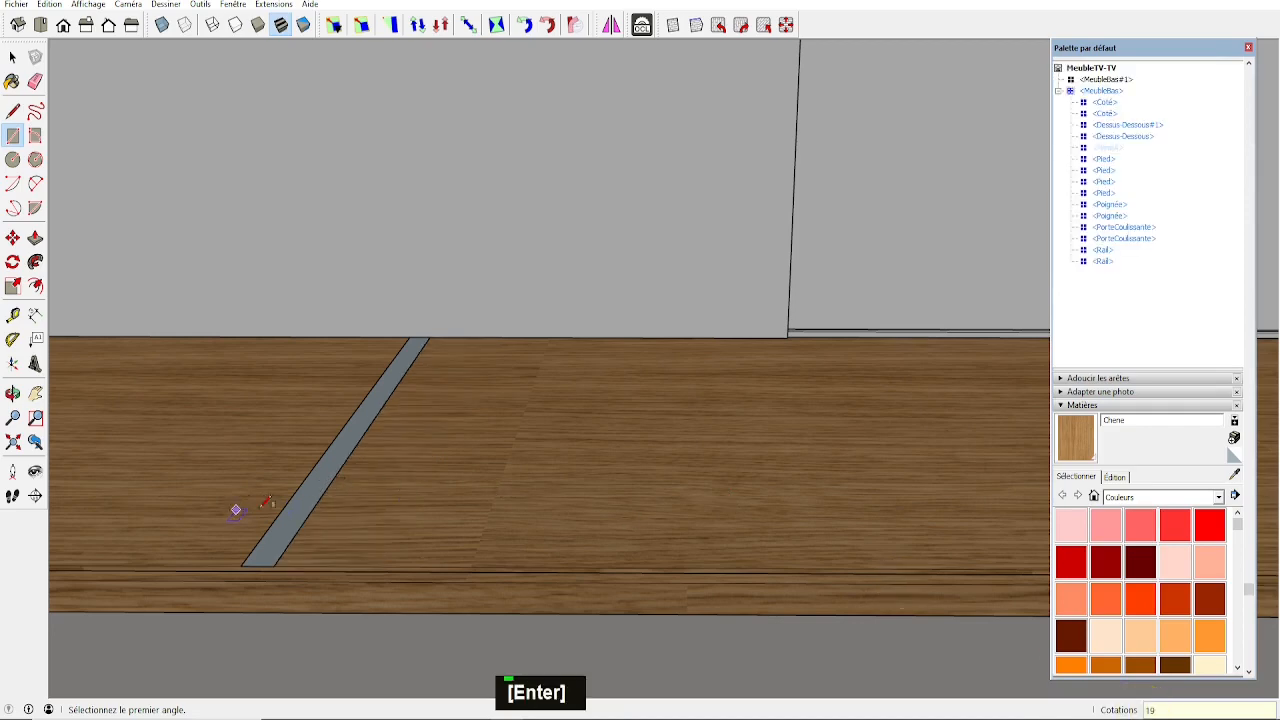
Extrude the rectangle about 381 mm up to the underside of the top panel to form a vertical divider.
scroll(345, 462, "down", 1)
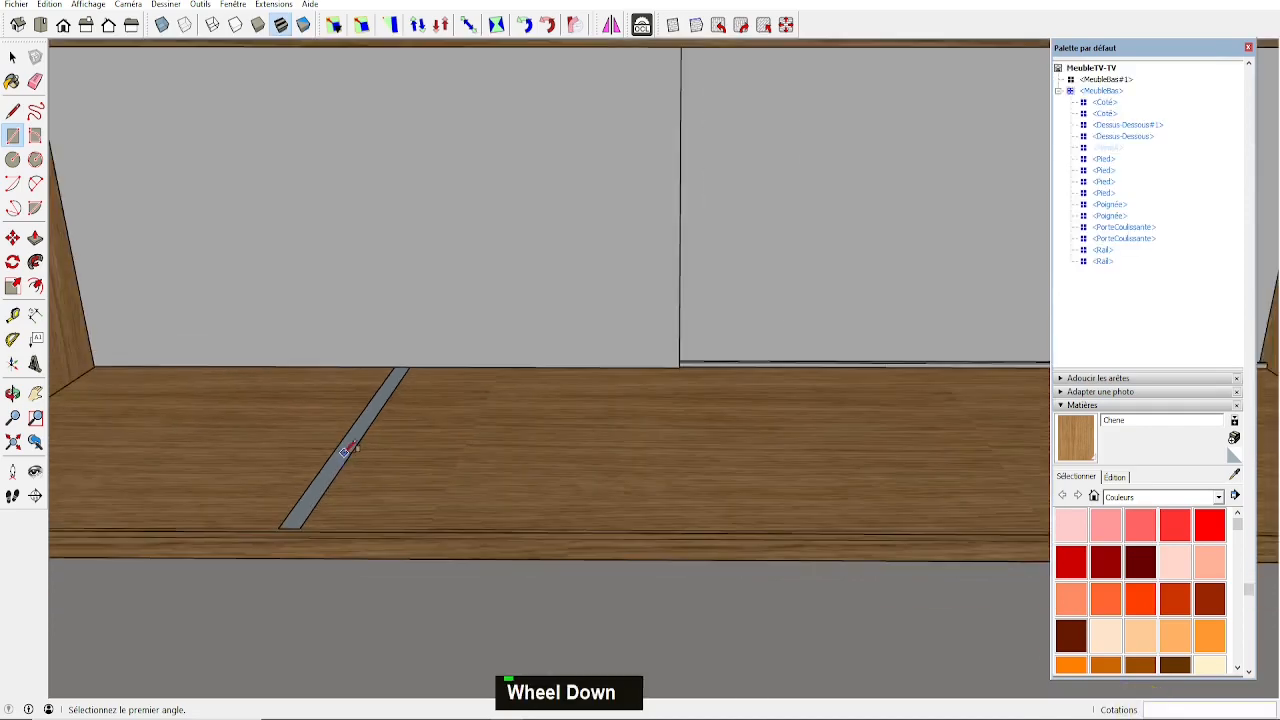
key("p")
left_click(338, 456)
scroll(380, 366, "down", 5, "shift")
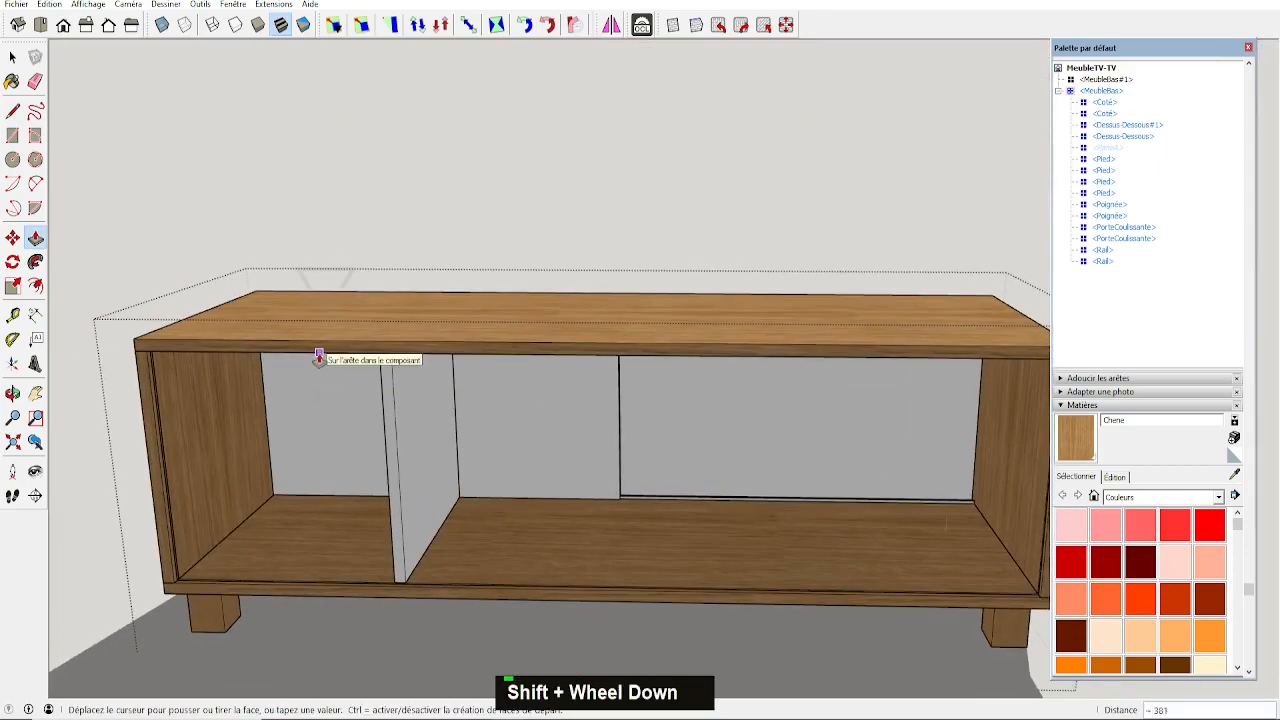
left_click(318, 357)
middle_click_drag(537, 520, 378, 358)
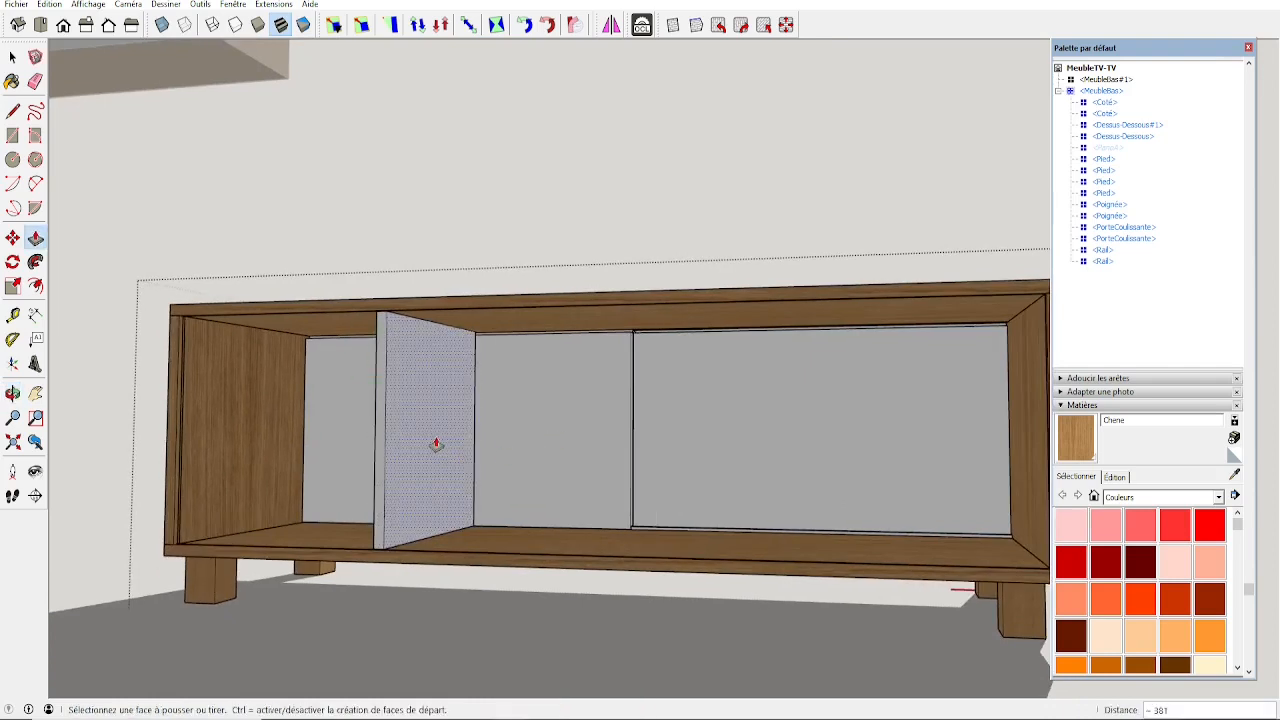
key("space")
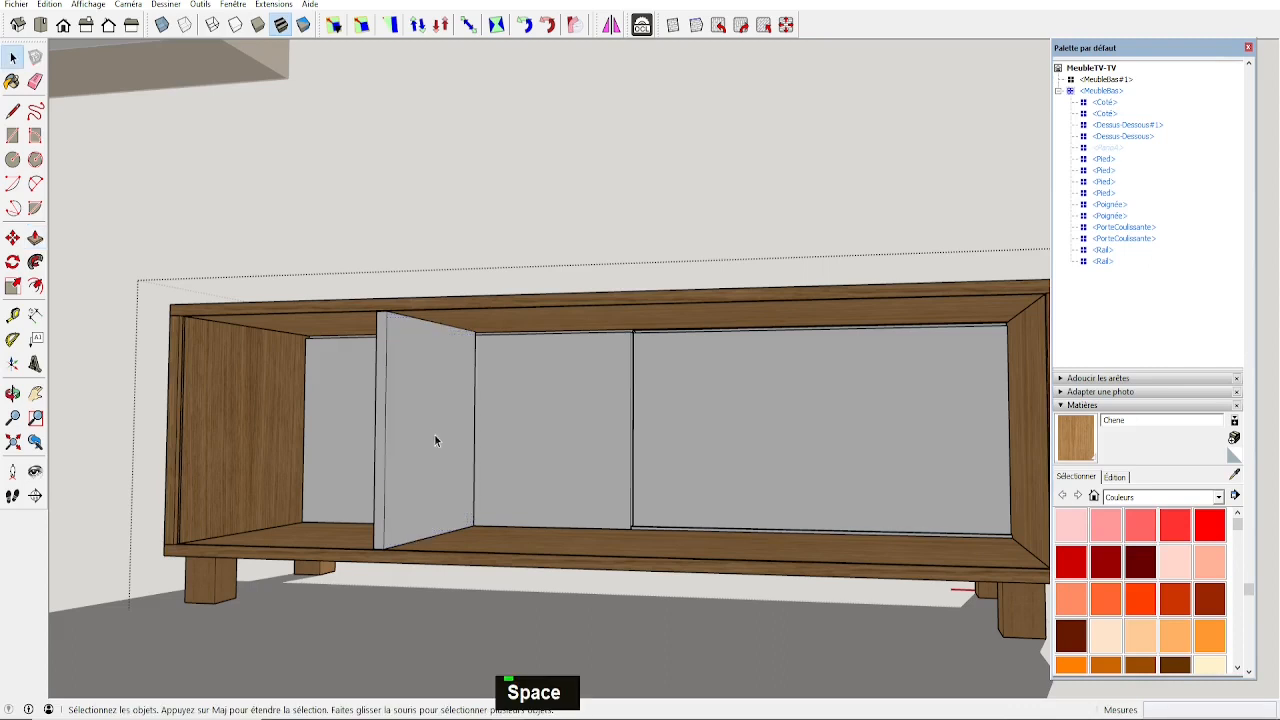
Turn the whole divider into a component named SepVert.
double_click(424, 428)
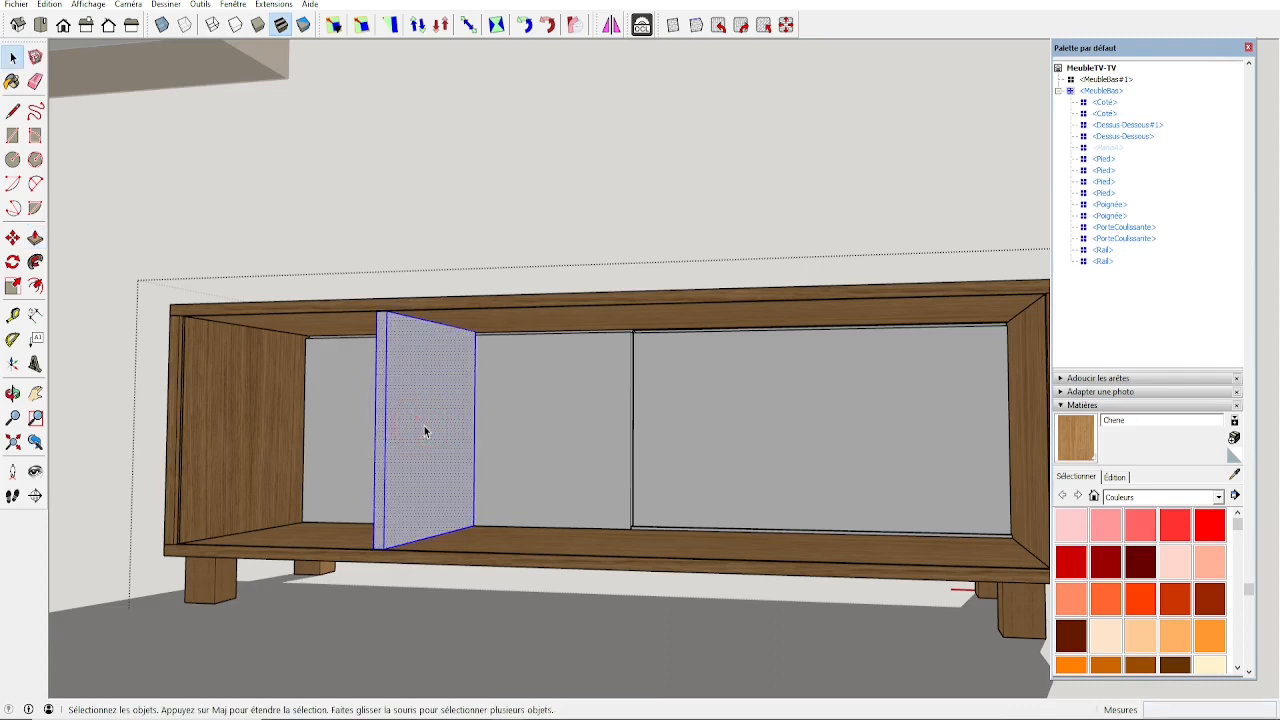
key("g")
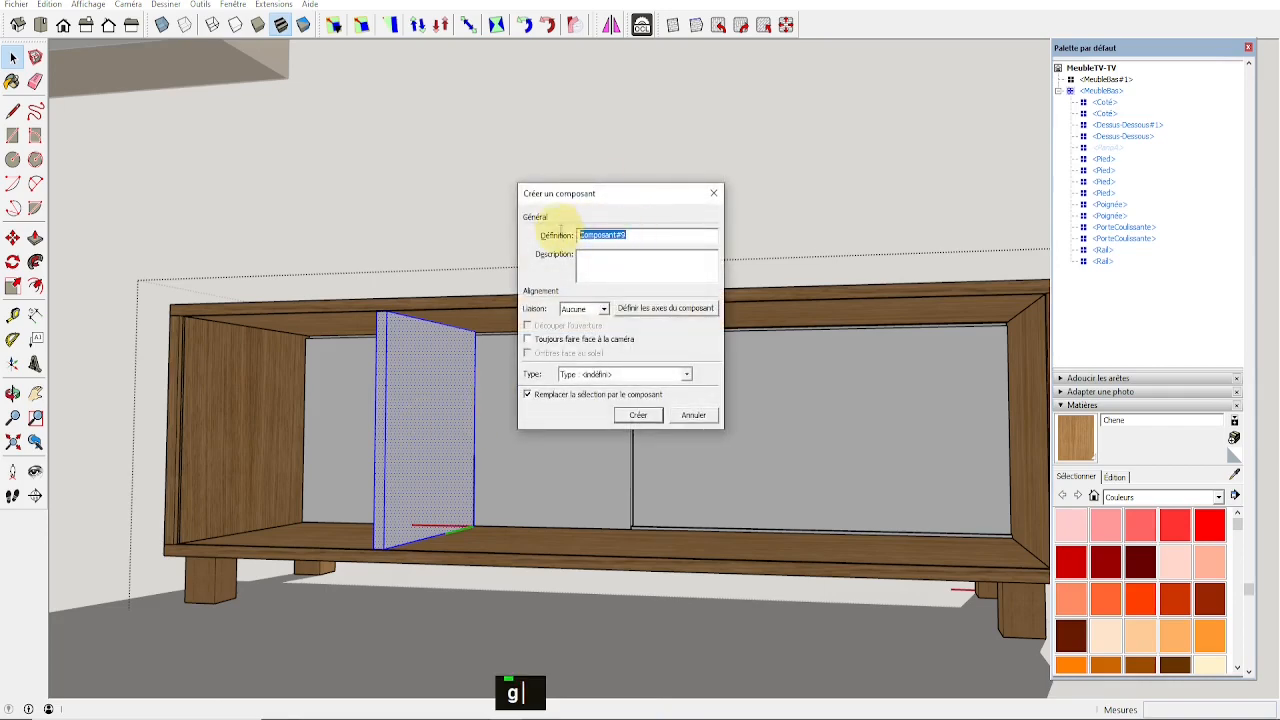
type("SepVert")
key("Return")
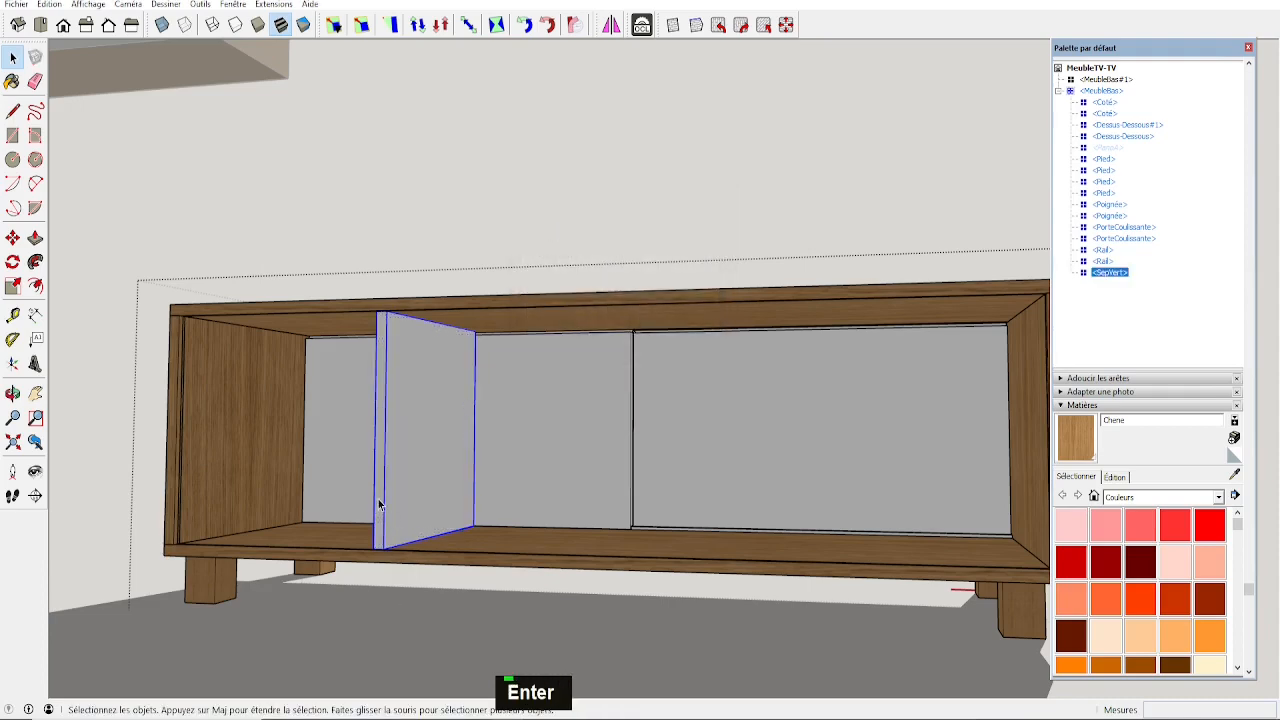
Move the SepVert divider by its bottom edge midpoint along the red axis to the middle of the bottom panel.
middle_click_drag(379, 391, 395, 565)
scroll(399, 584, "up", 3)
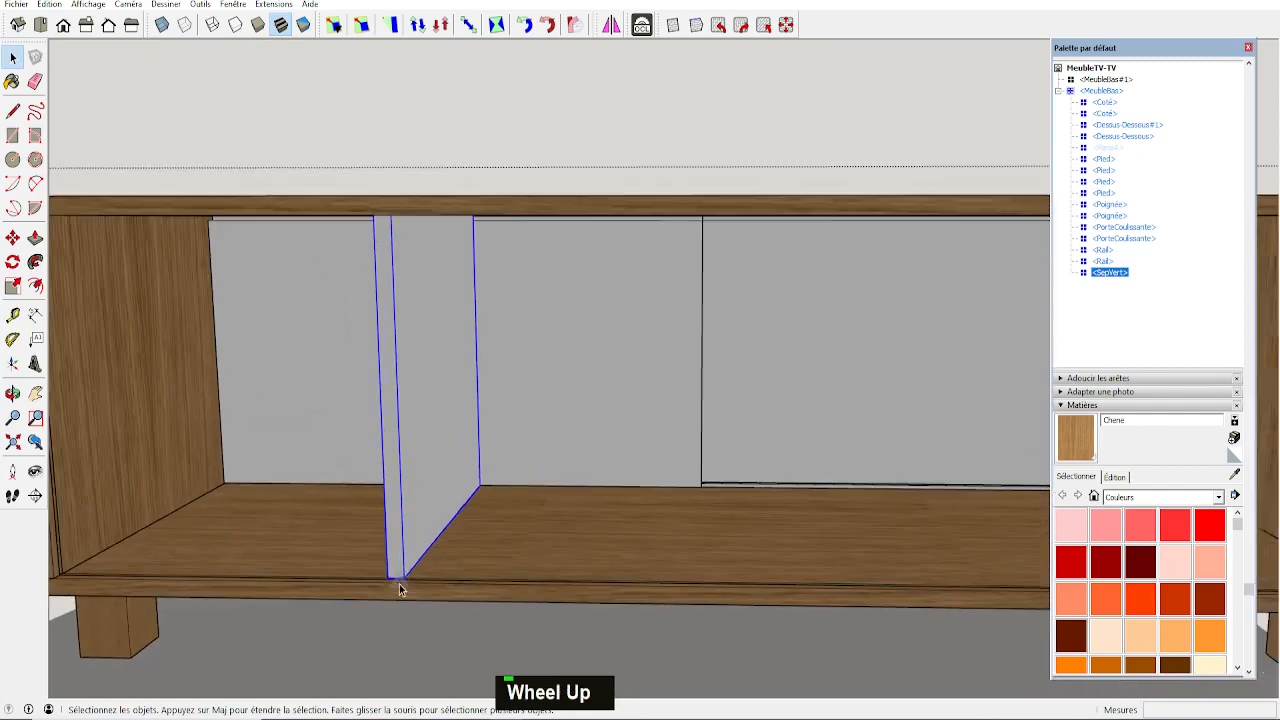
key("m")
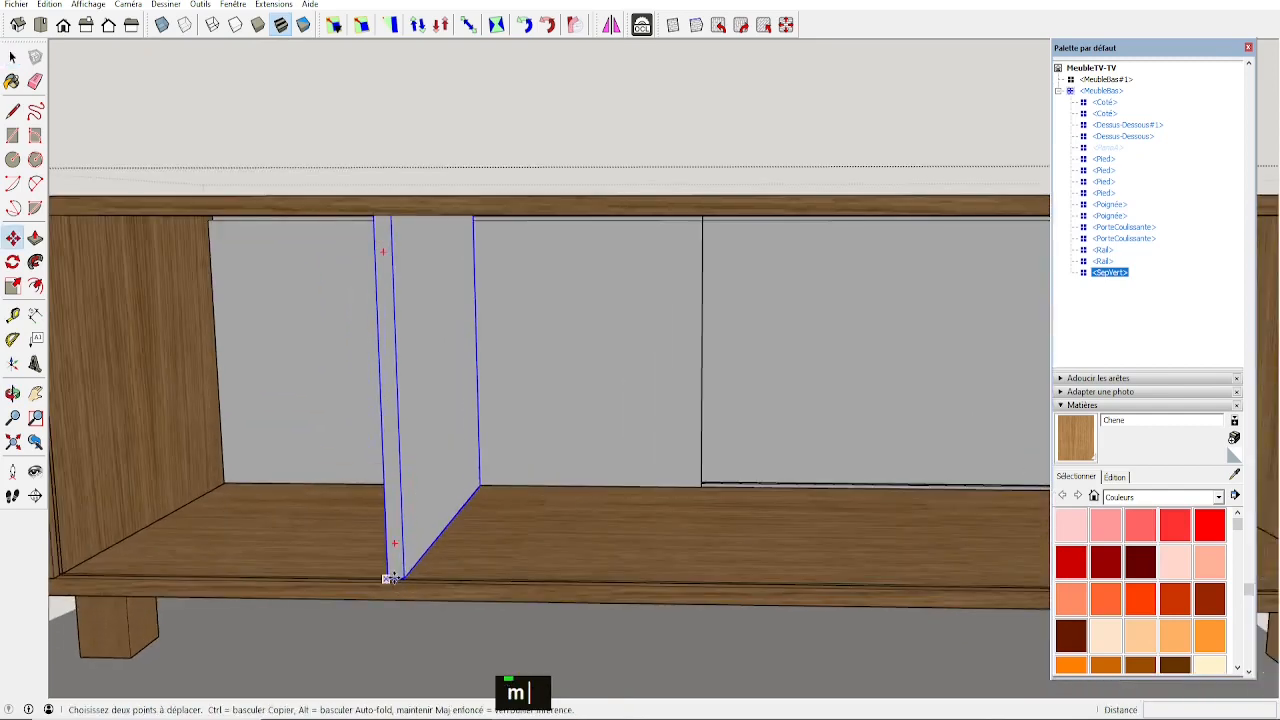
scroll(390, 578, "up", 4)
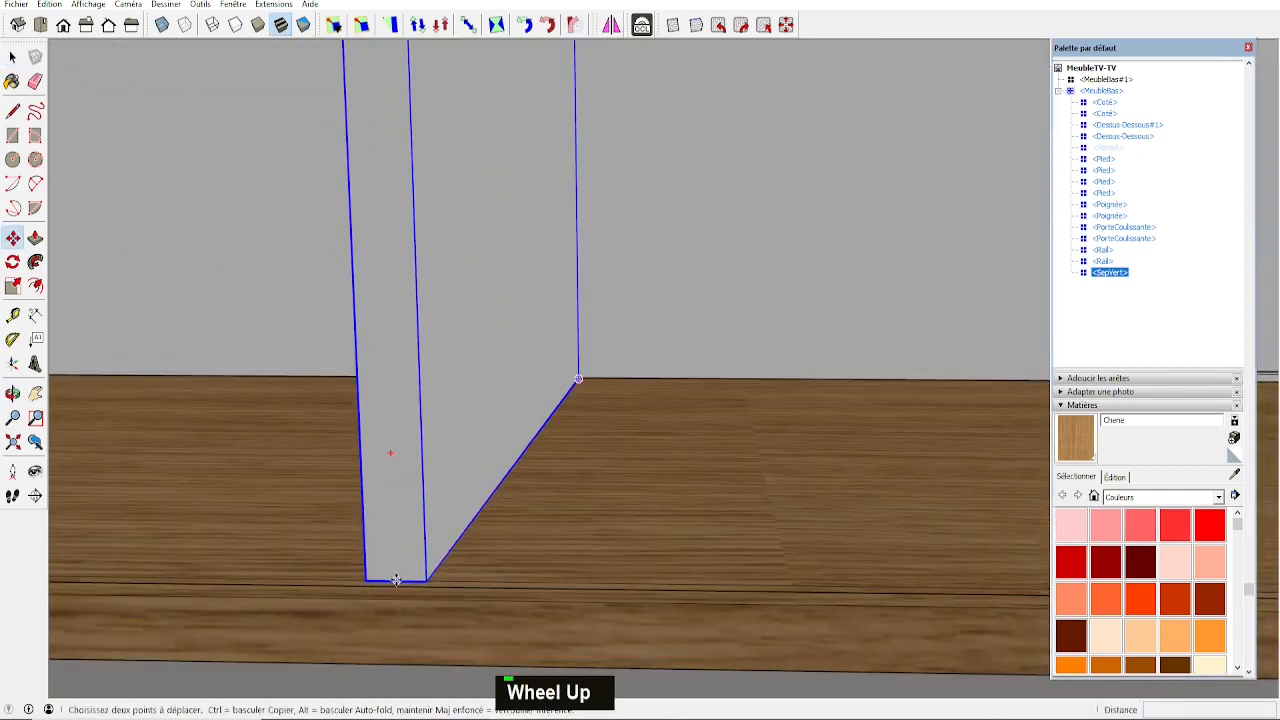
left_click(396, 580)
scroll(430, 584, "down", 5)
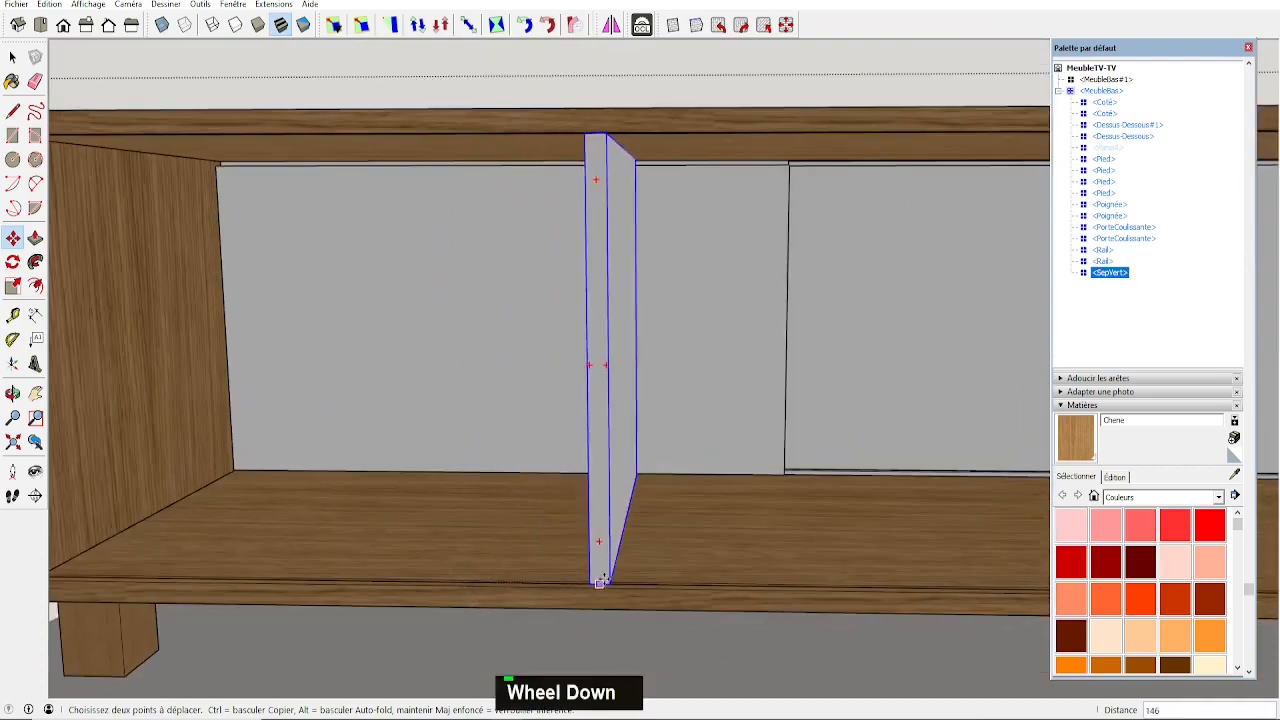
key("Right")
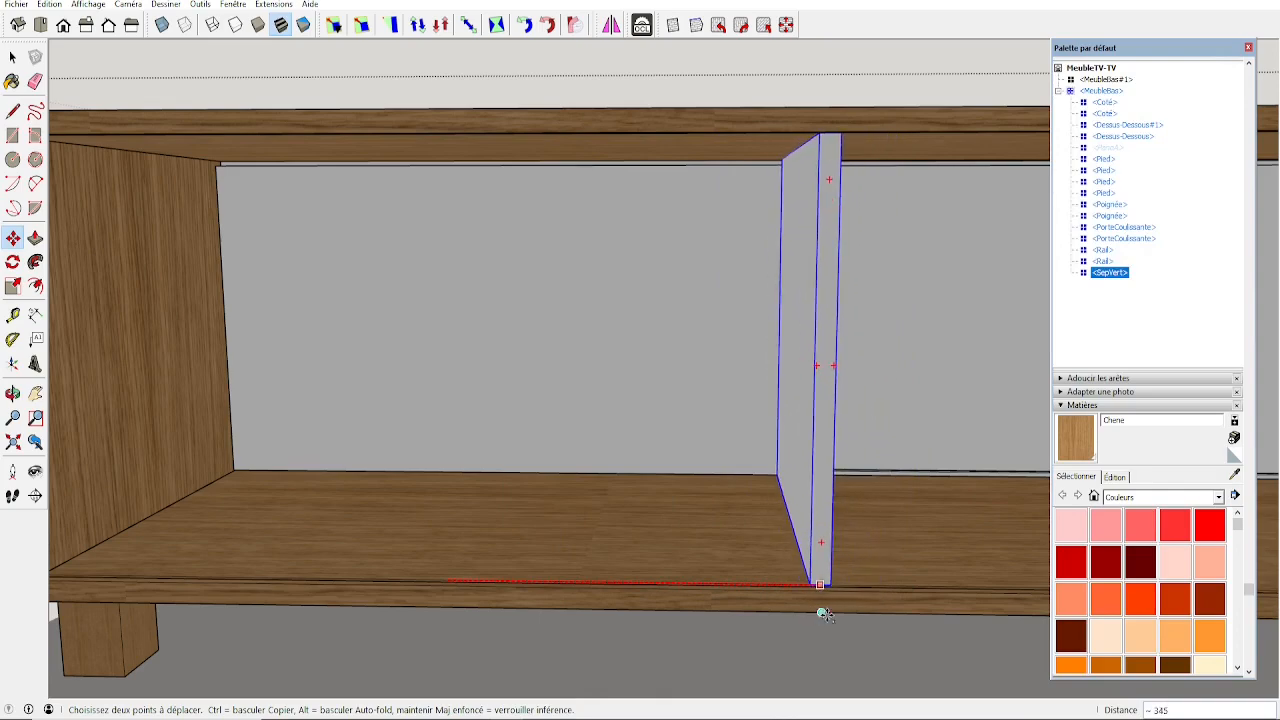
left_click(823, 614)
Open the SepVert divider for editing and hide the rest of the model.
scroll(800, 575, "down", 3)
middle_click_drag(795, 570, 705, 464)
scroll(740, 508, "up", 5)
scroll(745, 472, "down", 6)
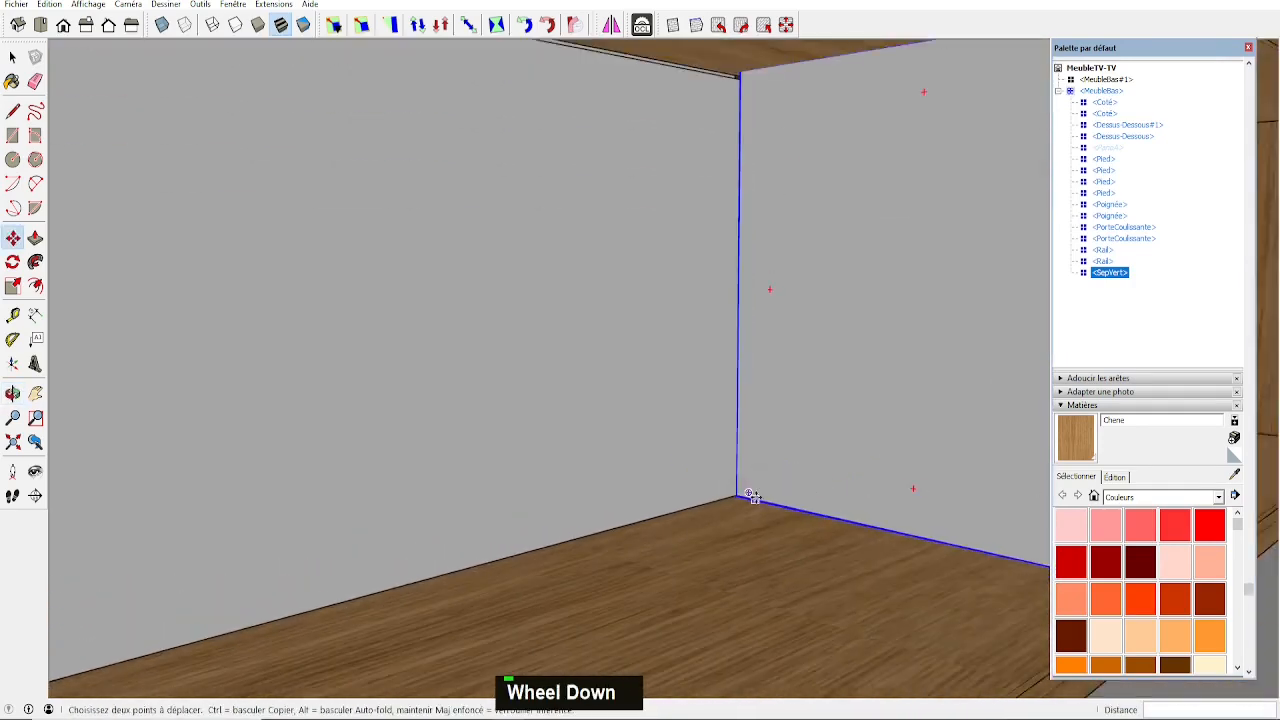
key("space")
double_click(766, 437)
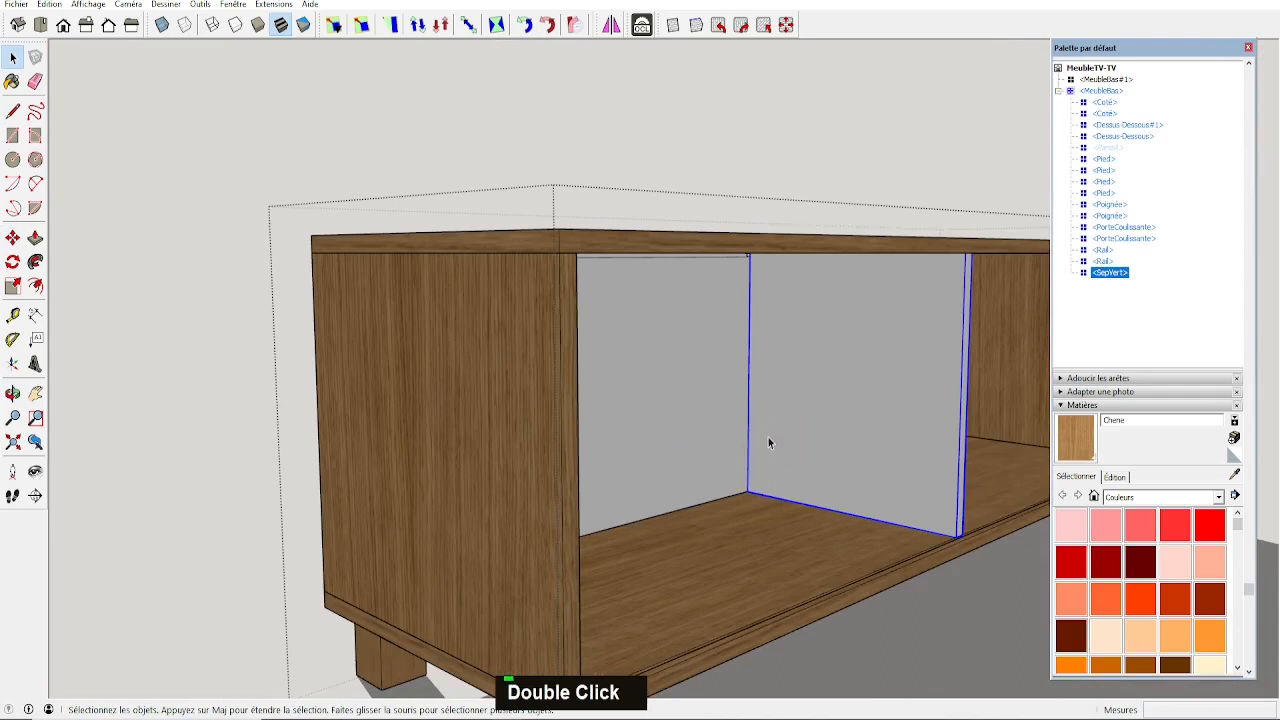
double_click(850, 407)
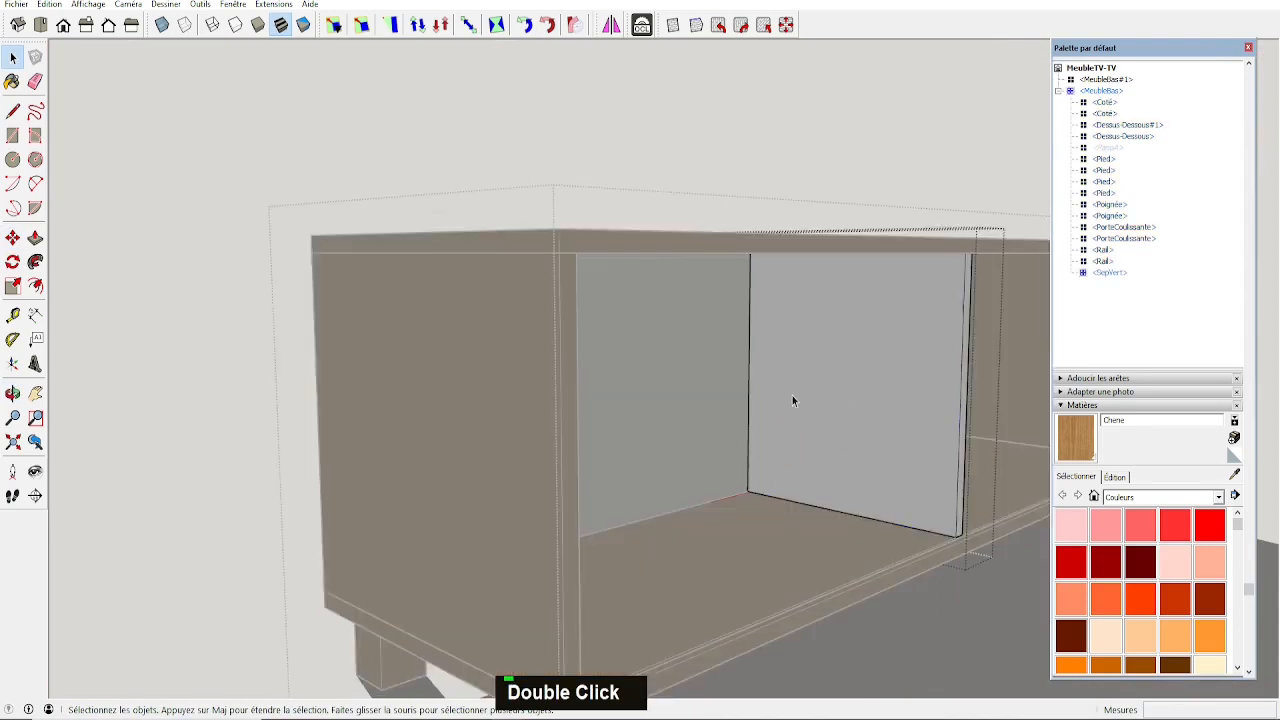
key("u")
Push the divider's narrow door-side face 5 mm back from the sliding doors and leave the component.
middle_click_drag(785, 399, 1039, 462)
middle_click_drag(604, 300, 935, 418)
scroll(848, 365, "up", 4)
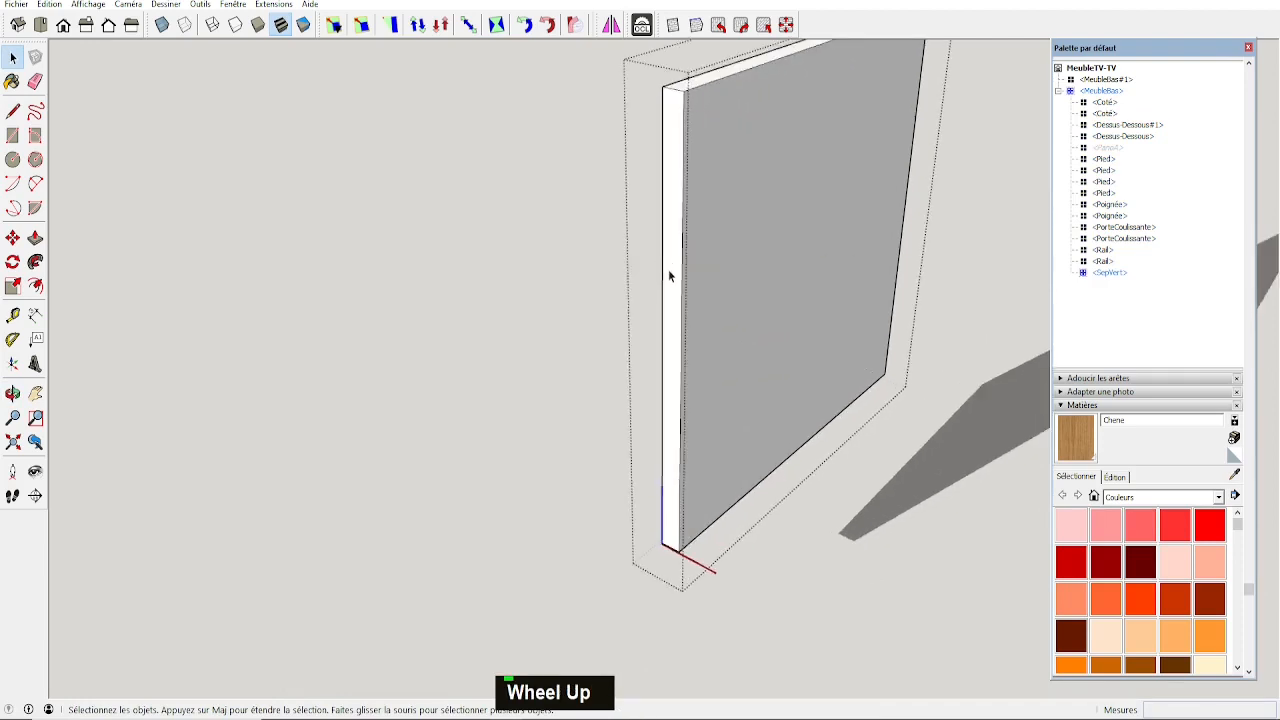
key("p")
left_click_drag(666, 286, 685, 283)
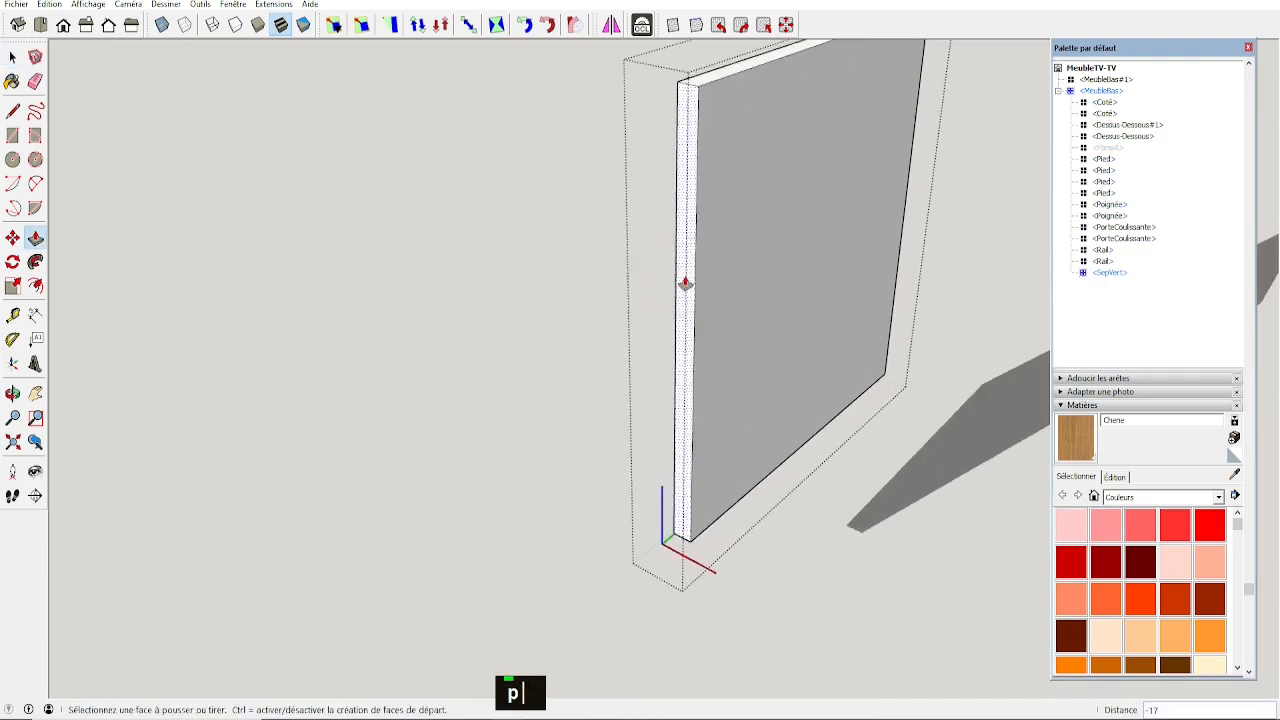
key("Return")
type("5")
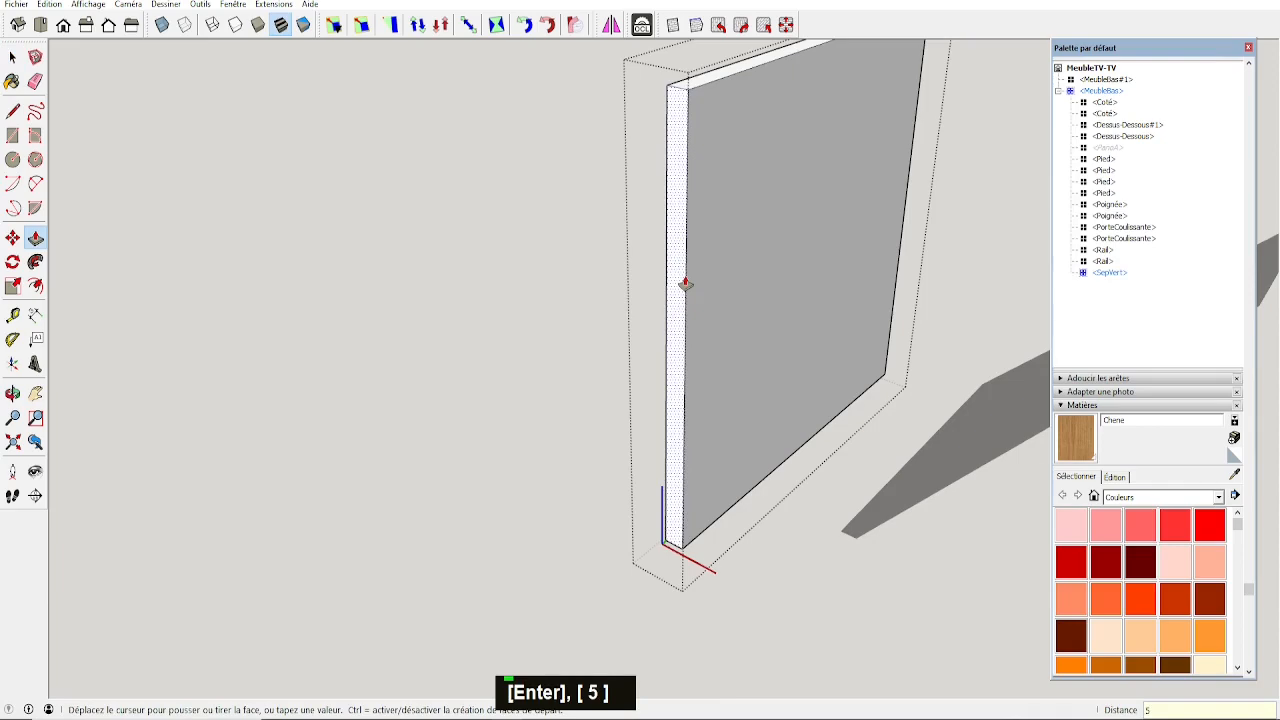
key("space")
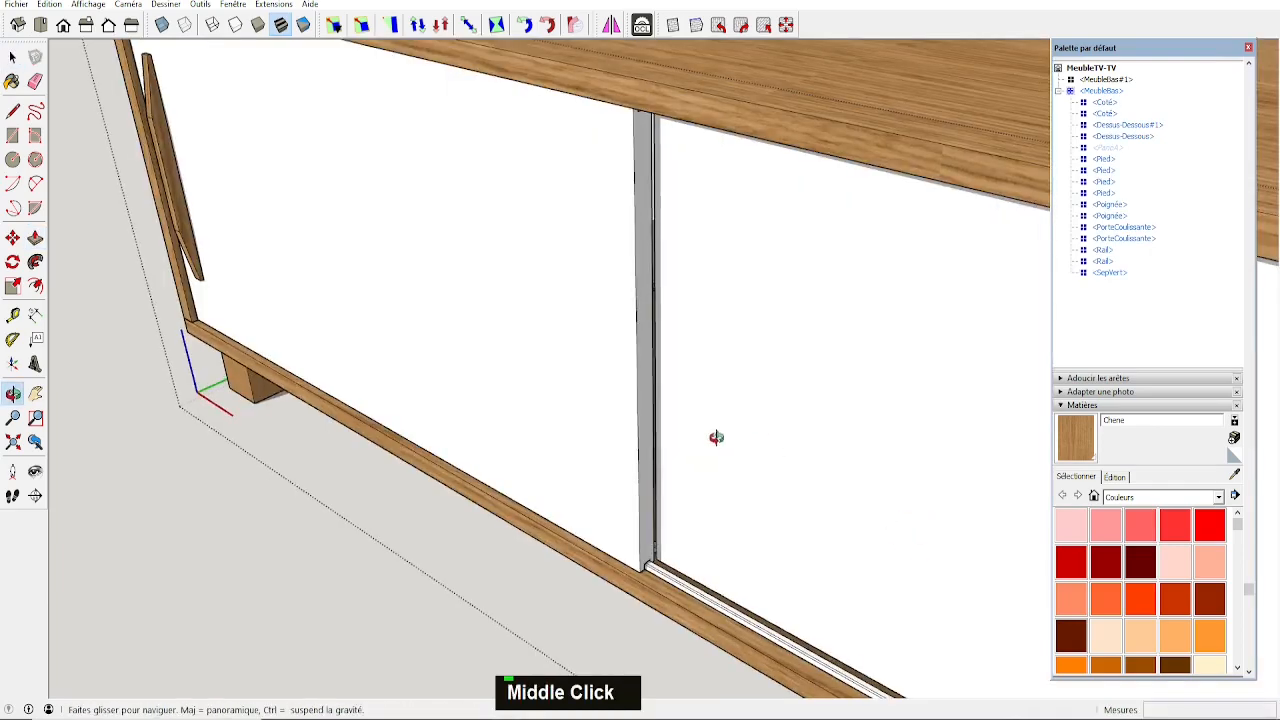
Sample the Chene material from the cabinet's side panel and paint the SepVert divider with it.
middle_click_drag(717, 437, 567, 283)
scroll(388, 310, "down", 5)
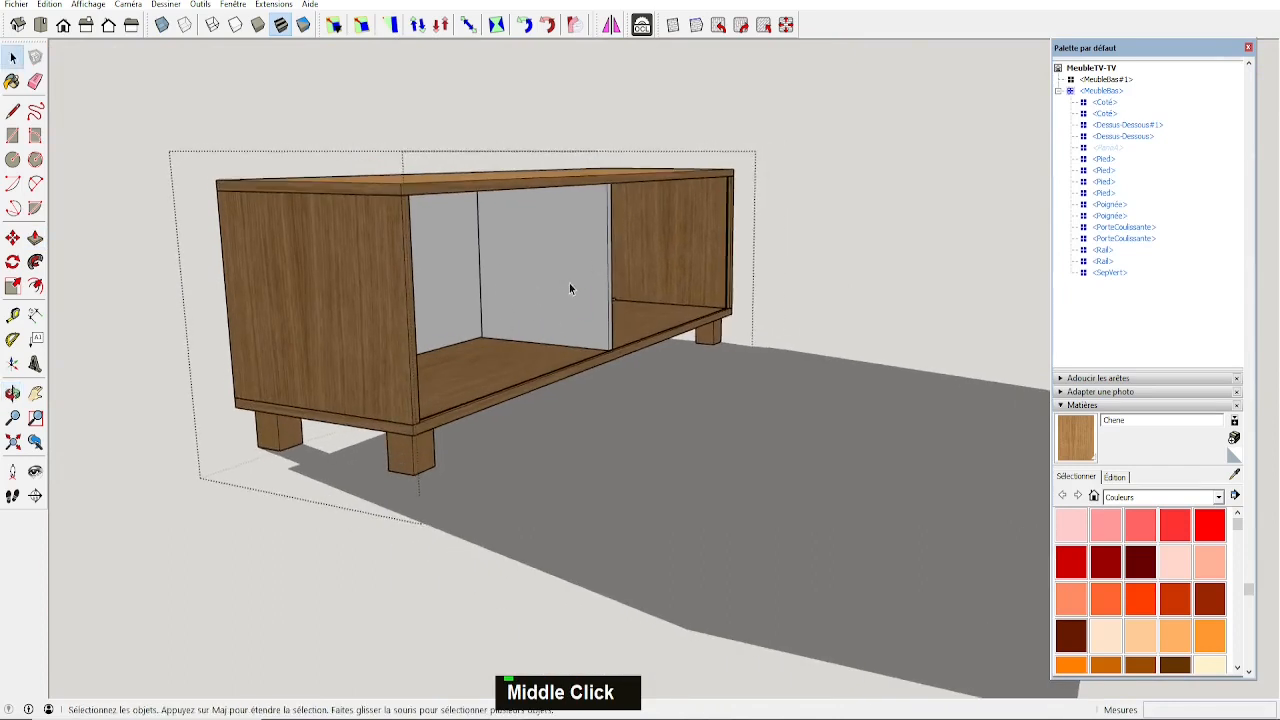
key("b")
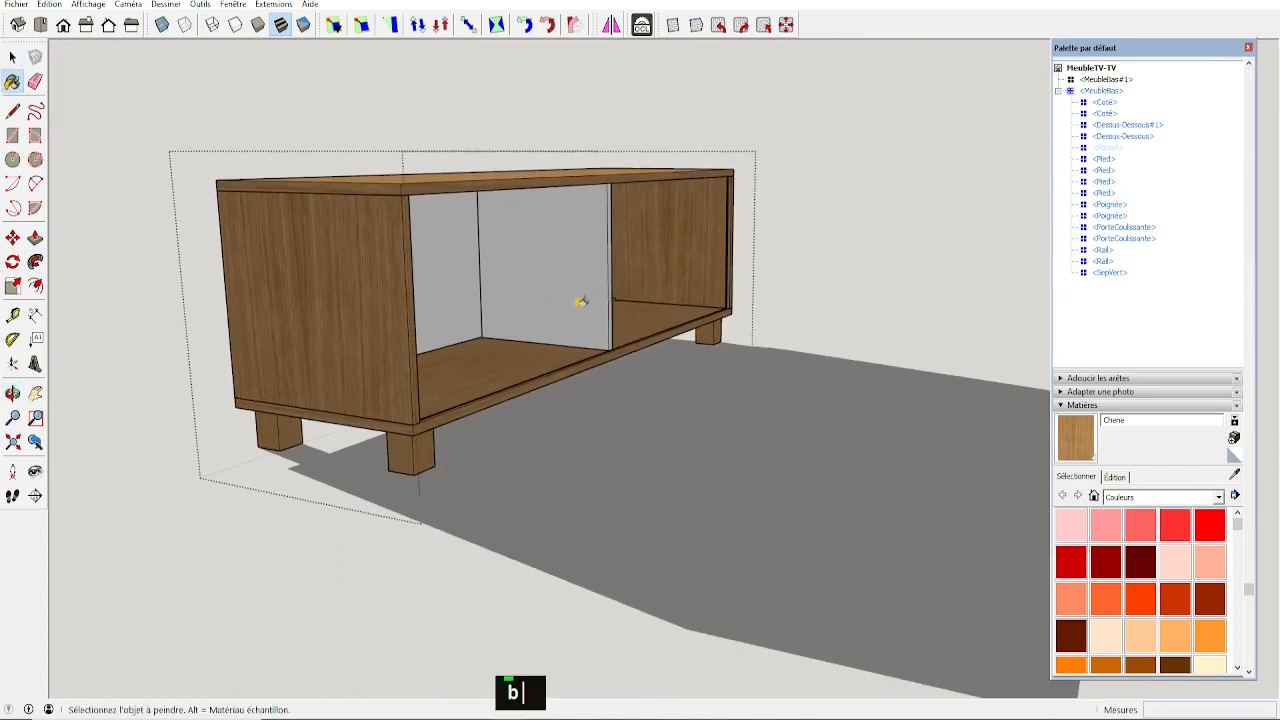
left_click(384, 292, "alt")
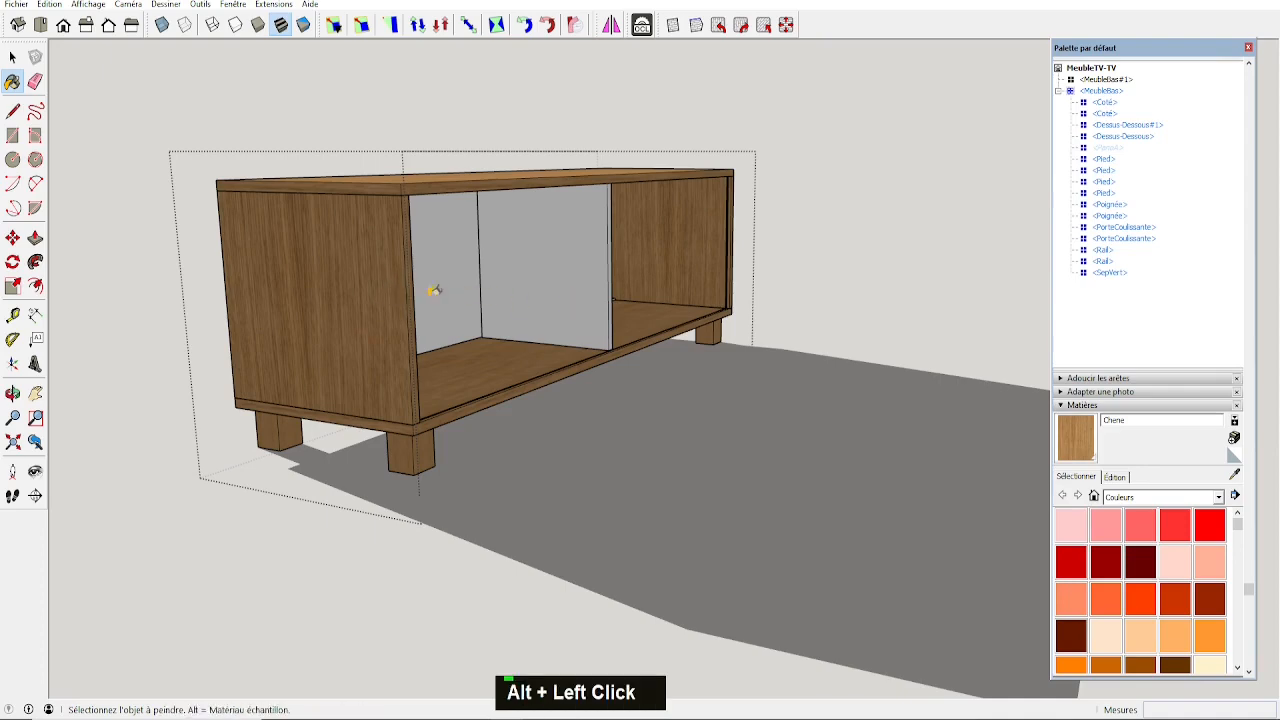
left_click(547, 265)
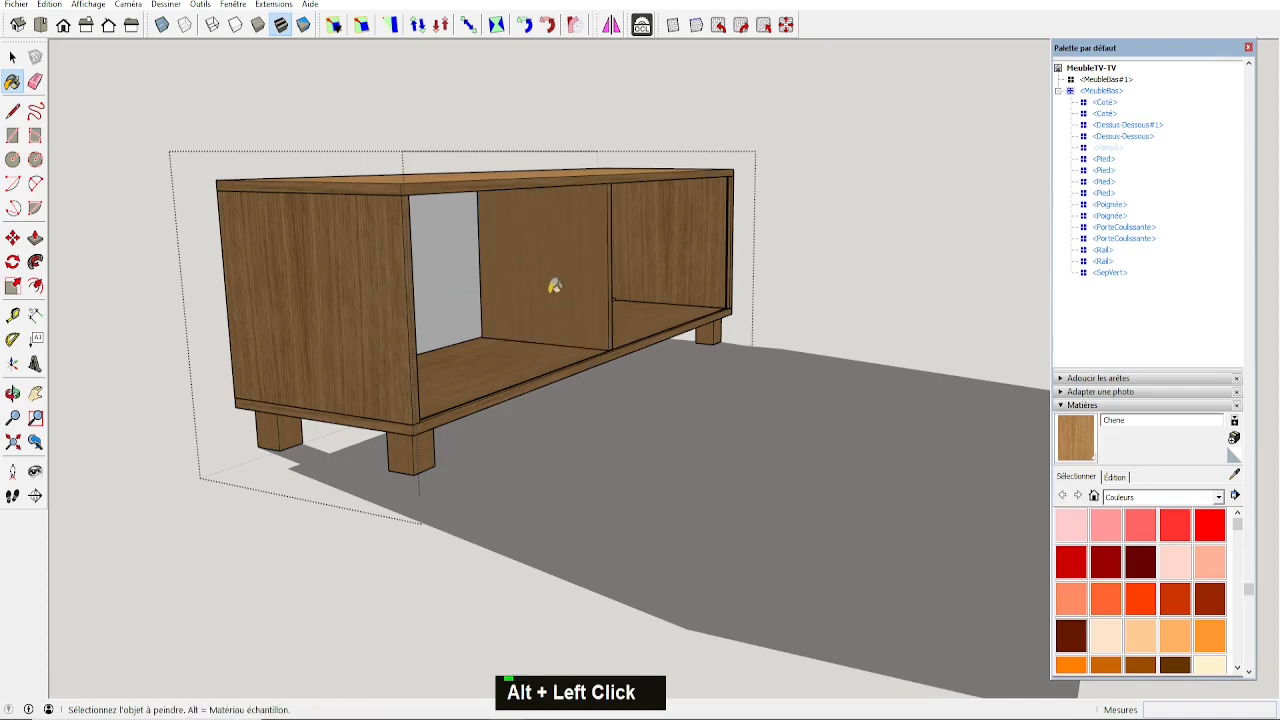
Unhide the PanoA back panel of the MeubleBas cabinet.
mouse_move(554, 286)
middle_mouse_down()
mouse_move(728, 497)
mouse_move(676, 540)
middle_mouse_up()
key("space")
middle_click_drag(634, 487, 209, 449)
scroll(628, 416, "up", 4)
scroll(628, 416, "down", 5)
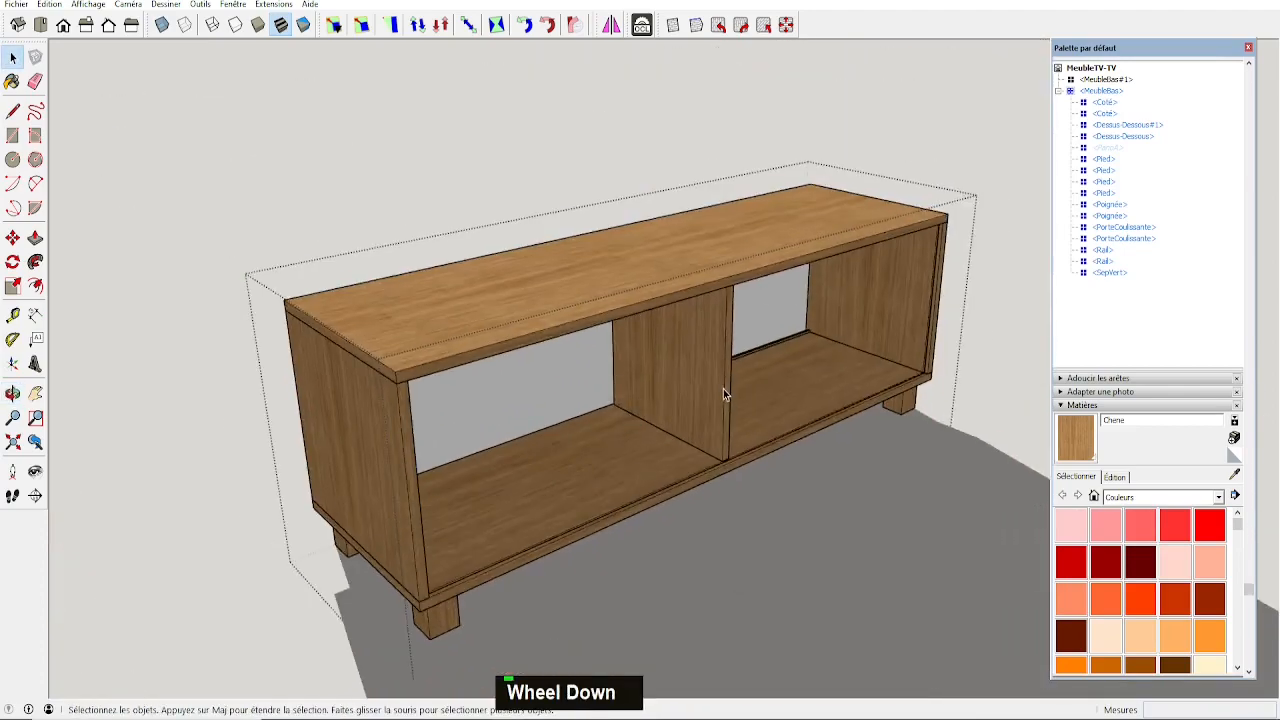
key("alt+r")
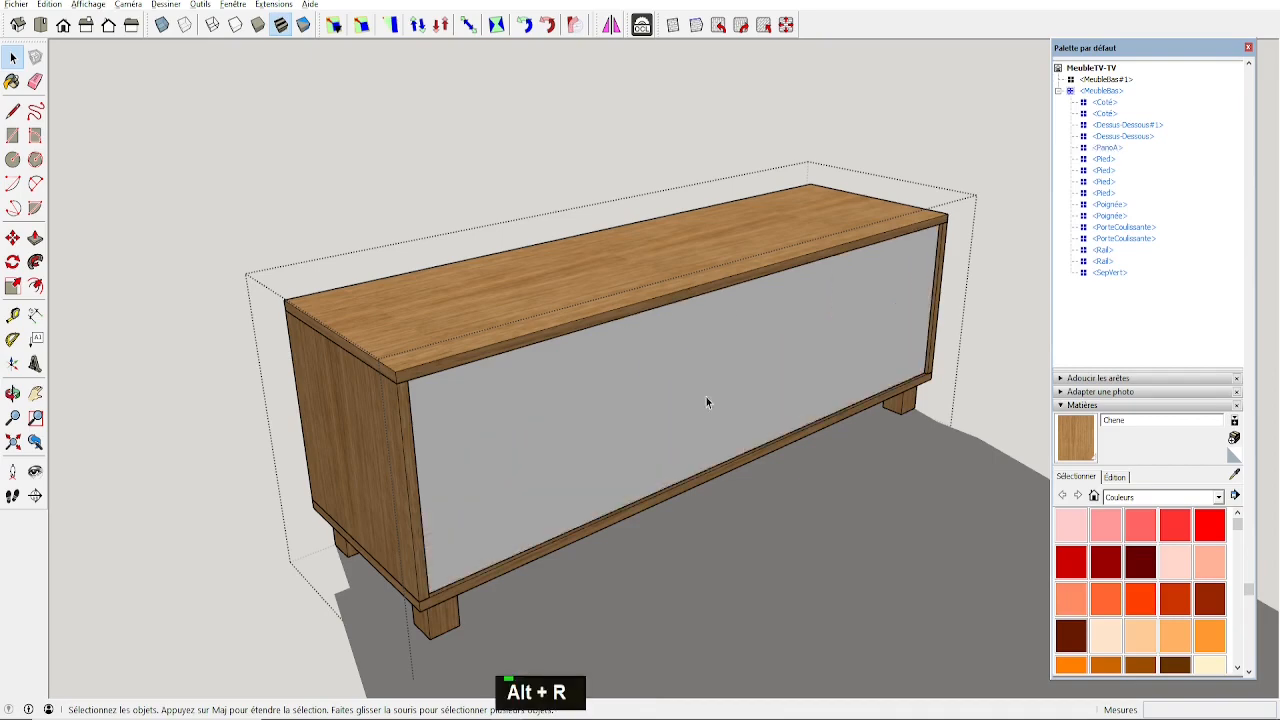
Hide both PorteCoulissante sliding doors on the front of the cabinet.
scroll(568, 410, "down", 2)
middle_click_drag(868, 407, 800, 437)
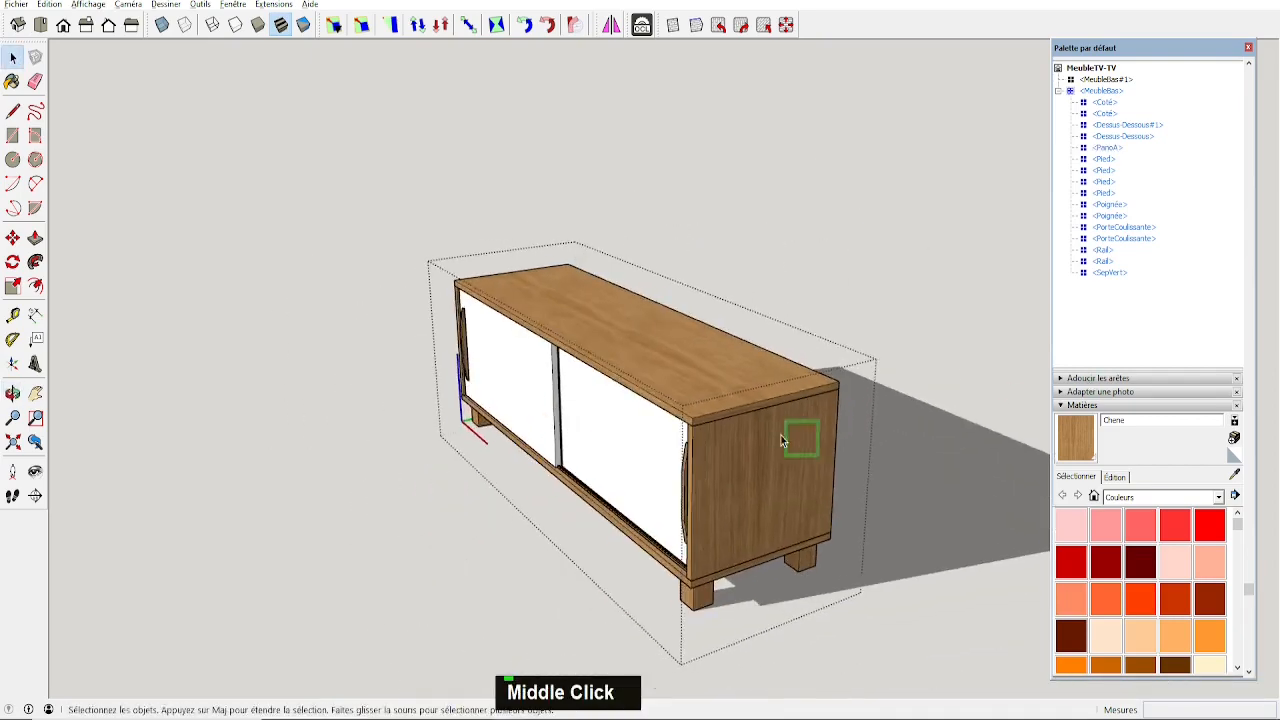
scroll(895, 443, "down", 2)
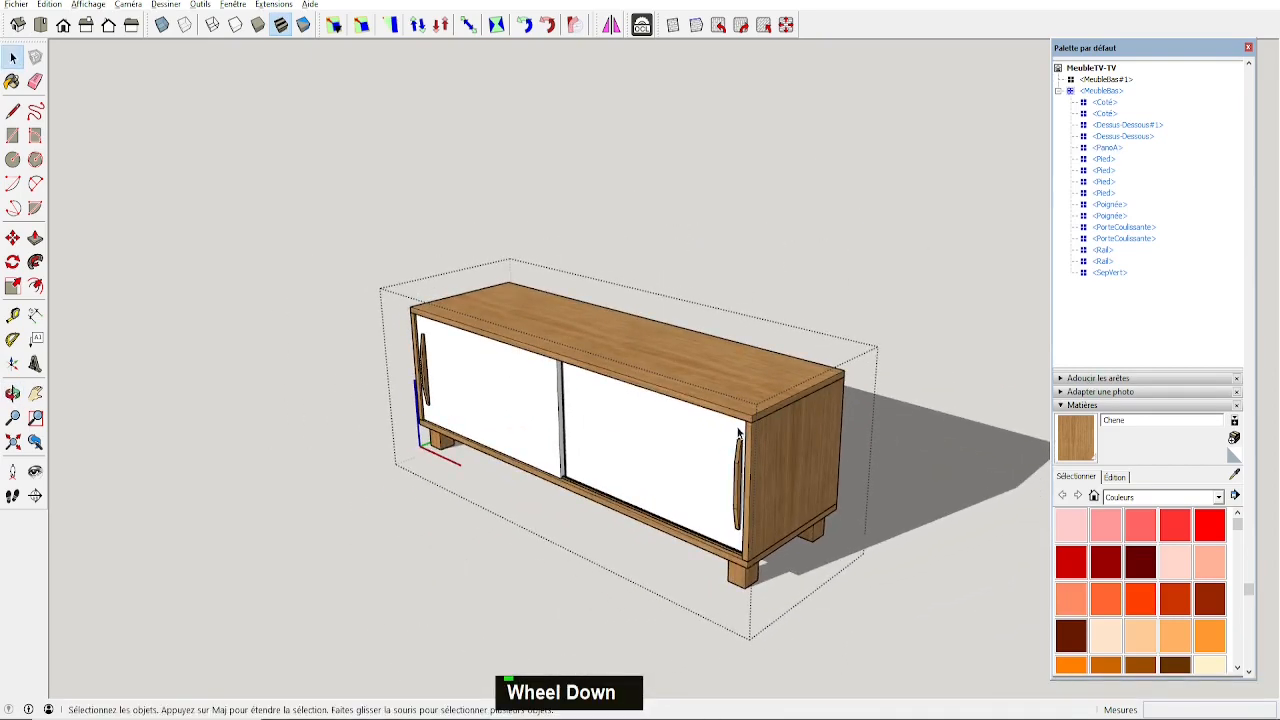
middle_click_drag(893, 437, 806, 400)
scroll(804, 398, "down", 1)
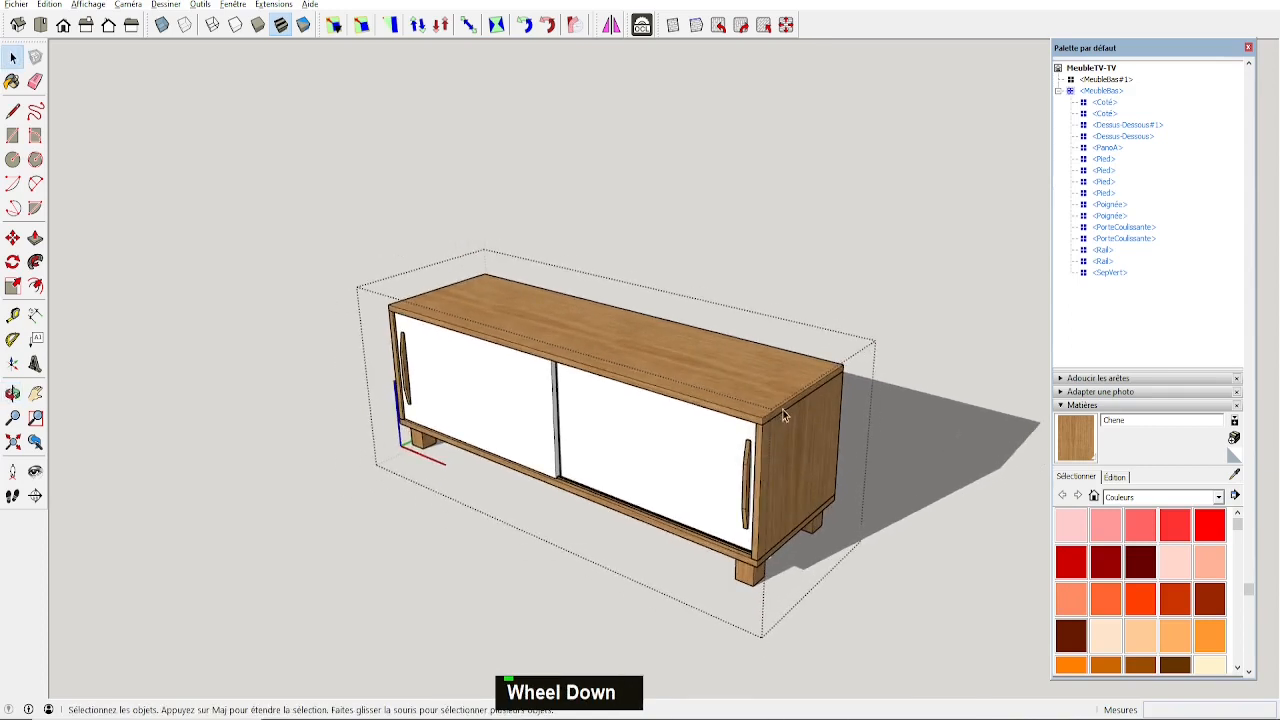
middle_click_drag(708, 418, 585, 428)
key("space")
left_click(582, 428)
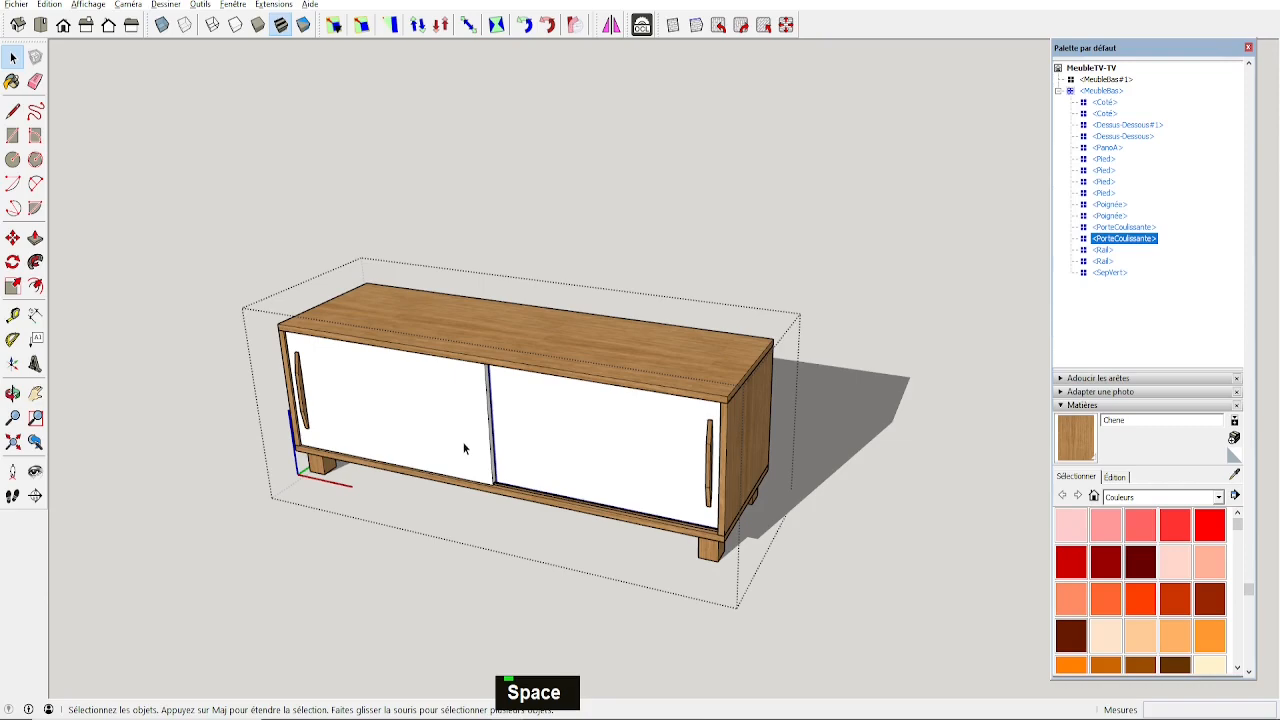
left_click(464, 448, "ctrl")
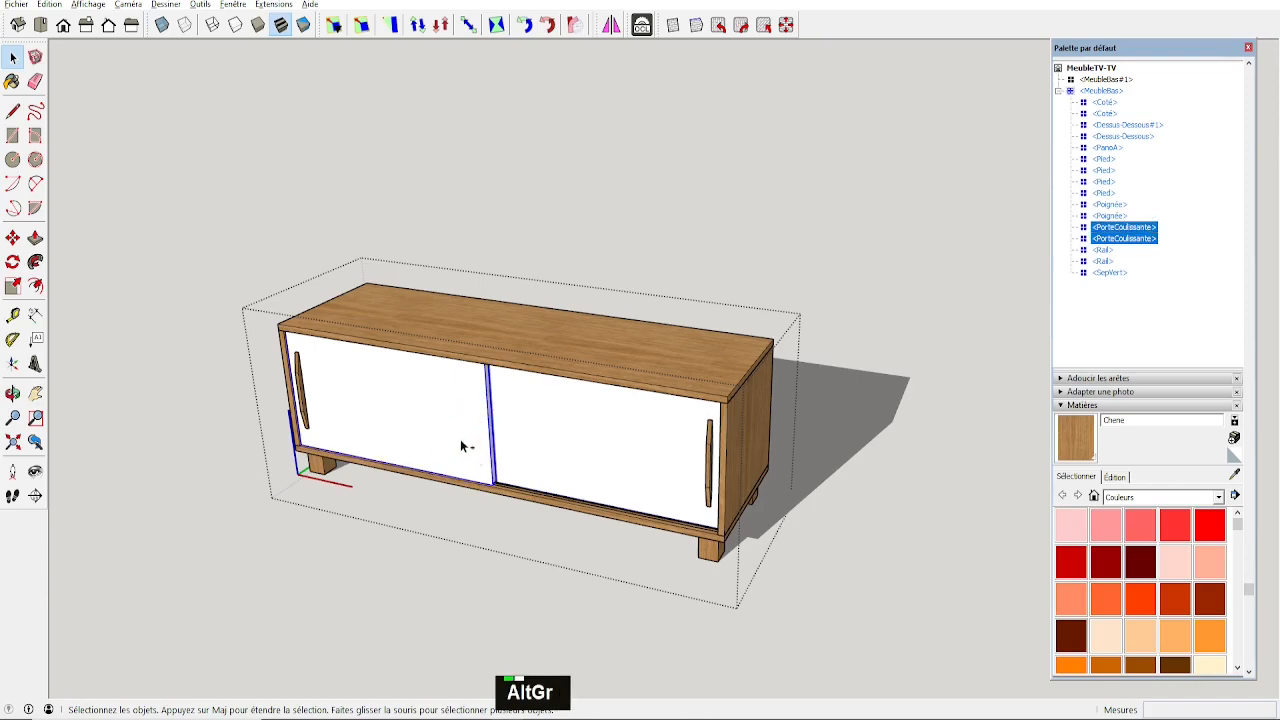
key("ctrl+alt+m")
Try to place size 20 Lamelles joints along the upper edge of the side panel's outer face.
middle_click_drag(513, 441, 474, 353)
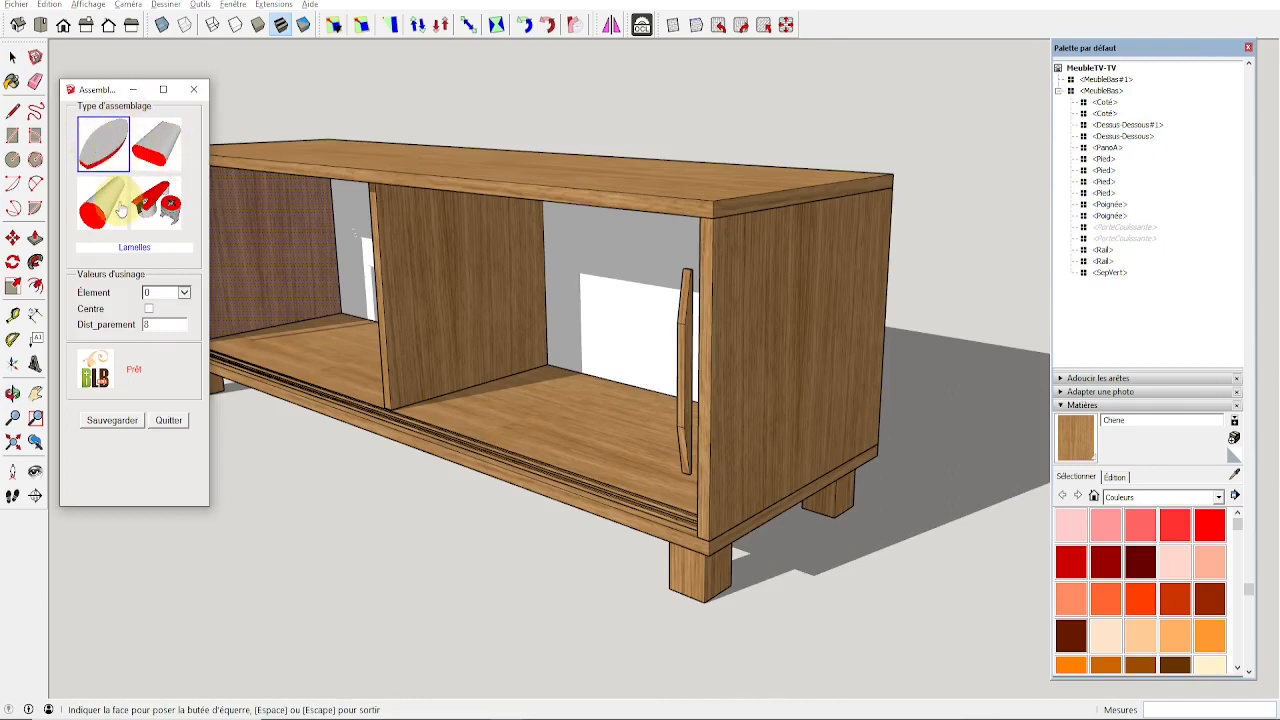
left_click(184, 293)
left_click(160, 327)
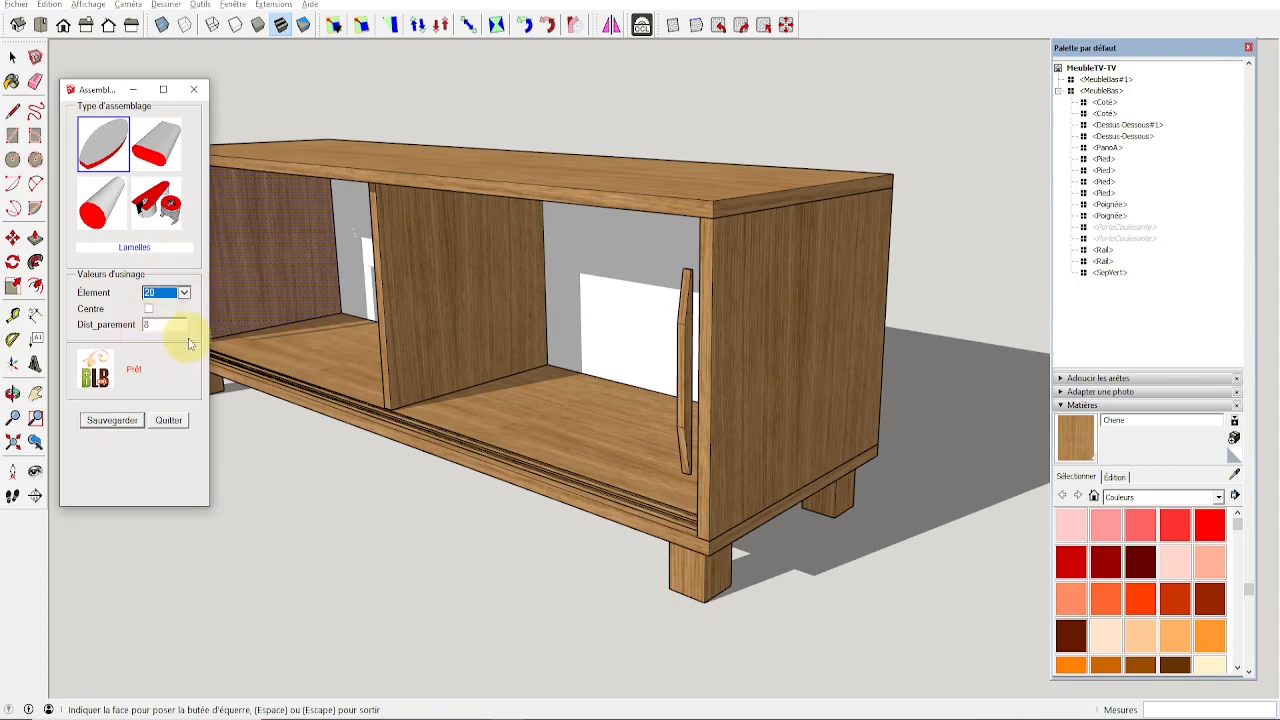
left_click(112, 420)
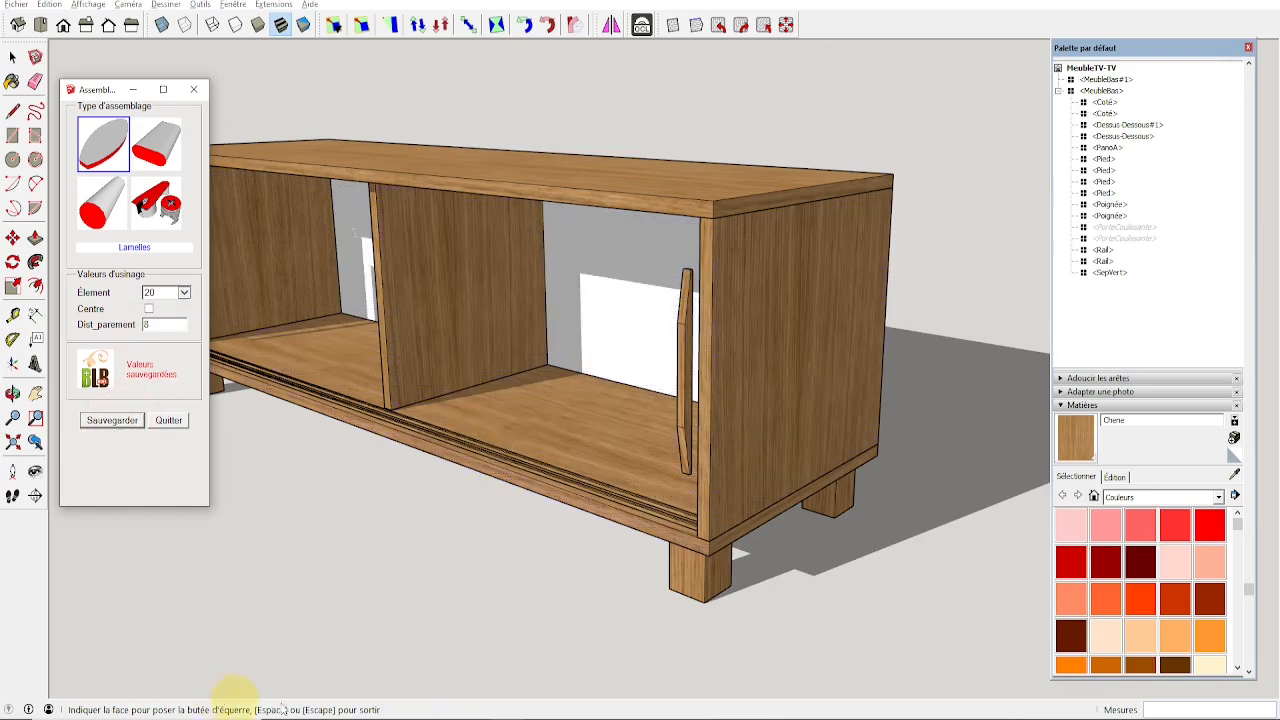
left_click(778, 241)
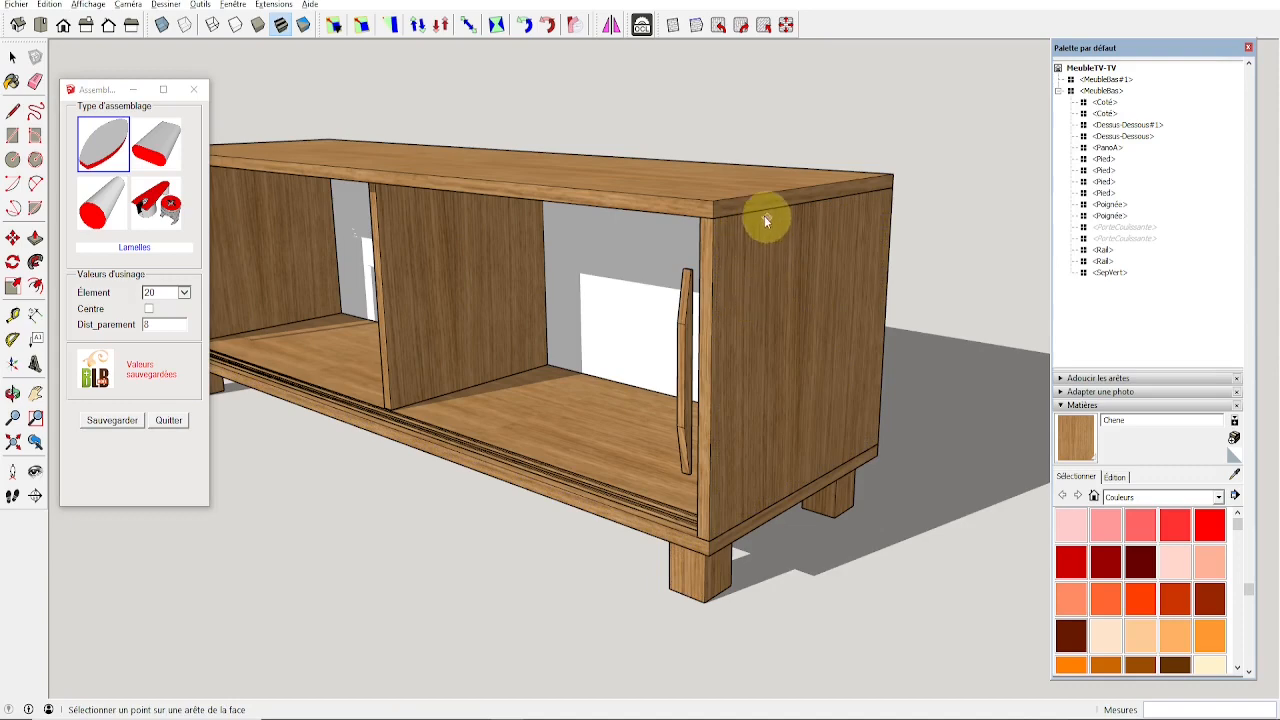
left_click(740, 213)
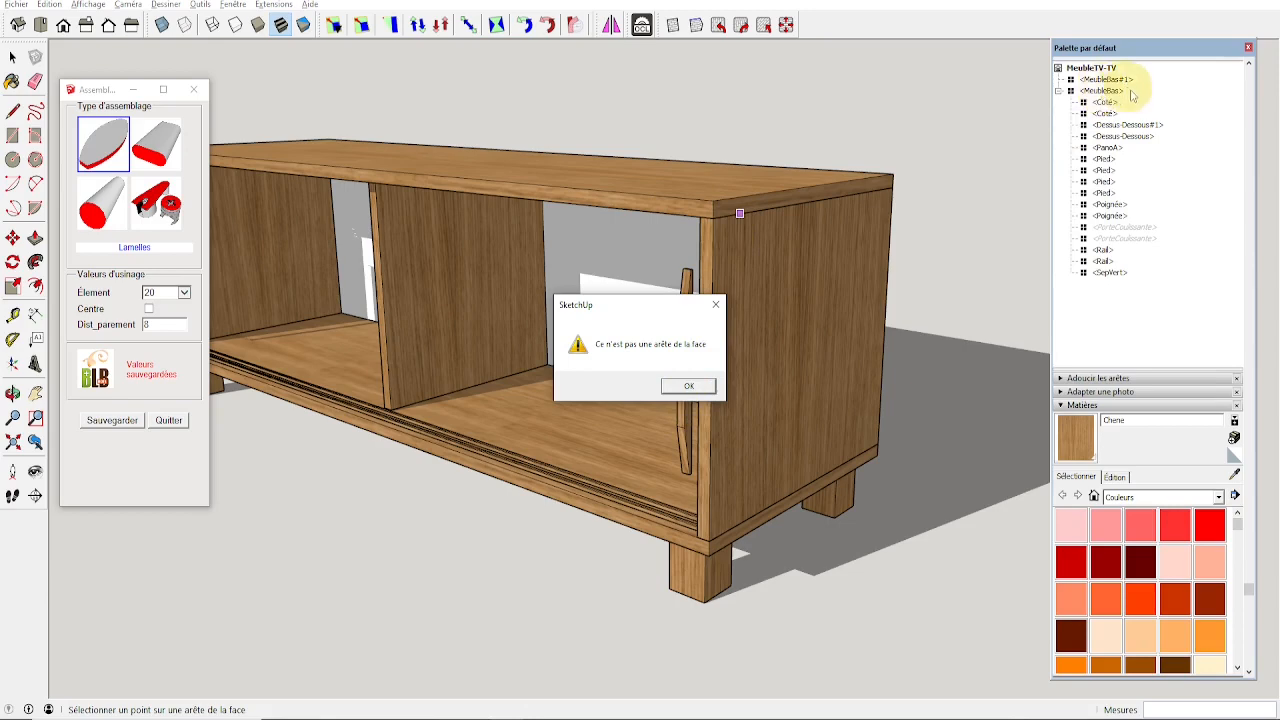
left_click(690, 384)
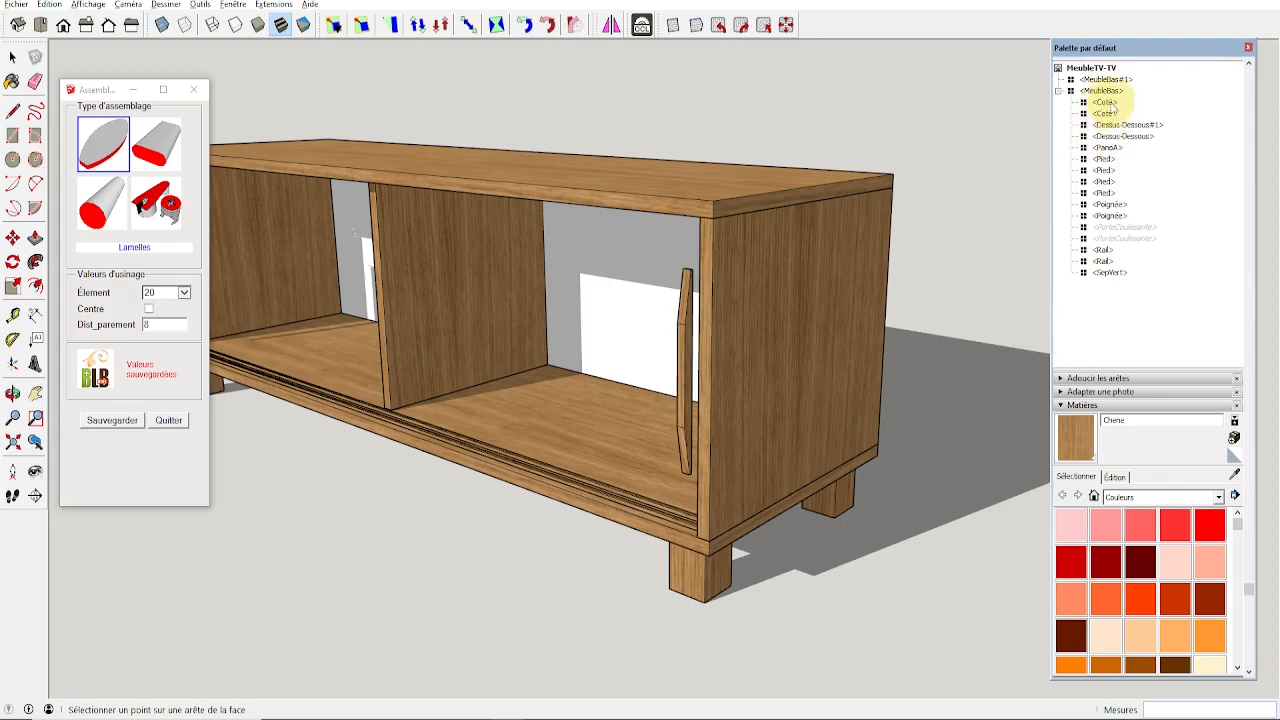
Move both Coté panels, both Dessus-Dessous panels and the SepVert divider out of MeubleBas to the model's top level.
left_click(1106, 103)
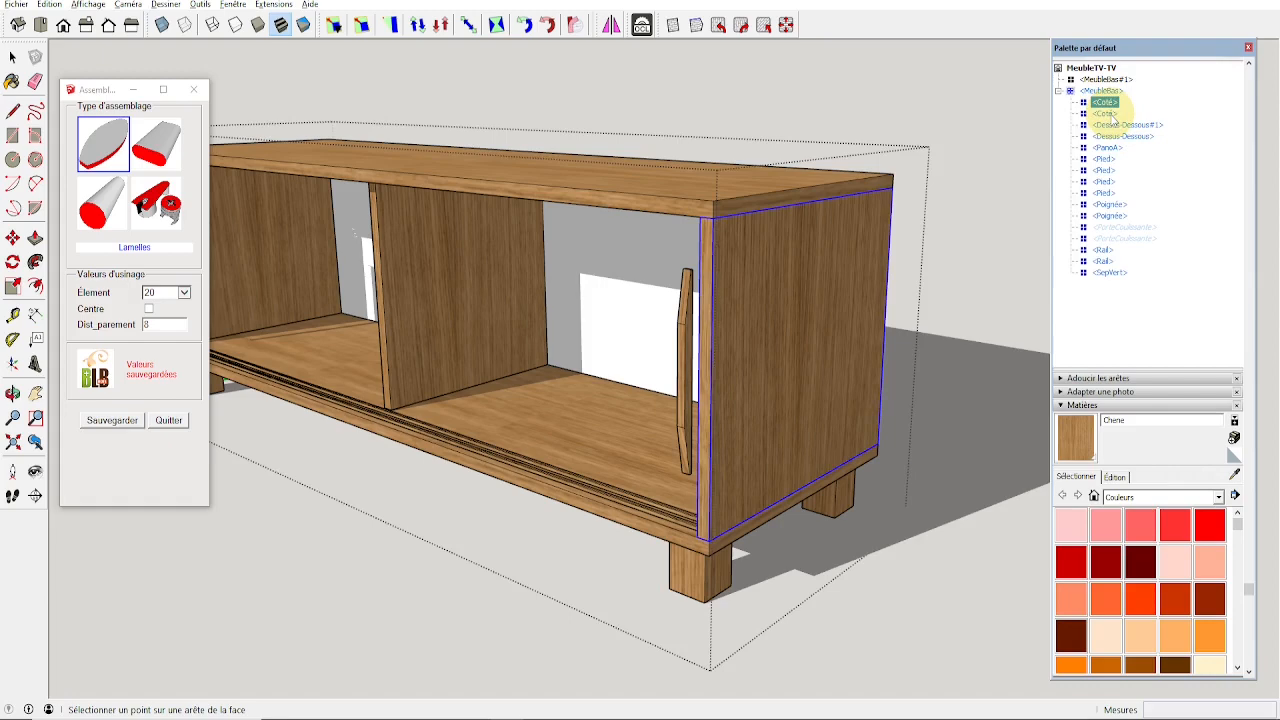
key("ctrl")
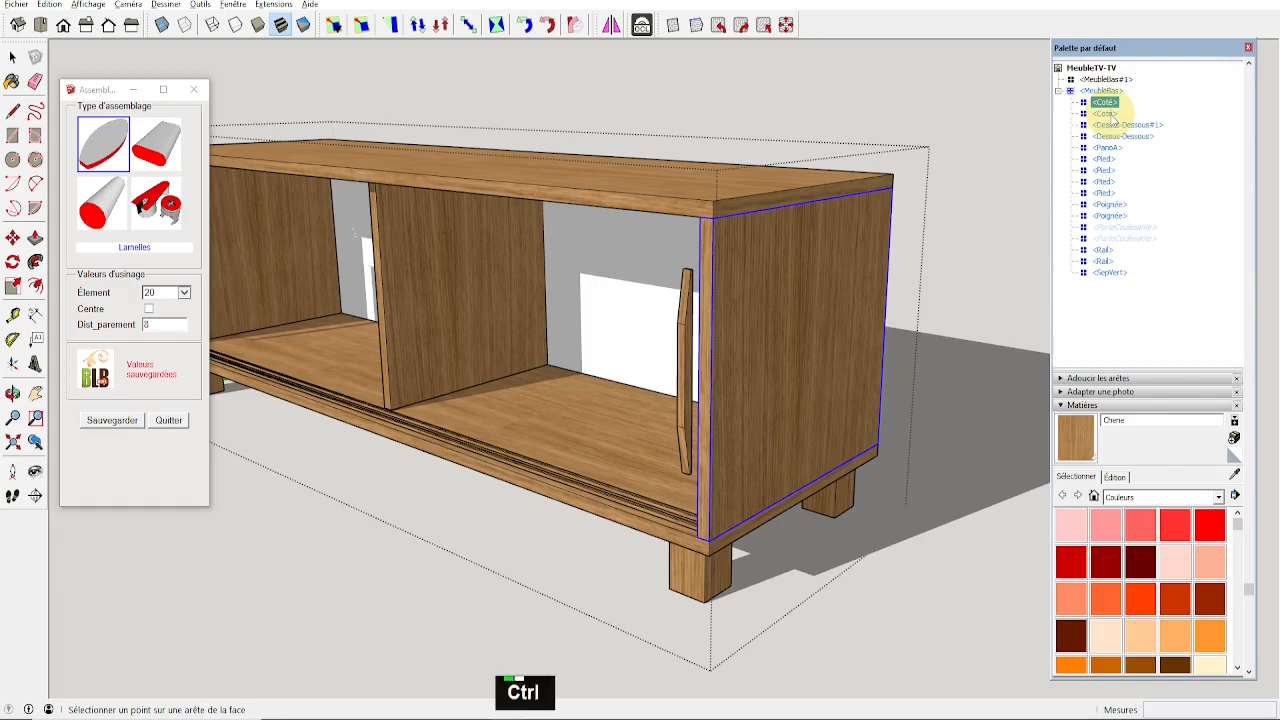
left_click(1108, 114, "ctrl")
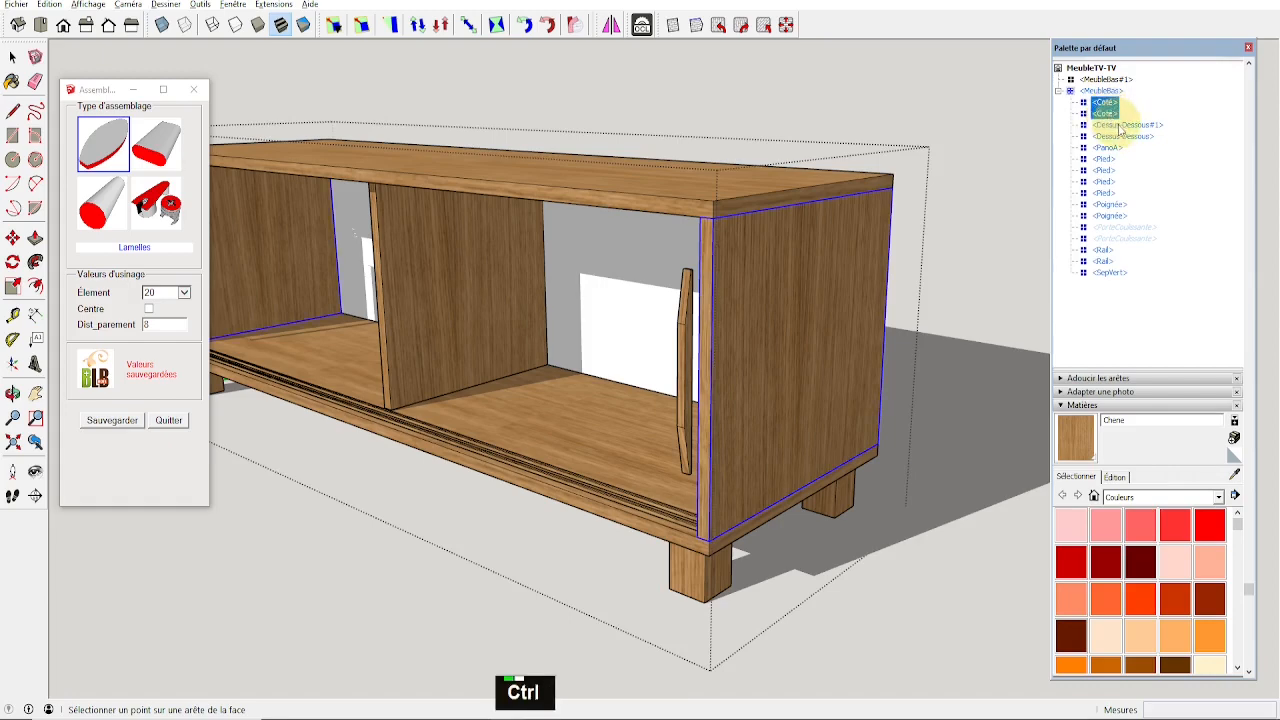
left_click(1120, 125, "ctrl")
left_click(1125, 136, "ctrl")
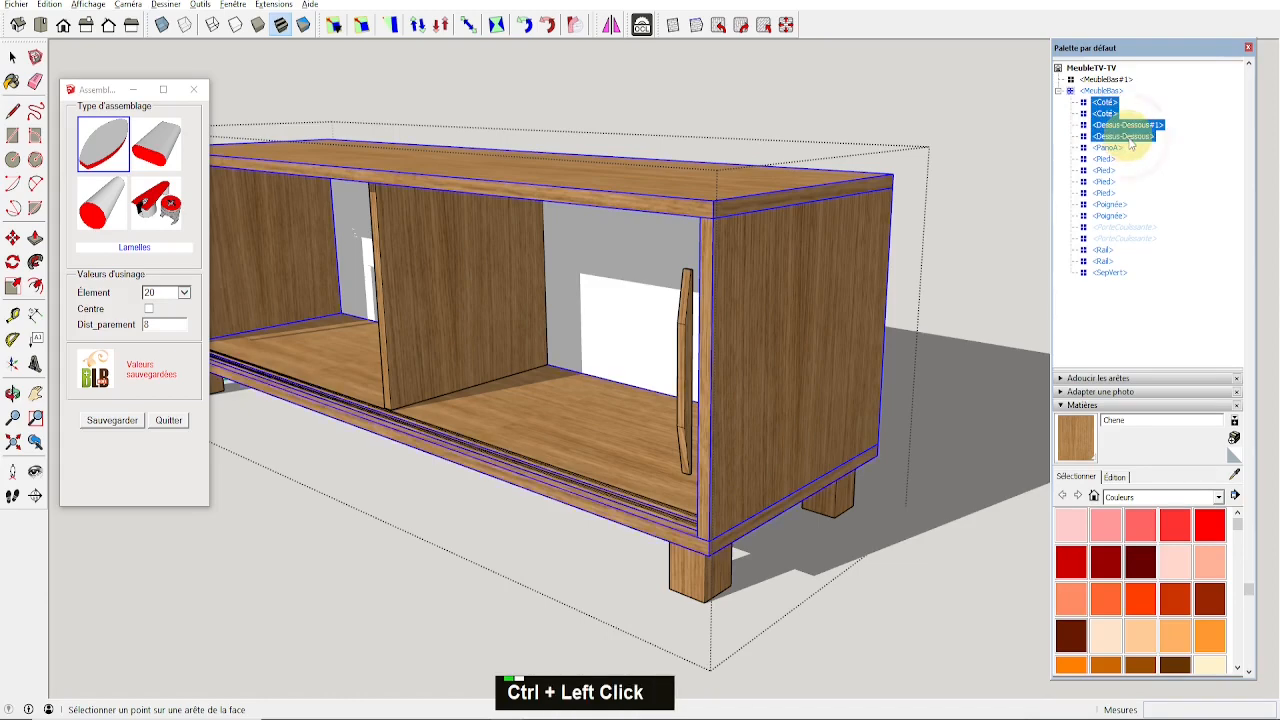
left_click(1110, 272, "ctrl")
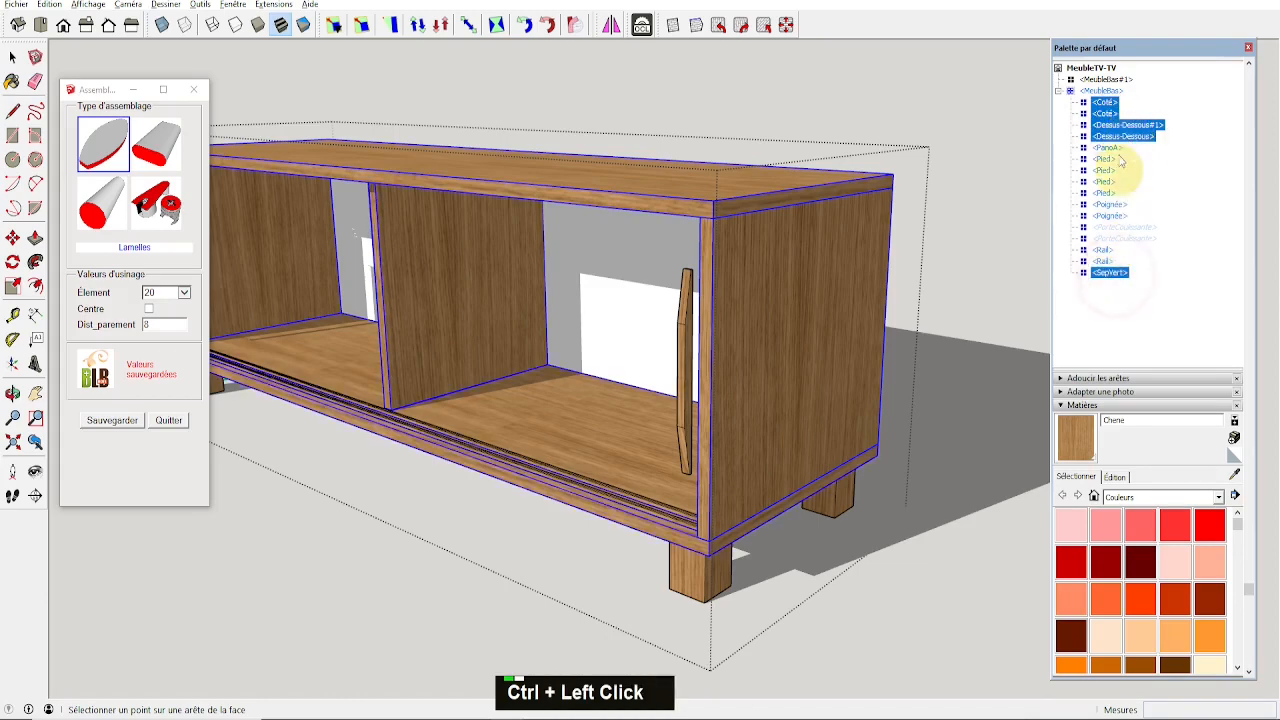
left_click(1106, 106, "ctrl")
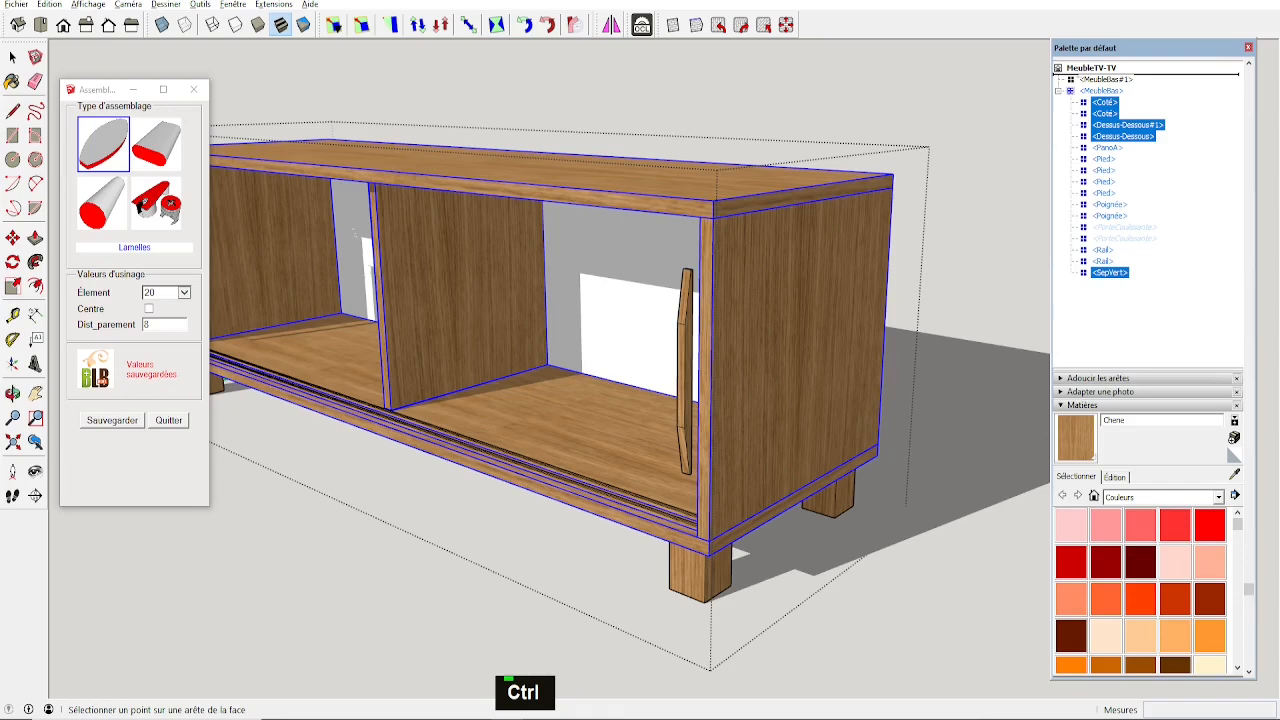
left_click_drag(1105, 106, 1100, 73)
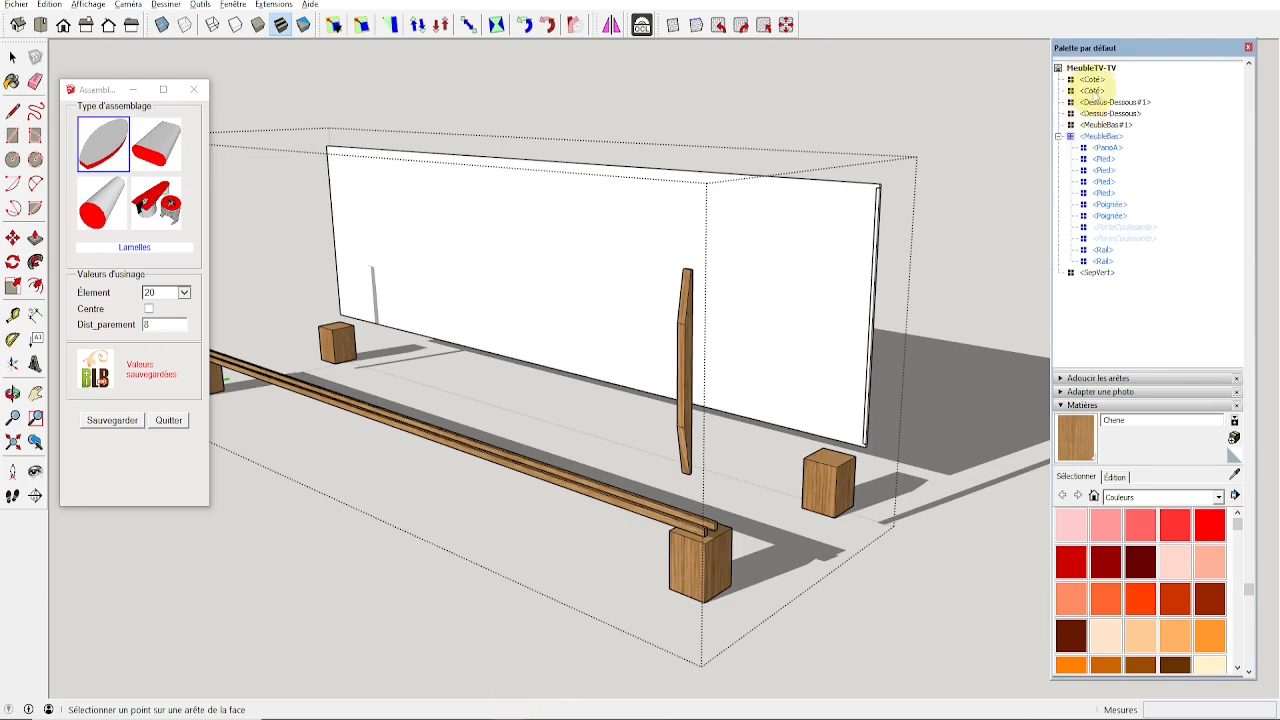
key("space")
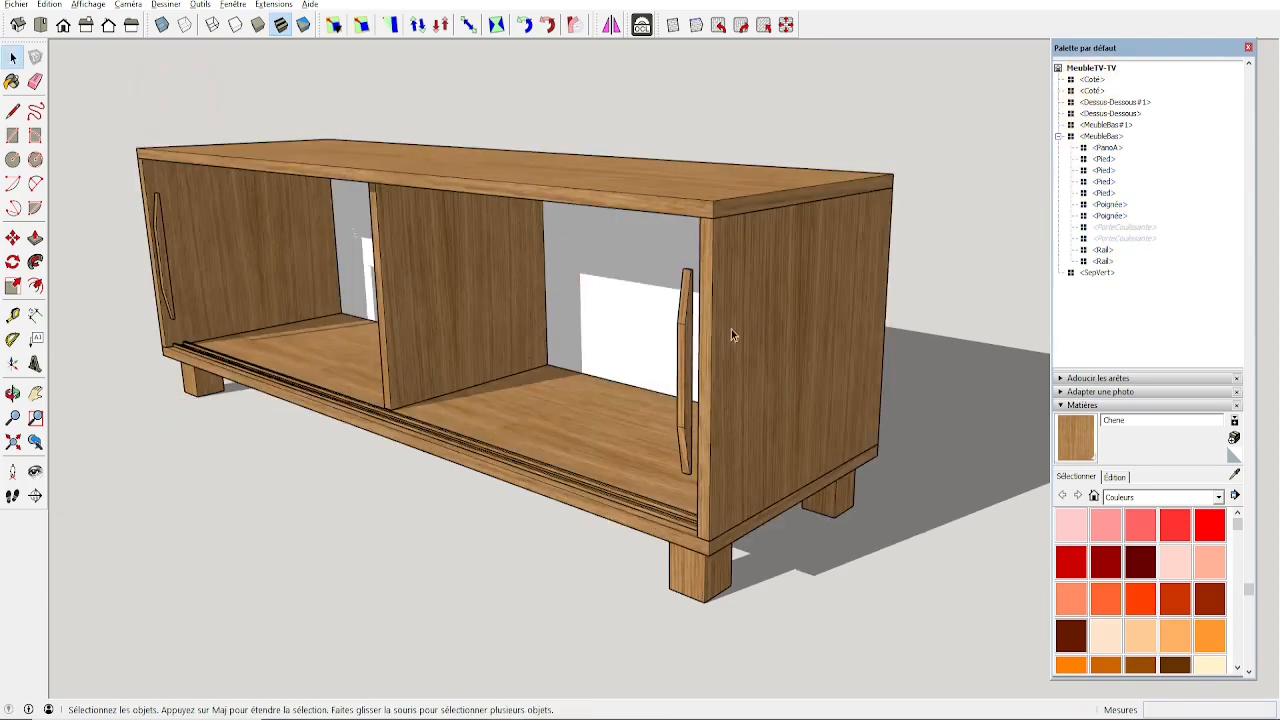
Hide the MeubleBas component with its remaining back panel, feet, handles and rails.
left_click(680, 333)
left_click(1118, 137)
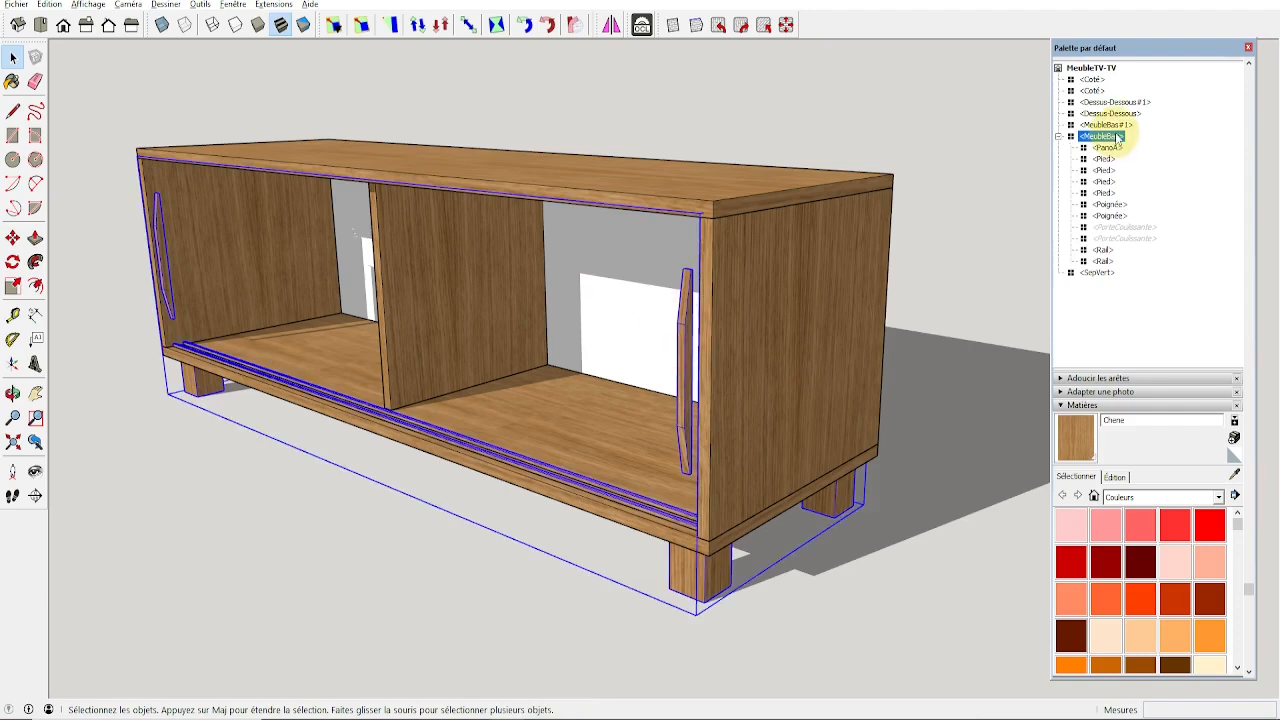
right_click(680, 336)
left_click(720, 301)
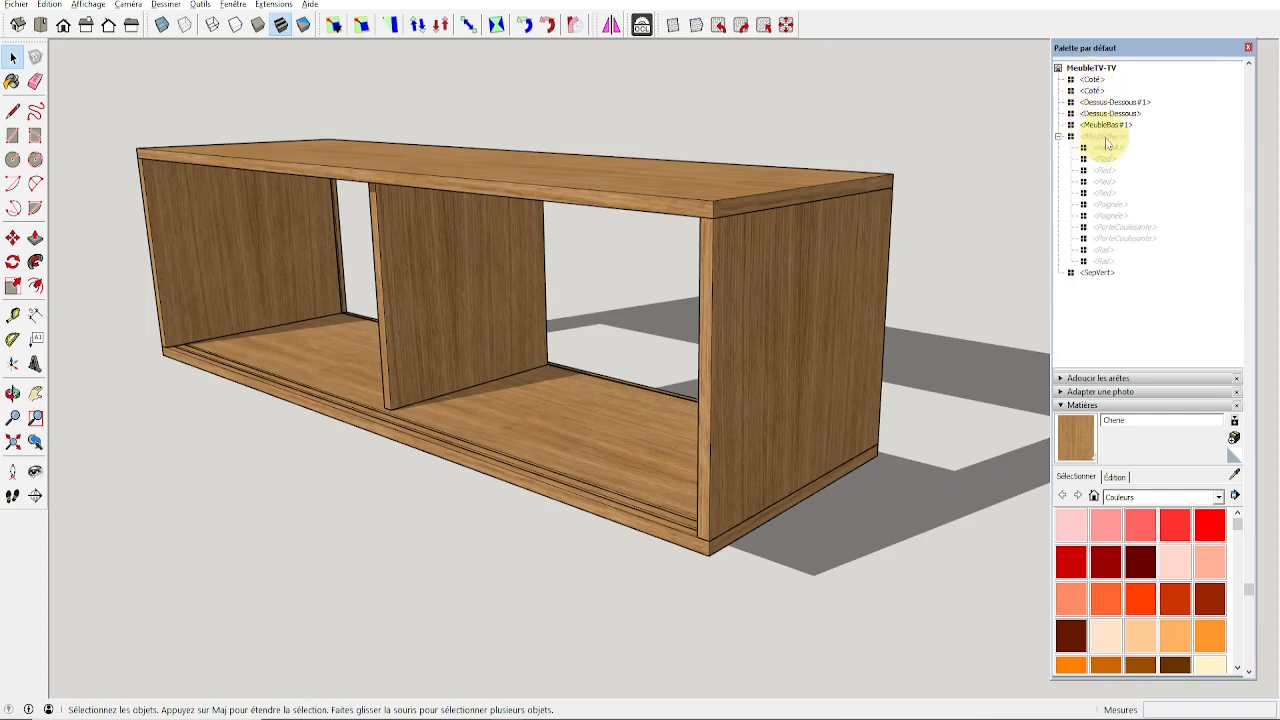
Start the Assemblages tool and save element size 20 for the Lamelles joint.
left_click(170, 5)
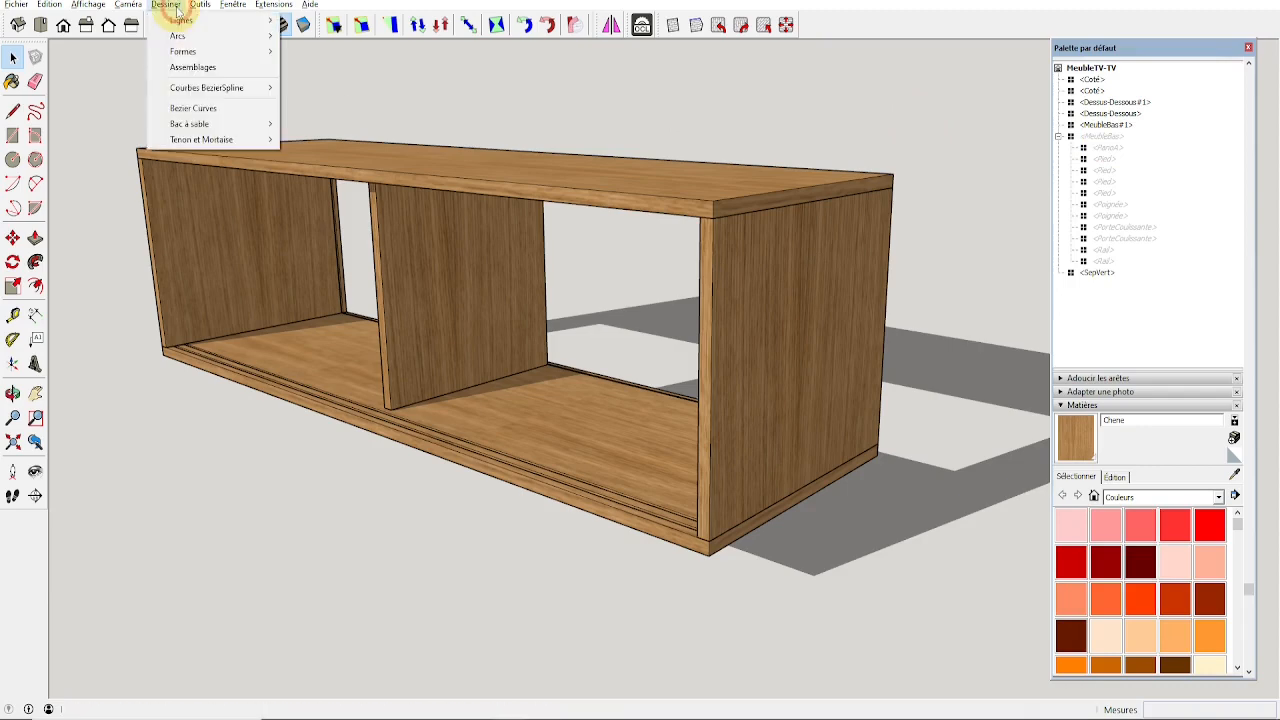
left_click(185, 68)
left_click(170, 292)
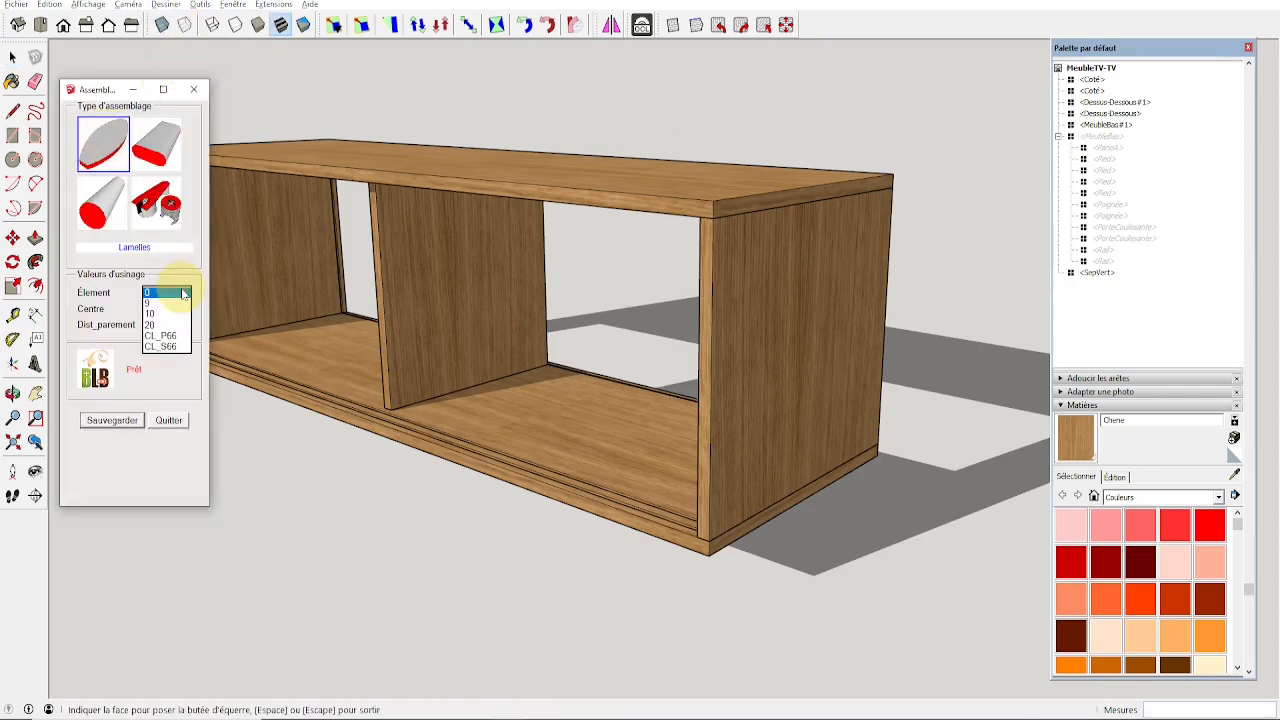
left_click(160, 327)
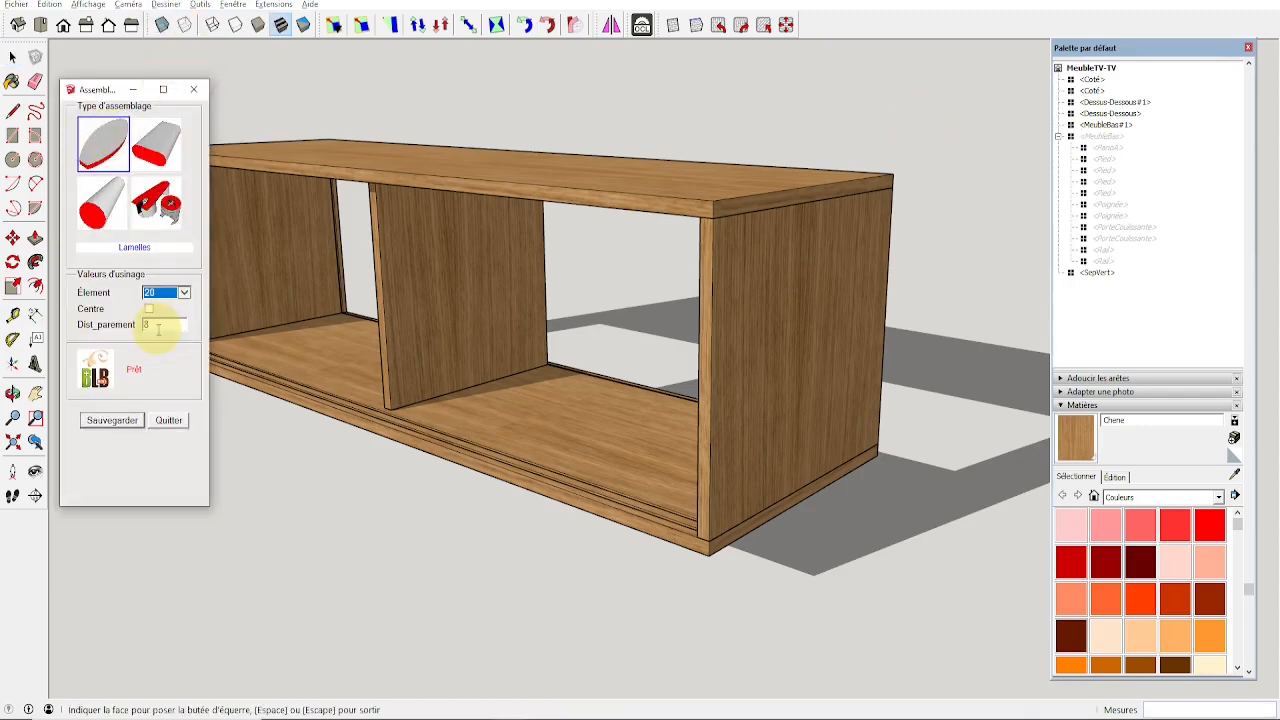
left_click(125, 421)
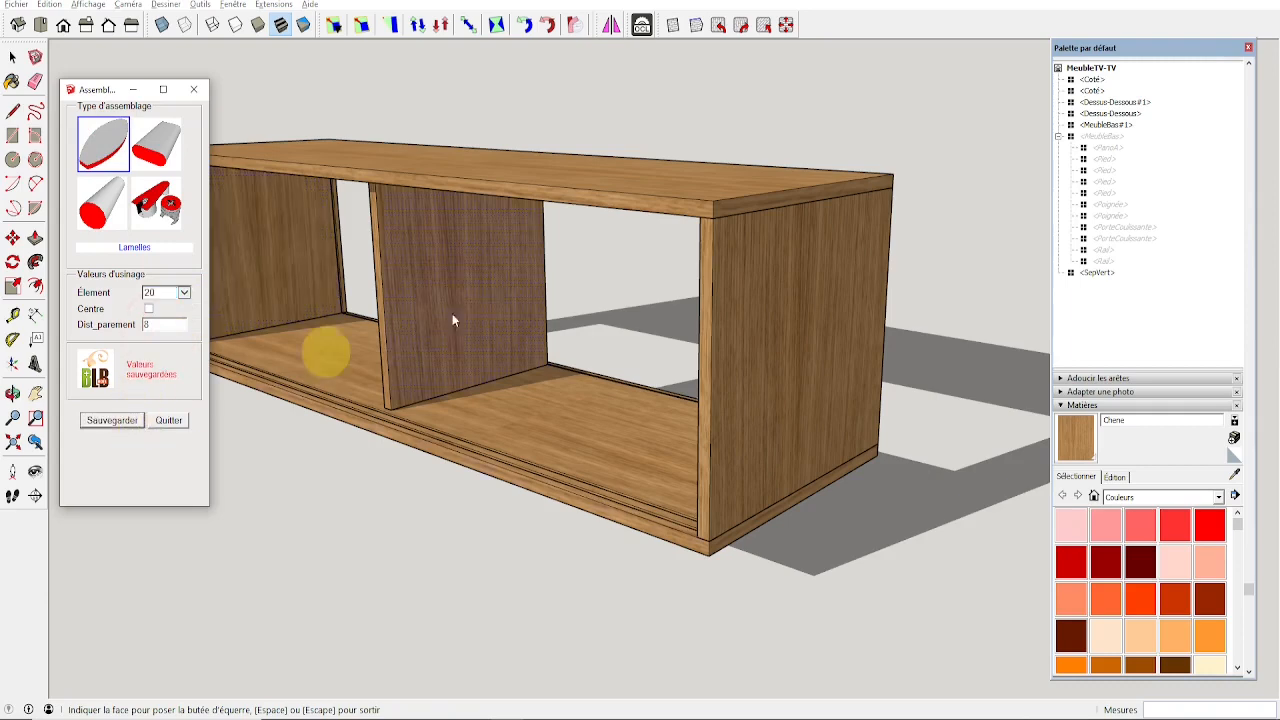
Turn on X-ray display and place the first Lamelles joint 80 mm from the front on the side panel's upper edge.
left_click(776, 291)
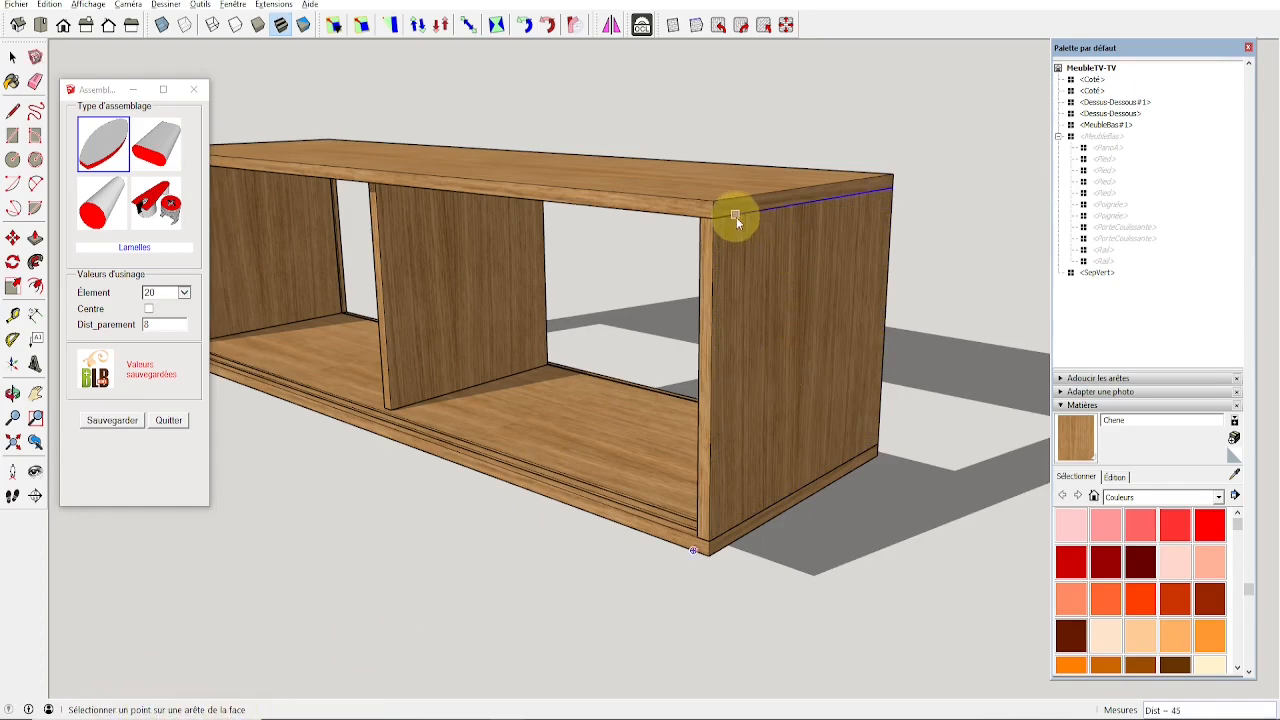
left_click(161, 24)
middle_click_drag(702, 264, 615, 351)
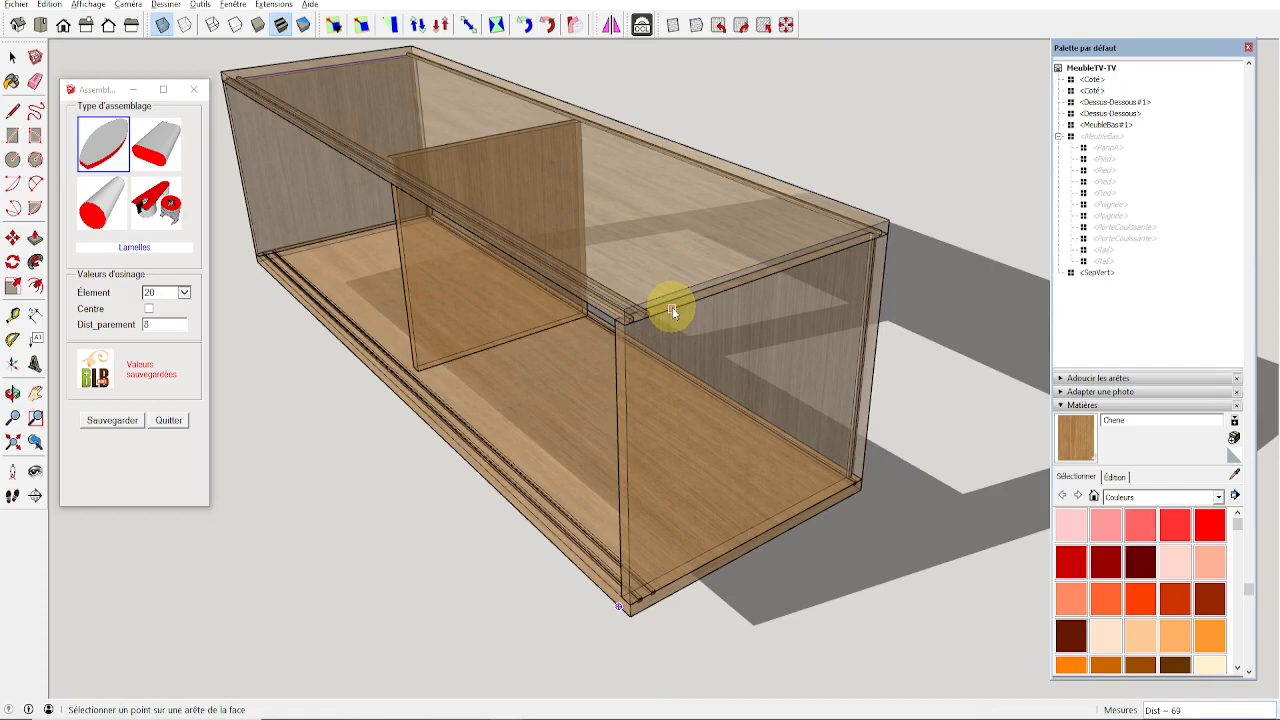
key("ctrl")
type("80")
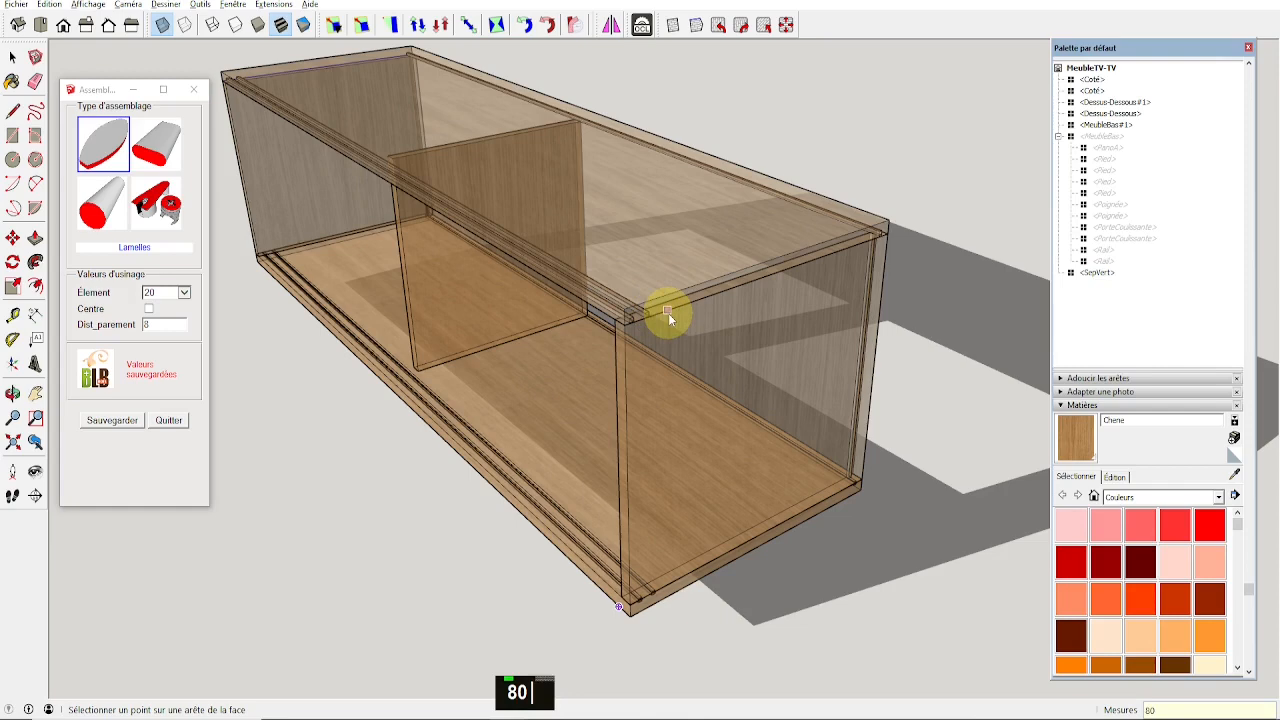
key("Return")
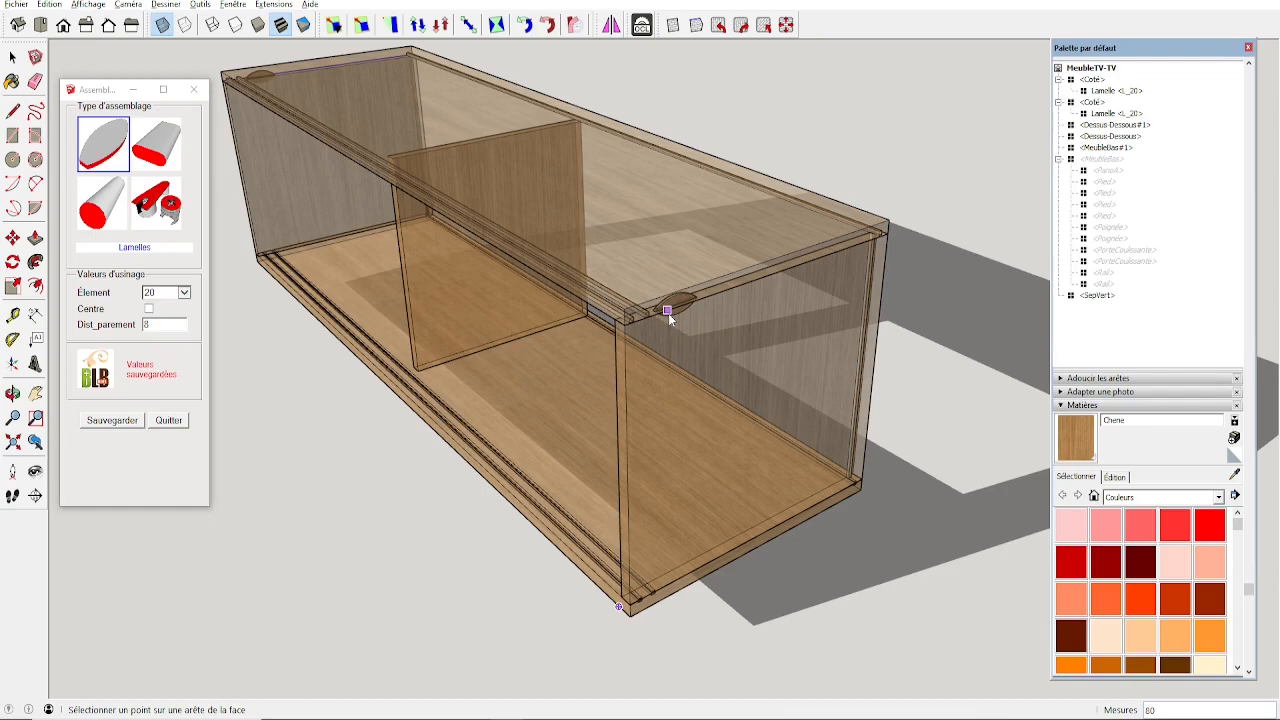
Distribute four Lamelles joints along the side panel's upper edge with /4.
left_click(668, 313)
type("/4")
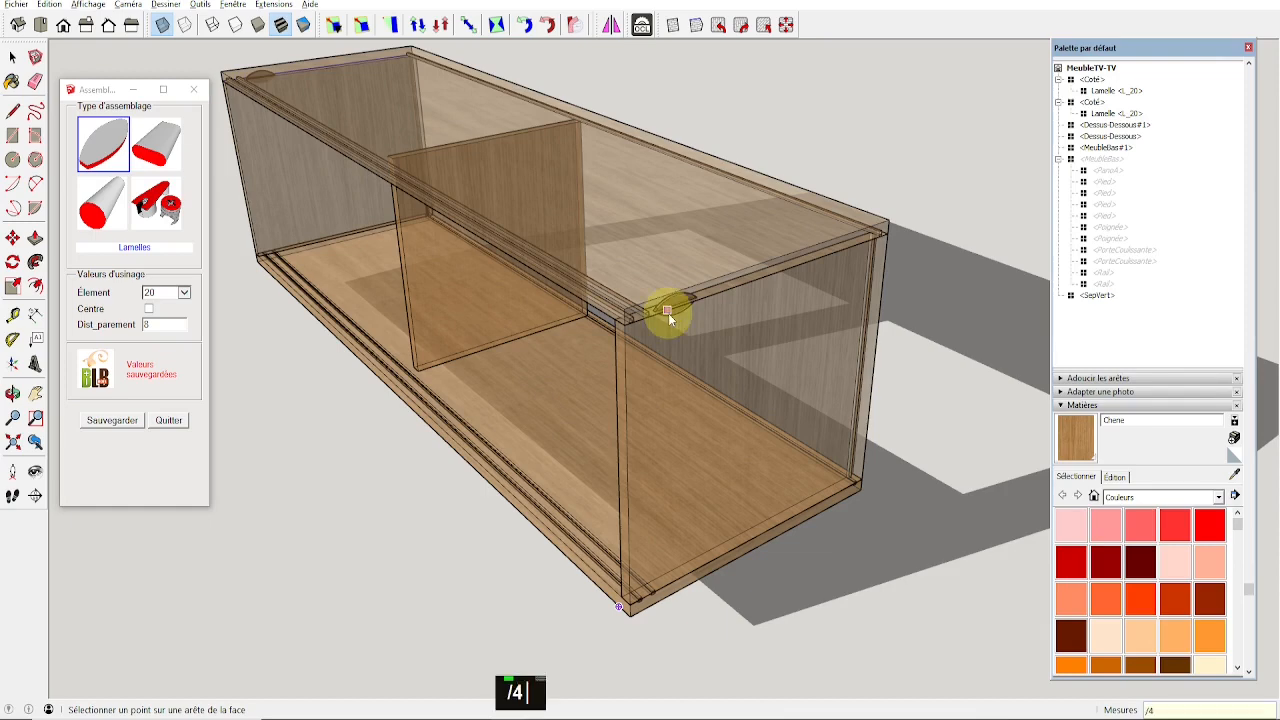
key("Return")
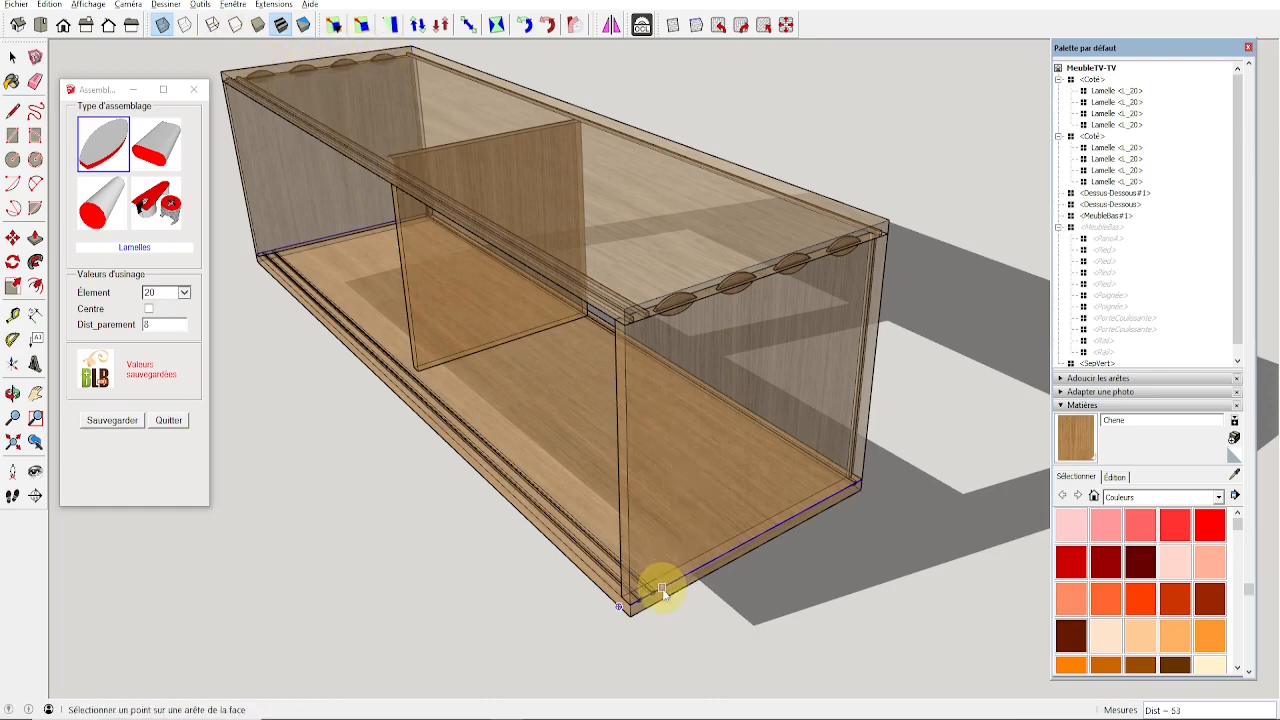
Place a Lamelles joint 80 mm from the front on the side panel's lower edge and distribute four with /4.
type("80")
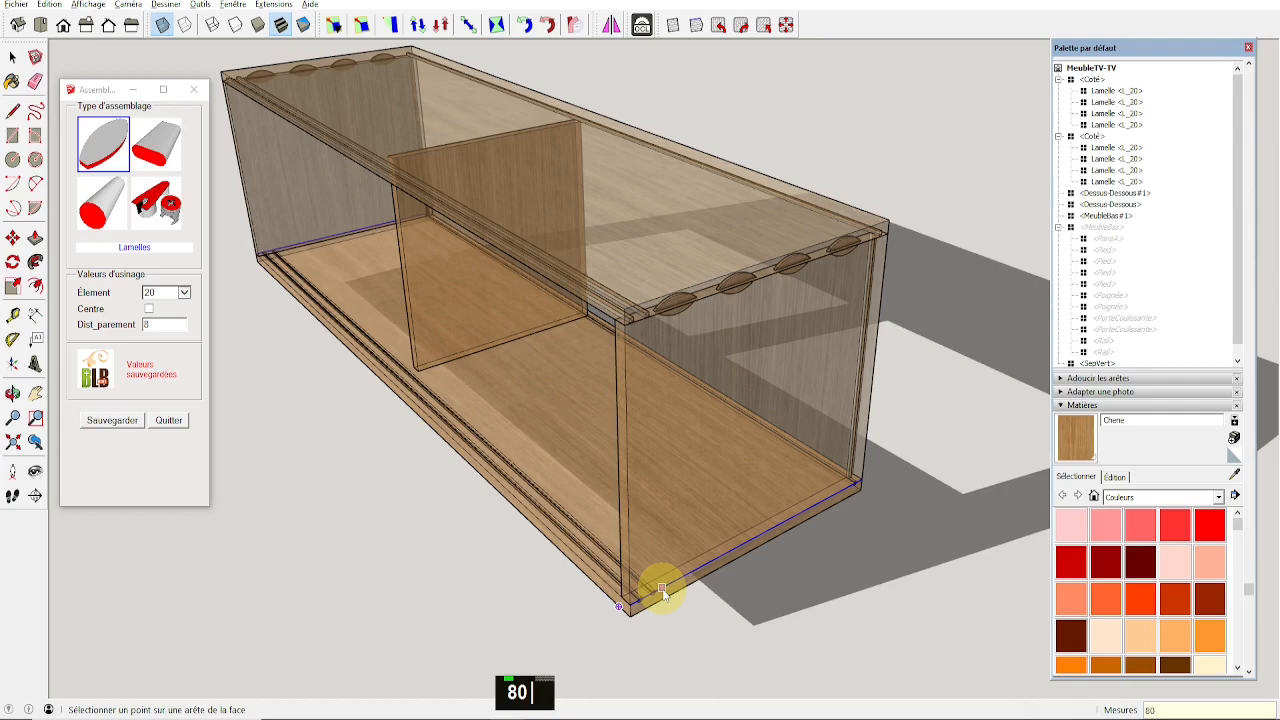
key("Return")
type("/4")
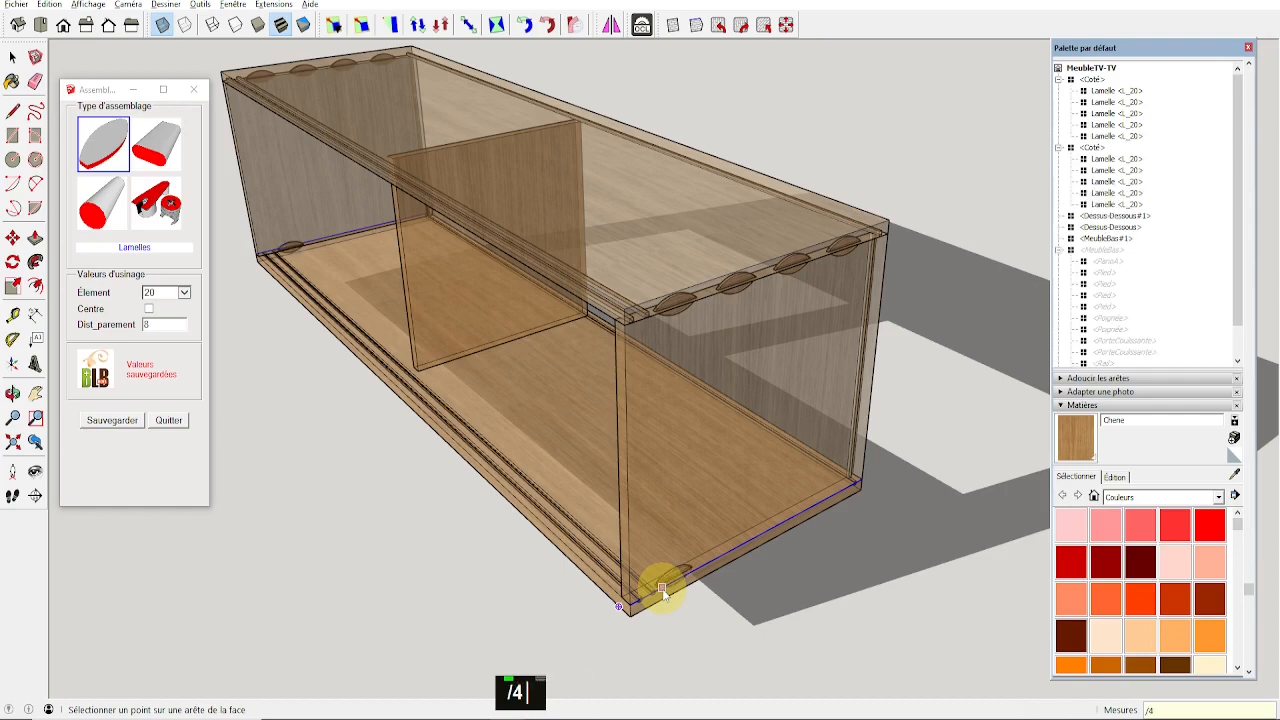
key("Return")
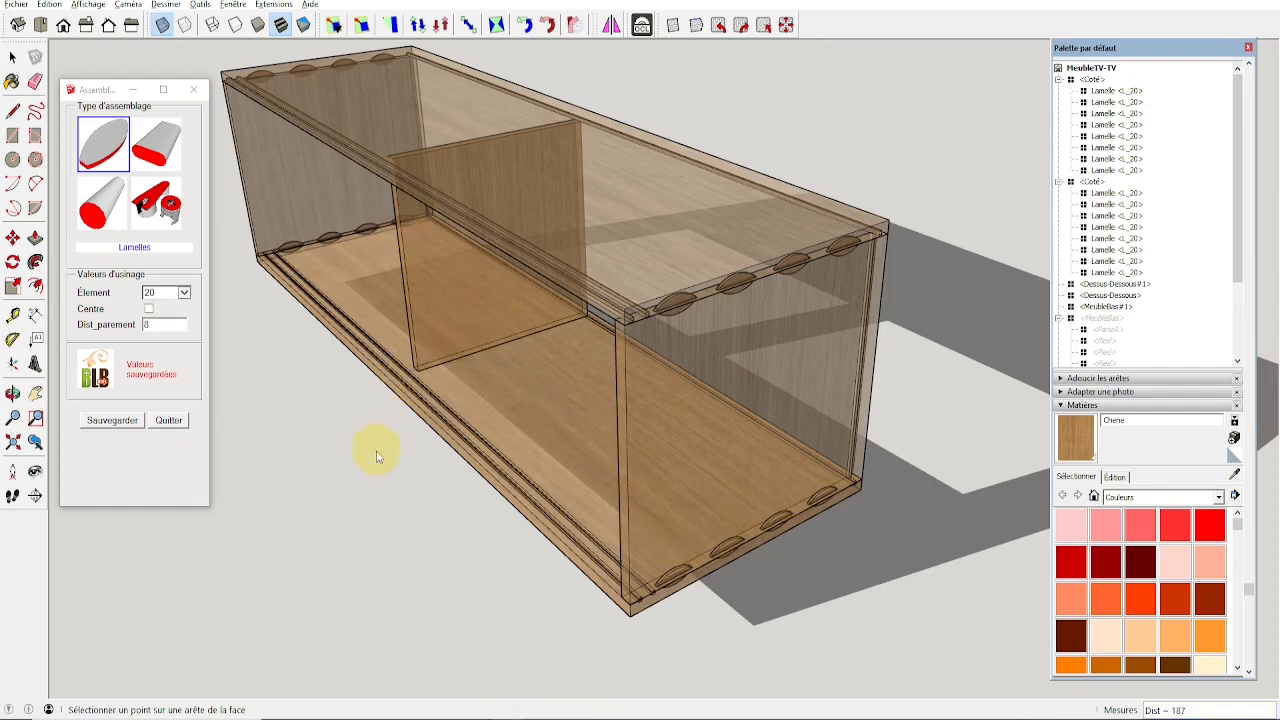
Choose the vertical divider as the new face and add three Lamelles joints along its lower edge, using 80 mm and /3.
right_click(447, 320)
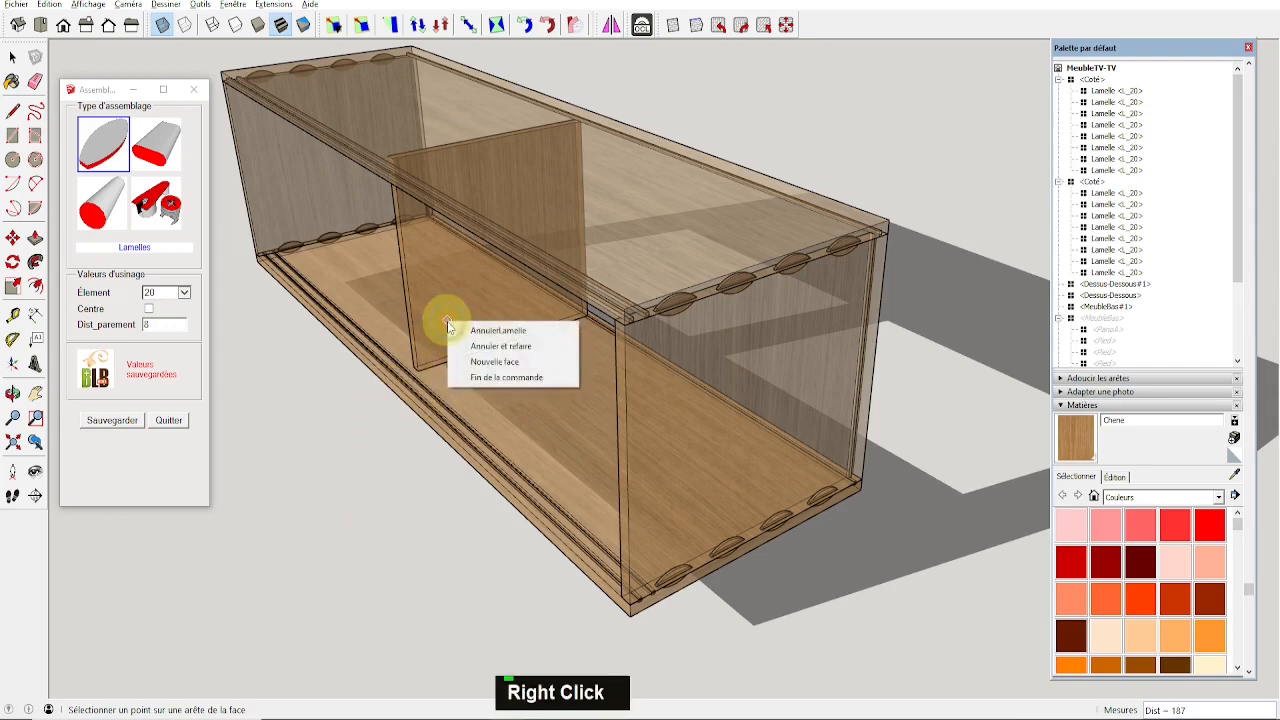
left_click(491, 366)
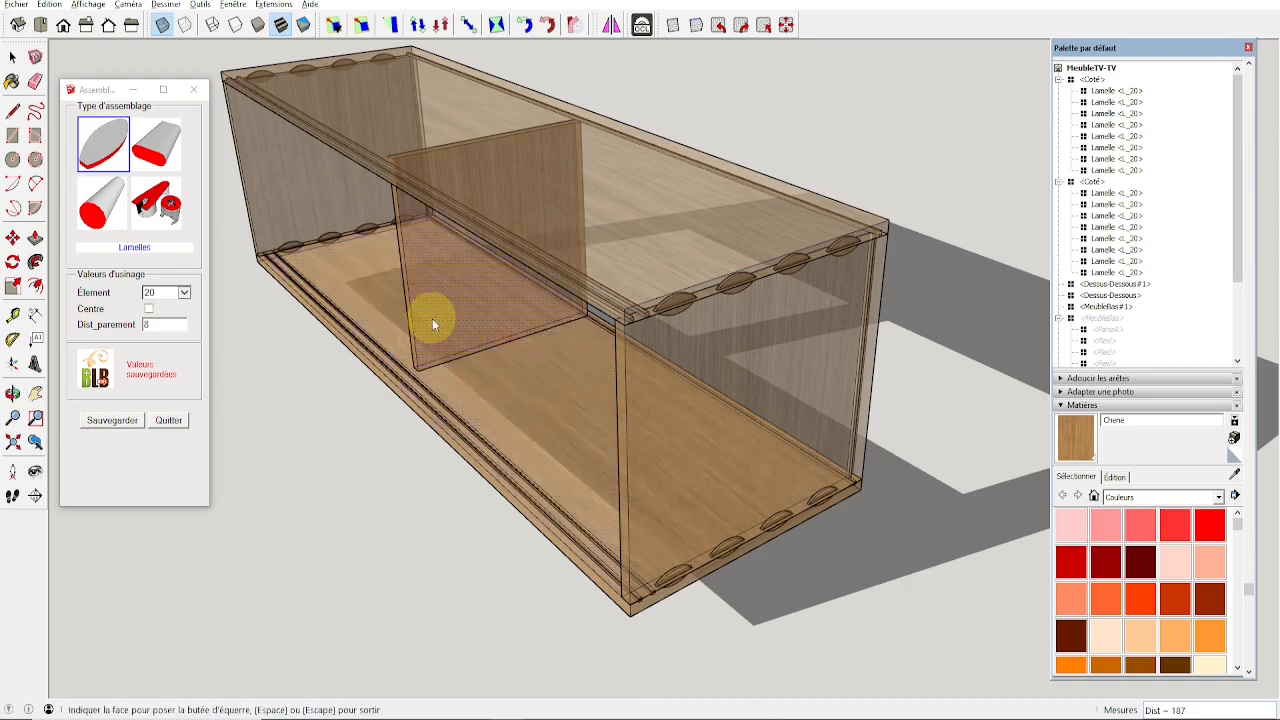
left_click(438, 314)
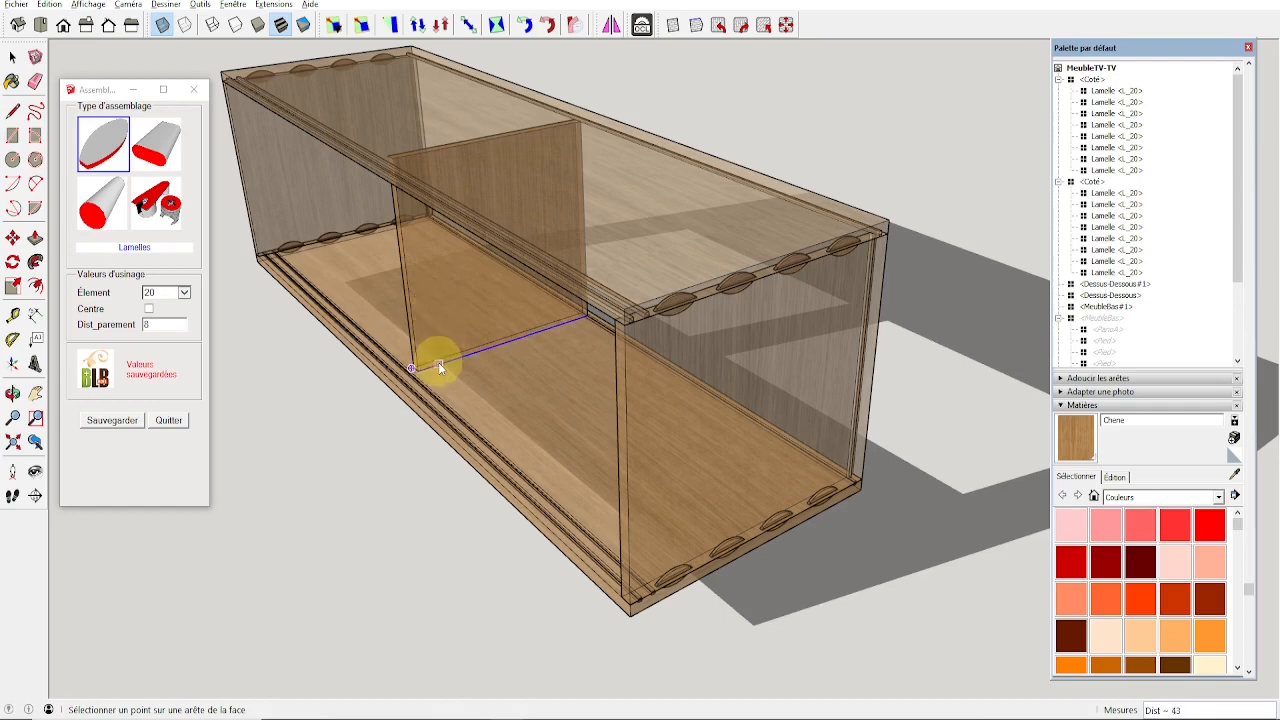
type("80")
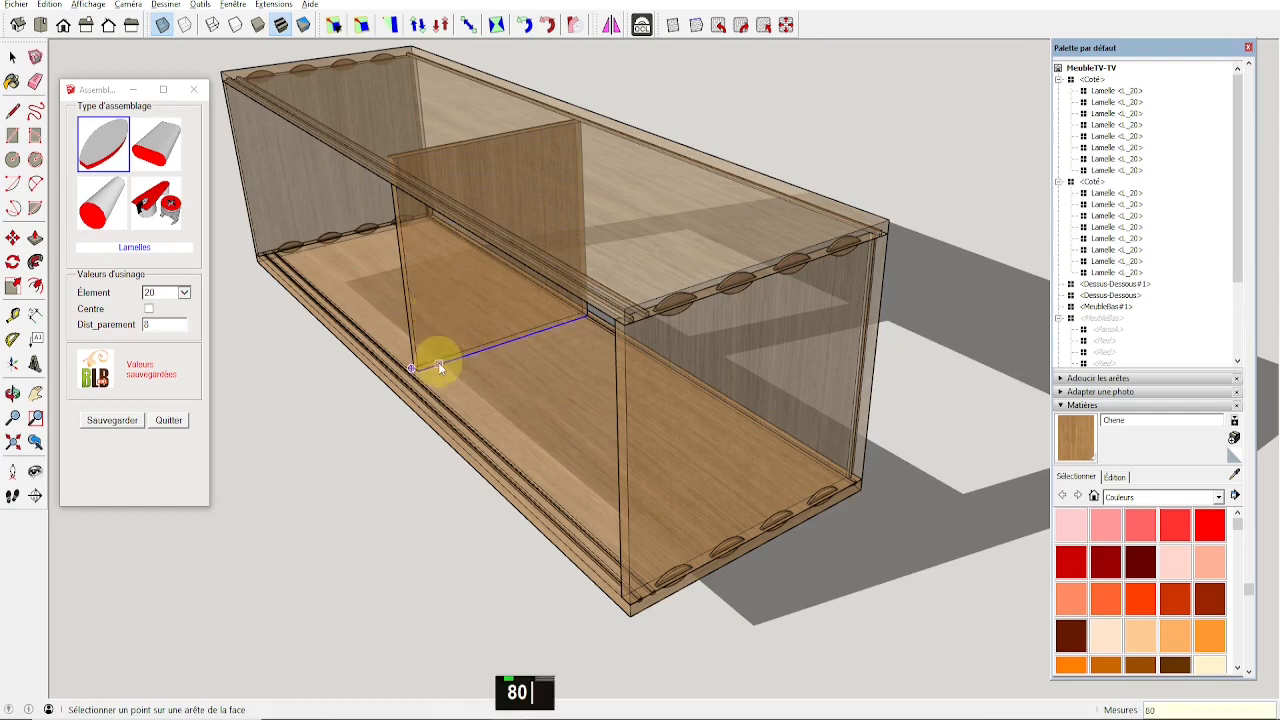
key("Return")
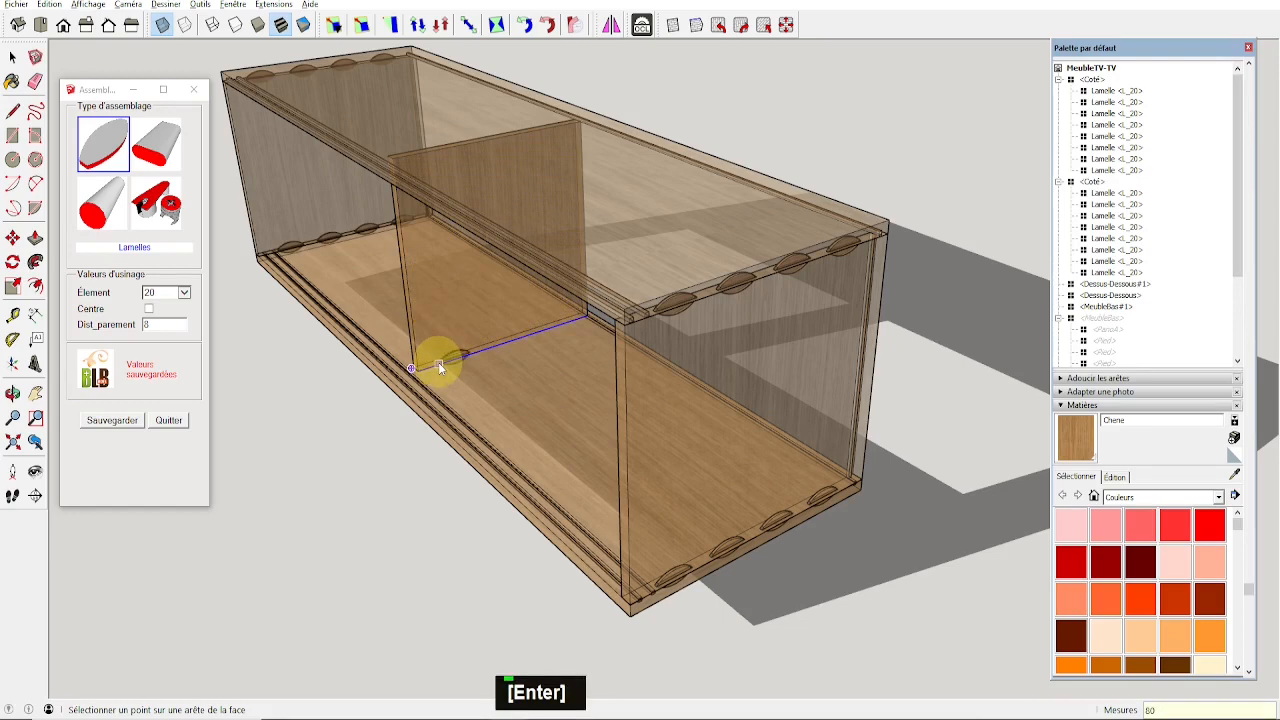
type("/3")
key("Return")
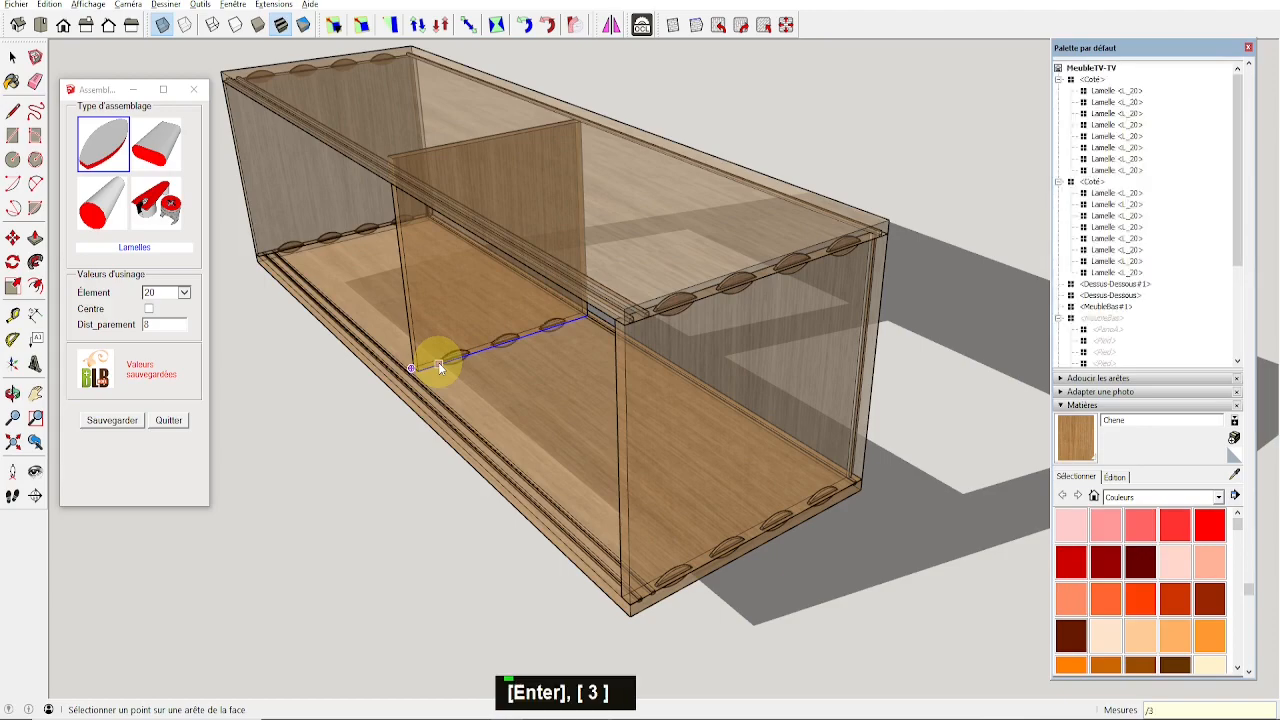
Add three Lamelles joints along the divider's upper edge, using 80 mm and /3, and quit the Assemblages tool.
middle_click_drag(457, 354, 457, 194)
scroll(456, 198, "up", 3)
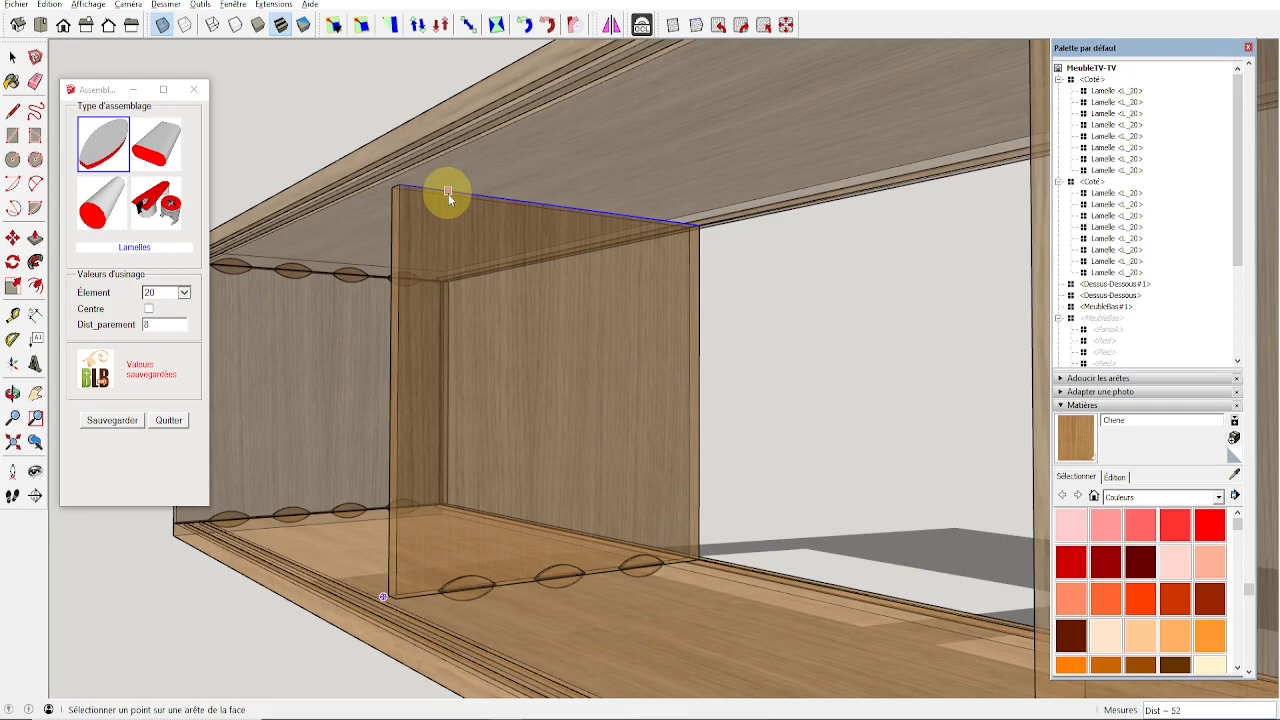
middle_click_drag(448, 193, 607, 149)
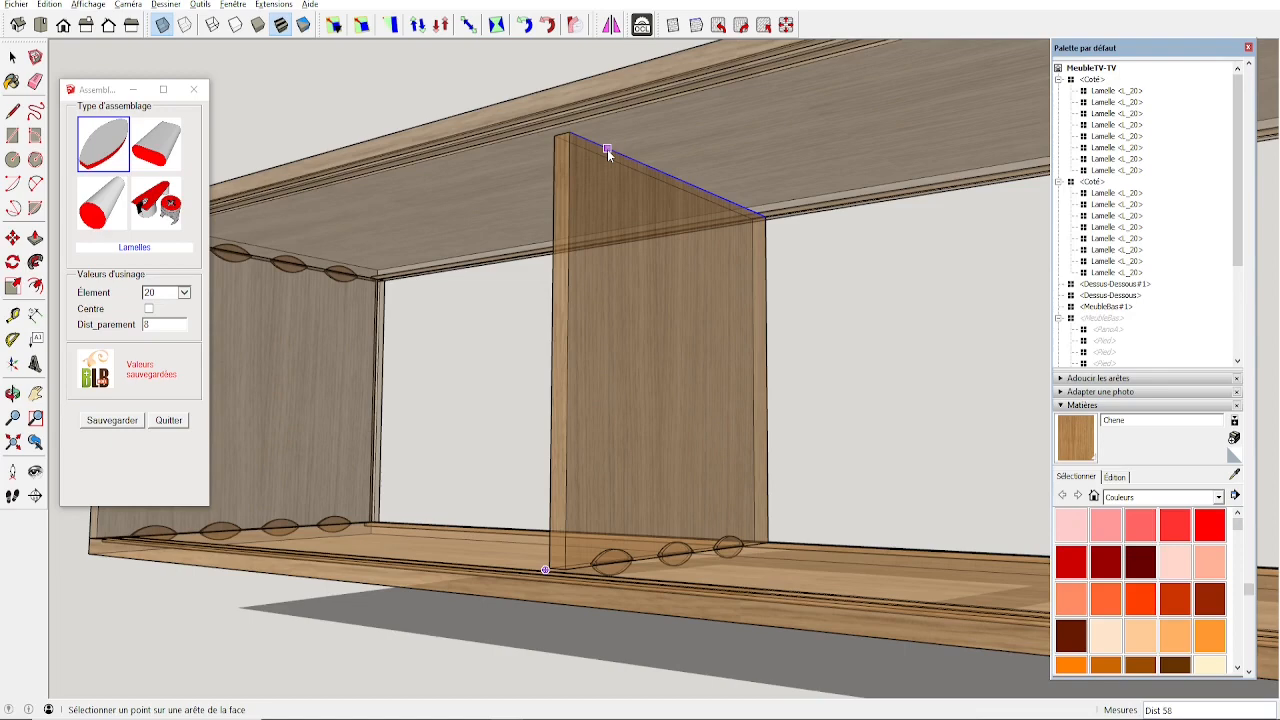
type("80")
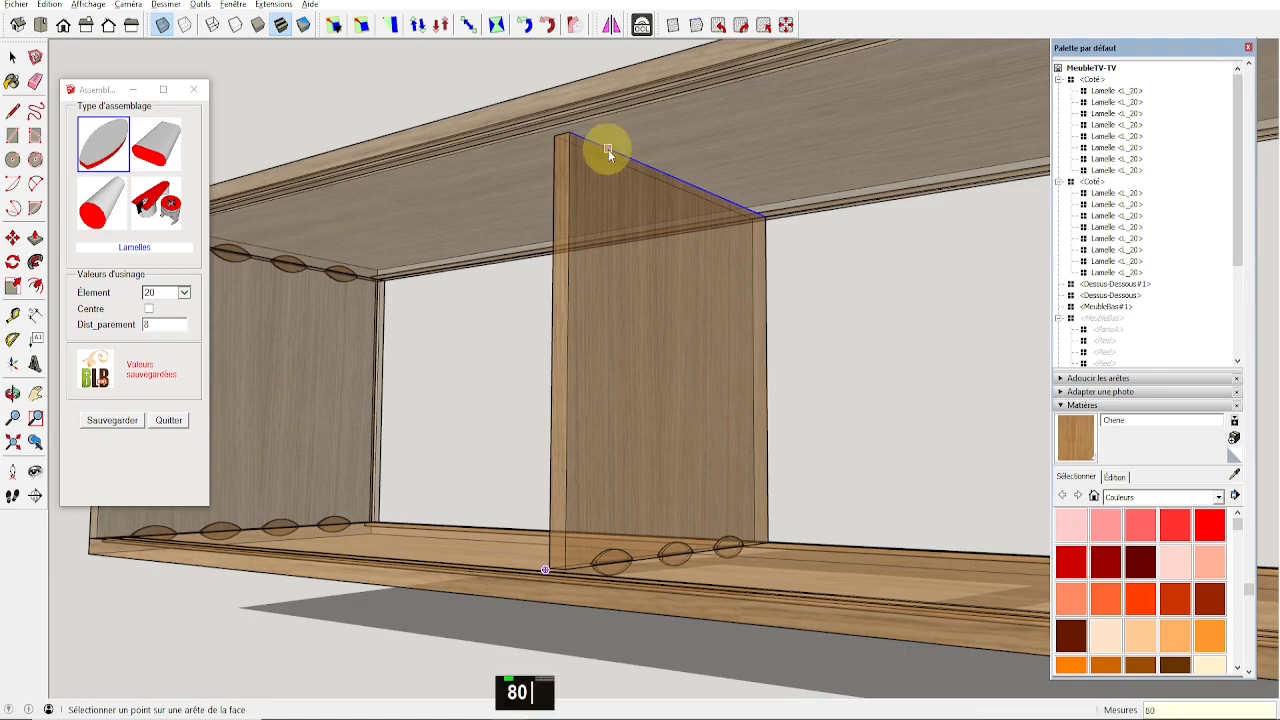
key("Return")
type("/")
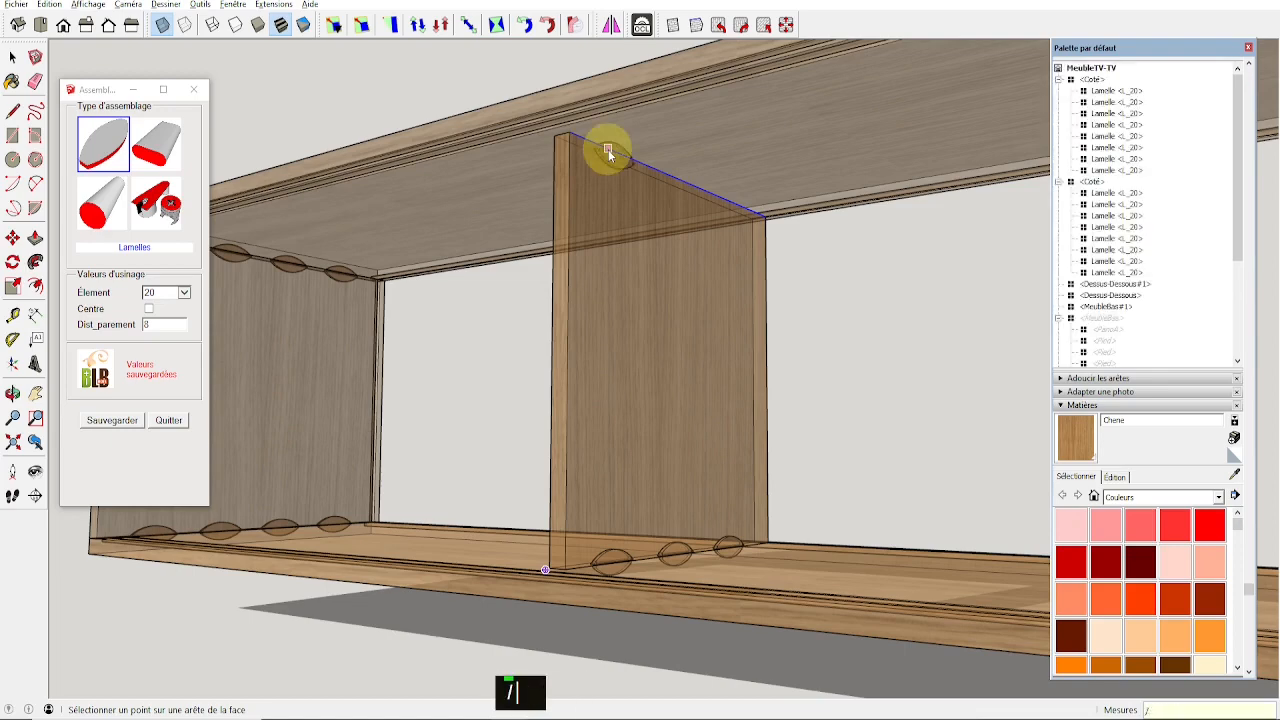
type("3")
key("Return")
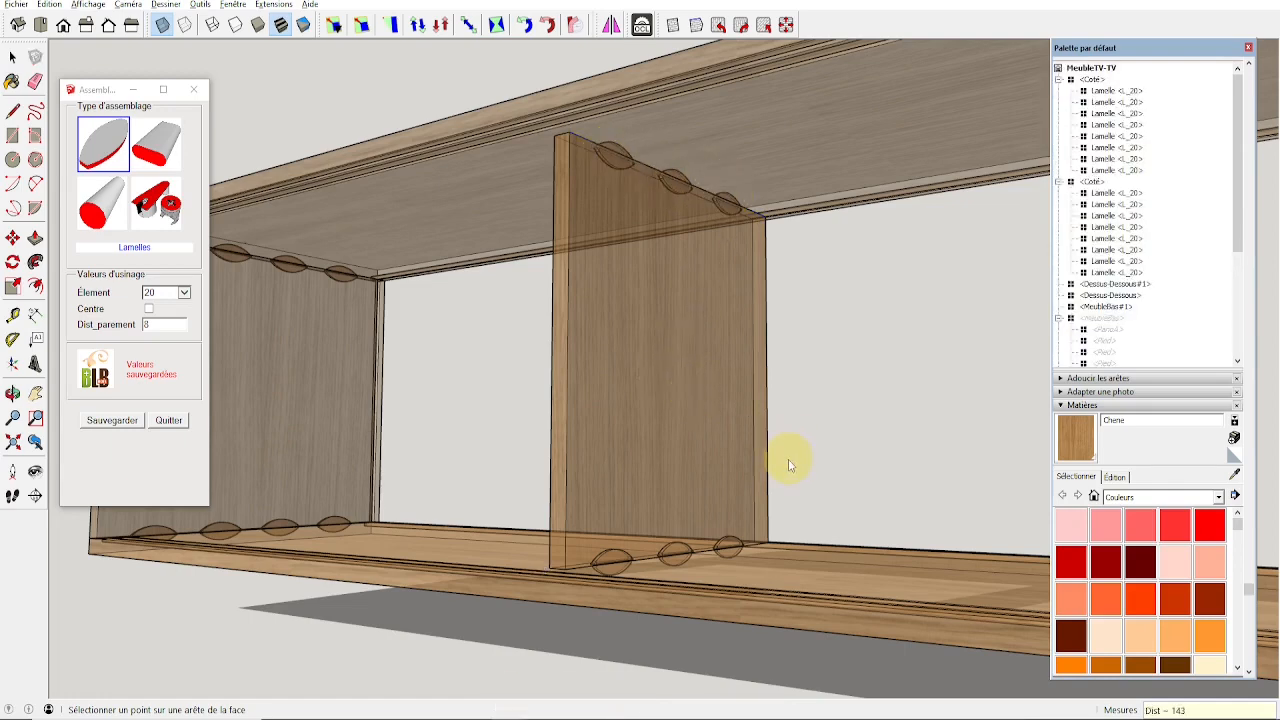
middle_click_drag(663, 423, 657, 510)
scroll(658, 505, "down", 1)
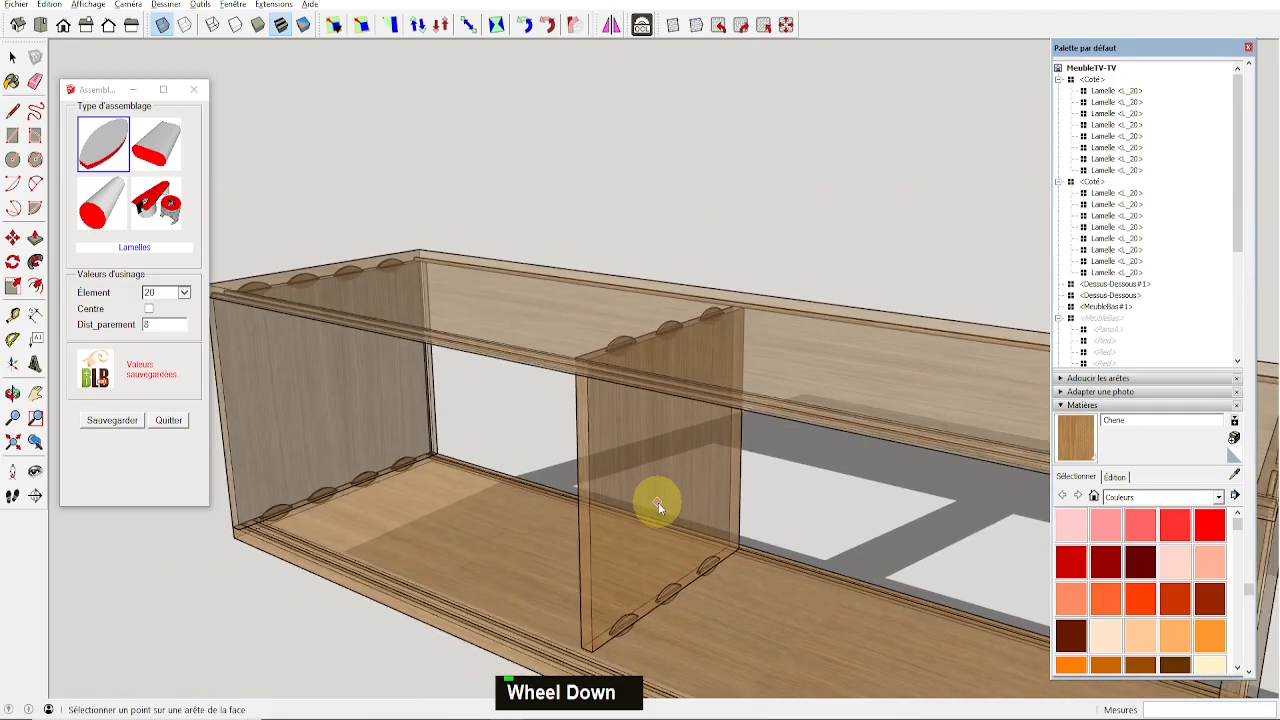
left_click(168, 420)
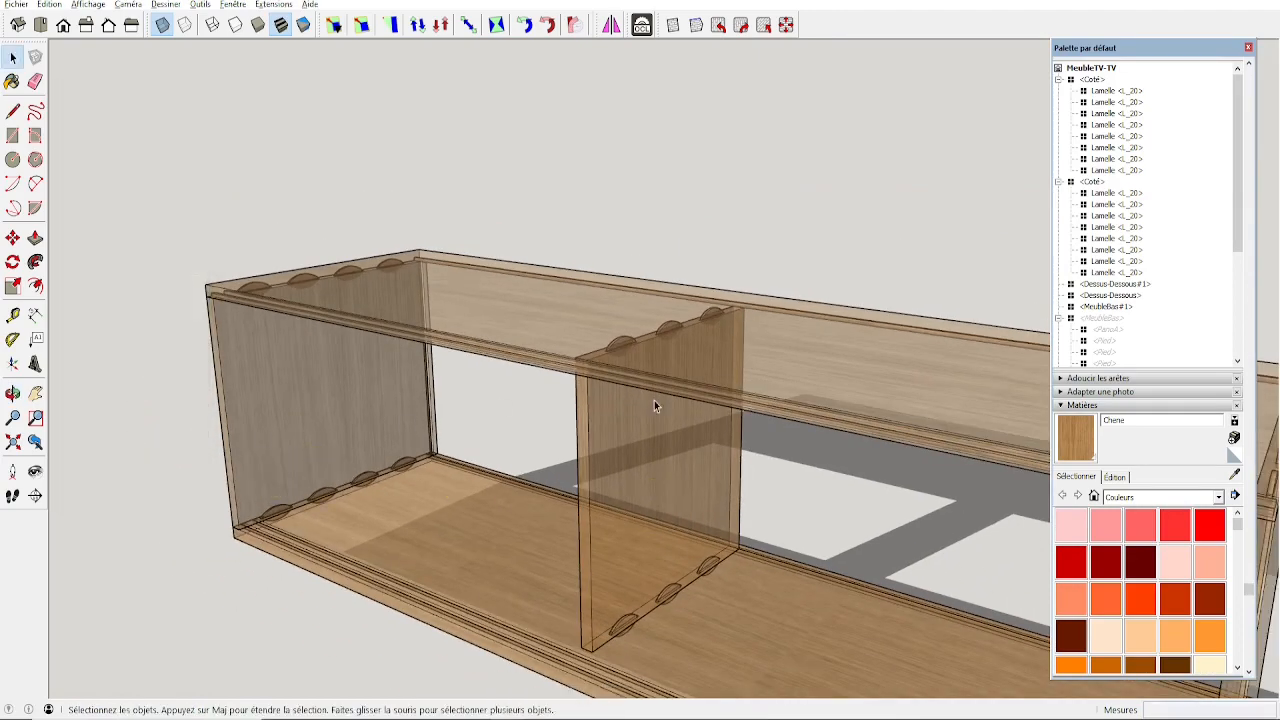
Select the side, top, bottom and divider panels and move them into the MeubleBas component in the outliner.
middle_click_drag(705, 417, 520, 289, "shift")
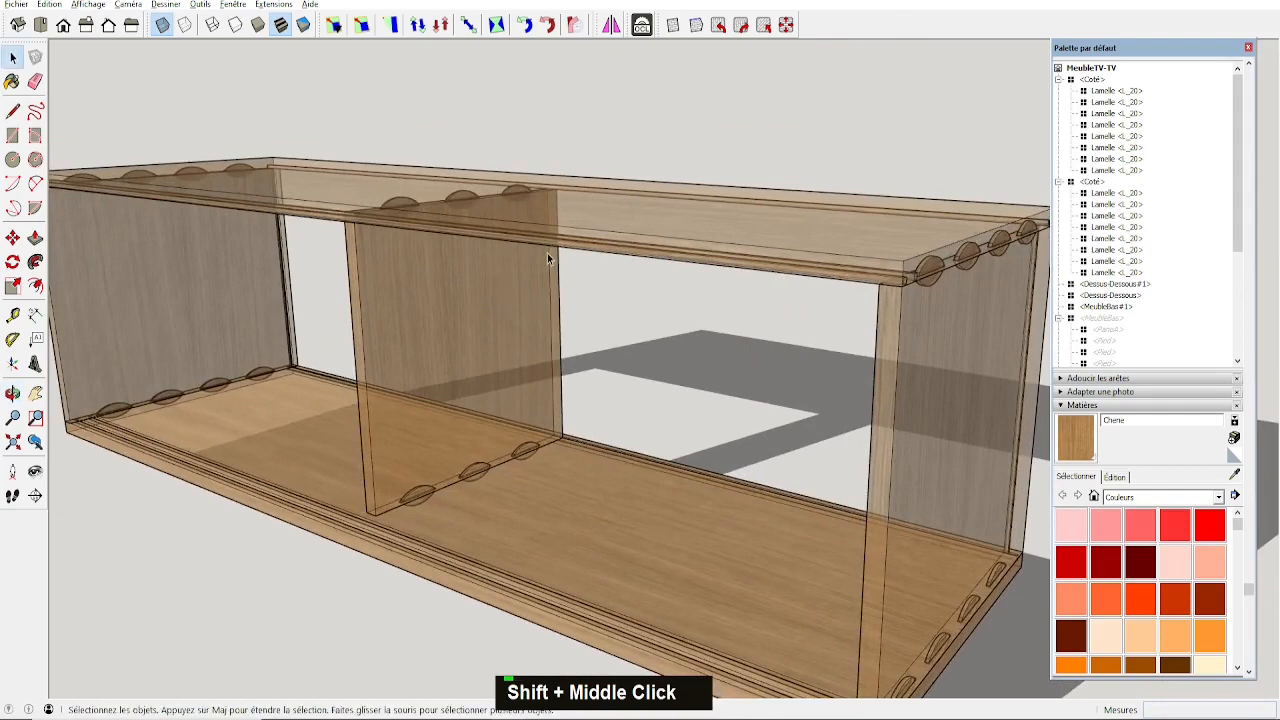
scroll(565, 241, "down", 2)
key("space")
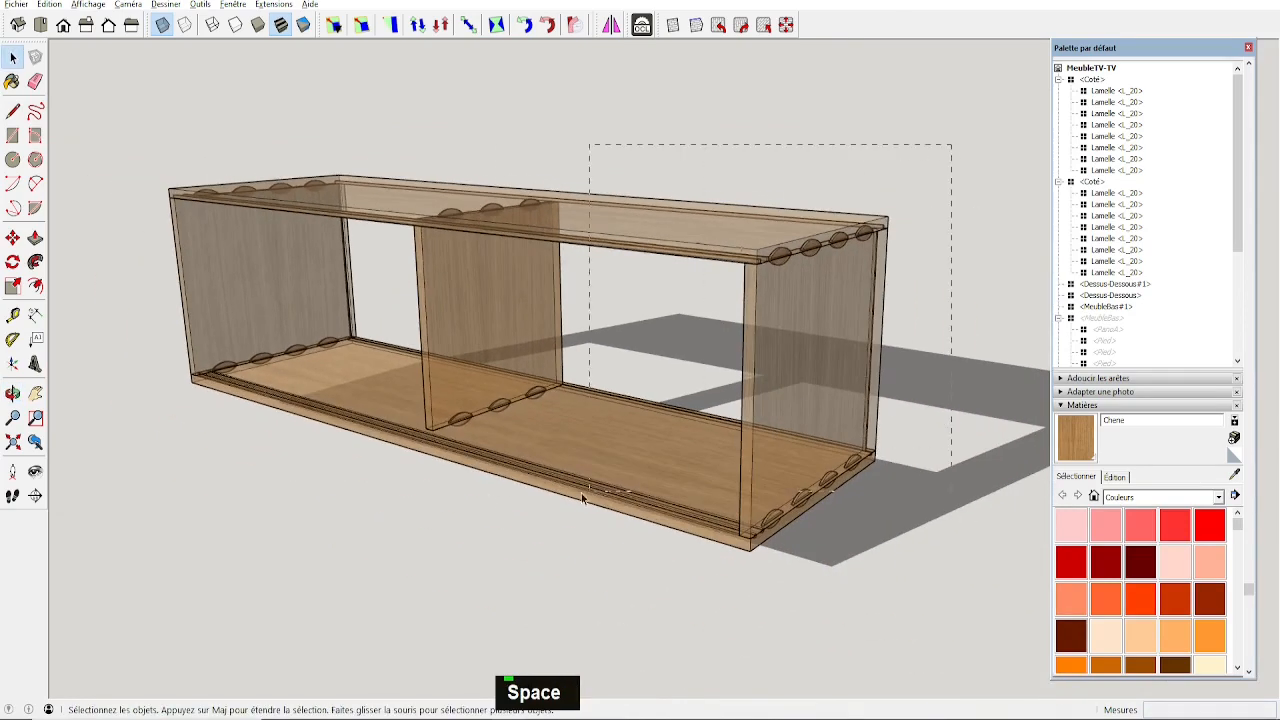
left_click_drag(163, 594, 164, 593)
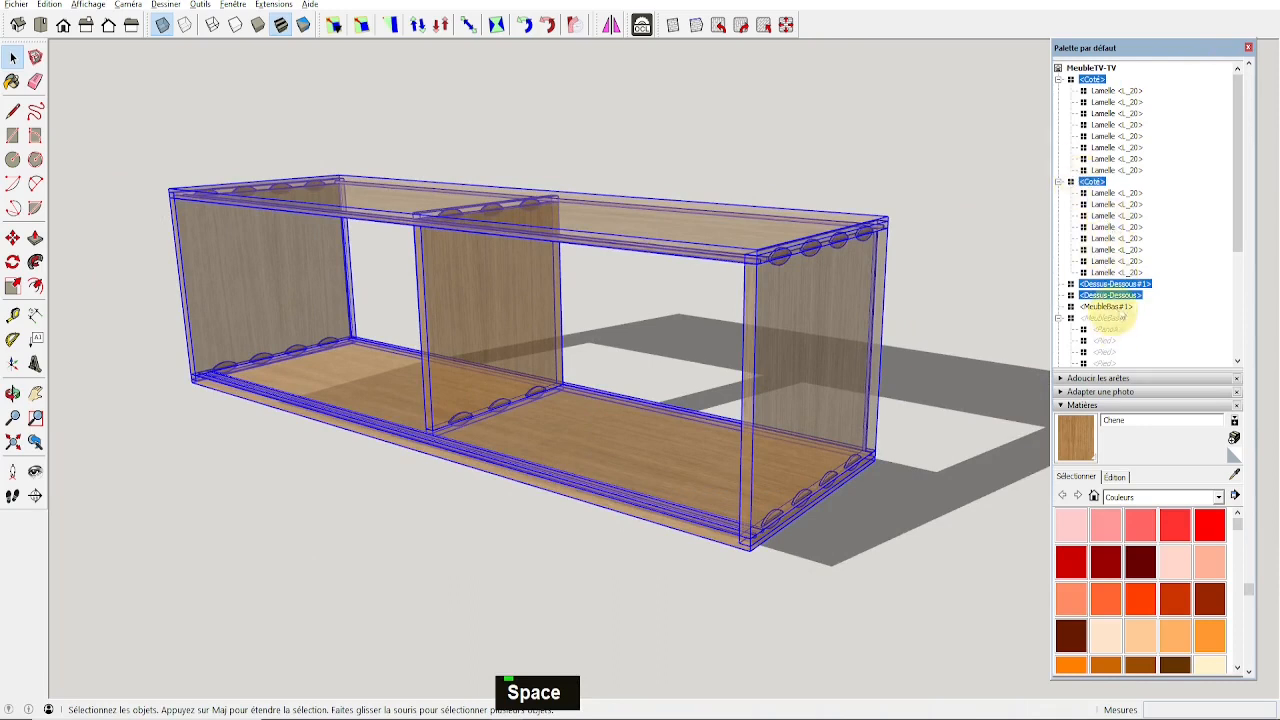
scroll(1145, 305, "down", 2)
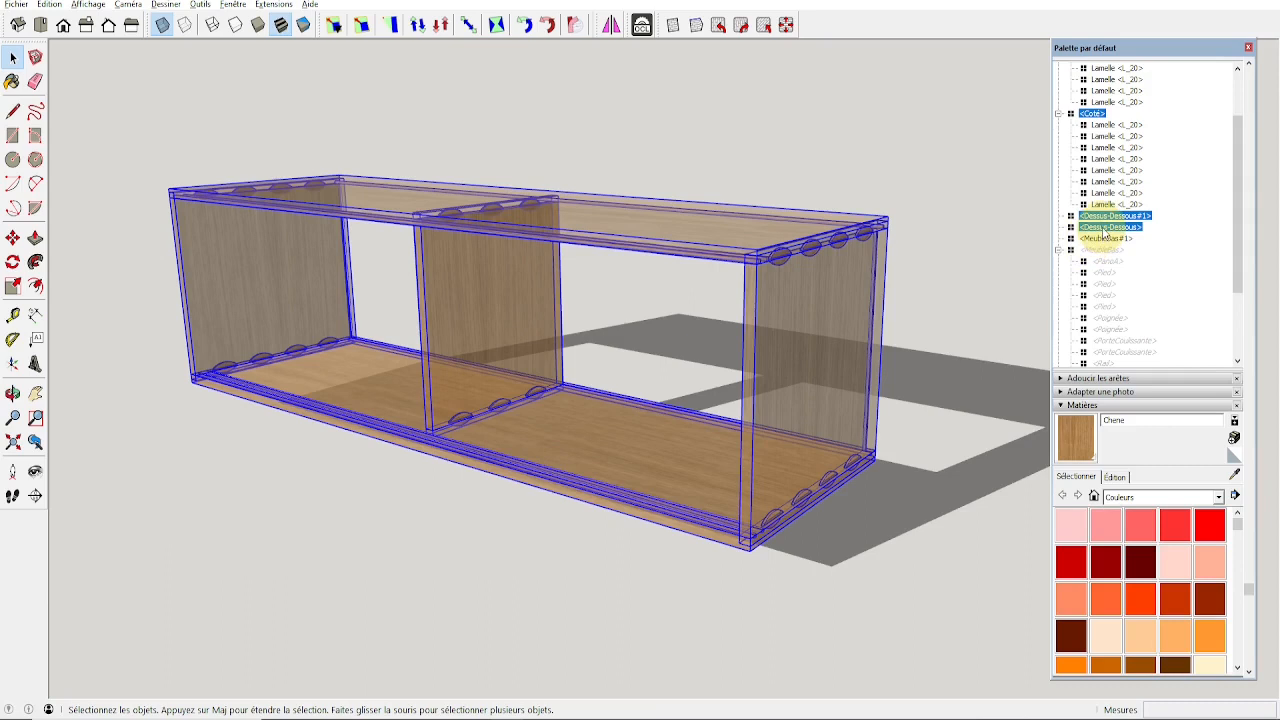
mouse_move(1104, 230)
left_mouse_down()
mouse_move(1070, 246)
mouse_move(1090, 282)
mouse_move(1090, 250)
left_mouse_up()
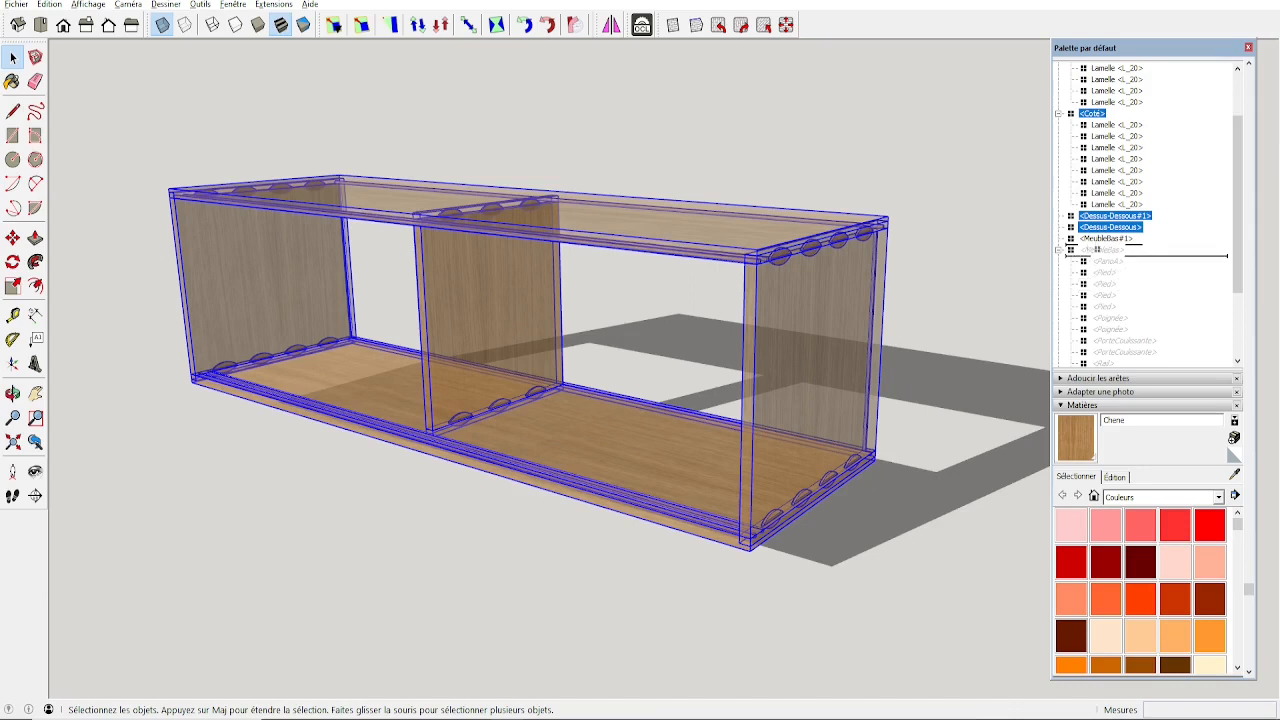
left_click_drag(1097, 250, 1128, 252)
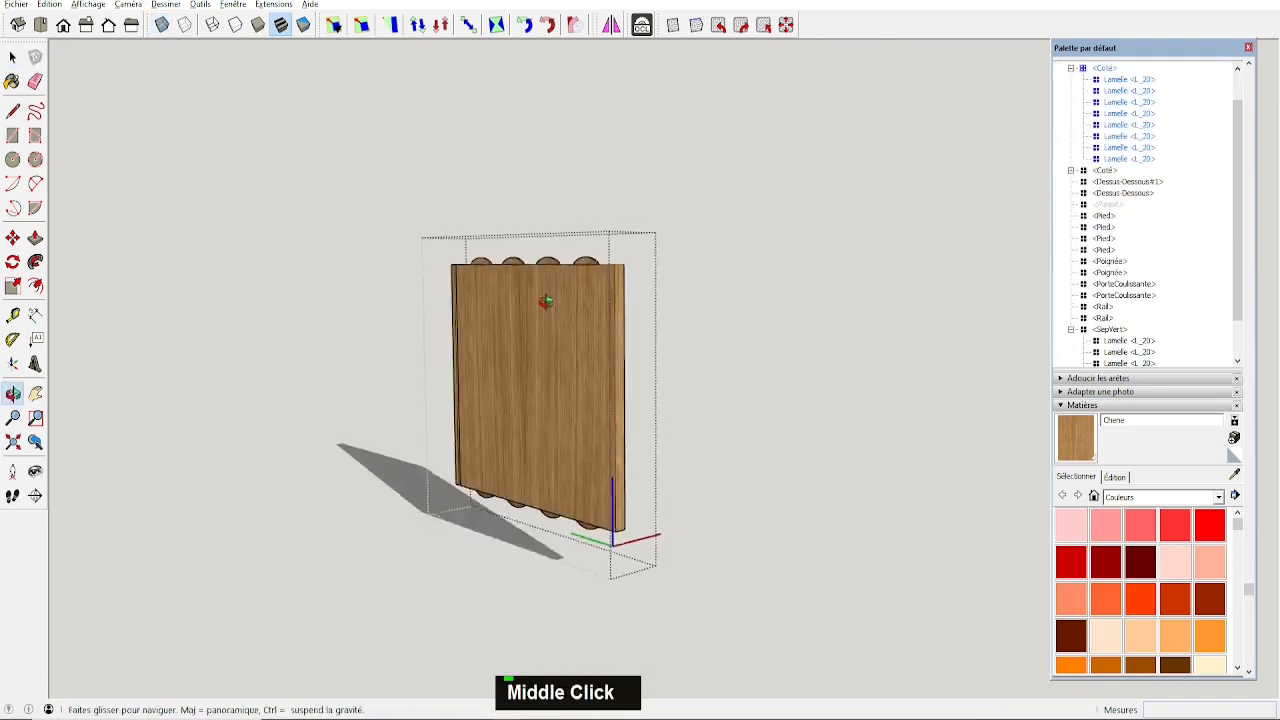
Examine the joints on the isolated side panel and on the end of the bottom panel, and leave component editing.
middle_click_drag(546, 301, 574, 234)
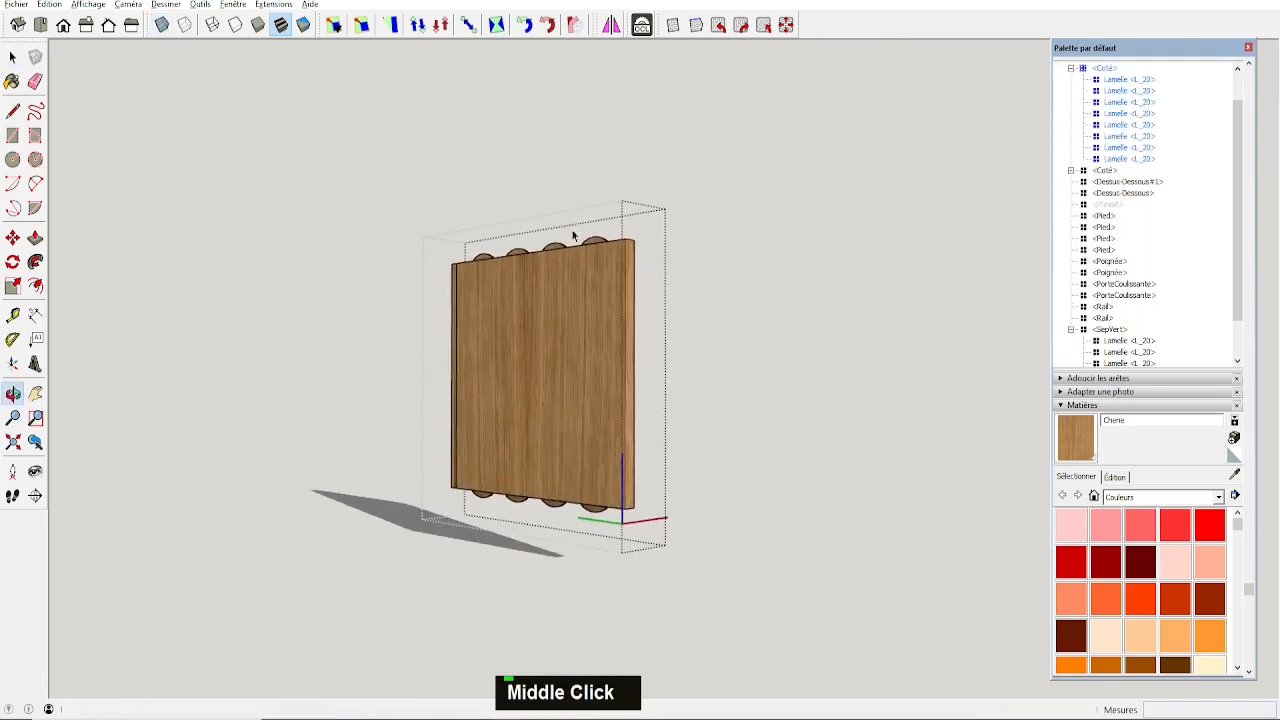
key("space")
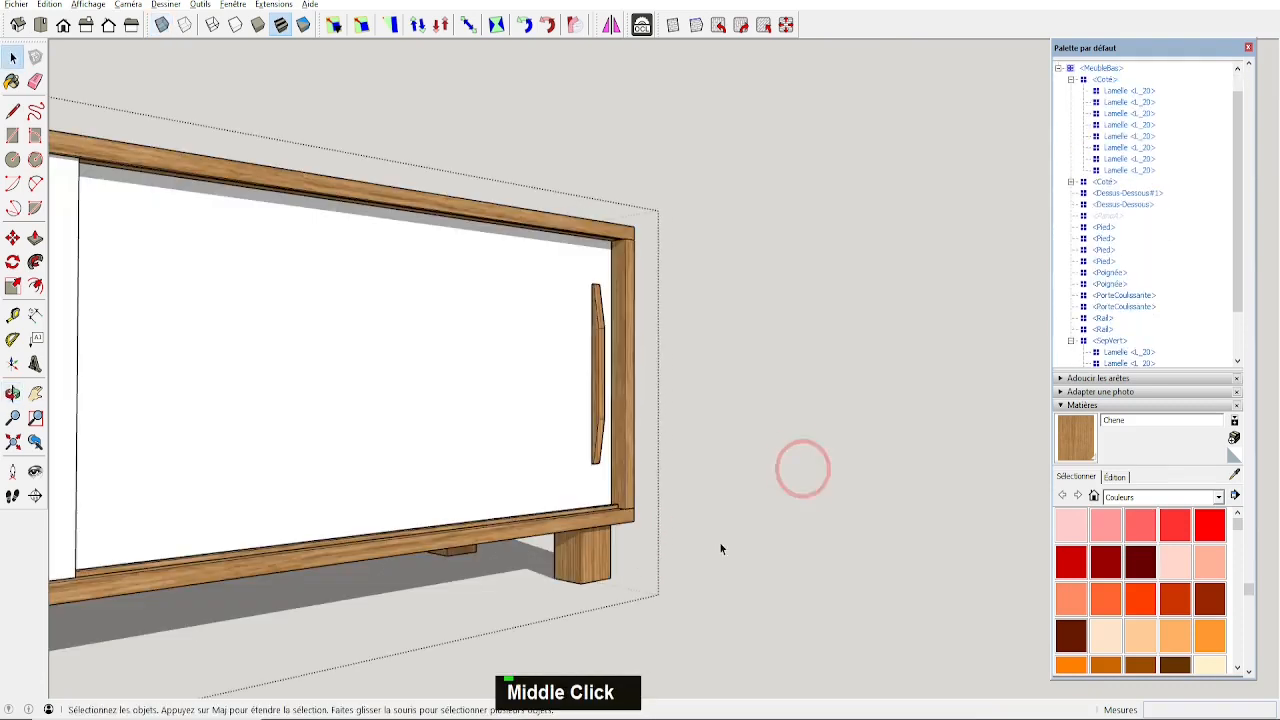
double_click(618, 522)
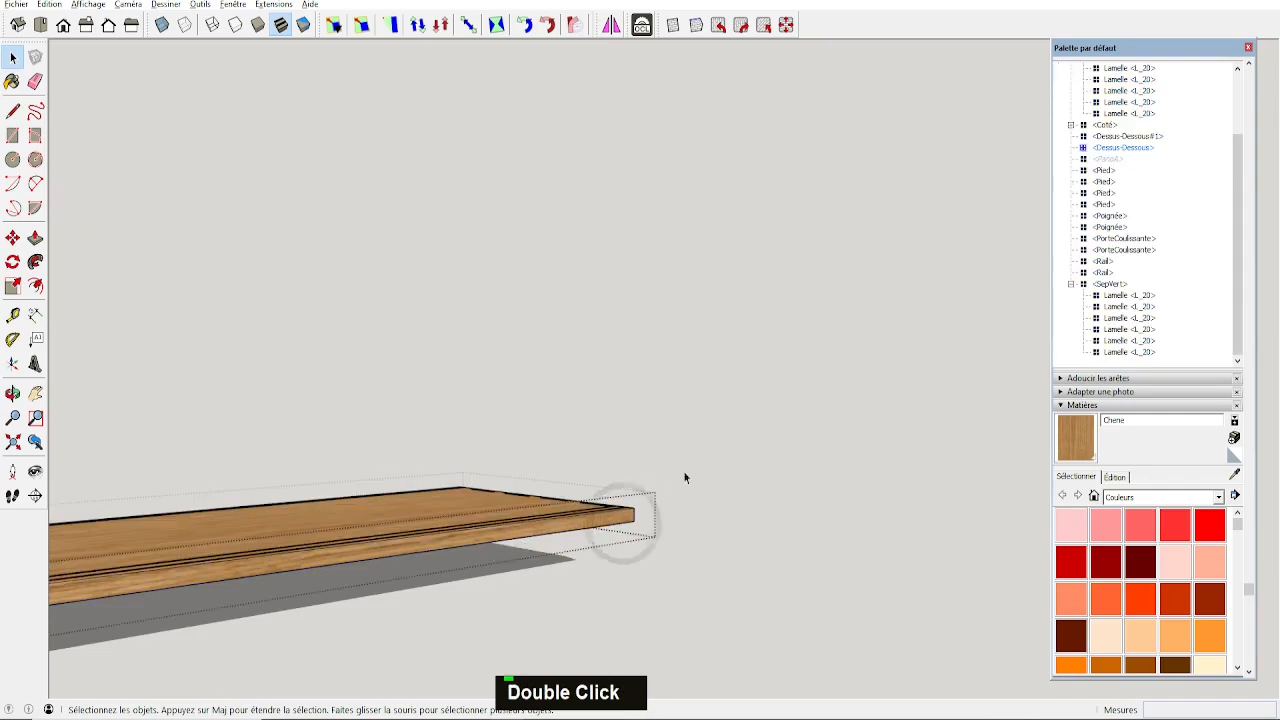
middle_click_drag(683, 470, 648, 655)
left_click(723, 554)
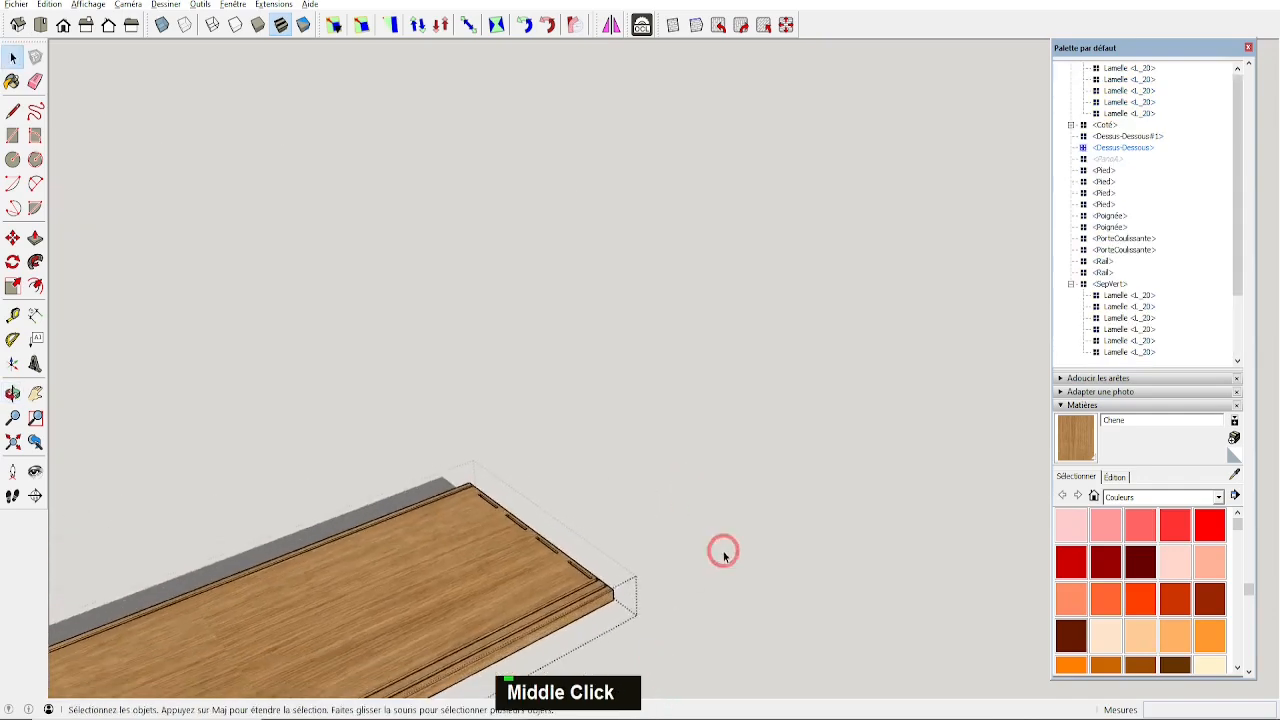
middle_click_drag(659, 506, 800, 337)
scroll(763, 510, "down", 3)
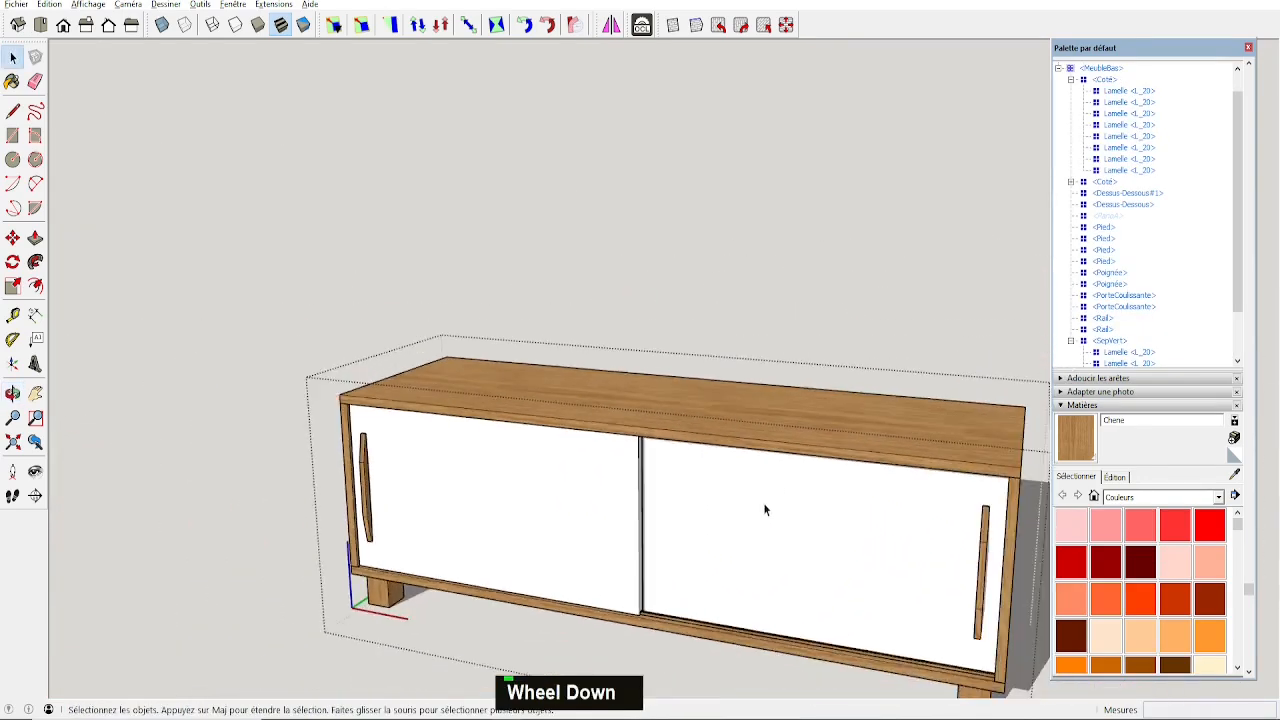
middle_click_drag(681, 398, 654, 586, "shift")
key("space")
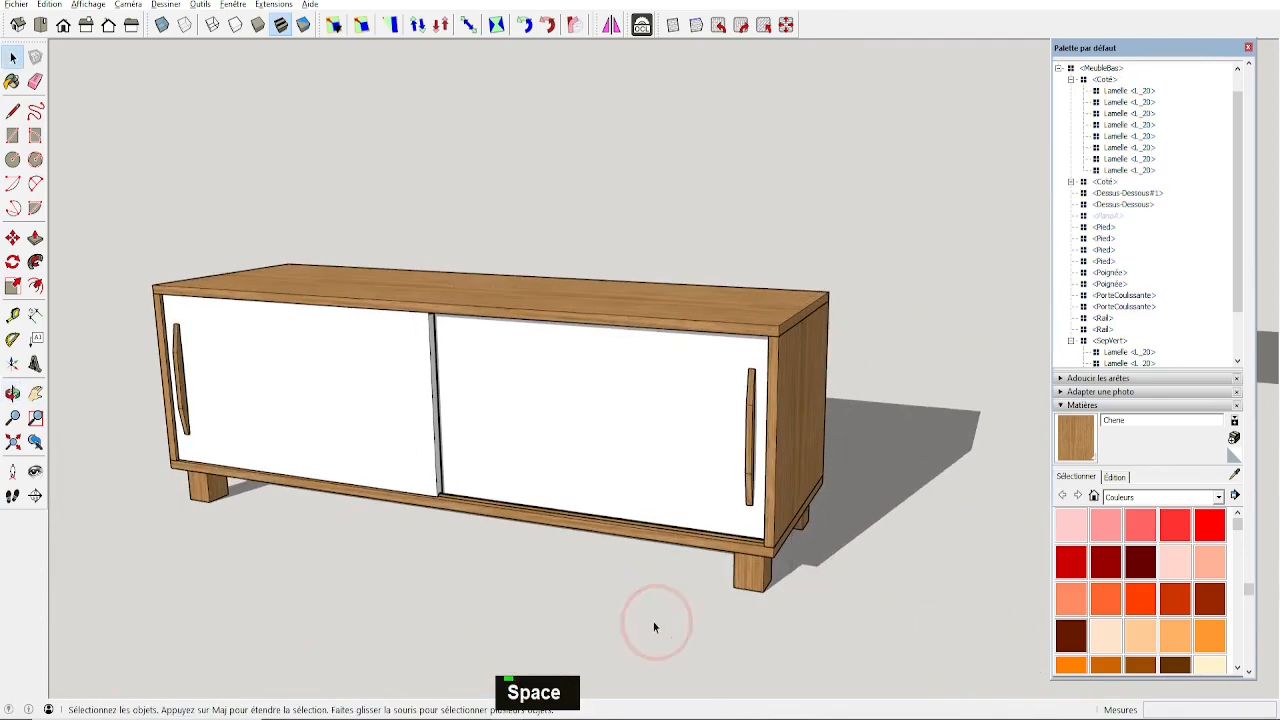
Copy the MeubleBas cabinet with the Move tool to a free area beside the original.
scroll(675, 440, "down", 3)
scroll(565, 397, "down", 2, "shift")
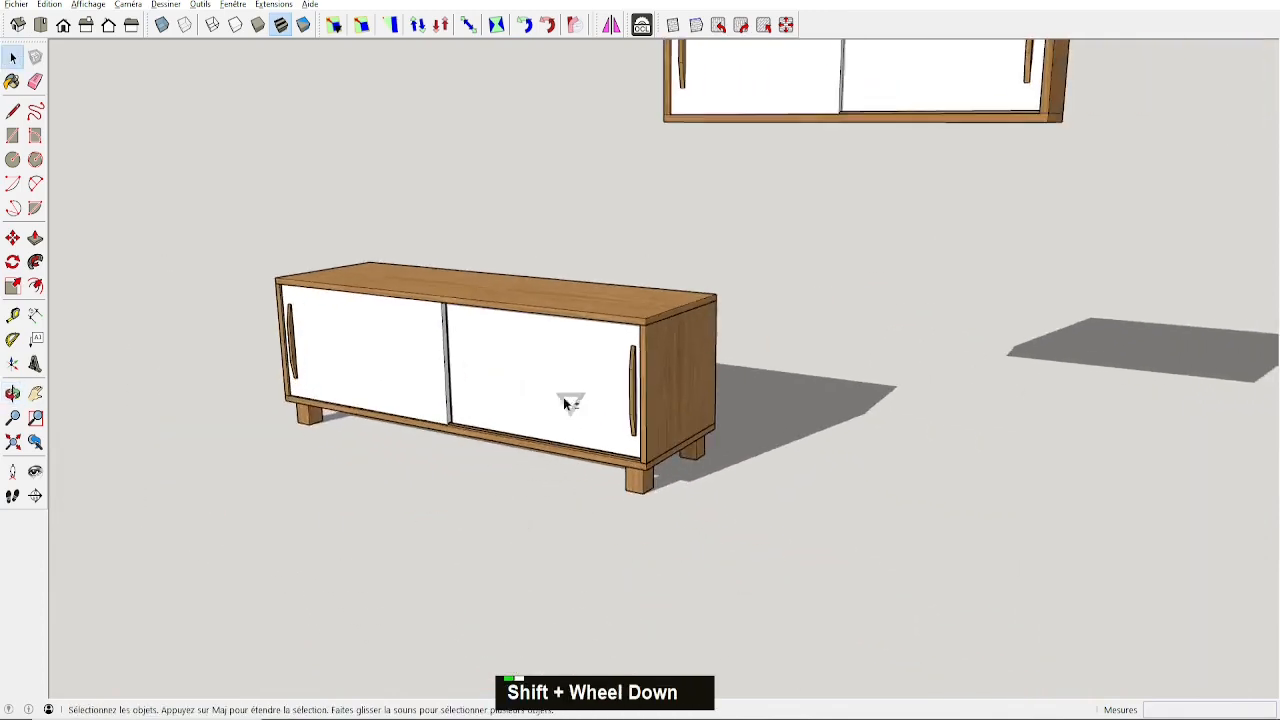
mouse_move(565, 397)
middle_mouse_down("shift")
mouse_move(585, 470)
mouse_move(586, 387)
middle_mouse_up("shift")
middle_click_drag(603, 283, 443, 363)
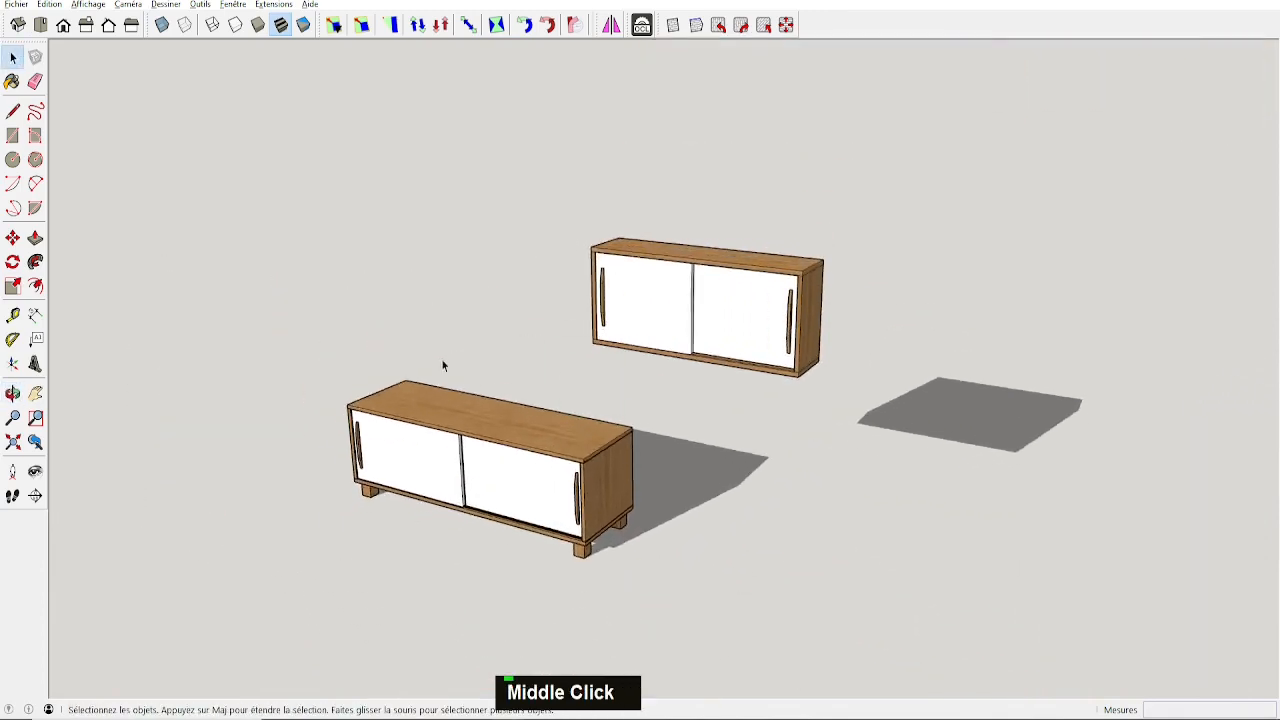
left_click_drag(314, 354, 661, 577)
key("m")
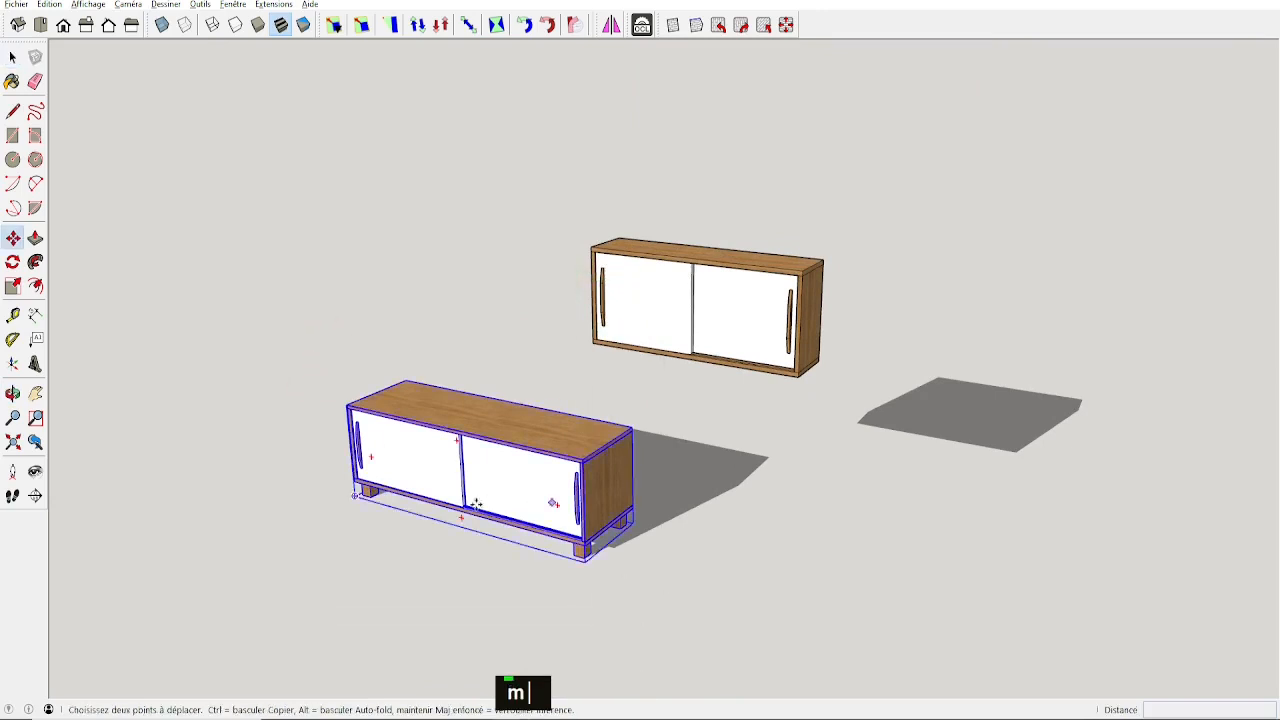
left_click(384, 390)
key("ctrl")
left_click(917, 586)
Open the copied cabinet for editing, delete its feet and leave the component.
middle_click_drag(917, 586, 934, 474)
key("space")
double_click(889, 589)
middle_click_drag(1095, 563, 1123, 578)
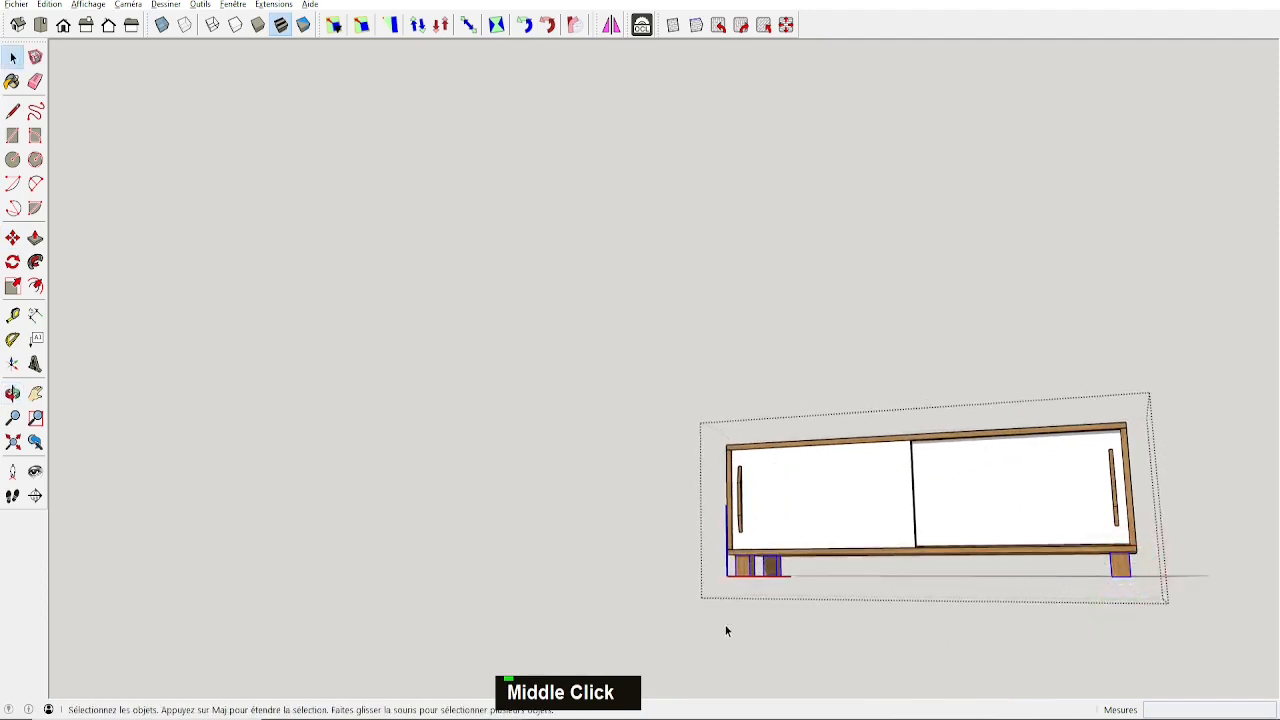
key("Delete")
key("space")
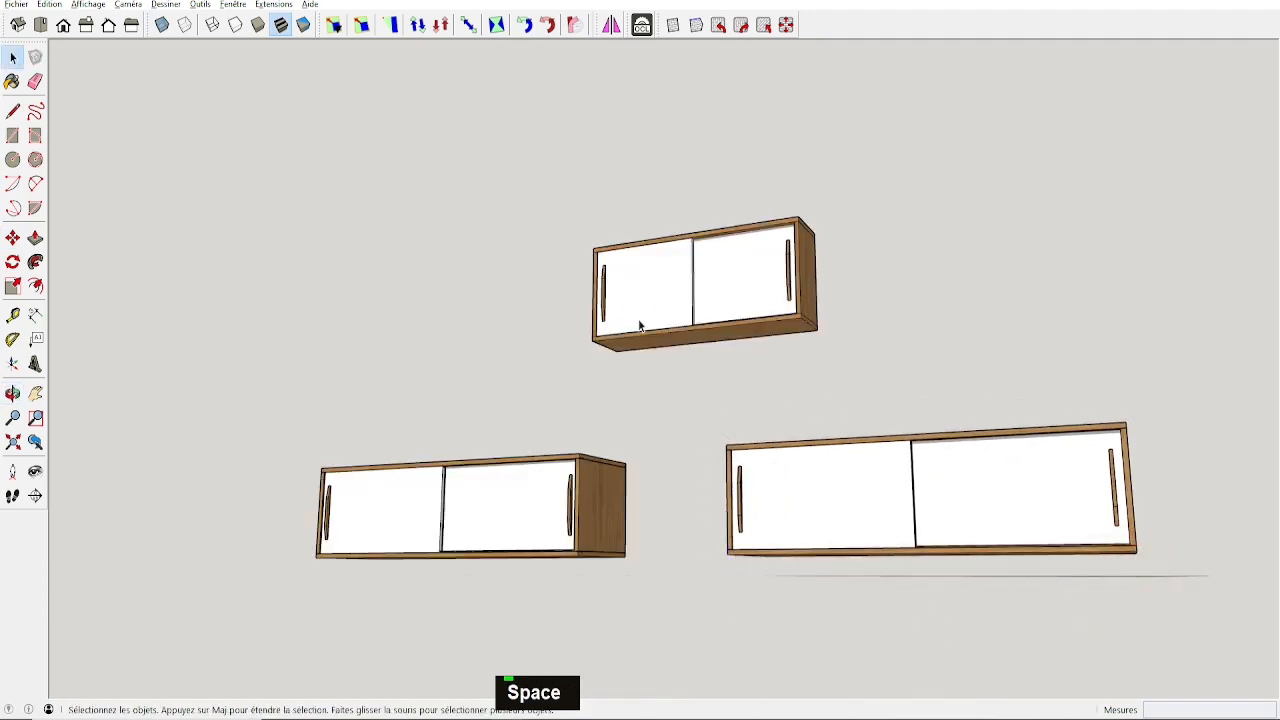
Measure the depth of the wall cabinet along the bottom edge of its side with the Tape Measure tool.
scroll(607, 351, "up", 2)
key("t")
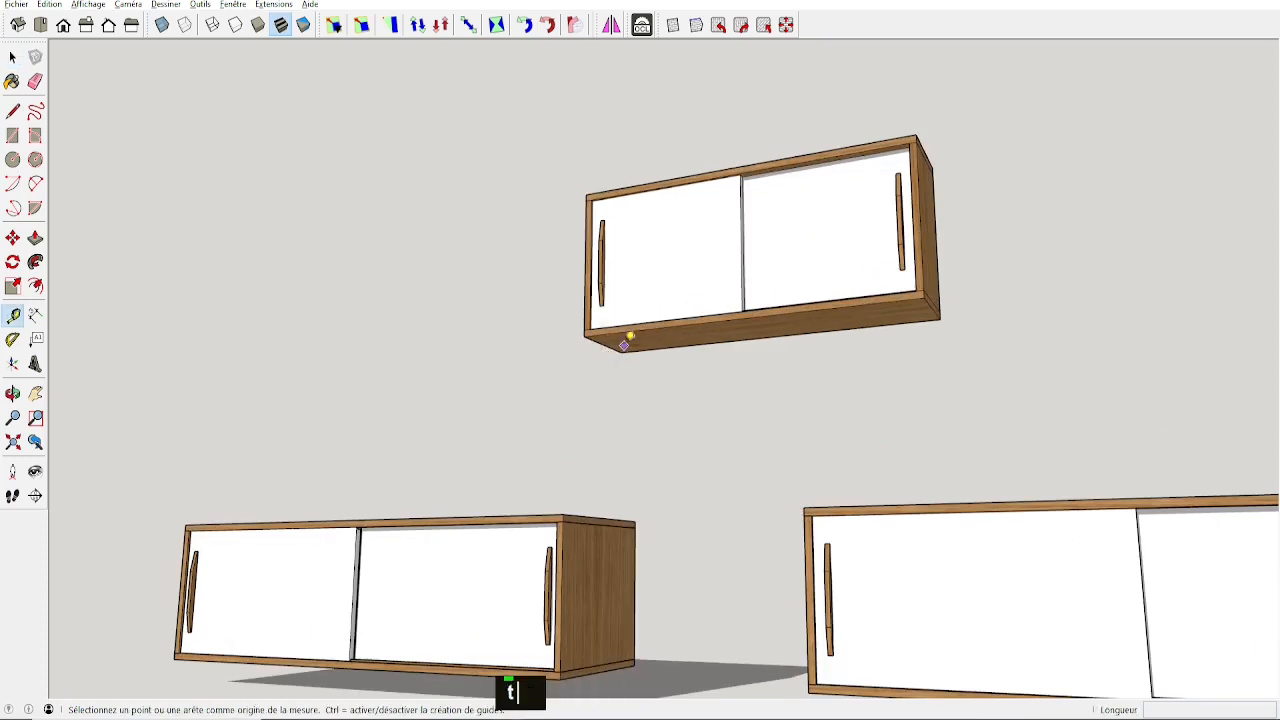
key("space")
middle_click_drag(943, 320, 857, 343)
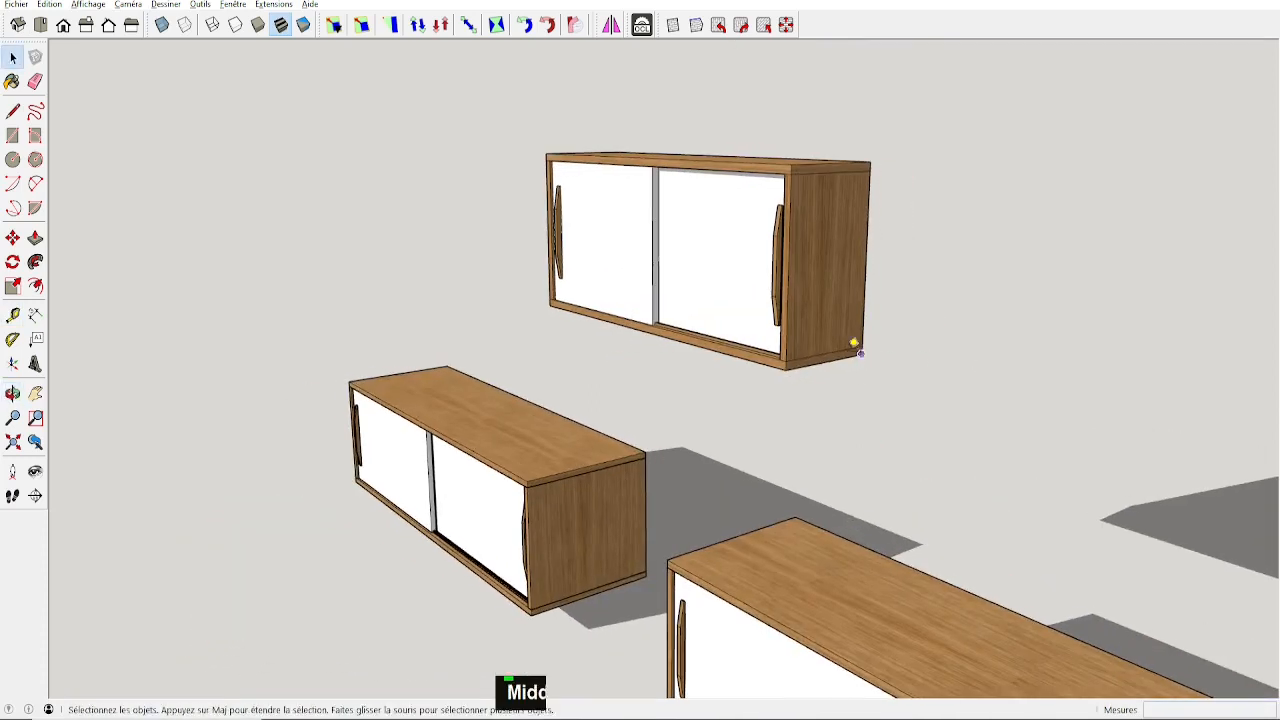
key("t")
left_click(786, 369)
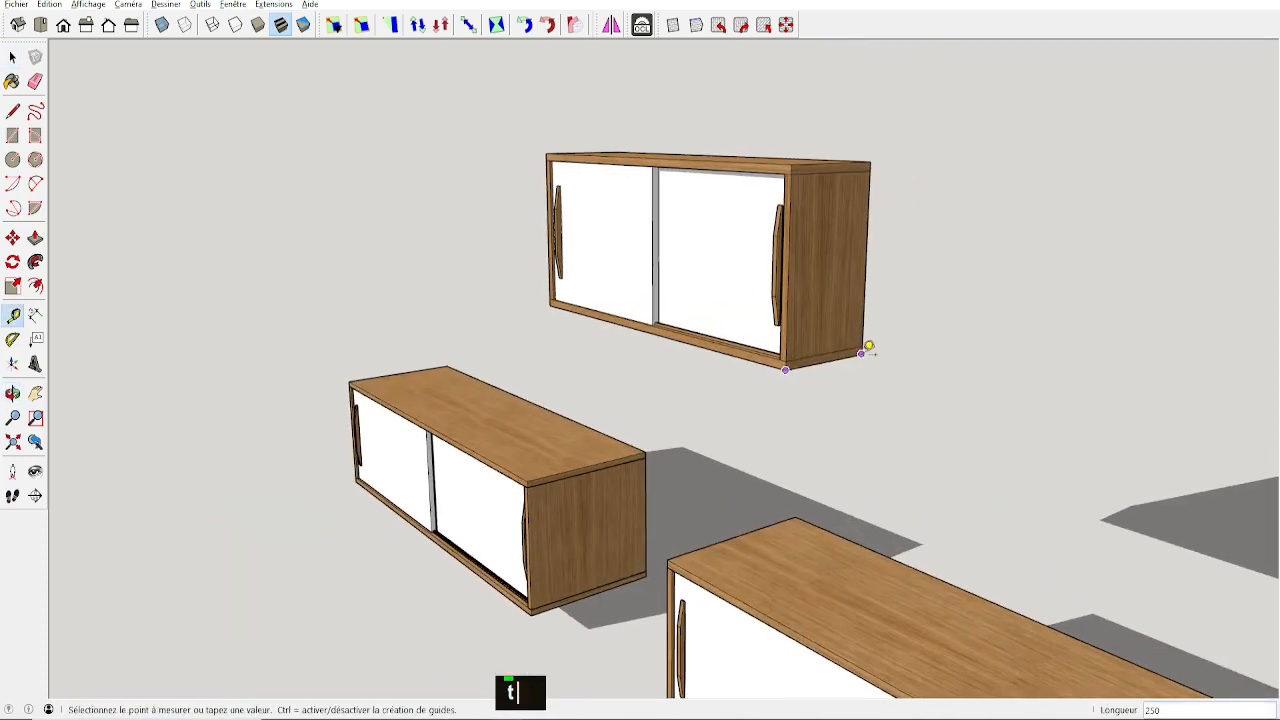
scroll(868, 347, "down", 4)
Box-stretch the copied low cabinet along the red axis to a length of 1000, uniformly from its center with two cutting planes.
middle_click_drag(786, 451, 776, 345)
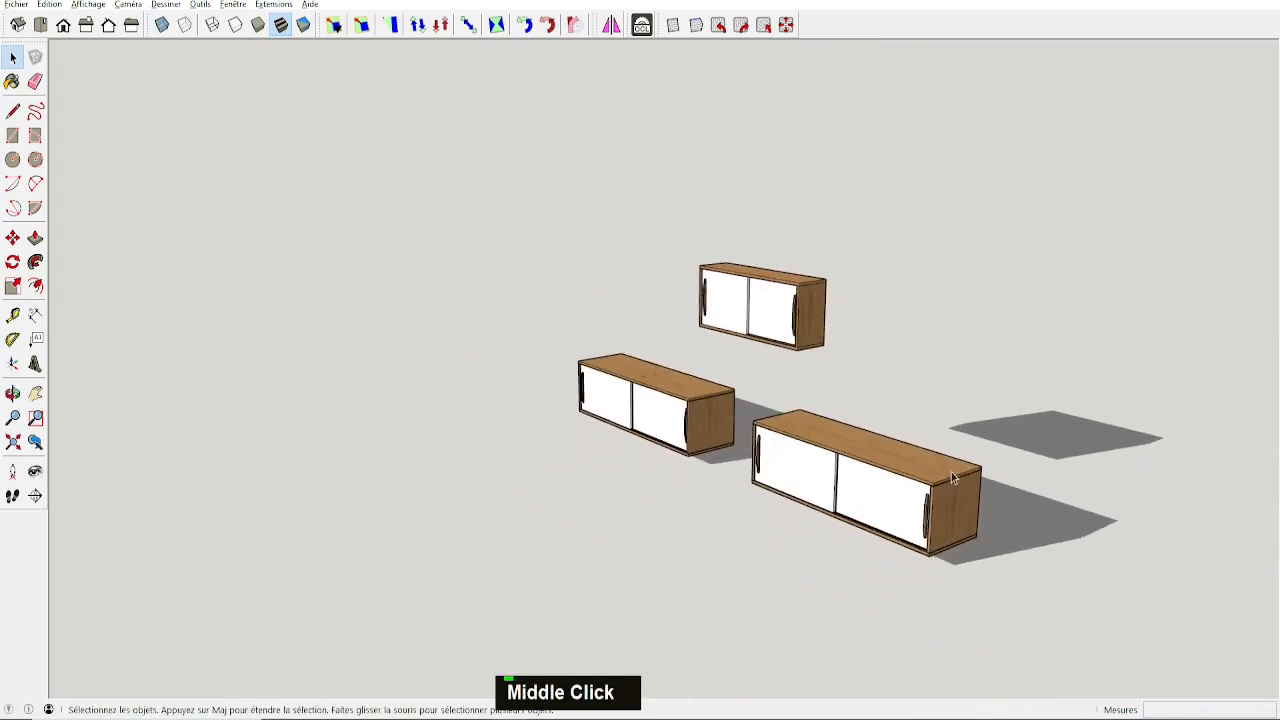
middle_click_drag(763, 418, 801, 400)
key("space")
left_click(805, 410)
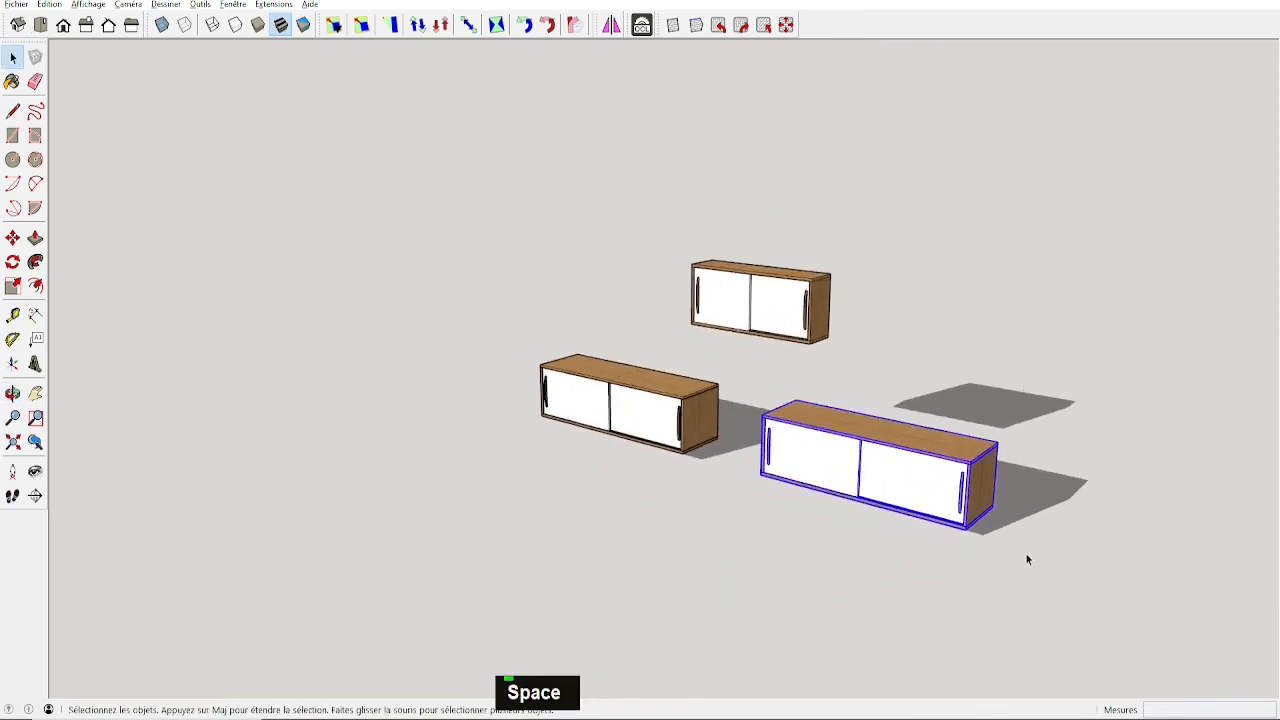
left_click(469, 28)
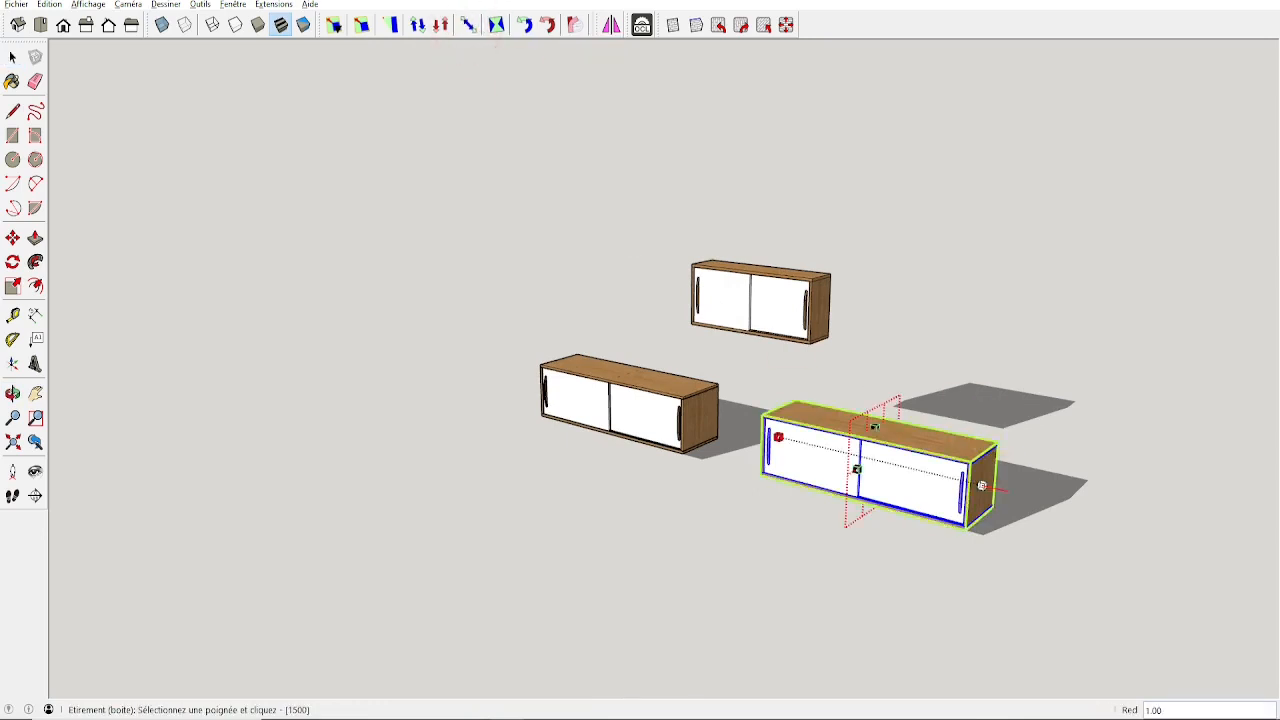
scroll(981, 486, "up", 1)
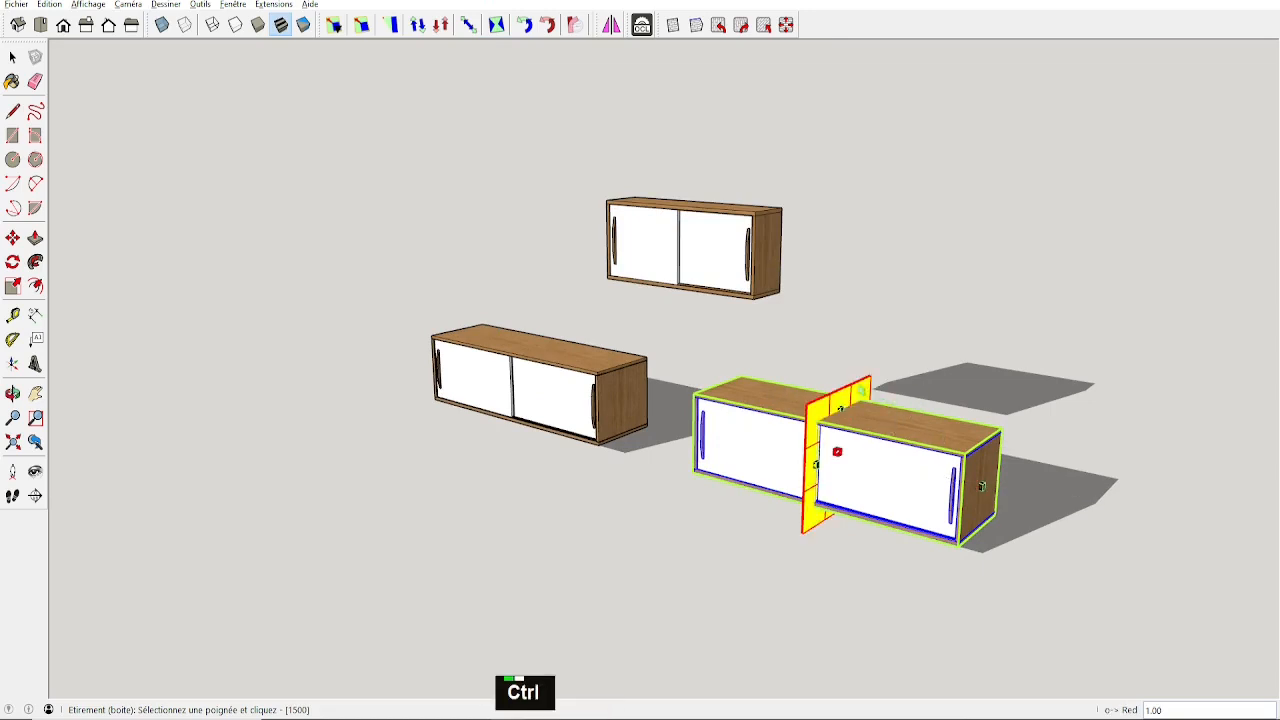
left_click(852, 400, "ctrl")
left_click(895, 405, "ctrl")
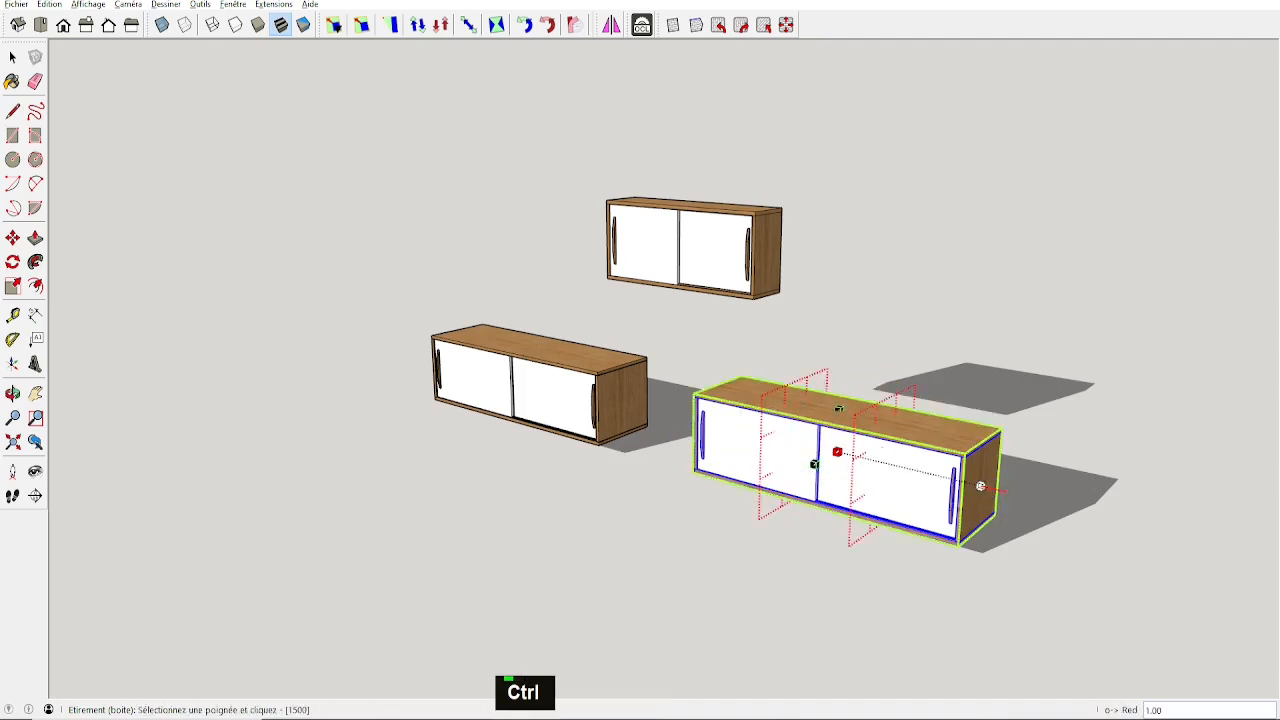
left_click_drag(980, 486, 942, 478, "ctrl")
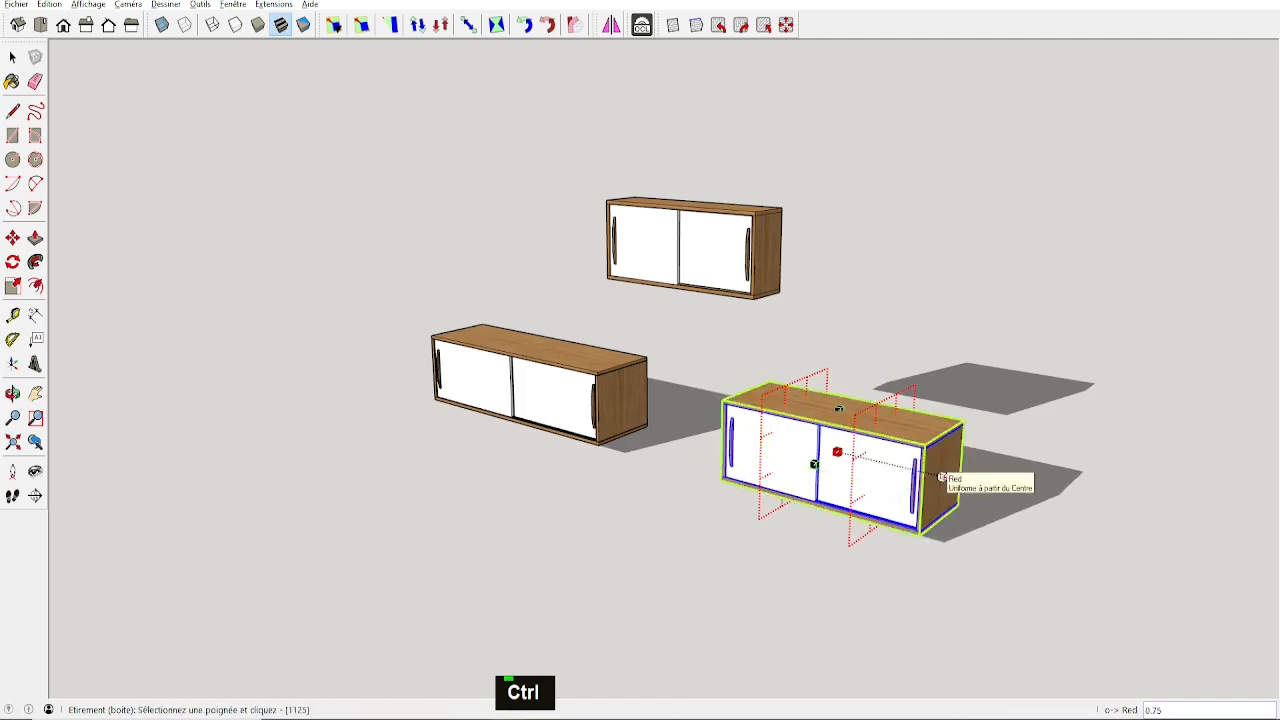
key("Tab")
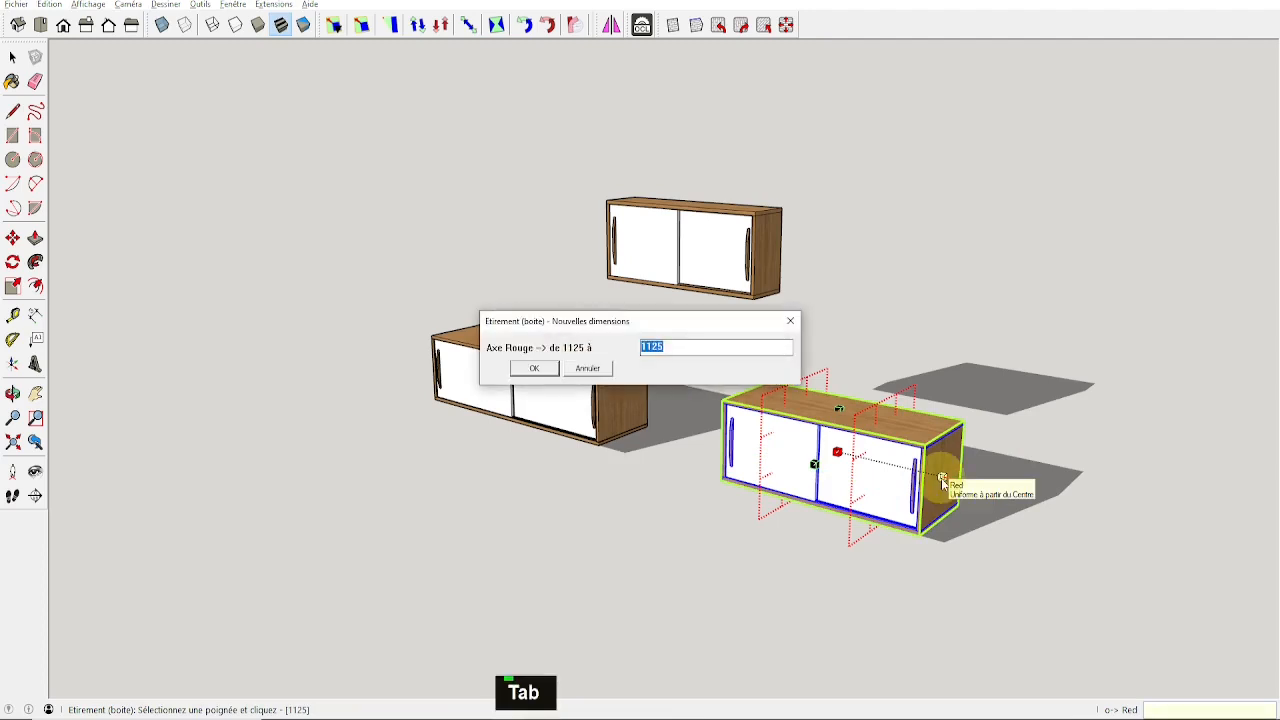
type("1000")
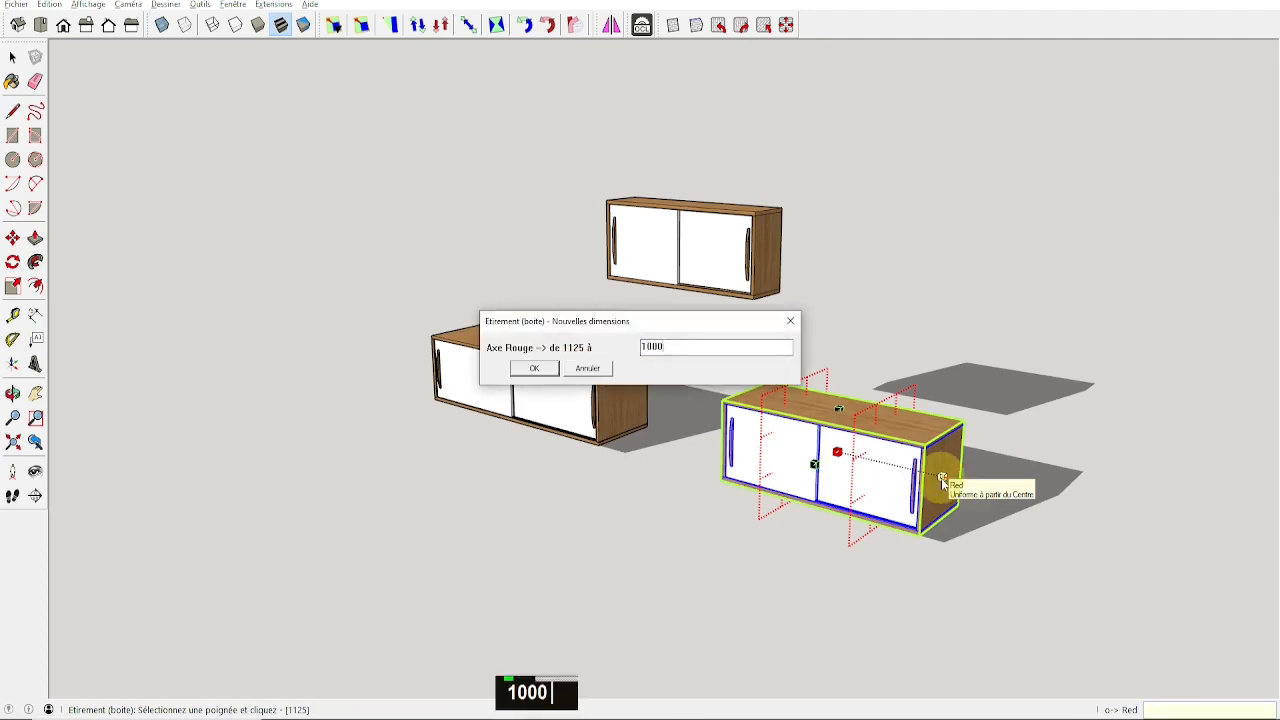
key("Return")
key("space")
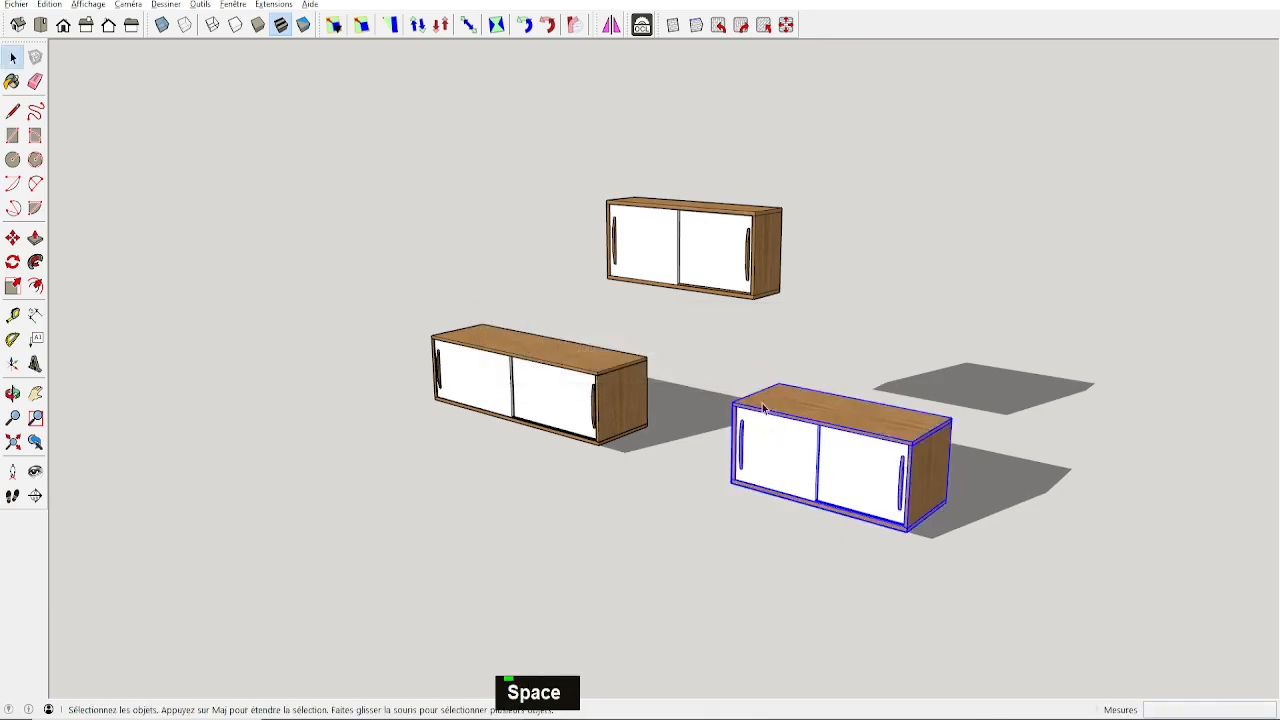
Box-stretch the copied cabinet along the green axis to a depth of 250, with the cutting plane toward its back.
middle_click_drag(897, 406, 760, 371)
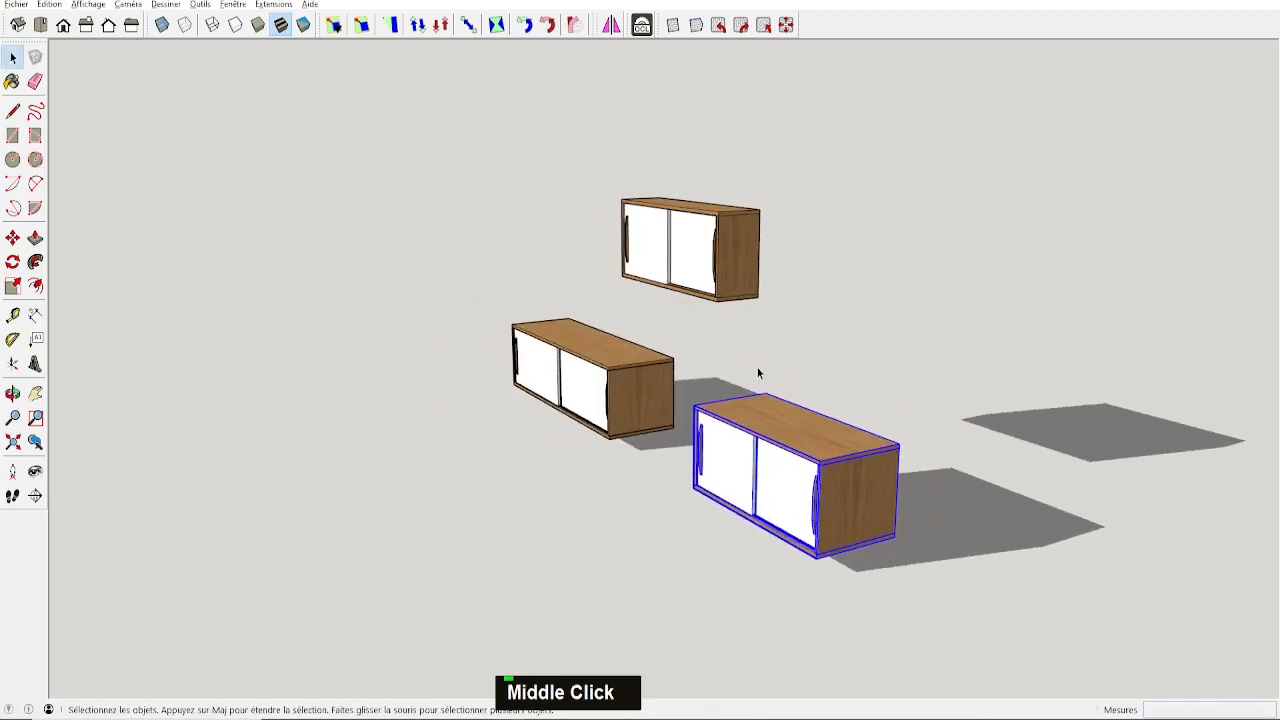
left_click(466, 24)
left_click(749, 477)
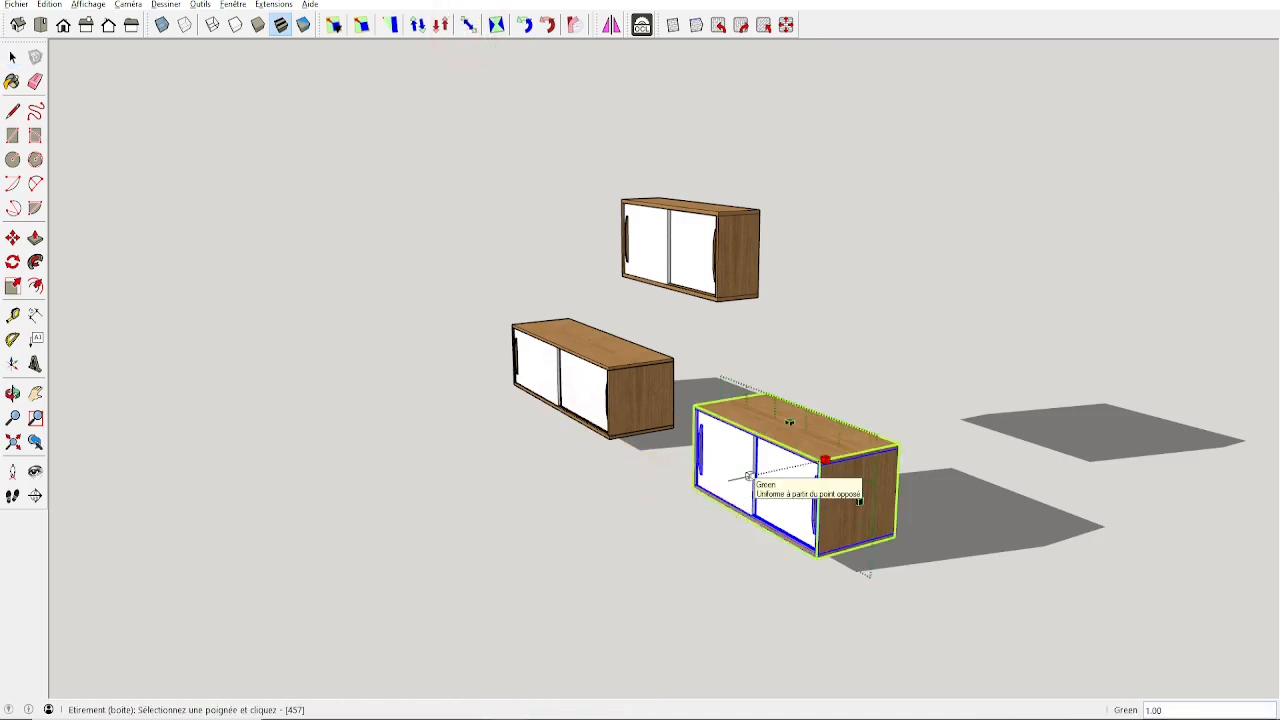
key("ctrl")
key("ctrl")
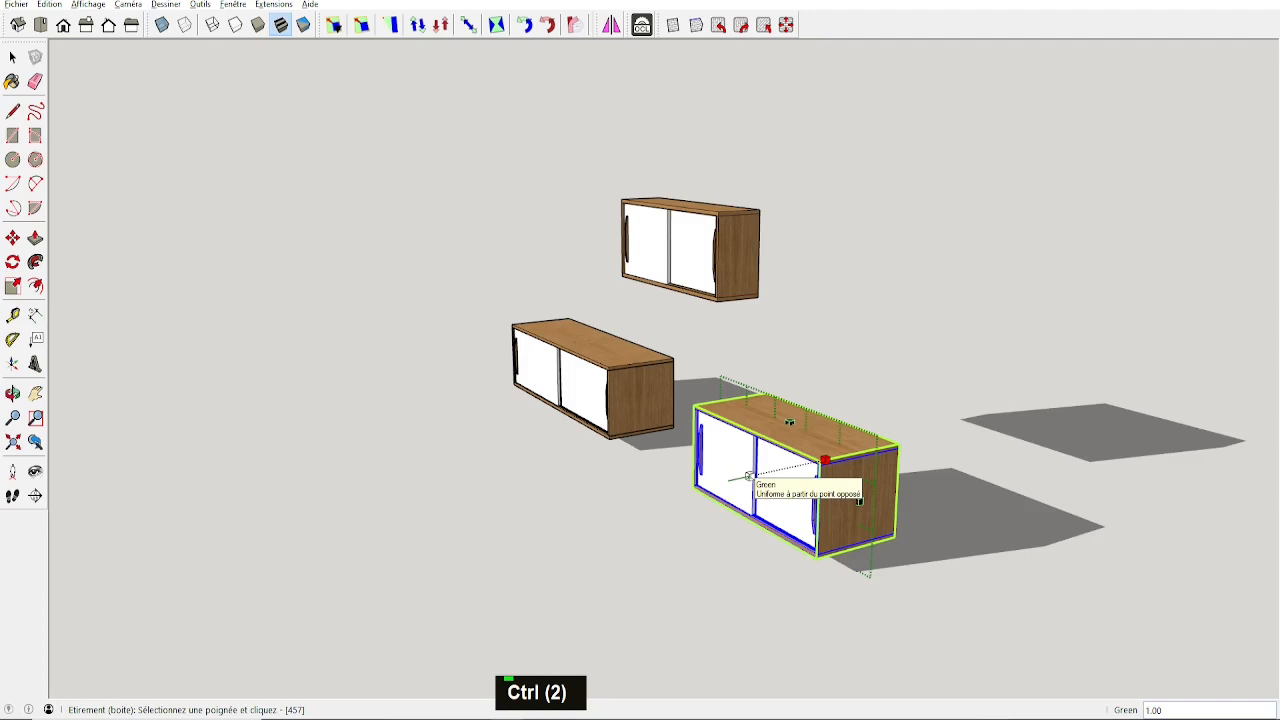
key("Tab")
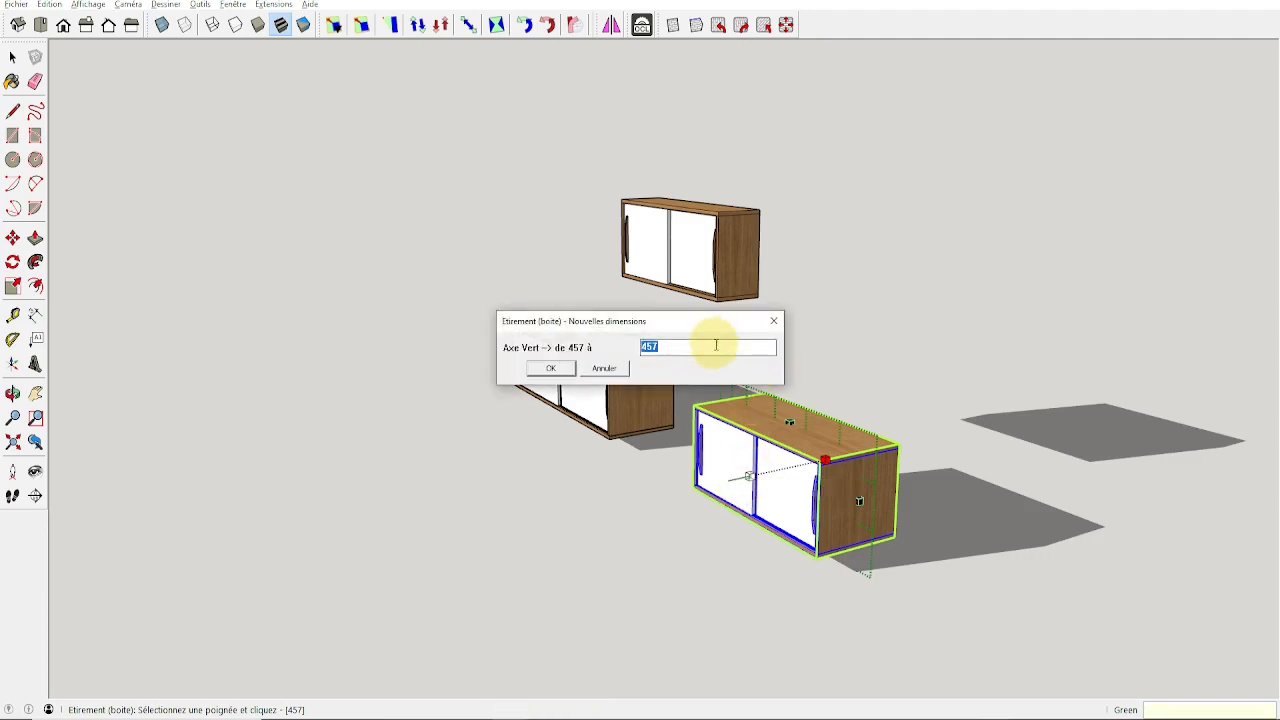
type("250")
key("Return")
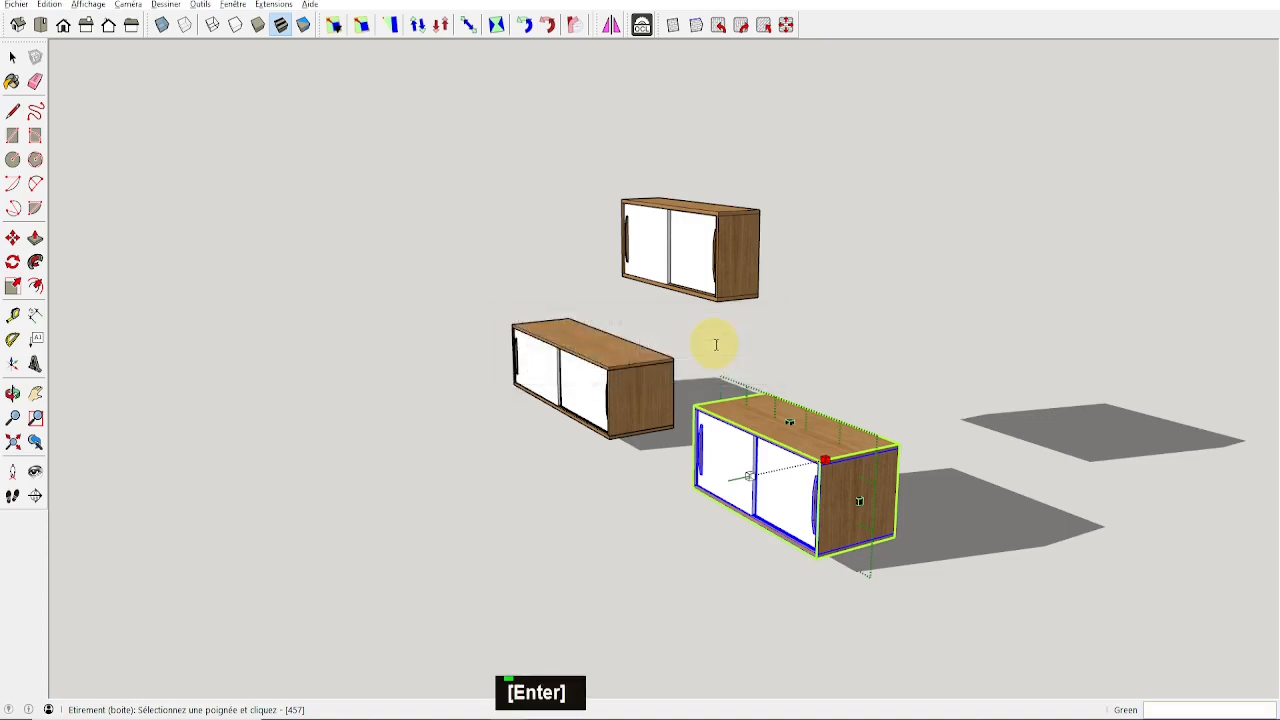
scroll(897, 497, "up", 2)
key("space")
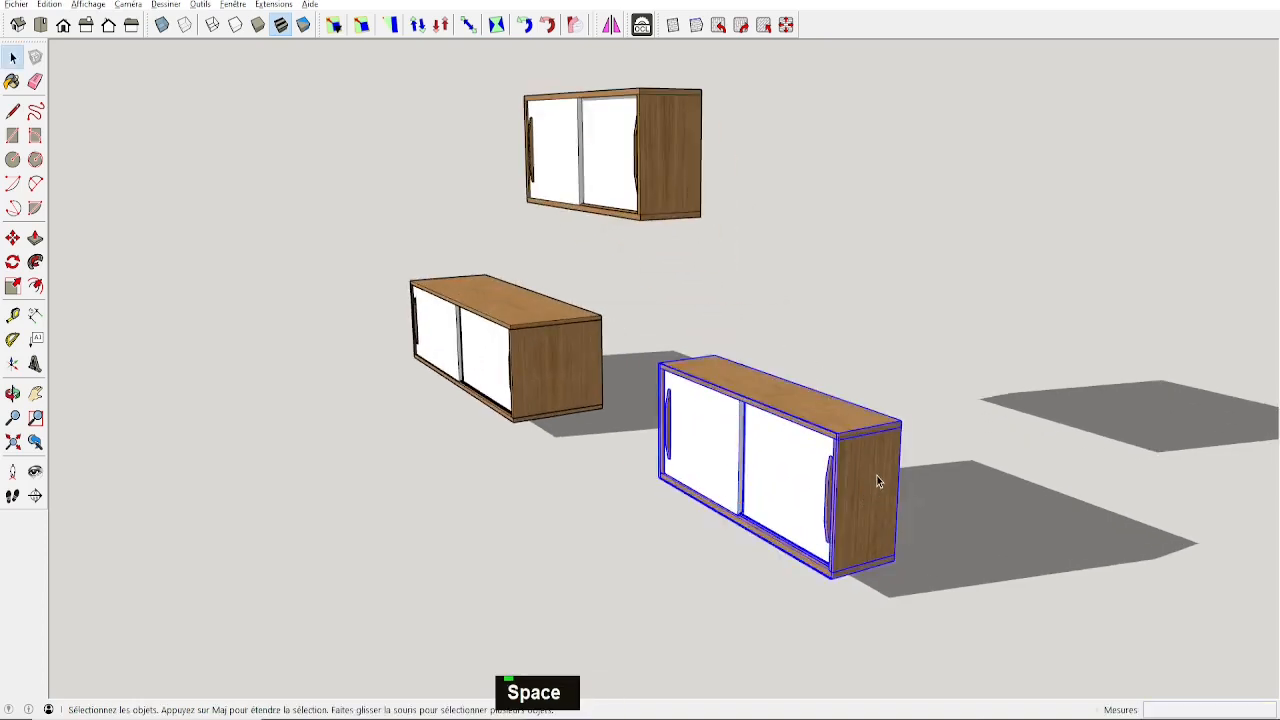
Measure the side panel's depth on the copied cabinet with the Tape Measure tool.
key("t")
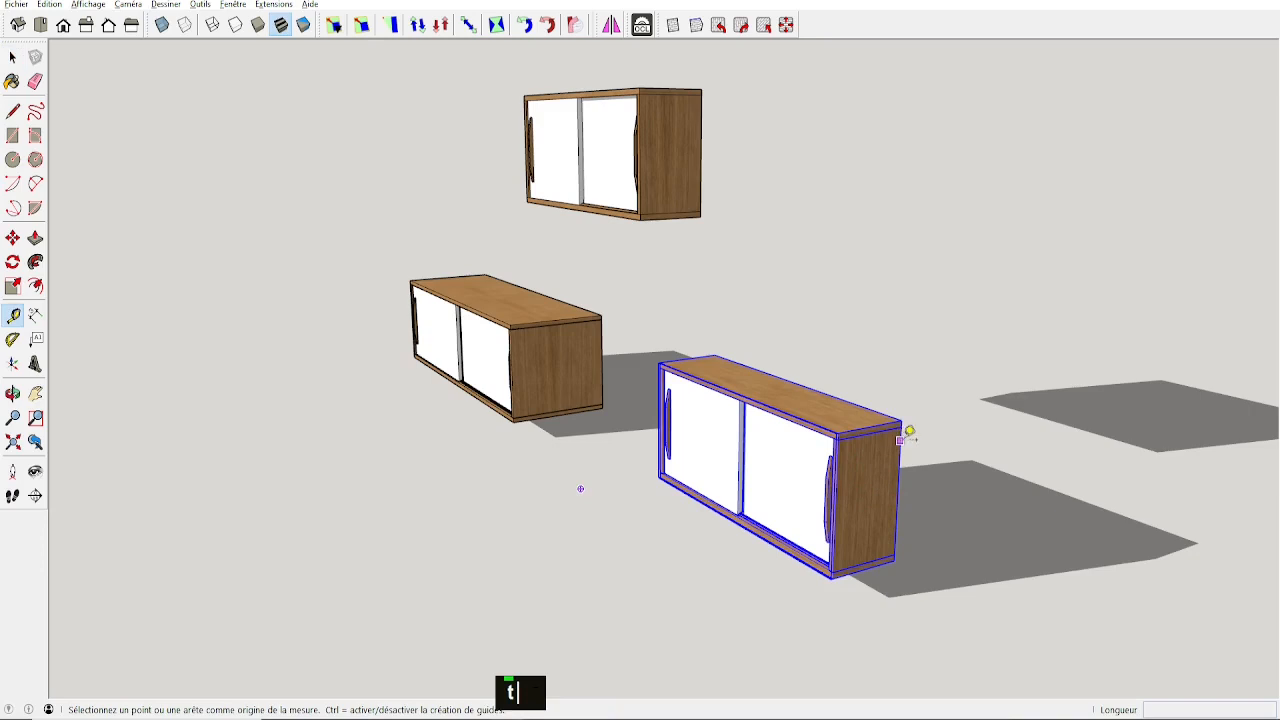
left_click(901, 438)
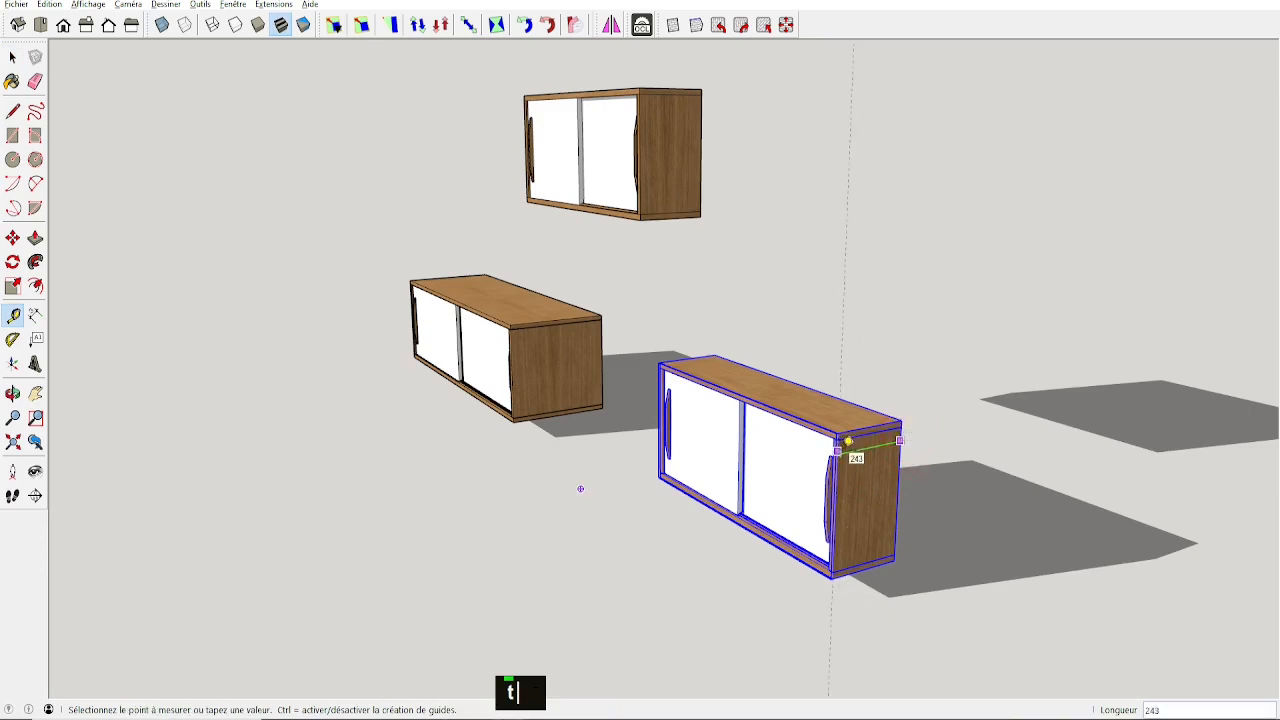
key("space")
middle_click_drag(580, 488, 830, 463)
scroll(636, 410, "down", 1)
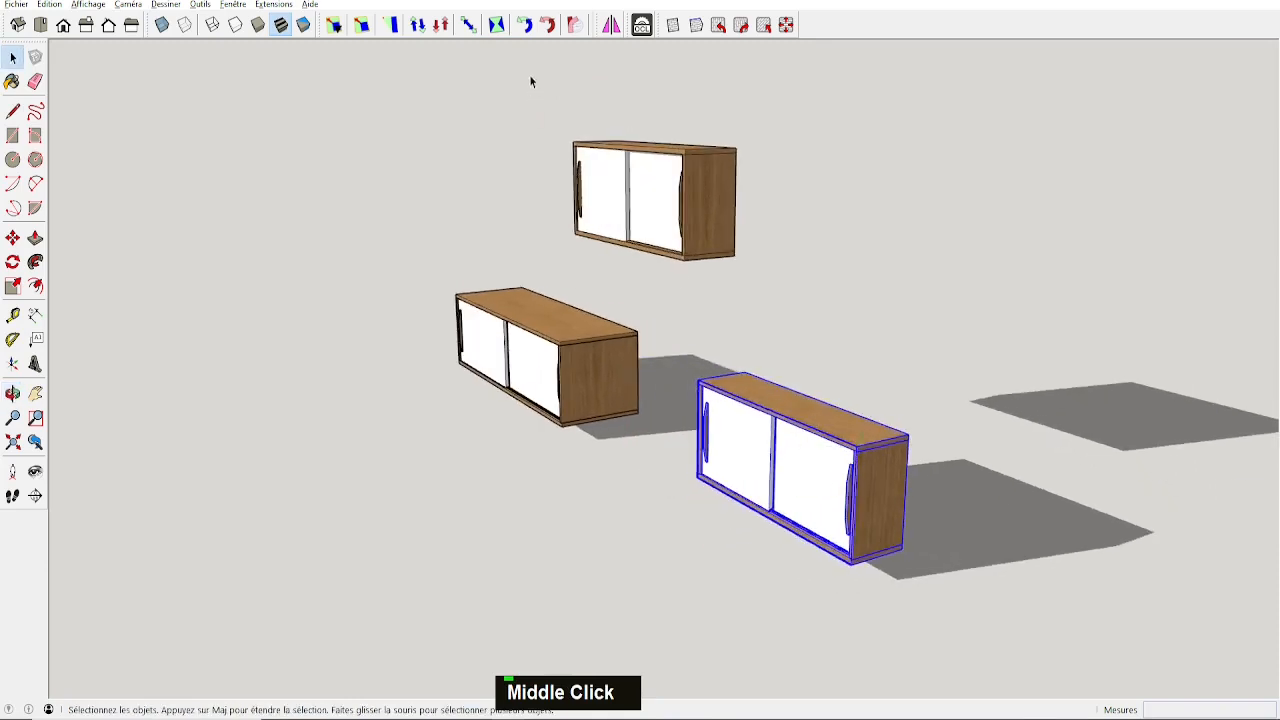
Box-stretch the copied cabinet along the green axis to an overall depth of 257.
left_click(467, 24)
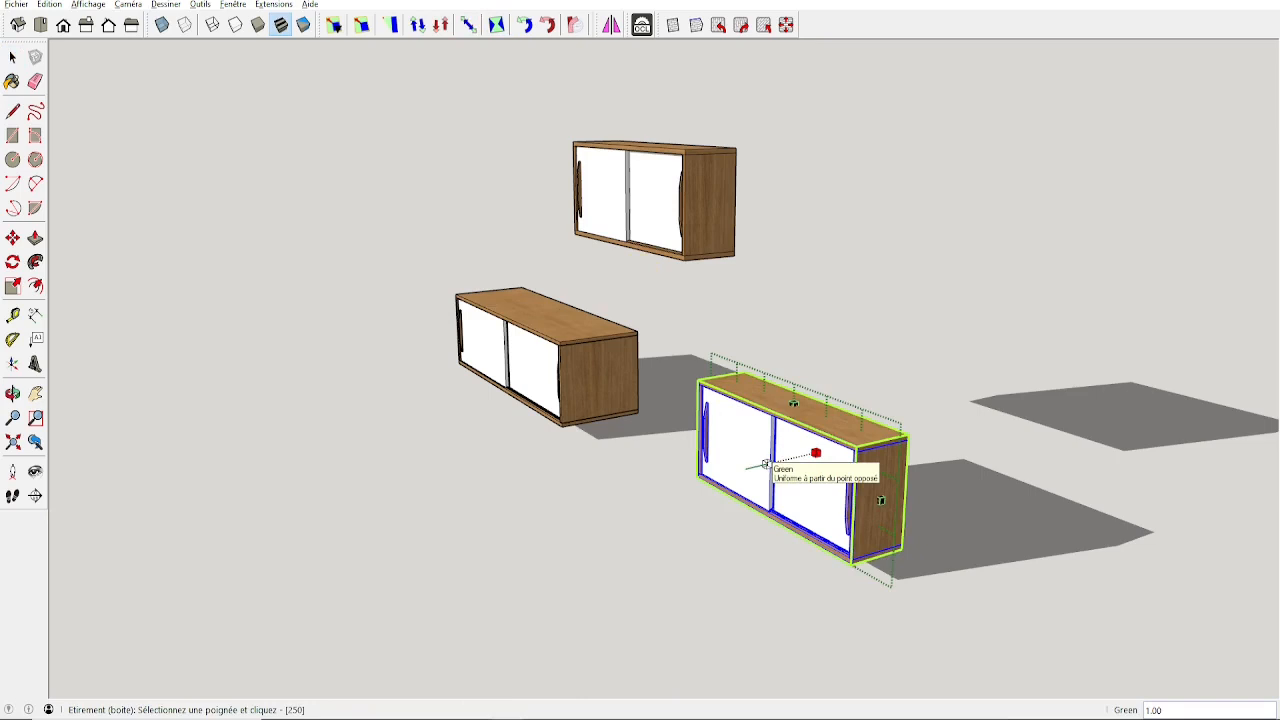
key("Tab")
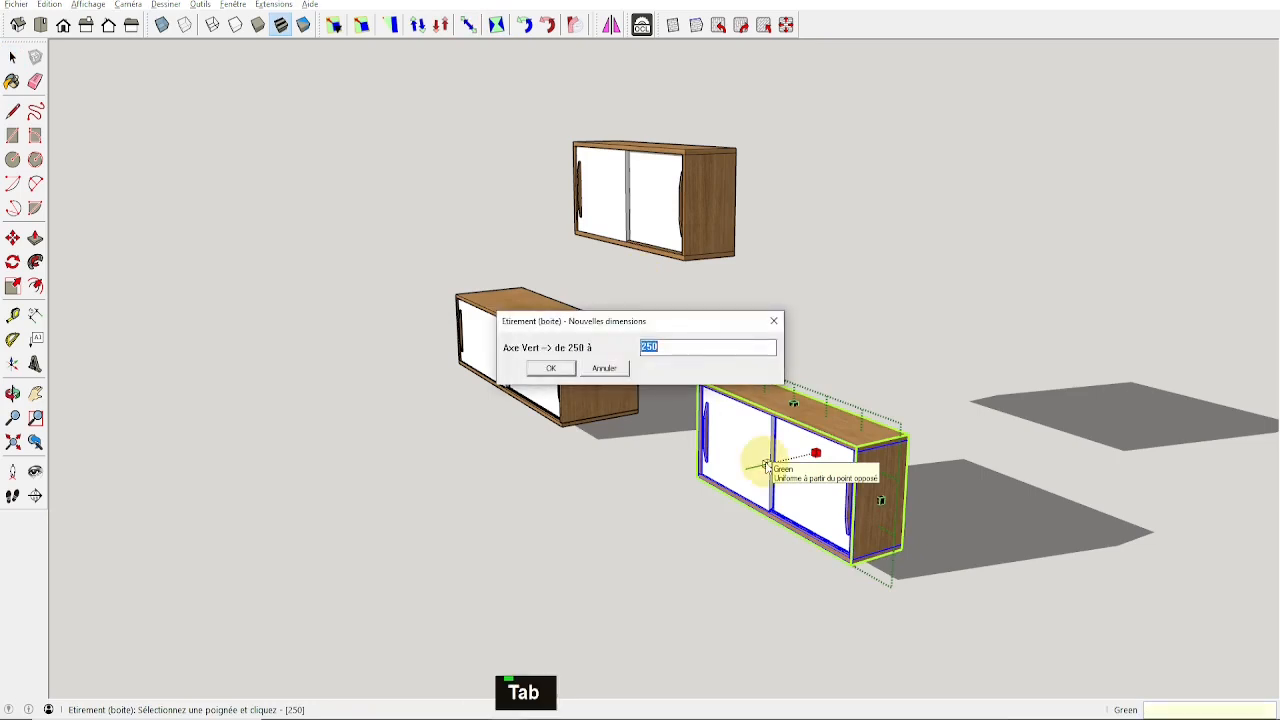
type("257")
key("Return")
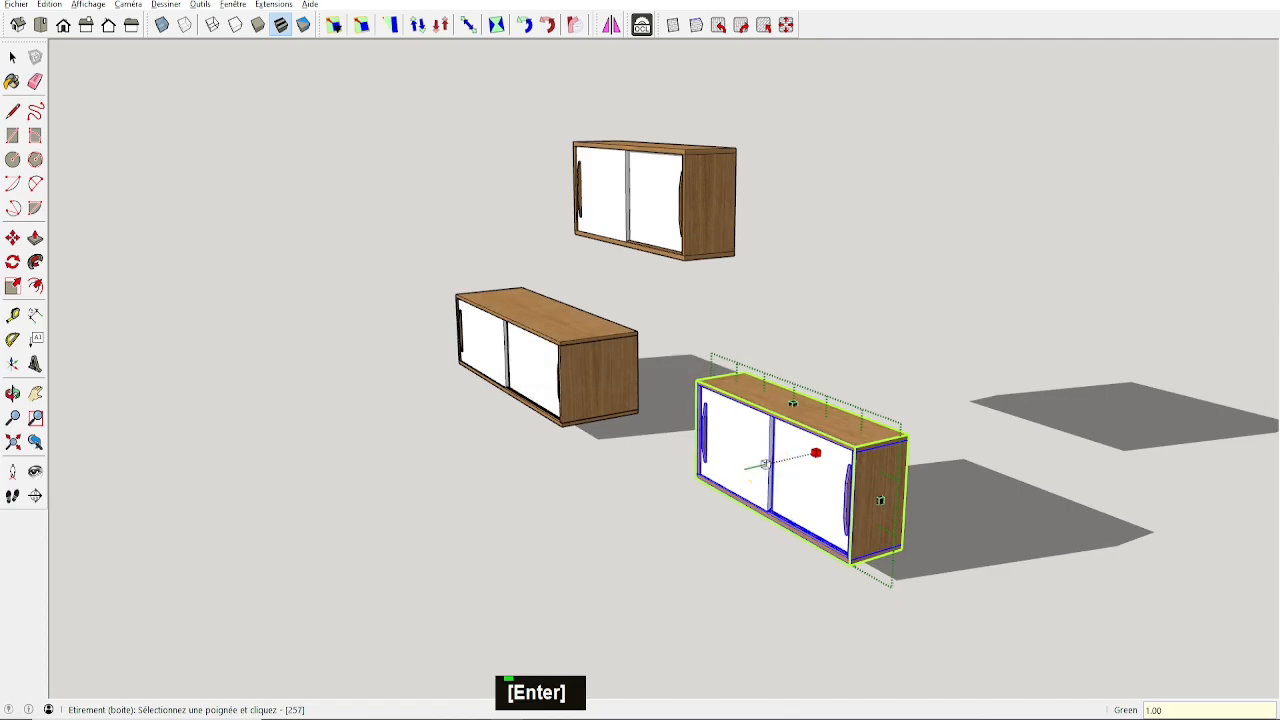
key("space")
Measure the depth of the stretched cabinet's side panel again just below the top panel.
scroll(901, 463, "up", 8)
key("space")
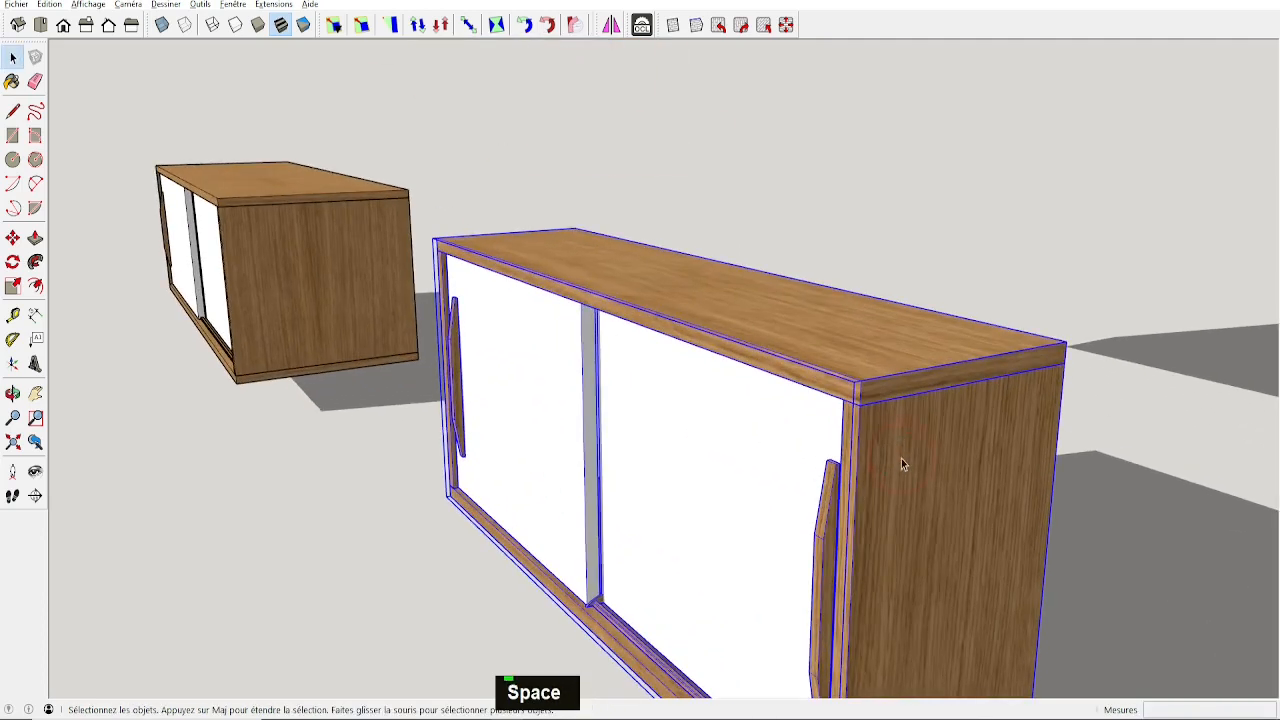
key("t")
left_click(1061, 397)
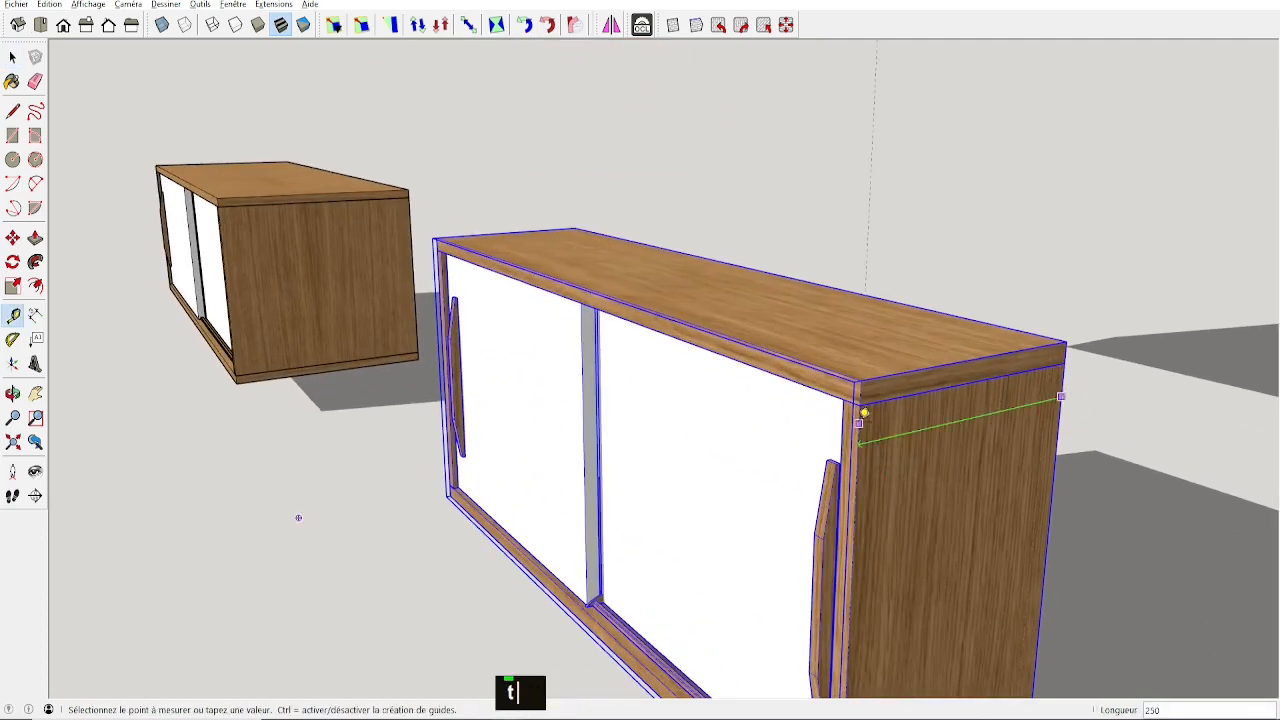
key("space")
scroll(860, 431, "down", 4)
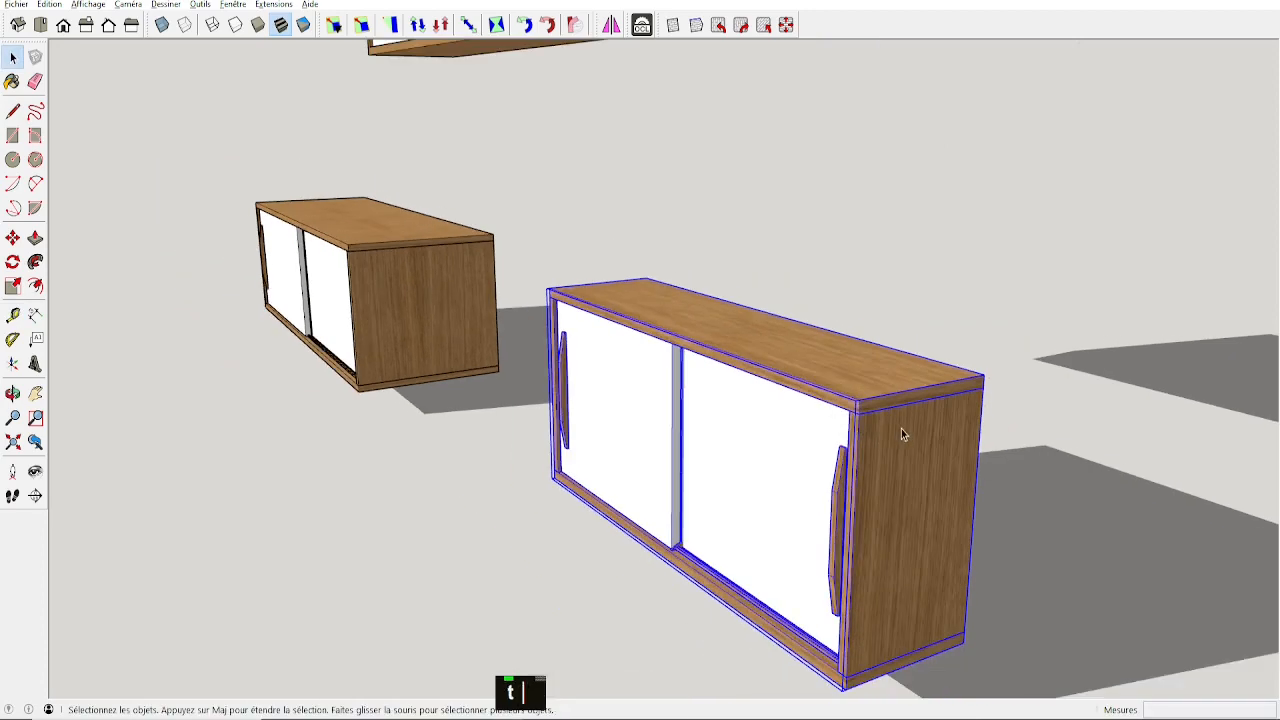
Open the copied cabinet's side panel for editing, delete the two overlapping duplicate biscuits on its top edge and leave the panel.
double_click(905, 439)
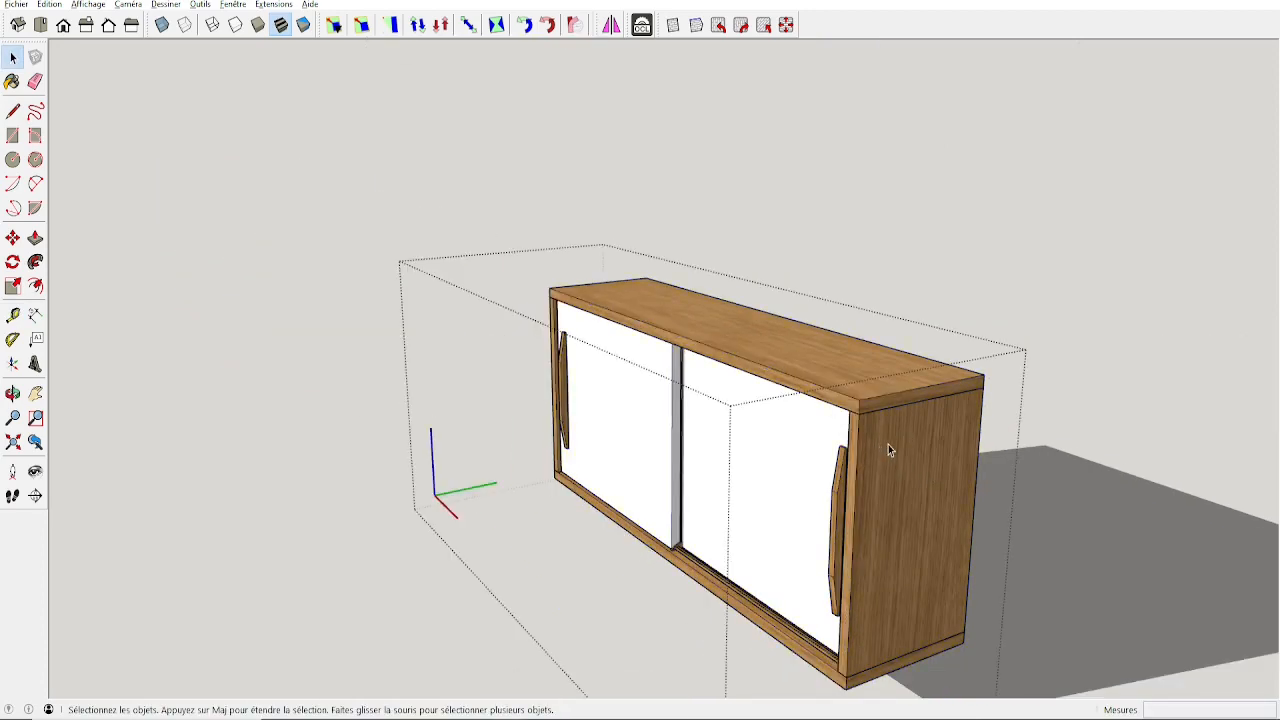
left_click(900, 434)
double_click(900, 434)
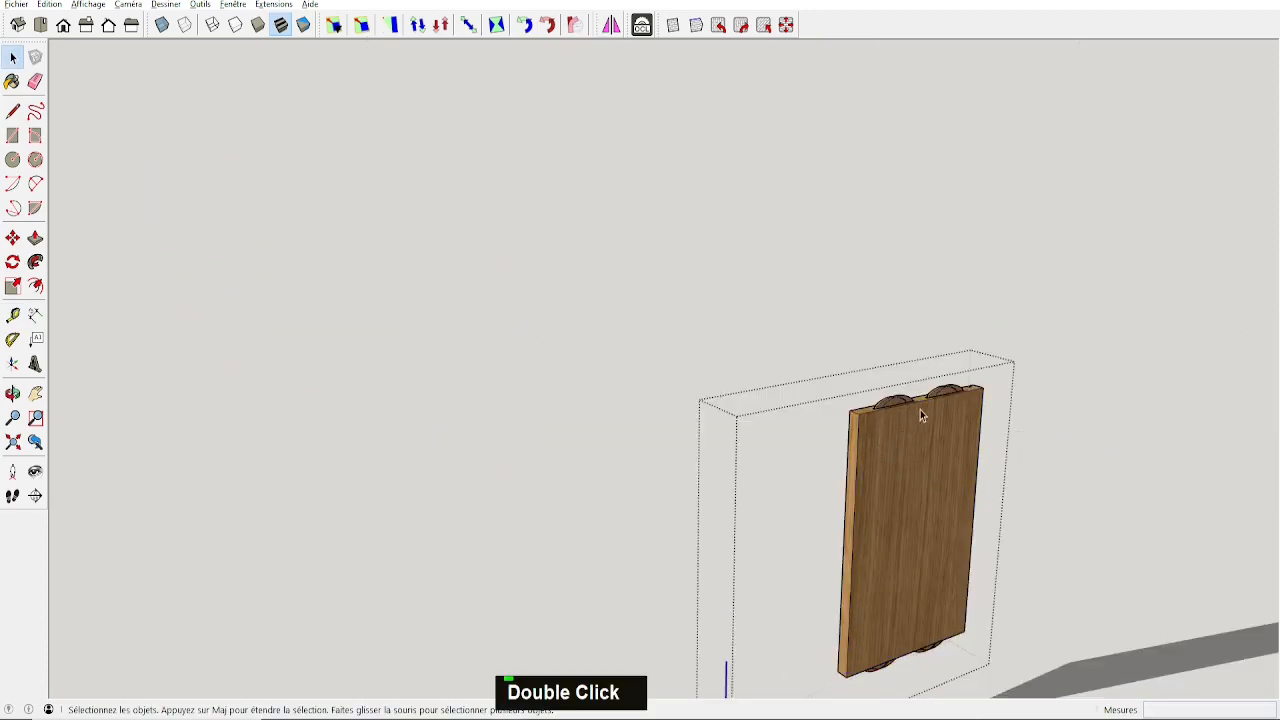
scroll(918, 415, "up", 4)
left_click(860, 366)
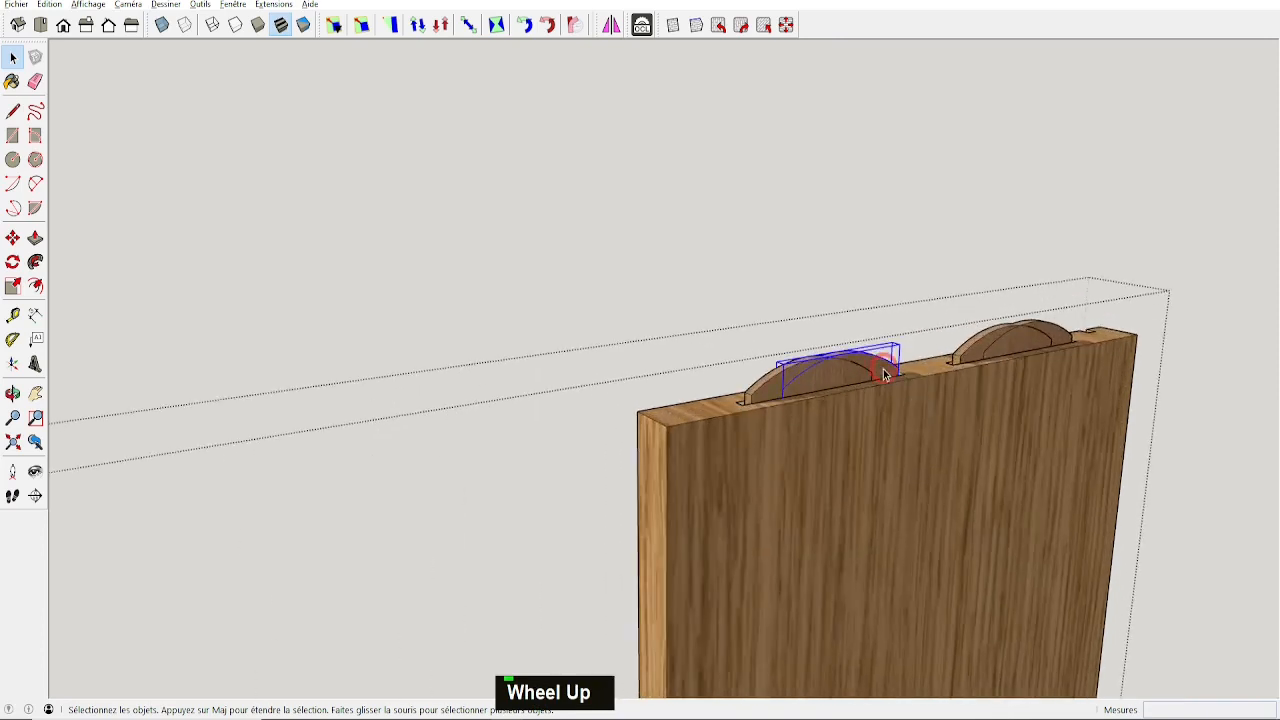
key("Delete")
key("Delete")
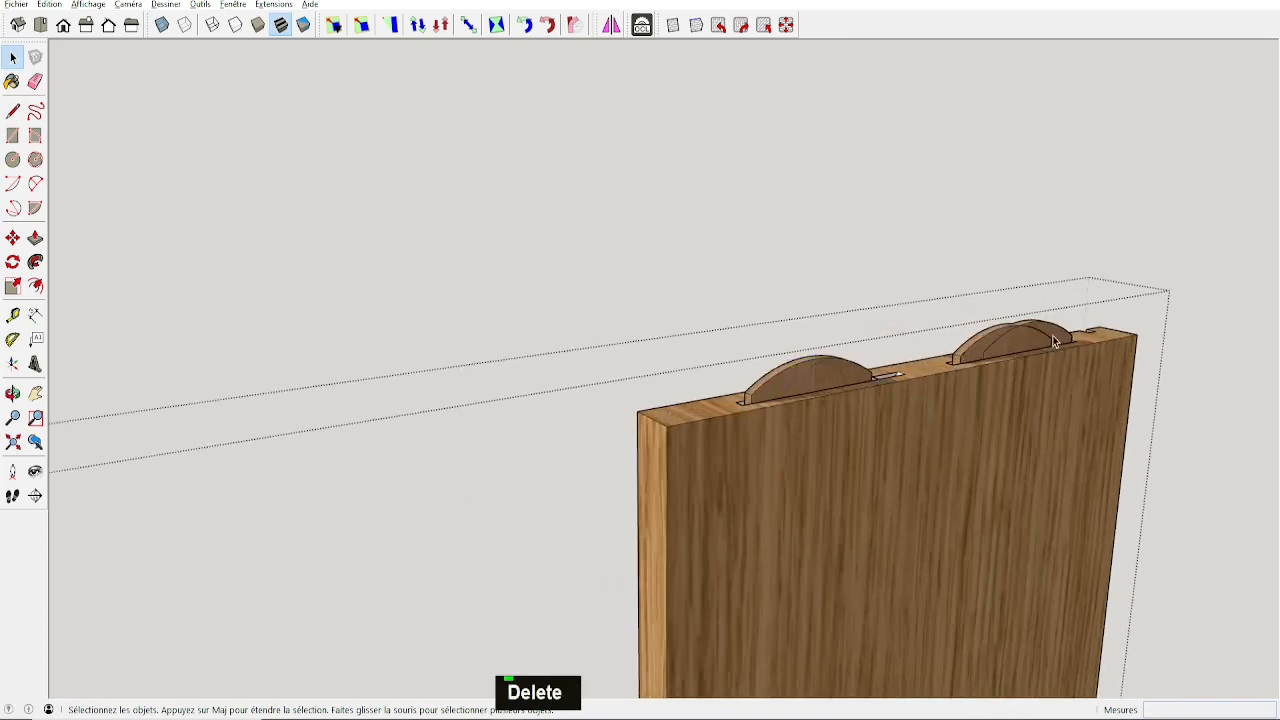
scroll(885, 419, "down", 2)
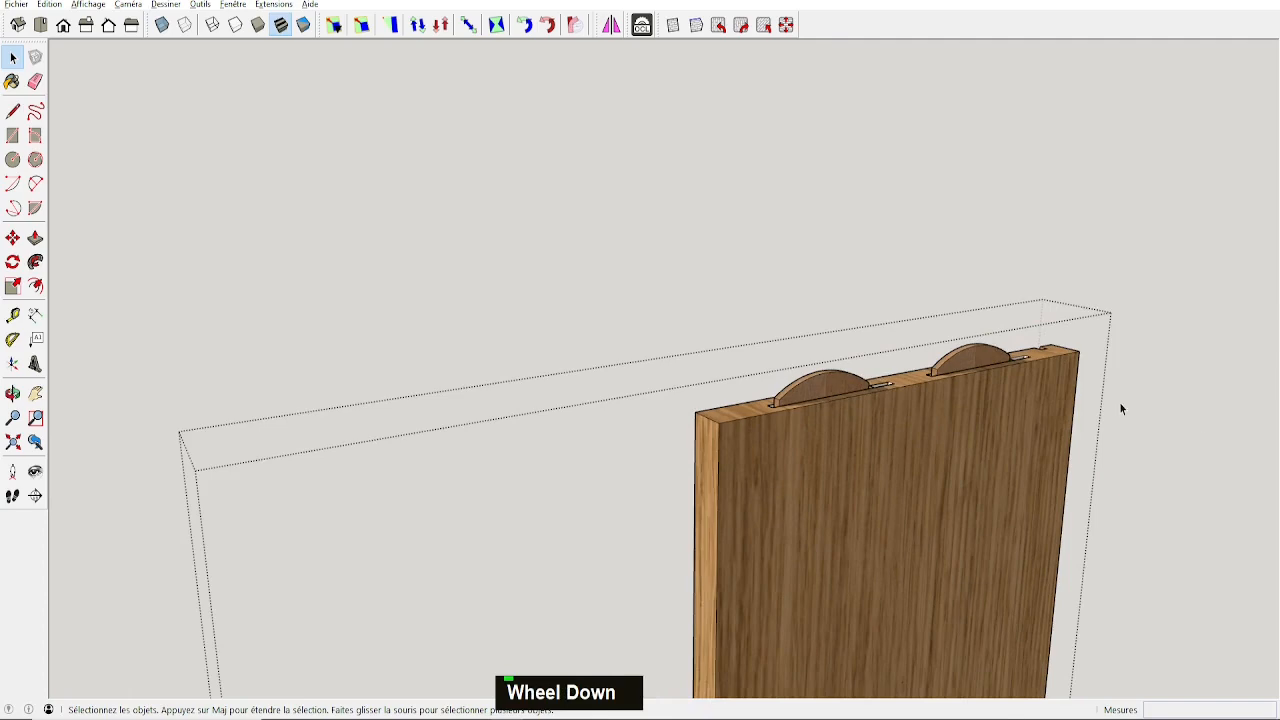
scroll(1140, 410, "down", 3)
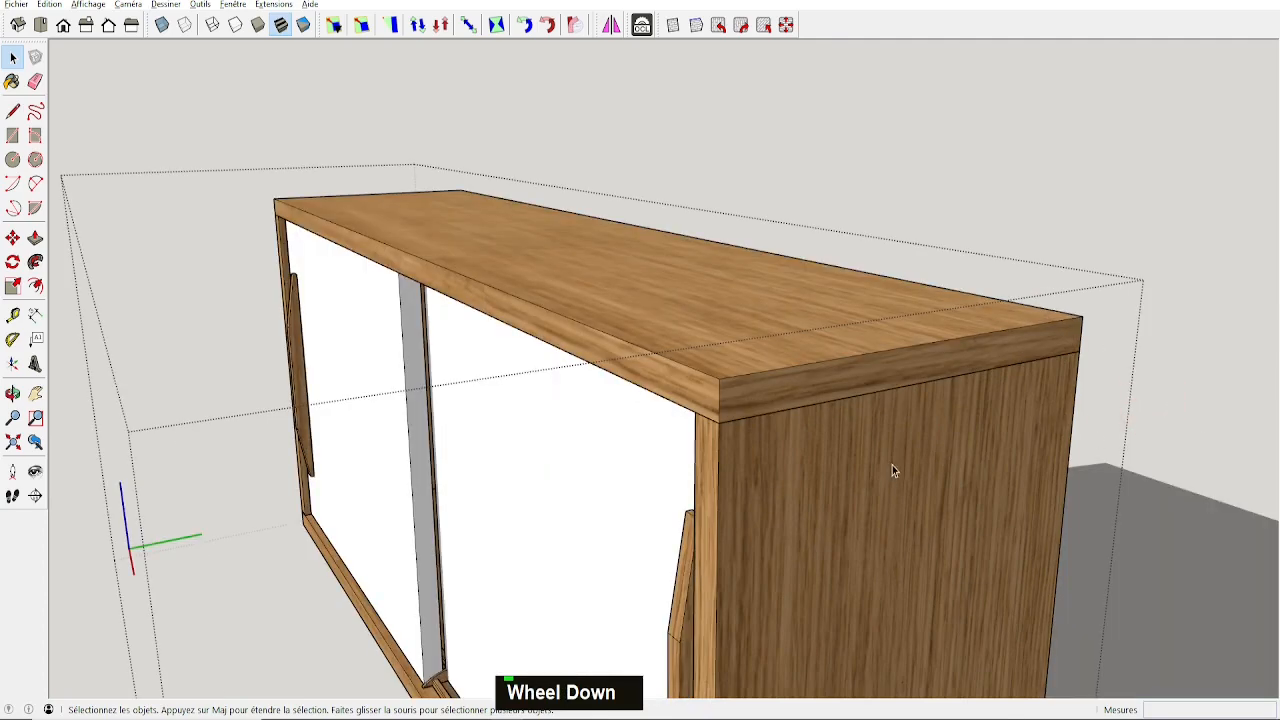
Reopen the side panel, delete the two overlapping duplicate biscuits on its bottom edge and leave the panel.
scroll(892, 465, "down", 2)
middle_click_drag(892, 465, 823, 466, "shift")
double_click(870, 398)
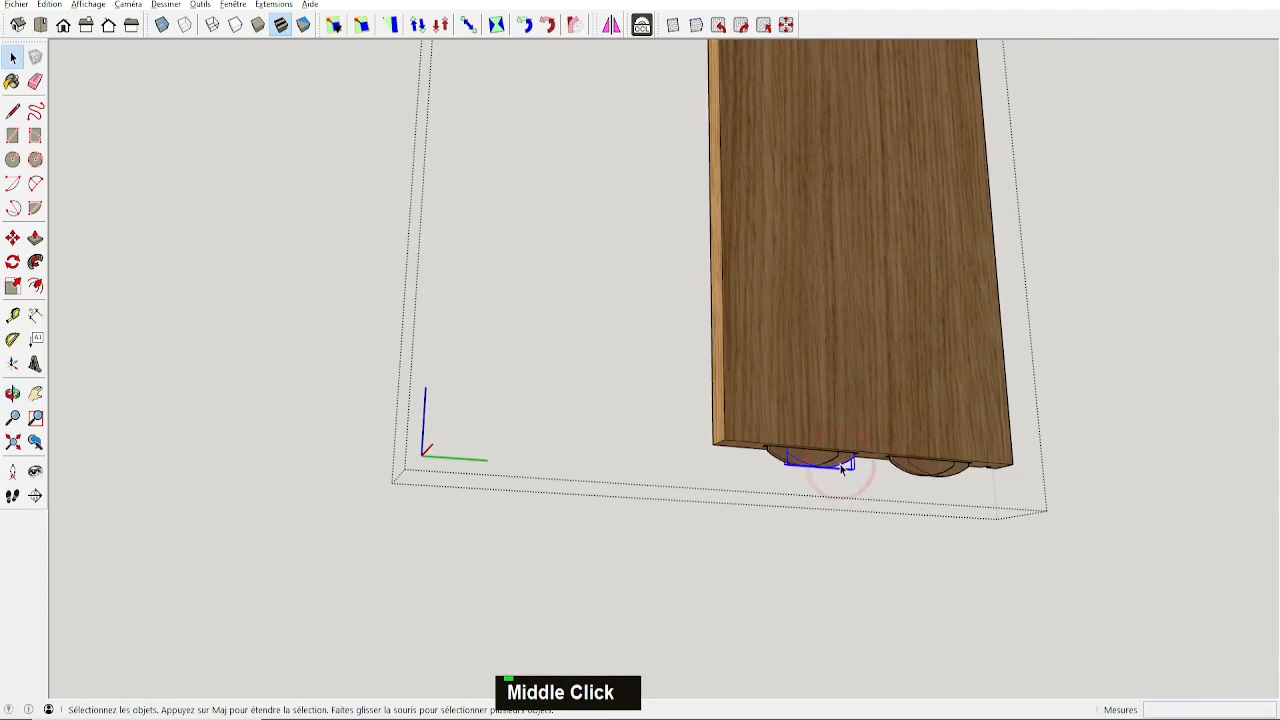
key("Delete")
left_click(903, 468)
key("Delete")
left_click(837, 582)
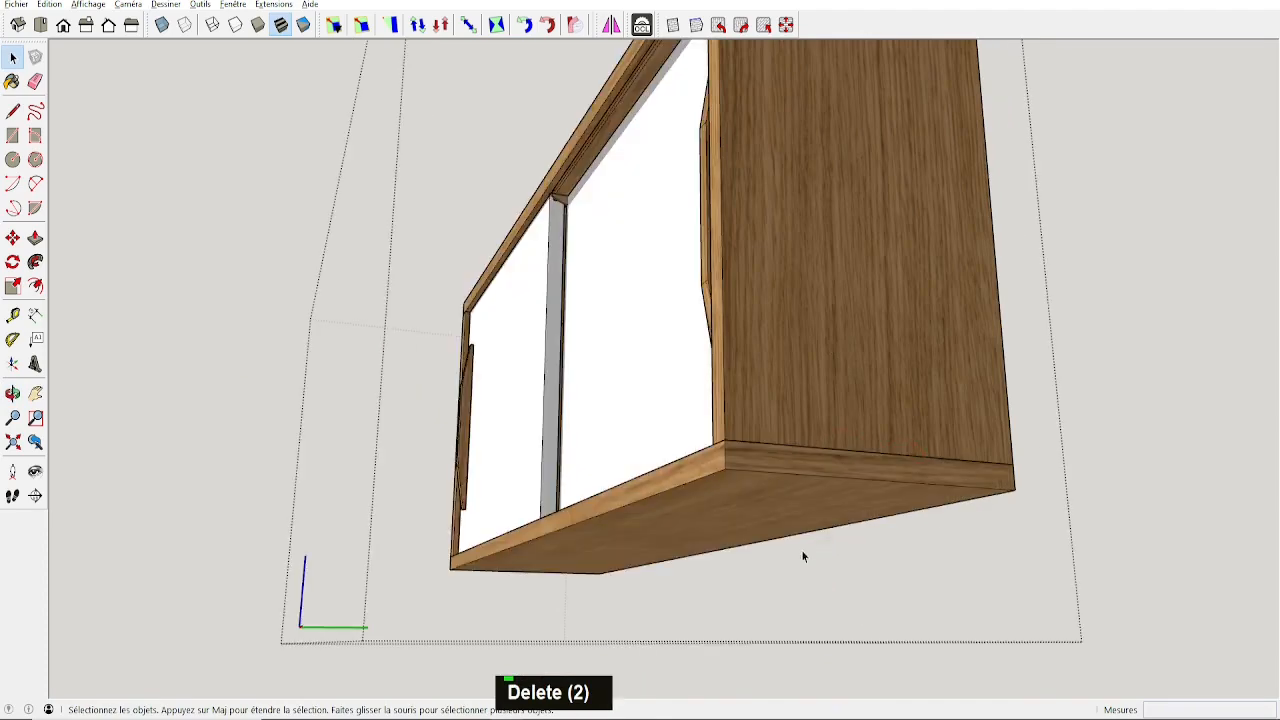
Open the stretched cabinet's vertical divider for editing, delete the two stray biscuits projecting beyond its edge and open the biscuit on its top edge.
scroll(802, 556, "down", 2)
middle_click_drag(760, 492, 571, 500)
right_click(638, 246)
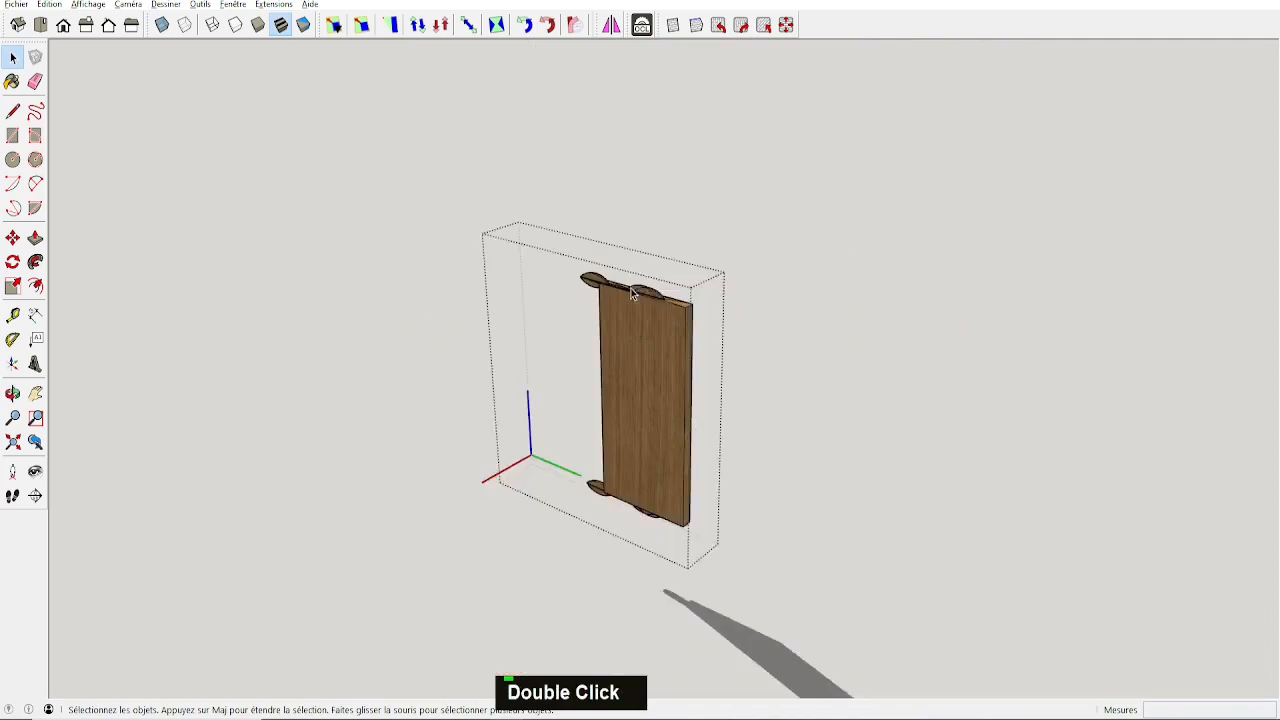
scroll(560, 300, "up", 3)
middle_click_drag(640, 420, 805, 327)
scroll(809, 517, "down", 3)
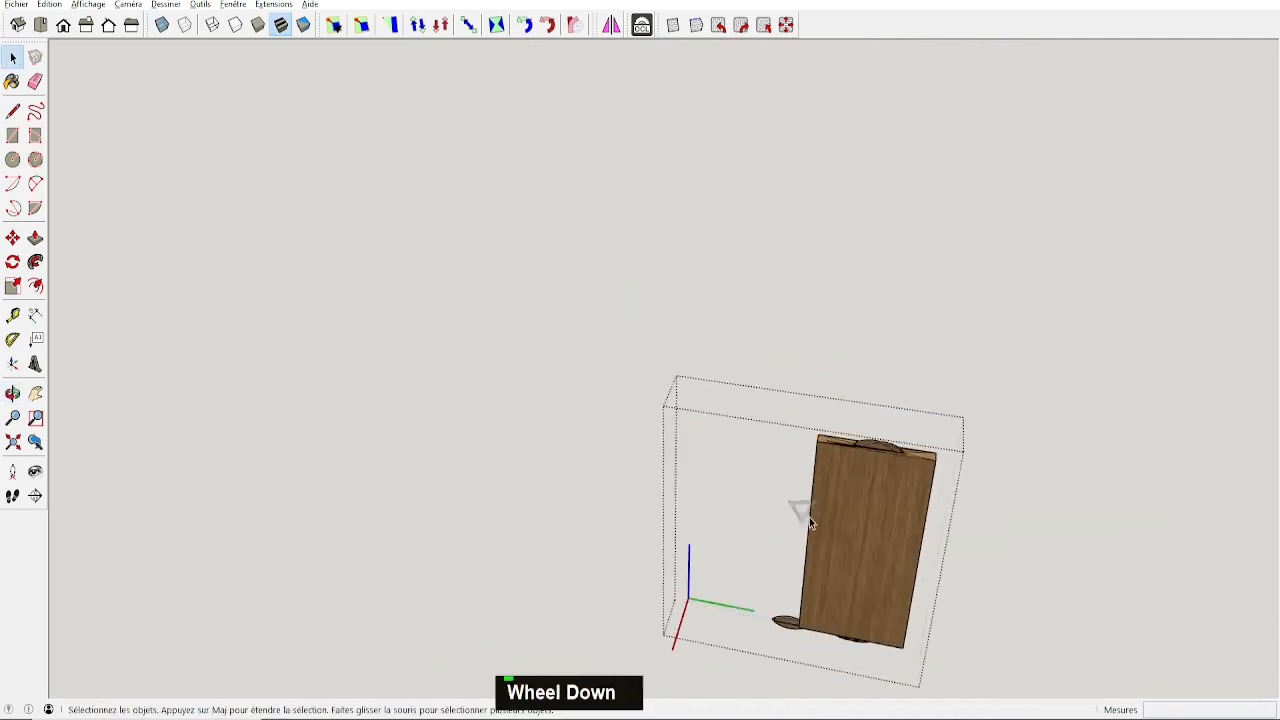
middle_click_drag(809, 517, 849, 326, "shift")
key("Delete")
key("Delete")
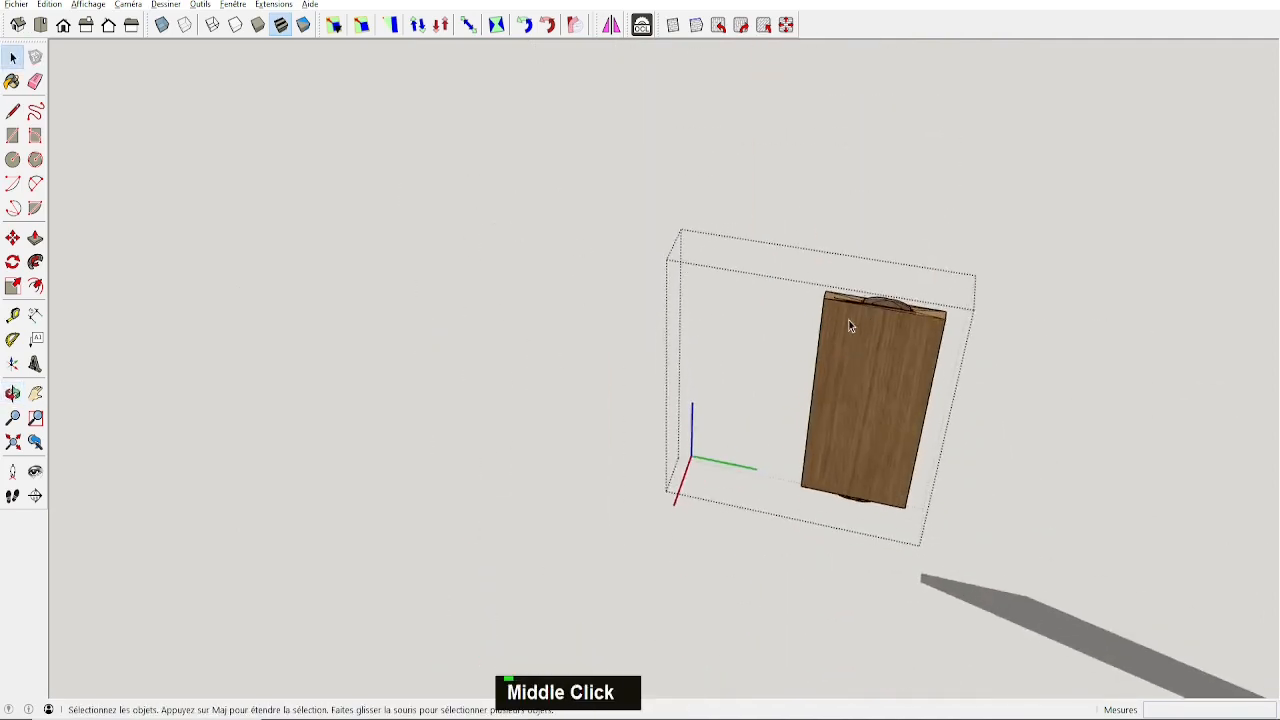
scroll(880, 306, "up", 5)
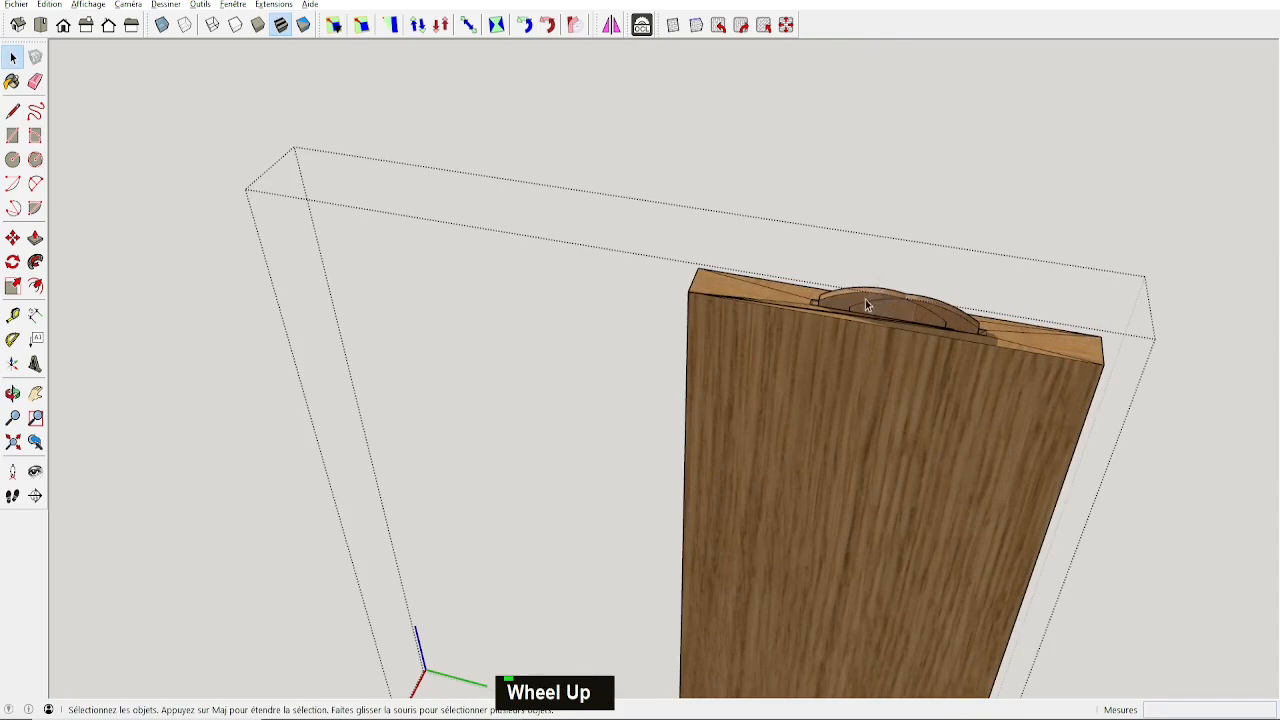
double_click(879, 304)
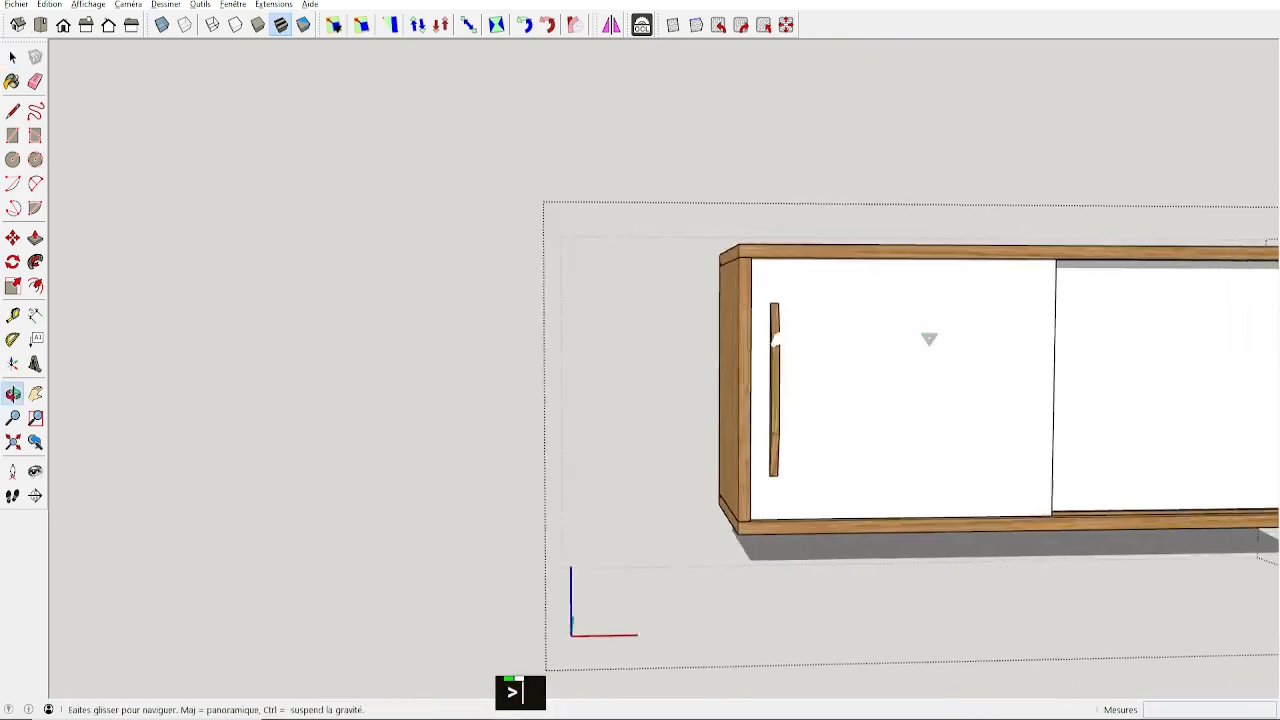
Leave the stretched cabinet and delete the extra cabinet standing behind the other two.
middle_click_drag(928, 337, 602, 344, "shift")
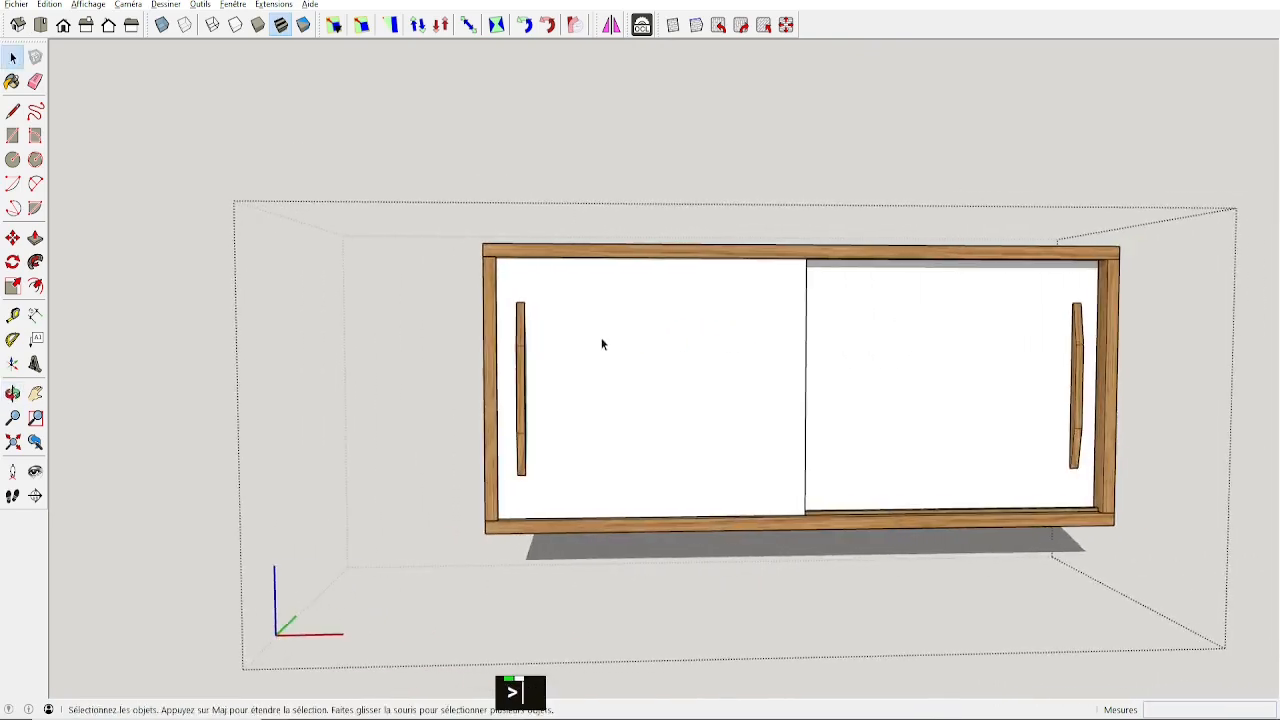
scroll(602, 344, "down", 2)
middle_click_drag(566, 417, 1070, 393)
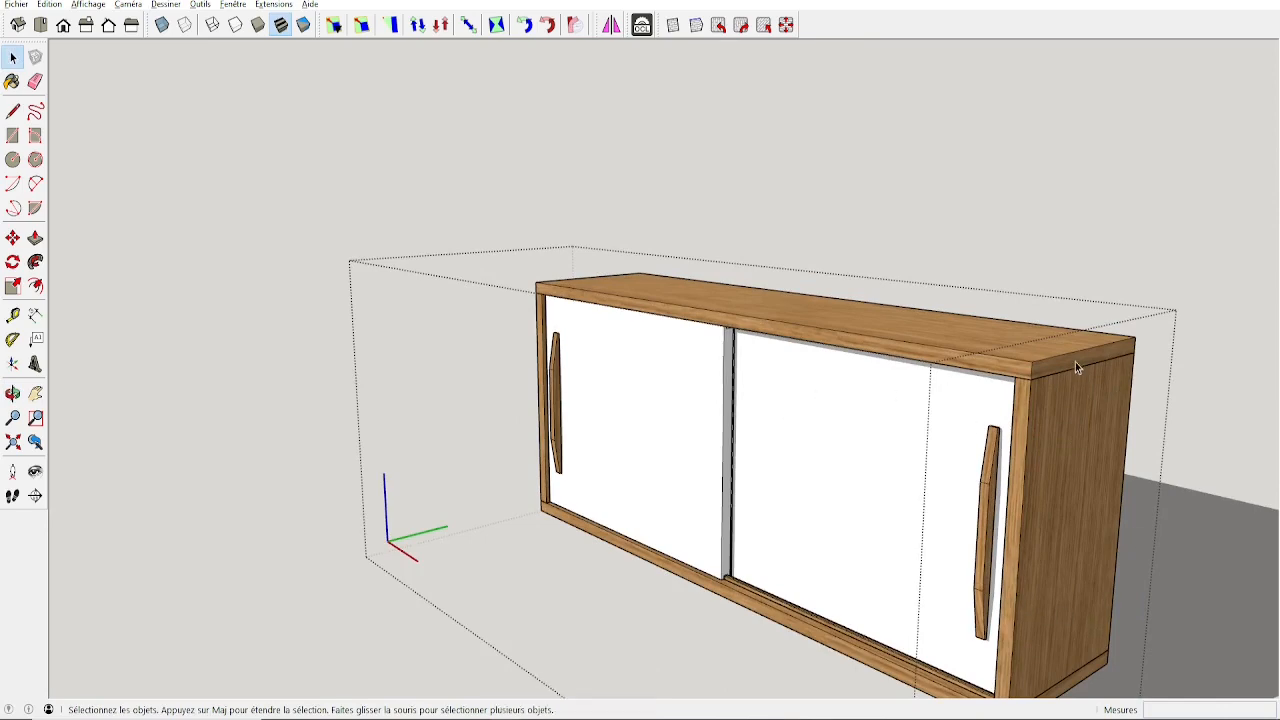
left_click(346, 197)
middle_click_drag(446, 381, 514, 517)
scroll(701, 434, "down", 3)
scroll(701, 436, "down", 3)
left_click(694, 423)
middle_click_drag(694, 423, 597, 341)
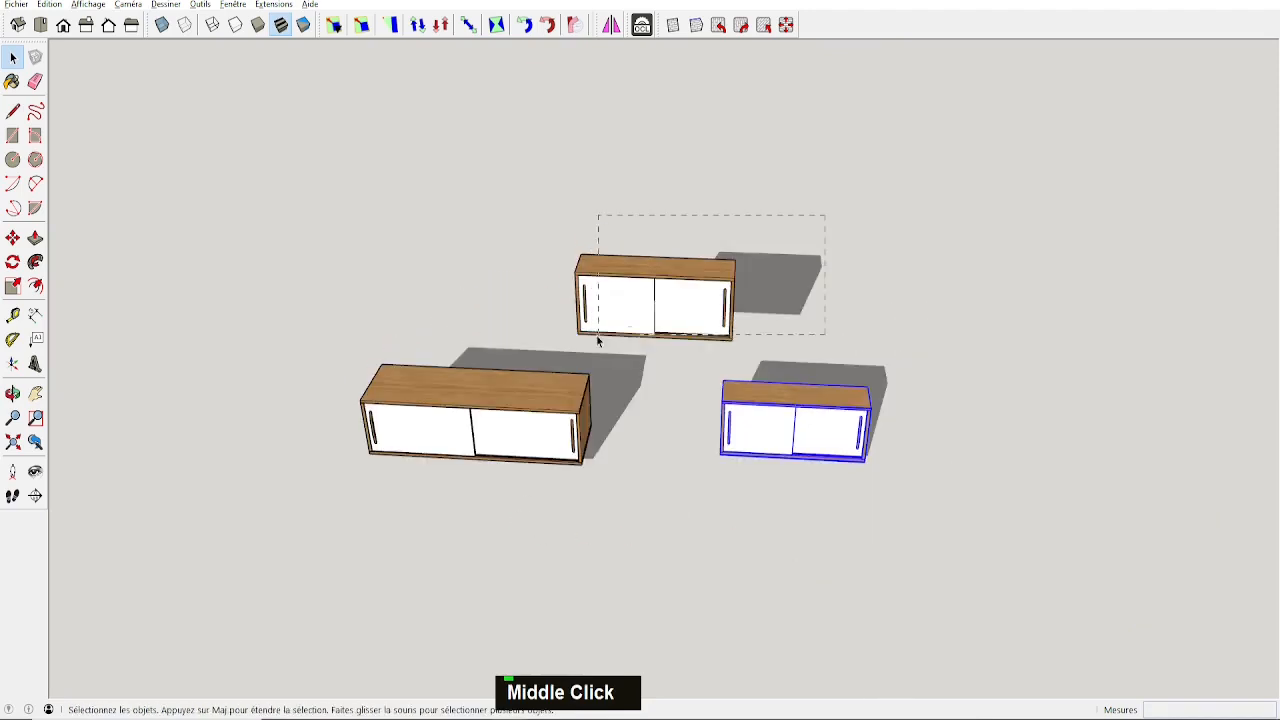
left_click(519, 343)
key("Delete")
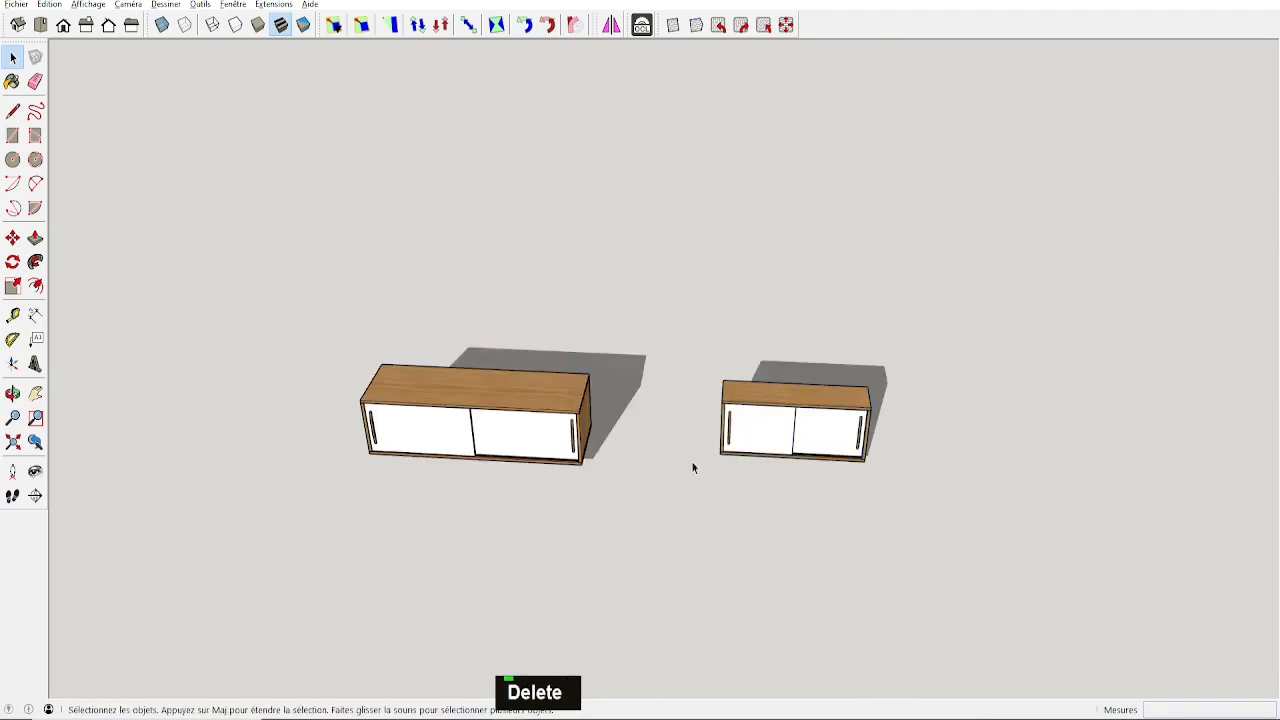
Rename the shallower cabinet's component definition as MeubleHaut.
left_click(762, 402)
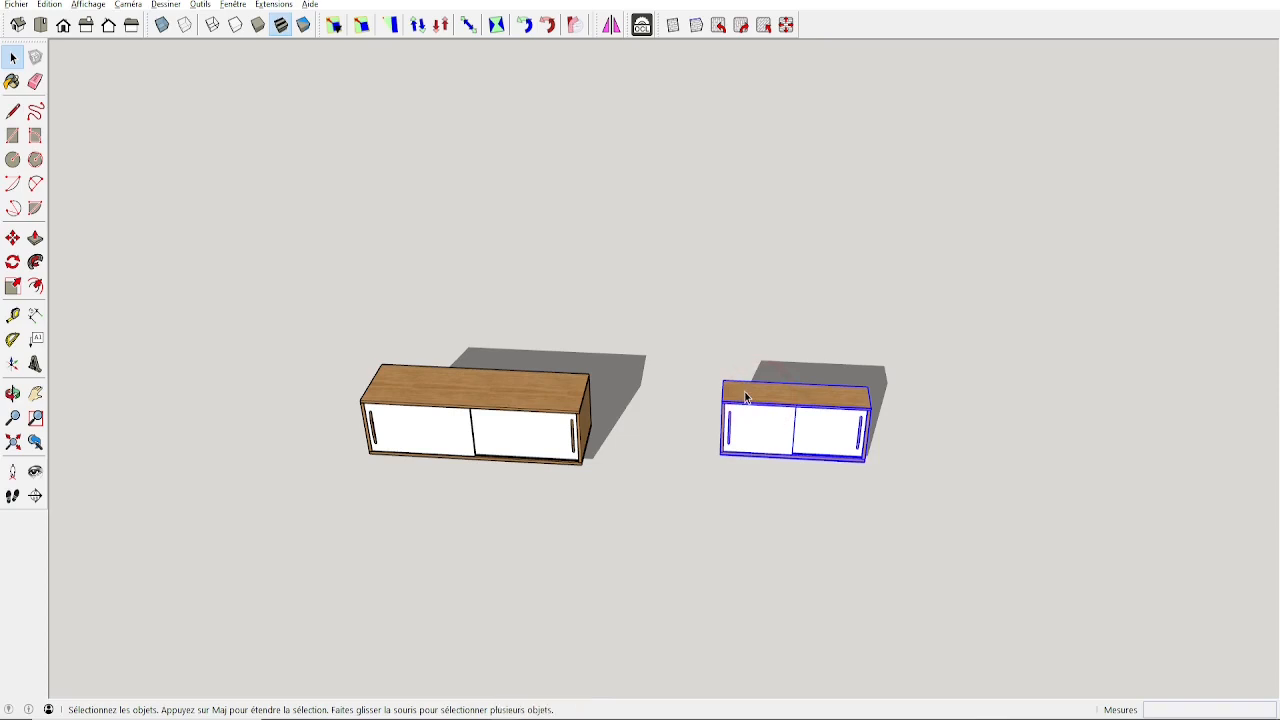
left_click(1107, 80)
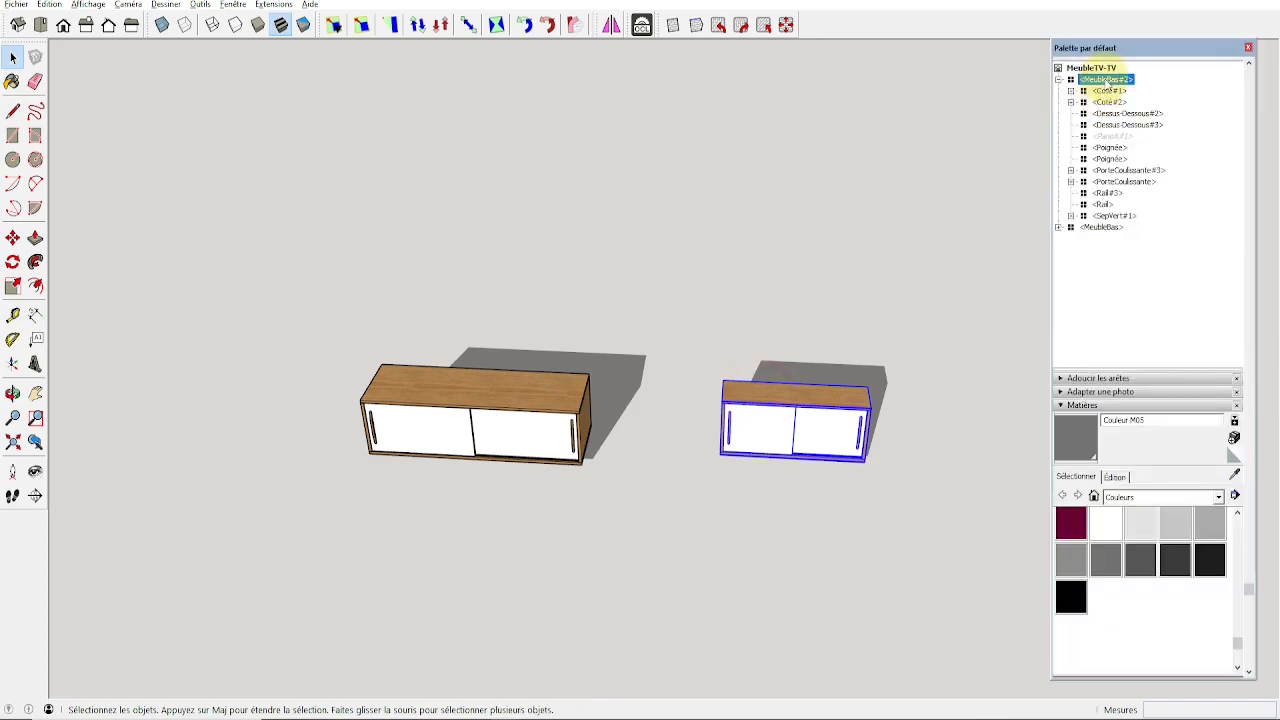
right_click(1107, 82)
left_click(1125, 250)
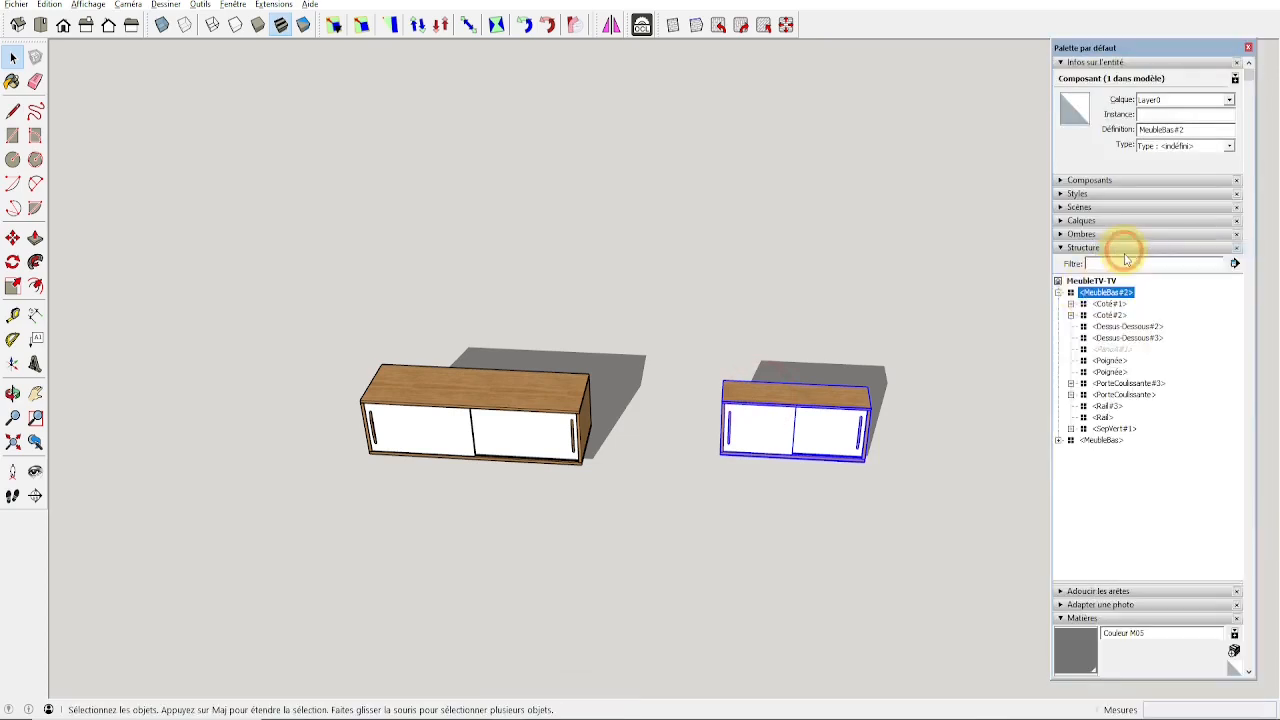
left_click_drag(1200, 129, 1166, 129)
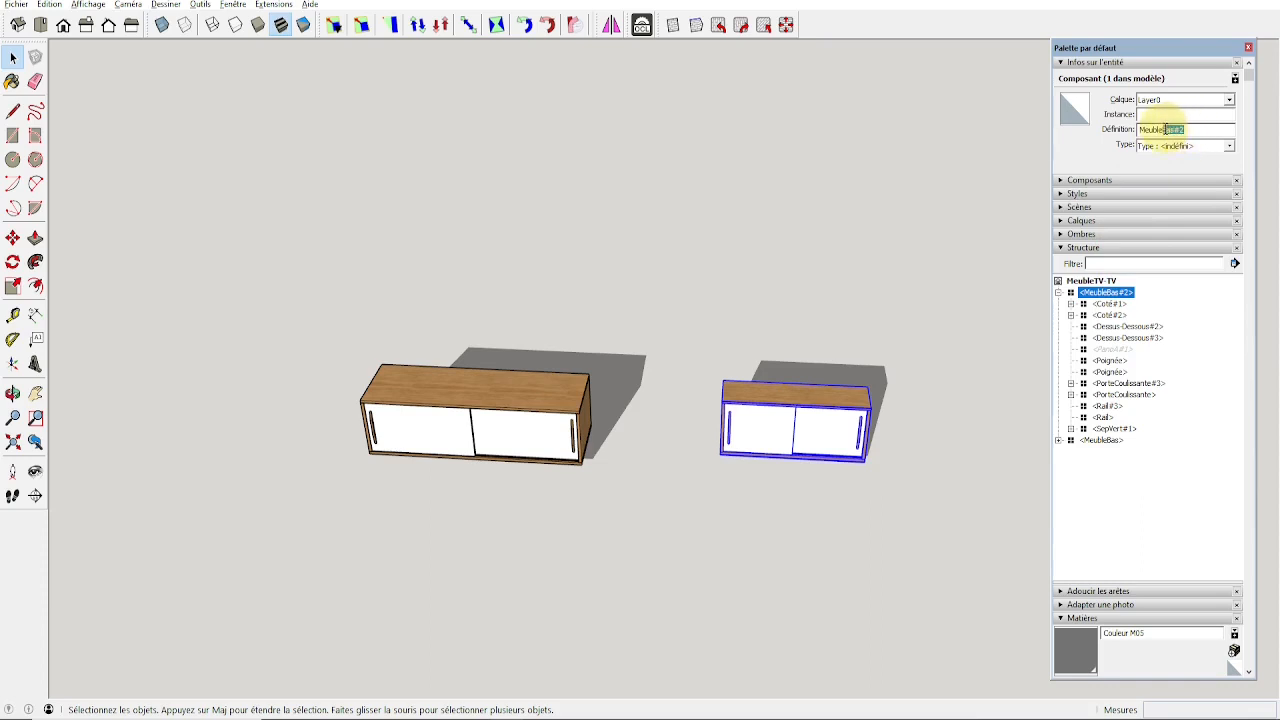
type("Haut")
key("Return")
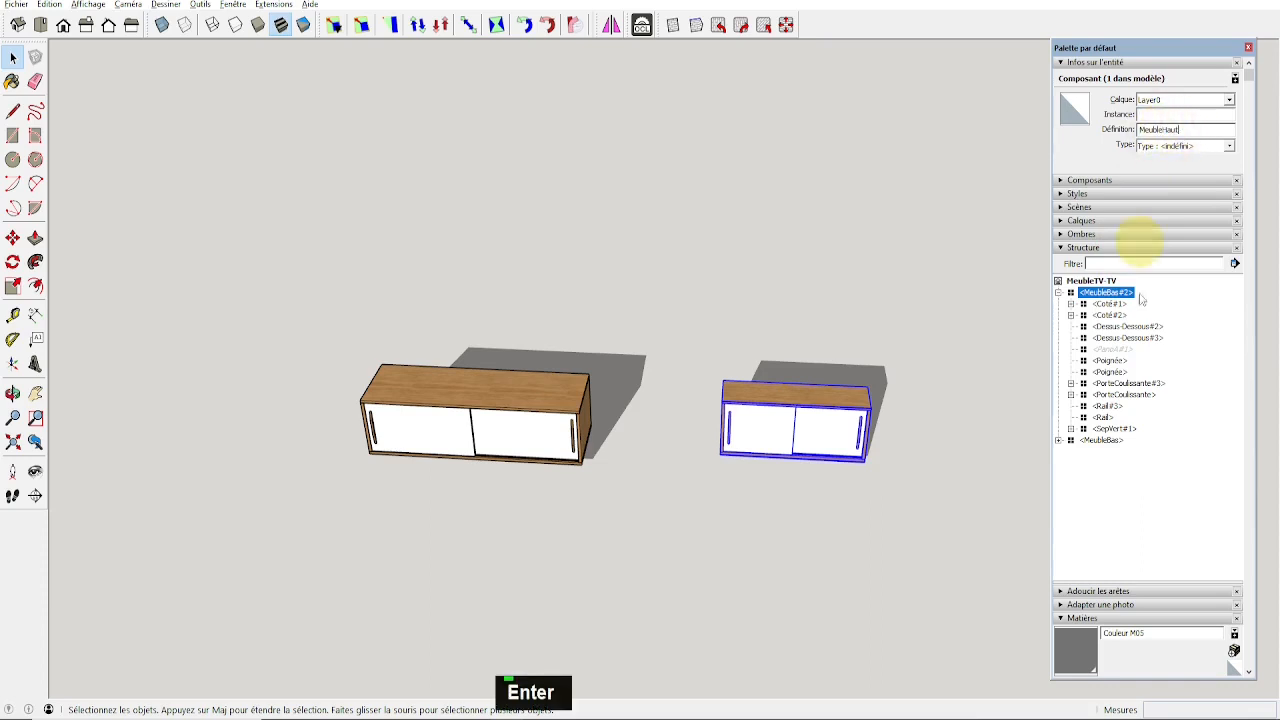
left_click(1094, 514)
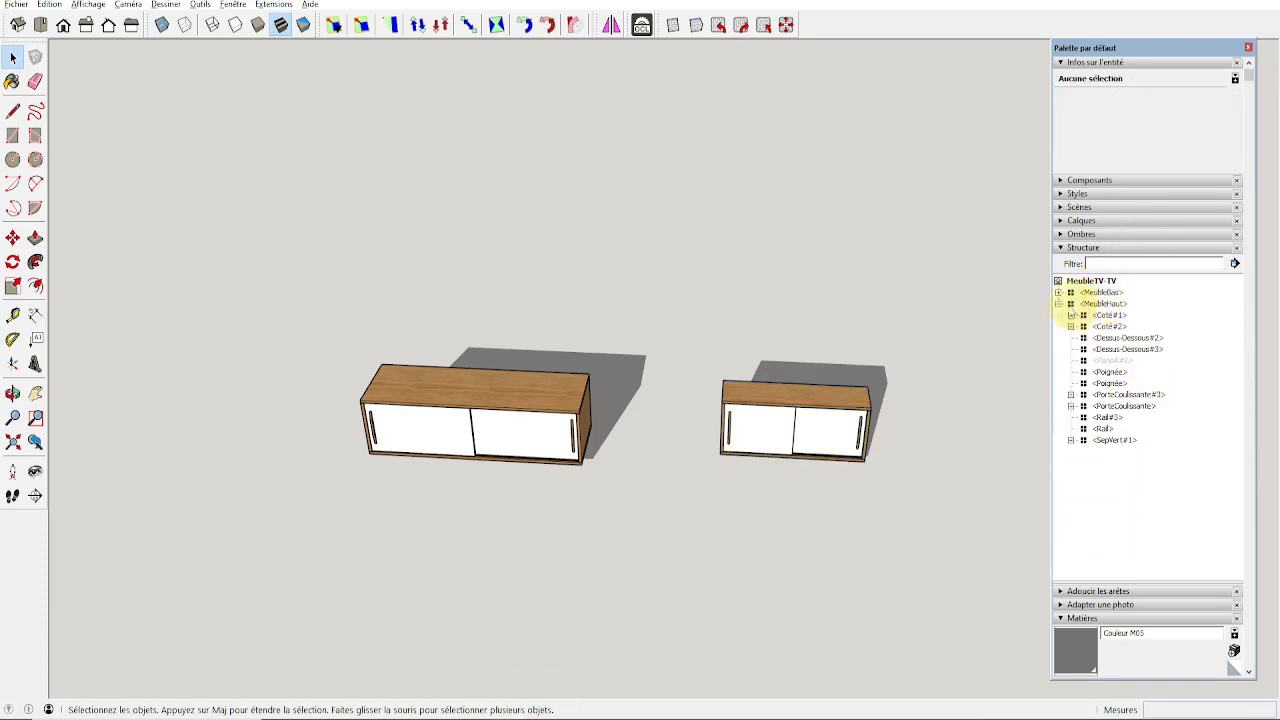
Examine the nested components of MeubleBas and MeubleHaut in the model structure.
left_click(1059, 303)
left_click(1059, 303)
left_click(1058, 292)
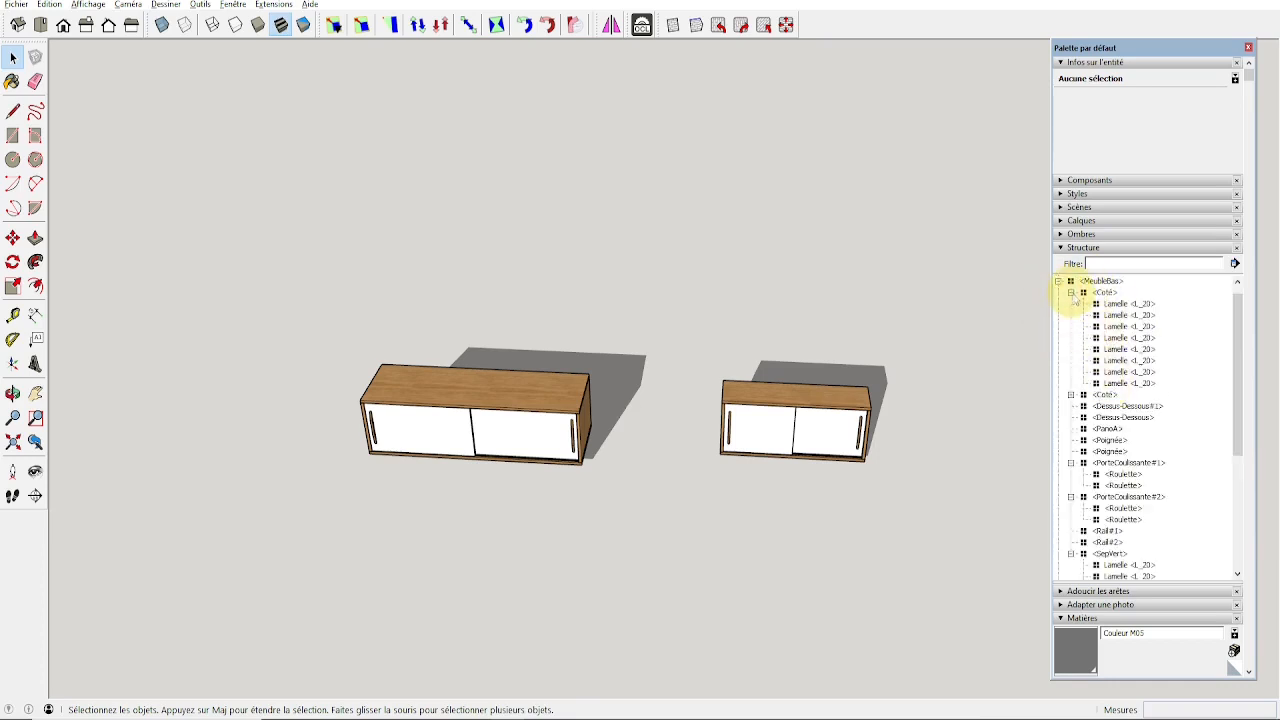
left_click(1071, 292)
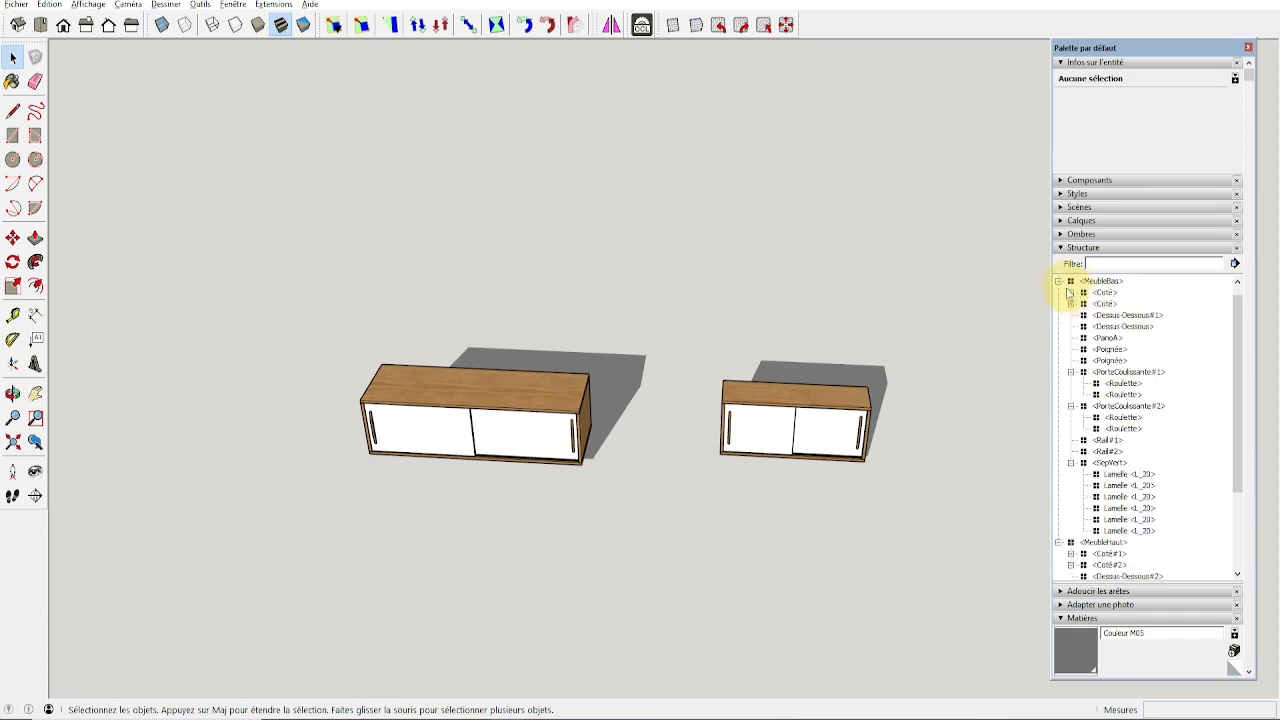
left_click(1059, 283)
Open the MeubleHaut cabinet, unhide its hidden PanoA#1 panel and leave the cabinet.
middle_click_drag(480, 300, 717, 372)
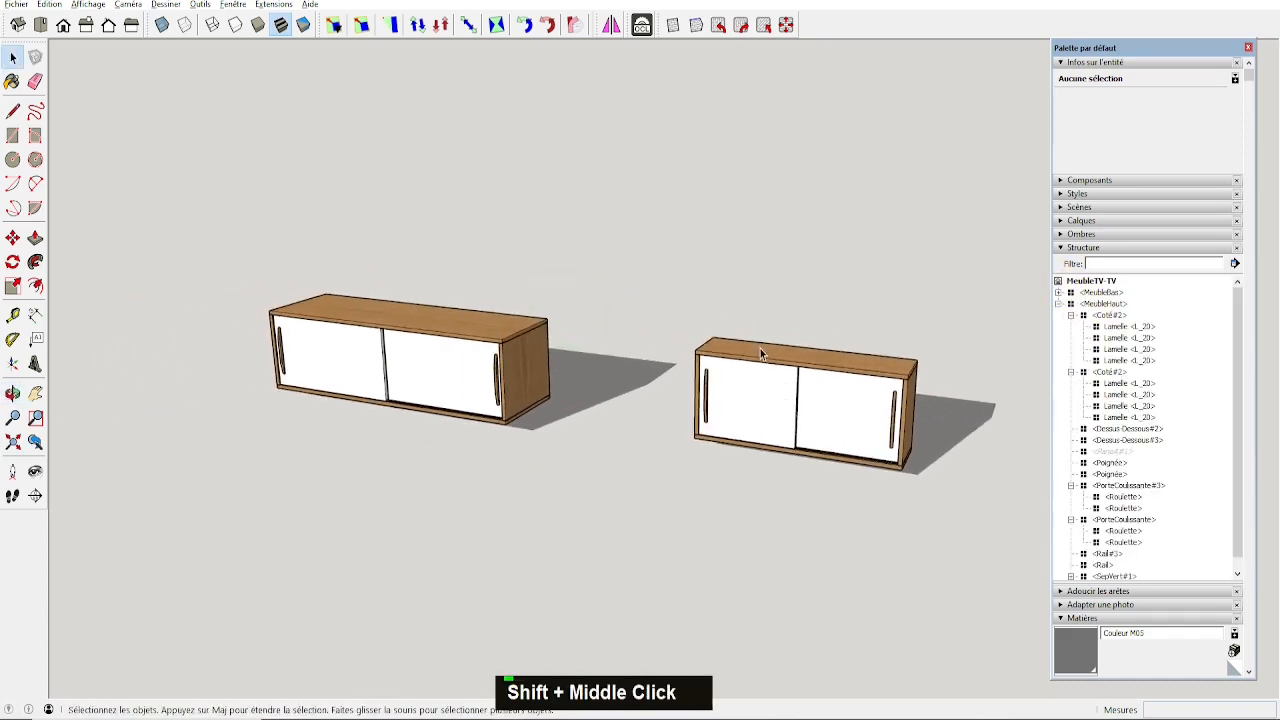
scroll(775, 348, "up", 3)
middle_click_drag(789, 346, 257, 366)
double_click(401, 432)
key("alt+r")
key("space")
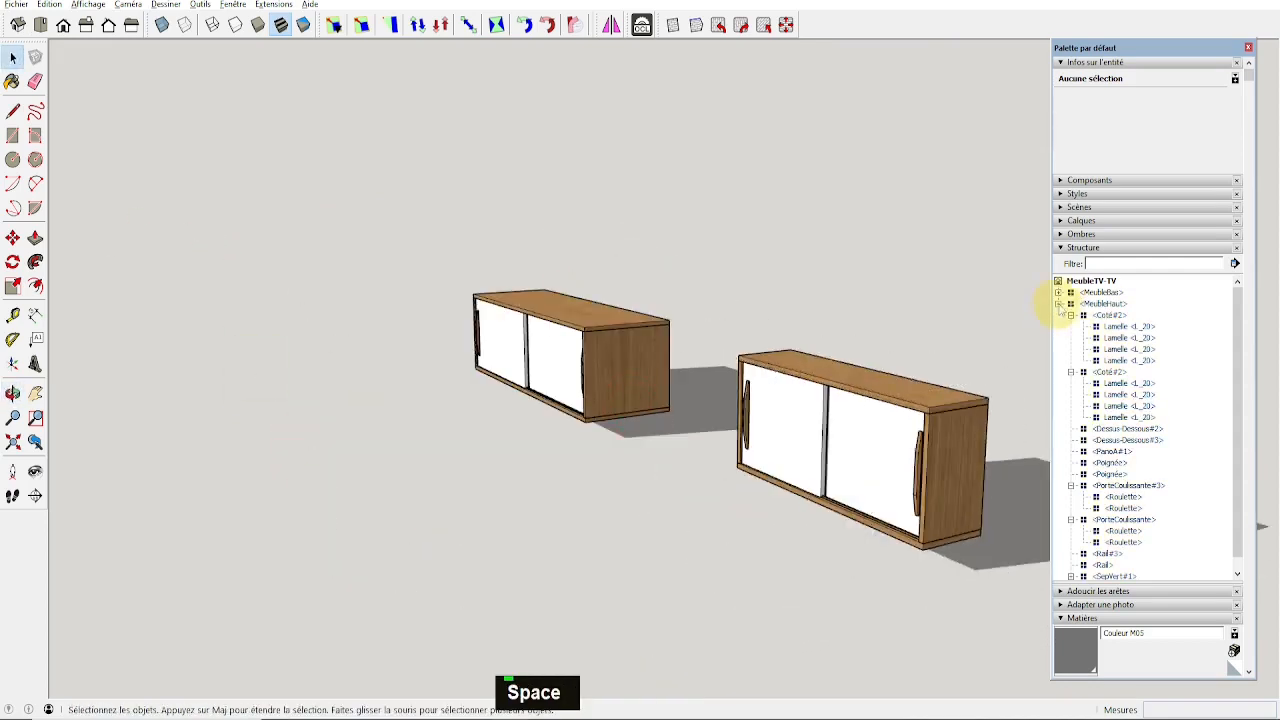
Review MeubleHaut's parts in the model structure, collapsing its Coté#2 and PorteCoulissante entries and finally the whole cabinet.
left_click(1058, 303)
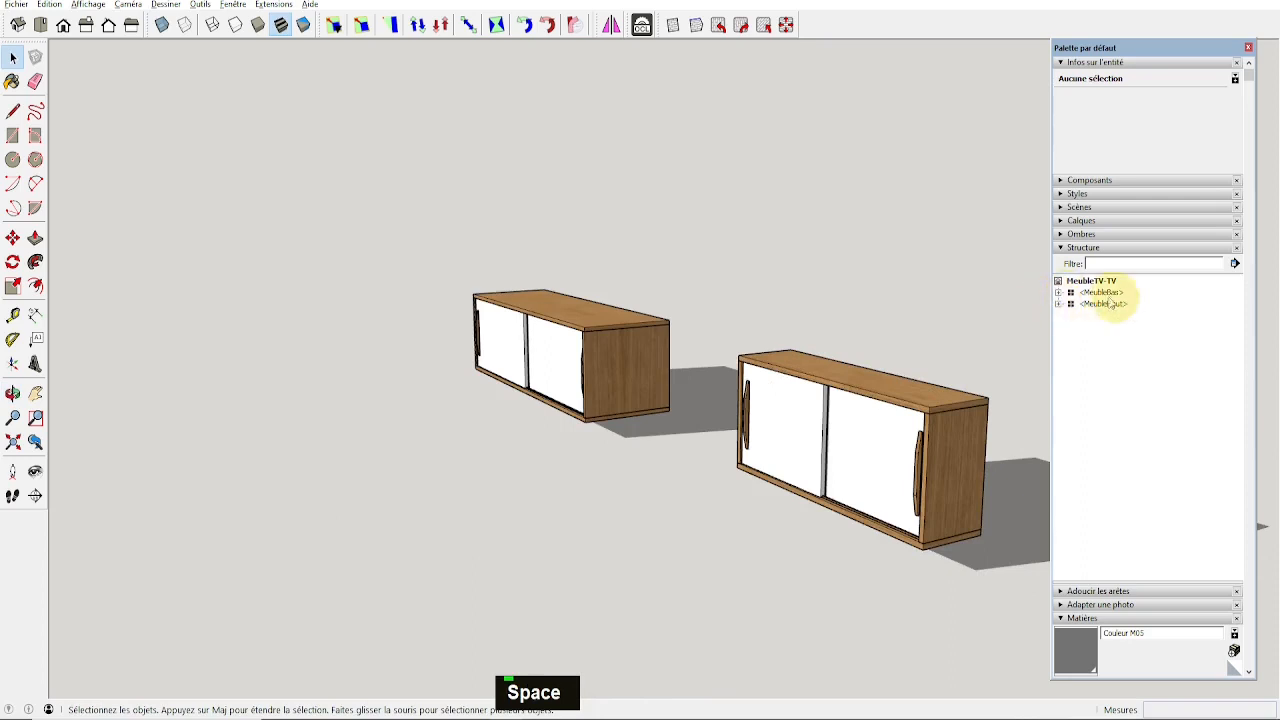
left_click(1059, 304)
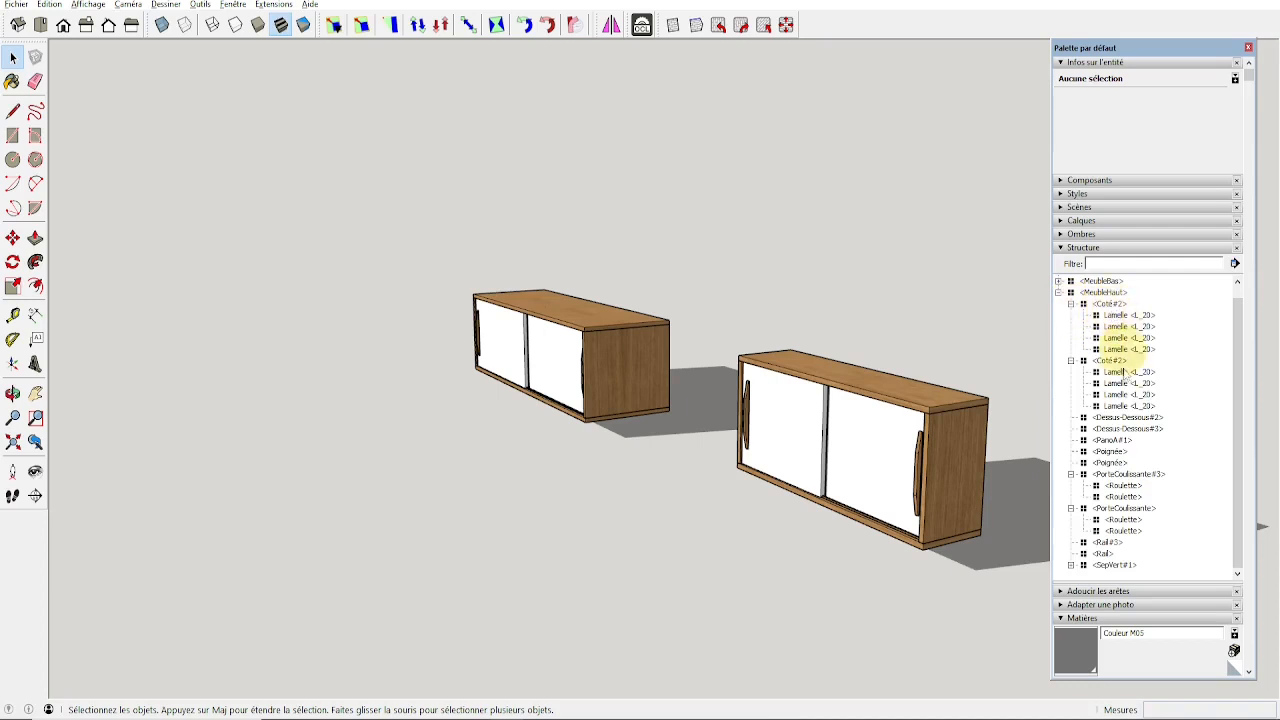
left_click(1071, 304)
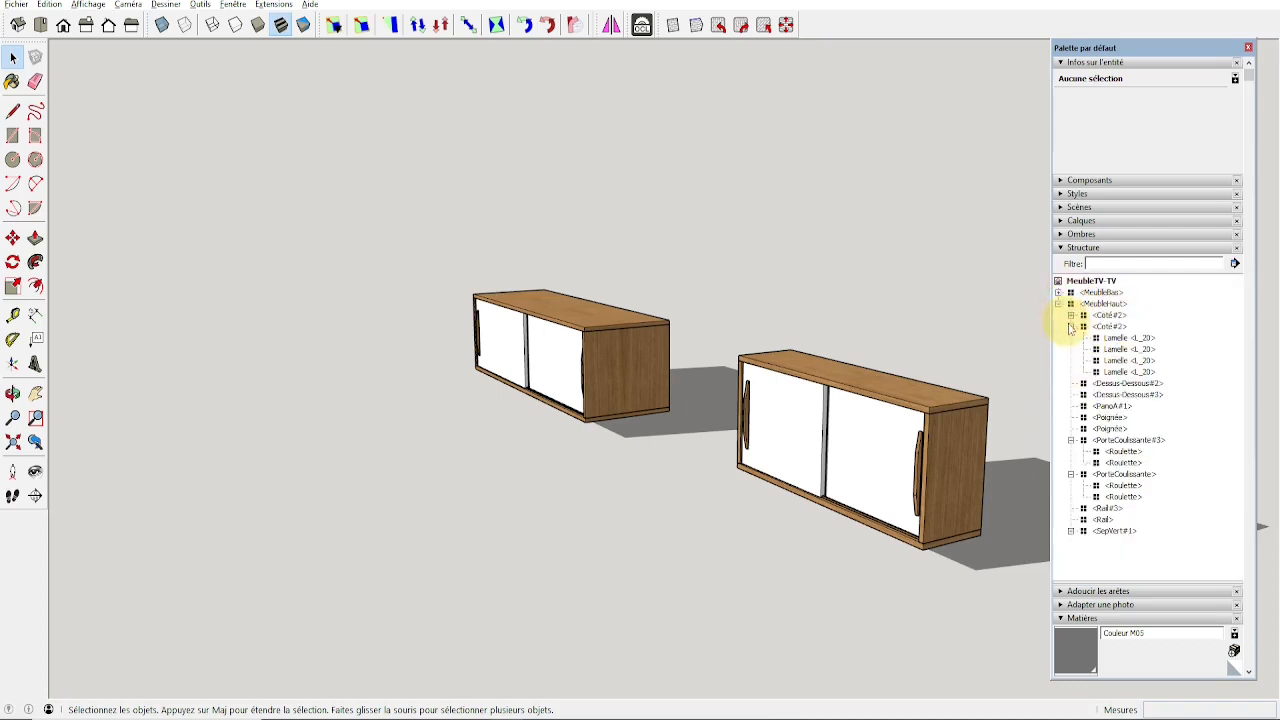
left_click(1071, 326)
left_click(1071, 394)
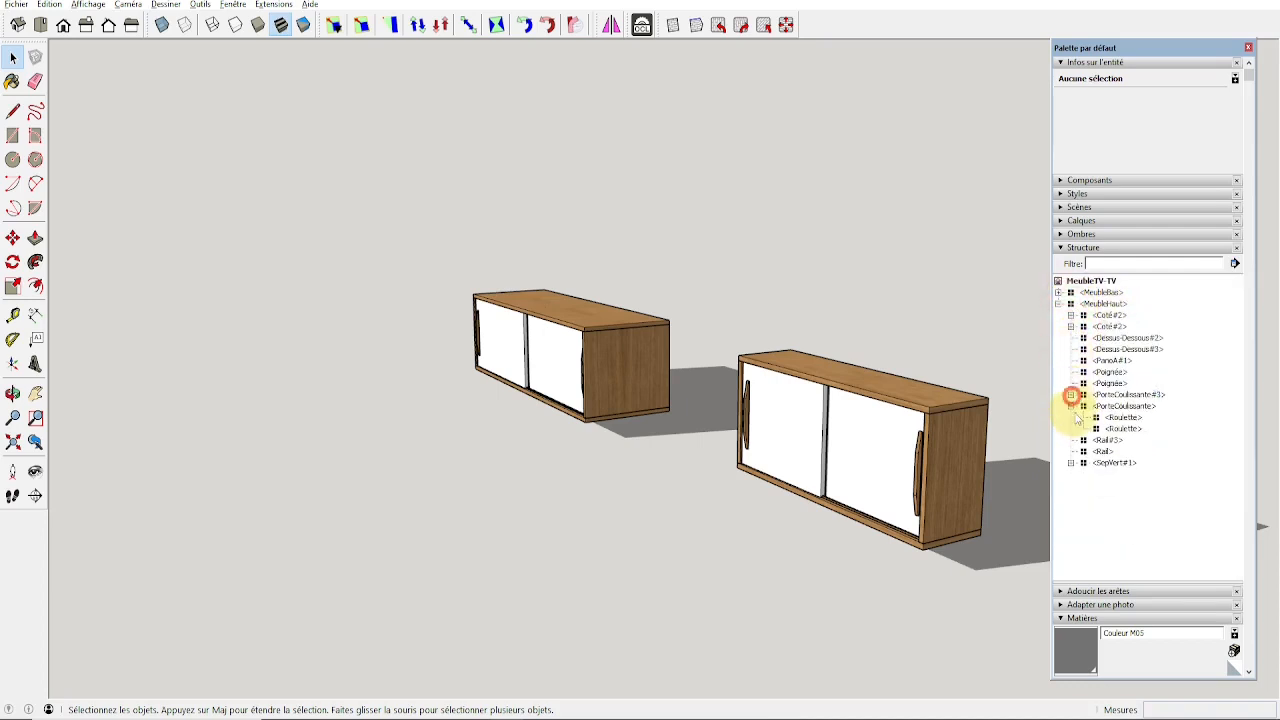
left_click(1071, 406)
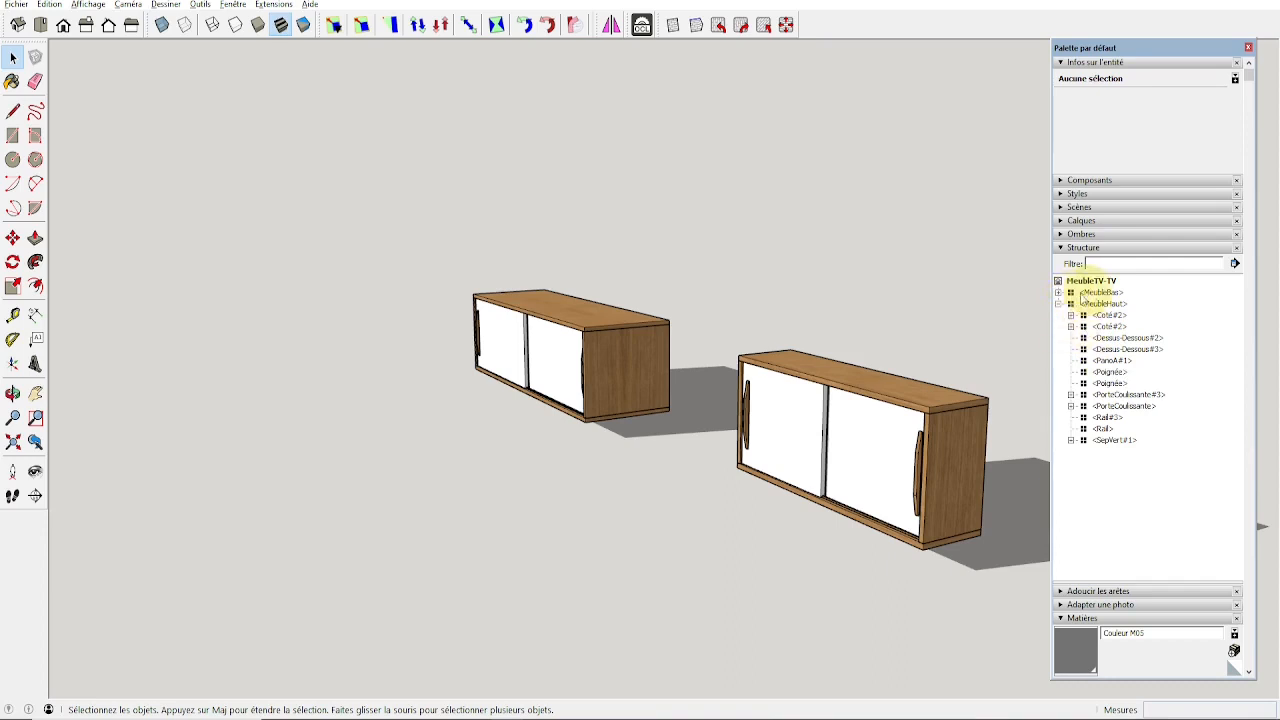
left_click(1059, 304)
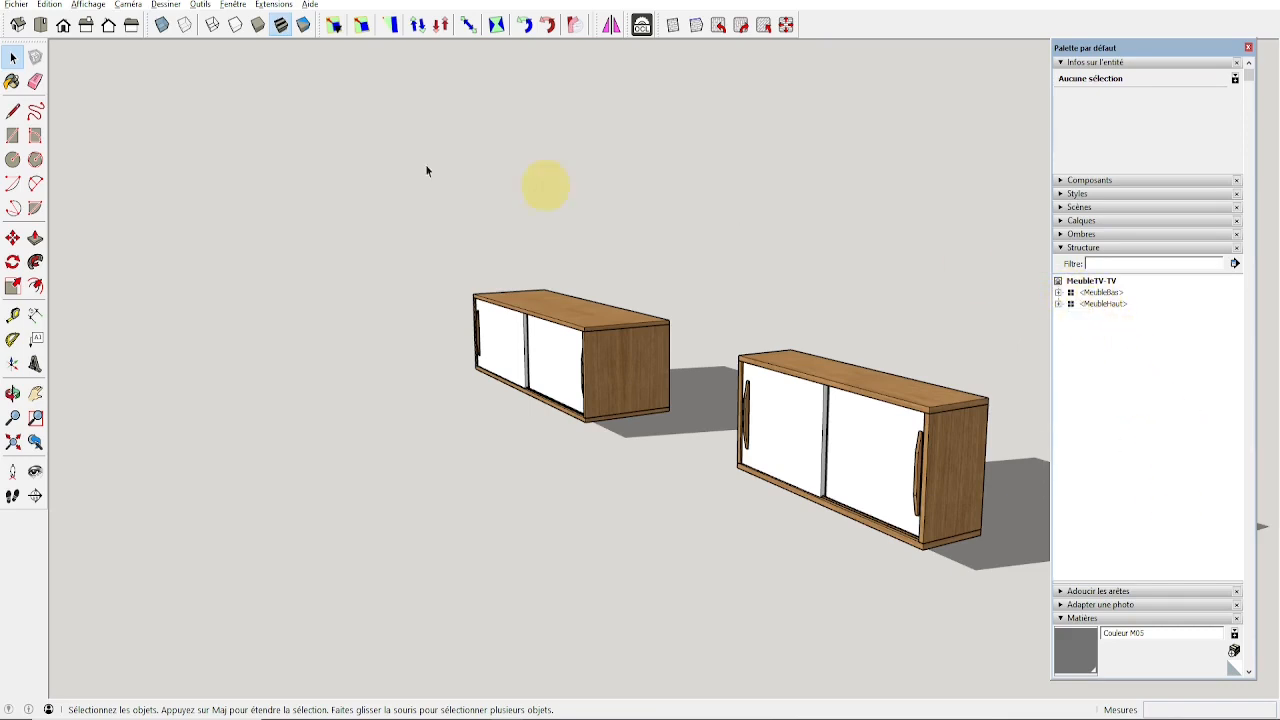
Hide the default tray to clear the modelling view.
left_click(166, 4)
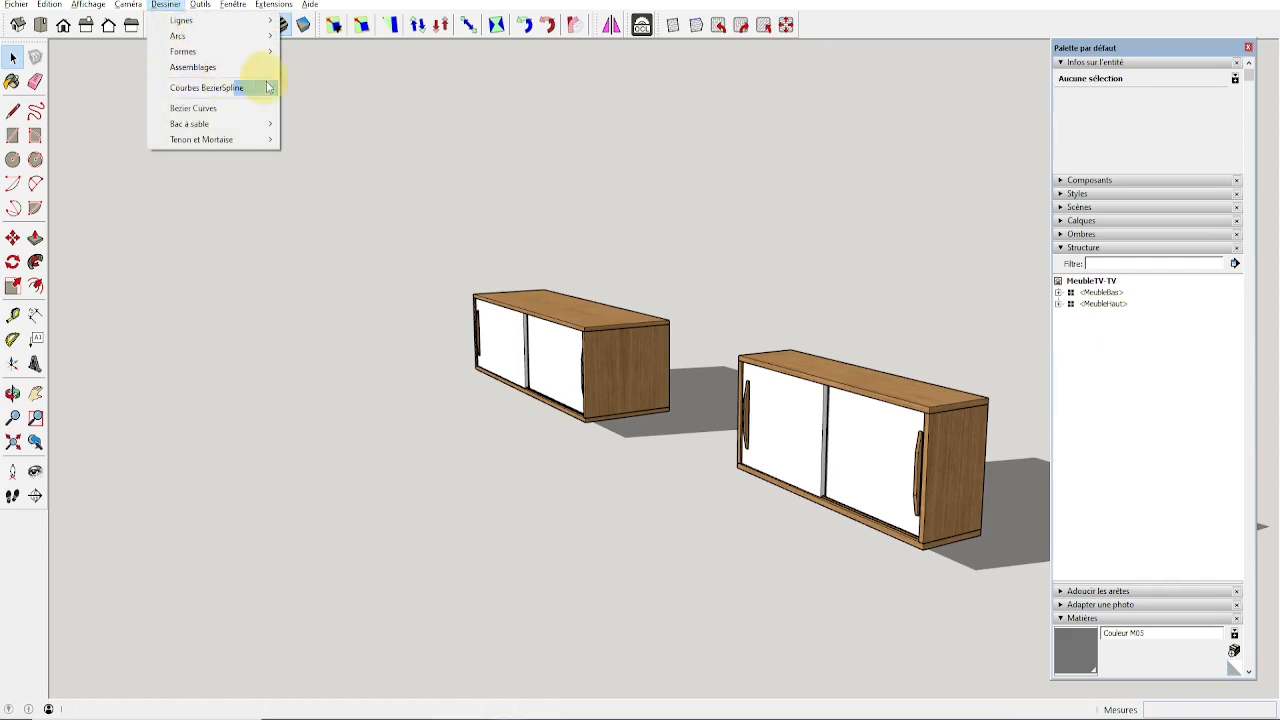
left_click(438, 157)
middle_click_drag(673, 358, 590, 355)
key("alt+f")
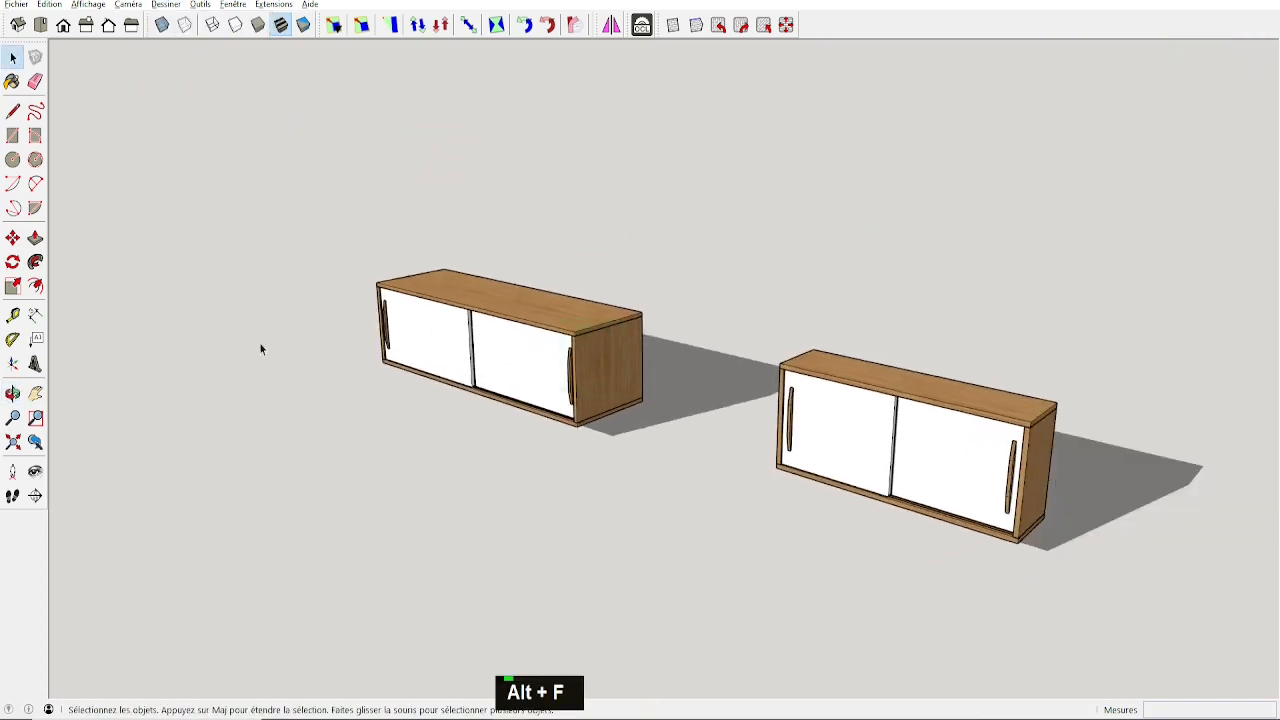
Undock the OpenCutList toolbar, show the extension's window briefly and dock the toolbar back.
left_click_drag(636, 24, 624, 140)
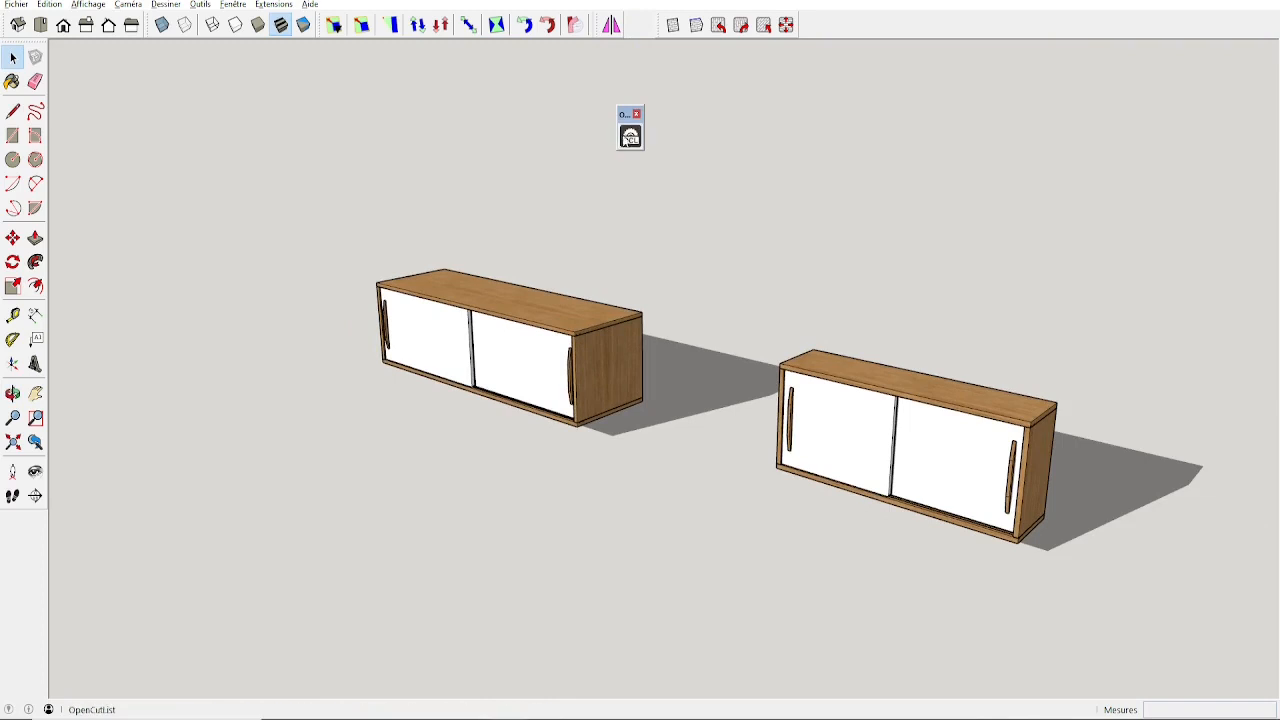
left_click(630, 138)
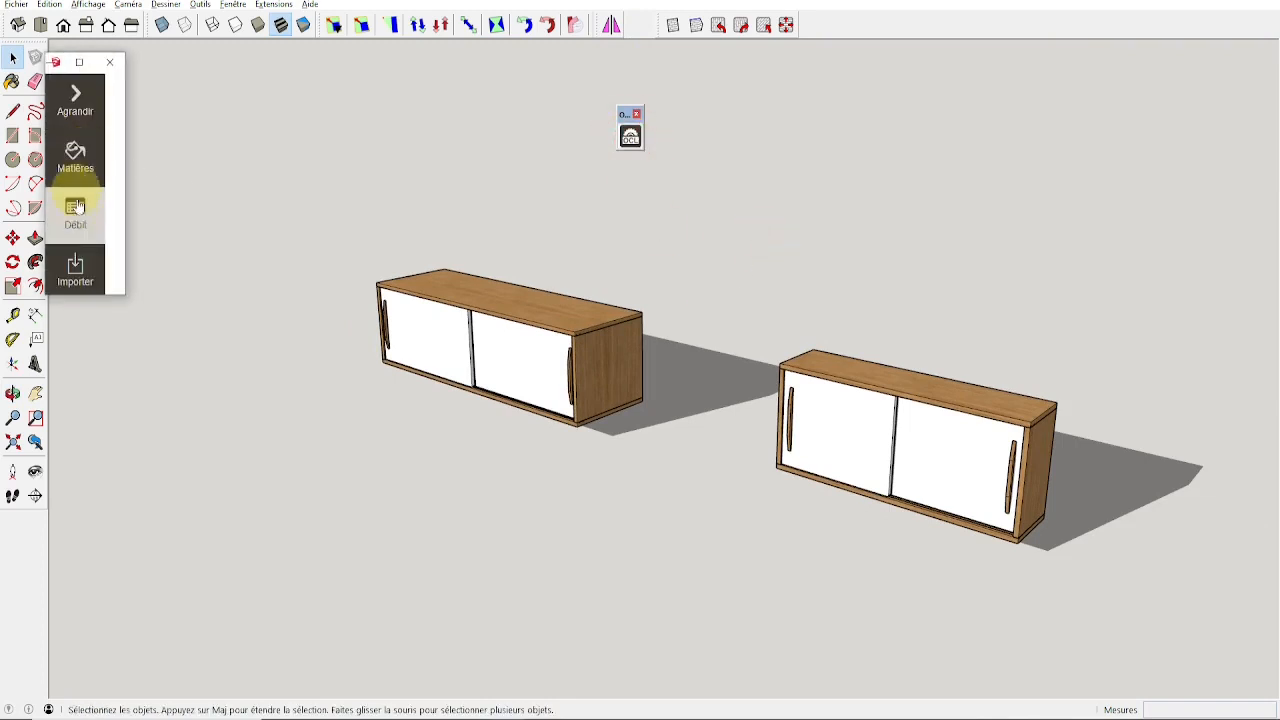
left_click(630, 134)
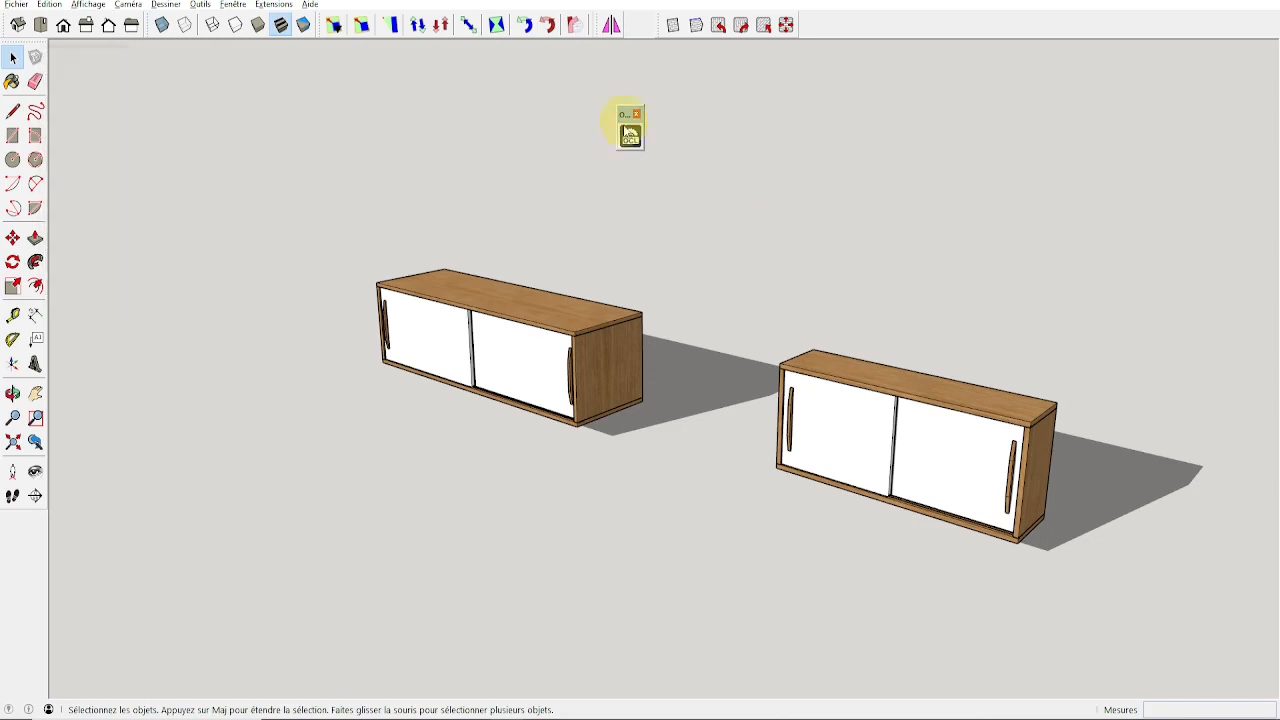
left_click_drag(628, 120, 636, 12)
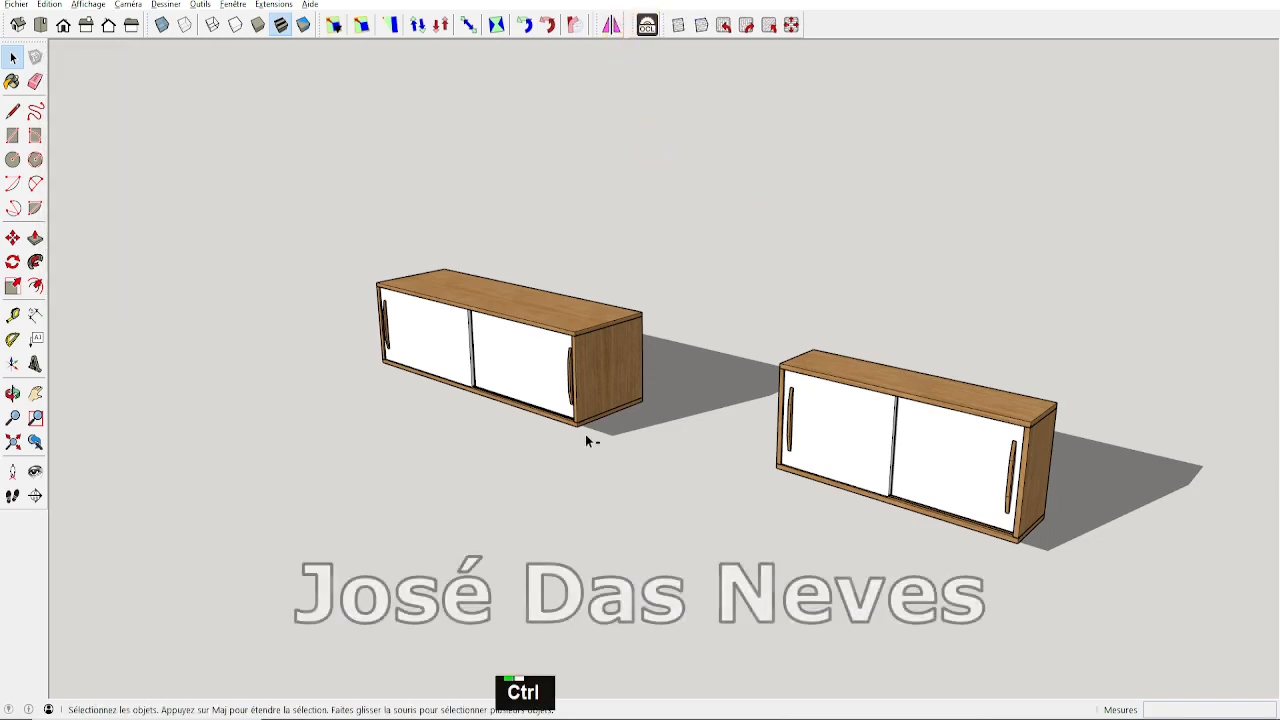
Save the model.
key("ctrl+s")
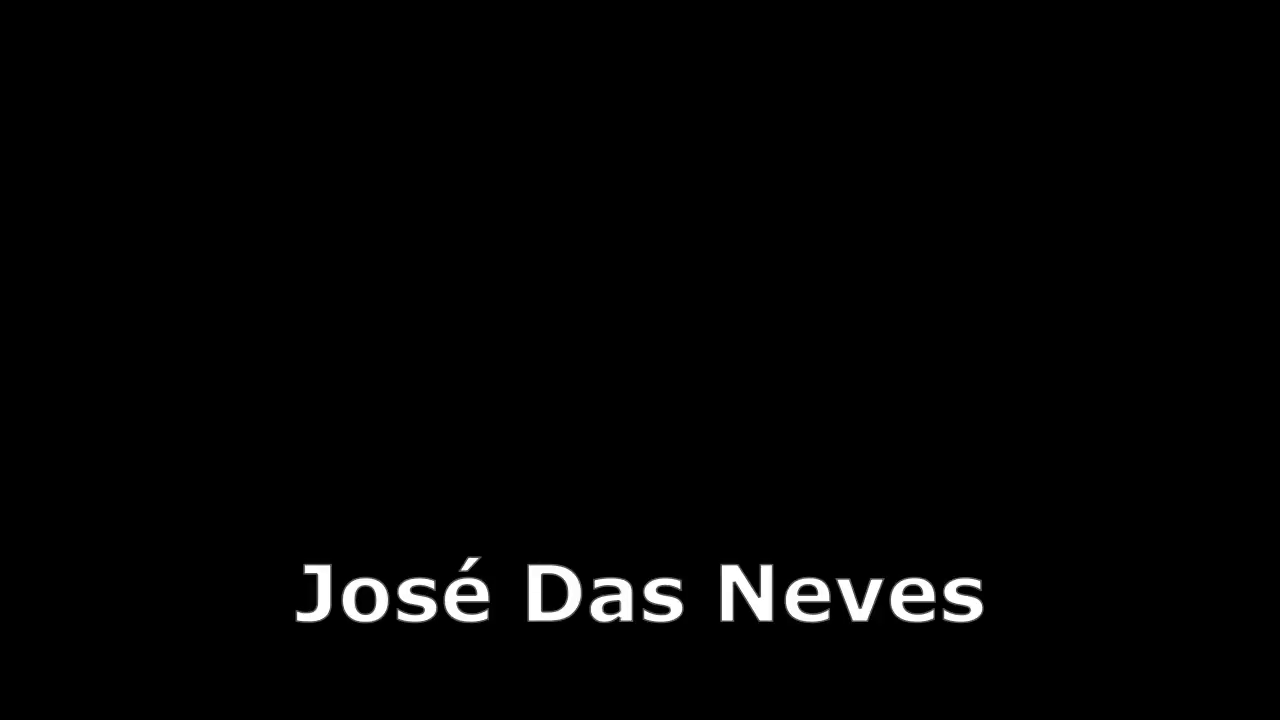